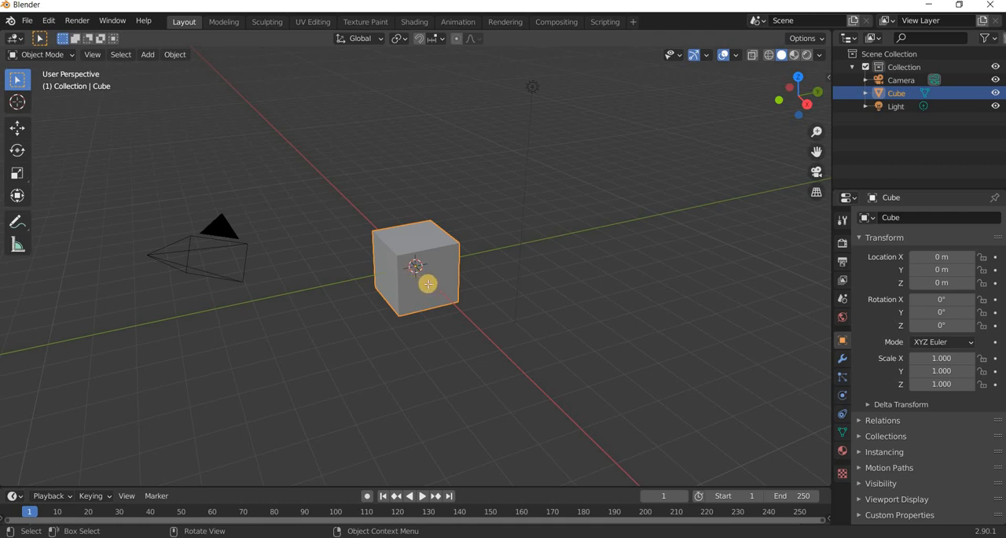
Enter Edit Mode and add three centred loop cuts to the cube, one across each axis.
{"action": "key", "text": "Tab"}
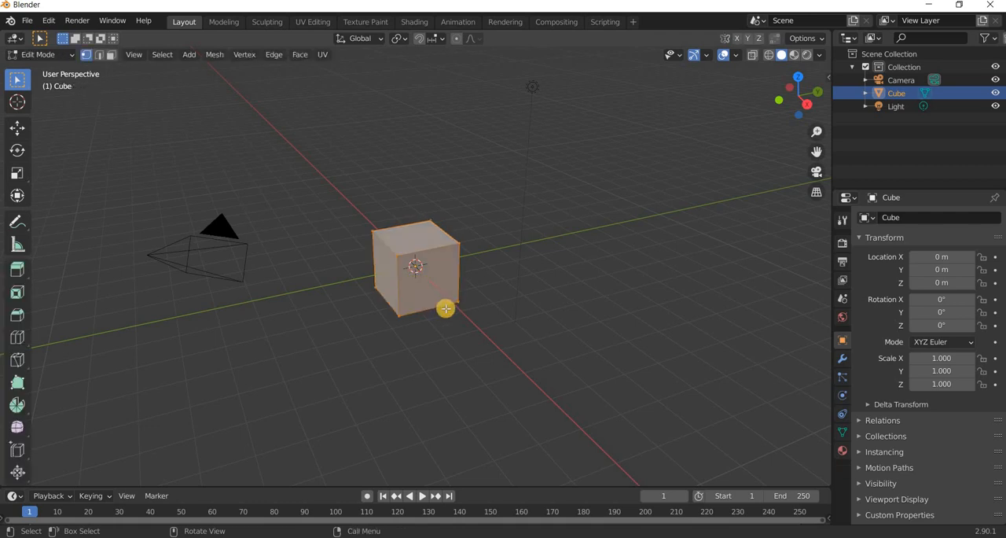
{"action": "left_click", "coordinate": [19, 336]}
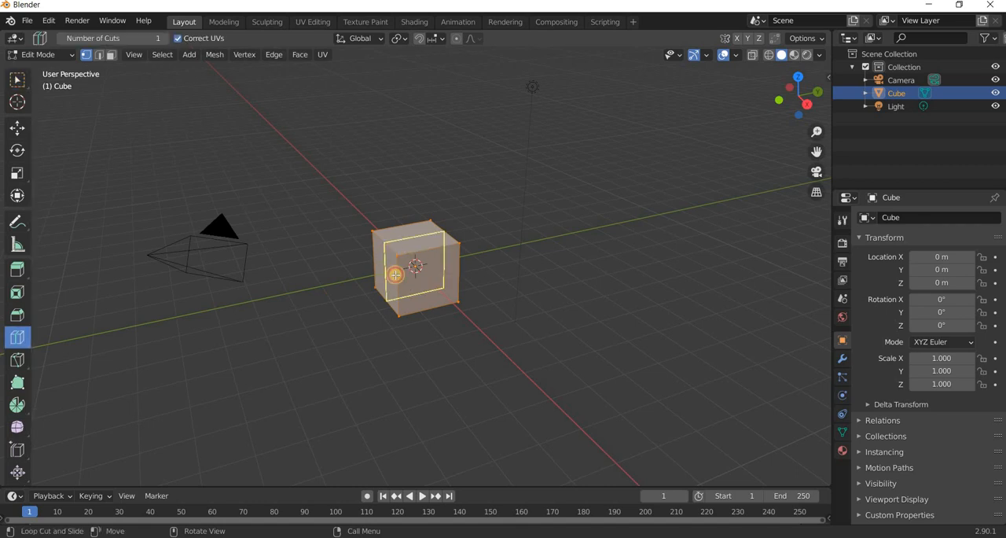
{"action": "left_click", "coordinate": [391, 250]}
{"action": "scroll", "coordinate": [423, 346], "scroll_direction": "up", "scroll_amount": 2}
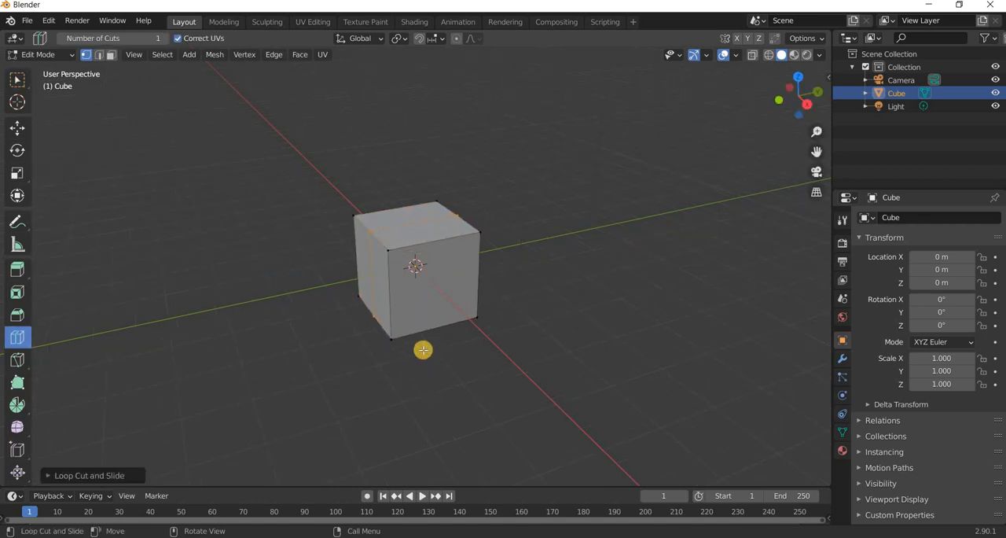
{"action": "middle_click_drag", "start_coordinate": [479, 353], "coordinate": [479, 354]}
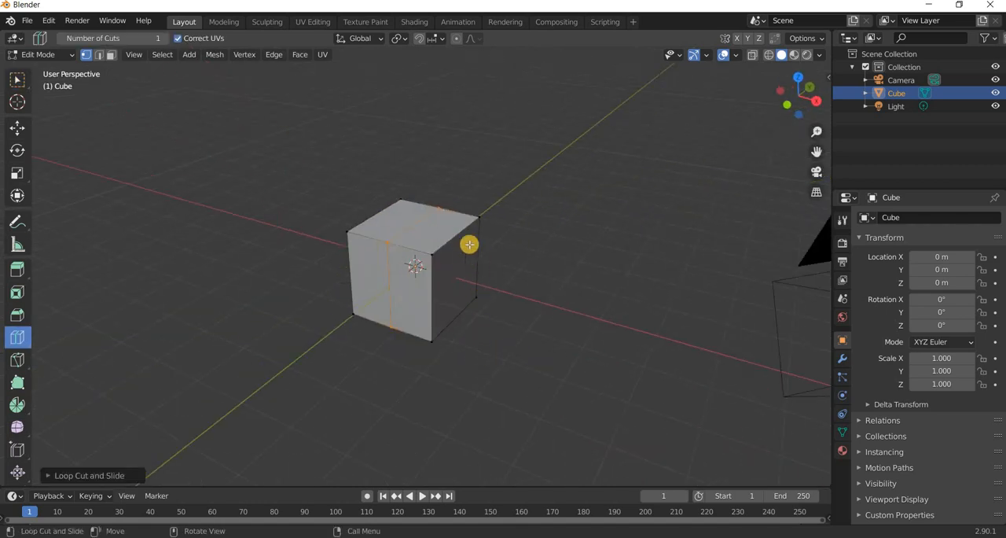
{"action": "left_click", "coordinate": [437, 341]}
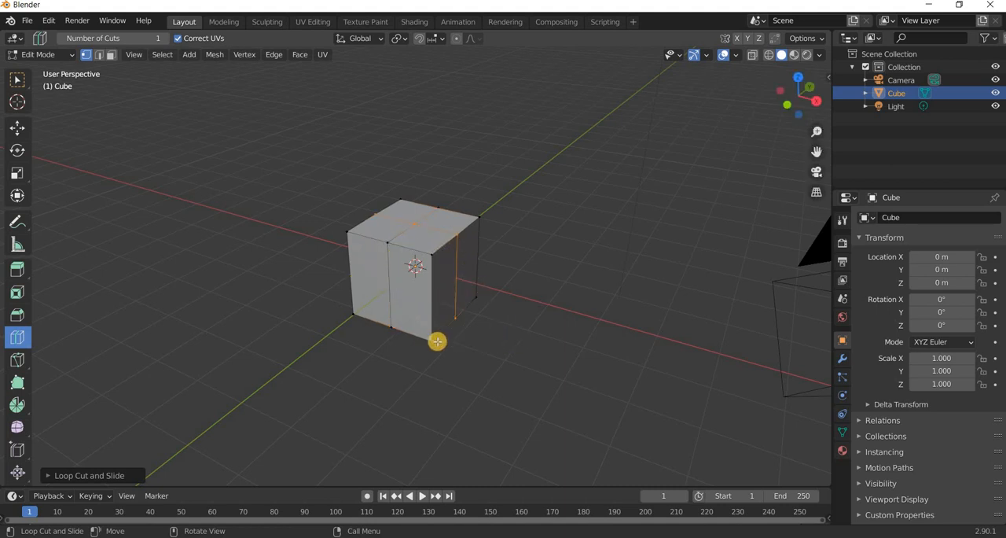
{"action": "middle_click_drag", "start_coordinate": [430, 339], "coordinate": [304, 326]}
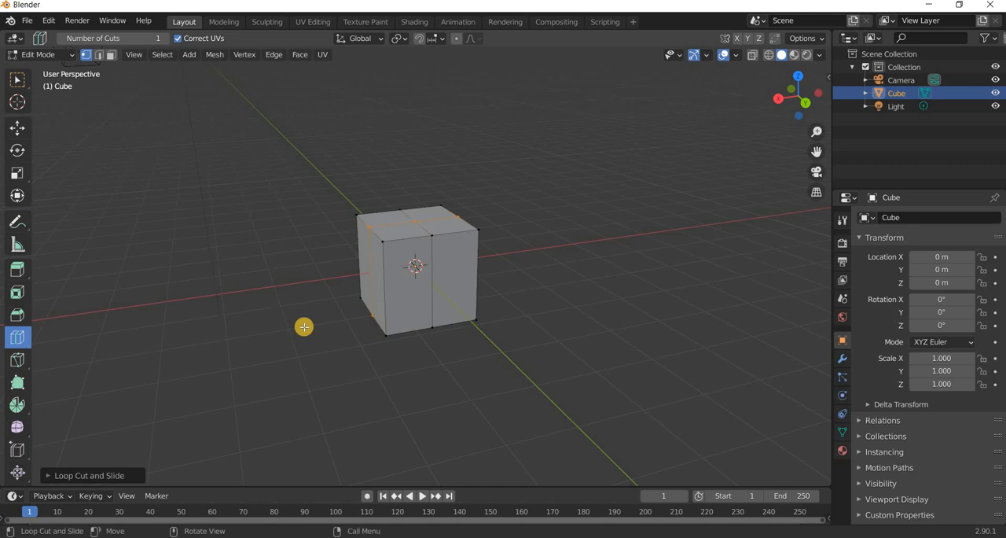
{"action": "left_click", "coordinate": [287, 360]}
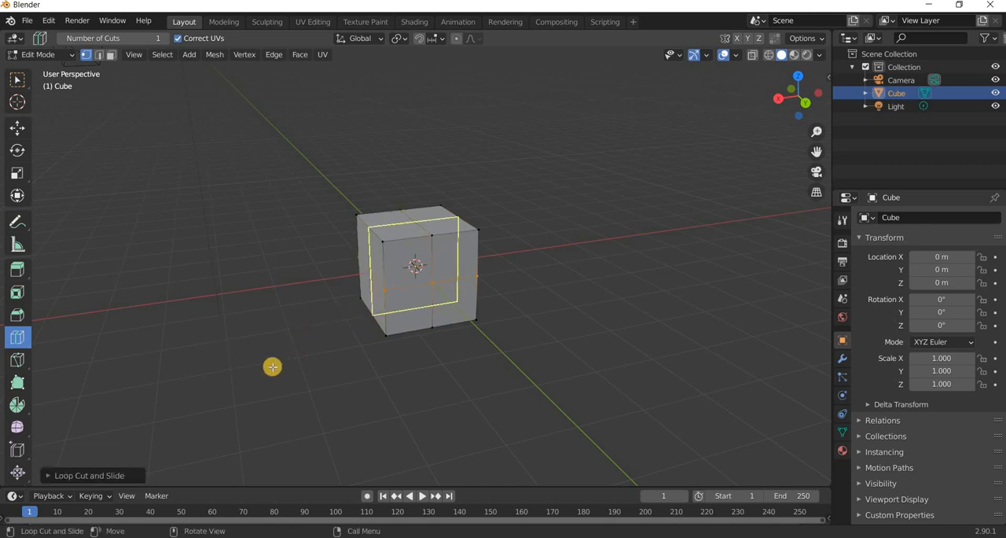
{"action": "middle_click_drag", "start_coordinate": [216, 358], "coordinate": [276, 366]}
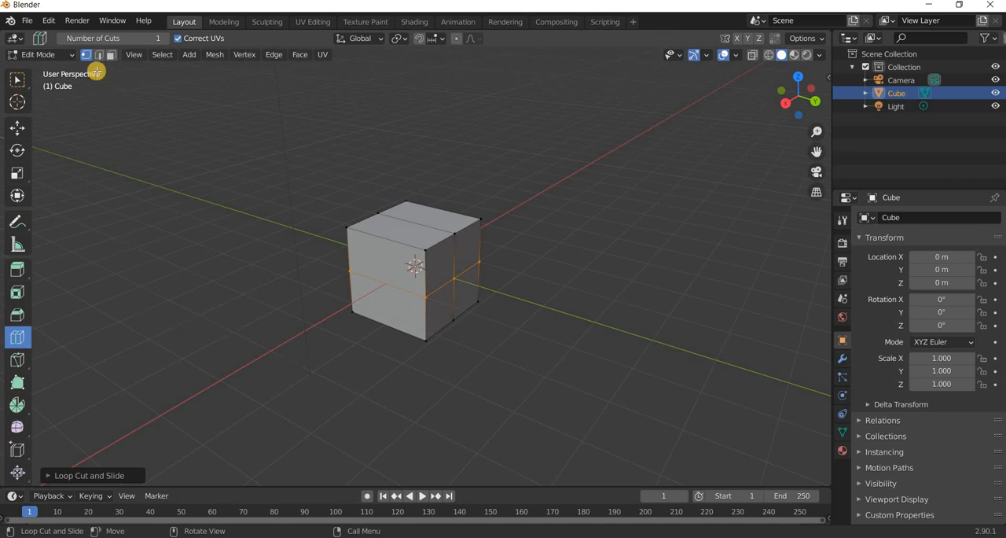
Select three faces forming an L on the cube's positive Y side and extrude them about 2.19 m.
{"action": "left_click", "coordinate": [14, 127]}
{"action": "left_click", "coordinate": [463, 252]}
{"action": "left_click", "coordinate": [463, 252]}
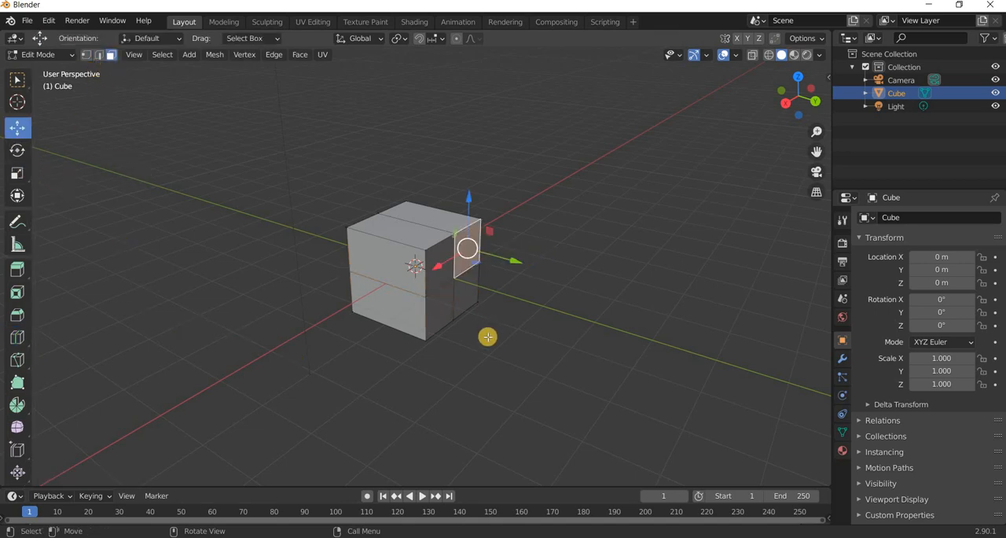
{"action": "left_click", "coordinate": [444, 309], "text": "shift"}
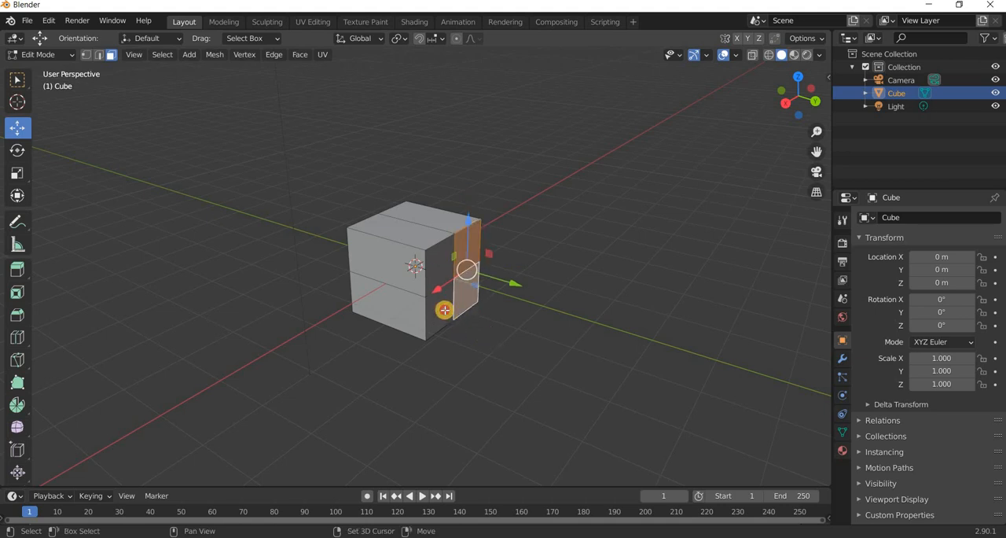
{"action": "middle_click_drag", "start_coordinate": [544, 349], "coordinate": [543, 349]}
{"action": "key", "text": "e"}
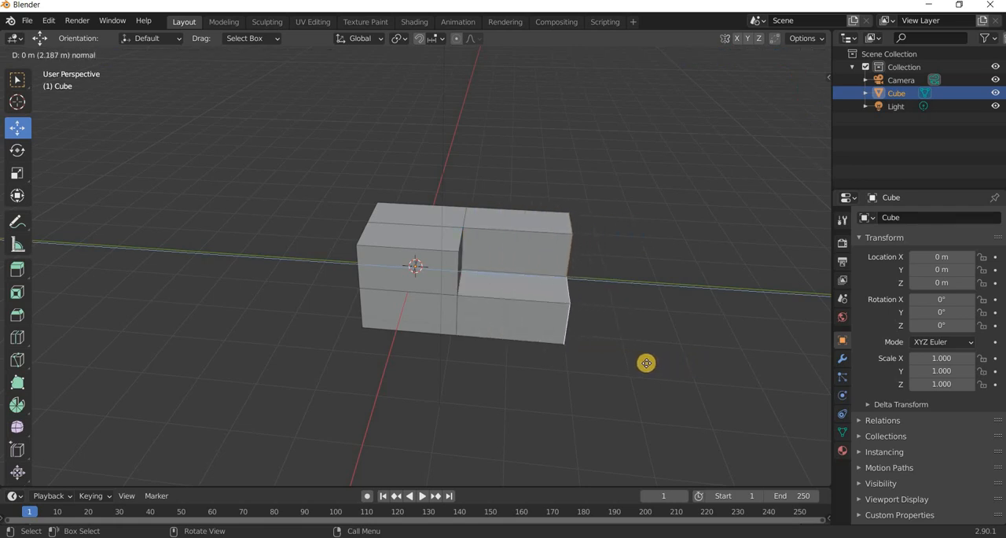
{"action": "left_click", "coordinate": [530, 365]}
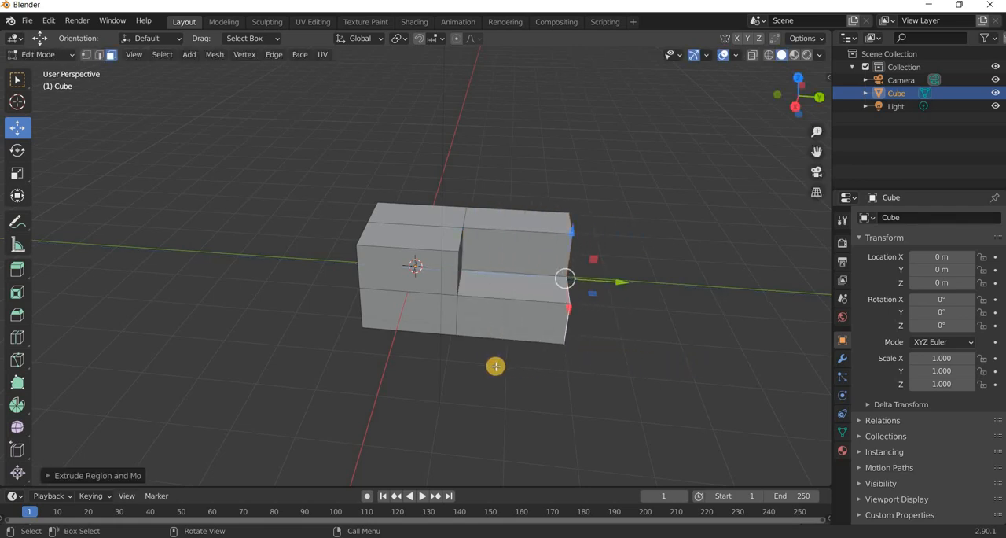
Select all vertices of the negative Y end and move them about 1.46 m along Y to thin the armrest.
{"action": "middle_click_drag", "start_coordinate": [559, 360], "coordinate": [503, 370]}
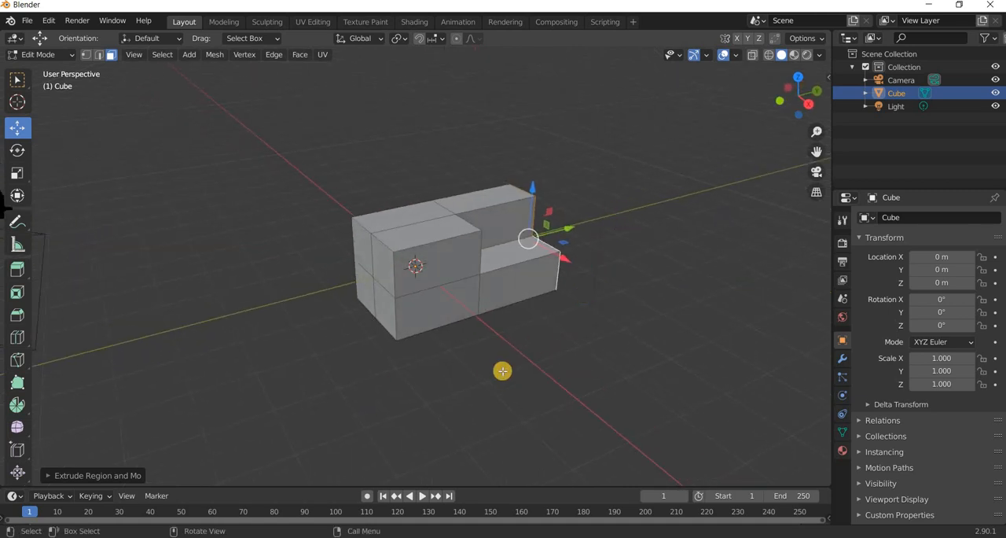
{"action": "left_click", "coordinate": [75, 55]}
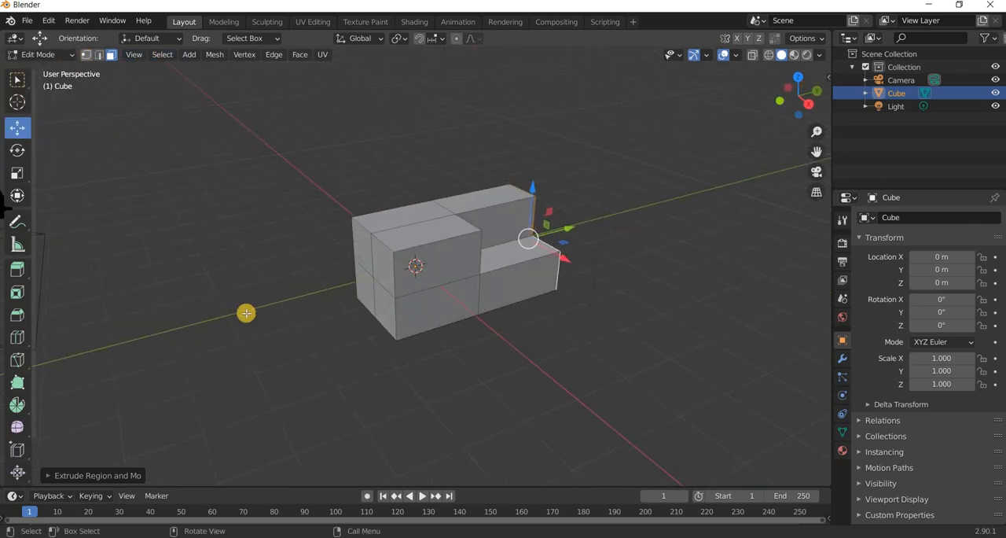
{"action": "middle_click_drag", "start_coordinate": [200, 286], "coordinate": [251, 240]}
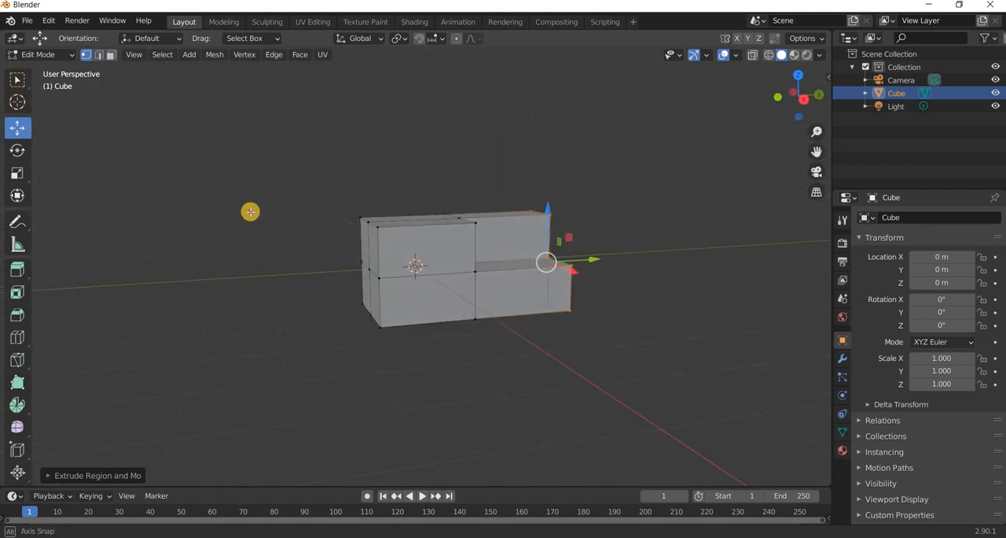
{"action": "left_click_drag", "start_coordinate": [250, 211], "coordinate": [385, 411]}
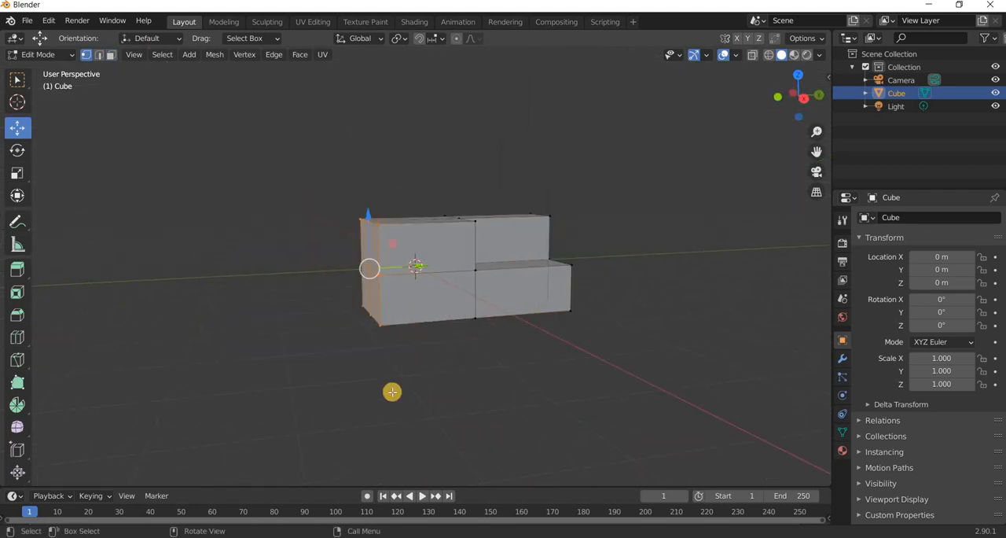
{"action": "middle_click_drag", "start_coordinate": [412, 320], "coordinate": [398, 266]}
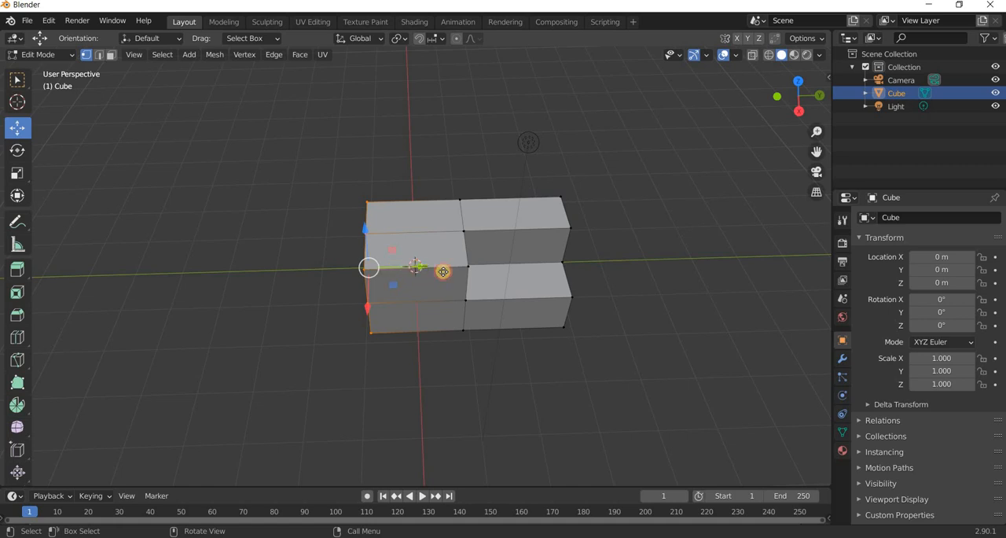
{"action": "key", "text": "g"}
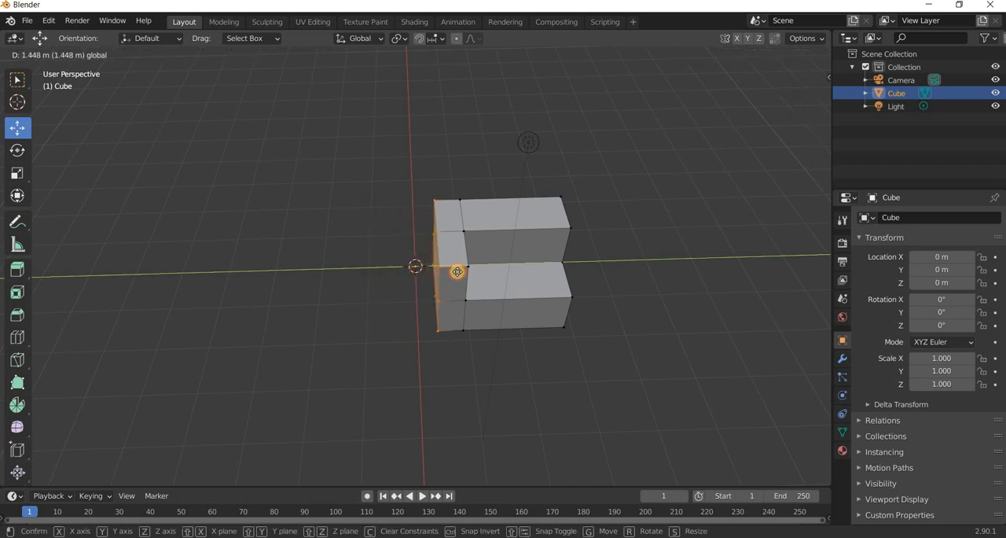
{"action": "left_click", "coordinate": [388, 267]}
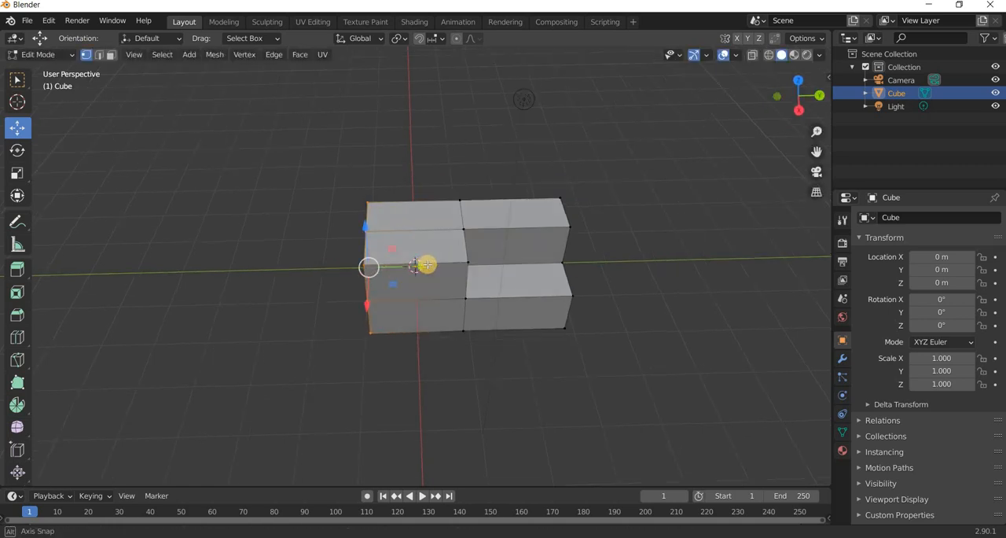
{"action": "key", "text": "g"}
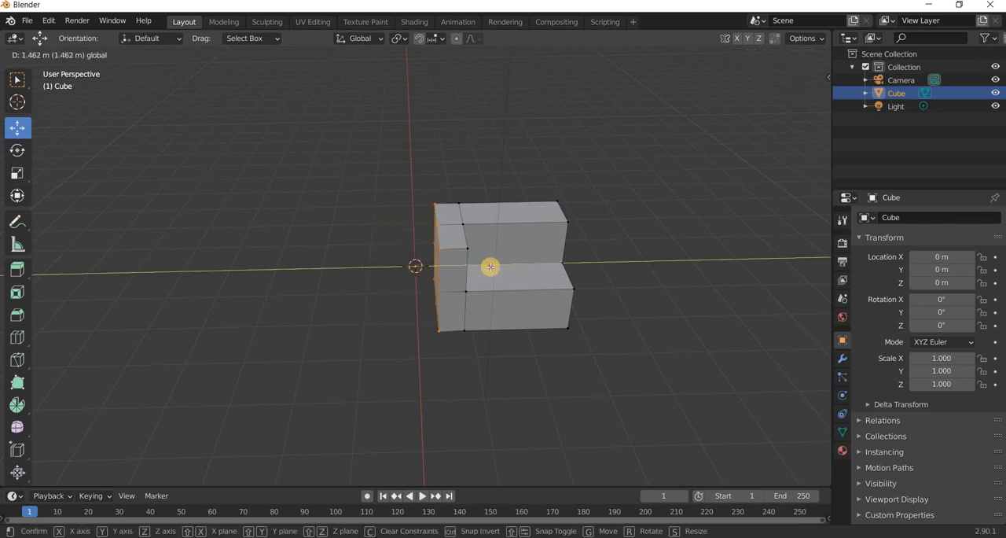
{"action": "left_click", "coordinate": [504, 263]}
Turn on X-ray, box-select the vertices of the lengthwise middle loop, and move them along negative X to thin the backrest.
{"action": "middle_click_drag", "start_coordinate": [503, 263], "coordinate": [511, 309]}
{"action": "key", "text": "KP_3"}
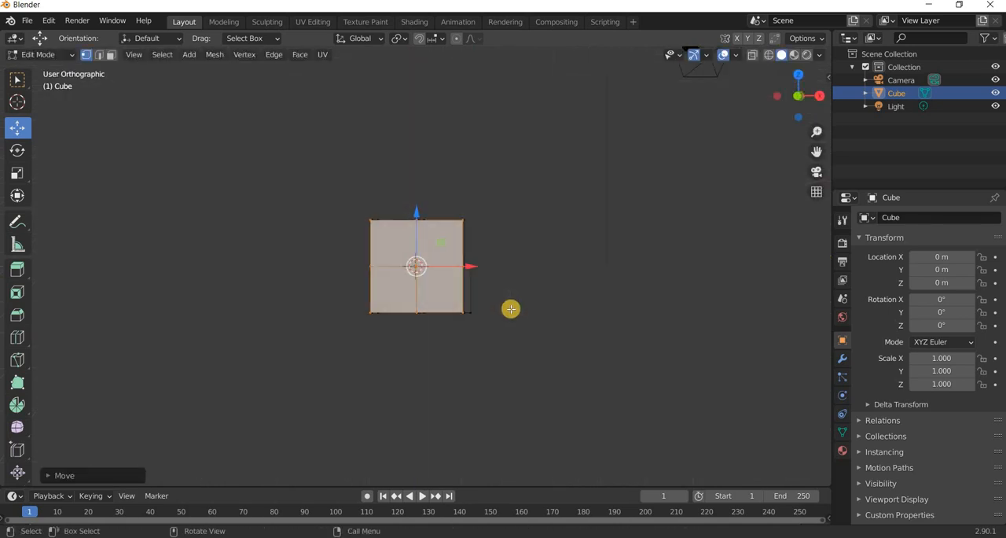
{"action": "middle_click_drag", "start_coordinate": [524, 376], "coordinate": [479, 225]}
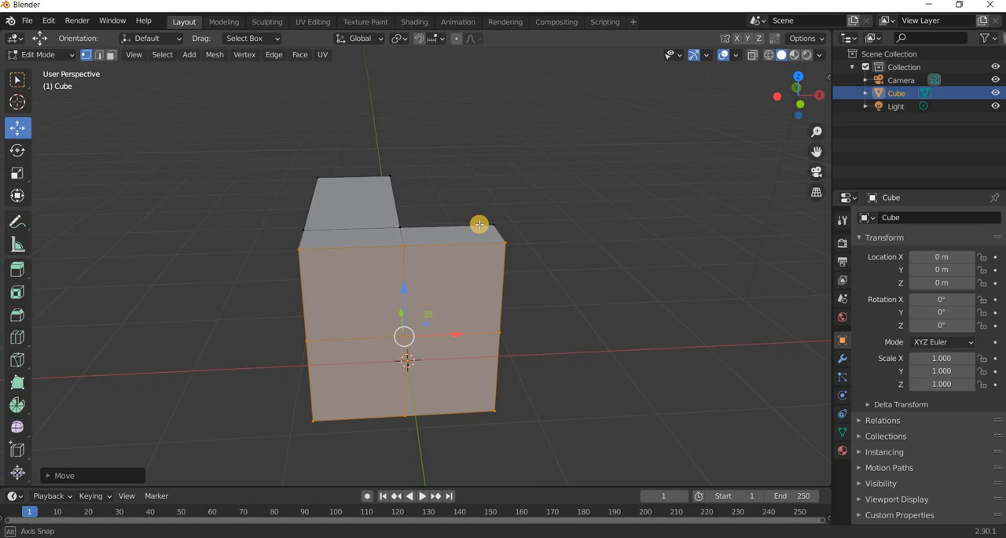
{"action": "left_click", "coordinate": [753, 55]}
{"action": "left_click_drag", "start_coordinate": [353, 121], "coordinate": [424, 381]}
{"action": "middle_click_drag", "start_coordinate": [447, 379], "coordinate": [442, 291]}
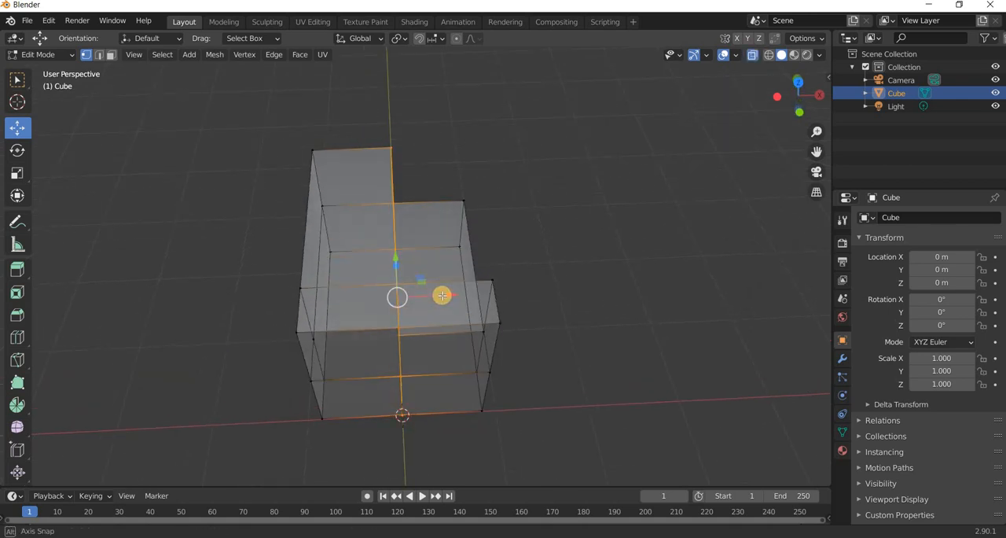
{"action": "left_click_drag", "start_coordinate": [416, 292], "coordinate": [295, 291]}
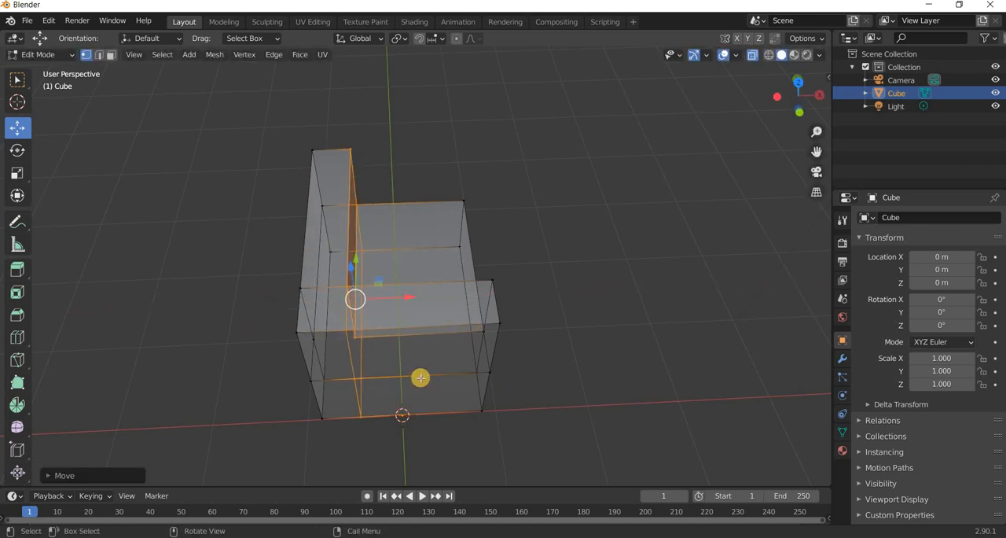
Delete the three faces closing the positive Y end opposite the armrest, and turn X-ray off.
{"action": "middle_click_drag", "start_coordinate": [327, 368], "coordinate": [117, 86]}
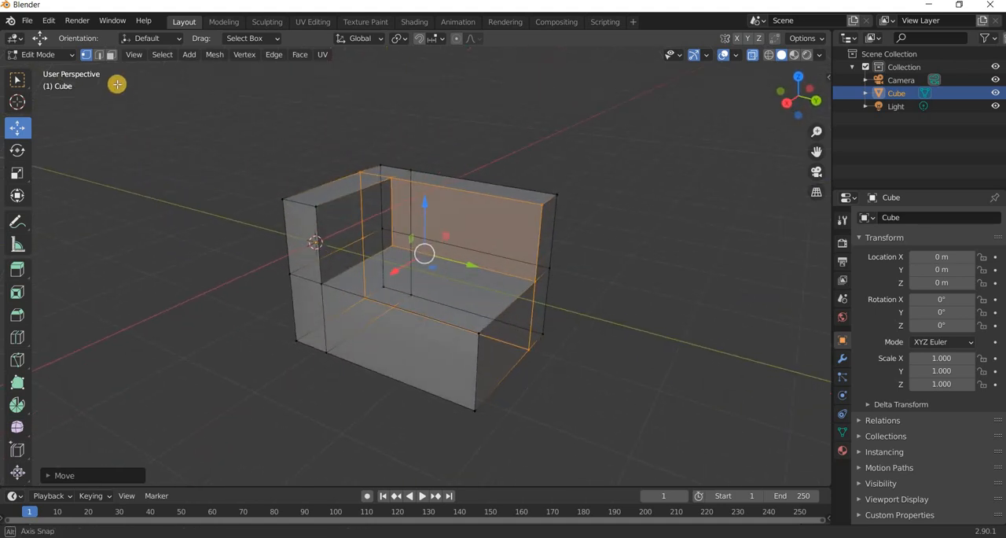
{"action": "left_click", "coordinate": [110, 55]}
{"action": "left_click", "coordinate": [515, 256]}
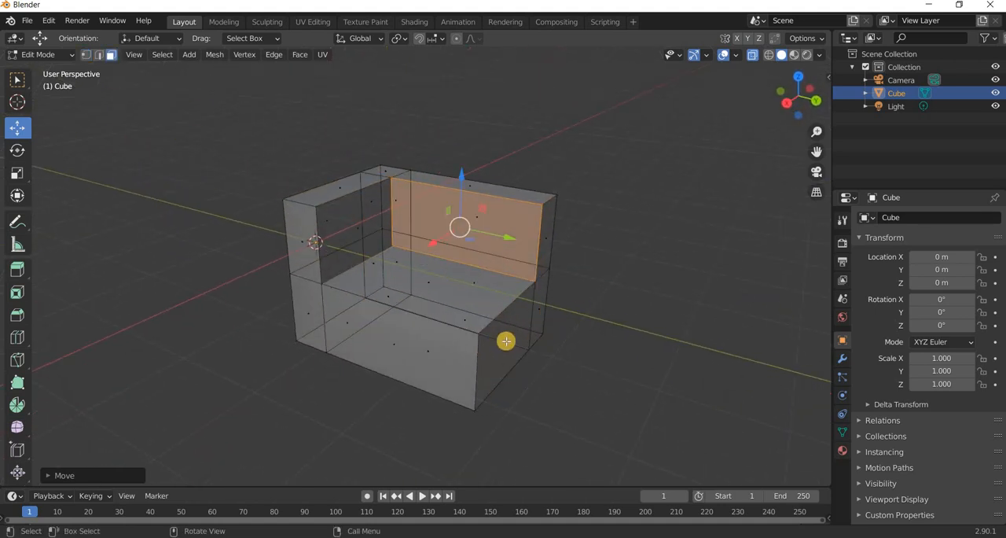
{"action": "left_click", "coordinate": [603, 402]}
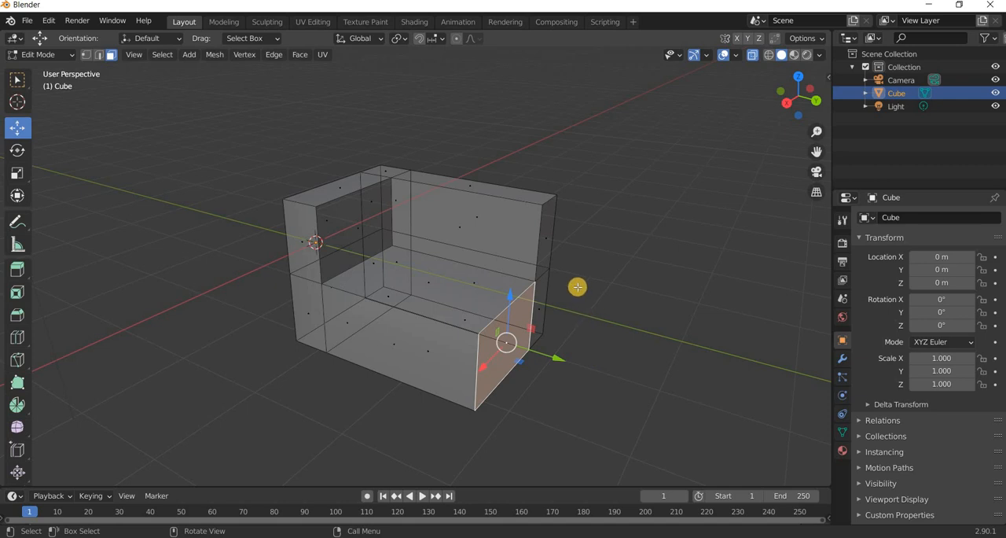
{"action": "left_click", "coordinate": [540, 311], "text": "shift"}
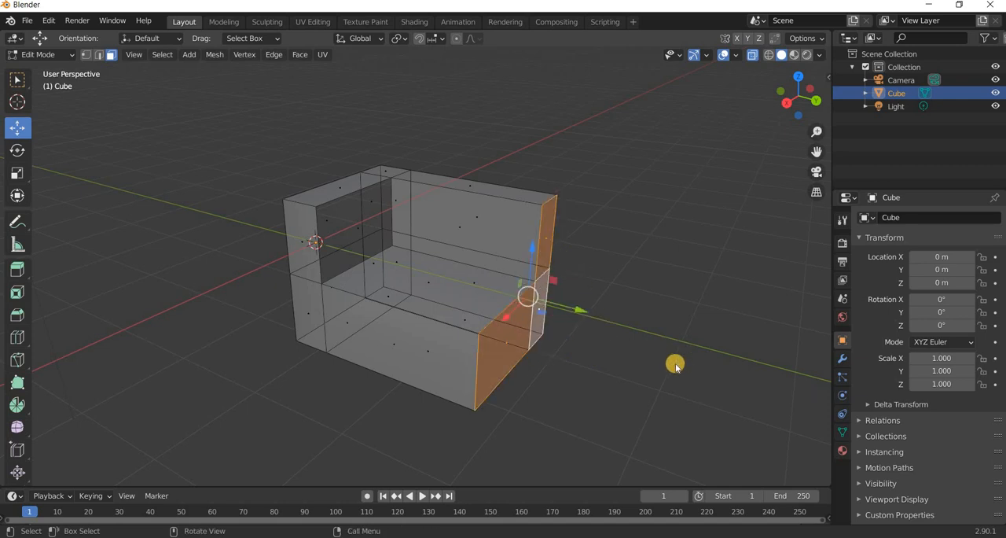
{"action": "key", "text": "x"}
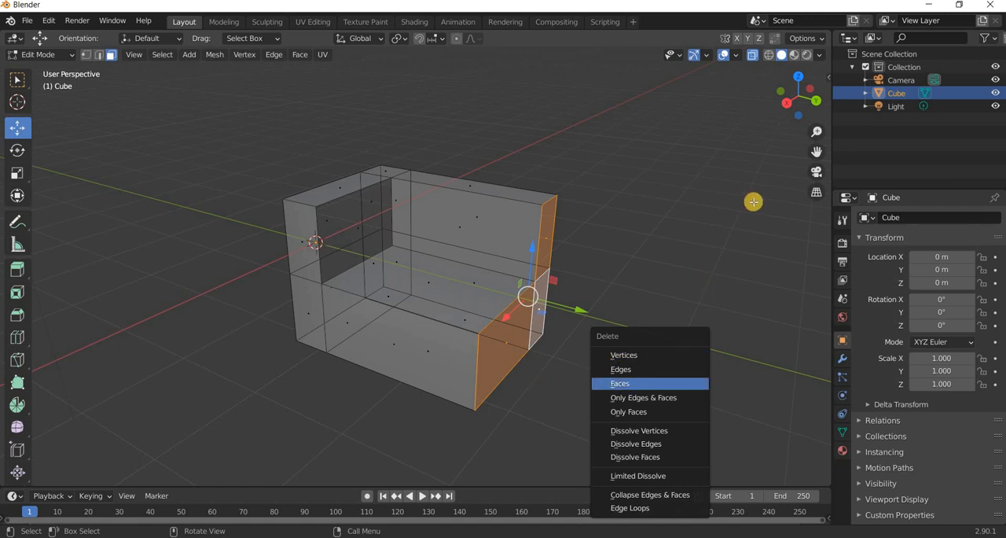
{"action": "left_click", "coordinate": [621, 382]}
{"action": "key", "text": "alt+z"}
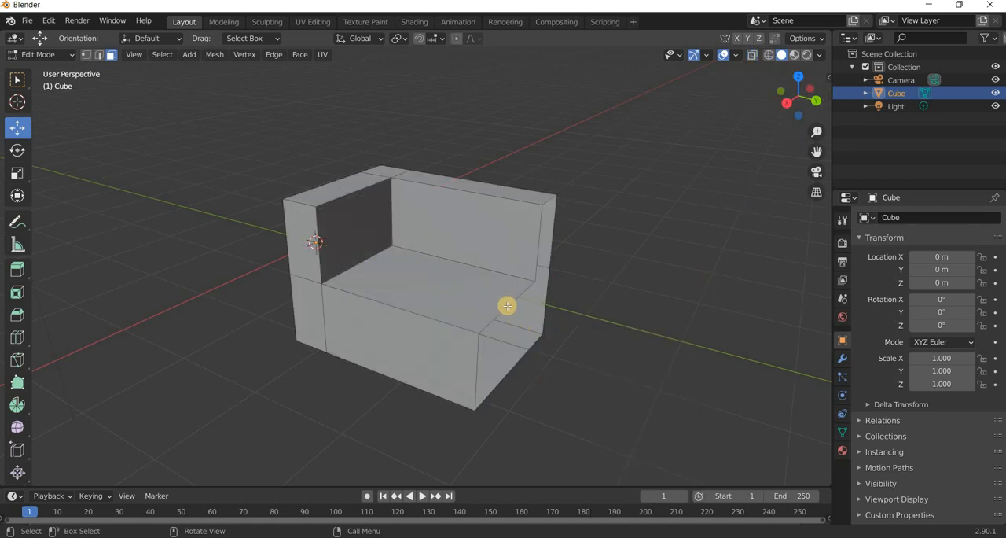
{"action": "mouse_move", "coordinate": [508, 303]}
{"action": "middle_mouse_down", "text": "alt"}
{"action": "mouse_move", "coordinate": [586, 302]}
{"action": "mouse_move", "coordinate": [642, 365]}
{"action": "mouse_move", "coordinate": [658, 331]}
{"action": "mouse_move", "coordinate": [562, 335]}
{"action": "mouse_move", "coordinate": [496, 366]}
{"action": "mouse_move", "coordinate": [106, 218]}
{"action": "middle_mouse_up", "text": "alt"}
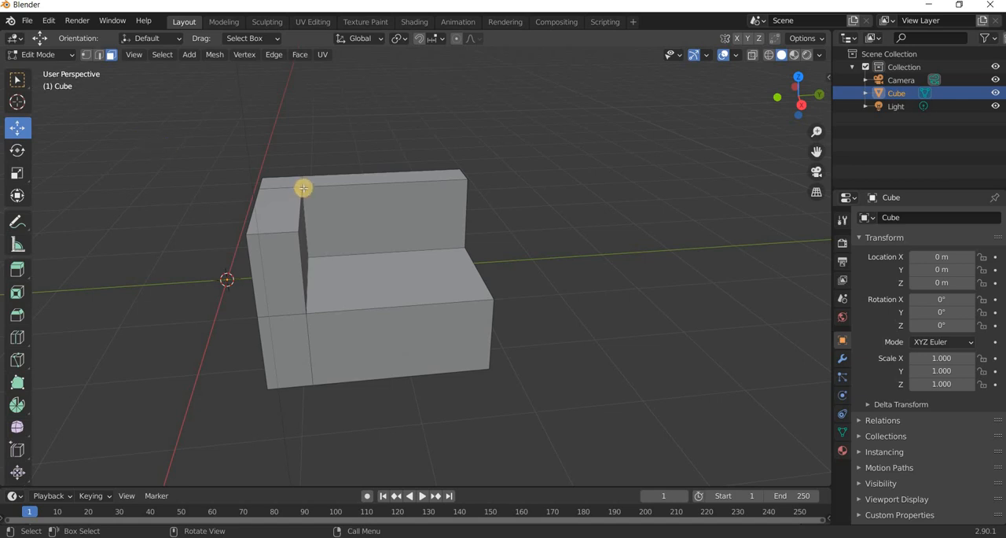
In Object Mode, set transforms to affect only origins and move the object's origin to the open end, at Y 3.1962 m.
{"action": "key", "text": "Tab"}
{"action": "middle_click_drag", "start_coordinate": [168, 150], "coordinate": [14, 134]}
{"action": "left_click", "coordinate": [14, 131]}
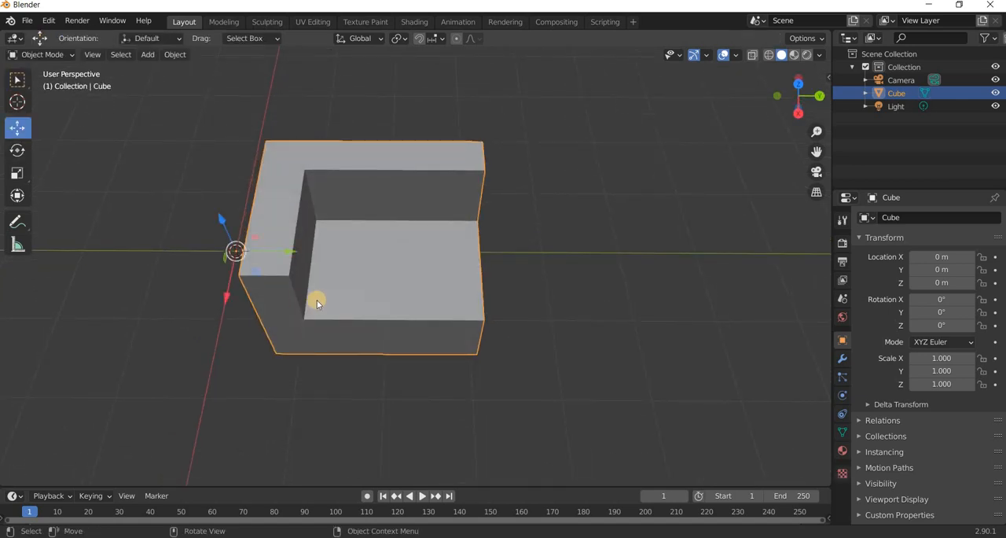
{"action": "key", "text": "KP_7"}
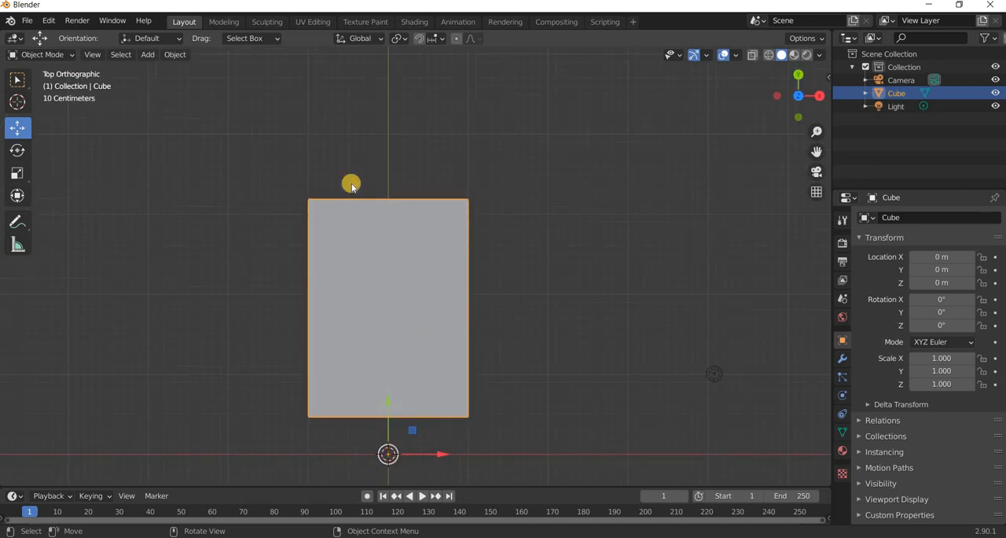
{"action": "left_click", "coordinate": [821, 38]}
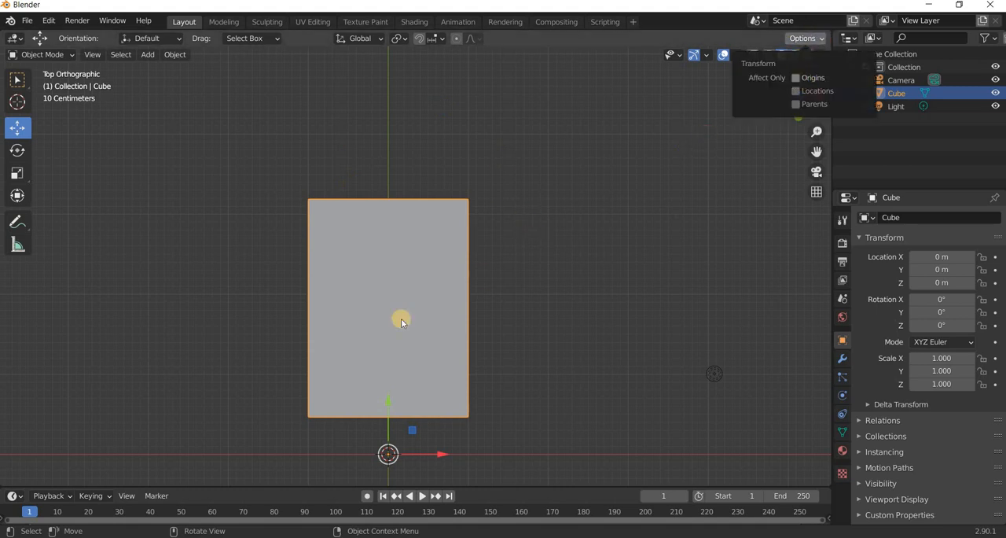
{"action": "left_click_drag", "start_coordinate": [389, 267], "coordinate": [550, 148]}
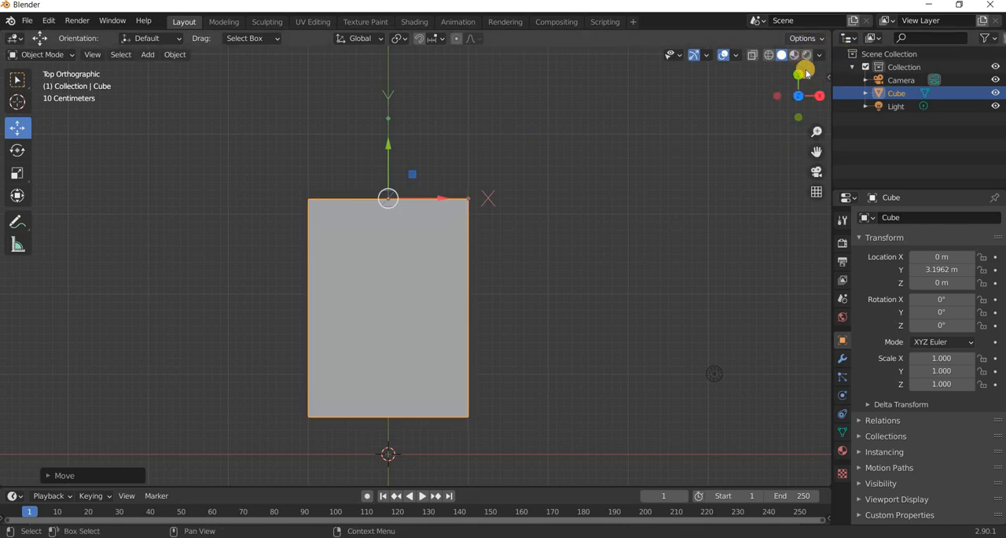
Turn off origin-only transforms, add a Mirror modifier to the half sofa, and switch its mirror axis from X to Y.
{"action": "left_click", "coordinate": [806, 38]}
{"action": "middle_click_drag", "start_coordinate": [291, 288], "coordinate": [472, 317]}
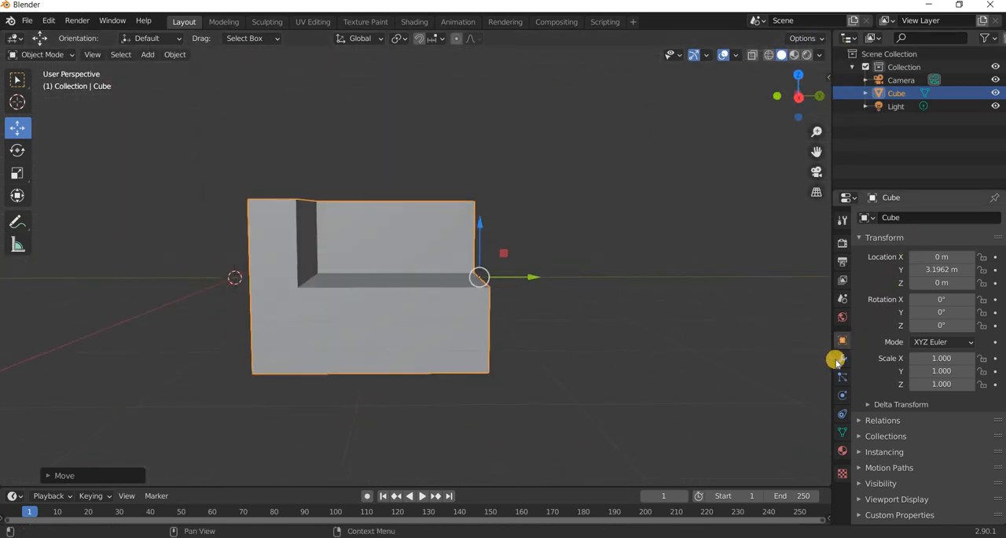
{"action": "left_click", "coordinate": [894, 218]}
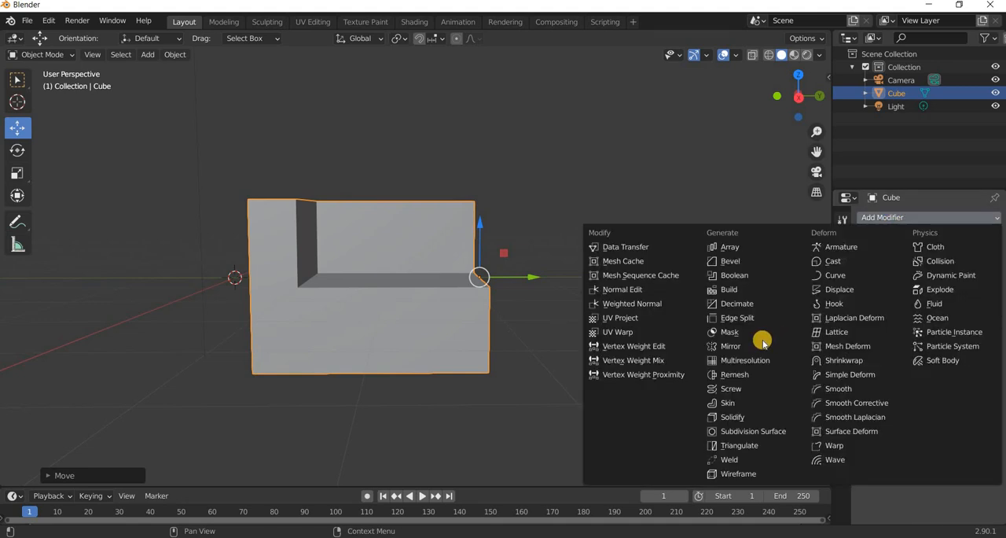
{"action": "left_click", "coordinate": [743, 346]}
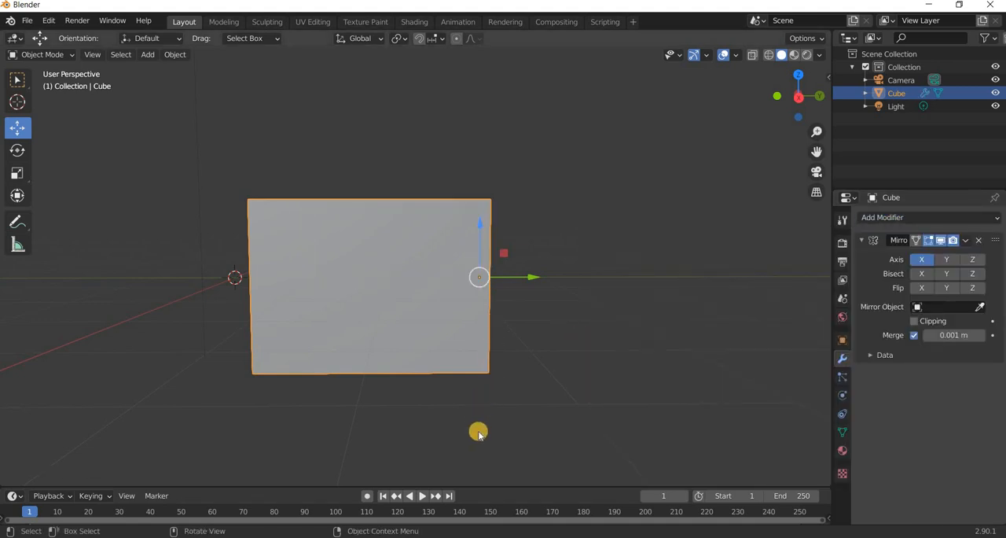
{"action": "middle_click_drag", "start_coordinate": [477, 431], "coordinate": [931, 265]}
{"action": "left_click", "coordinate": [925, 261]}
{"action": "left_click", "coordinate": [947, 261]}
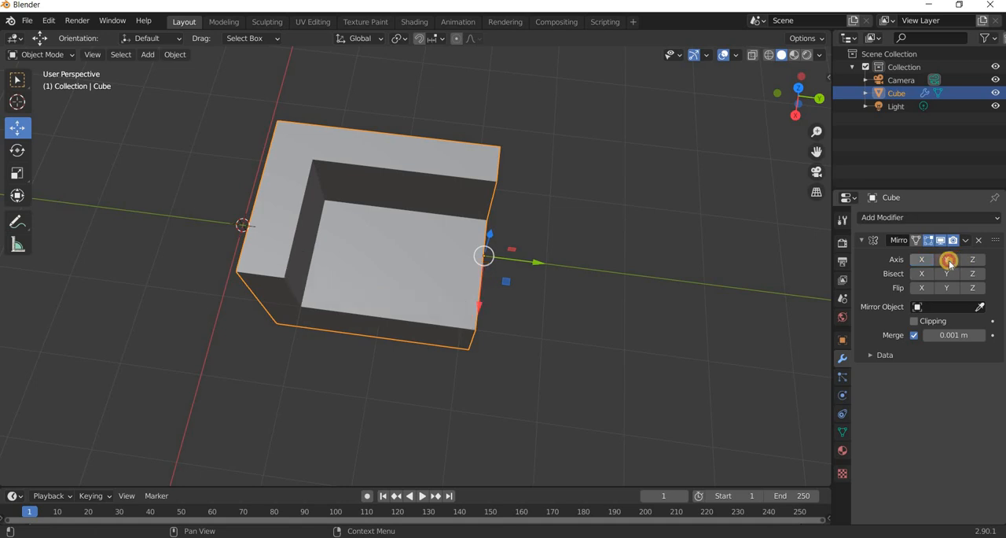
Raise the Mirror modifier's merge distance to 0.044 m to close the seam between the two halves.
{"action": "middle_click_drag", "start_coordinate": [588, 294], "coordinate": [591, 303]}
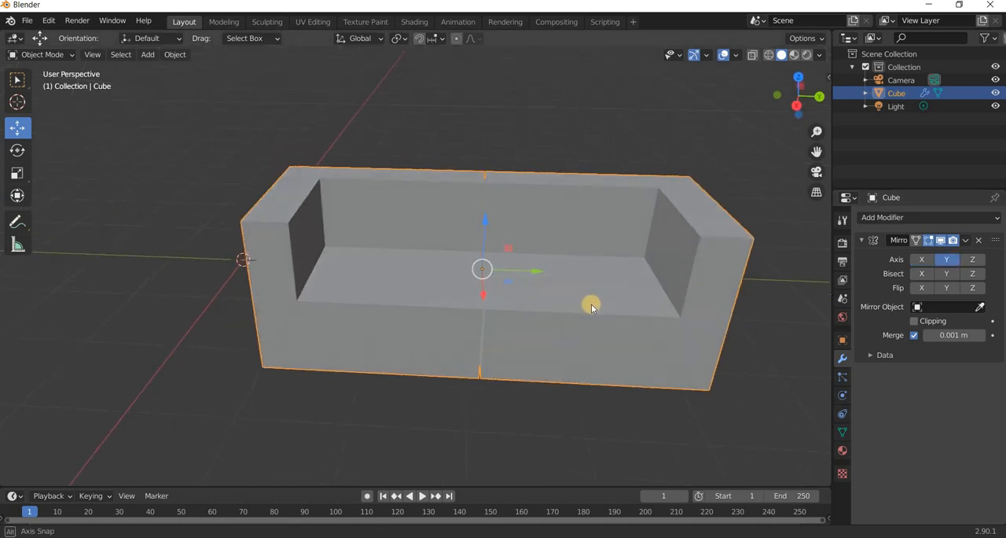
{"action": "scroll", "coordinate": [591, 303], "scroll_direction": "up", "scroll_amount": 3}
{"action": "scroll", "coordinate": [642, 319], "scroll_direction": "down", "scroll_amount": 1}
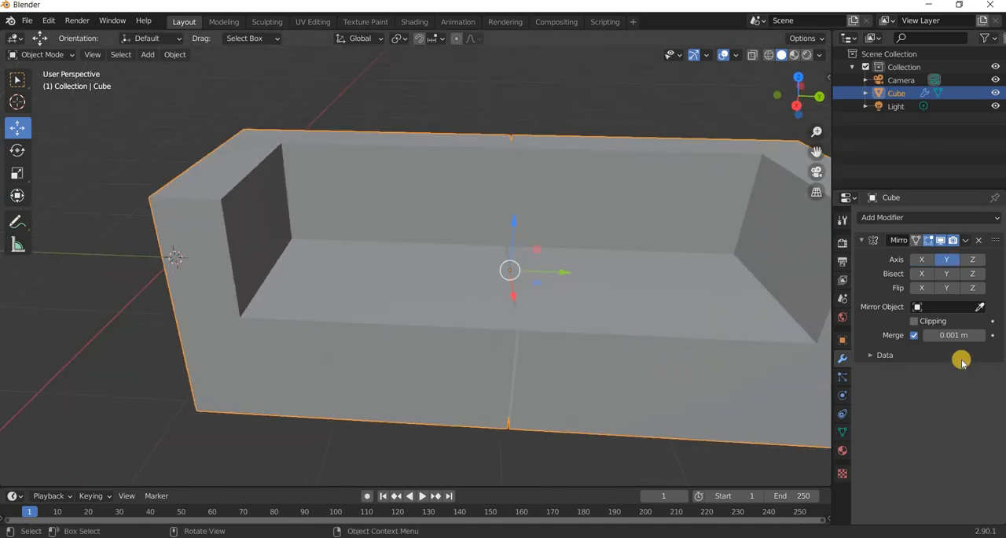
{"action": "left_click", "coordinate": [987, 335]}
{"action": "left_click_drag", "start_coordinate": [988, 338], "coordinate": [714, 339]}
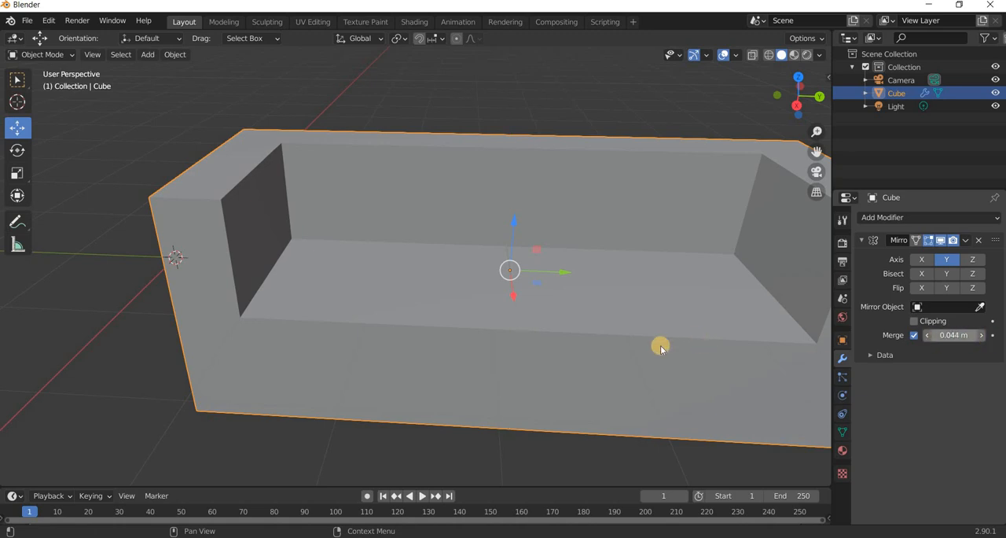
Add a Subdivision Surface modifier to the sofa and set its viewport level to 2.
{"action": "scroll", "coordinate": [688, 342], "scroll_direction": "down", "scroll_amount": 3}
{"action": "middle_click_drag", "start_coordinate": [431, 330], "coordinate": [553, 350]}
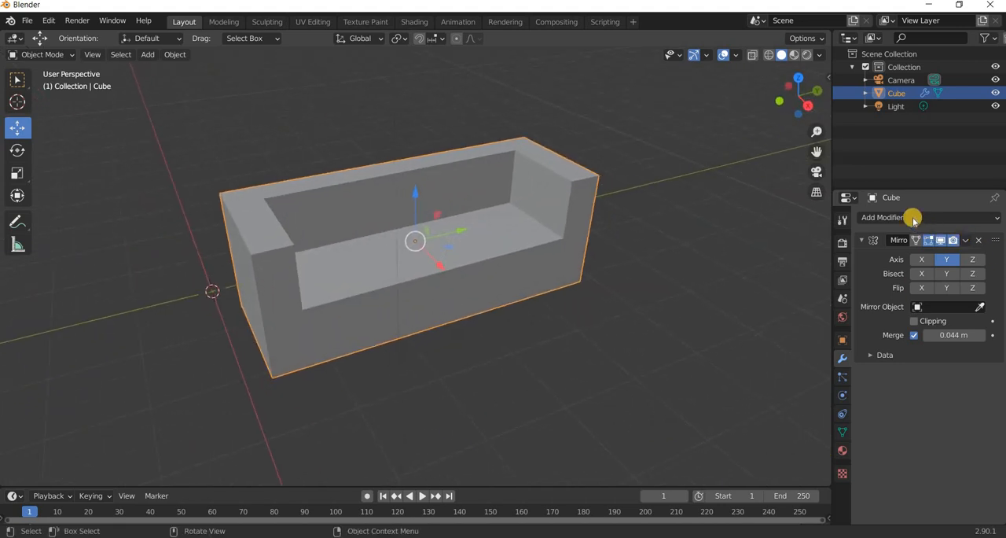
{"action": "left_click", "coordinate": [885, 218]}
{"action": "left_click", "coordinate": [765, 433]}
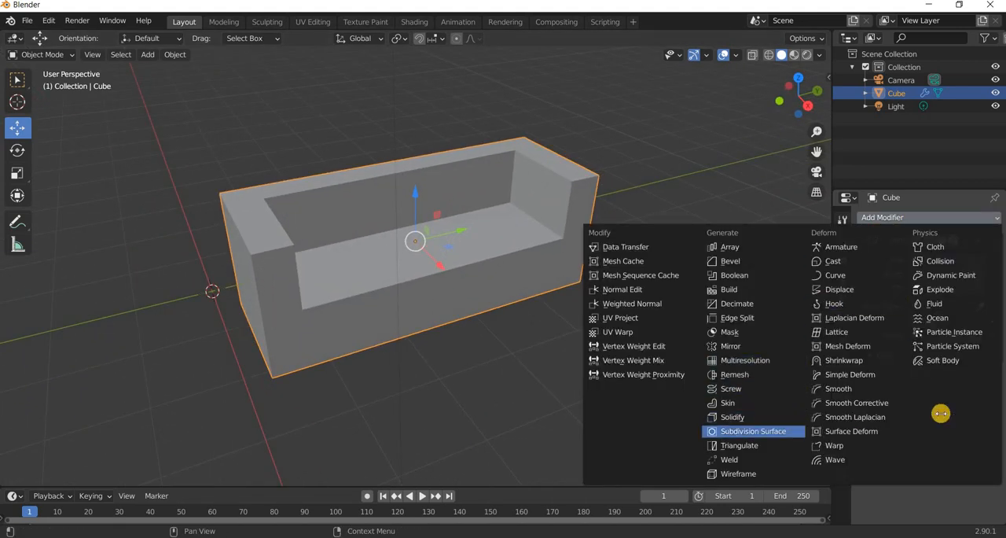
{"action": "left_click", "coordinate": [981, 415]}
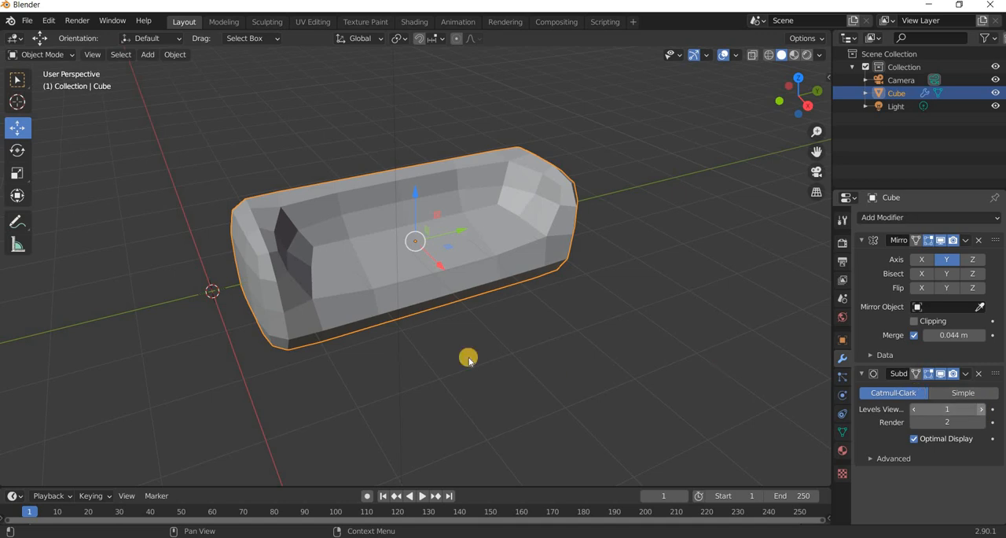
Apply Shade Smooth to the sofa.
{"action": "left_click", "coordinate": [175, 54]}
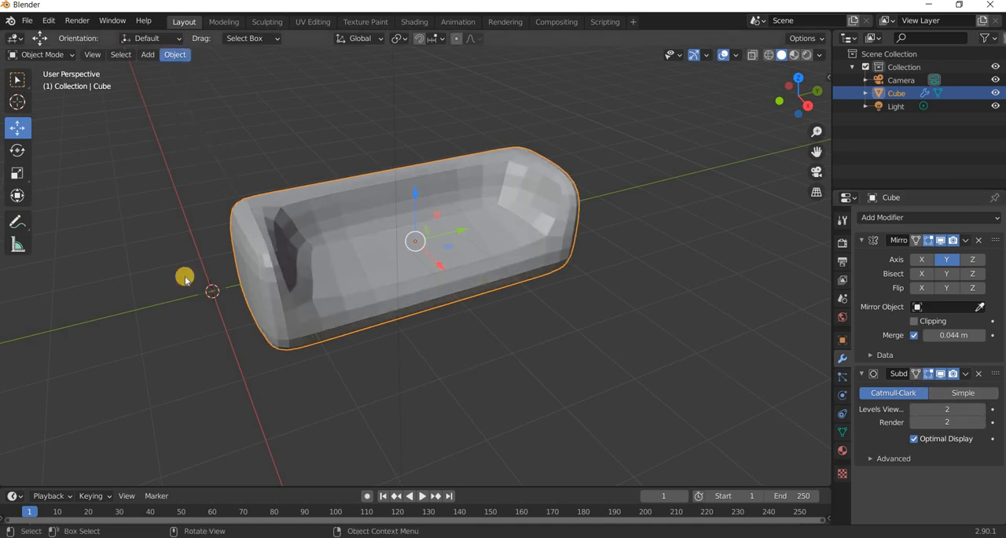
{"action": "left_click", "coordinate": [211, 316]}
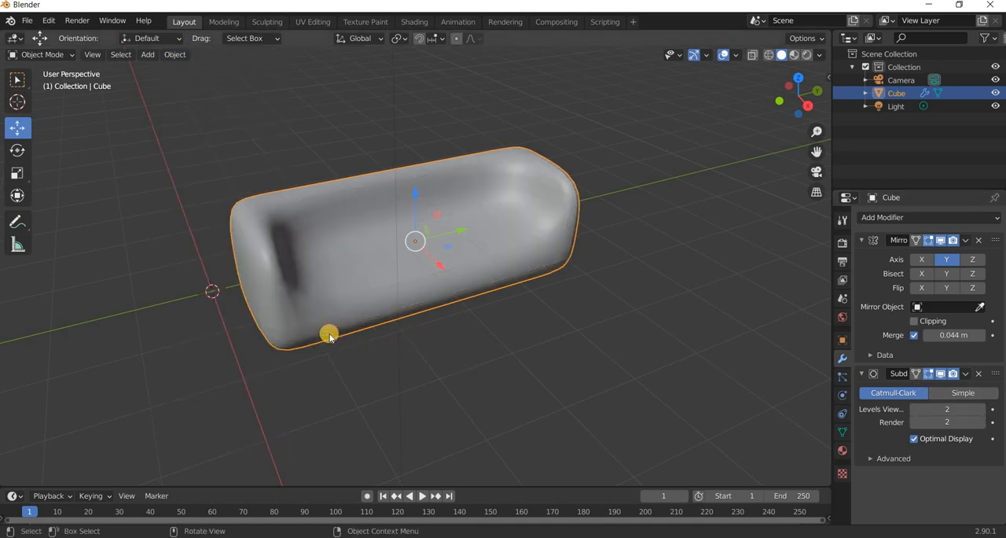
{"action": "middle_click_drag", "start_coordinate": [282, 283], "coordinate": [308, 285]}
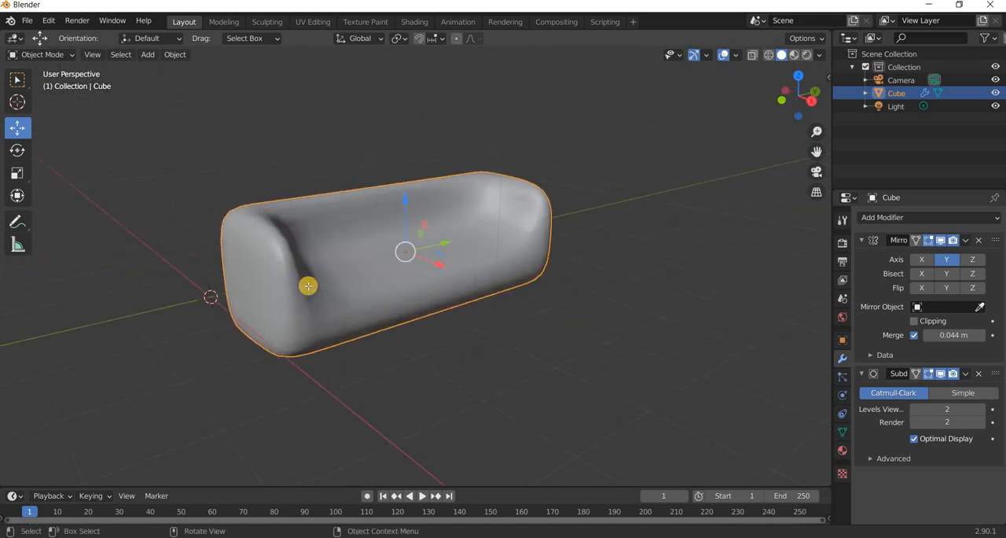
In Edit Mode, add a loop cut across the sofa close to the armrest's inner side to sharpen that corner.
{"action": "key", "text": "Tab"}
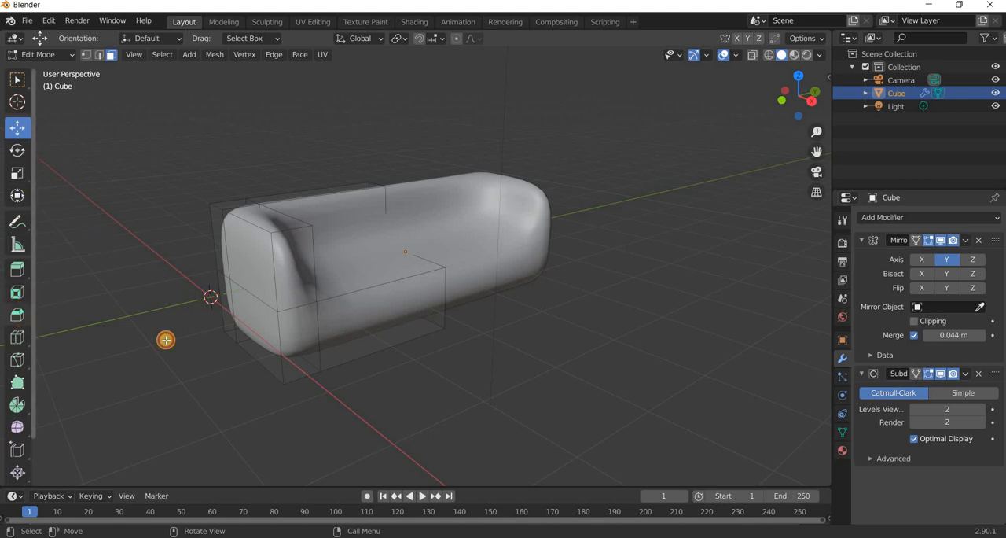
{"action": "left_click", "coordinate": [17, 337]}
{"action": "middle_click_drag", "start_coordinate": [427, 392], "coordinate": [326, 296]}
{"action": "mouse_move", "coordinate": [306, 291]}
{"action": "left_mouse_down"}
{"action": "mouse_move", "coordinate": [274, 301]}
{"action": "mouse_move", "coordinate": [379, 322]}
{"action": "mouse_move", "coordinate": [314, 280]}
{"action": "left_mouse_up"}
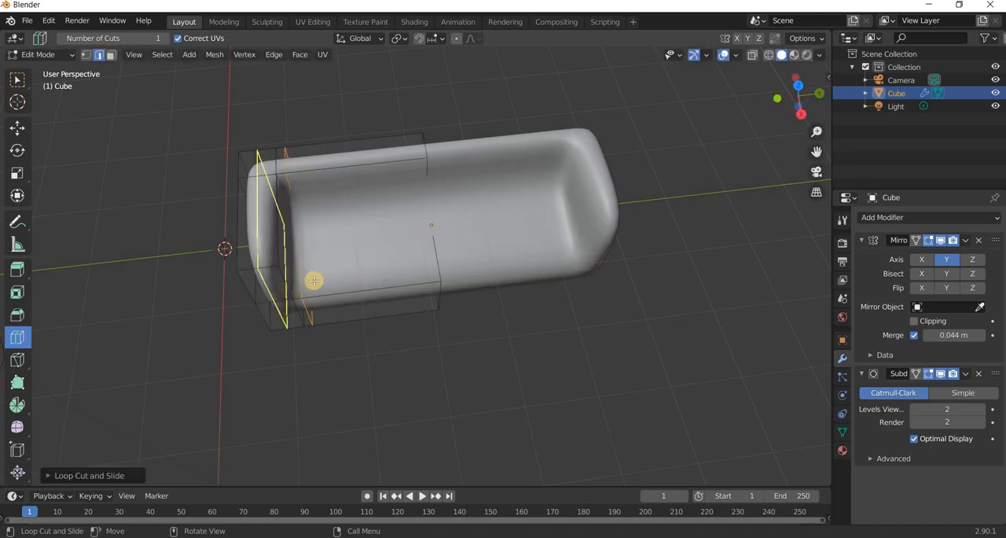
{"action": "middle_click_drag", "start_coordinate": [314, 280], "coordinate": [341, 212]}
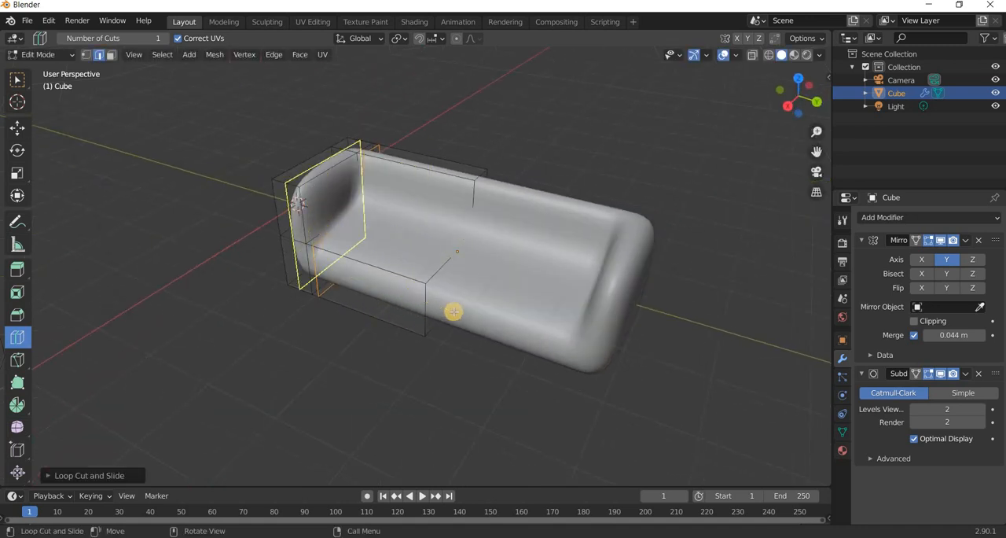
Add a lengthwise loop cut close to the backrest's front side and a horizontal one just above the sofa's base.
{"action": "middle_click_drag", "start_coordinate": [453, 311], "coordinate": [291, 293]}
{"action": "left_click_drag", "start_coordinate": [274, 293], "coordinate": [271, 294]}
{"action": "middle_click_drag", "start_coordinate": [427, 323], "coordinate": [359, 236]}
{"action": "middle_click_drag", "start_coordinate": [463, 332], "coordinate": [394, 303]}
{"action": "left_click_drag", "start_coordinate": [393, 322], "coordinate": [394, 340]}
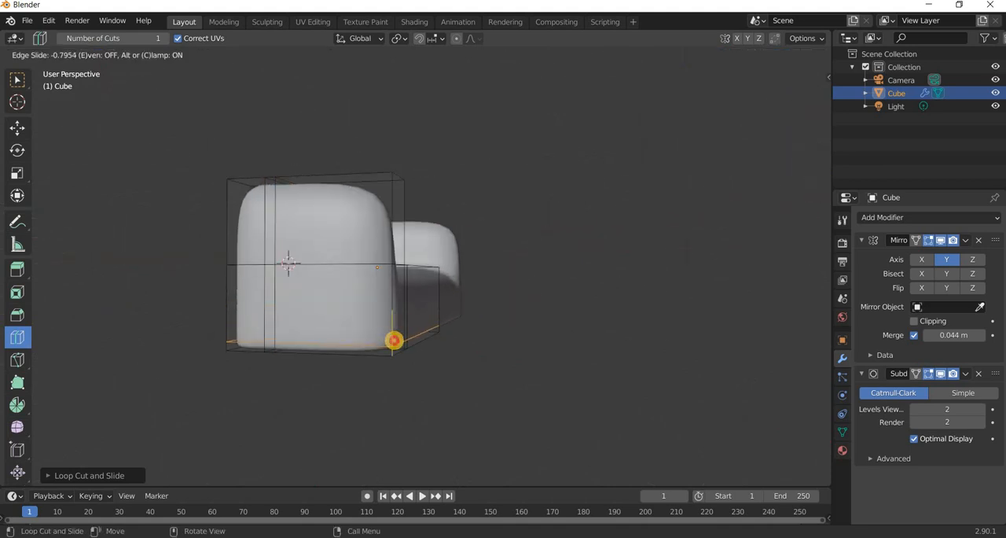
{"action": "left_click_drag", "start_coordinate": [394, 340], "coordinate": [394, 340]}
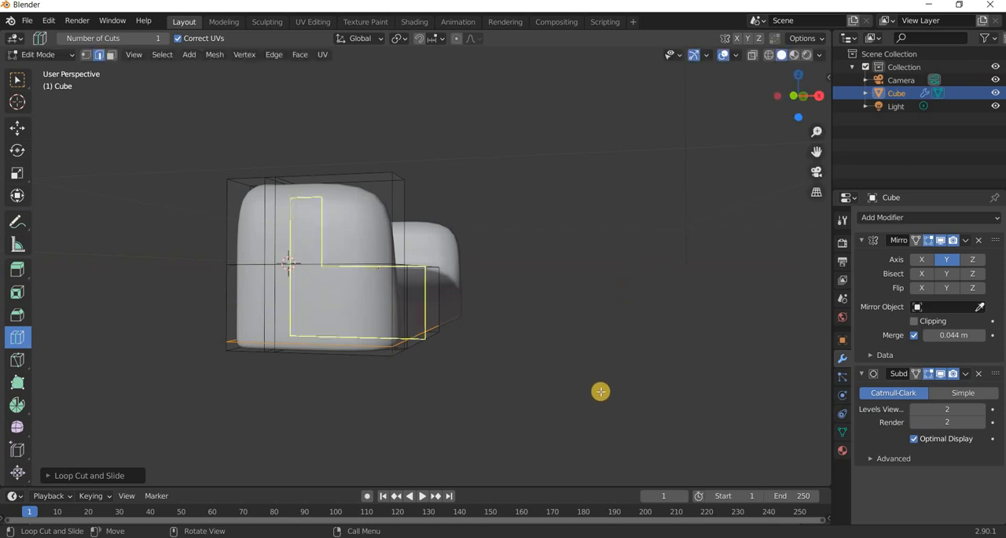
Add a loop cut close to the sofa's front face, deselect everything with the Move tool active, and return to Object Mode.
{"action": "middle_click_drag", "start_coordinate": [600, 391], "coordinate": [359, 333]}
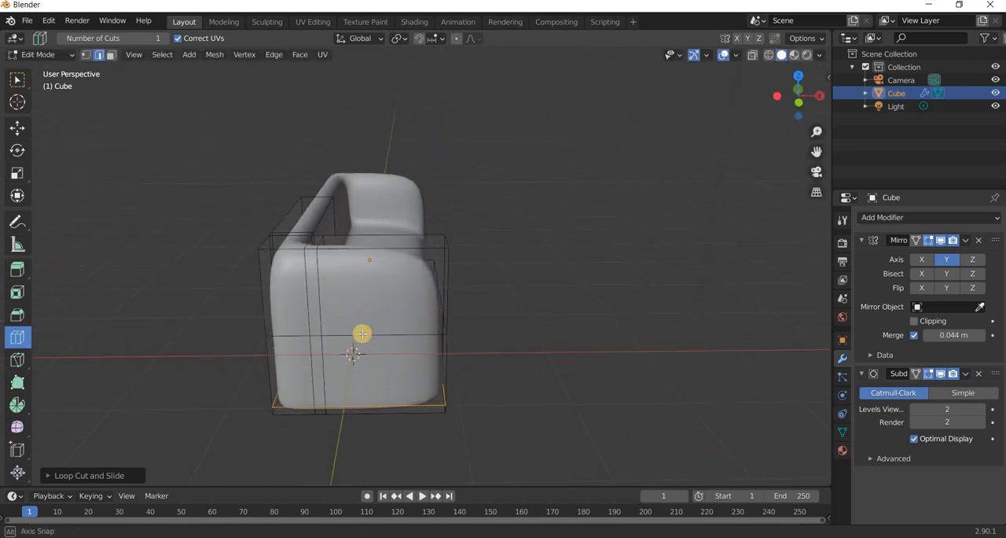
{"action": "left_click_drag", "start_coordinate": [400, 332], "coordinate": [404, 334]}
{"action": "middle_click_drag", "start_coordinate": [452, 353], "coordinate": [508, 337]}
{"action": "middle_click_drag", "start_coordinate": [544, 310], "coordinate": [11, 135]}
{"action": "left_click", "coordinate": [11, 131]}
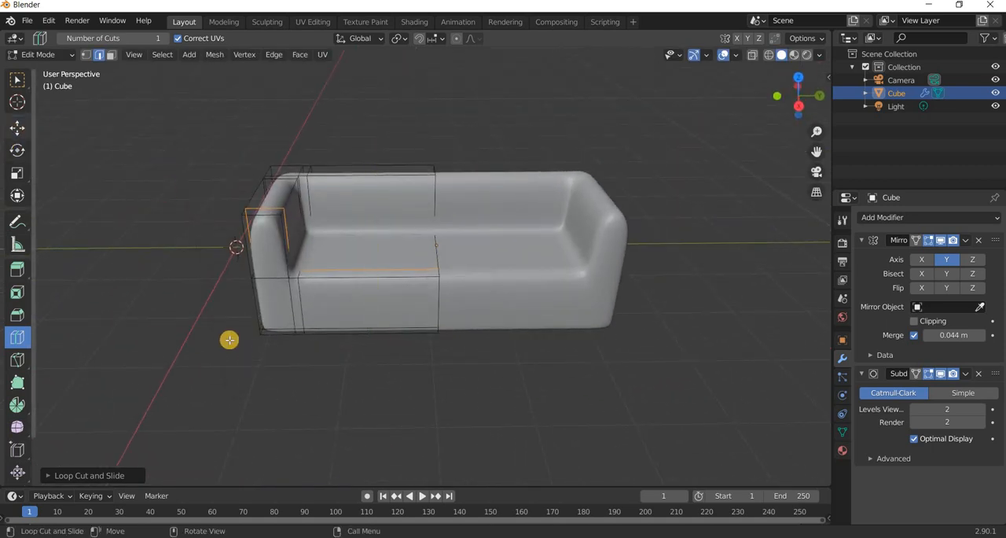
{"action": "left_click", "coordinate": [213, 339]}
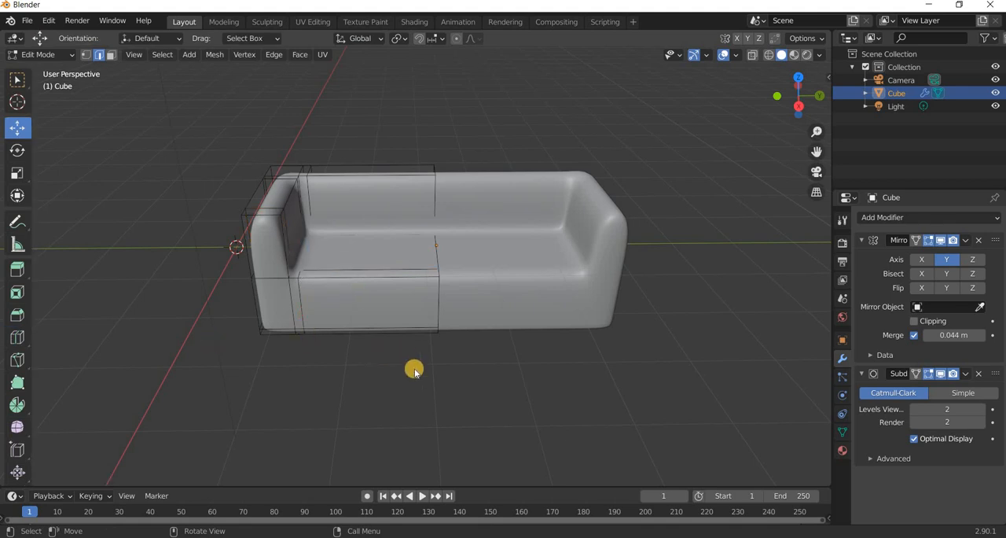
{"action": "key", "text": "Tab"}
In front orthographic view, move the sofa up along Z so its base clears the ground line.
{"action": "middle_click_drag", "start_coordinate": [280, 342], "coordinate": [461, 369]}
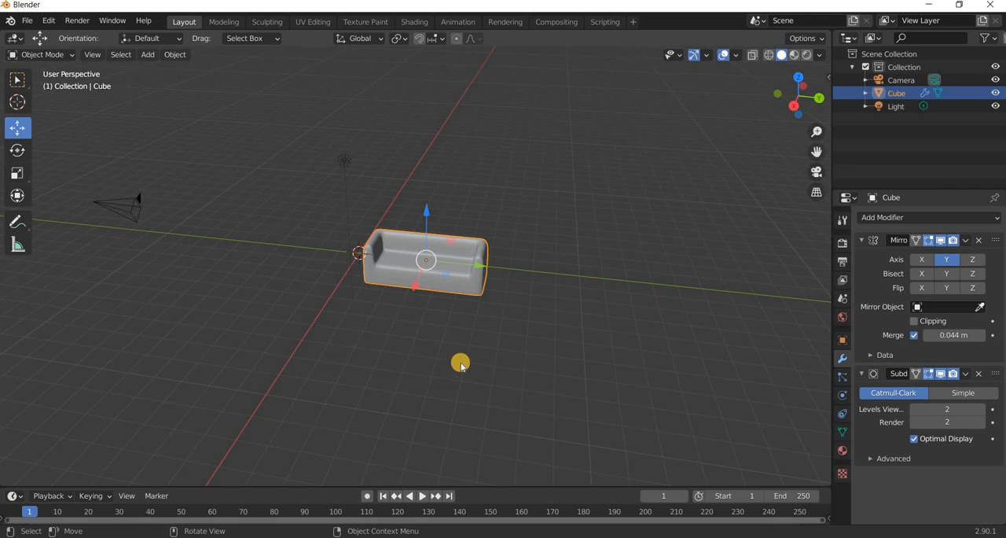
{"action": "key", "text": "KP_1"}
{"action": "scroll", "coordinate": [371, 245], "scroll_direction": "up", "scroll_amount": 6}
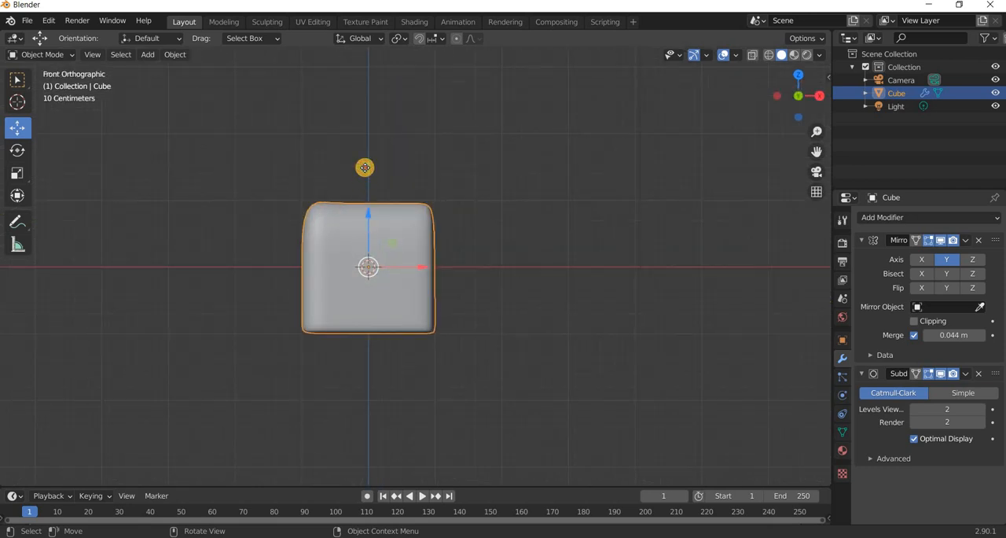
{"action": "left_click_drag", "start_coordinate": [368, 234], "coordinate": [364, 150]}
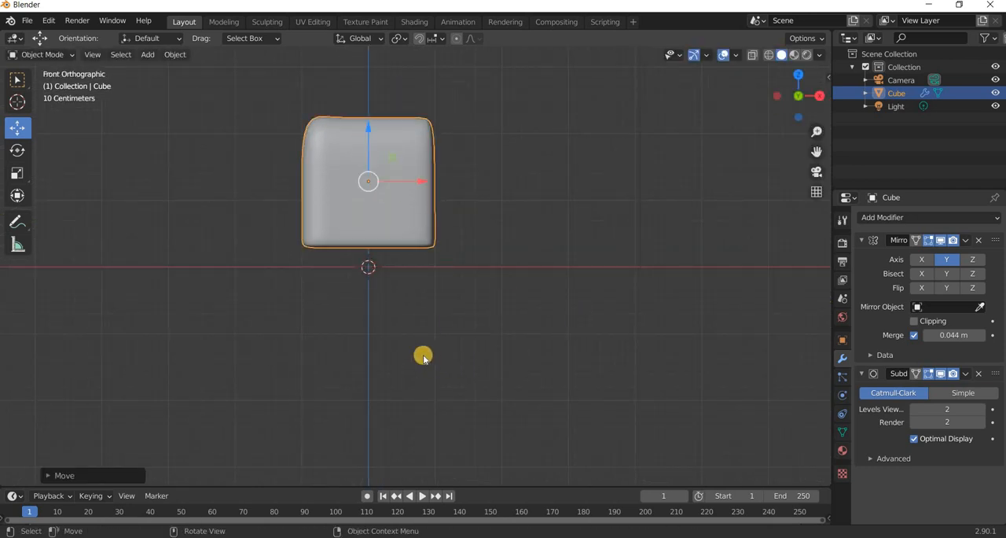
Move the sofa along negative Y to centre it over the world origin.
{"action": "middle_click_drag", "start_coordinate": [423, 356], "coordinate": [485, 175]}
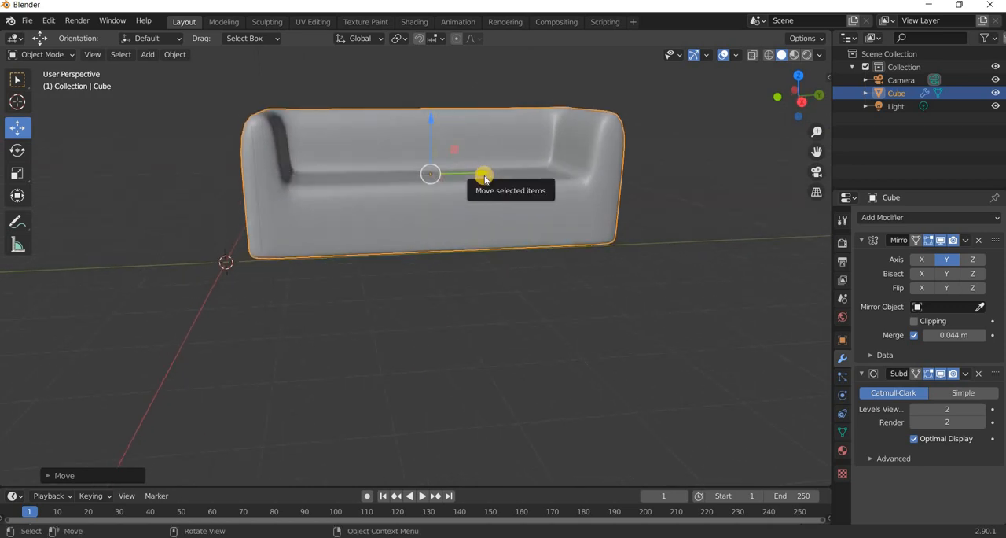
{"action": "key", "text": "KP_3"}
{"action": "left_click_drag", "start_coordinate": [488, 178], "coordinate": [401, 377]}
{"action": "middle_click_drag", "start_coordinate": [401, 377], "coordinate": [414, 354]}
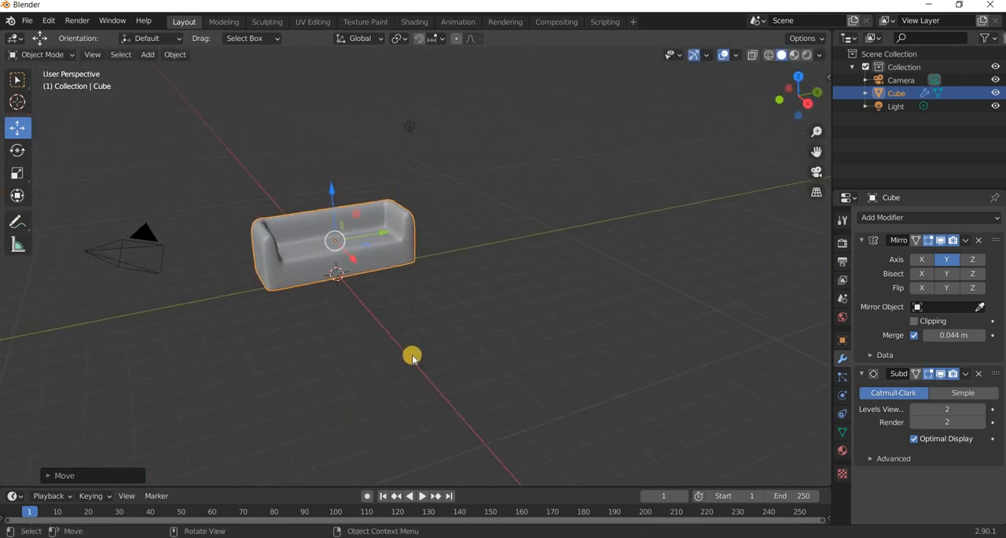
Add a plane mesh at the world origin and scale it uniformly by about 9.9 to form a floor.
{"action": "left_click", "coordinate": [148, 56]}
{"action": "mouse_move", "coordinate": [154, 69]}
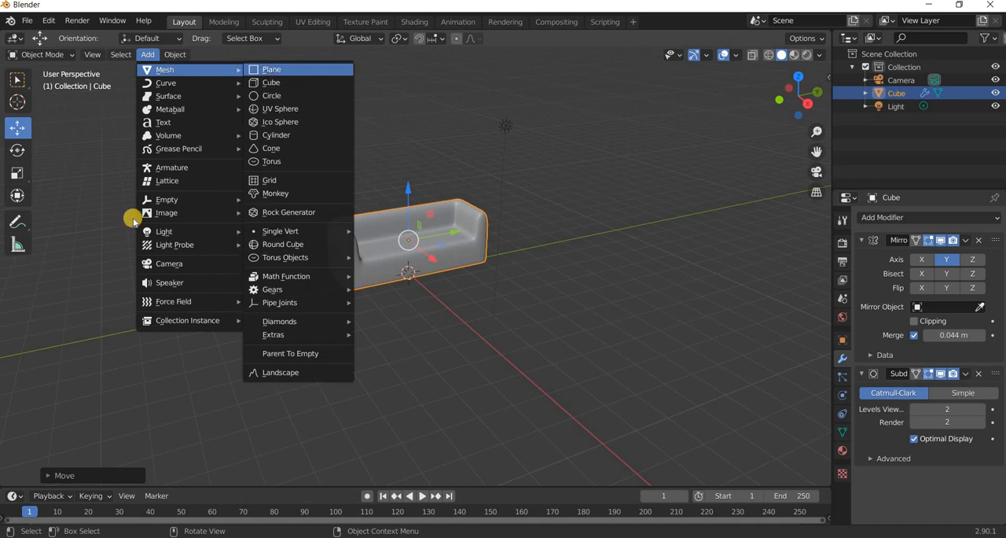
{"action": "left_click", "coordinate": [263, 70]}
{"action": "key", "text": "shift+space"}
{"action": "key", "text": "s"}
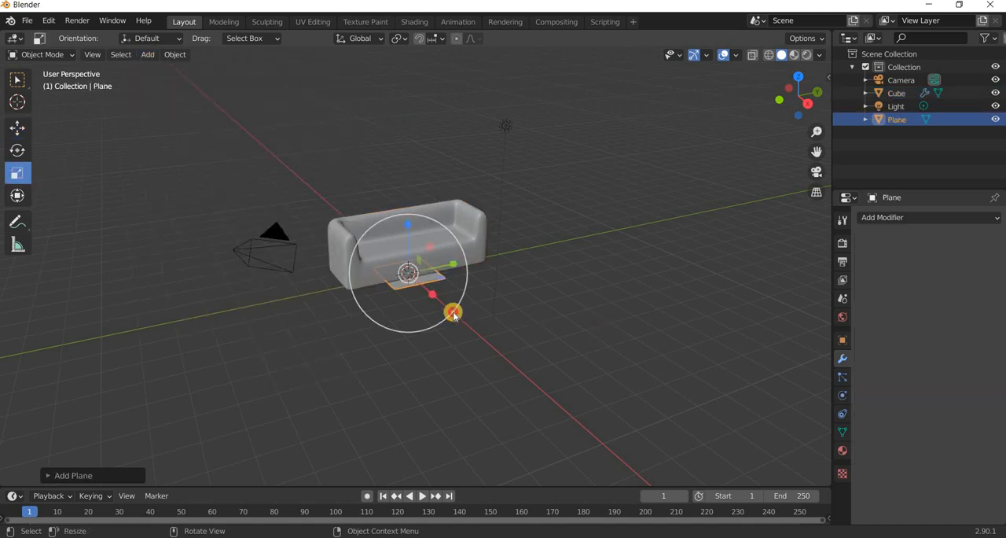
{"action": "left_click_drag", "start_coordinate": [454, 315], "coordinate": [65, 122]}
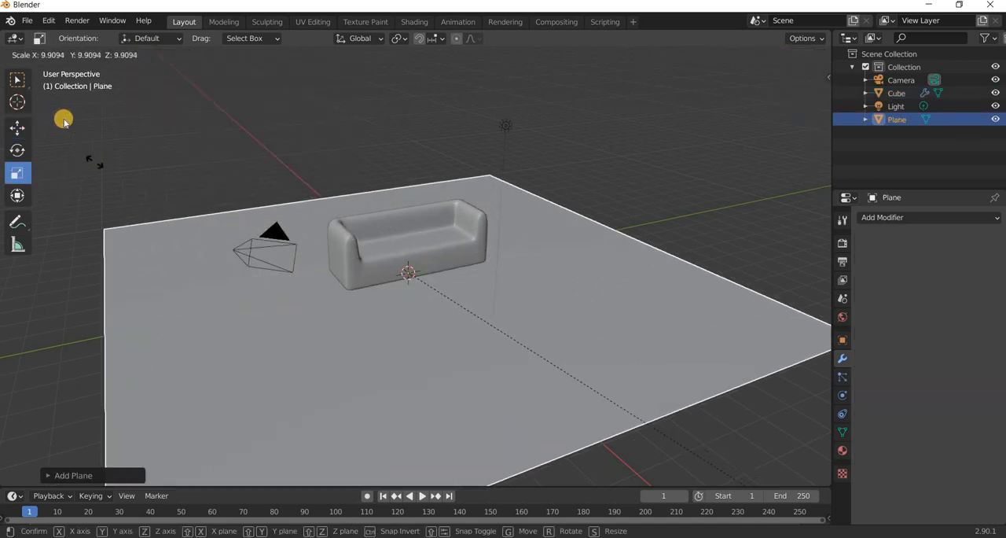
{"action": "left_click_drag", "start_coordinate": [122, 70], "coordinate": [126, 69]}
Add a cube mesh at the world origin.
{"action": "left_click", "coordinate": [148, 54]}
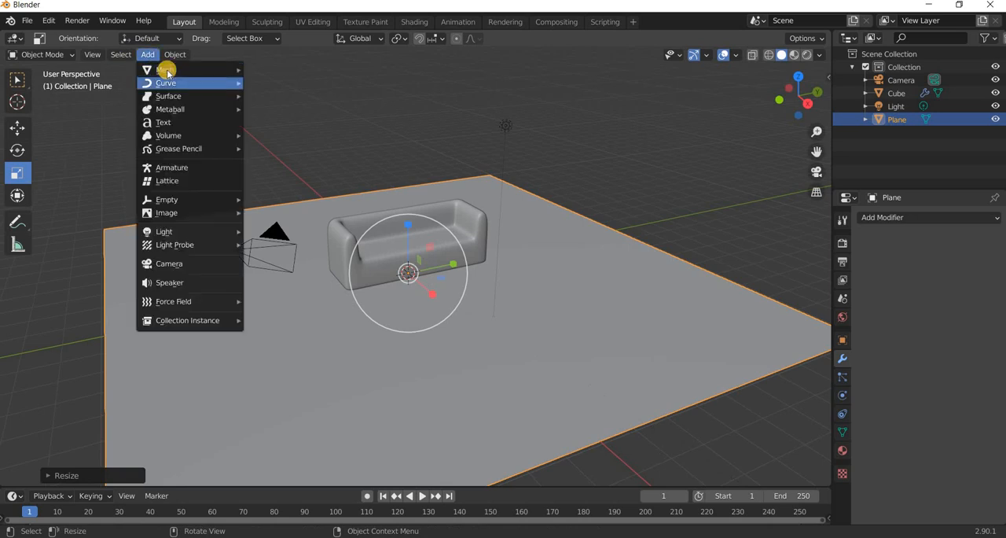
{"action": "mouse_move", "coordinate": [165, 70]}
{"action": "left_click", "coordinate": [310, 82]}
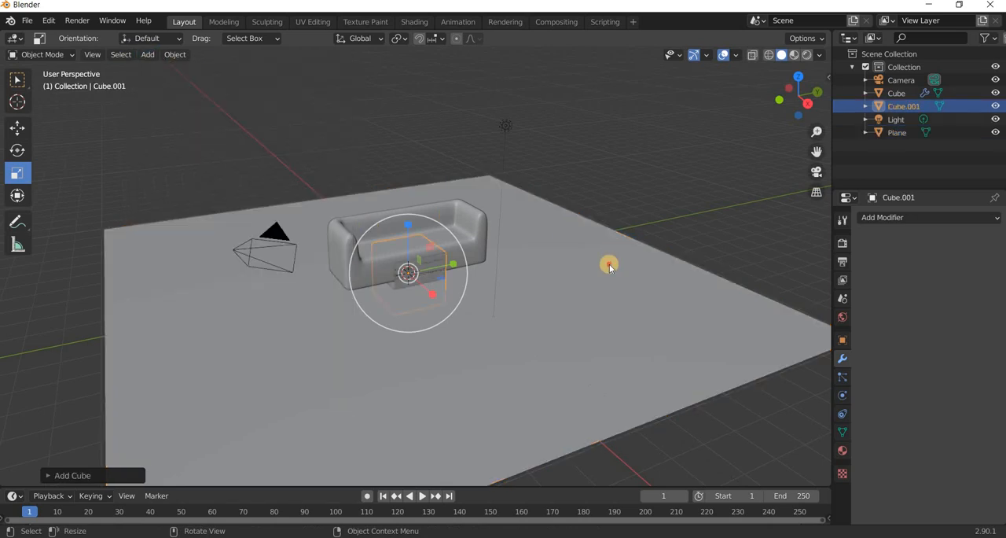
Rename the plane Floor and the sofa object Sofa.
{"action": "left_click", "coordinate": [904, 133]}
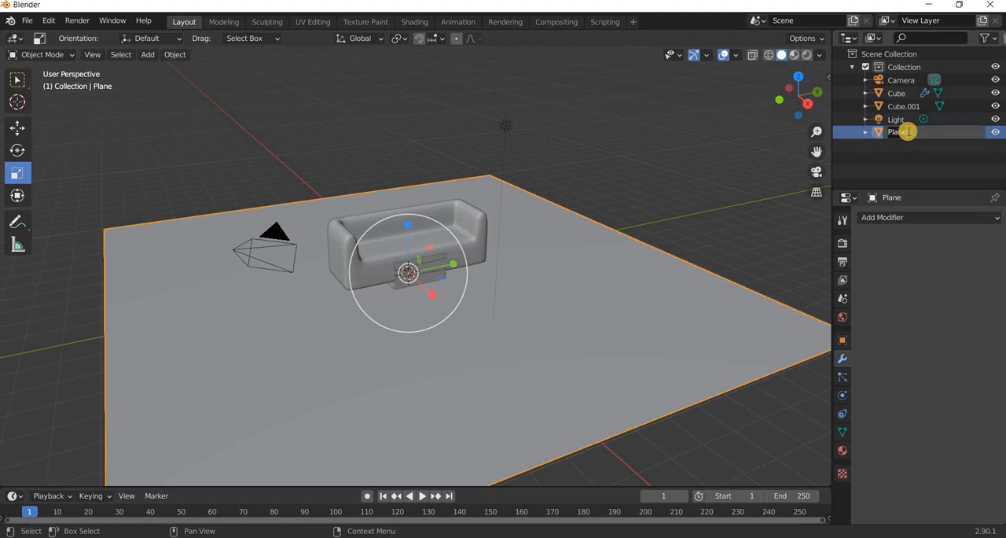
{"action": "type", "text": "Floor"}
{"action": "key", "text": "Return"}
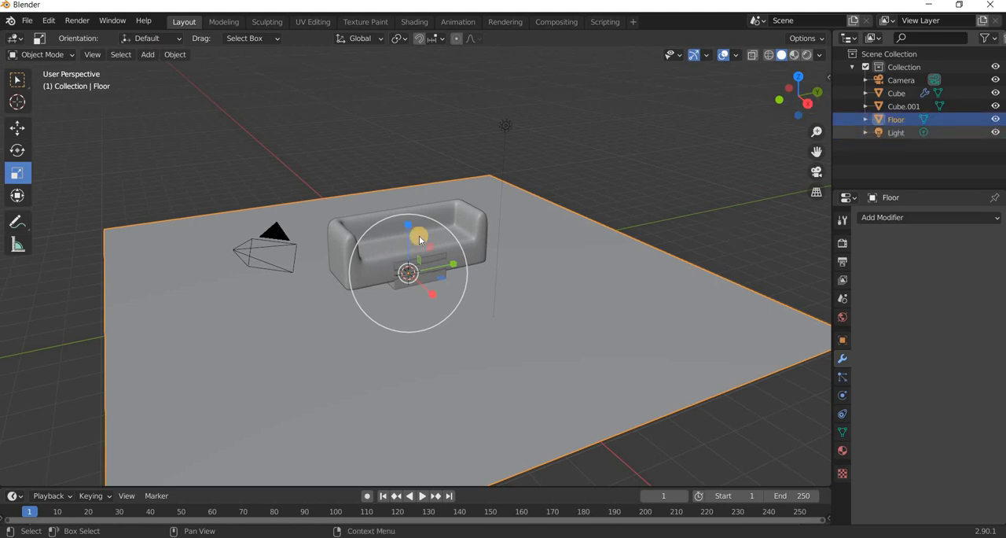
{"action": "left_click", "coordinate": [470, 221]}
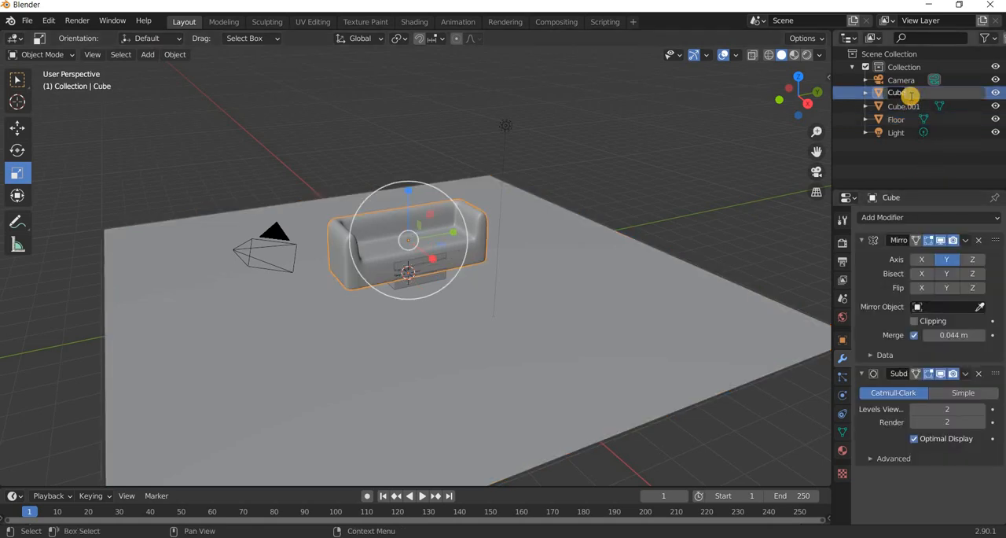
{"action": "key", "text": "Return"}
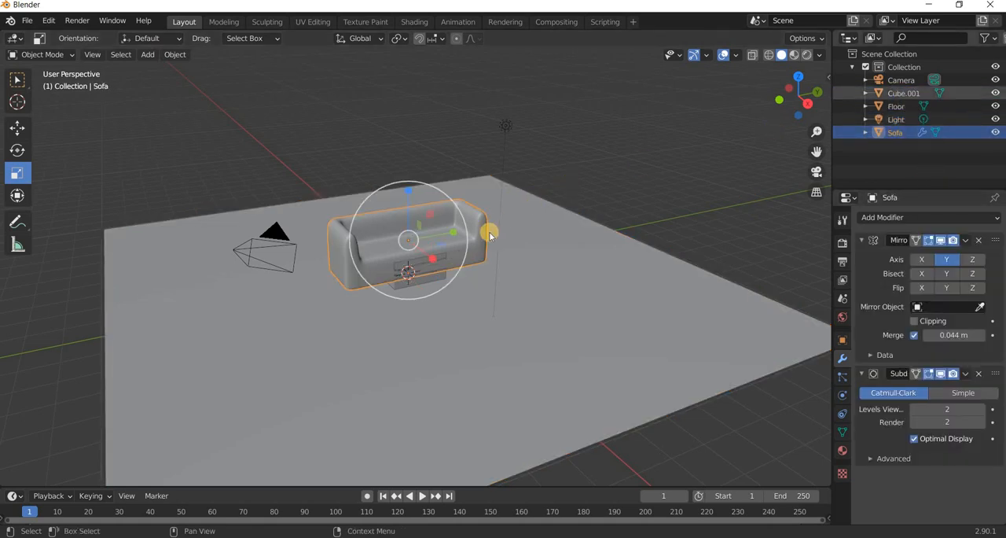
Rename the new cube object Cushion.
{"action": "scroll", "coordinate": [402, 305], "scroll_direction": "up", "scroll_amount": 2}
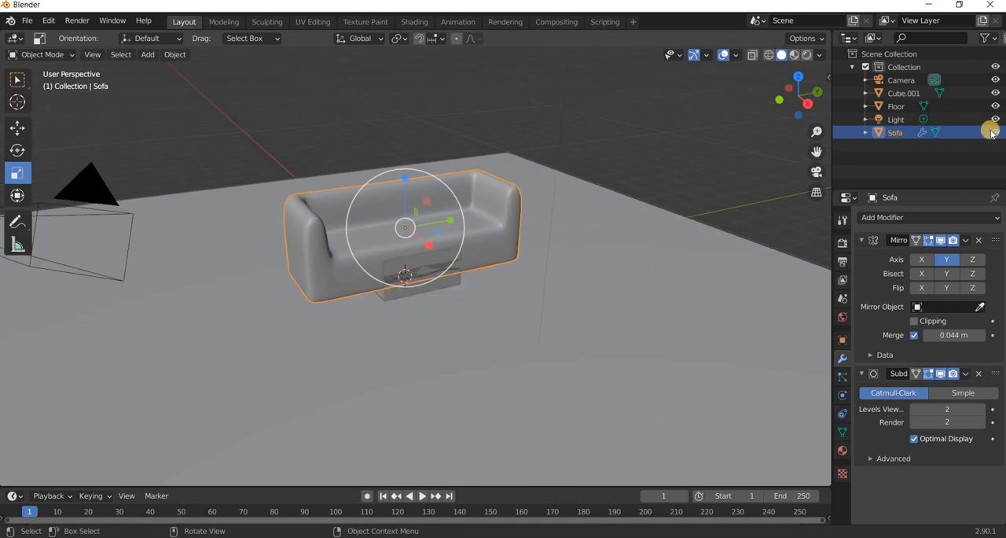
{"action": "left_click", "coordinate": [904, 93]}
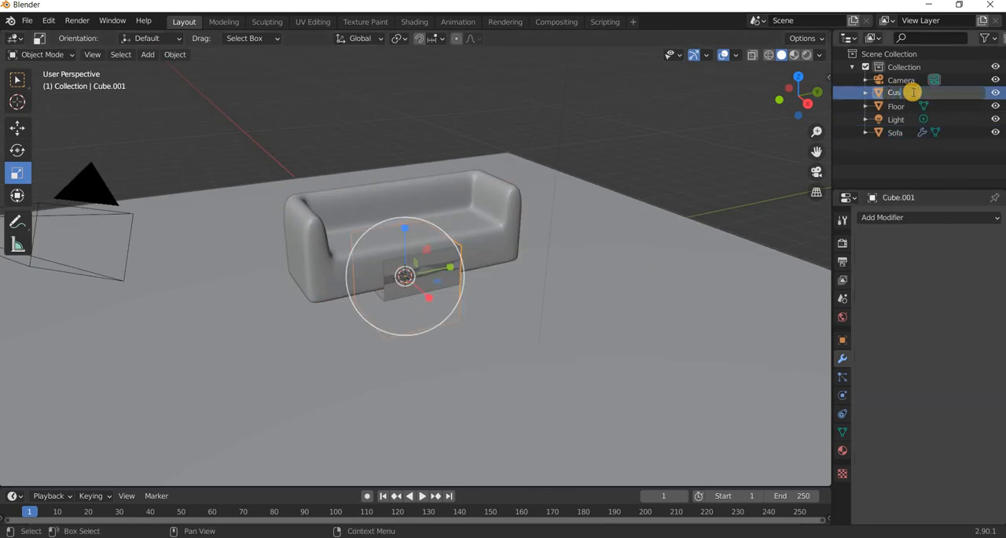
{"action": "key", "text": "Return"}
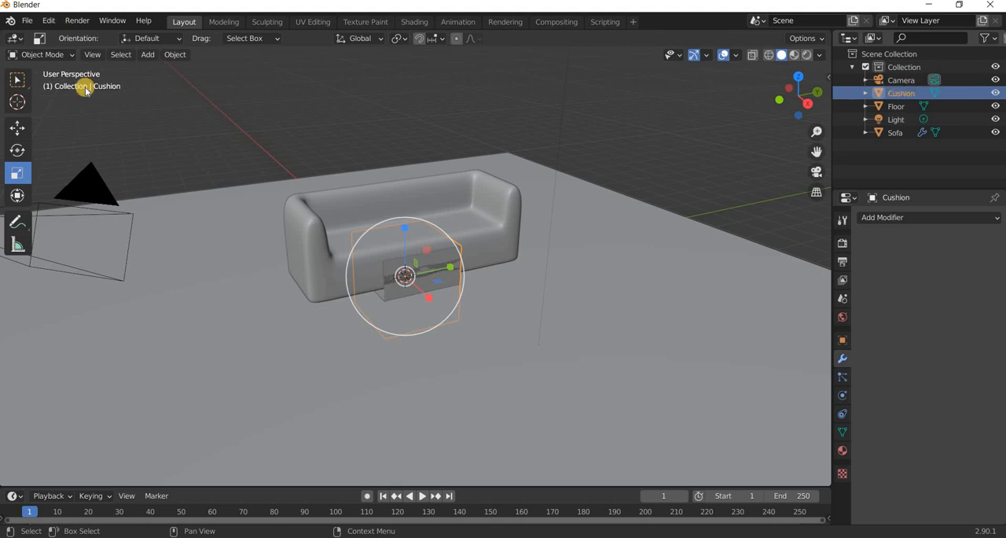
Move the cushion cube up about 3.07 m along Z so it sits above the sofa.
{"action": "left_click", "coordinate": [17, 127]}
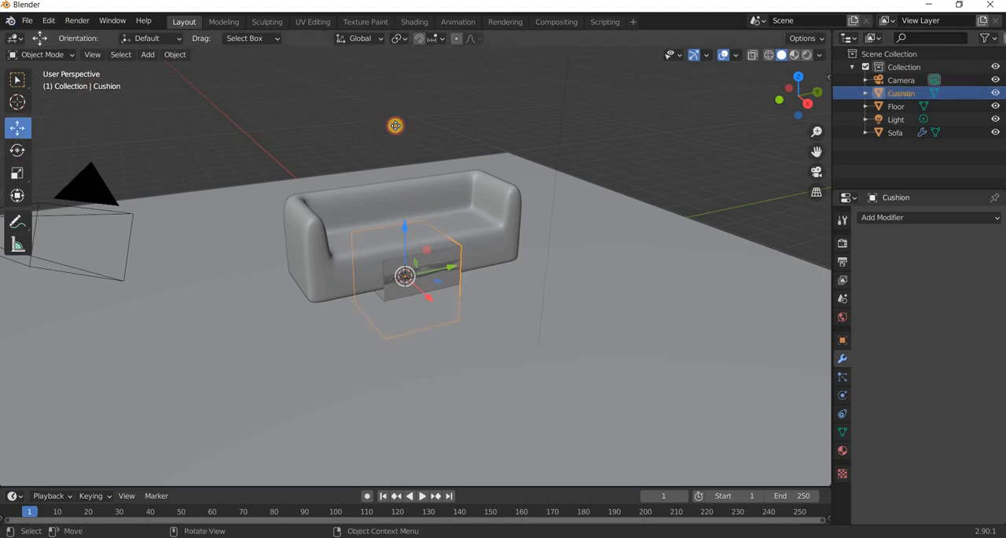
{"action": "key", "text": "g"}
{"action": "key", "text": "z"}
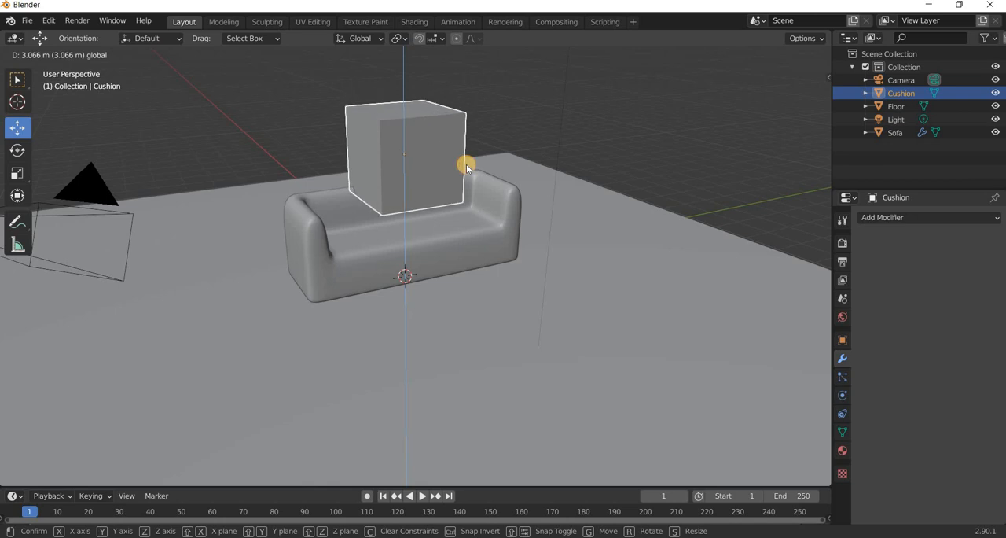
{"action": "left_click", "coordinate": [466, 164]}
In Edit Mode, move the cushion's back face about 0.54 m along X and its positive-Y side face inward along Y.
{"action": "key", "text": "KP_7"}
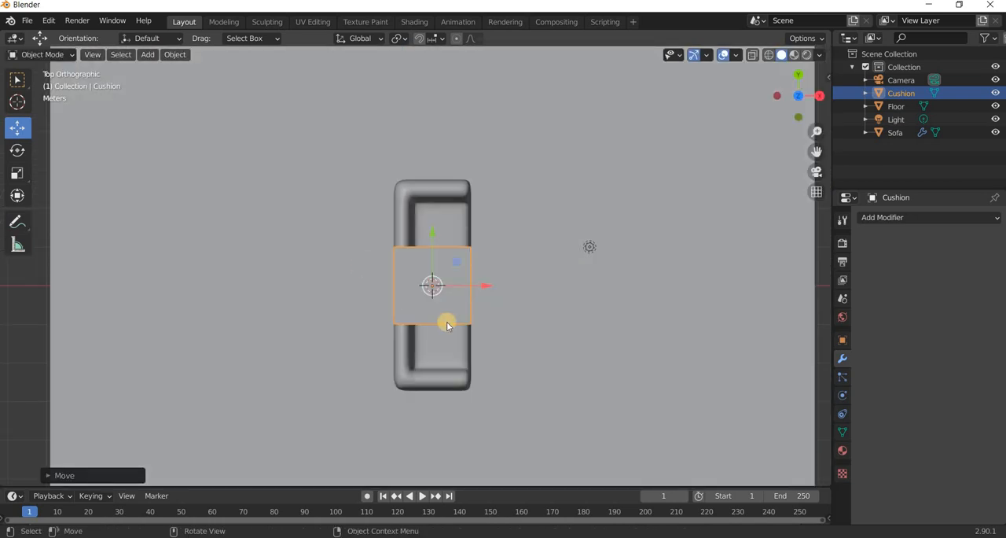
{"action": "scroll", "coordinate": [443, 314], "scroll_direction": "up", "scroll_amount": 3}
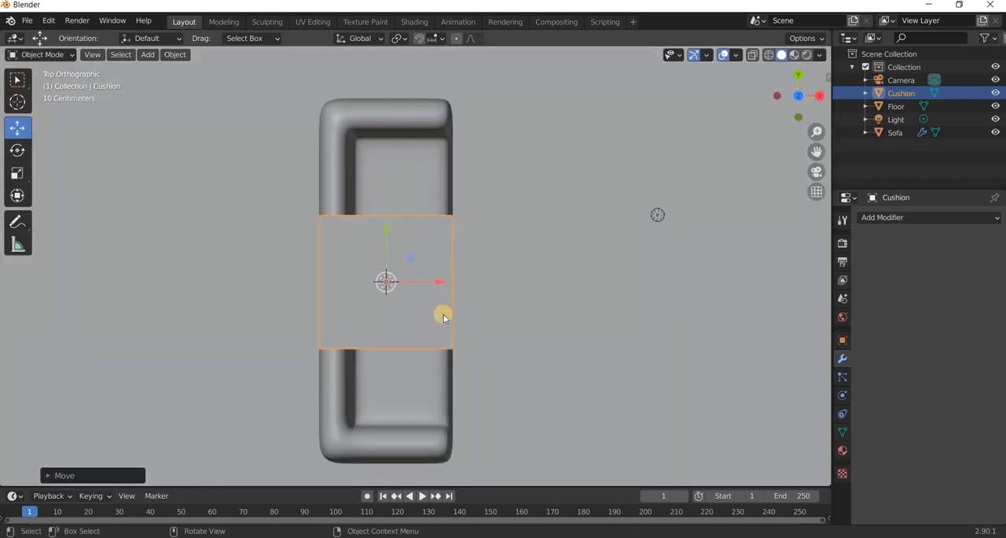
{"action": "middle_click_drag", "start_coordinate": [445, 281], "coordinate": [450, 294]}
{"action": "key", "text": "KP_7"}
{"action": "key", "text": "Tab"}
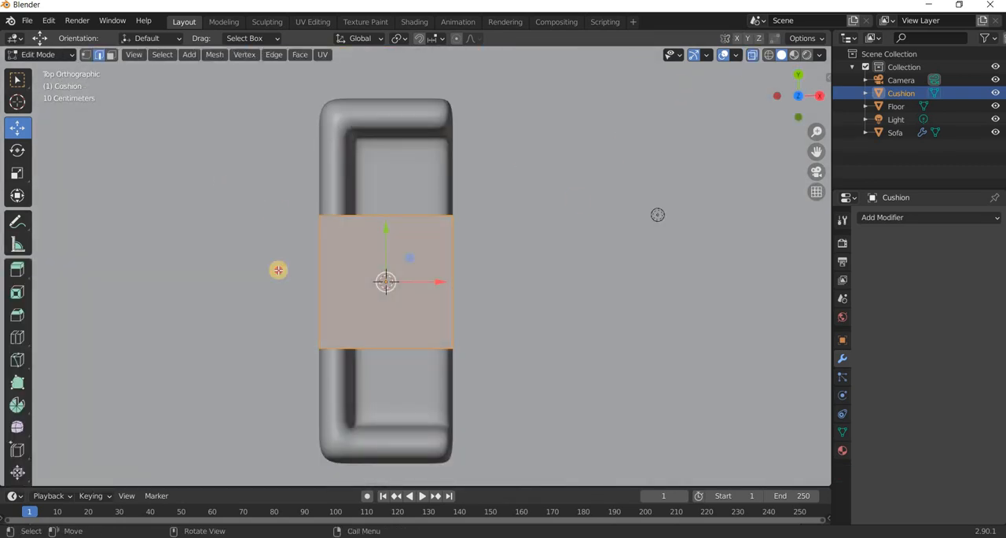
{"action": "key", "text": "alt+z"}
{"action": "left_click", "coordinate": [375, 283]}
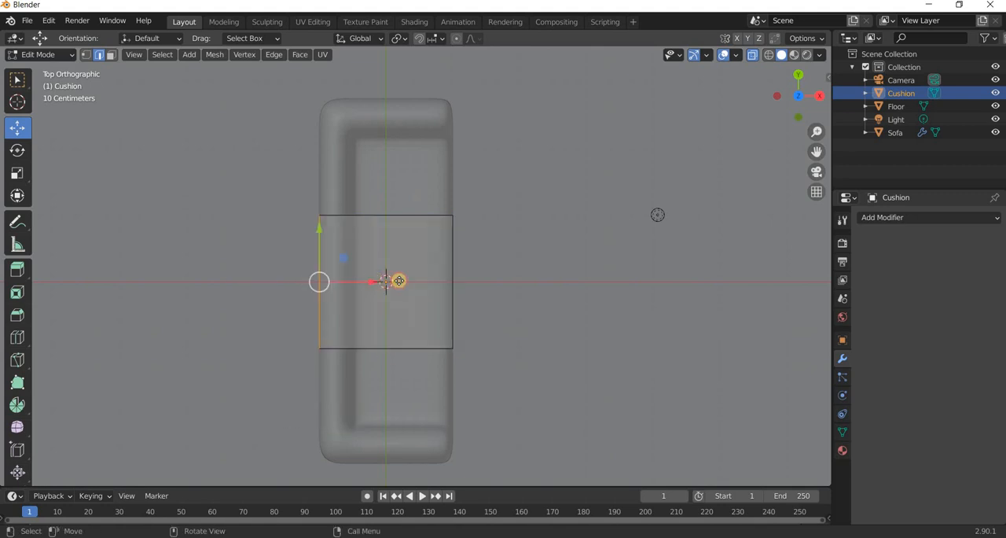
{"action": "key", "text": "g"}
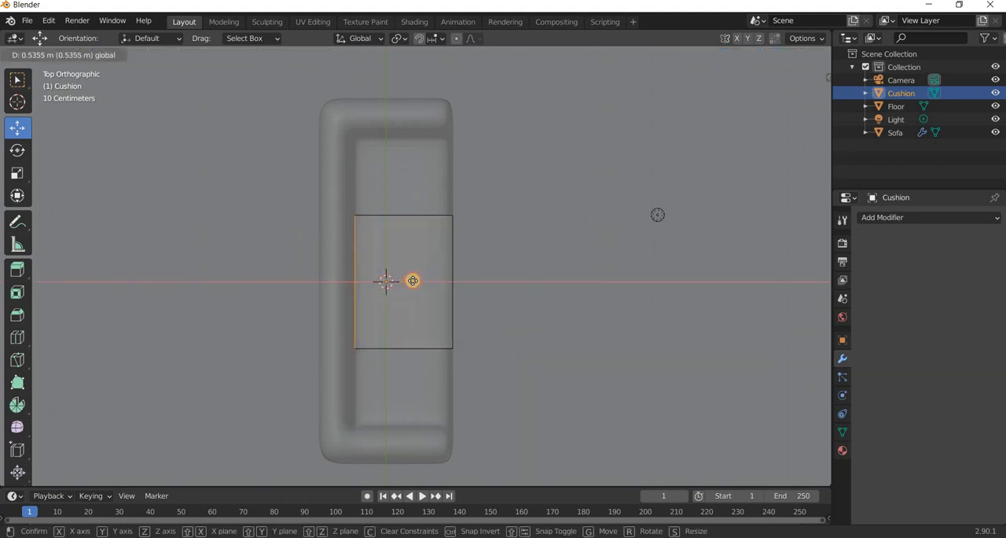
{"action": "left_click", "coordinate": [528, 184]}
{"action": "left_click", "coordinate": [404, 173]}
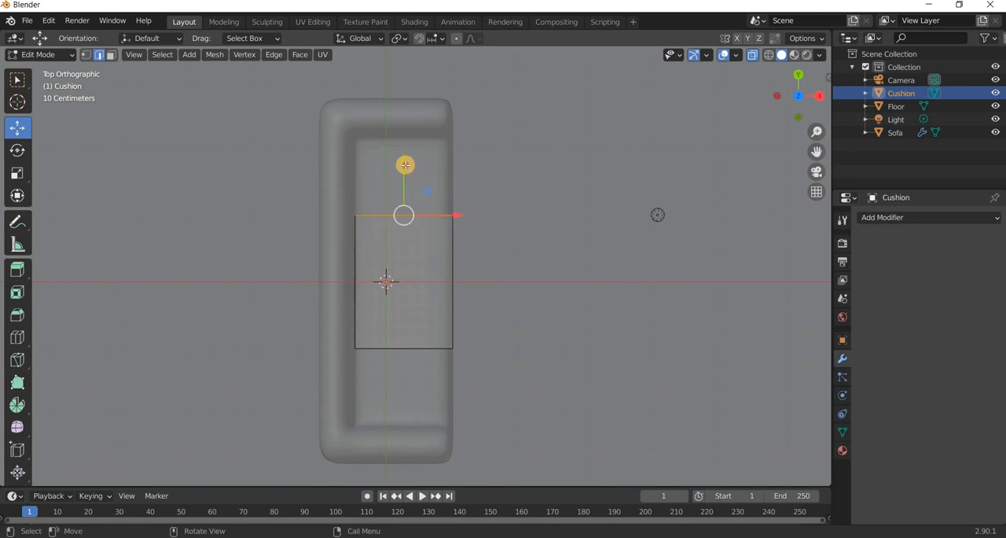
{"action": "left_click_drag", "start_coordinate": [405, 198], "coordinate": [405, 231]}
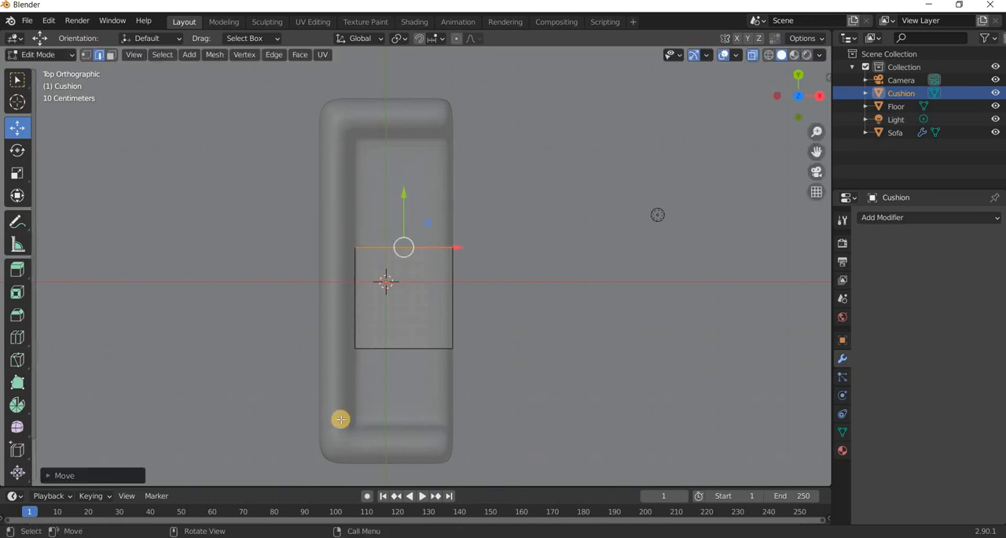
Raise the cushion's bottom face about 1.81 m along Z to make a thin slab, and return to Object Mode.
{"action": "middle_click_drag", "start_coordinate": [242, 351], "coordinate": [370, 310]}
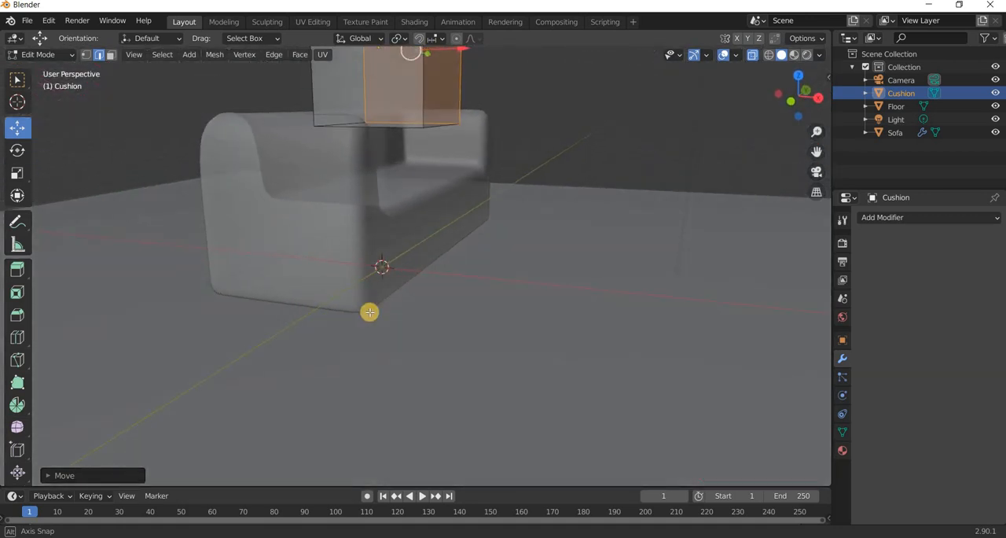
{"action": "middle_click_drag", "start_coordinate": [411, 353], "coordinate": [426, 342]}
{"action": "middle_click_drag", "start_coordinate": [586, 233], "coordinate": [476, 217]}
{"action": "left_click_drag", "start_coordinate": [158, 318], "coordinate": [353, 189]}
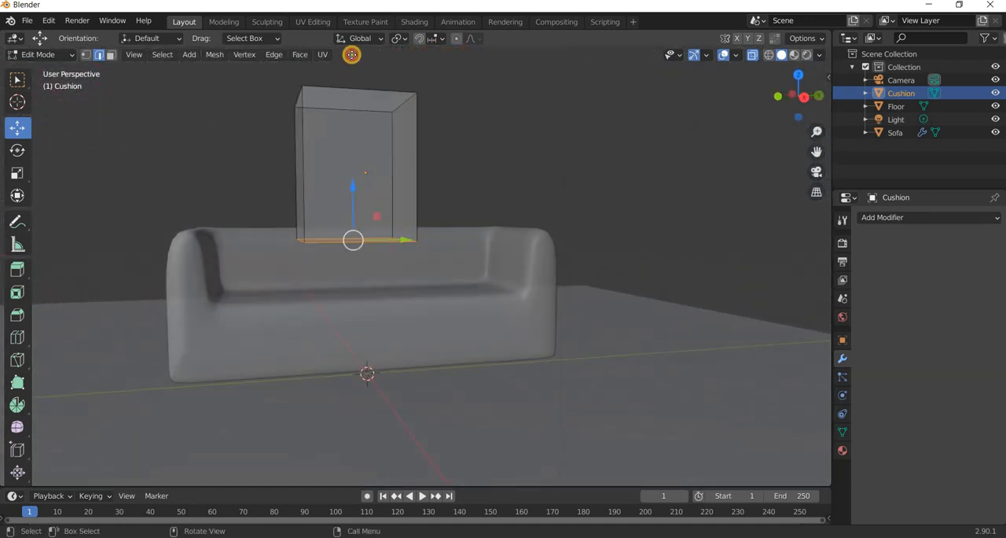
{"action": "key", "text": "g"}
{"action": "key", "text": "z"}
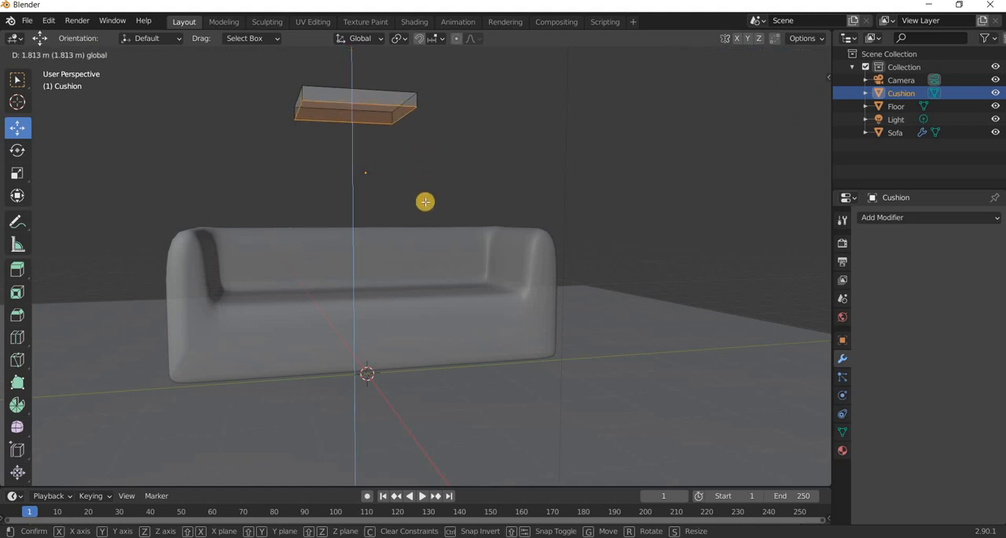
{"action": "left_click", "coordinate": [425, 202]}
{"action": "middle_click_drag", "start_coordinate": [419, 227], "coordinate": [349, 151]}
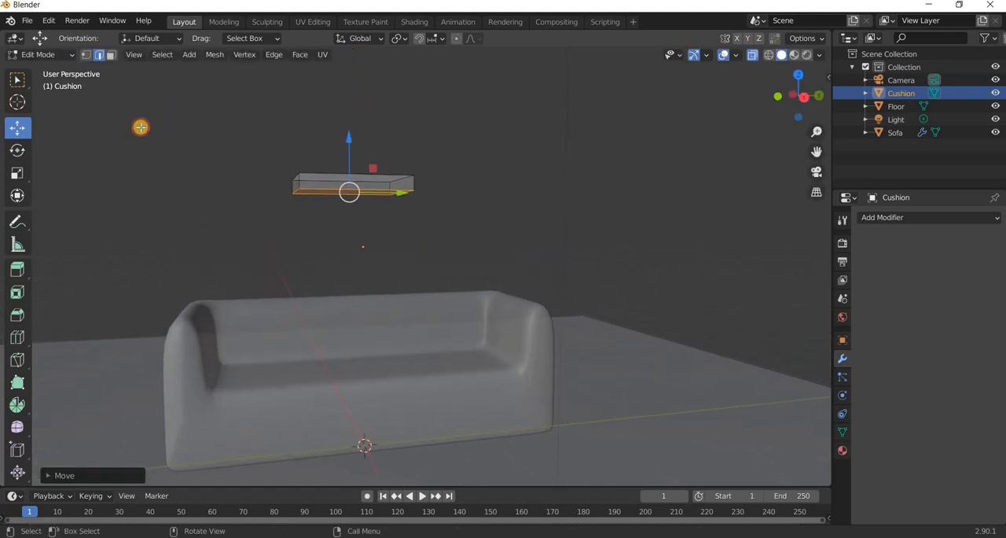
{"action": "left_click", "coordinate": [335, 256]}
{"action": "middle_click_drag", "start_coordinate": [333, 263], "coordinate": [72, 145]}
{"action": "key", "text": "Tab"}
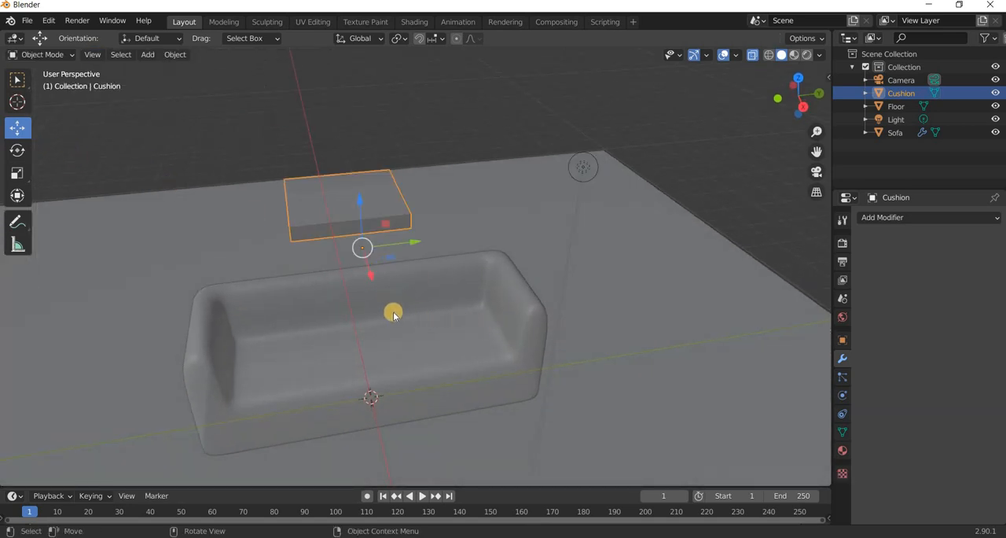
Move the cushion along negative Y until it meets the inner side of the sofa's armrest.
{"action": "left_click_drag", "start_coordinate": [349, 257], "coordinate": [351, 264]}
{"action": "key", "text": "KP_7"}
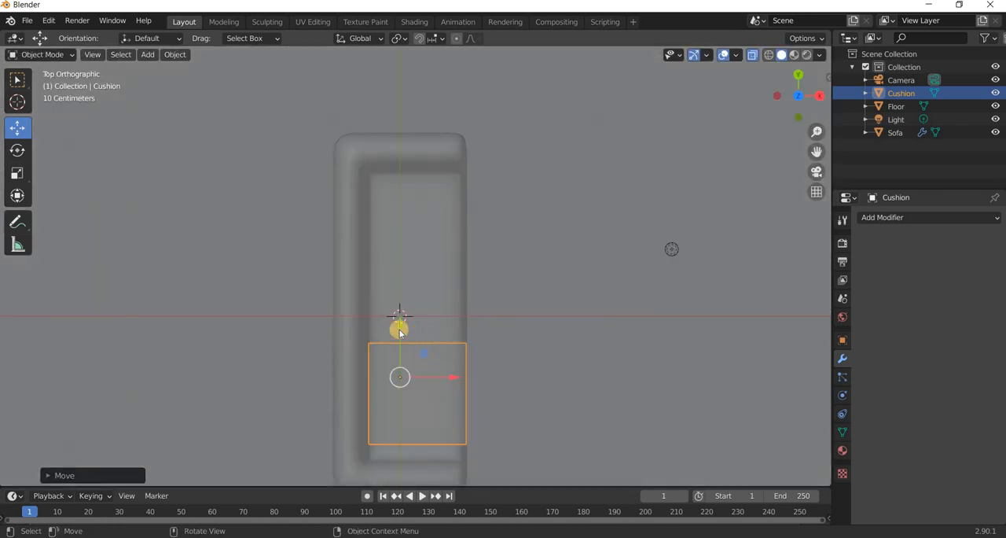
{"action": "left_click_drag", "start_coordinate": [399, 345], "coordinate": [401, 359]}
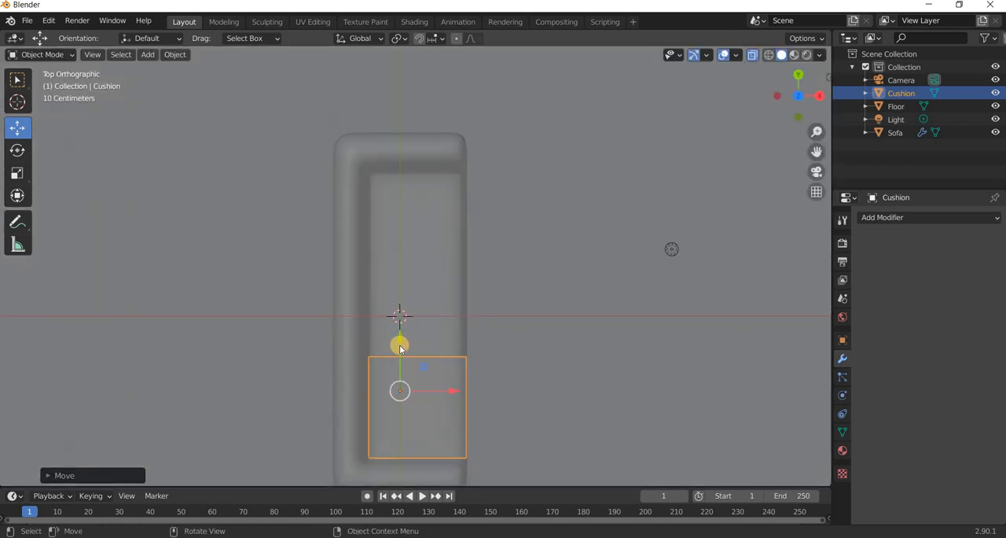
Duplicate the cushion and place the copy about 2.7 m along Y beside the opposite armrest.
{"action": "key", "text": "shift+d"}
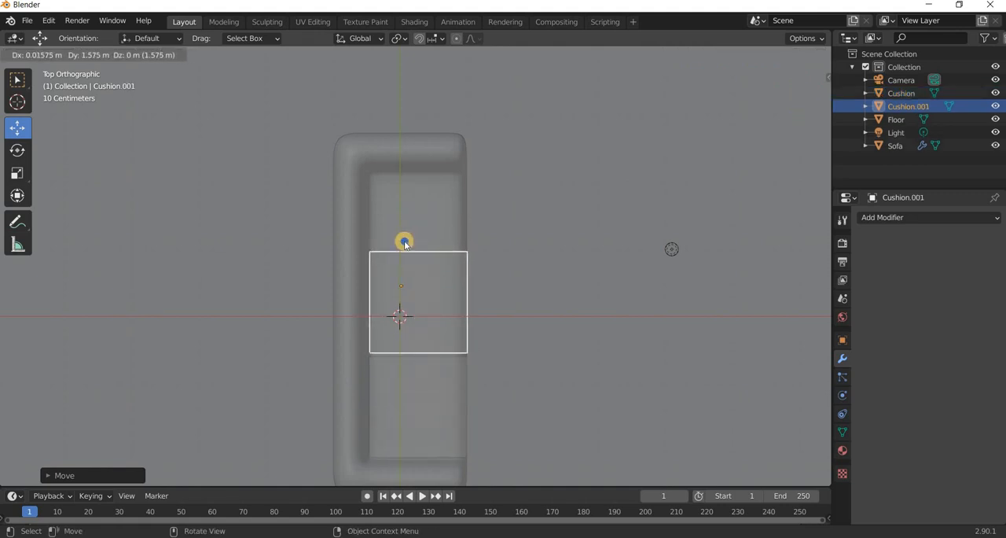
{"action": "left_click", "coordinate": [402, 352]}
{"action": "key", "text": "g"}
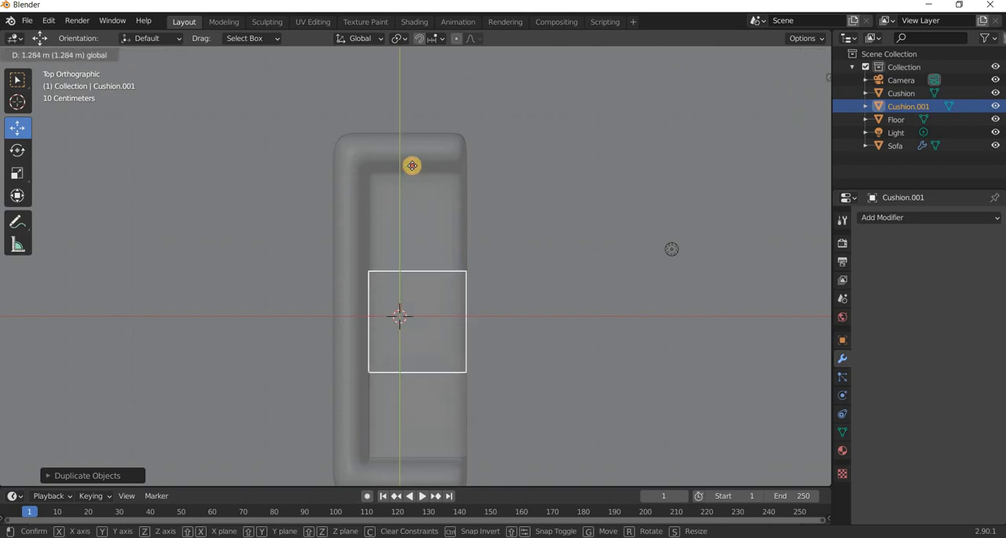
{"action": "left_click", "coordinate": [377, 357]}
Select both cushions and scale them down along Y to make them narrower.
{"action": "middle_click_drag", "start_coordinate": [317, 303], "coordinate": [266, 237]}
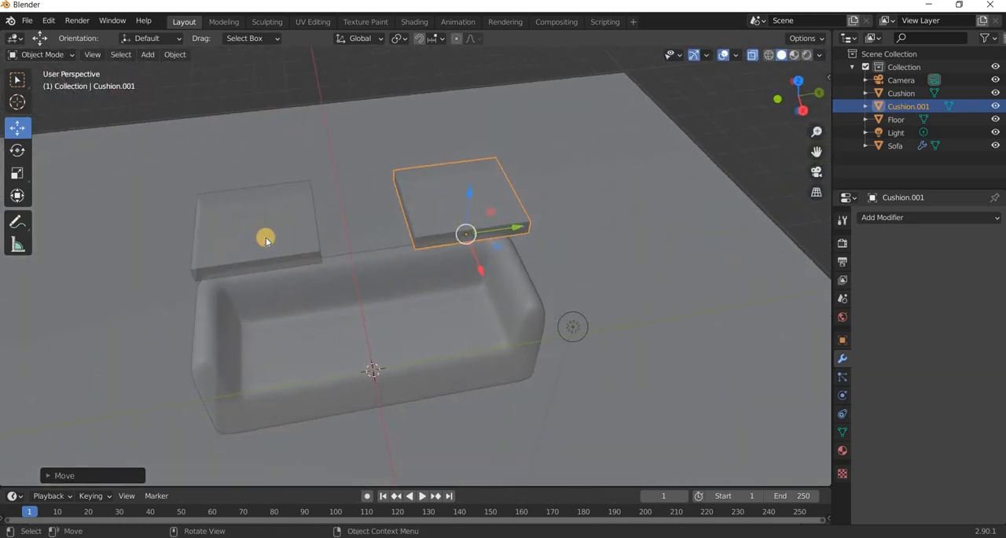
{"action": "left_click", "coordinate": [263, 235]}
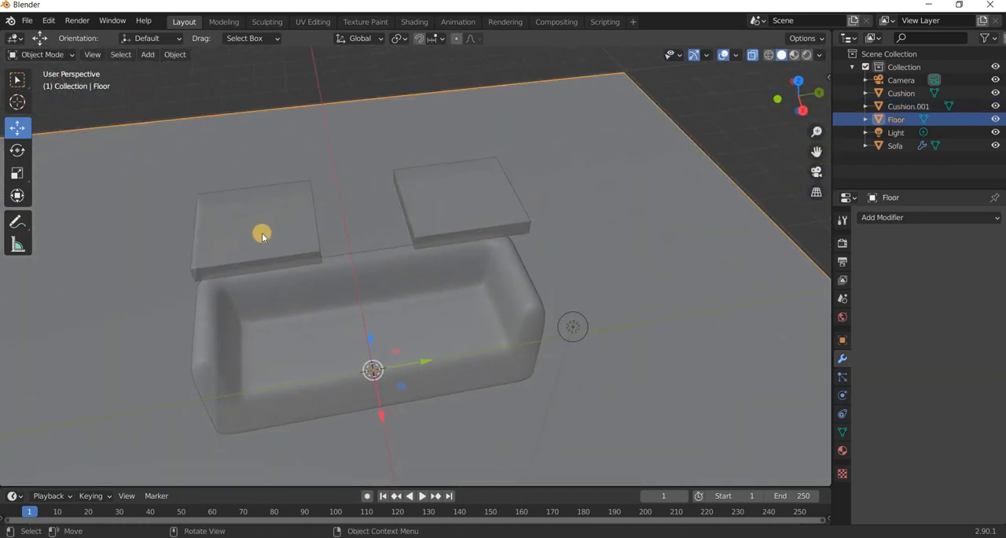
{"action": "left_click", "coordinate": [234, 266]}
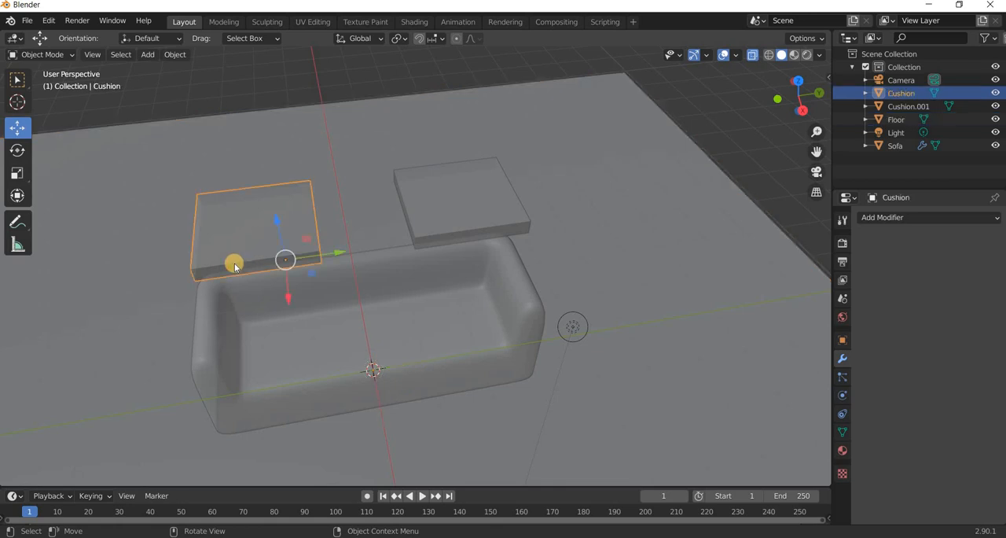
{"action": "left_click", "coordinate": [453, 212], "text": "shift"}
{"action": "left_click", "coordinate": [18, 172]}
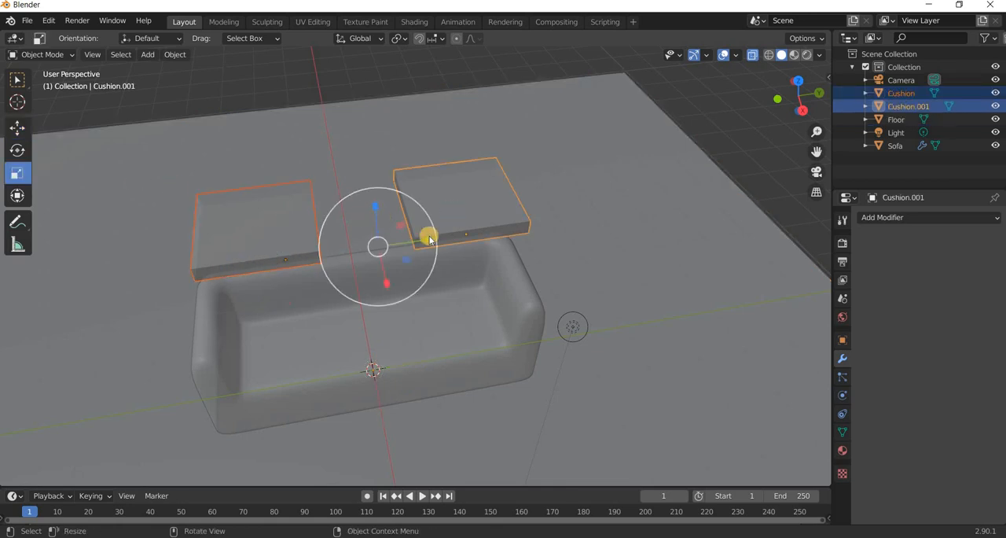
{"action": "left_click_drag", "start_coordinate": [420, 234], "coordinate": [15, 130]}
{"action": "left_click", "coordinate": [15, 132]}
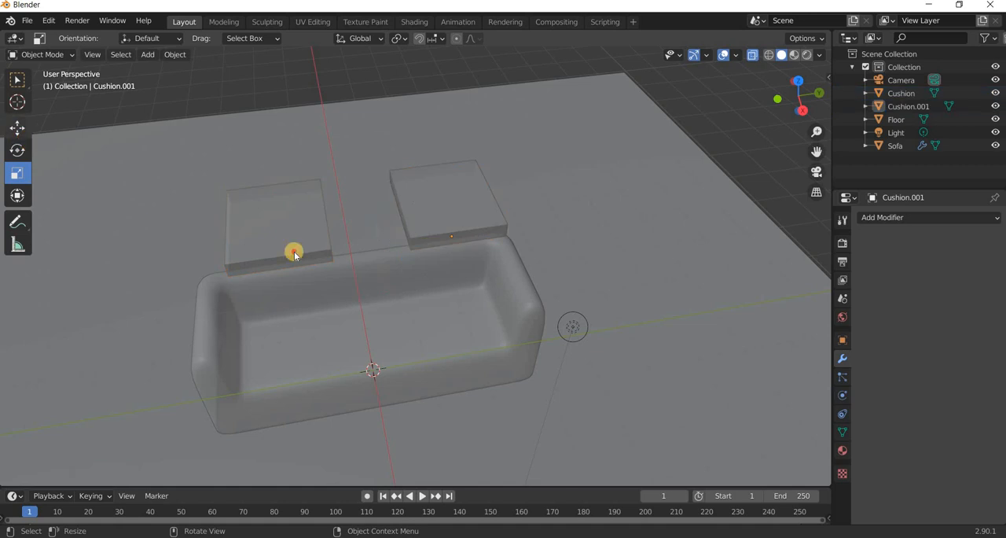
{"action": "left_click", "coordinate": [294, 246]}
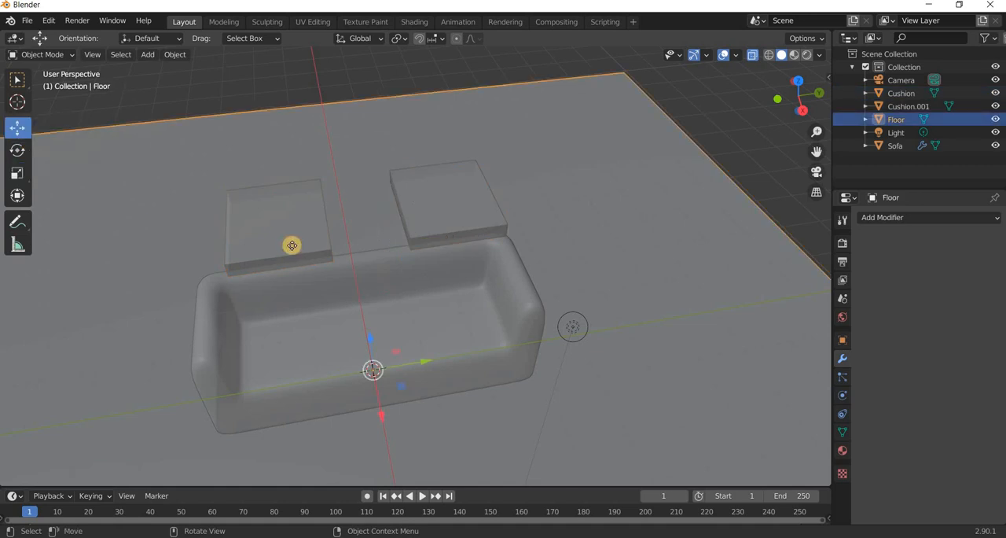
{"action": "key", "text": "shift+d"}
{"action": "right_click", "coordinate": [272, 235]}
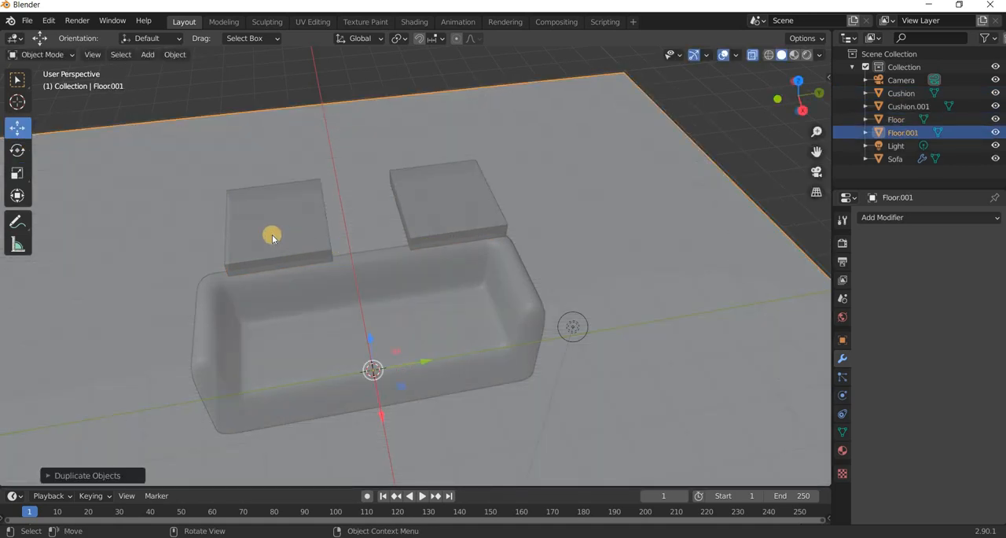
{"action": "key", "text": "Delete"}
Duplicate the original cushion and place the copy between the two existing cushions.
{"action": "left_click", "coordinate": [269, 206]}
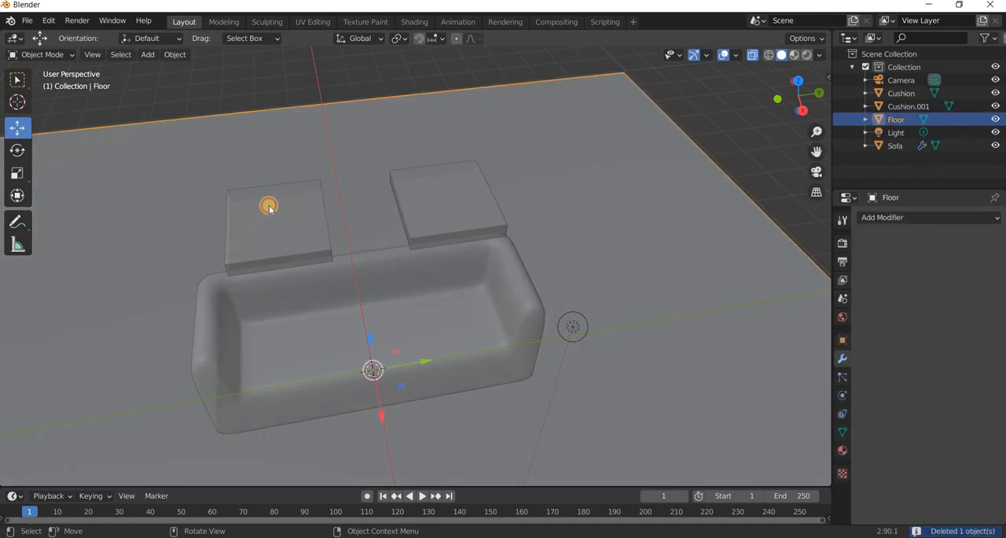
{"action": "left_click", "coordinate": [269, 206]}
{"action": "key", "text": "shift+d"}
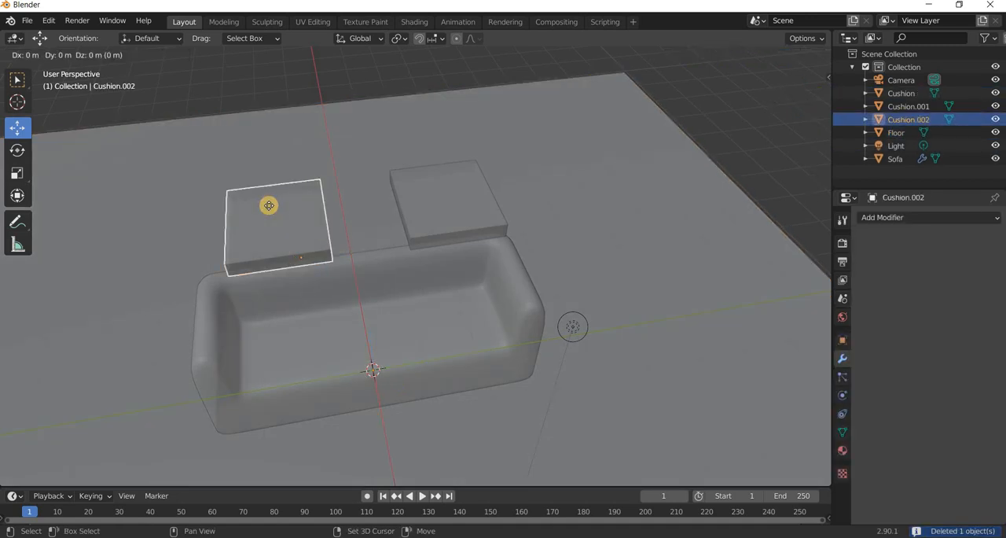
{"action": "left_click", "coordinate": [362, 212]}
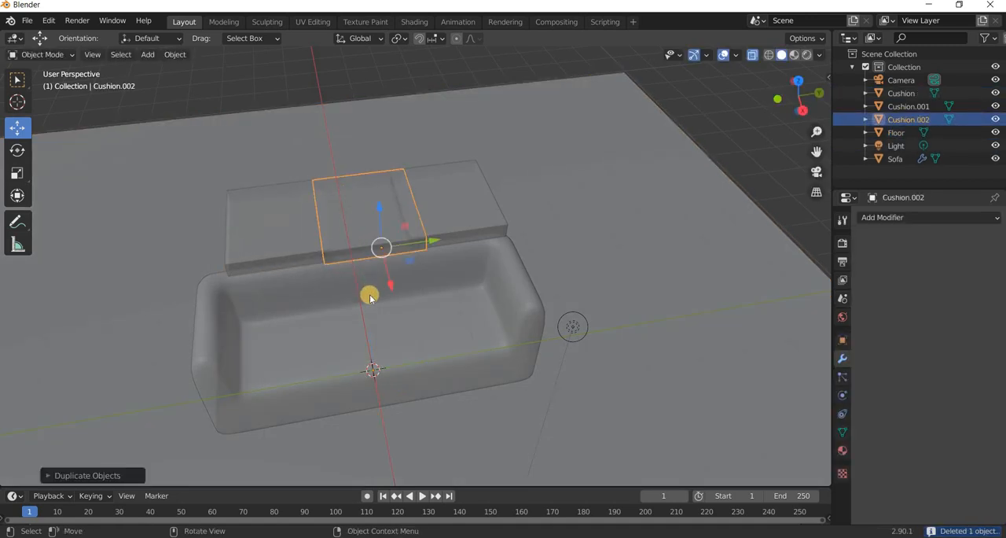
Move the cushion copy nearest the positive-Y armrest along Y until it meets the armrest's inner side.
{"action": "left_click", "coordinate": [395, 225]}
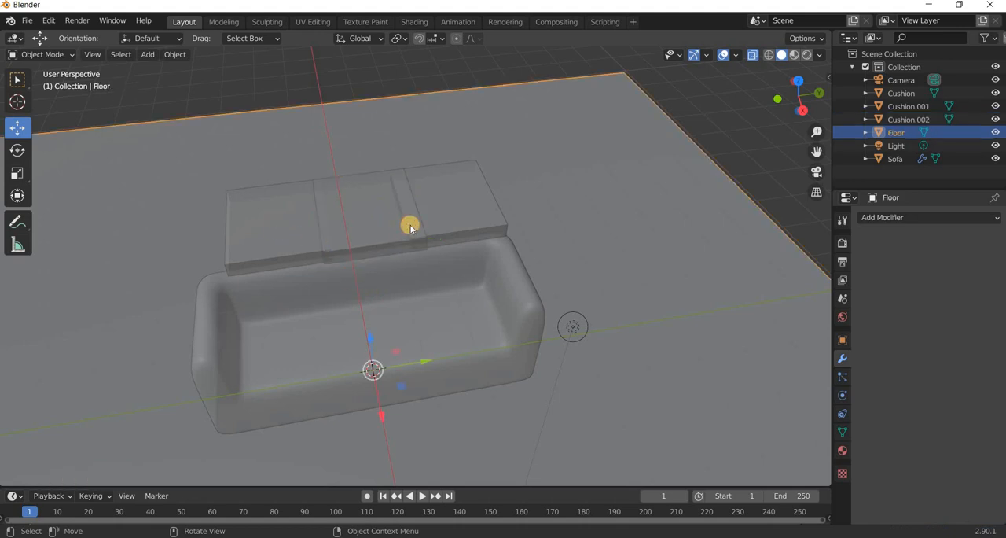
{"action": "left_click", "coordinate": [409, 246]}
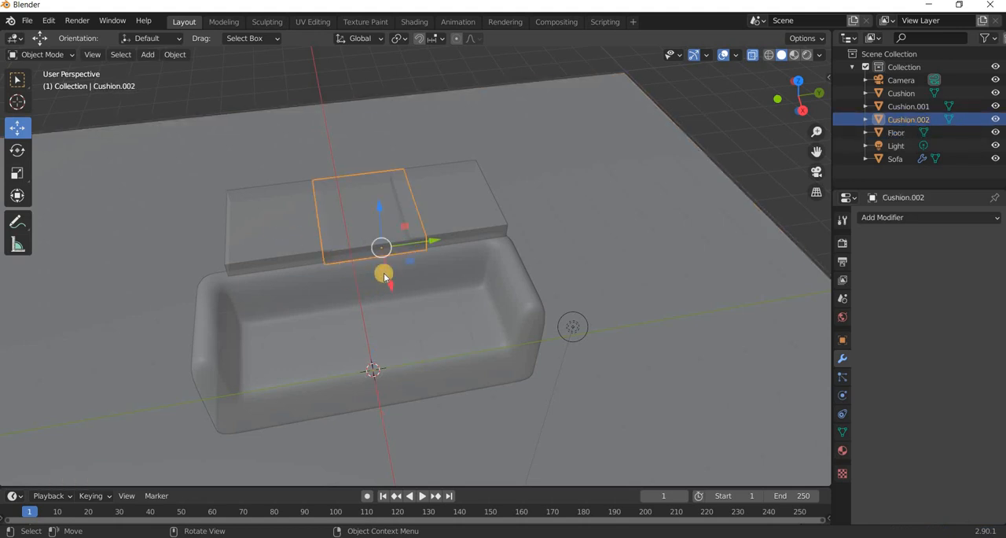
{"action": "key", "text": "KP_7"}
{"action": "left_click", "coordinate": [414, 240]}
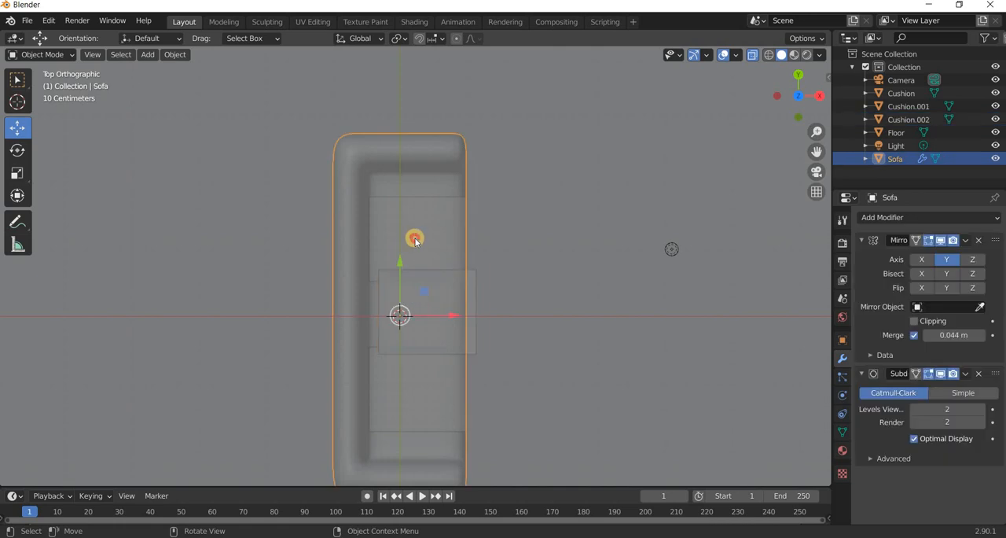
{"action": "left_click", "coordinate": [407, 217]}
{"action": "left_click", "coordinate": [398, 195]}
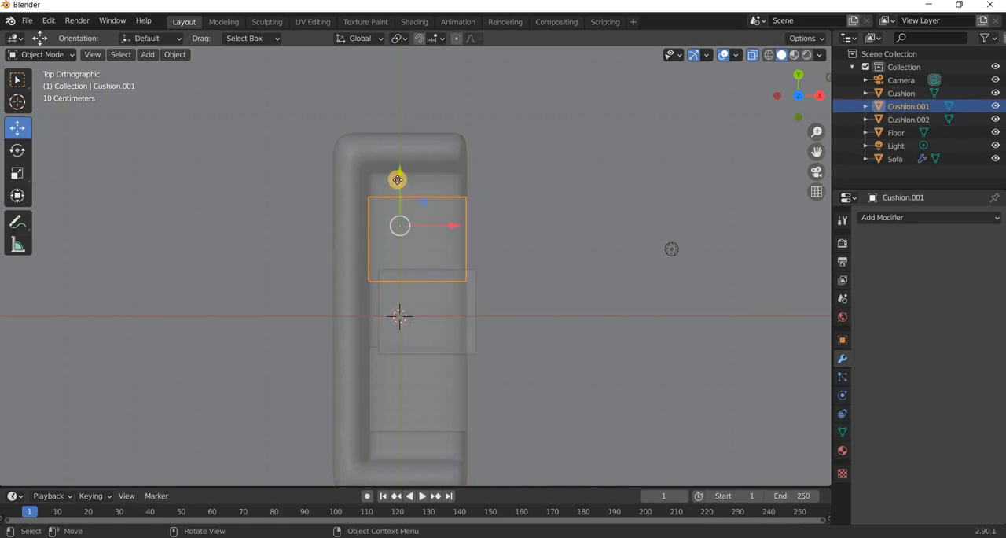
{"action": "left_click_drag", "start_coordinate": [399, 175], "coordinate": [399, 175]}
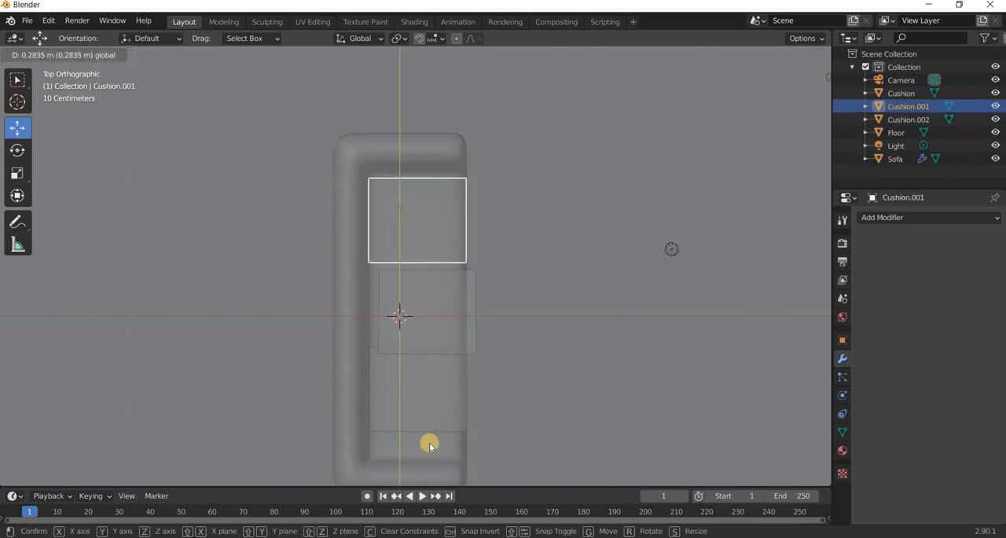
Move the original cushion along negative Y toward the opposite armrest, leaving room for the middle cushion.
{"action": "left_click", "coordinate": [410, 378]}
{"action": "left_click", "coordinate": [399, 364]}
{"action": "left_click", "coordinate": [400, 347]}
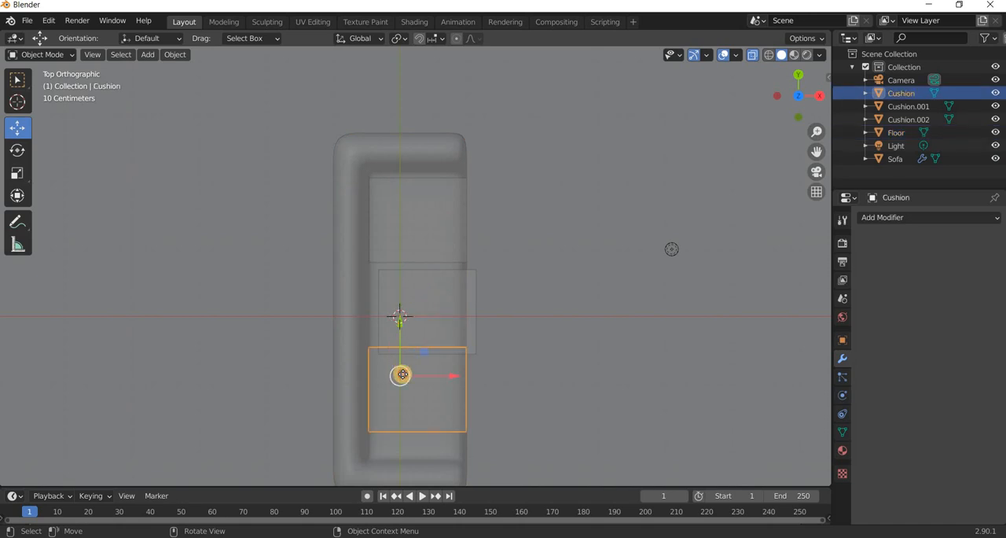
{"action": "left_click_drag", "start_coordinate": [402, 374], "coordinate": [470, 355]}
Move the middle cushion copy back in line with the others and centre it between them.
{"action": "left_click", "coordinate": [462, 301]}
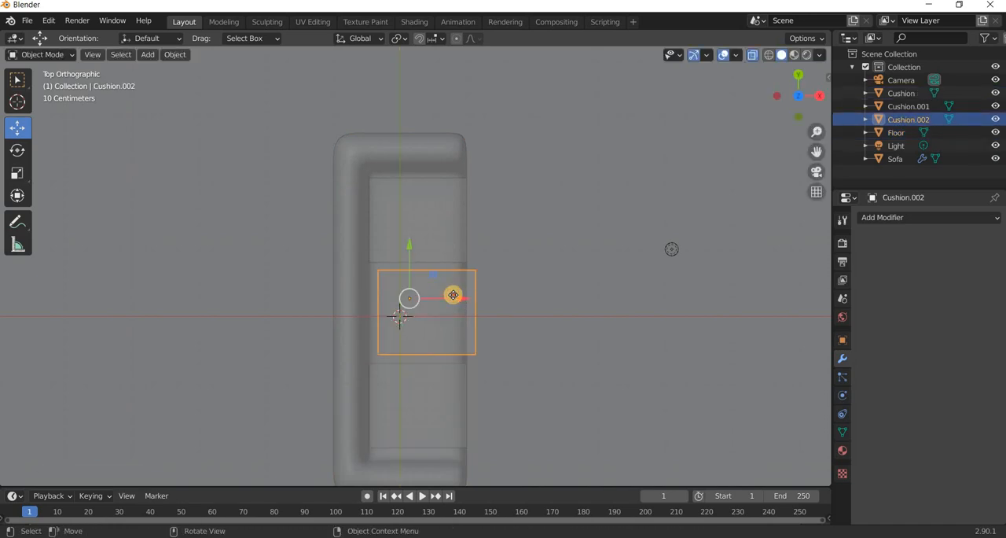
{"action": "left_click_drag", "start_coordinate": [454, 294], "coordinate": [393, 337]}
{"action": "middle_click_drag", "start_coordinate": [393, 337], "coordinate": [329, 274]}
{"action": "middle_click_drag", "start_coordinate": [380, 302], "coordinate": [449, 224]}
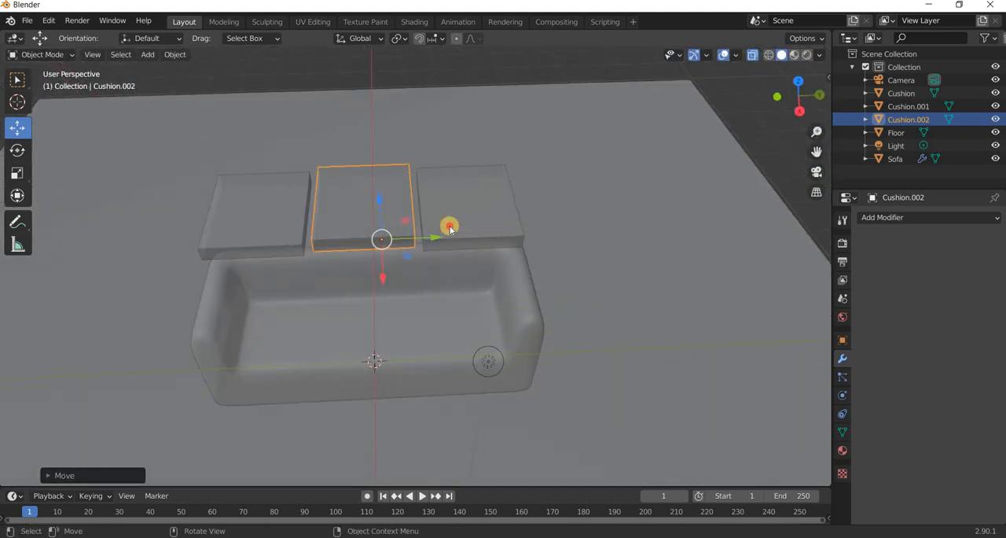
Select the three cushions and scale them up slightly along Y.
{"action": "left_click", "coordinate": [477, 240], "text": "shift"}
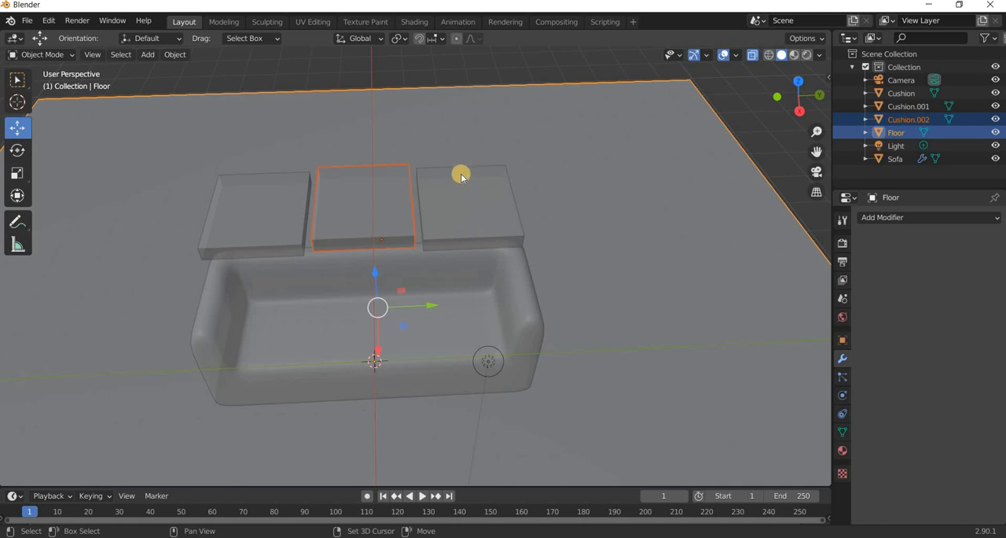
{"action": "key", "text": "alt+a"}
{"action": "middle_click_drag", "start_coordinate": [449, 155], "coordinate": [150, 204]}
{"action": "left_click_drag", "start_coordinate": [305, 126], "coordinate": [457, 187]}
{"action": "left_click", "coordinate": [16, 176]}
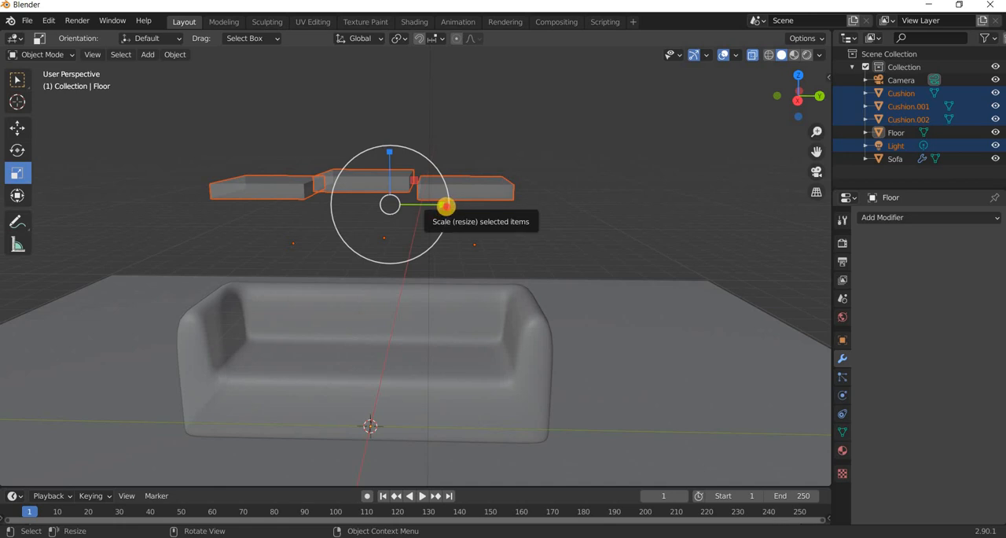
{"action": "left_click_drag", "start_coordinate": [446, 206], "coordinate": [448, 208]}
{"action": "left_click_drag", "start_coordinate": [450, 282], "coordinate": [449, 279]}
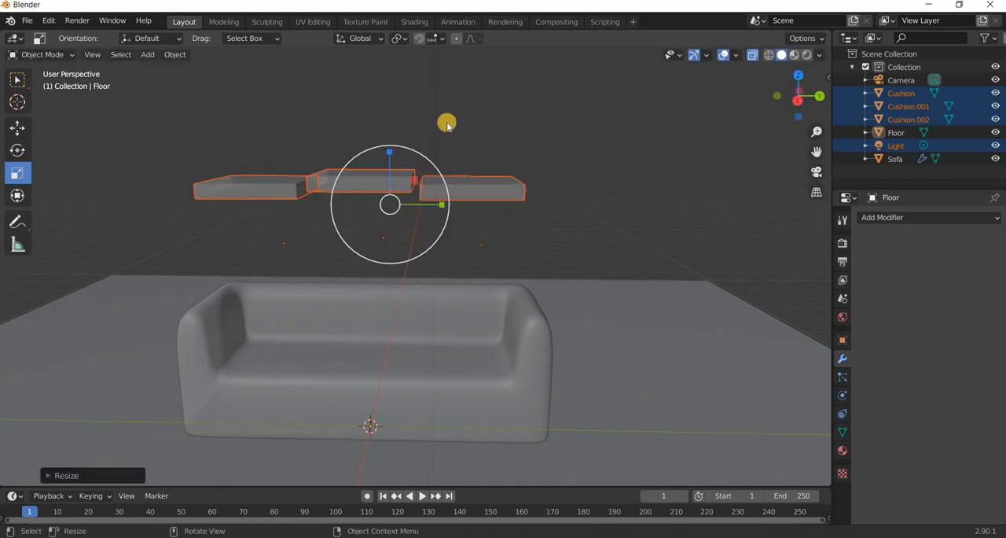
Delete the two cushion copies together with the light, keeping the original cushion.
{"action": "middle_click_drag", "start_coordinate": [447, 123], "coordinate": [456, 162]}
{"action": "left_click", "coordinate": [475, 128]}
{"action": "middle_click_drag", "start_coordinate": [396, 269], "coordinate": [396, 236]}
{"action": "key", "text": "ctrl+z"}
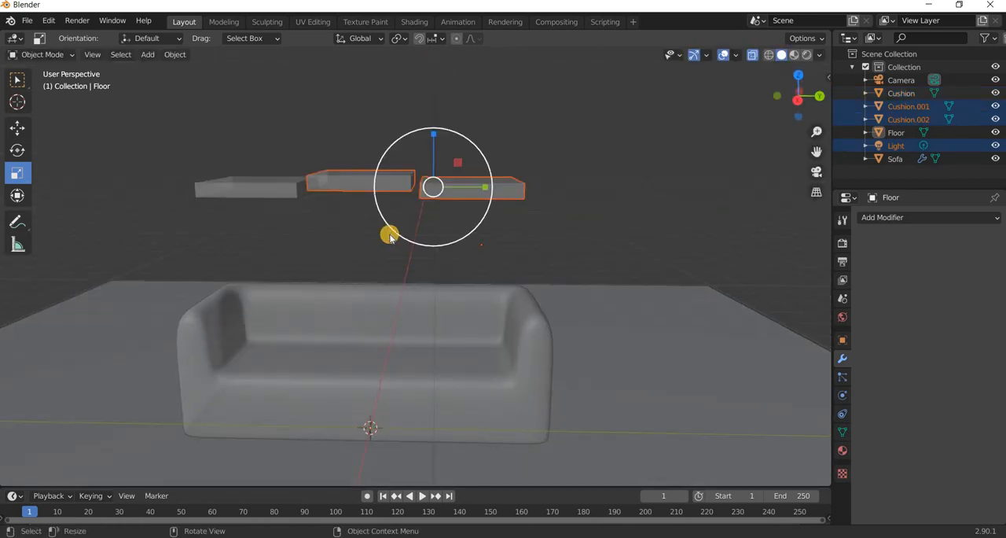
{"action": "key", "text": "Delete"}
Apply the scale of the remaining cushion.
{"action": "left_click", "coordinate": [901, 92]}
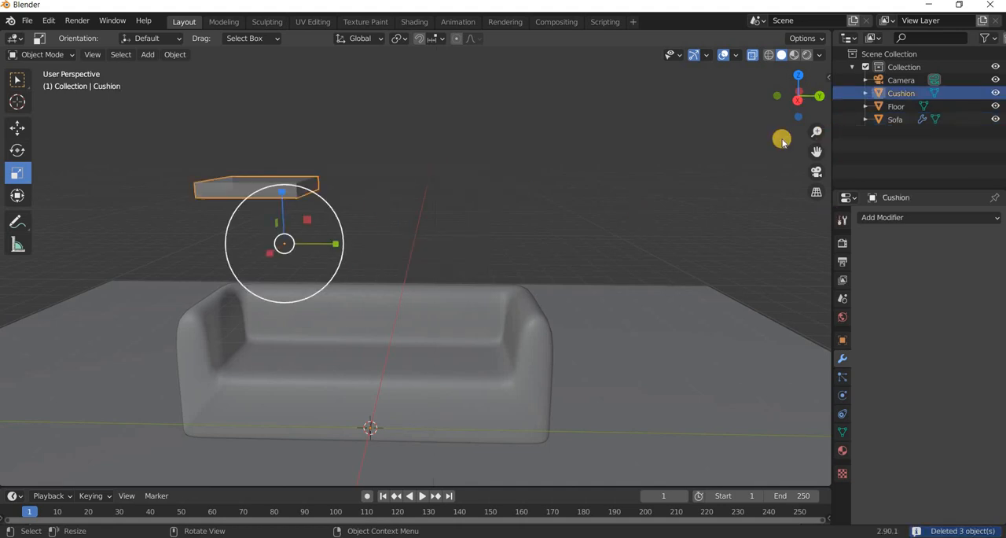
{"action": "key", "text": "n"}
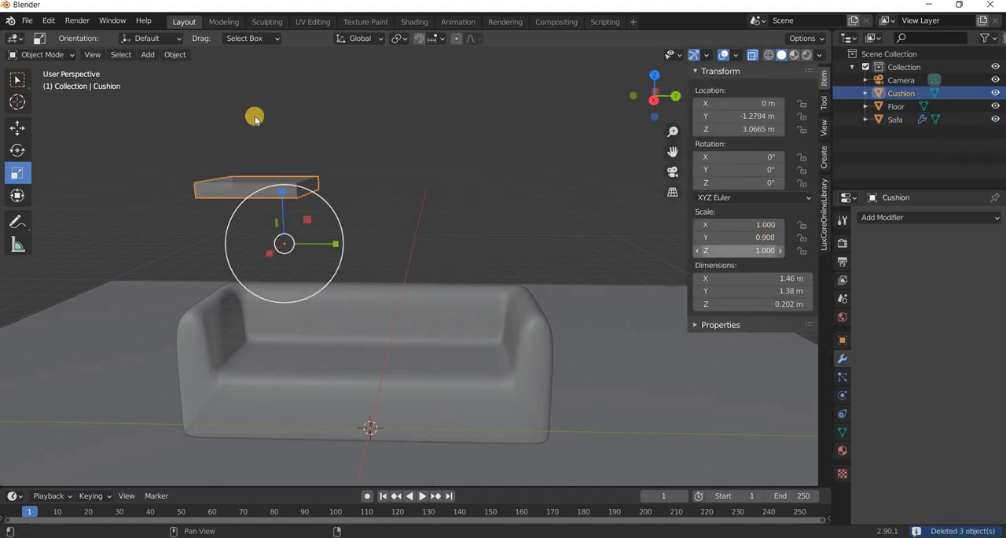
{"action": "left_click", "coordinate": [184, 57]}
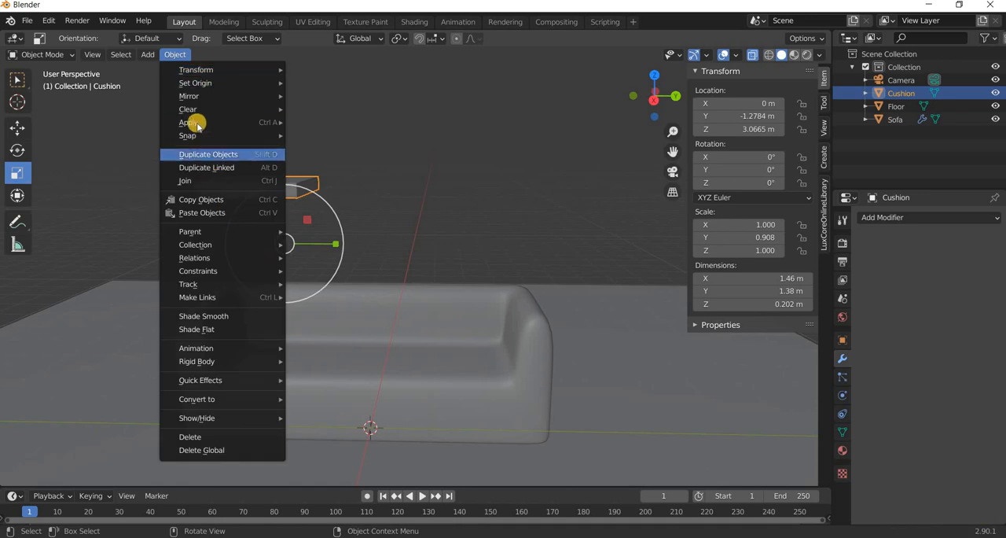
{"action": "mouse_move", "coordinate": [236, 123]}
{"action": "left_click", "coordinate": [328, 150]}
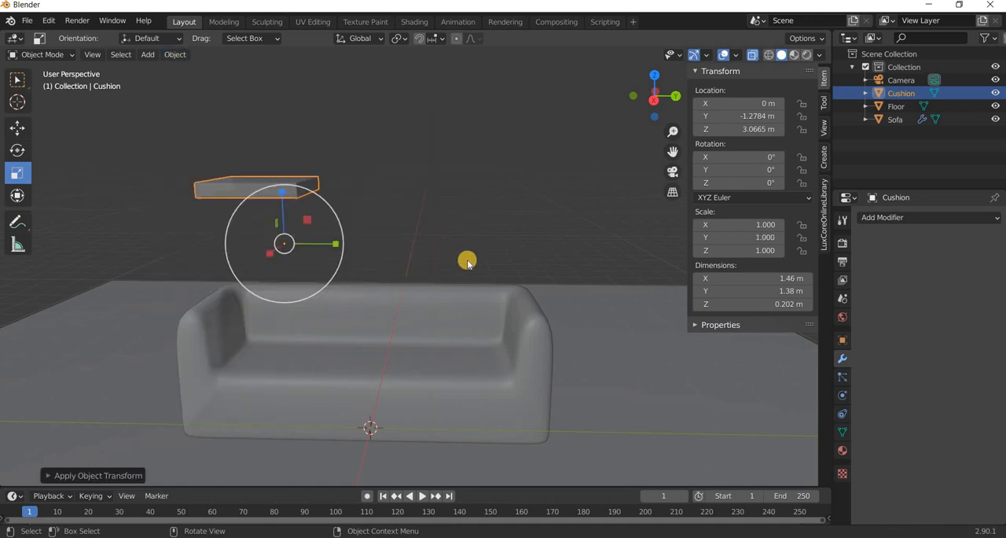
Set the cushion's origin to its geometry.
{"action": "middle_click_drag", "start_coordinate": [467, 259], "coordinate": [453, 240]}
{"action": "left_click", "coordinate": [175, 54]}
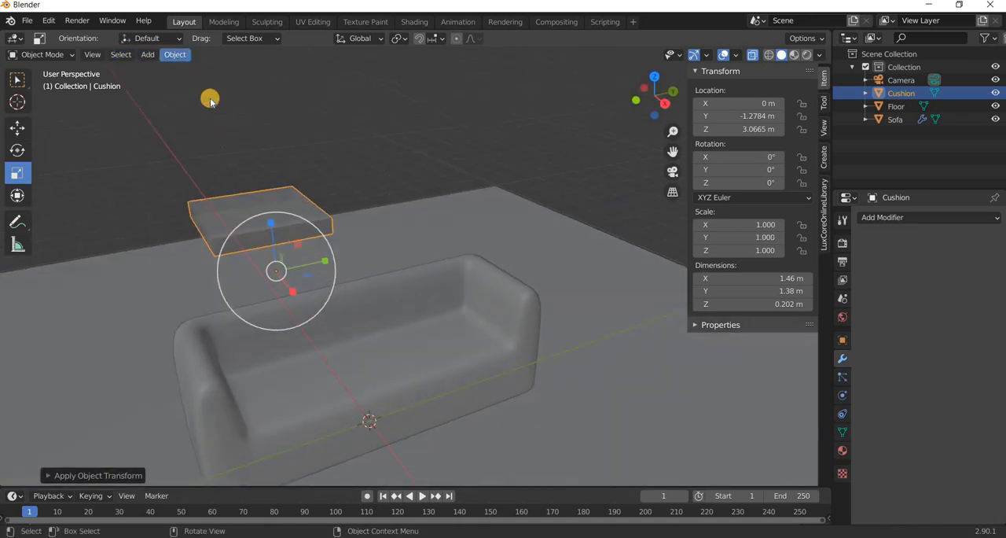
{"action": "mouse_move", "coordinate": [279, 84]}
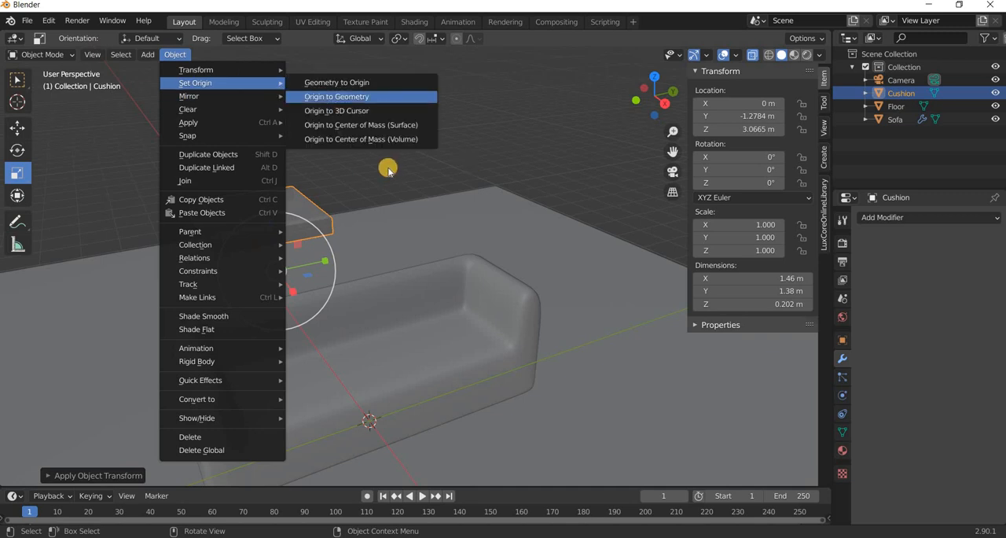
{"action": "left_click", "coordinate": [354, 97]}
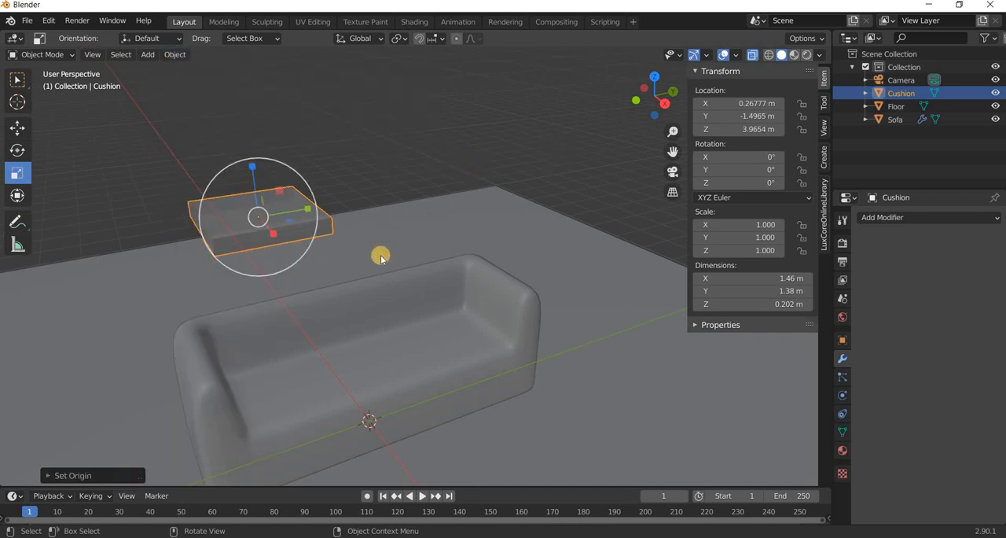
{"action": "key", "text": "n"}
{"action": "middle_click_drag", "start_coordinate": [386, 276], "coordinate": [478, 266], "text": "shift"}
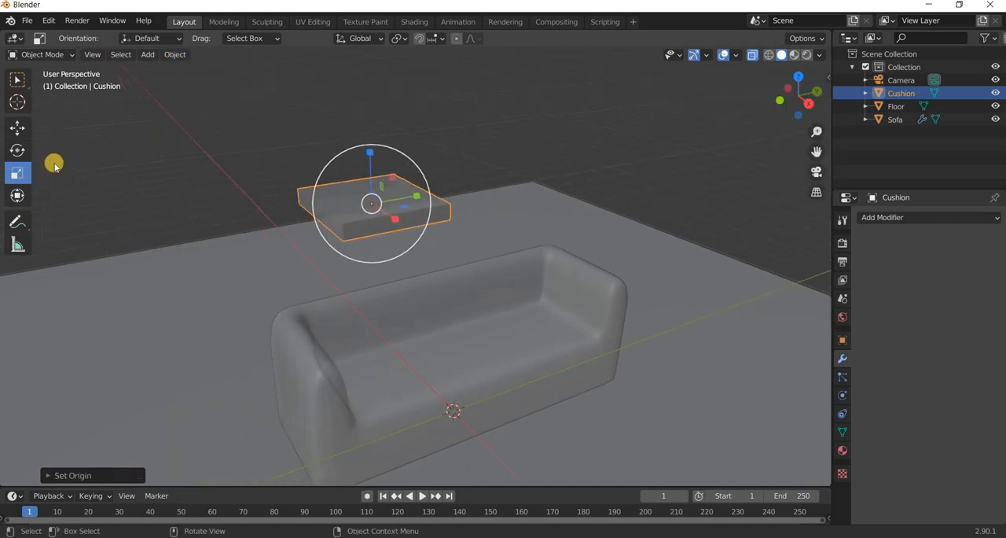
Add five evenly spaced loop cuts running front to back through the cushion mesh.
{"action": "key", "text": "Tab"}
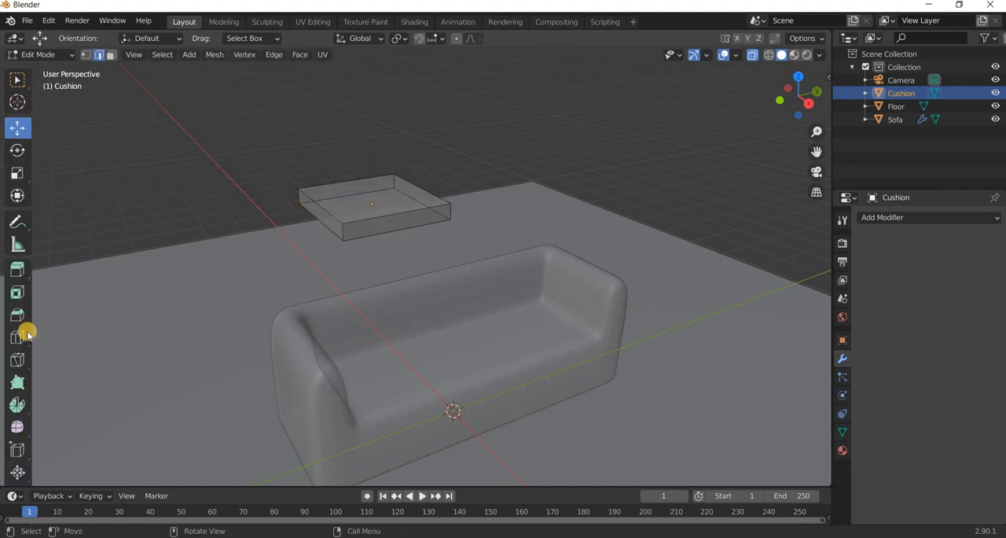
{"action": "left_click", "coordinate": [17, 337]}
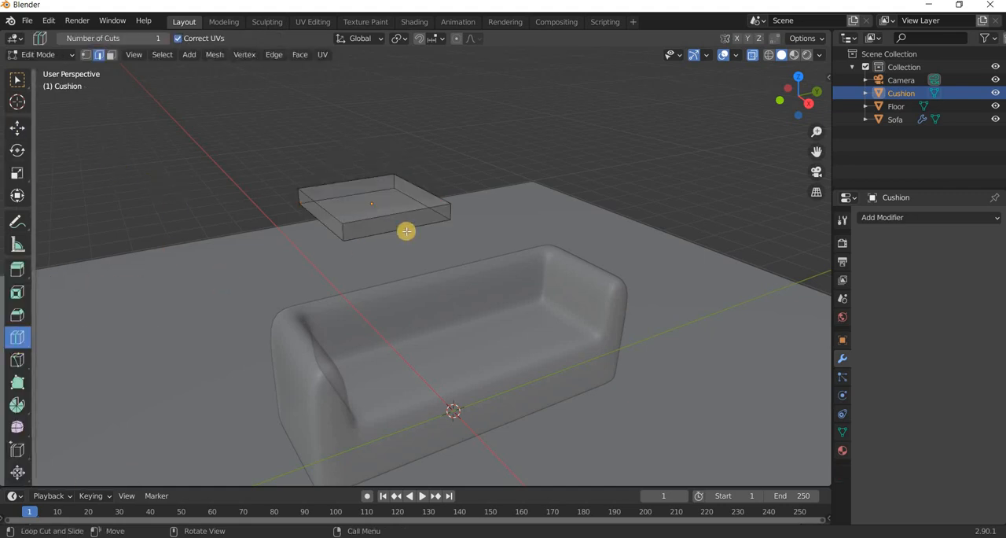
{"action": "left_click", "coordinate": [403, 232]}
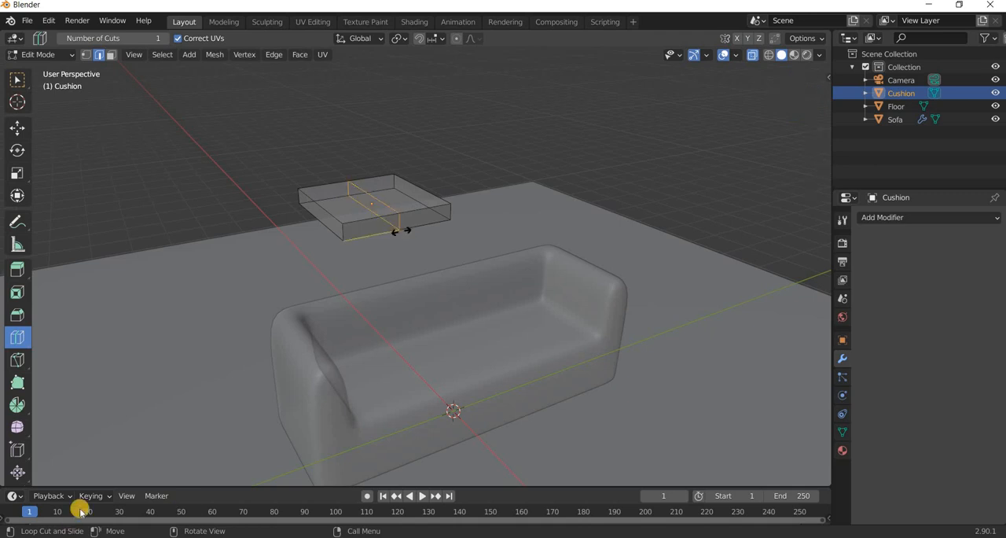
{"action": "left_click", "coordinate": [94, 474]}
{"action": "left_click", "coordinate": [185, 374]}
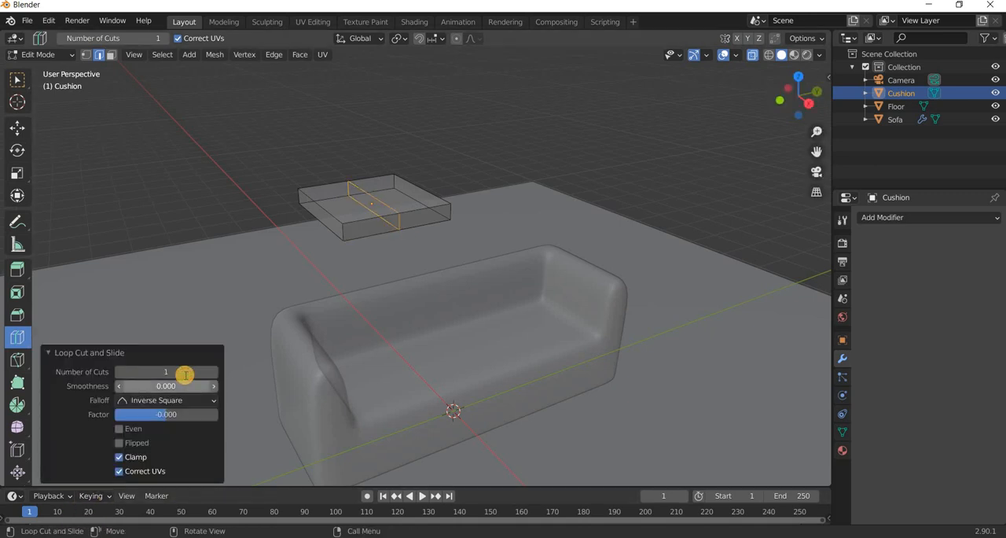
{"action": "type", "text": "5"}
{"action": "key", "text": "Return"}
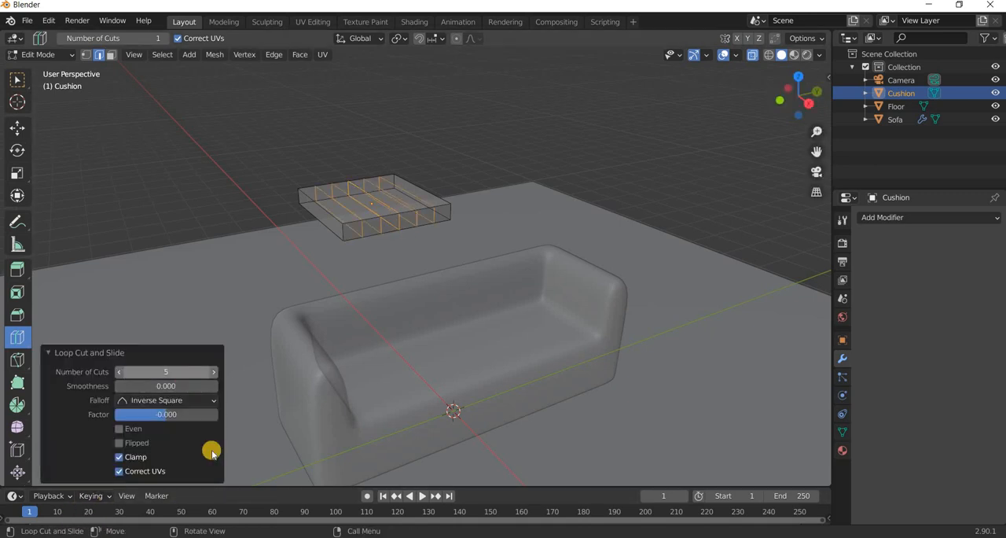
Add five loop cuts running side to side through the cushion and return to Object Mode.
{"action": "left_click", "coordinate": [342, 210]}
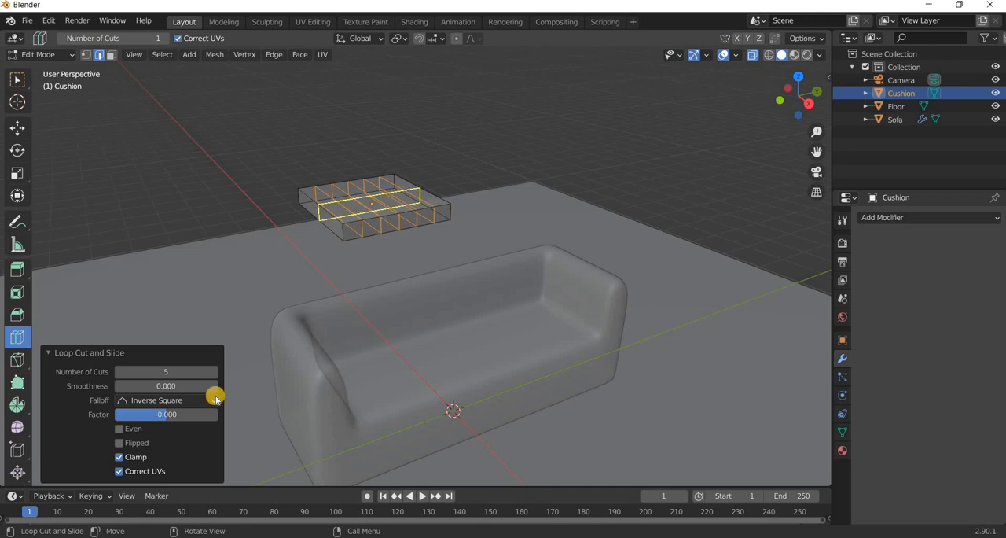
{"action": "left_click", "coordinate": [174, 369]}
{"action": "type", "text": "5"}
{"action": "key", "text": "Return"}
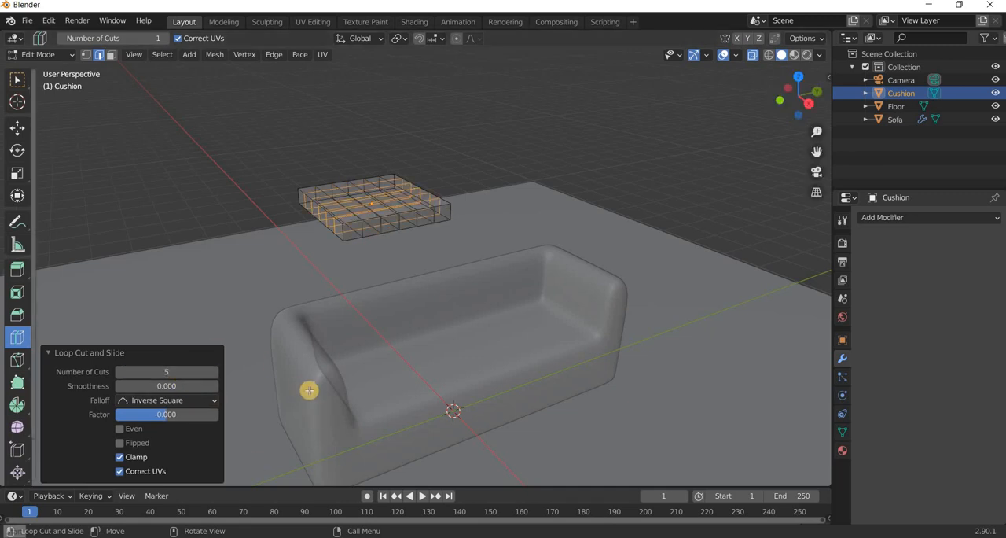
{"action": "left_click", "coordinate": [15, 127]}
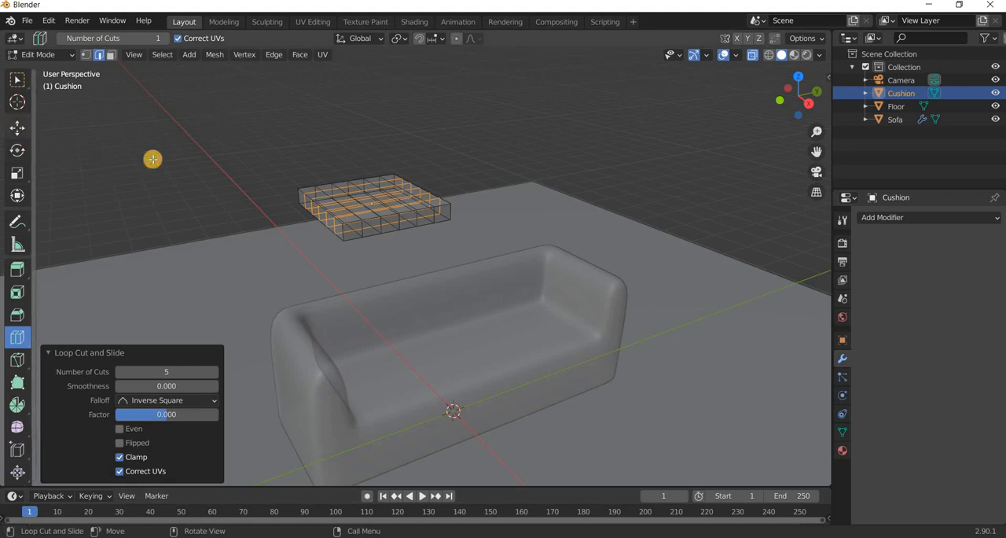
{"action": "key", "text": "Tab"}
Add a Subdivision Surface modifier to the cushion with a viewport level of 2.
{"action": "middle_click_drag", "start_coordinate": [355, 315], "coordinate": [350, 335]}
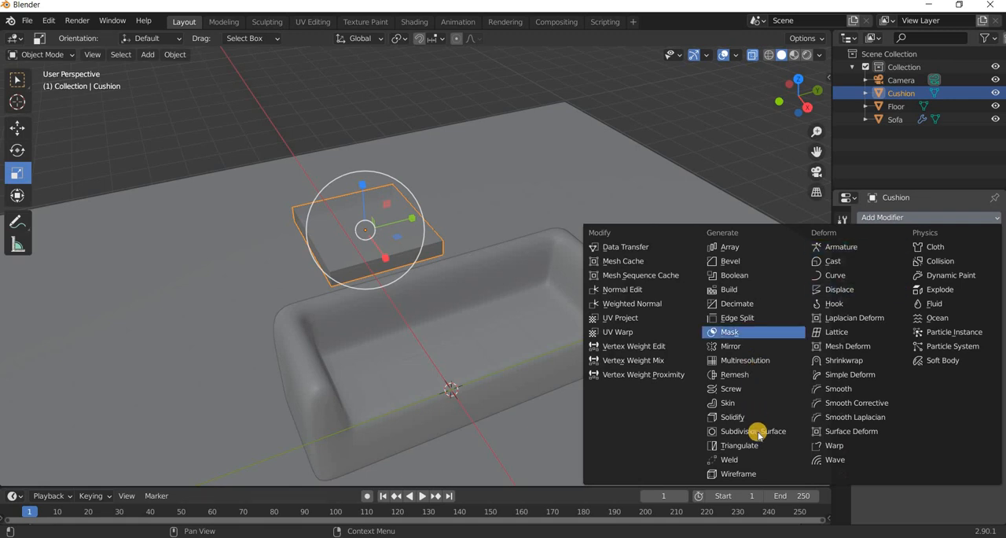
{"action": "left_click", "coordinate": [758, 433]}
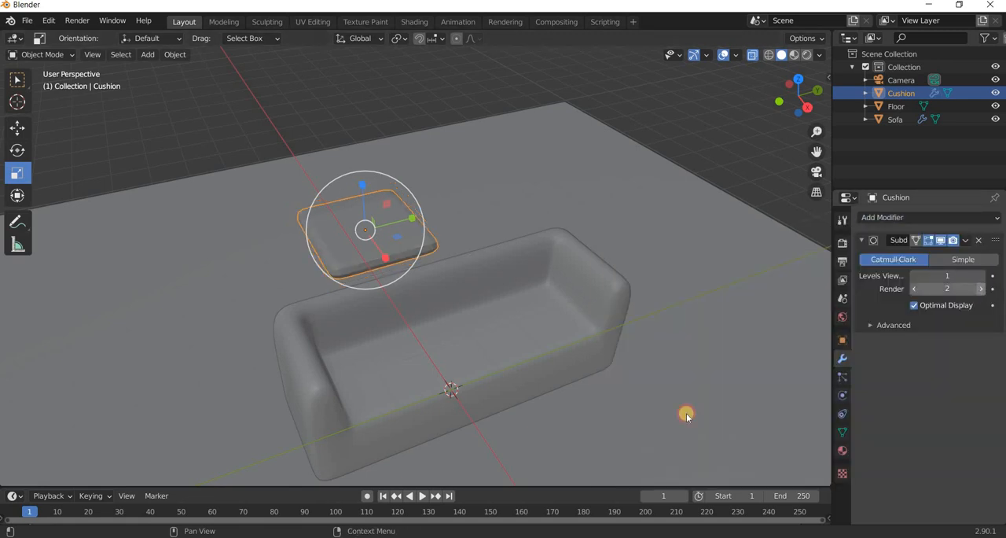
{"action": "key", "text": "ctrl+2"}
Enable Cloth physics on the cushion.
{"action": "middle_click_drag", "start_coordinate": [440, 437], "coordinate": [442, 419]}
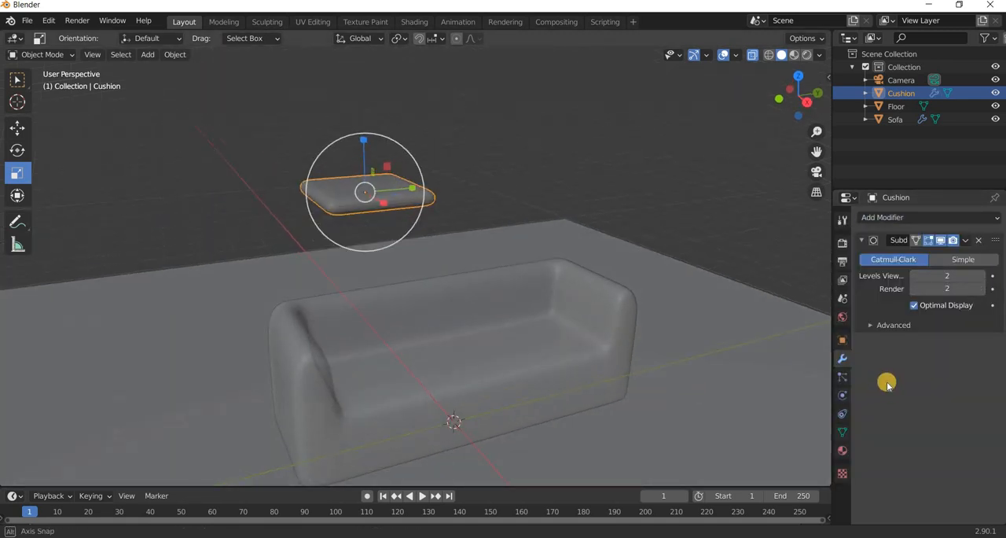
{"action": "left_click", "coordinate": [842, 396]}
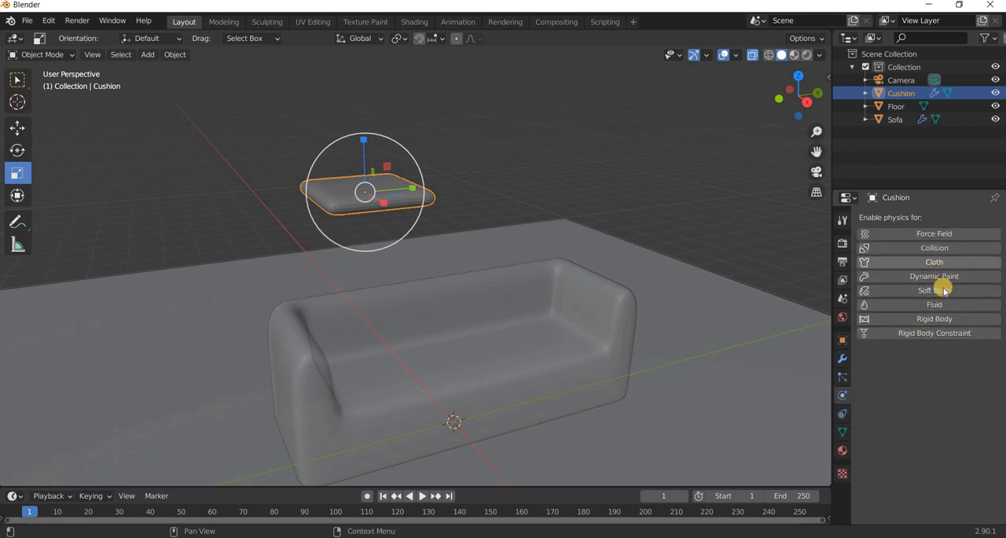
{"action": "left_click", "coordinate": [936, 262]}
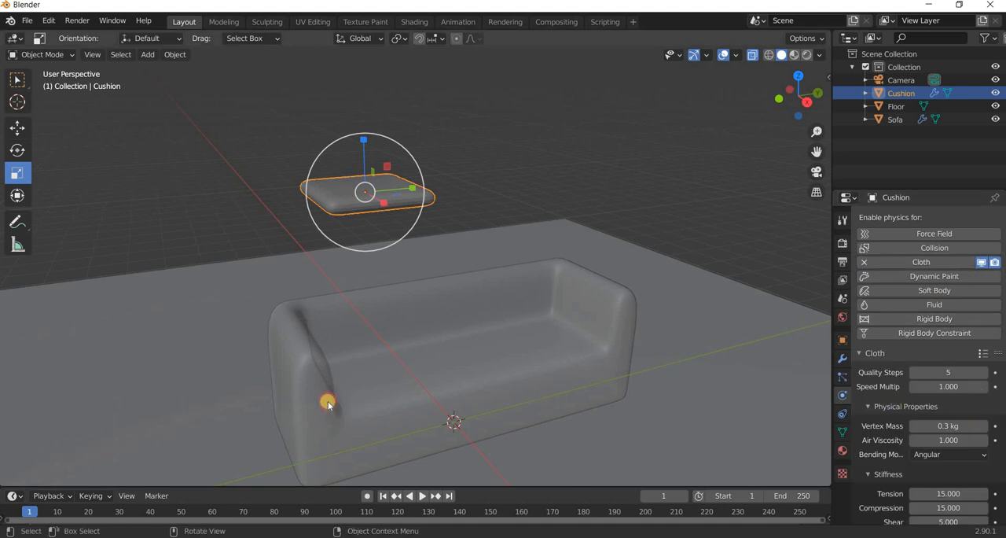
Select the sofa and enable Collision physics on it.
{"action": "left_click", "coordinate": [373, 425]}
{"action": "middle_click_drag", "start_coordinate": [373, 424], "coordinate": [973, 335]}
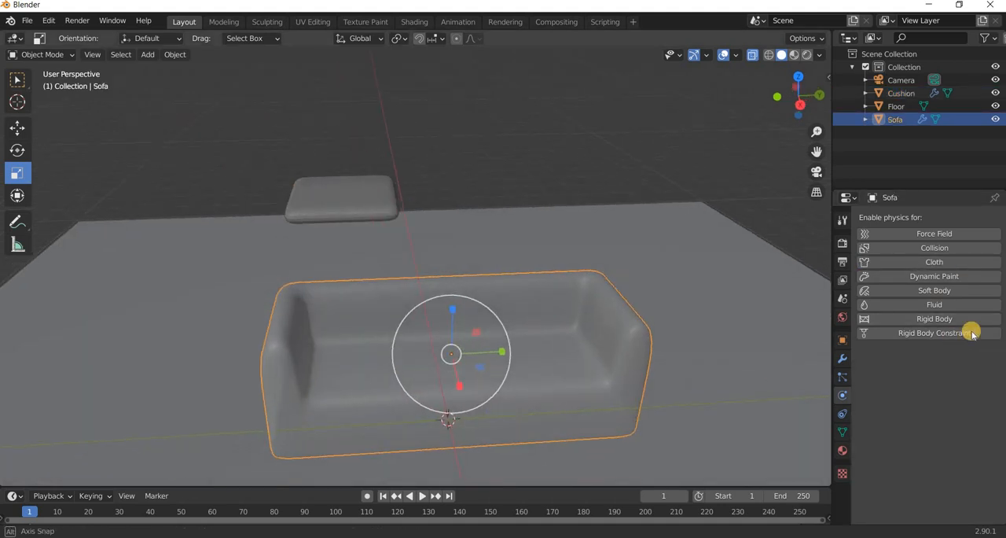
{"action": "left_click", "coordinate": [989, 249]}
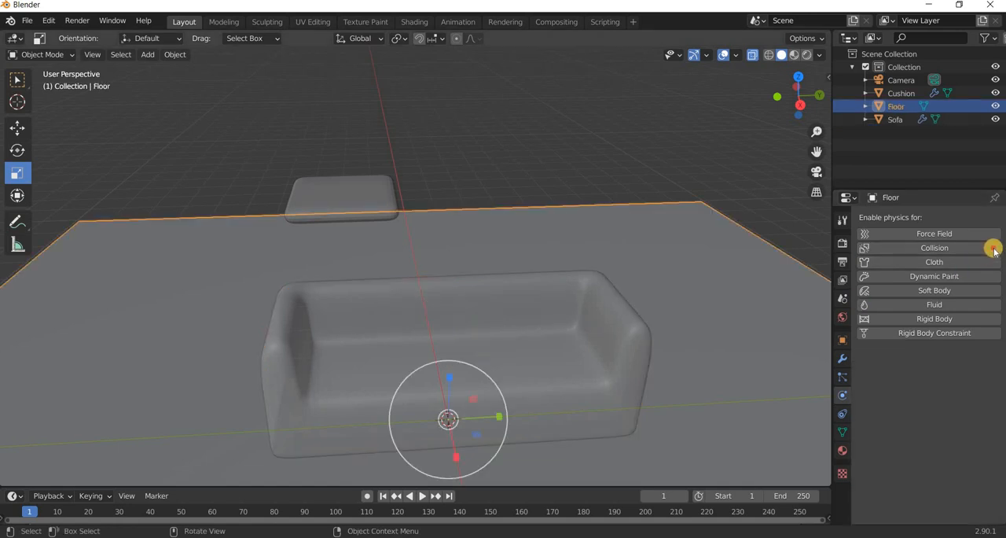
Enable Collision physics on the floor, then run the cushion's cloth simulation and return to the first frame.
{"action": "left_click", "coordinate": [993, 249]}
{"action": "left_click", "coordinate": [346, 182]}
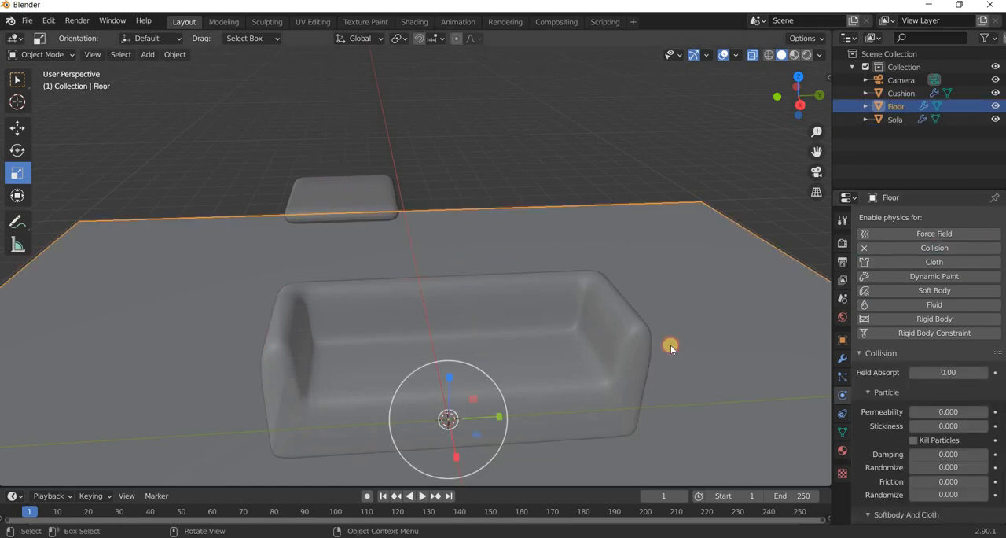
{"action": "left_click", "coordinate": [419, 496]}
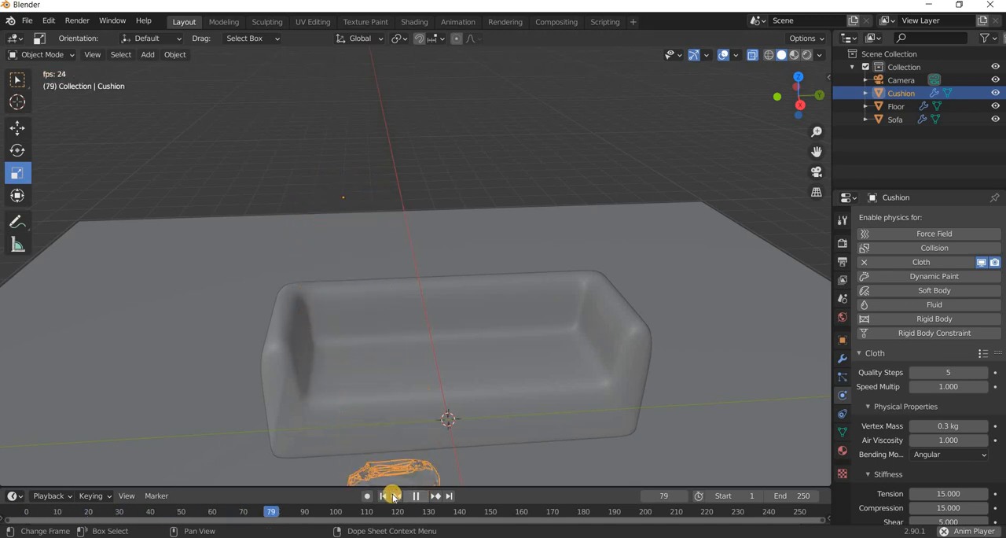
{"action": "left_click", "coordinate": [389, 495]}
{"action": "key", "text": "shift+Left"}
Lower the cushion along the Z axis until it hovers just above the sofa's backrest.
{"action": "middle_click_drag", "start_coordinate": [213, 250], "coordinate": [23, 137]}
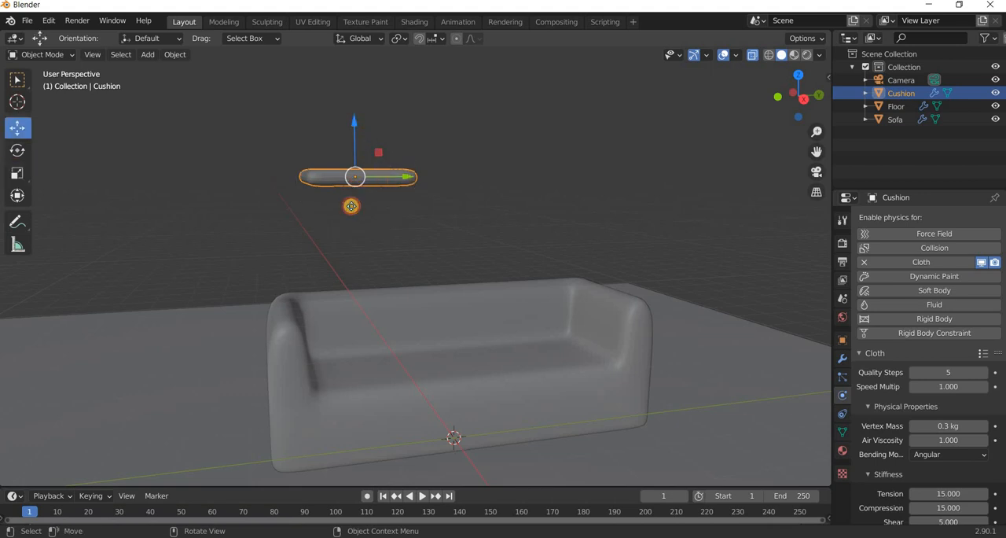
{"action": "key", "text": "g"}
{"action": "key", "text": "z"}
{"action": "left_click", "coordinate": [481, 503]}
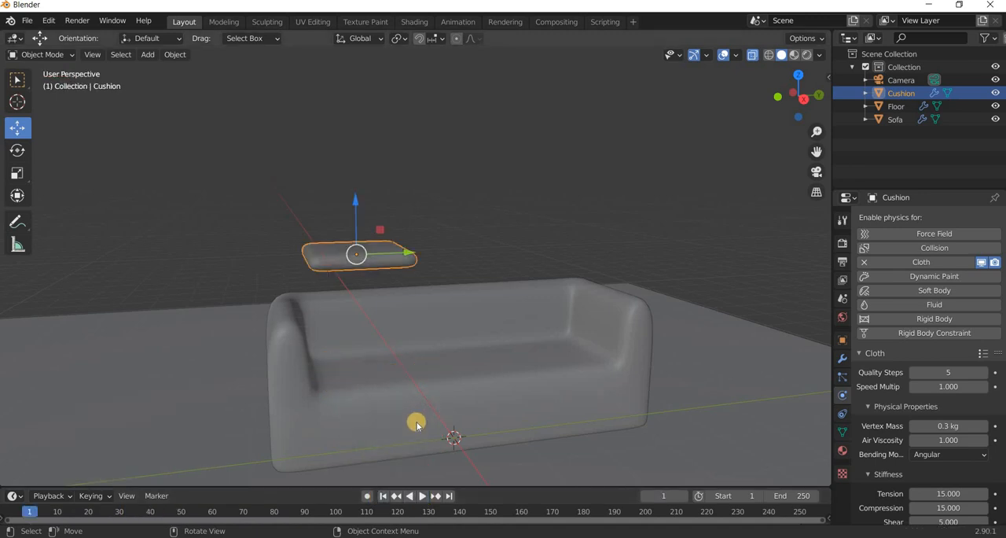
Enable Pressure on the cushion's cloth with a value of 3, test the simulation and return to the first frame.
{"action": "middle_click_drag", "start_coordinate": [418, 425], "coordinate": [436, 320]}
{"action": "middle_click_drag", "start_coordinate": [410, 472], "coordinate": [456, 379], "text": "shift"}
{"action": "scroll", "coordinate": [985, 444], "scroll_direction": "down", "scroll_amount": 15}
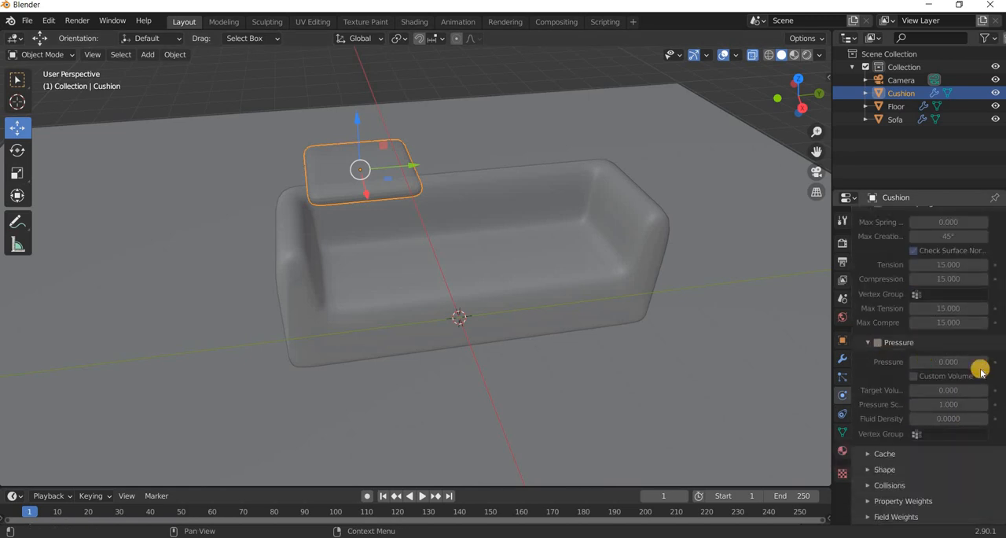
{"action": "left_click", "coordinate": [879, 343]}
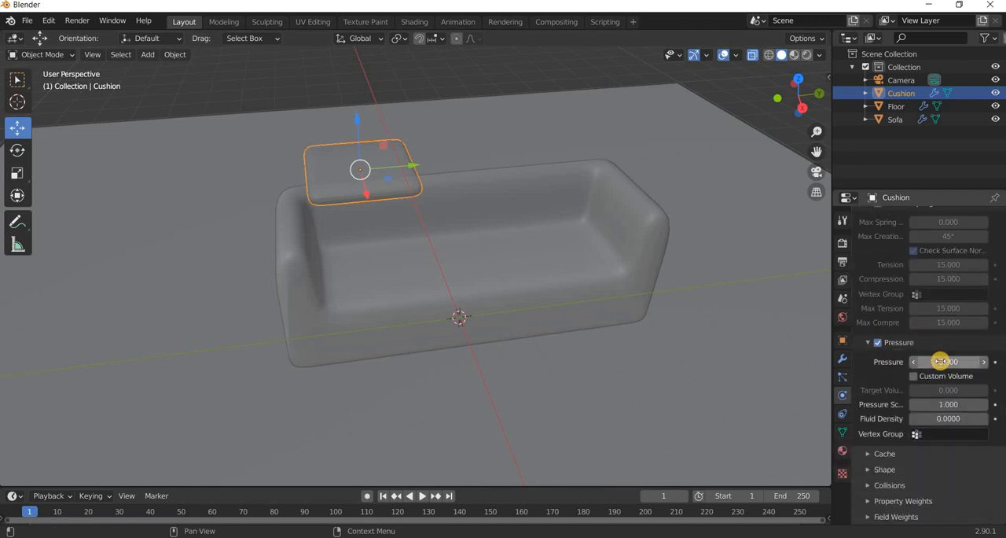
{"action": "left_click", "coordinate": [423, 496]}
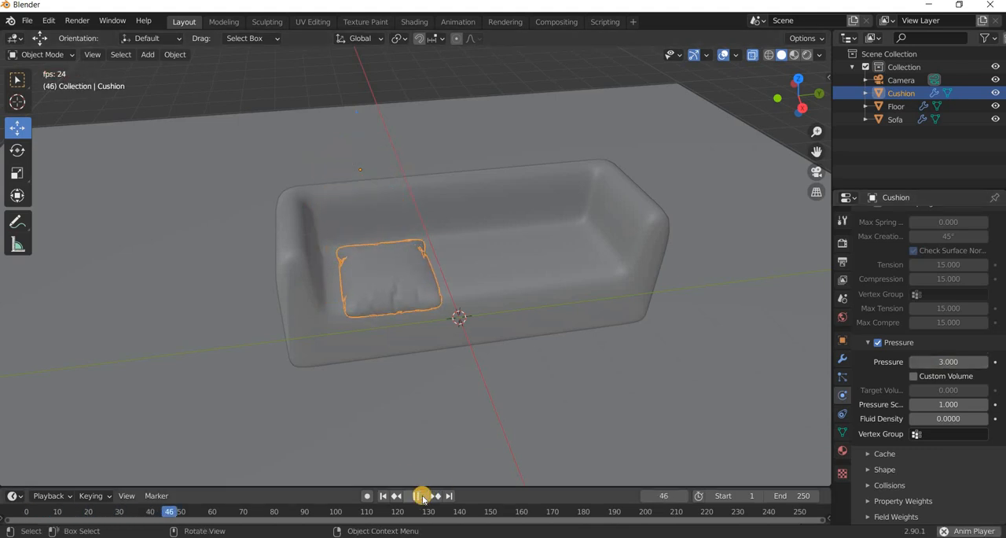
{"action": "key", "text": "space"}
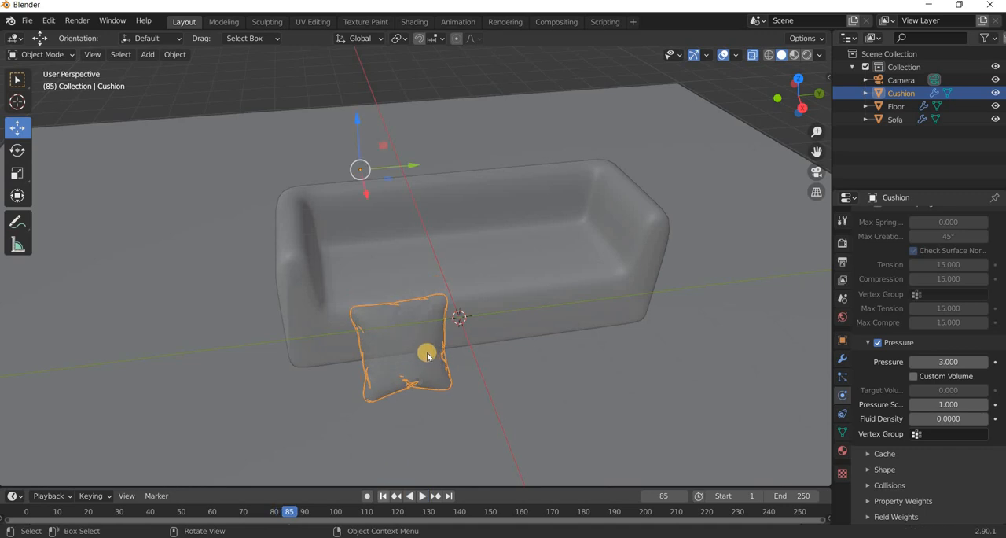
{"action": "key", "text": "shift+Left"}
Lower the cushion a further 0.32 m or so along the Z axis toward the sofa.
{"action": "middle_click_drag", "start_coordinate": [424, 337], "coordinate": [397, 383]}
{"action": "scroll", "coordinate": [338, 196], "scroll_direction": "up", "scroll_amount": 1}
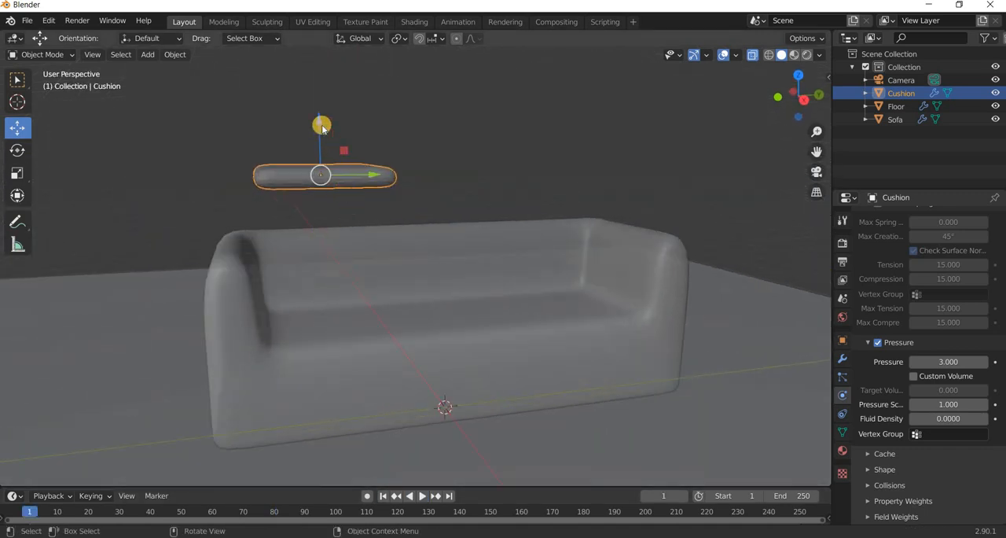
{"action": "left_click_drag", "start_coordinate": [317, 153], "coordinate": [317, 184]}
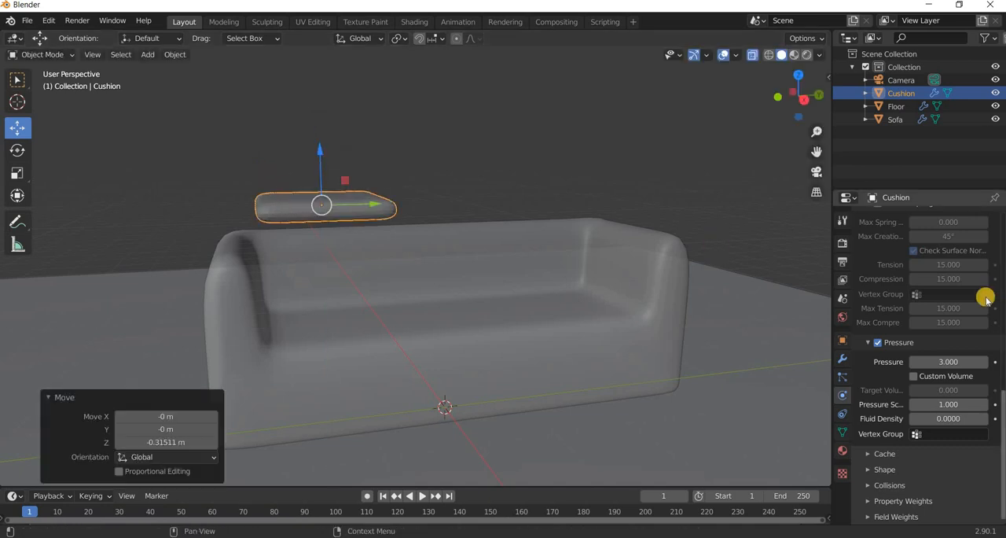
Apply the Denim cloth preset to the cushion, test the simulation and return to the first frame.
{"action": "scroll", "coordinate": [982, 314], "scroll_direction": "up", "scroll_amount": 7}
{"action": "scroll", "coordinate": [982, 331], "scroll_direction": "up", "scroll_amount": 3}
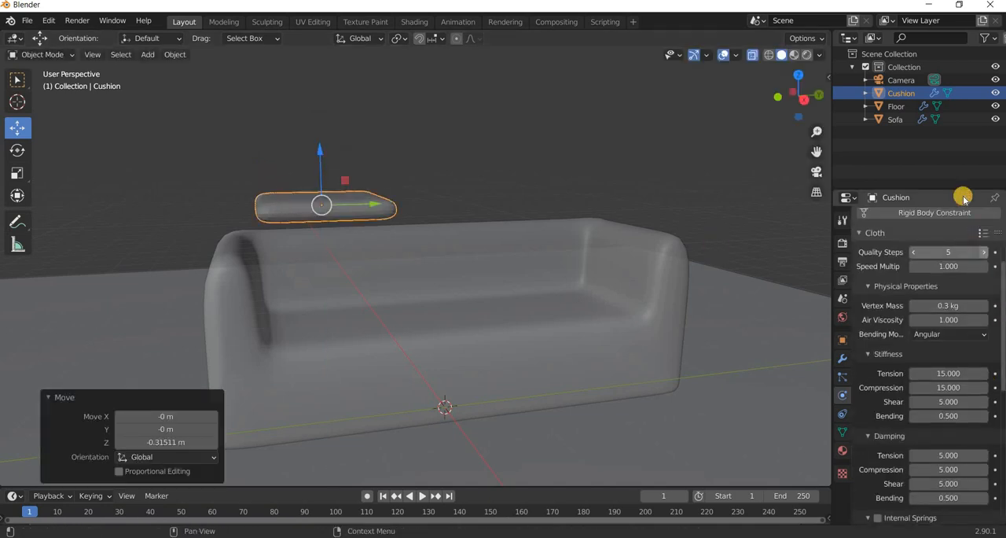
{"action": "left_click", "coordinate": [982, 233]}
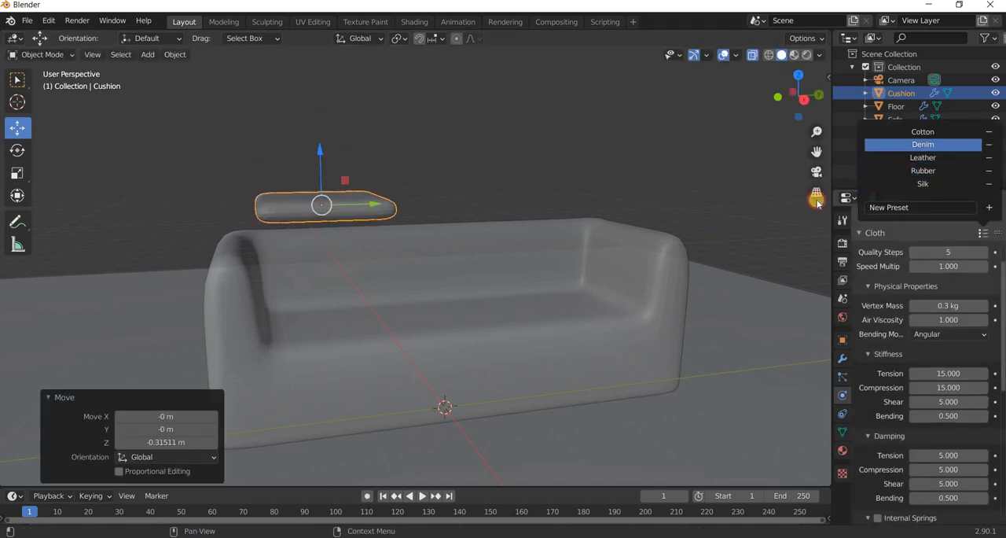
{"action": "key", "text": "Return"}
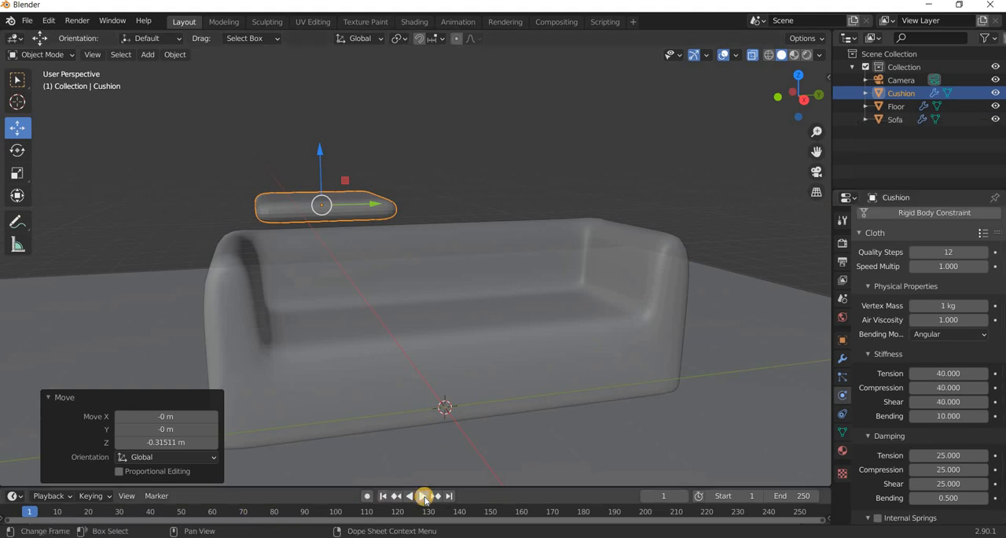
{"action": "left_click", "coordinate": [424, 496]}
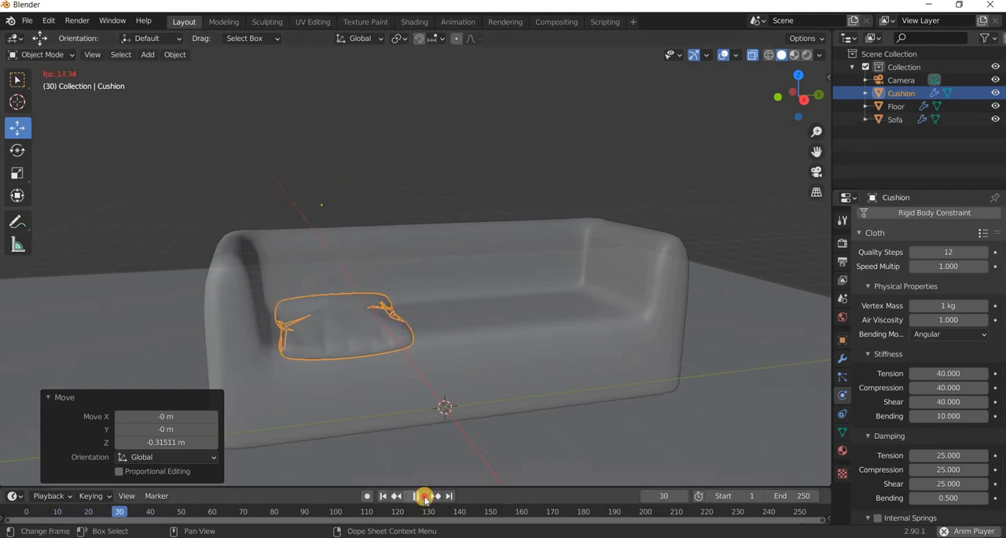
{"action": "key", "text": "space"}
{"action": "key", "text": "shift+Left"}
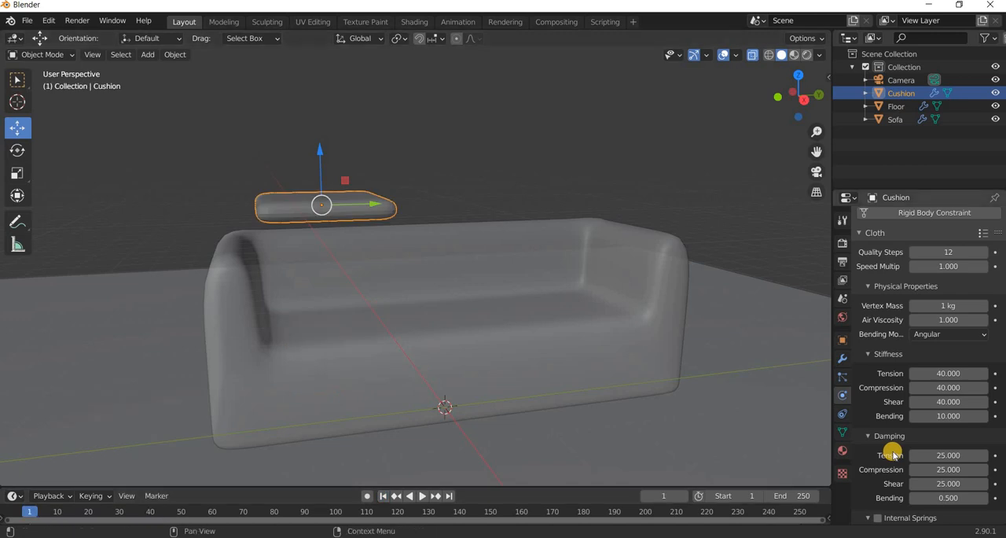
Set the cushion's cloth pressure to 5, test the simulation and return to the first frame.
{"action": "scroll", "coordinate": [893, 454], "scroll_direction": "down", "scroll_amount": 8}
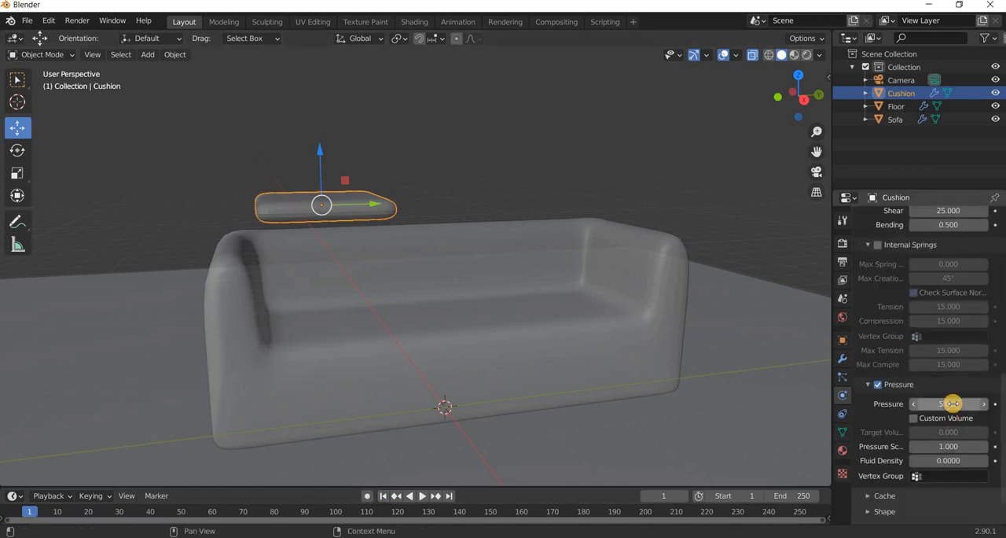
{"action": "left_click", "coordinate": [422, 496]}
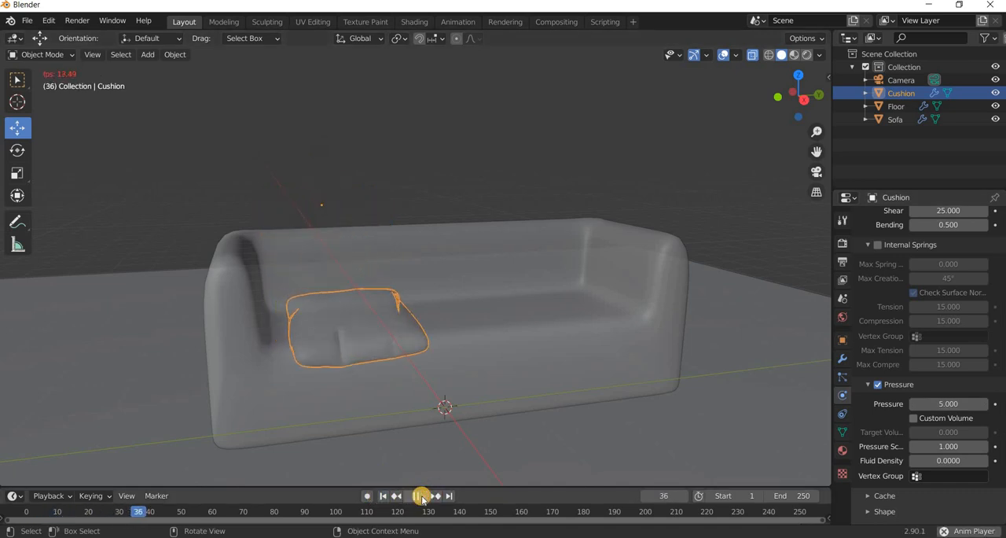
{"action": "key", "text": "space"}
{"action": "key", "text": "shift+Left"}
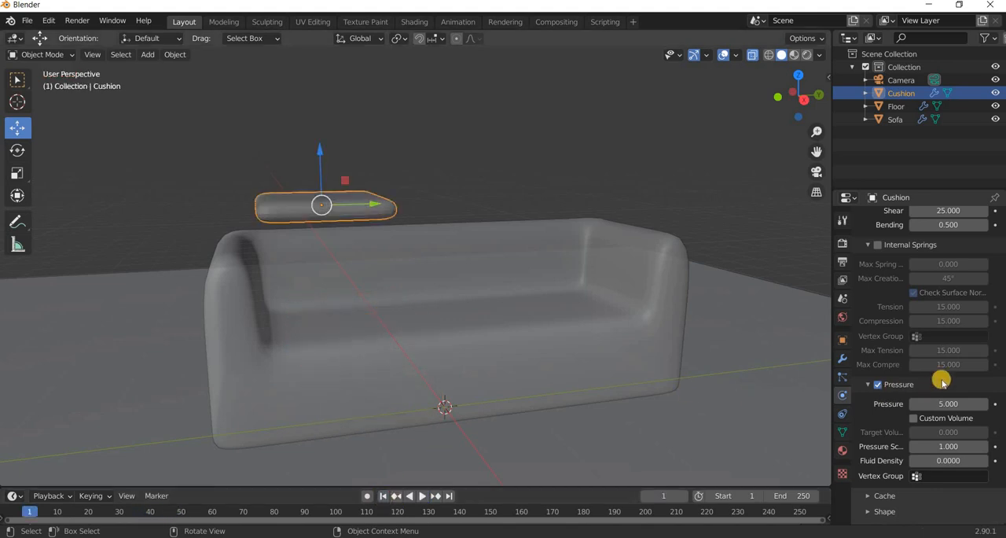
Set the cushion's cloth vertex mass to 0.6 kg and run the simulation to test it.
{"action": "scroll", "coordinate": [952, 381], "scroll_direction": "up", "scroll_amount": 10}
{"action": "scroll", "coordinate": [952, 380], "scroll_direction": "up", "scroll_amount": 3}
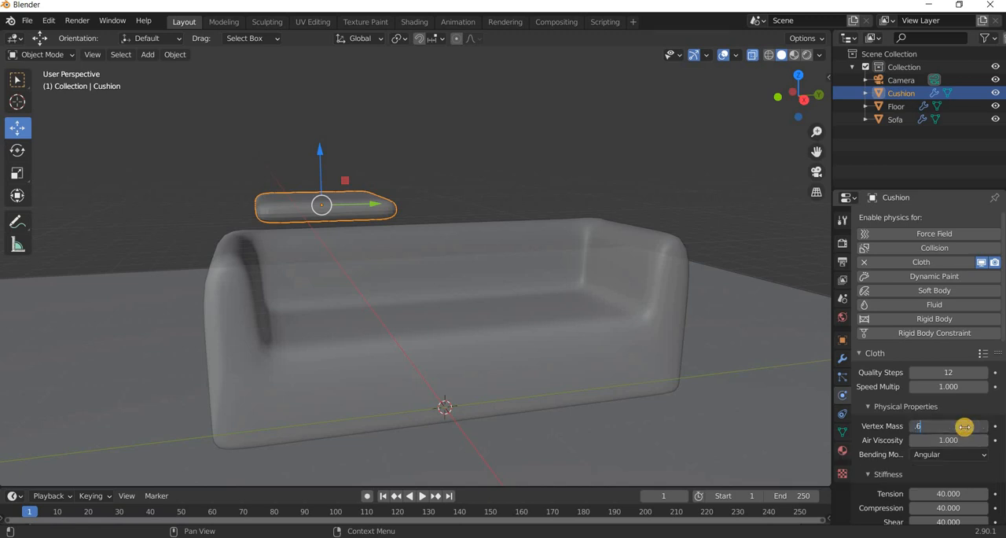
{"action": "left_click", "coordinate": [419, 497]}
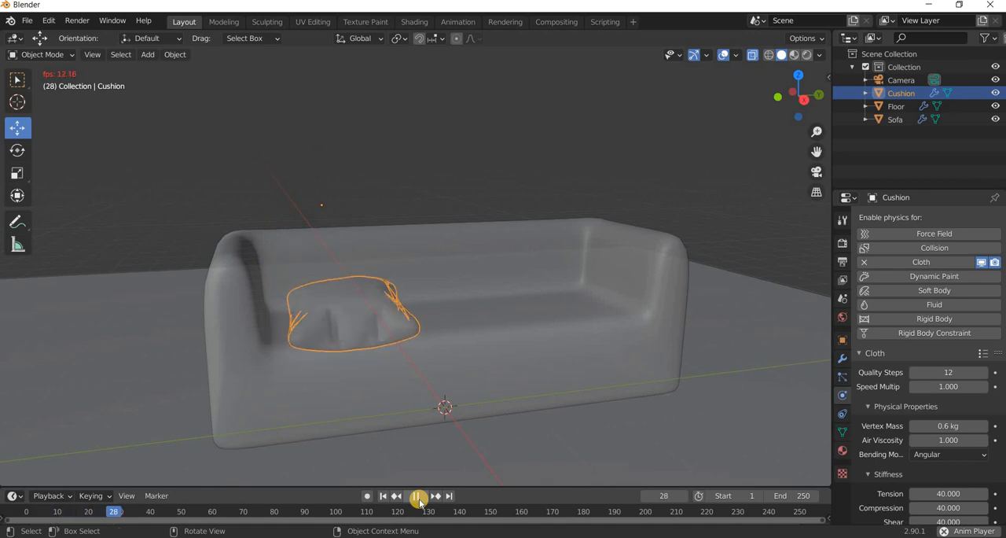
{"action": "left_click", "coordinate": [419, 496]}
Scrub through the simulated frames to inspect how the cushion lands on the seat, finishing at frame 0.
{"action": "middle_click_drag", "start_coordinate": [398, 474], "coordinate": [168, 514]}
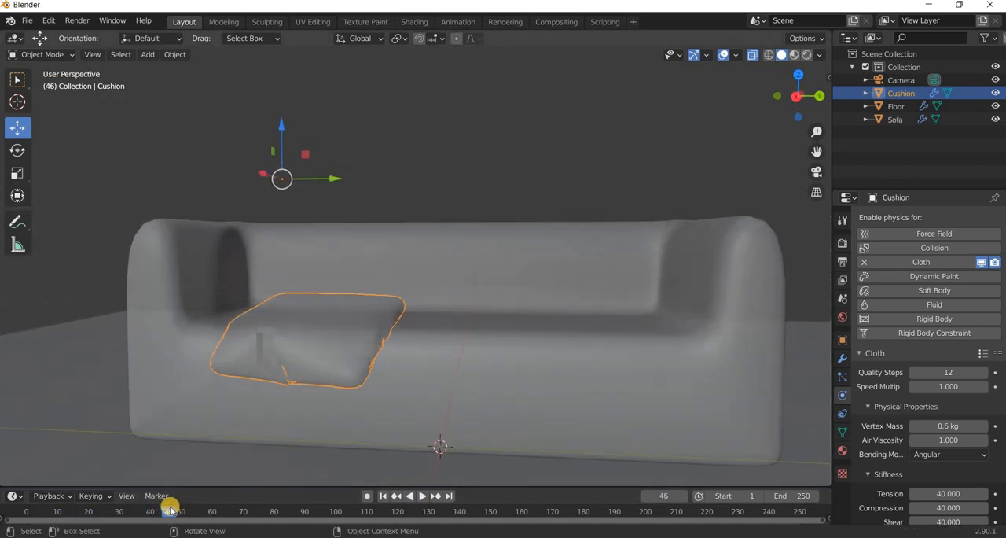
{"action": "mouse_move", "coordinate": [139, 512]}
{"action": "left_mouse_down"}
{"action": "mouse_move", "coordinate": [118, 512]}
{"action": "mouse_move", "coordinate": [151, 513]}
{"action": "left_mouse_up"}
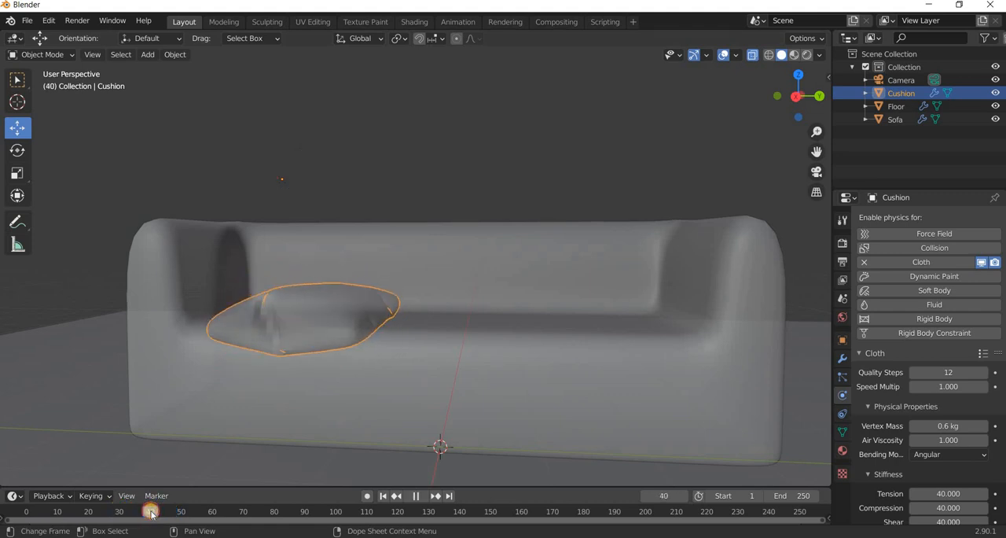
{"action": "left_click_drag", "start_coordinate": [89, 512], "coordinate": [110, 515]}
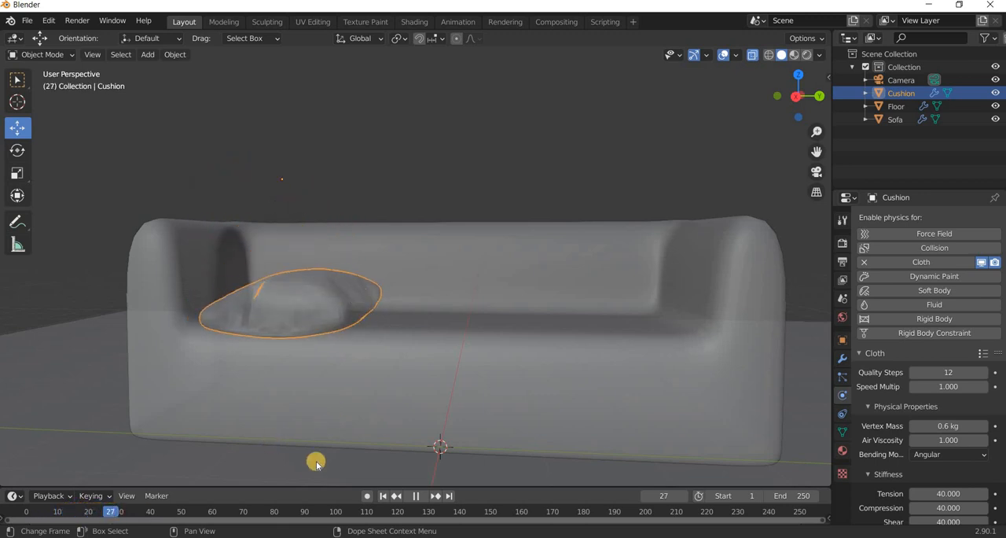
{"action": "middle_click_drag", "start_coordinate": [315, 477], "coordinate": [179, 503]}
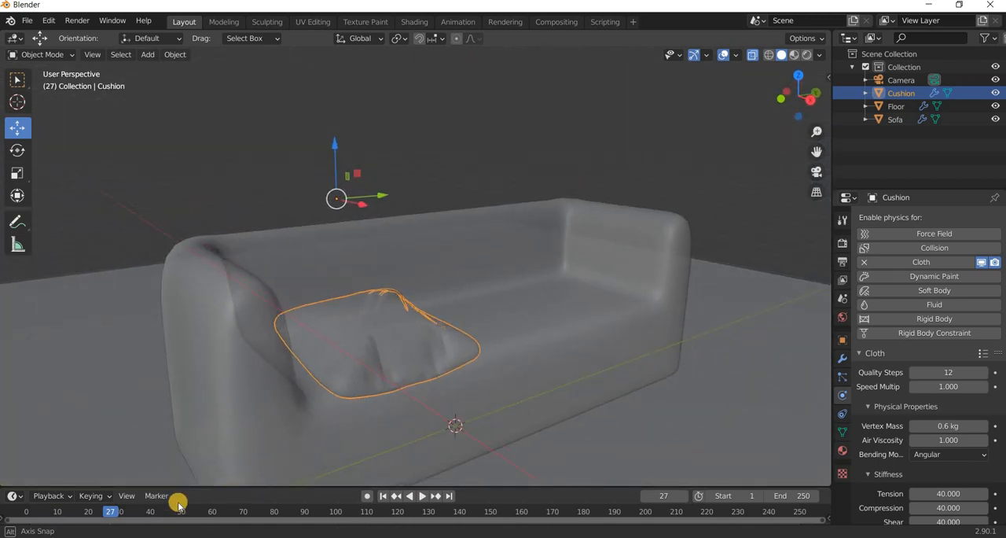
{"action": "left_click_drag", "start_coordinate": [106, 511], "coordinate": [3, 508]}
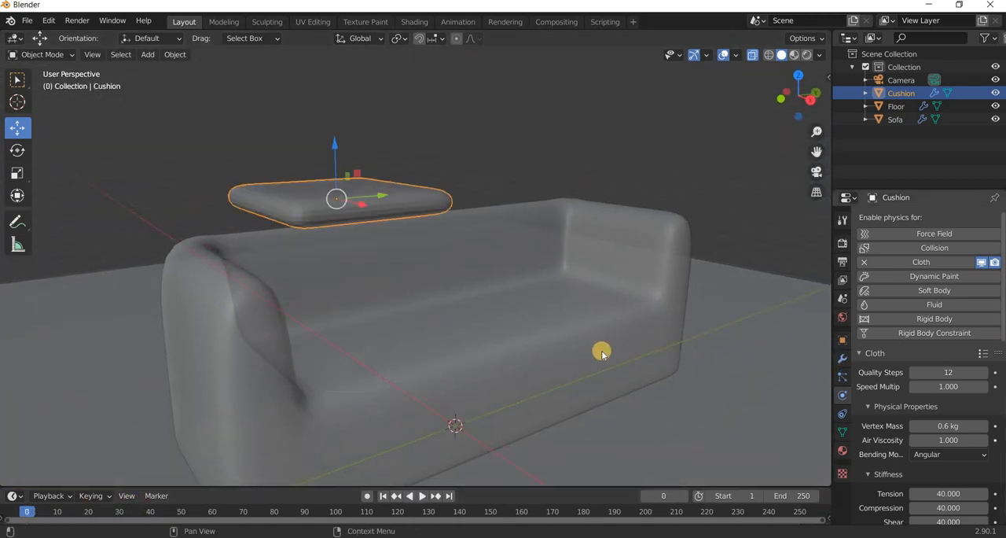
Apply the Leather cloth preset to the cushion, test the simulation and return to the first frame.
{"action": "scroll", "coordinate": [920, 354], "scroll_direction": "down", "scroll_amount": 2}
{"action": "scroll", "coordinate": [604, 387], "scroll_direction": "down", "scroll_amount": 4}
{"action": "middle_click_drag", "start_coordinate": [603, 386], "coordinate": [612, 392]}
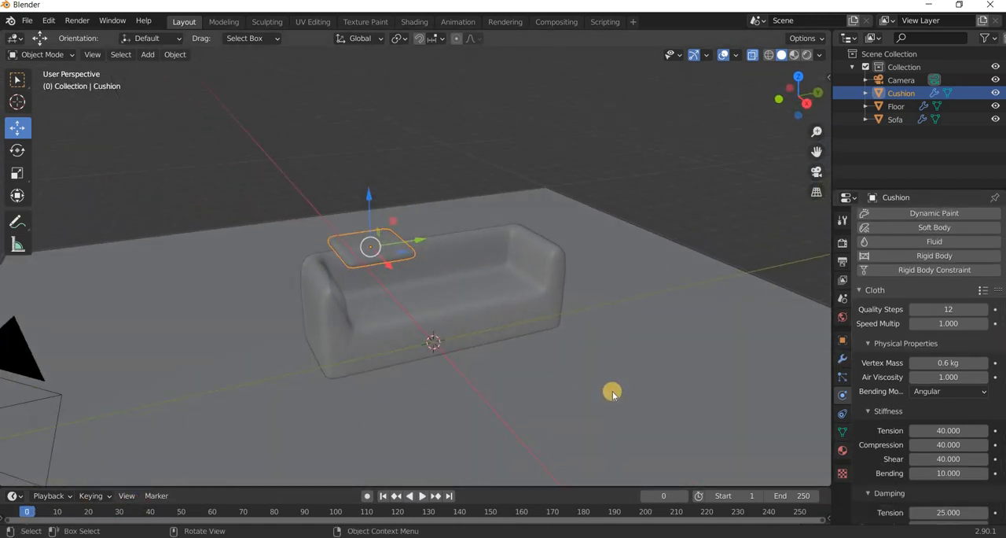
{"action": "scroll", "coordinate": [612, 393], "scroll_direction": "up", "scroll_amount": 3}
{"action": "scroll", "coordinate": [975, 364], "scroll_direction": "up", "scroll_amount": 2}
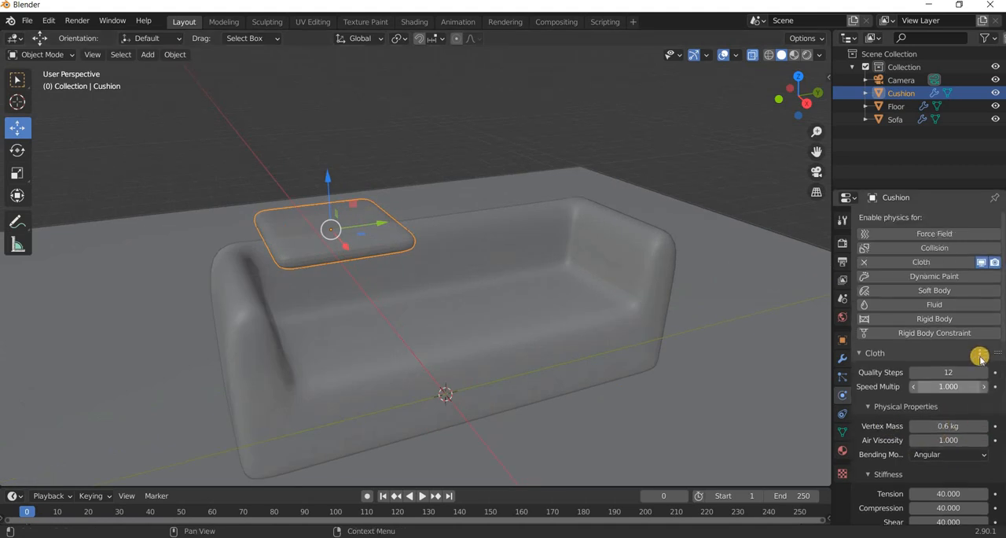
{"action": "left_click", "coordinate": [982, 355]}
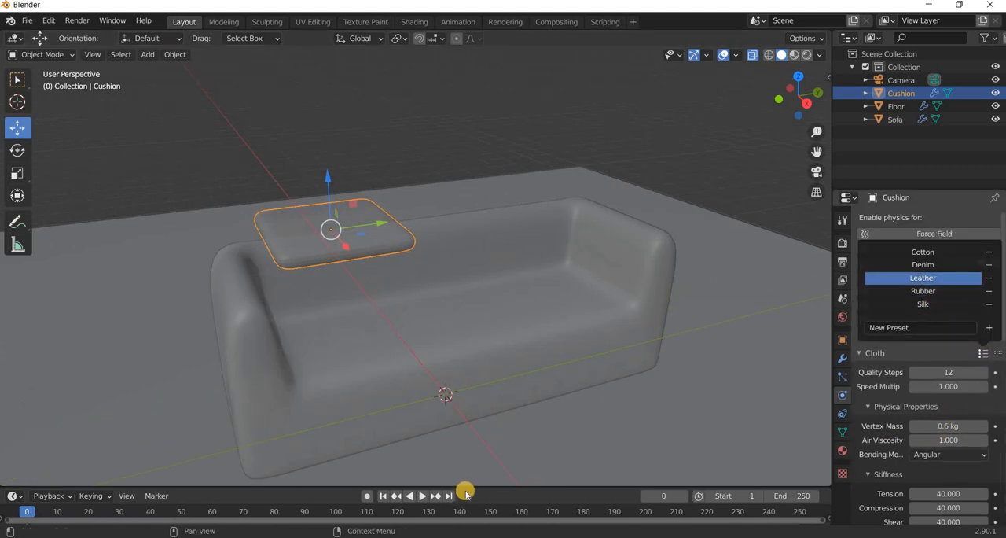
{"action": "left_click", "coordinate": [426, 496]}
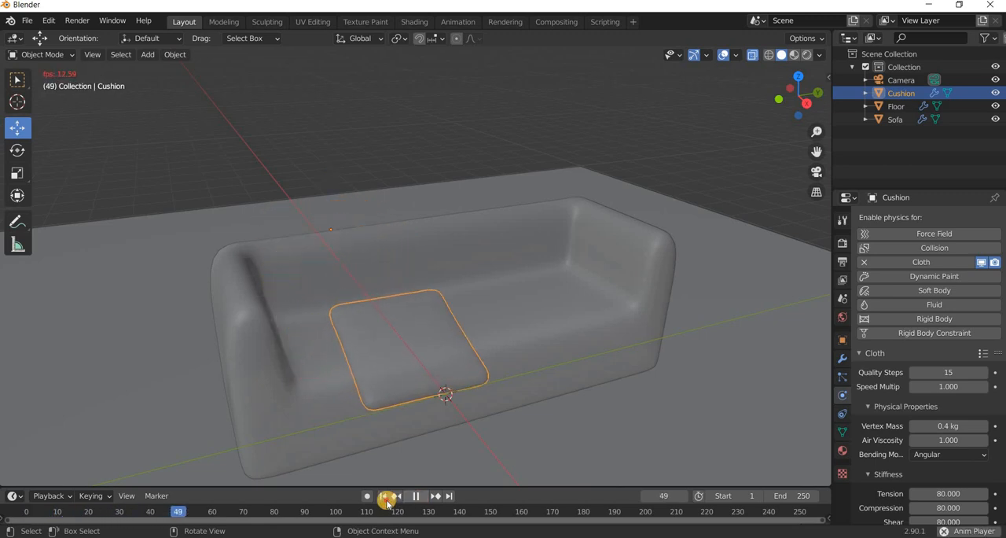
{"action": "key", "text": "space"}
{"action": "key", "text": "shift+Left"}
Move the cushion about 2.66 m along X in front of the sofa and lower it about 1.6 m.
{"action": "scroll", "coordinate": [451, 334], "scroll_direction": "down", "scroll_amount": 3}
{"action": "middle_click_drag", "start_coordinate": [412, 289], "coordinate": [433, 327]}
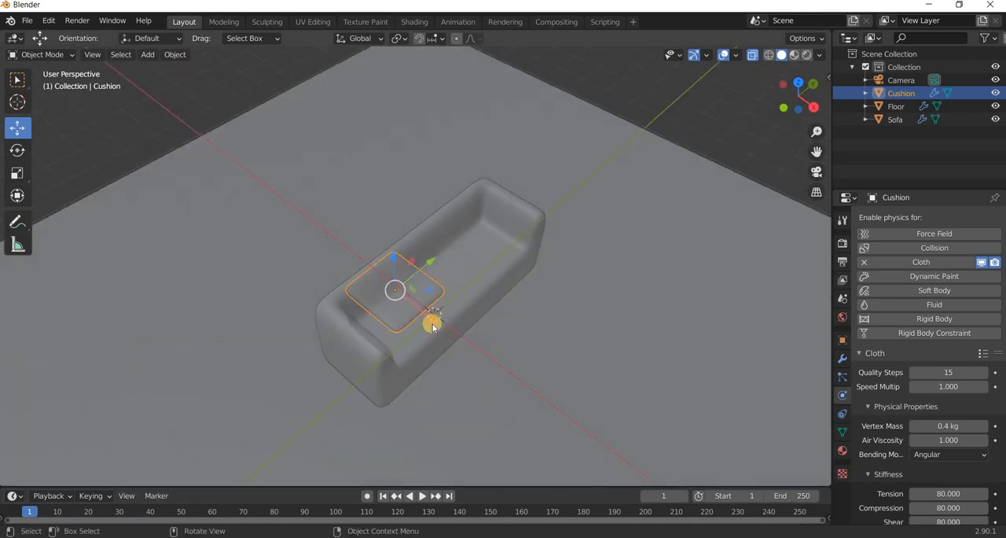
{"action": "key", "text": "g"}
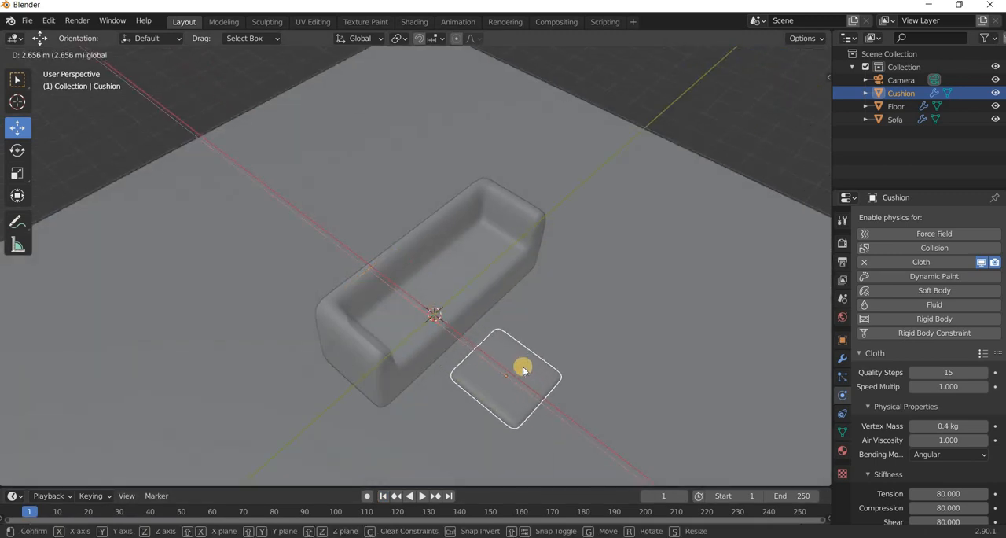
{"action": "left_click", "coordinate": [523, 370]}
{"action": "middle_click_drag", "start_coordinate": [523, 370], "coordinate": [500, 247]}
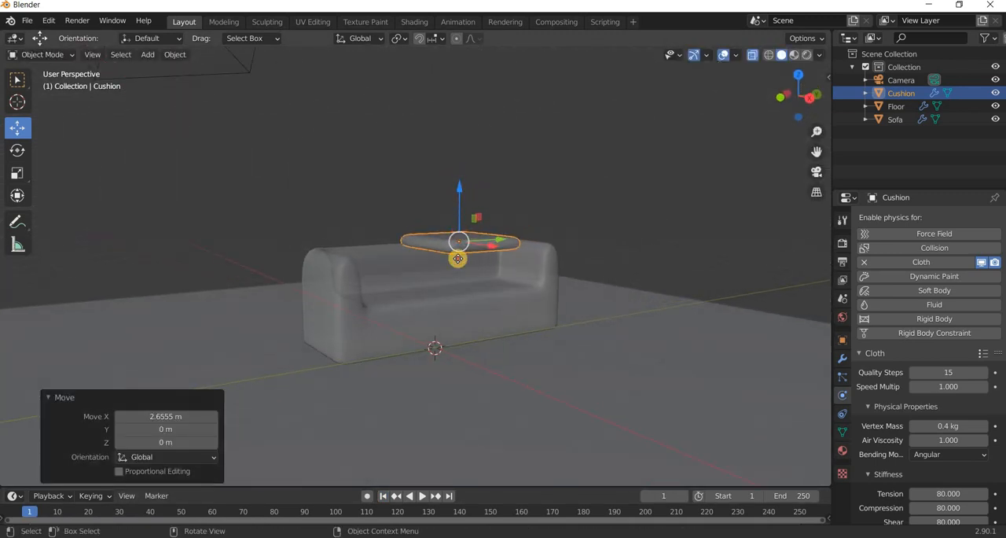
{"action": "key", "text": "g"}
{"action": "key", "text": "z"}
{"action": "left_click", "coordinate": [468, 428]}
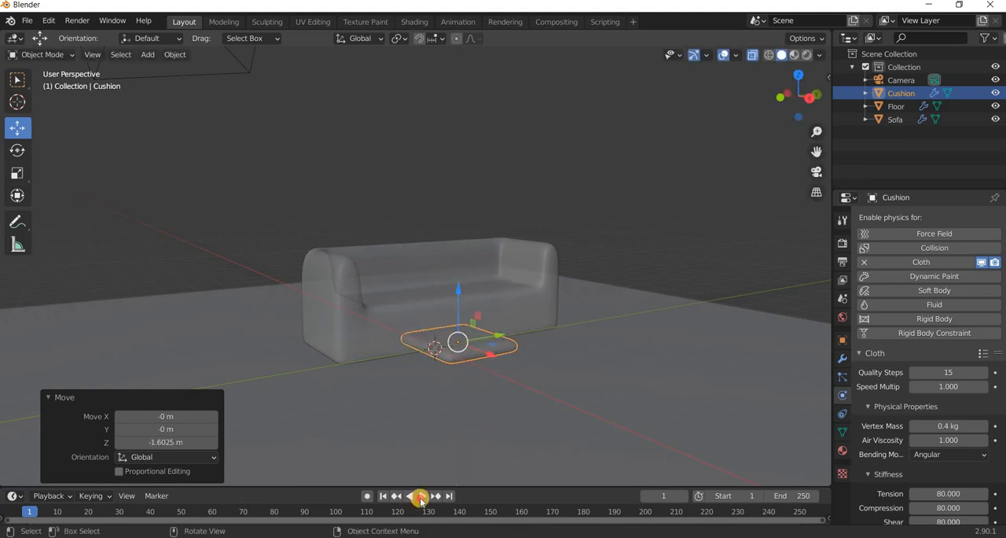
Run the simulation to about frame 47 and inspect the cushion against the floor from a low angle.
{"action": "left_click", "coordinate": [421, 496]}
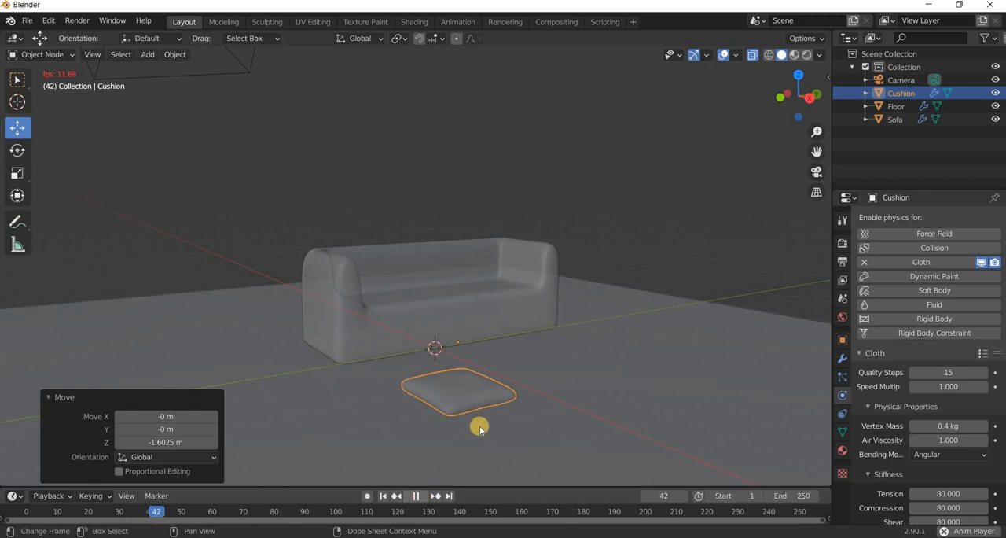
{"action": "key", "text": "space"}
{"action": "middle_click_drag", "start_coordinate": [500, 352], "coordinate": [506, 208], "text": "shift"}
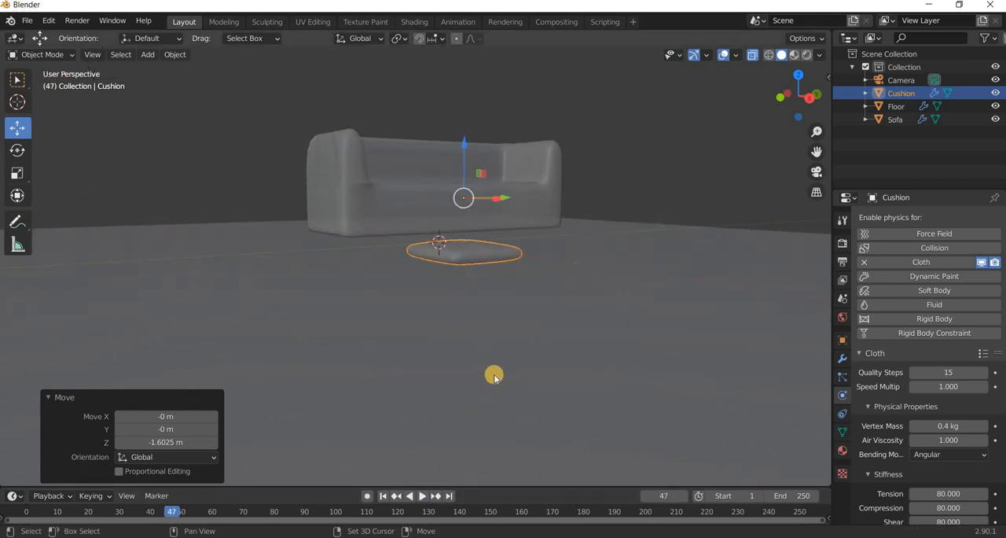
Scrub the cushion's cloth simulation to frame 22 and inspect its puffed shape from a low angle.
{"action": "mouse_move", "coordinate": [494, 375]}
{"action": "middle_mouse_down"}
{"action": "mouse_move", "coordinate": [514, 410]}
{"action": "mouse_move", "coordinate": [504, 392]}
{"action": "middle_mouse_up"}
{"action": "scroll", "coordinate": [512, 399], "scroll_direction": "up", "scroll_amount": 3}
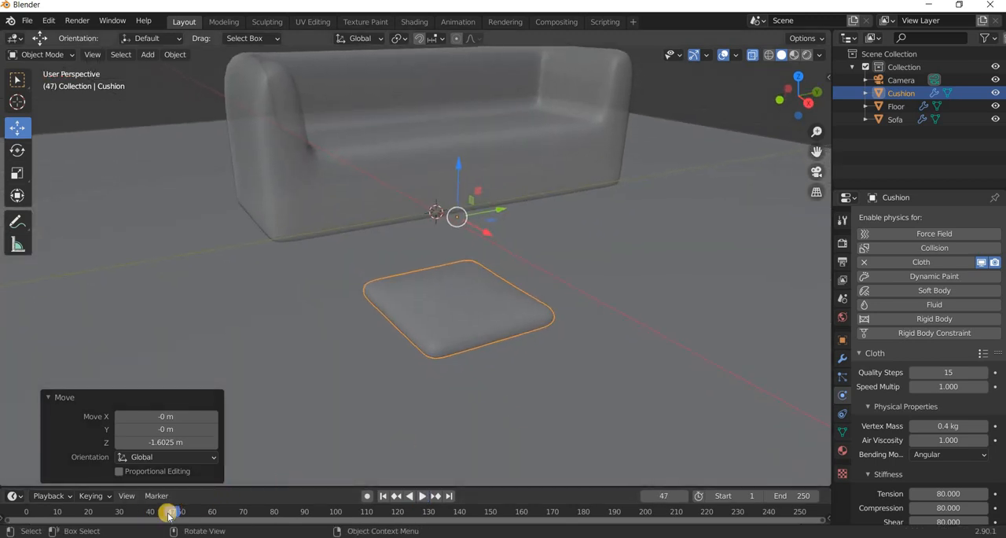
{"action": "left_click_drag", "start_coordinate": [168, 512], "coordinate": [91, 519]}
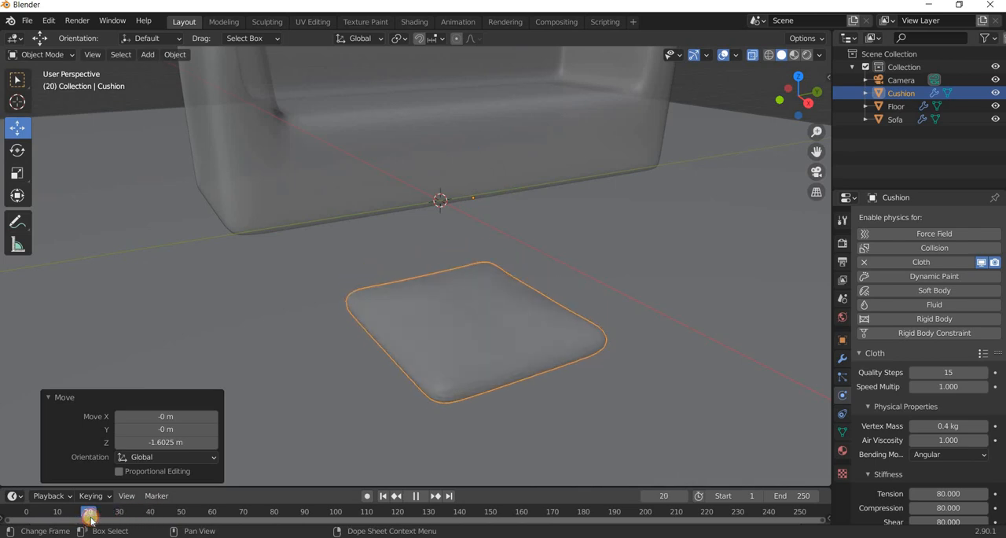
{"action": "middle_click_drag", "start_coordinate": [364, 421], "coordinate": [408, 434]}
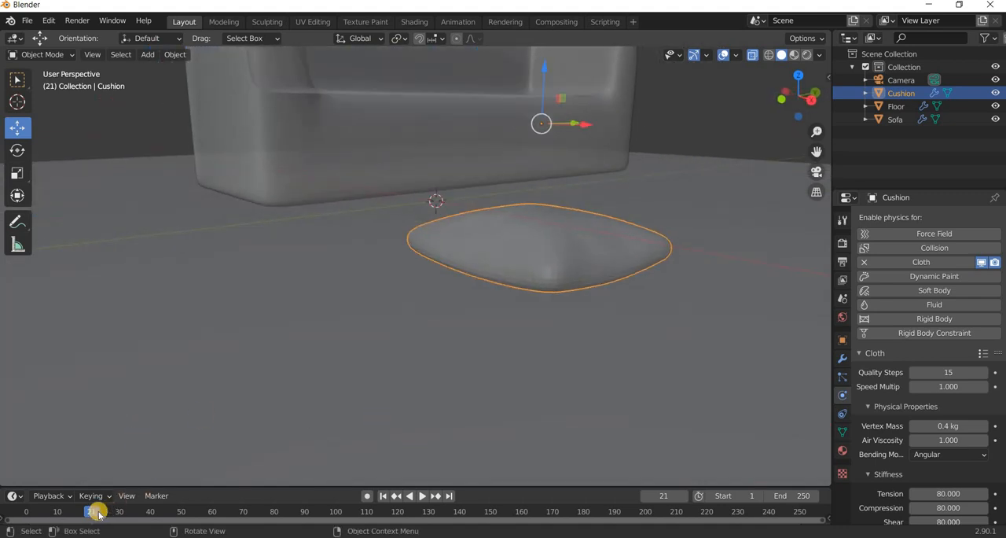
{"action": "mouse_move", "coordinate": [98, 515]}
{"action": "left_mouse_down"}
{"action": "mouse_move", "coordinate": [50, 511]}
{"action": "mouse_move", "coordinate": [128, 515]}
{"action": "mouse_move", "coordinate": [95, 513]}
{"action": "left_mouse_up"}
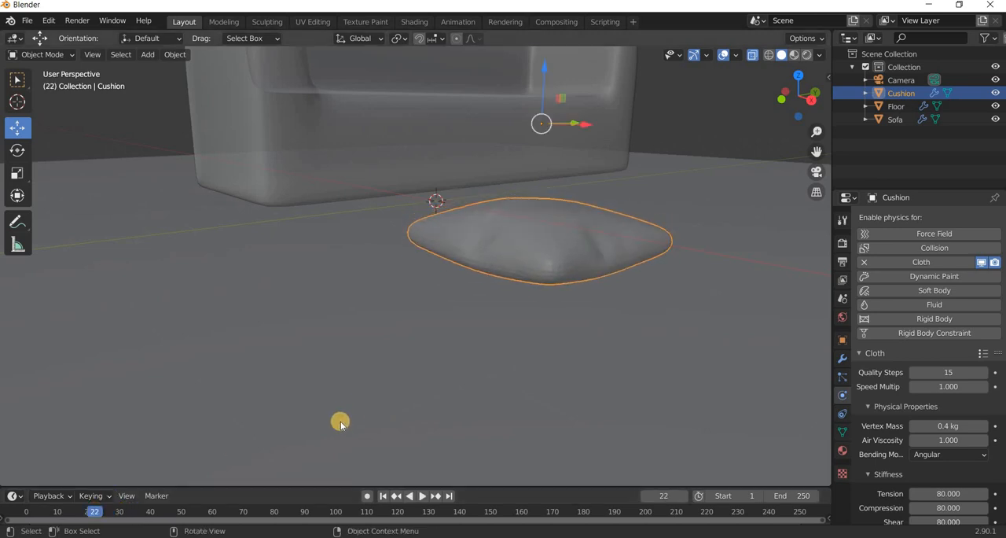
{"action": "middle_click_drag", "start_coordinate": [340, 420], "coordinate": [766, 267]}
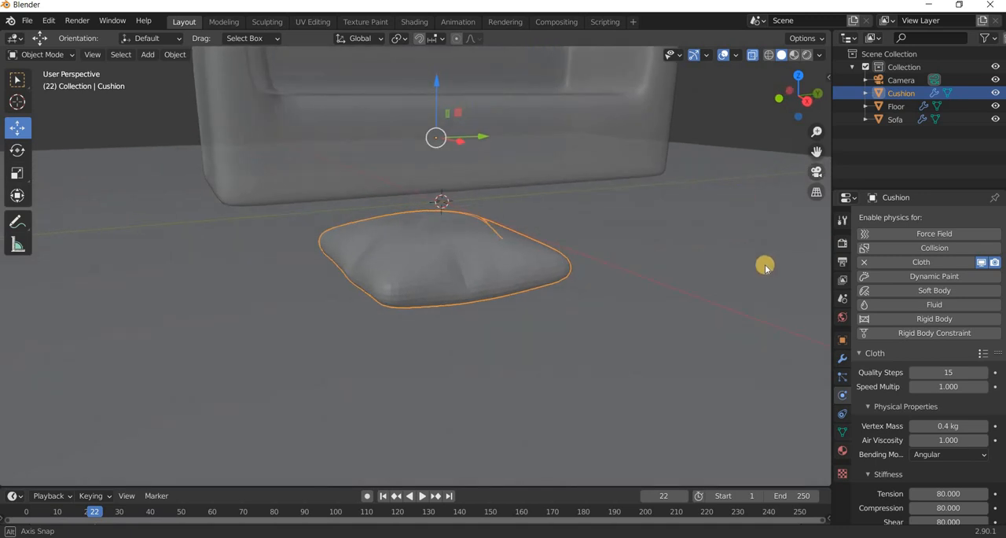
Apply the Subdivision modifier and the Cloth modifier on the cushion at frame 22.
{"action": "left_click", "coordinate": [846, 356]}
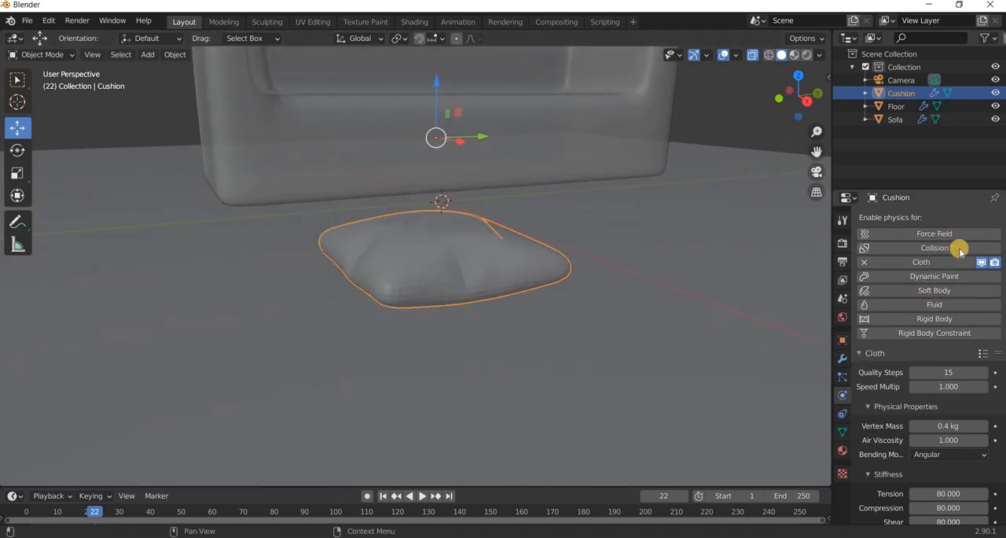
{"action": "left_click", "coordinate": [969, 242]}
{"action": "left_click", "coordinate": [929, 257]}
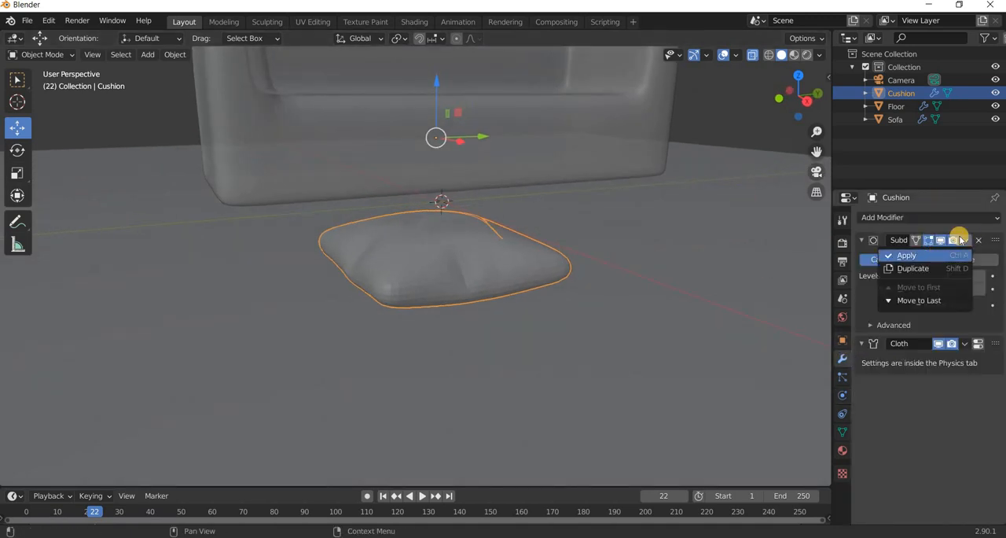
{"action": "left_click", "coordinate": [965, 240]}
{"action": "left_click", "coordinate": [918, 256]}
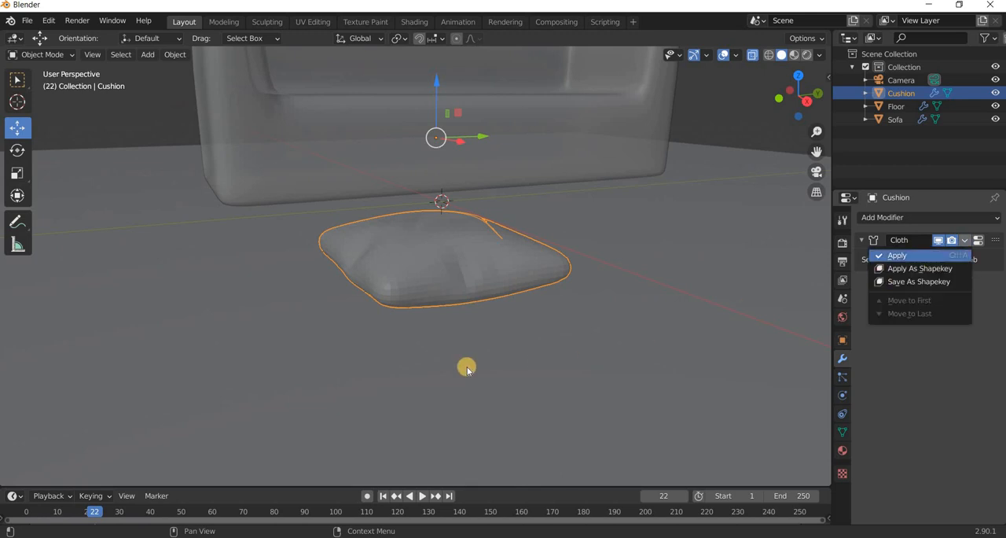
Shade the cushion smooth and set its origin to its geometry.
{"action": "left_click", "coordinate": [176, 56]}
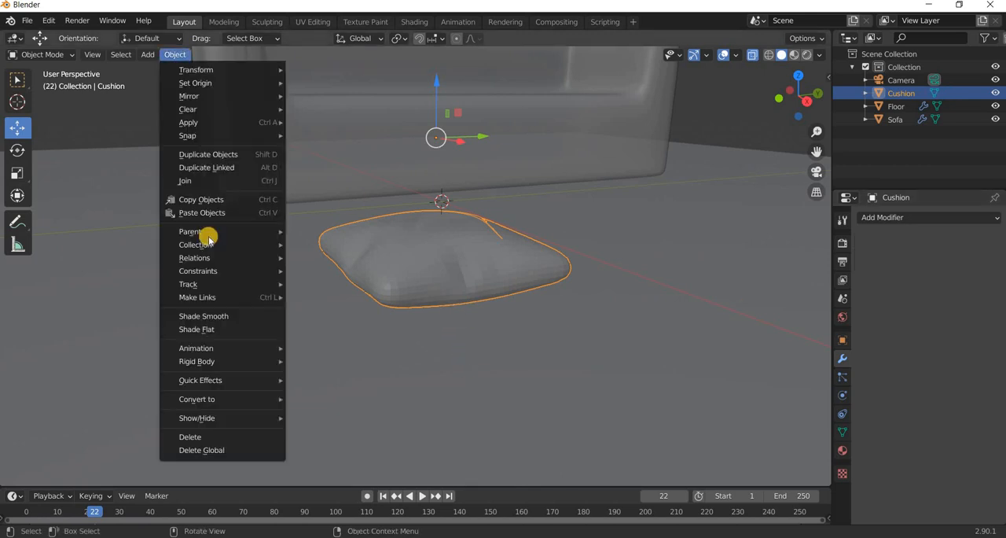
{"action": "left_click", "coordinate": [227, 317]}
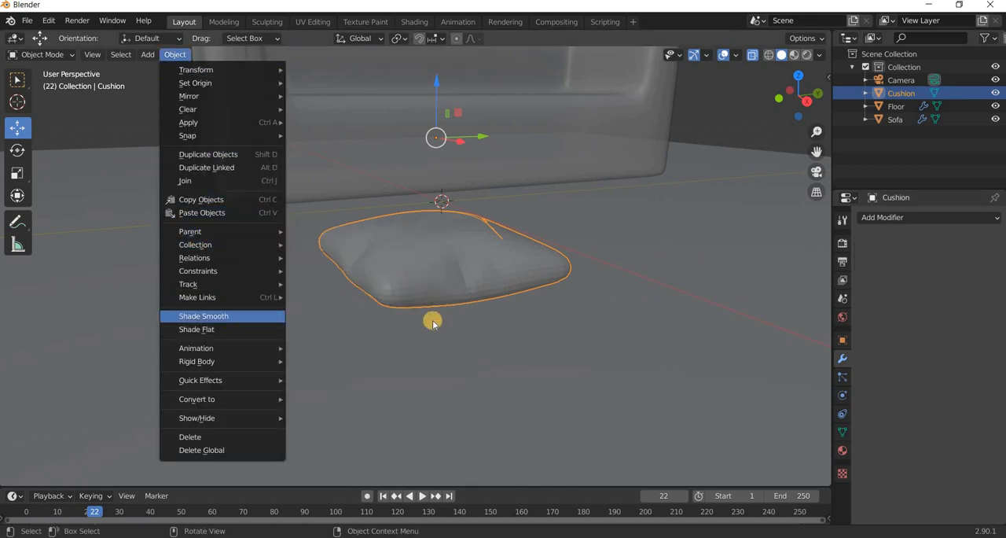
{"action": "mouse_move", "coordinate": [433, 377]}
{"action": "middle_mouse_down"}
{"action": "mouse_move", "coordinate": [433, 359]}
{"action": "mouse_move", "coordinate": [443, 386]}
{"action": "middle_mouse_up"}
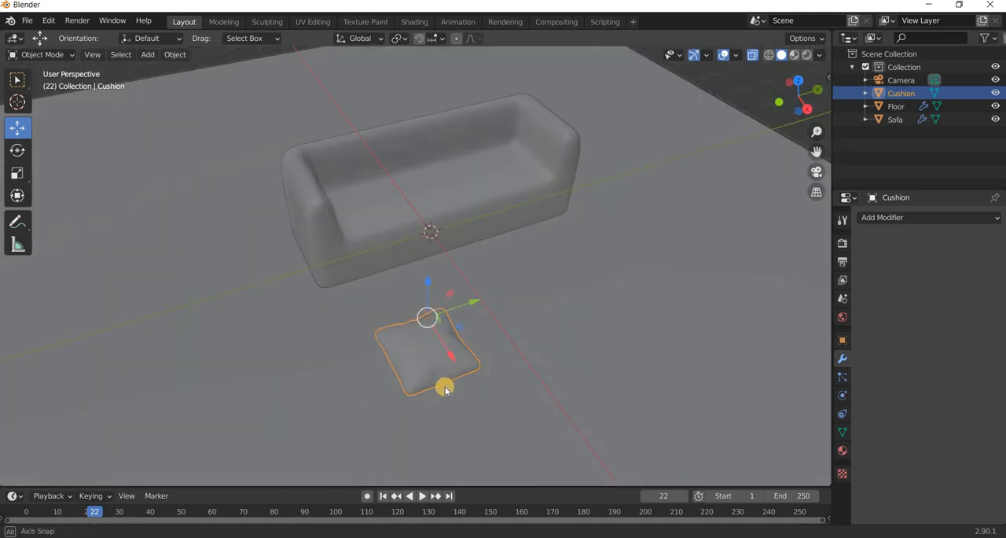
{"action": "left_click", "coordinate": [174, 55]}
{"action": "mouse_move", "coordinate": [197, 83]}
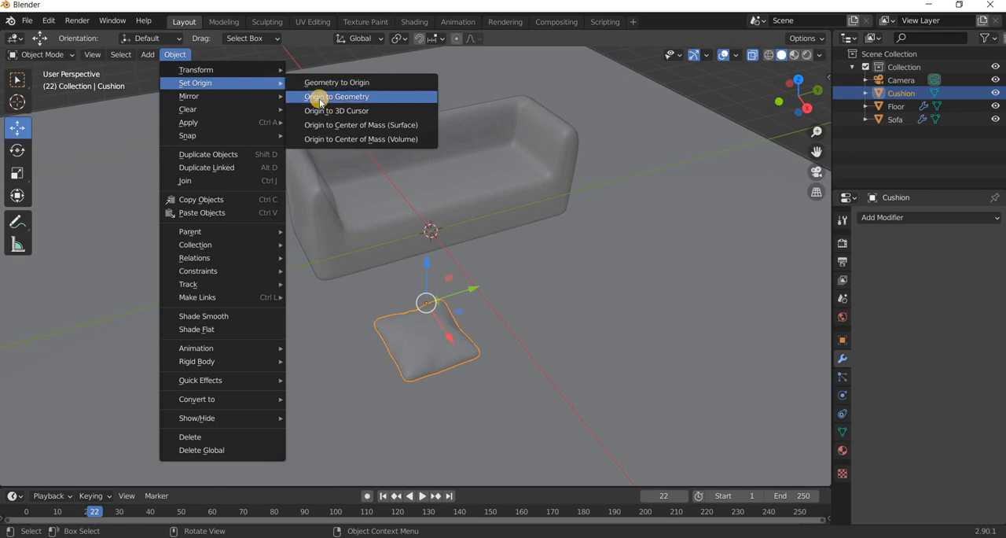
{"action": "left_click", "coordinate": [320, 98]}
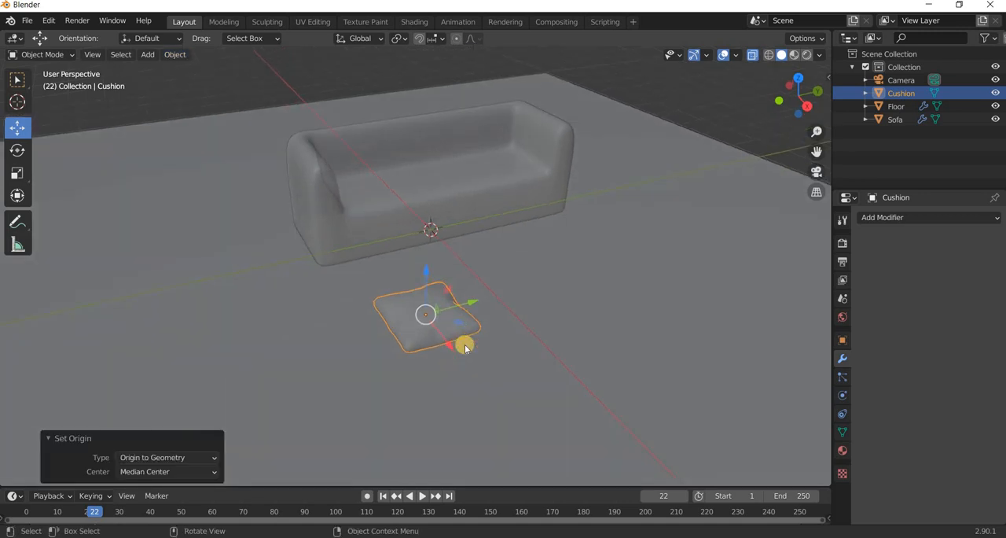
In top view, move the cushion about -2.73 m along X over the sofa seat.
{"action": "key", "text": "KP_7"}
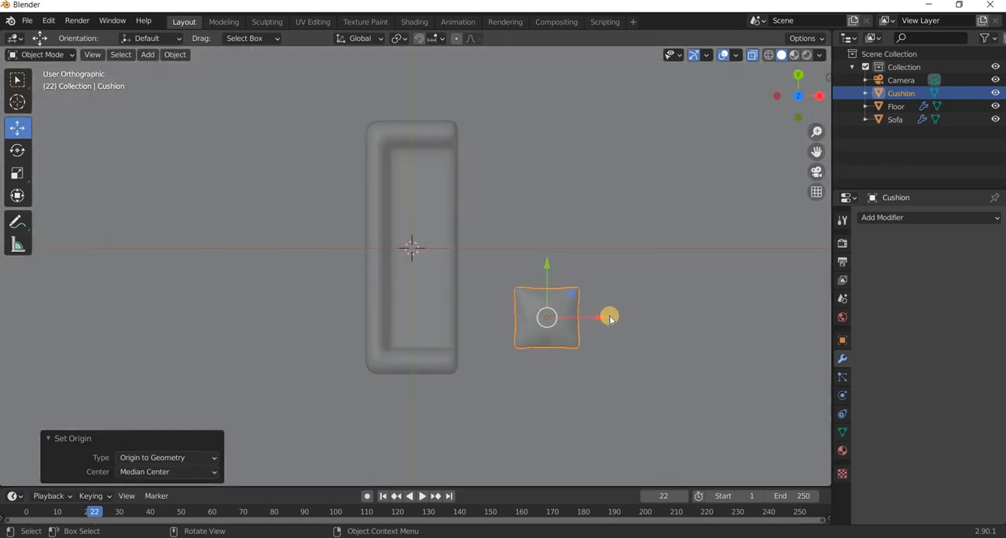
{"action": "key", "text": "g"}
{"action": "key", "text": "x"}
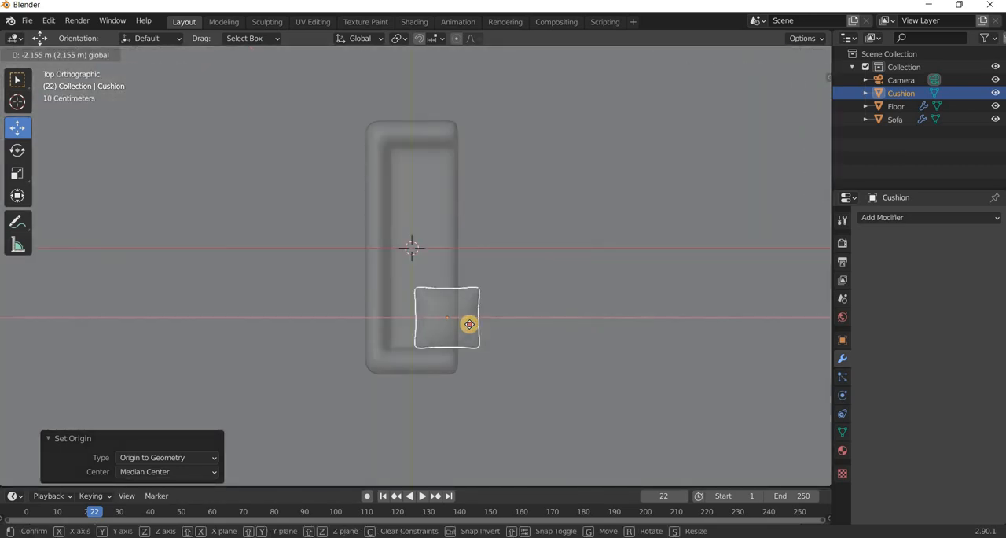
{"action": "left_click", "coordinate": [380, 317]}
In right view, raise the cushion about 1.2 m along Z so it rests on the sofa seat.
{"action": "middle_click_drag", "start_coordinate": [380, 317], "coordinate": [372, 298]}
{"action": "key", "text": "KP_3"}
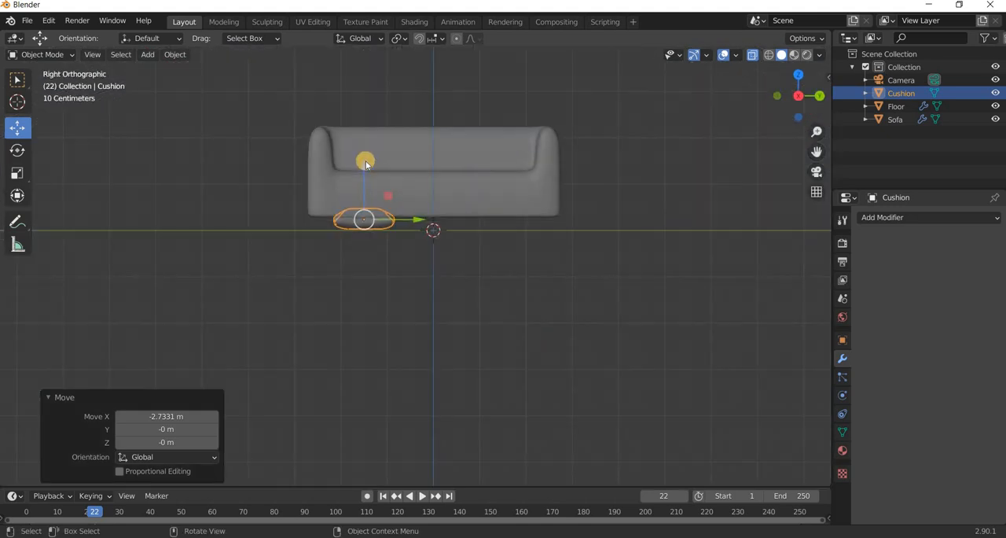
{"action": "middle_click_drag", "start_coordinate": [422, 288], "coordinate": [466, 381], "text": "shift"}
{"action": "scroll", "coordinate": [405, 313], "scroll_direction": "up", "scroll_amount": 4}
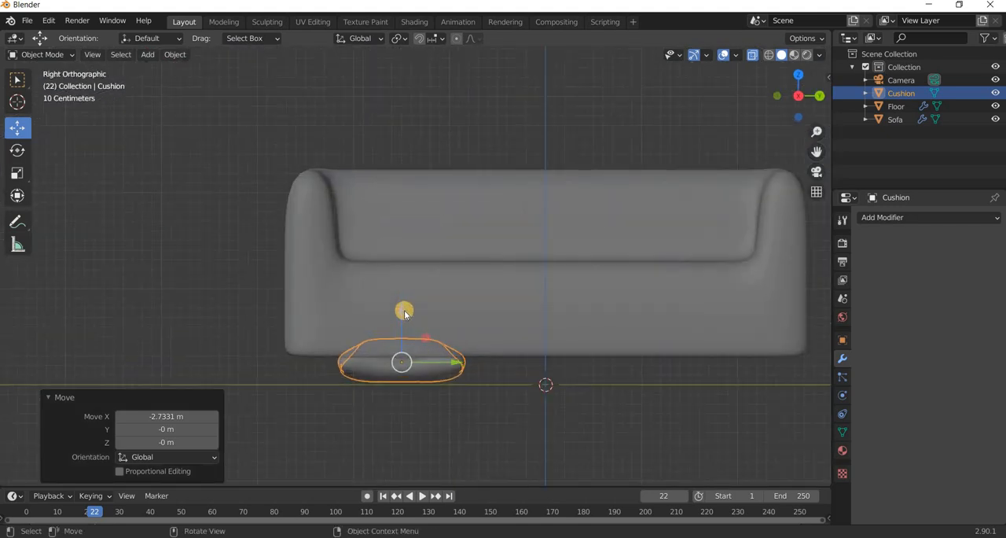
{"action": "key", "text": "g"}
{"action": "key", "text": "z"}
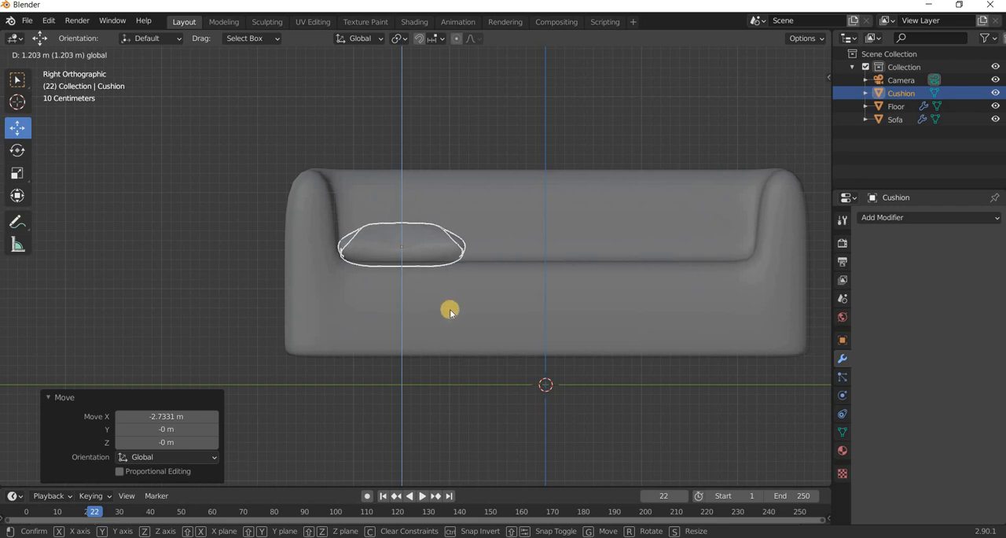
{"action": "left_click", "coordinate": [449, 308]}
Open the cushion's mesh in Edit Mode and turn off X-ray so only its front edges show.
{"action": "middle_click_drag", "start_coordinate": [449, 307], "coordinate": [456, 313]}
{"action": "scroll", "coordinate": [407, 342], "scroll_direction": "up", "scroll_amount": 3}
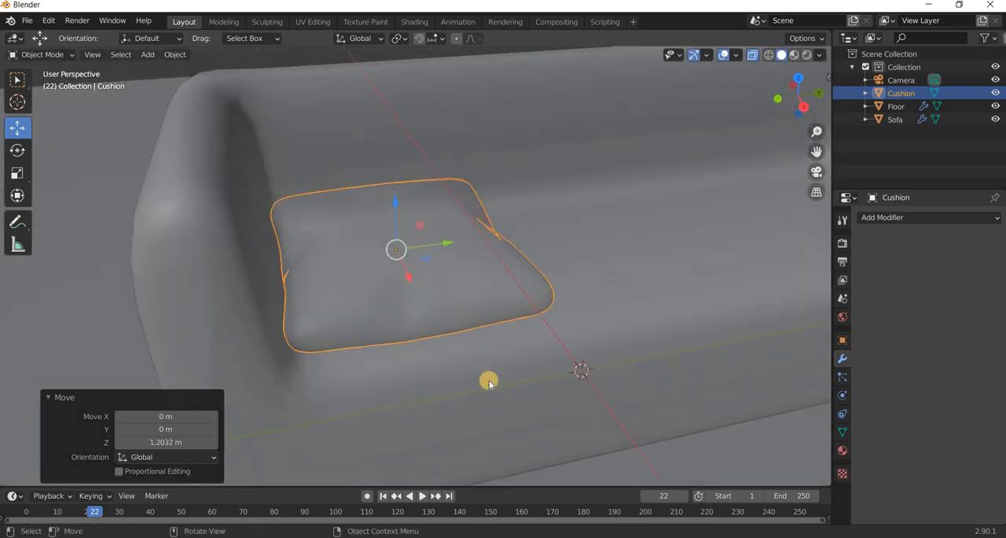
{"action": "middle_click_drag", "start_coordinate": [489, 383], "coordinate": [417, 285]}
{"action": "scroll", "coordinate": [423, 283], "scroll_direction": "up", "scroll_amount": 4}
{"action": "left_click", "coordinate": [423, 281]}
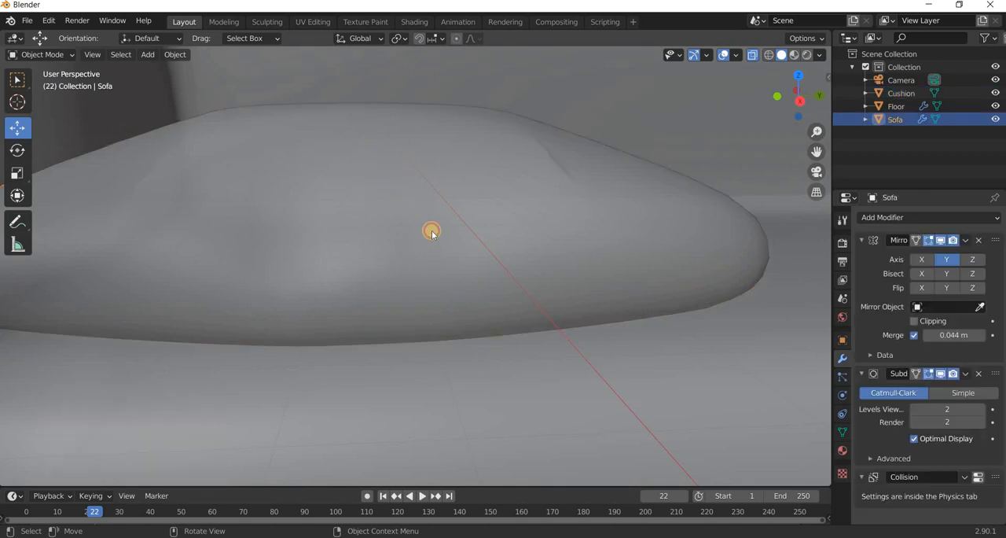
{"action": "left_click", "coordinate": [432, 231]}
{"action": "left_click", "coordinate": [923, 93]}
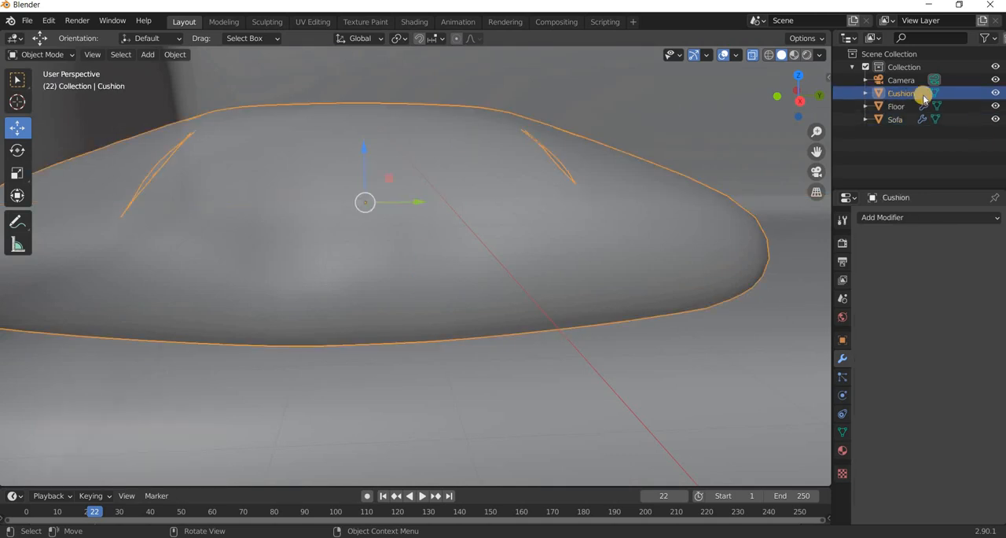
{"action": "key", "text": "Tab"}
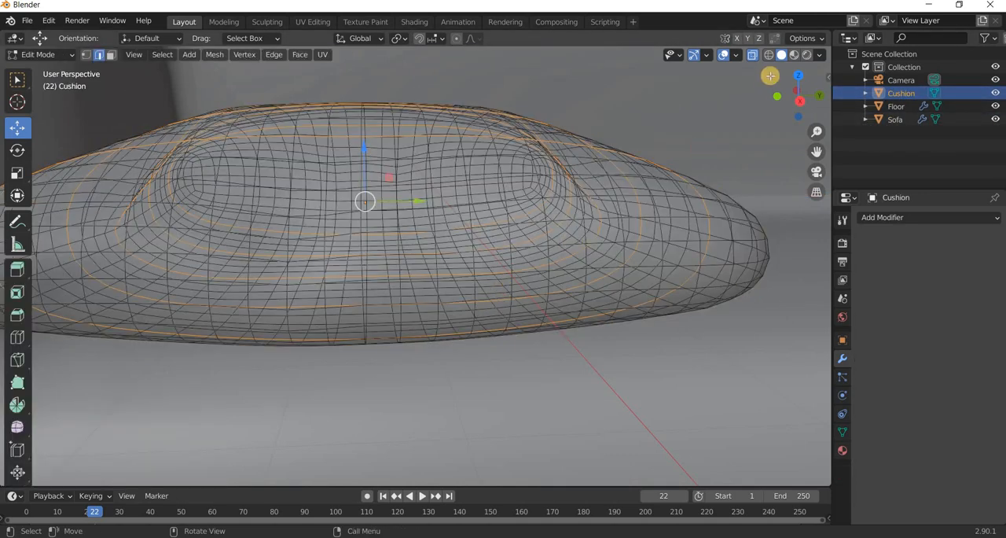
{"action": "key", "text": "alt+z"}
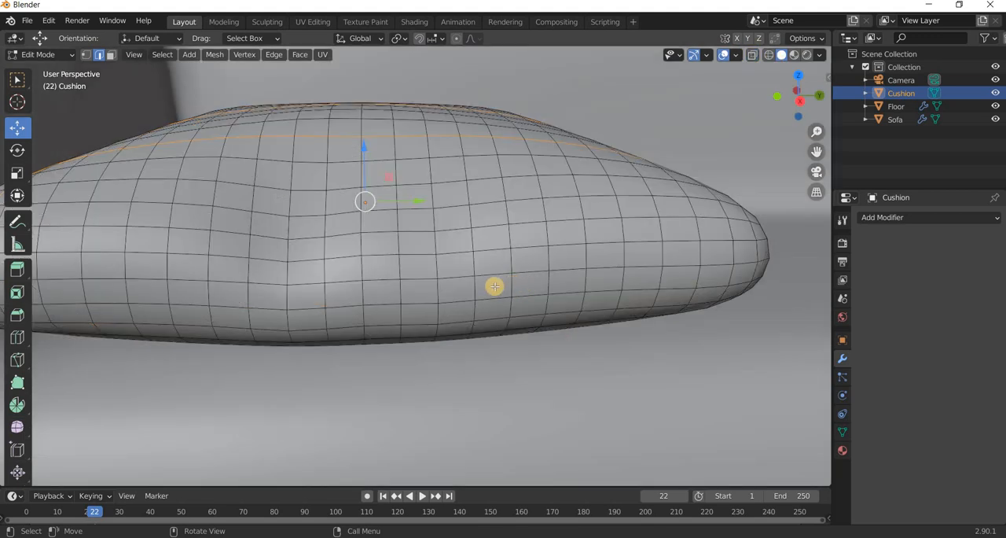
Add loop cuts close to both sides of the upper and lower seam edges around the cushion's side.
{"action": "middle_click_drag", "start_coordinate": [494, 285], "coordinate": [359, 263]}
{"action": "scroll", "coordinate": [445, 304], "scroll_direction": "down", "scroll_amount": 2}
{"action": "scroll", "coordinate": [359, 262], "scroll_direction": "up", "scroll_amount": 3}
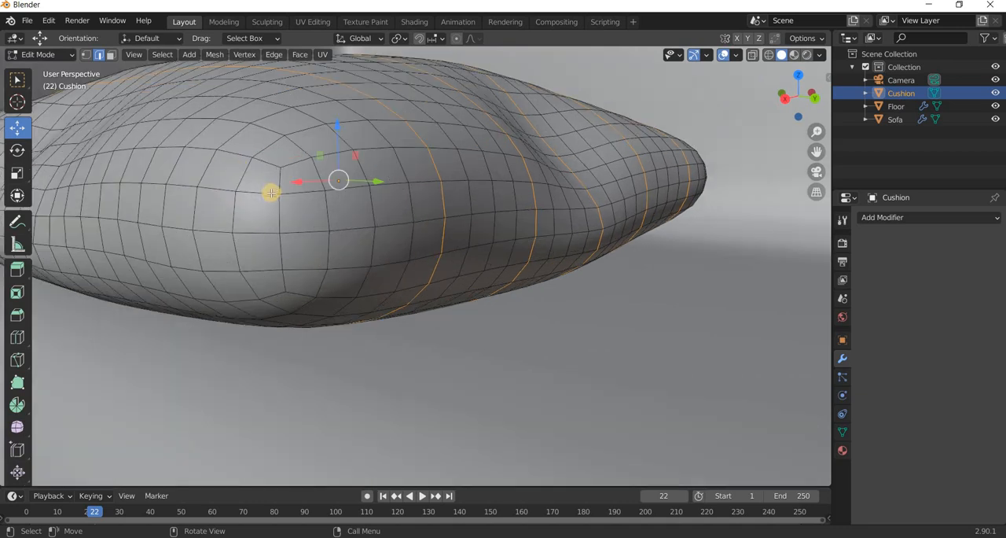
{"action": "middle_click_drag", "start_coordinate": [281, 193], "coordinate": [349, 181]}
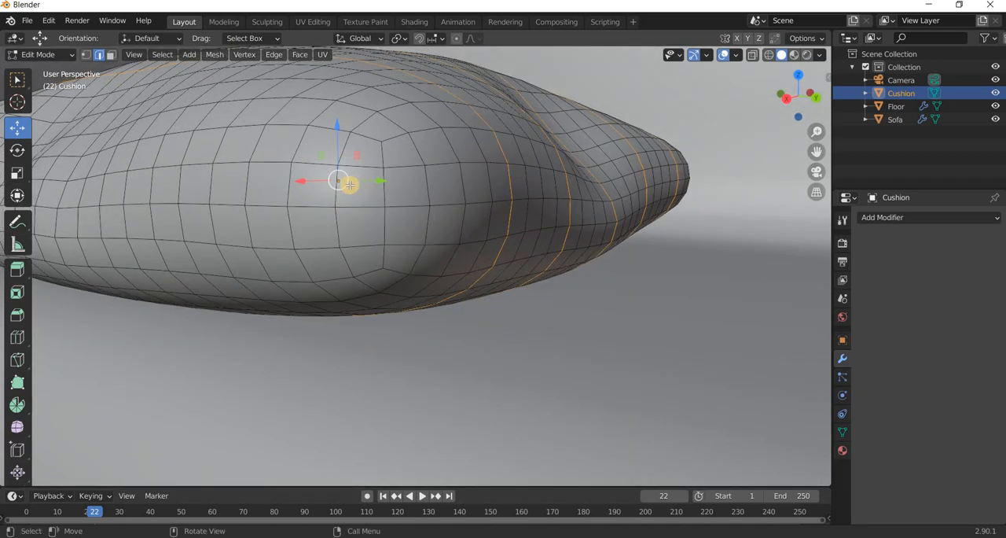
{"action": "left_click", "coordinate": [17, 337]}
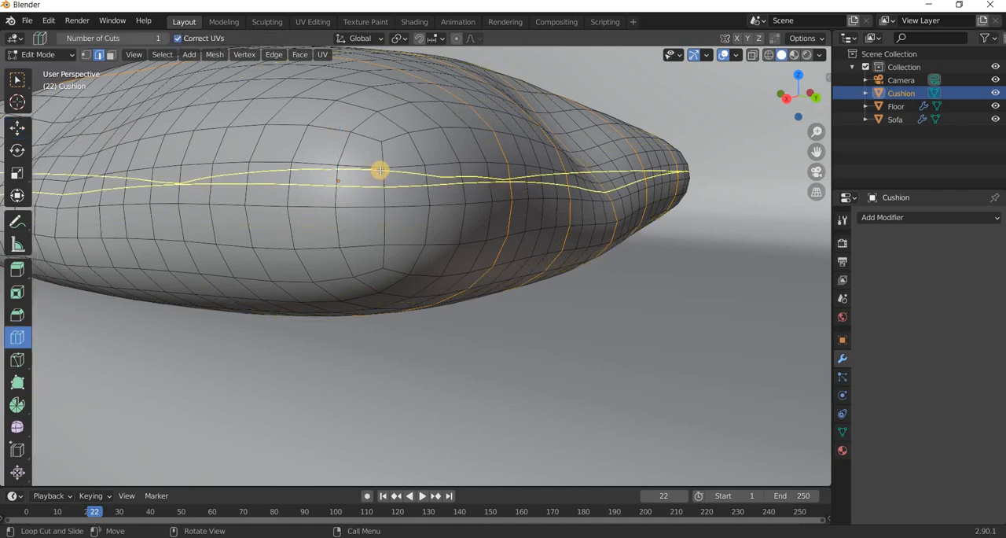
{"action": "left_click_drag", "start_coordinate": [388, 160], "coordinate": [392, 157]}
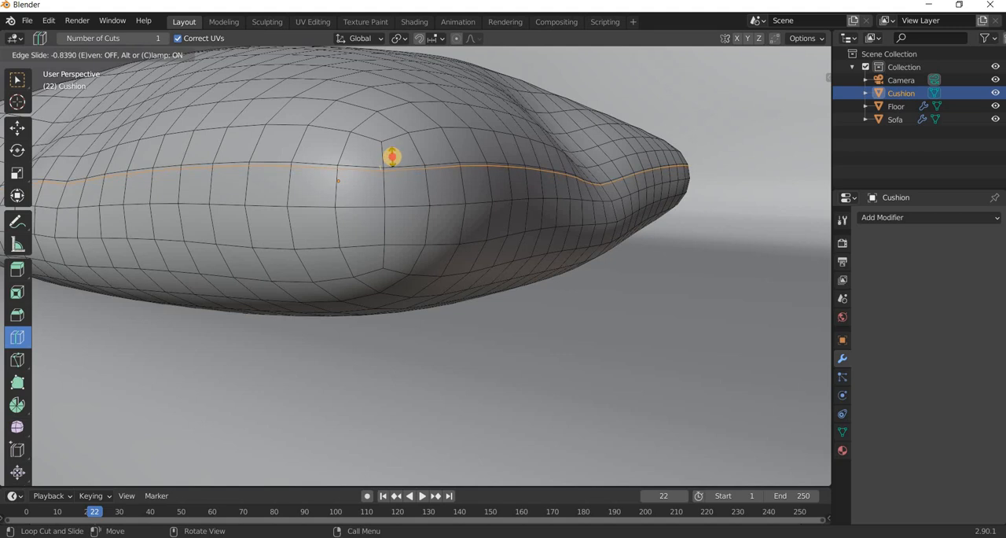
{"action": "left_click_drag", "start_coordinate": [390, 155], "coordinate": [383, 254]}
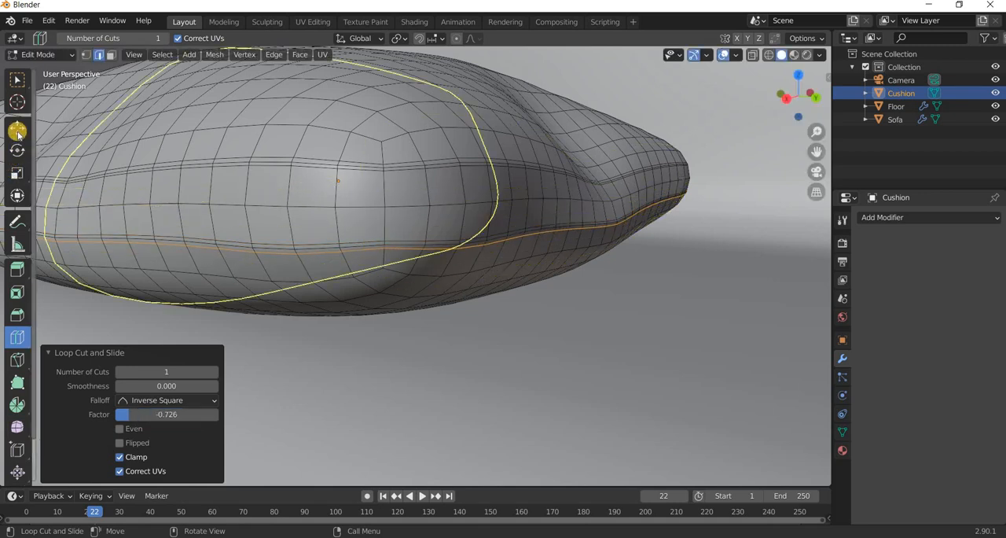
Select the middle edge loop of the upper seam and scale it to about 0.973 to form a groove.
{"action": "left_click", "coordinate": [17, 126]}
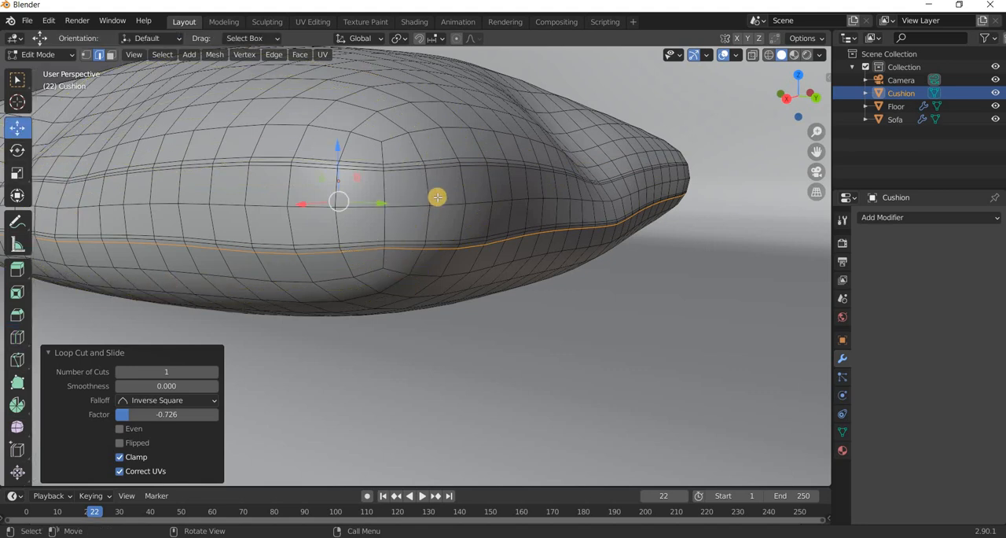
{"action": "left_click", "coordinate": [405, 166], "text": "alt"}
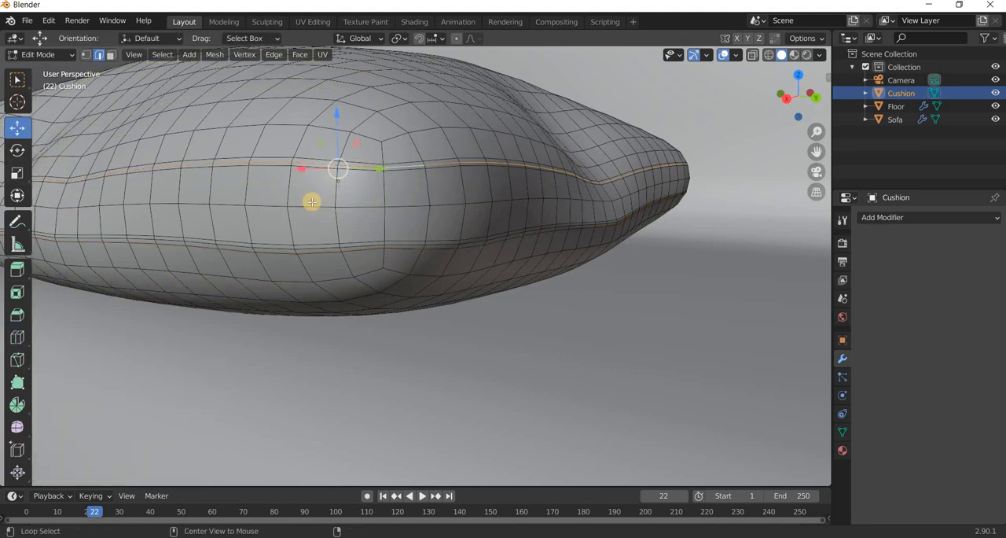
{"action": "left_click", "coordinate": [19, 175]}
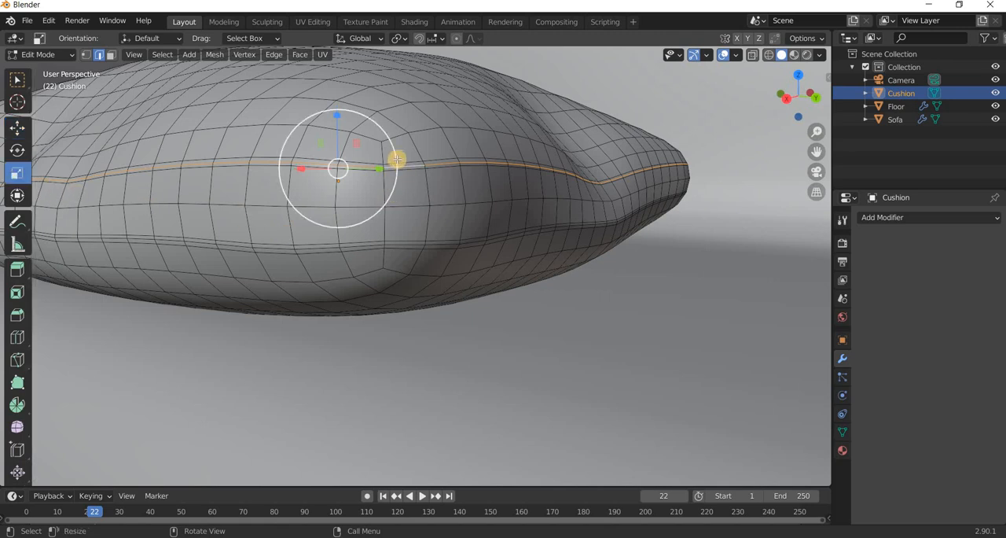
{"action": "left_click_drag", "start_coordinate": [394, 158], "coordinate": [393, 160]}
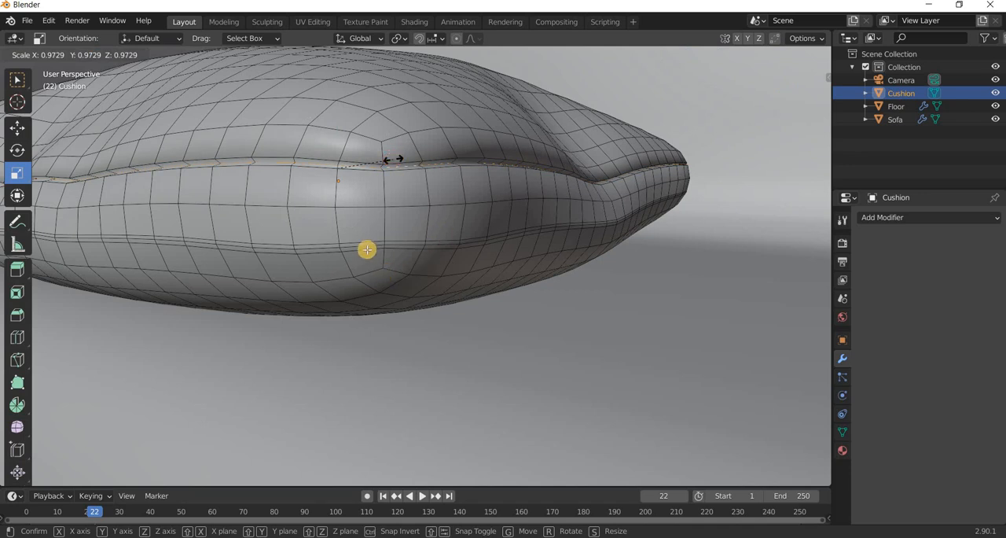
Select the middle edge loop of the lower seam, scale it to about 0.995 and clear the selection.
{"action": "left_click", "coordinate": [368, 243], "text": "alt"}
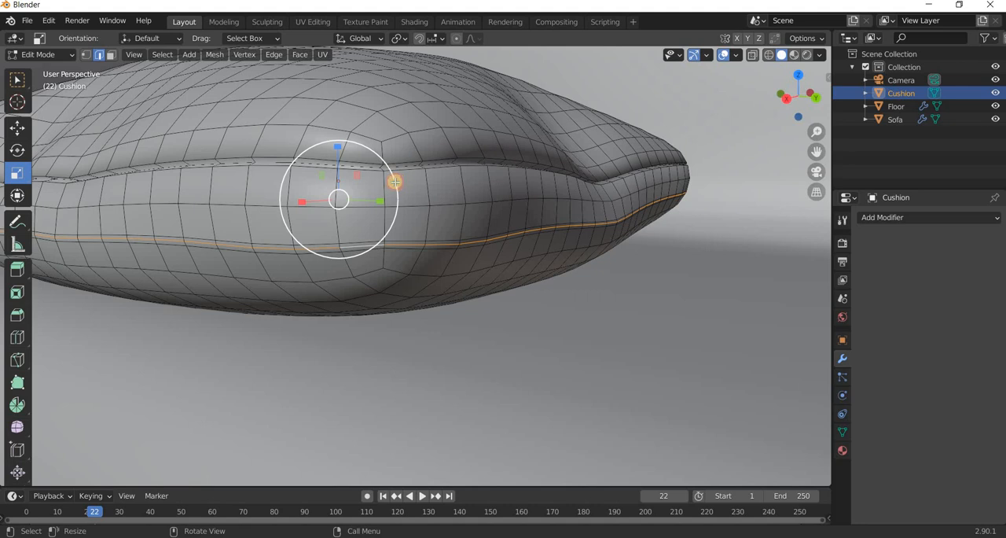
{"action": "left_click_drag", "start_coordinate": [390, 182], "coordinate": [395, 182]}
{"action": "scroll", "coordinate": [507, 311], "scroll_direction": "down", "scroll_amount": 3}
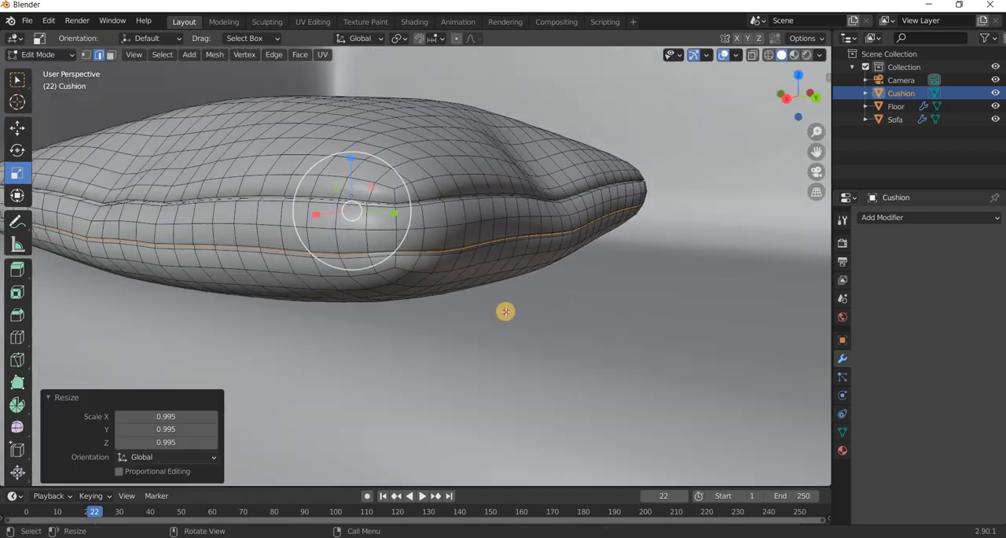
{"action": "left_click", "coordinate": [505, 322]}
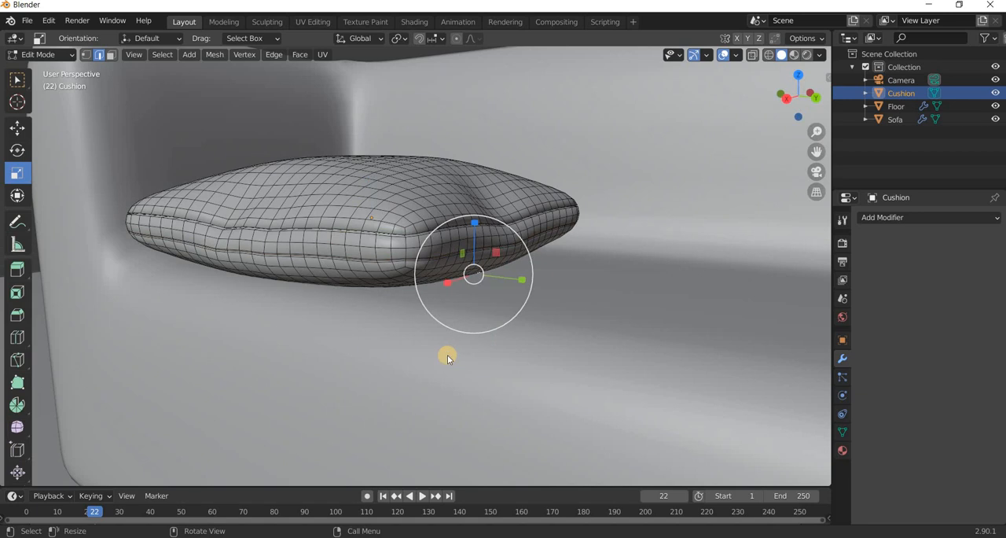
Leave Edit Mode and examine the cushion's seam grooves in smooth shading up close.
{"action": "key", "text": "Tab"}
{"action": "scroll", "coordinate": [409, 343], "scroll_direction": "down", "scroll_amount": 2}
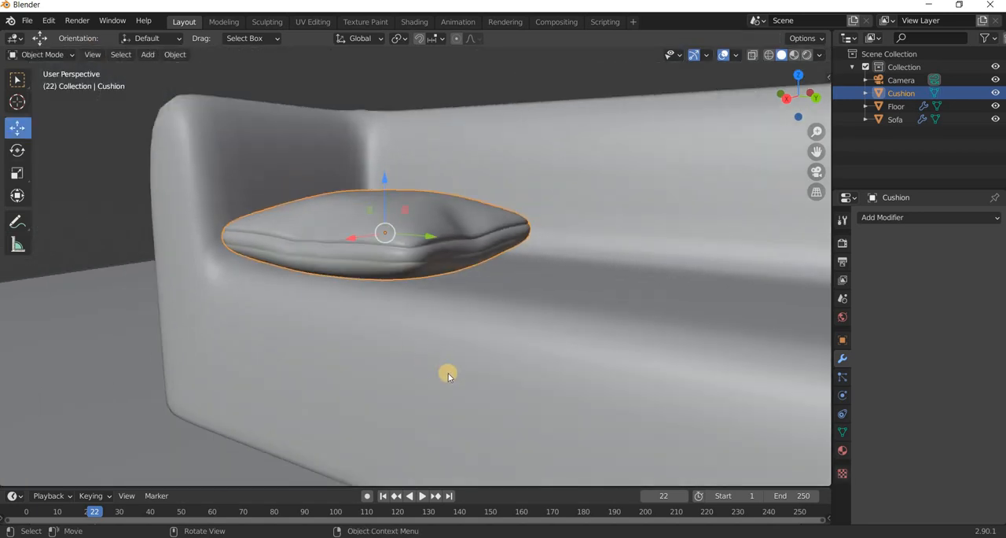
{"action": "middle_click_drag", "start_coordinate": [449, 373], "coordinate": [456, 289]}
{"action": "scroll", "coordinate": [451, 315], "scroll_direction": "up", "scroll_amount": 6}
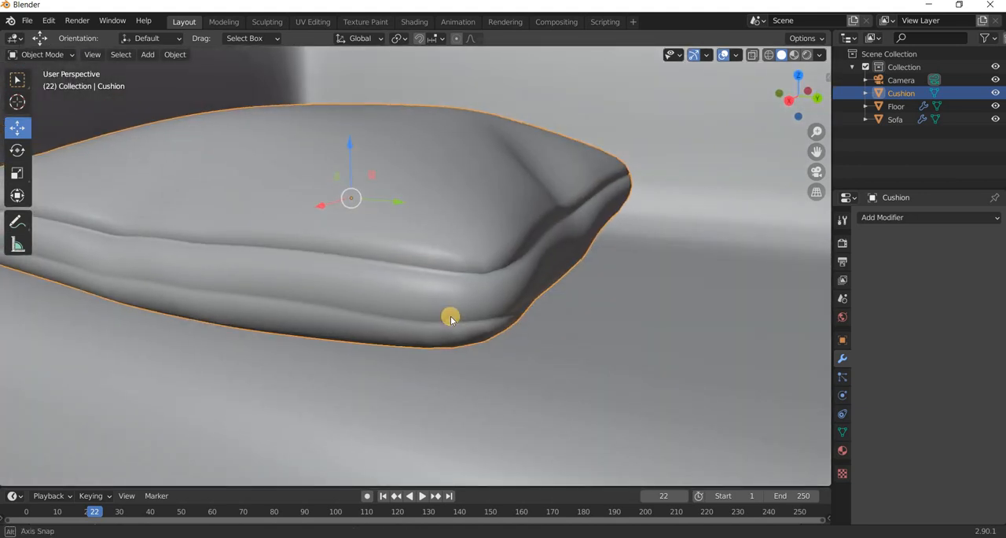
Reopen the cushion's mesh in Edit Mode and undo the seam grooves together with their loop cuts.
{"action": "key", "text": "Tab"}
{"action": "left_click", "coordinate": [450, 315], "text": "alt"}
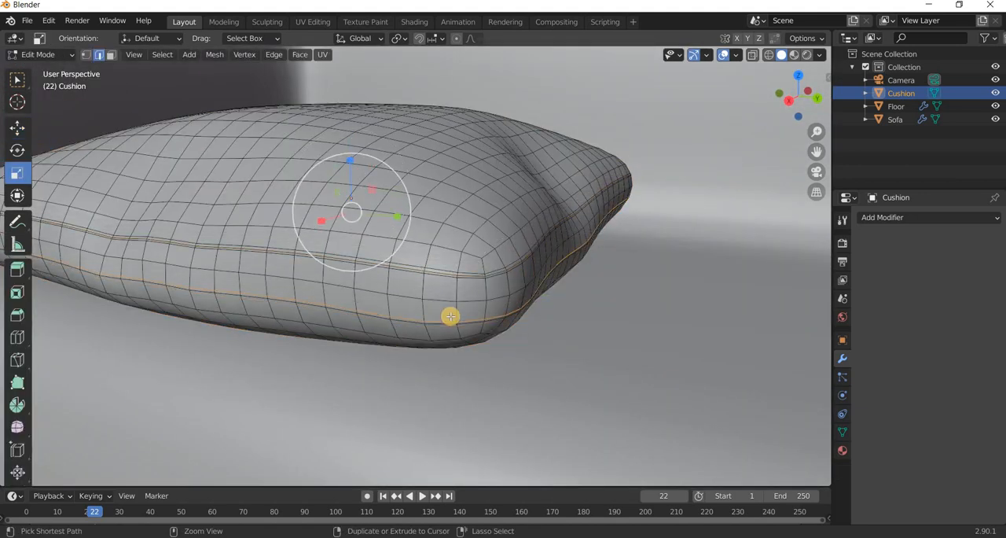
{"action": "key", "text": "ctrl+z"}
{"action": "key", "text": "ctrl+z"}
{"action": "key", "text": "ctrl+z"}
{"action": "scroll", "coordinate": [451, 316], "scroll_direction": "up", "scroll_amount": 2}
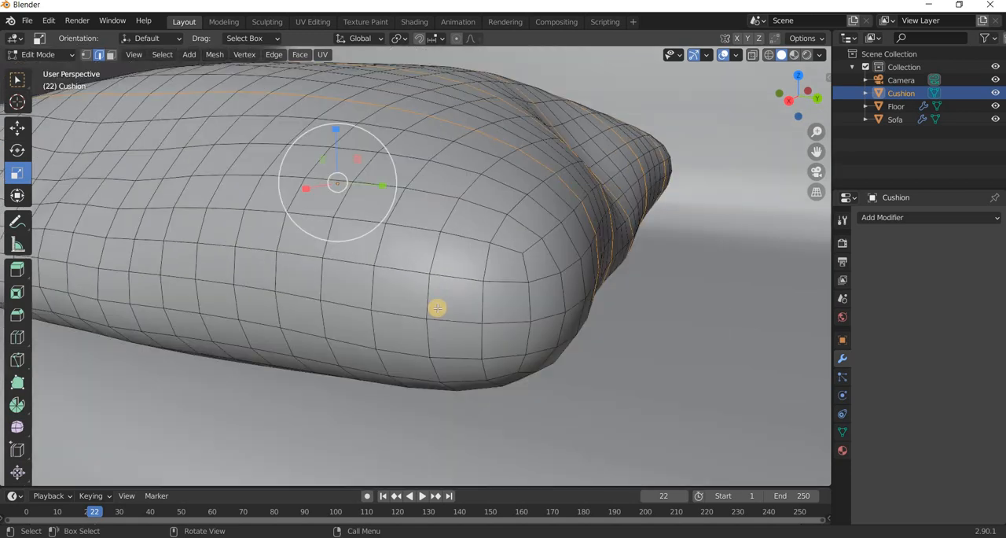
Cut new edge loops tightly above and below the cushion's upper and lower seam edges, sliding each about 0.85 toward the seam.
{"action": "middle_click_drag", "start_coordinate": [438, 308], "coordinate": [51, 243]}
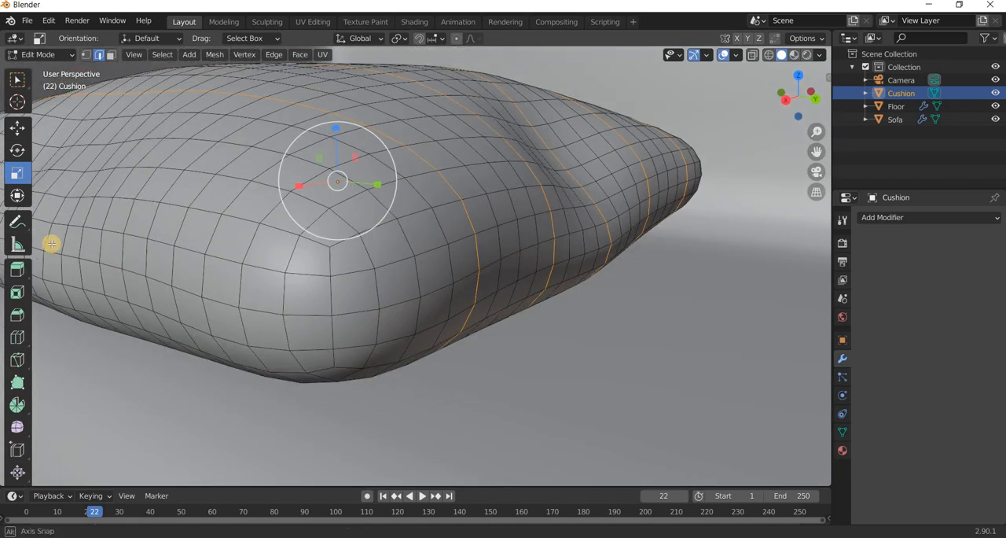
{"action": "left_click", "coordinate": [18, 336]}
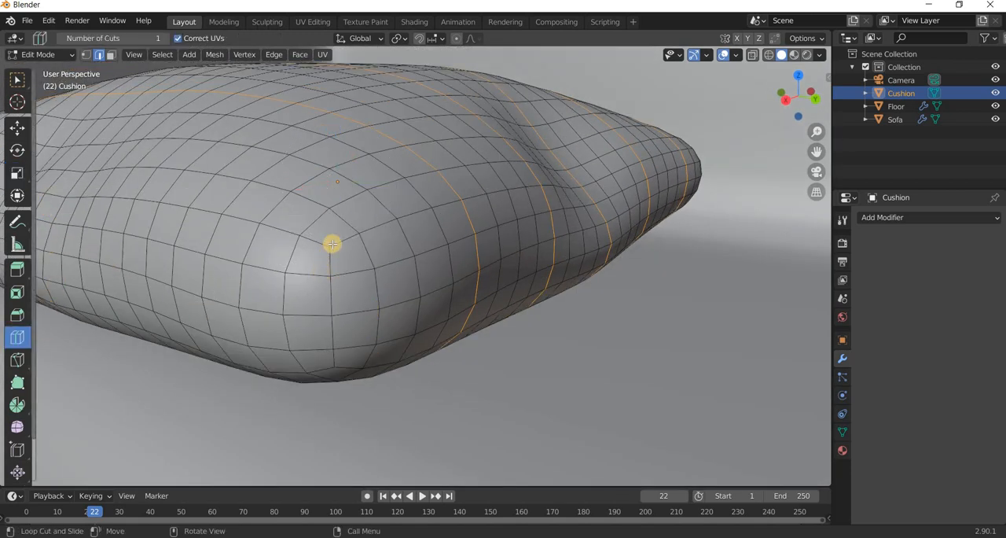
{"action": "mouse_move", "coordinate": [335, 243]}
{"action": "left_mouse_down"}
{"action": "mouse_move", "coordinate": [332, 258]}
{"action": "mouse_move", "coordinate": [338, 240]}
{"action": "mouse_move", "coordinate": [339, 250]}
{"action": "left_mouse_up"}
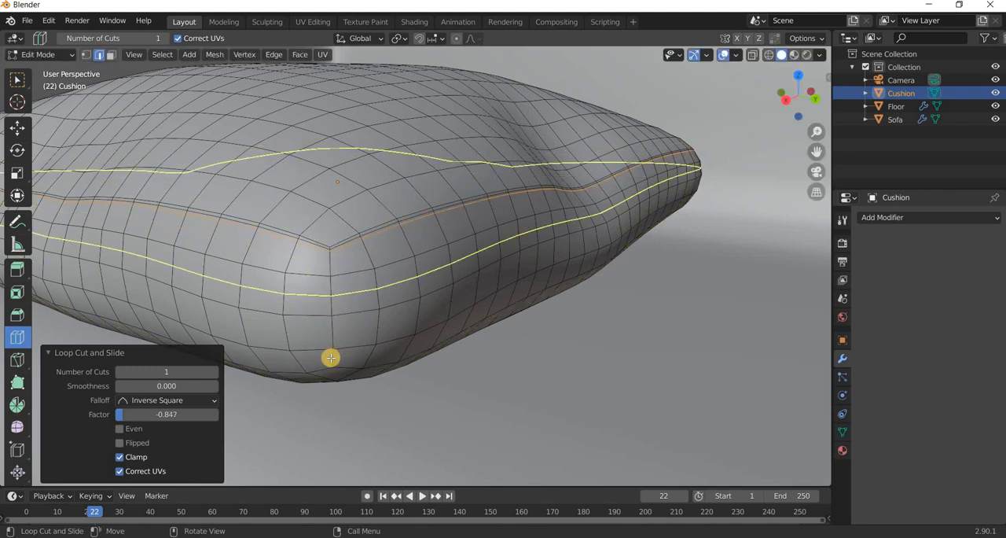
{"action": "middle_click_drag", "start_coordinate": [341, 348], "coordinate": [310, 276]}
{"action": "left_click_drag", "start_coordinate": [301, 261], "coordinate": [303, 266]}
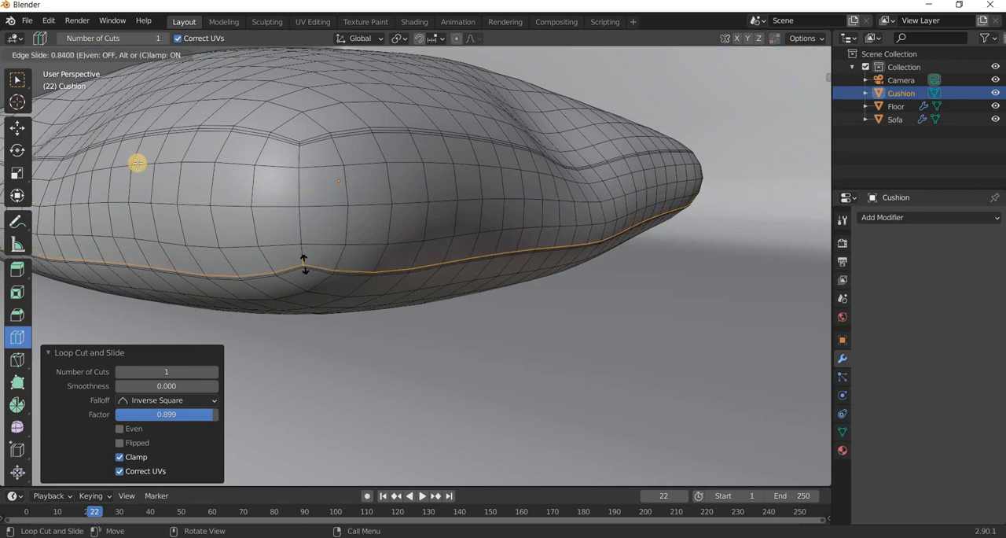
{"action": "left_click", "coordinate": [19, 127]}
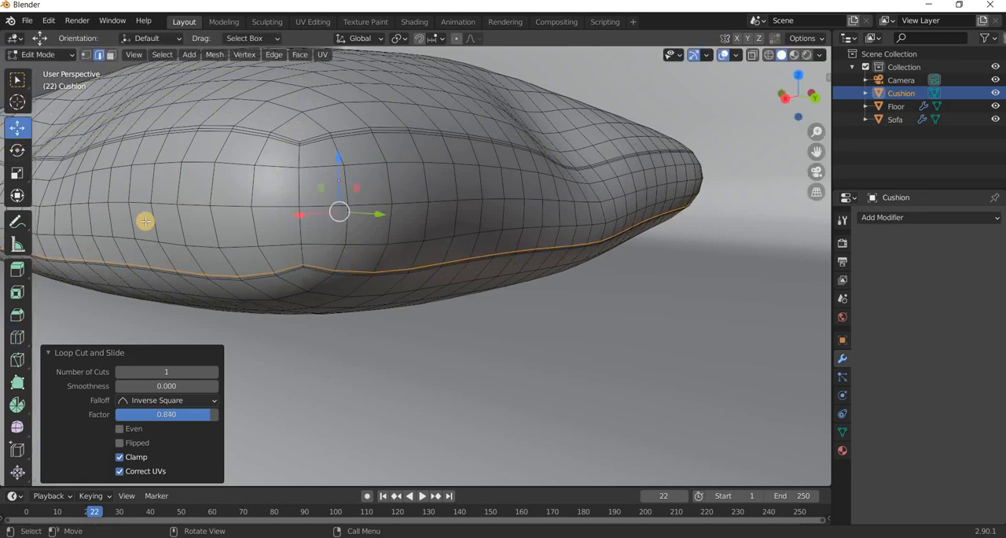
Select the middle edge loop of the cushion's upper seam, scale it to 0.998 and clear the selection.
{"action": "middle_click_drag", "start_coordinate": [325, 165], "coordinate": [317, 148]}
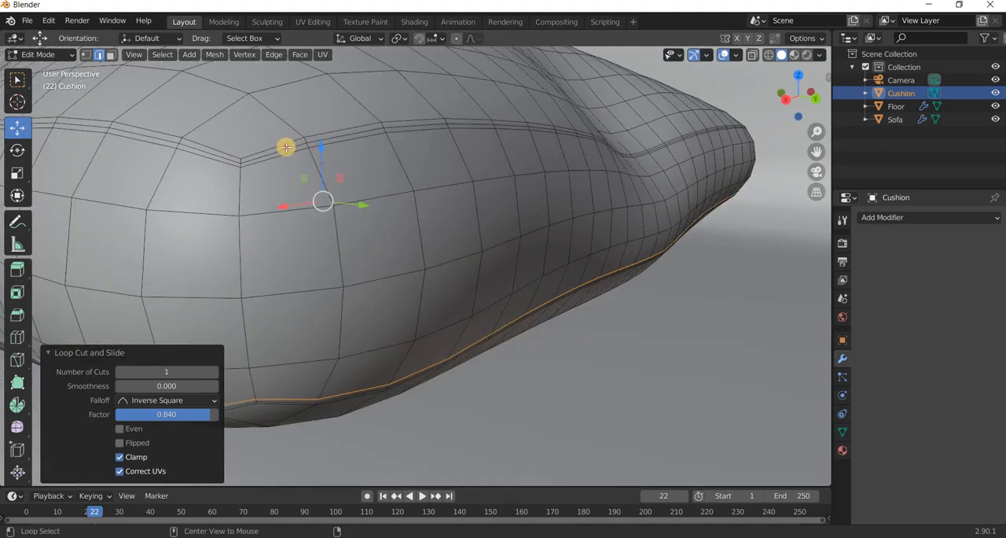
{"action": "left_click", "coordinate": [286, 147], "text": "alt"}
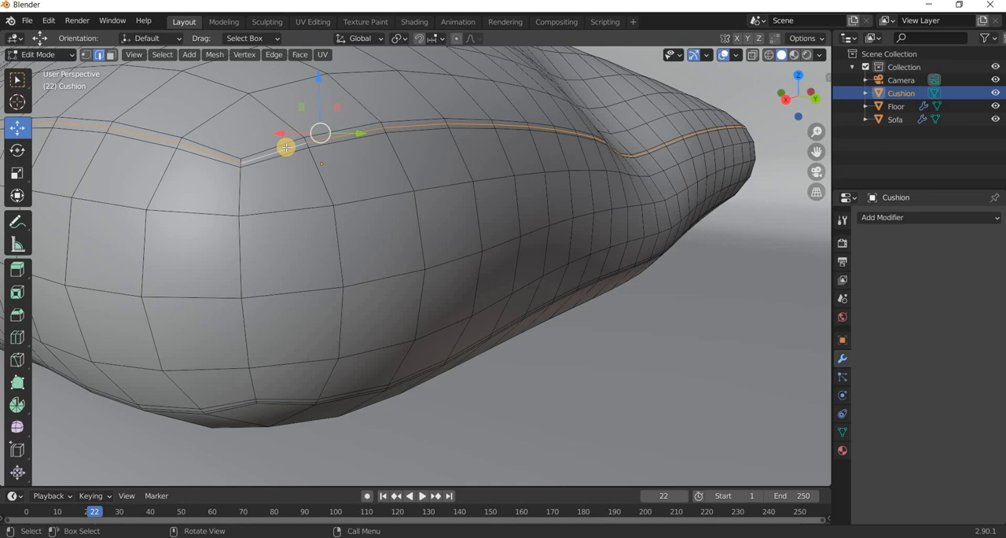
{"action": "middle_click_drag", "start_coordinate": [285, 147], "coordinate": [287, 181]}
{"action": "key", "text": "s"}
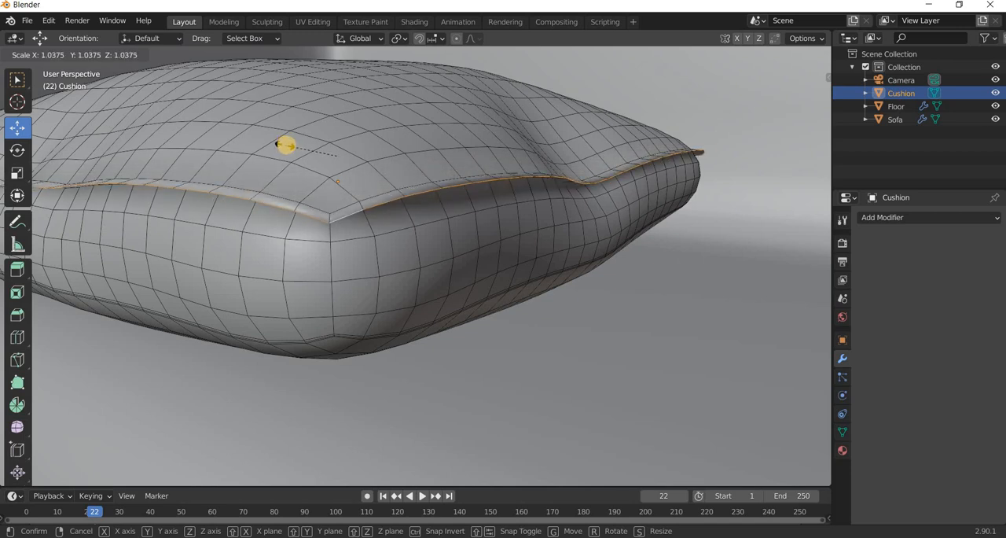
{"action": "left_click", "coordinate": [287, 145]}
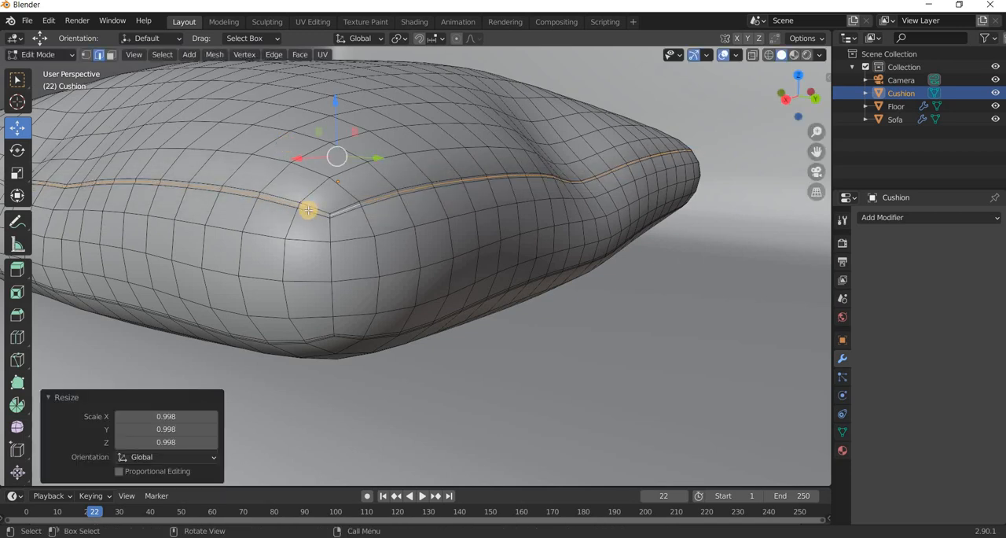
{"action": "scroll", "coordinate": [308, 216], "scroll_direction": "up", "scroll_amount": 10}
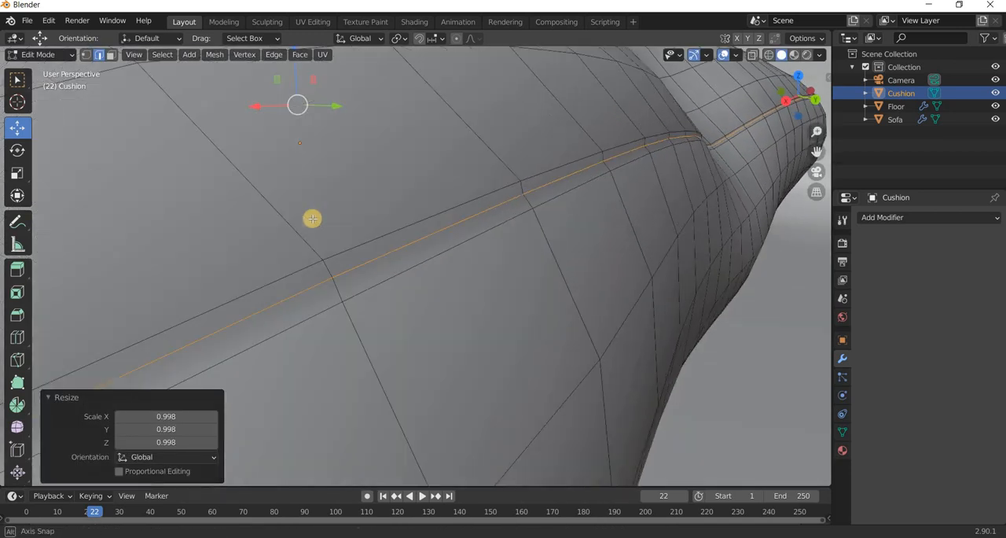
{"action": "scroll", "coordinate": [312, 217], "scroll_direction": "down", "scroll_amount": 8}
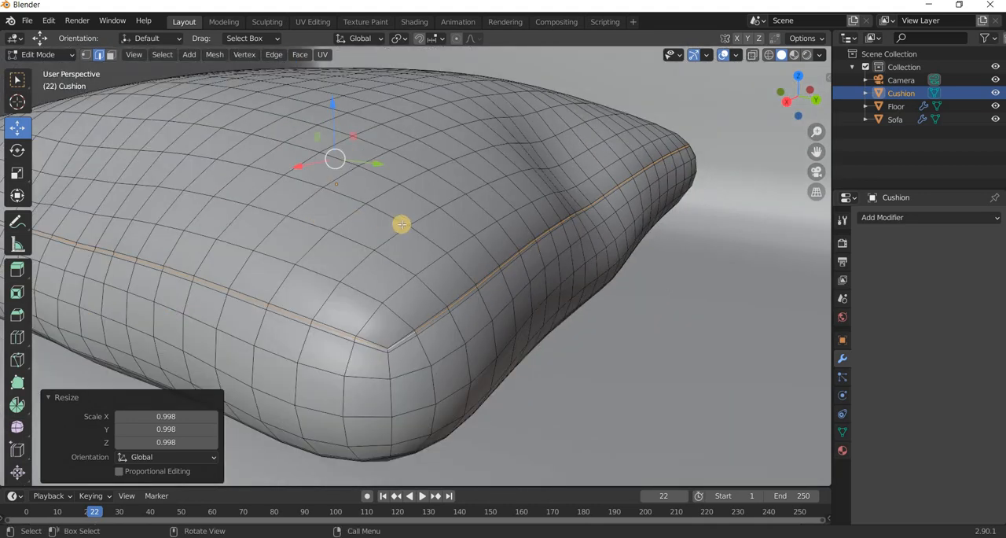
{"action": "scroll", "coordinate": [405, 228], "scroll_direction": "down", "scroll_amount": 5}
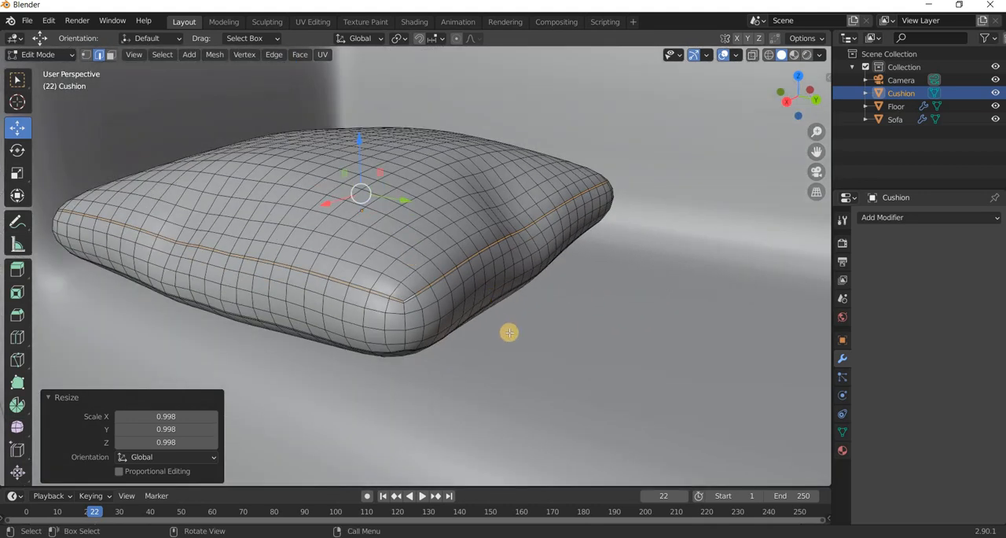
{"action": "left_click", "coordinate": [489, 358]}
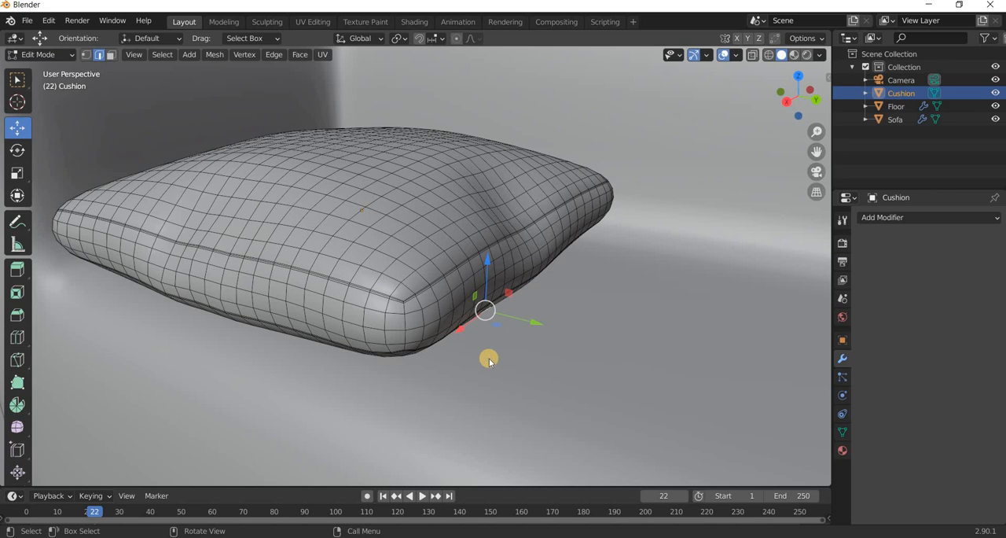
Switch to Object Mode and examine the shading of the cushion's upper seam.
{"action": "key", "text": "Tab"}
{"action": "scroll", "coordinate": [457, 327], "scroll_direction": "down", "scroll_amount": 2}
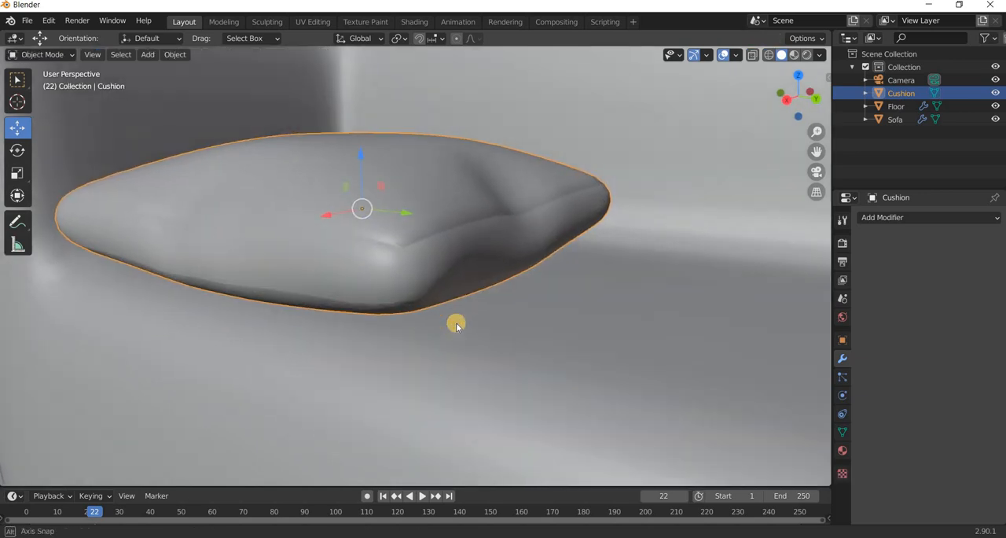
{"action": "scroll", "coordinate": [407, 286], "scroll_direction": "up", "scroll_amount": 4}
{"action": "left_click", "coordinate": [405, 287]}
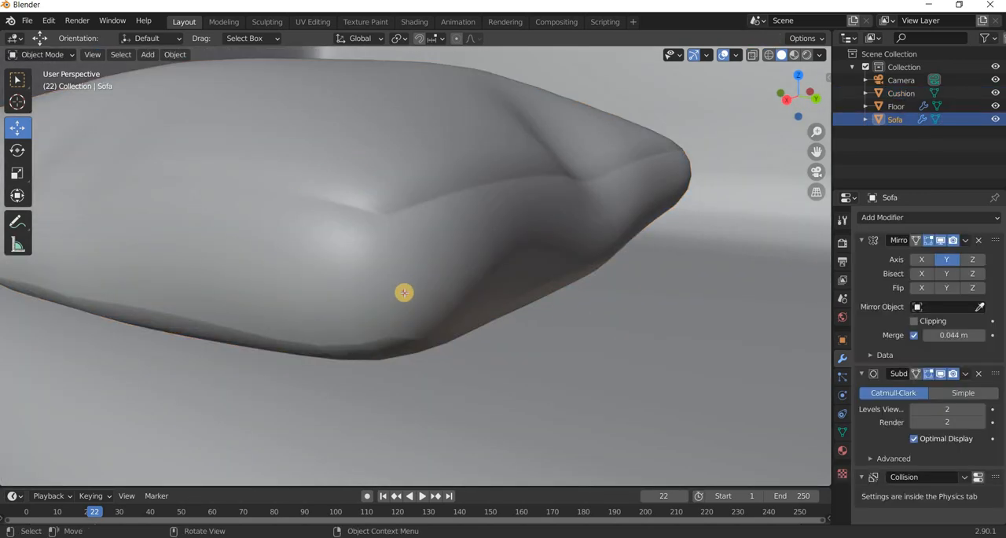
{"action": "key", "text": "Tab"}
{"action": "key", "text": "Tab"}
{"action": "key", "text": "Tab"}
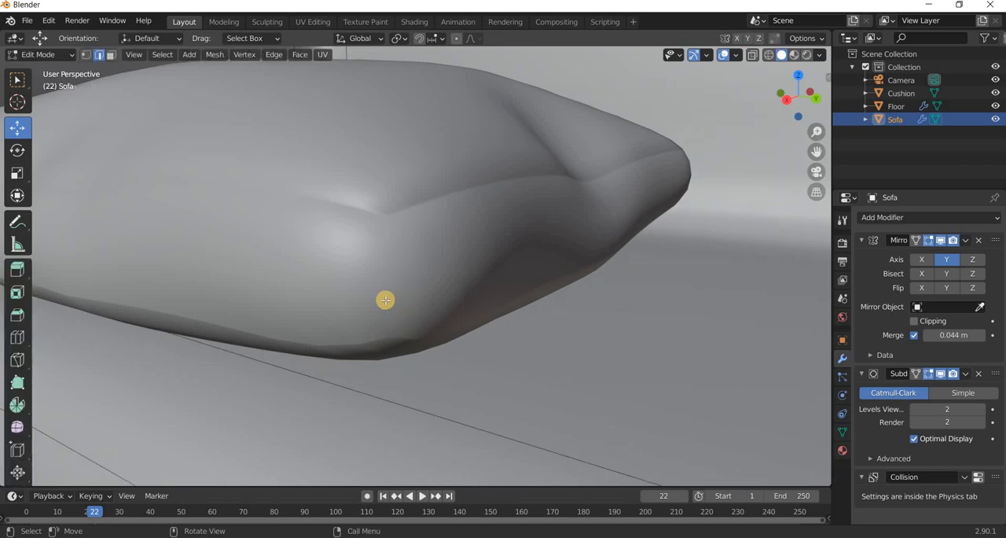
{"action": "key", "text": "Tab"}
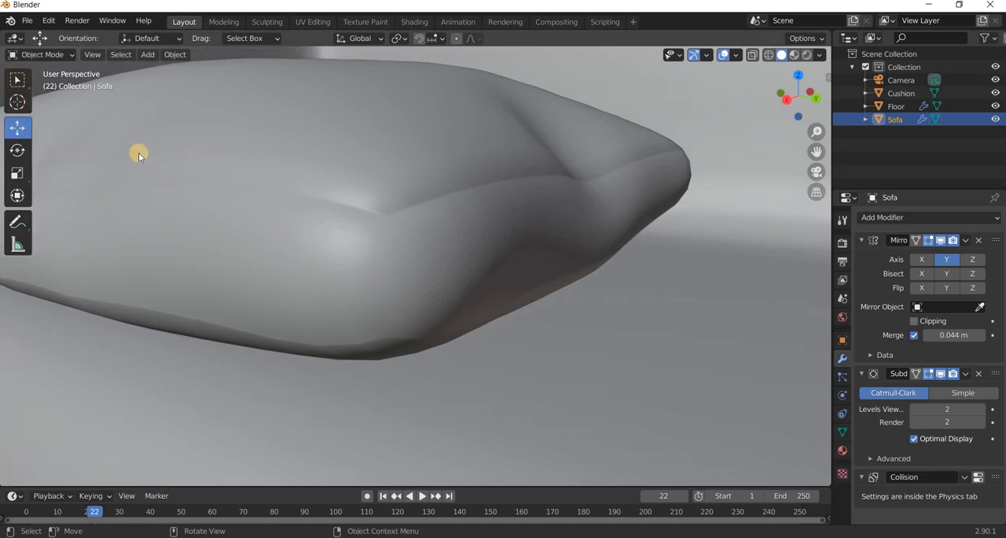
{"action": "left_click", "coordinate": [324, 152]}
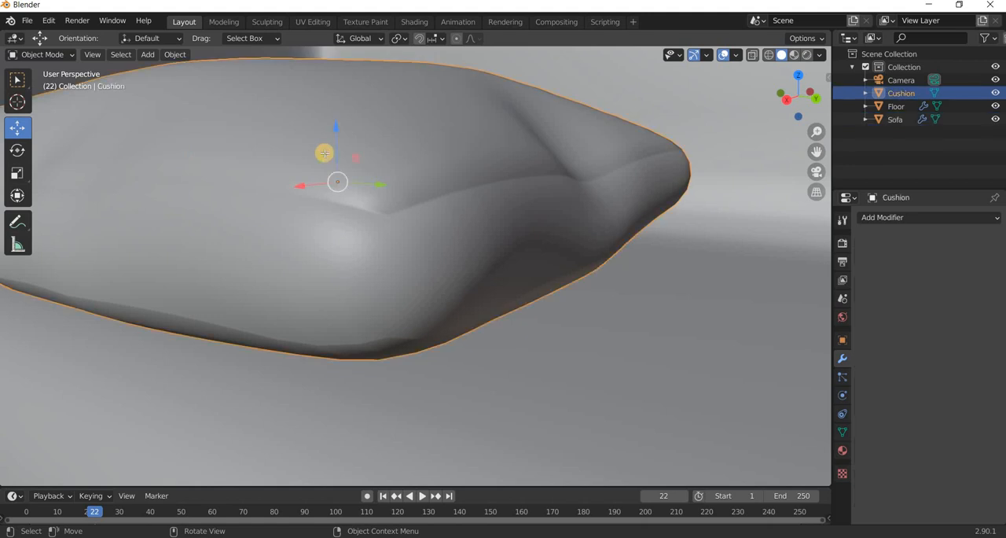
Open the cushion's mesh in Edit Mode, select the middle edge loop of the lower seam and scale it.
{"action": "key", "text": "Tab"}
{"action": "middle_click_drag", "start_coordinate": [320, 201], "coordinate": [384, 180]}
{"action": "scroll", "coordinate": [250, 162], "scroll_direction": "up", "scroll_amount": 2}
{"action": "scroll", "coordinate": [265, 164], "scroll_direction": "down", "scroll_amount": 1}
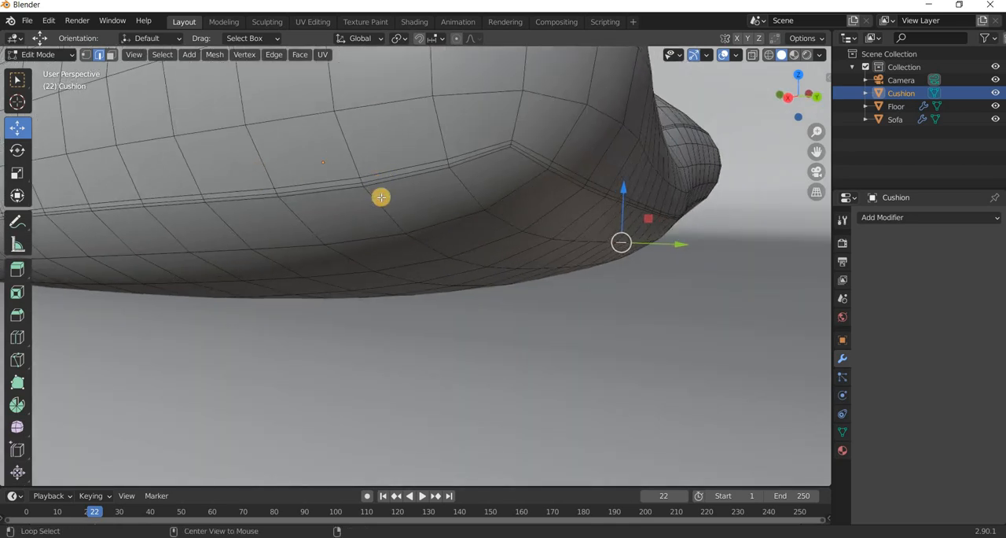
{"action": "left_click", "coordinate": [380, 199], "text": "alt"}
{"action": "scroll", "coordinate": [380, 207], "scroll_direction": "down", "scroll_amount": 4}
{"action": "middle_click_drag", "start_coordinate": [381, 206], "coordinate": [381, 208]}
{"action": "key", "text": "s"}
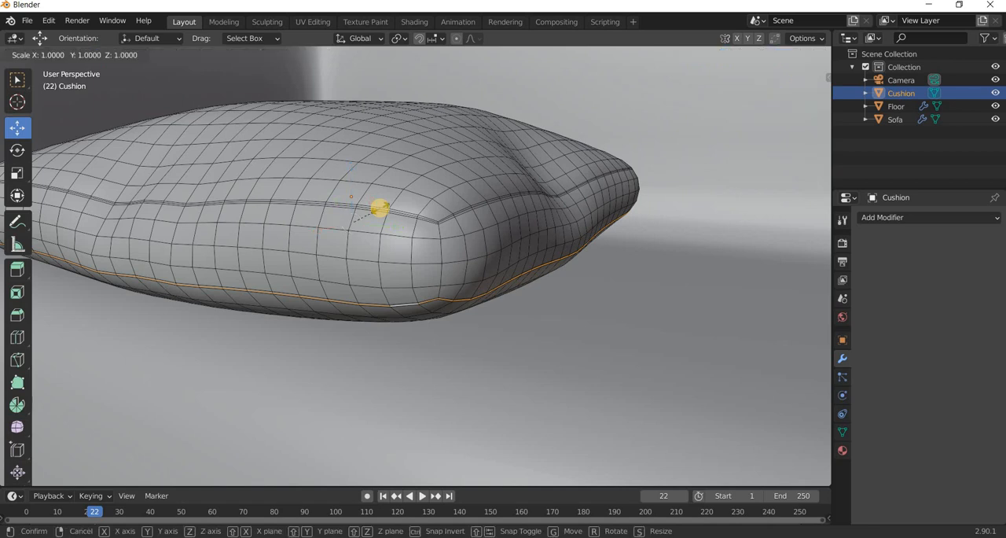
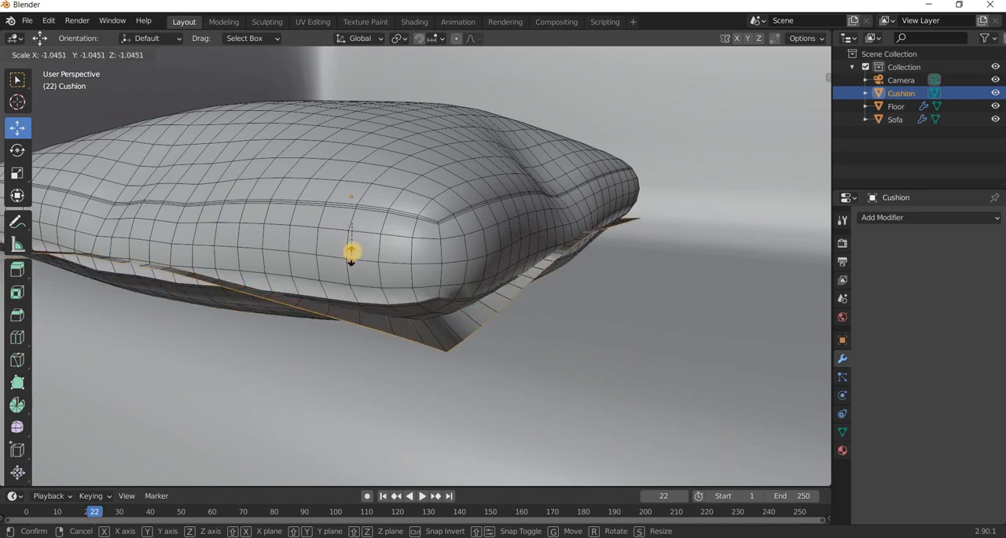
Try scaling the middle edge loop of the cushion's lower seam to 0.986 and check the shading in Object Mode.
{"action": "right_click", "coordinate": [367, 338]}
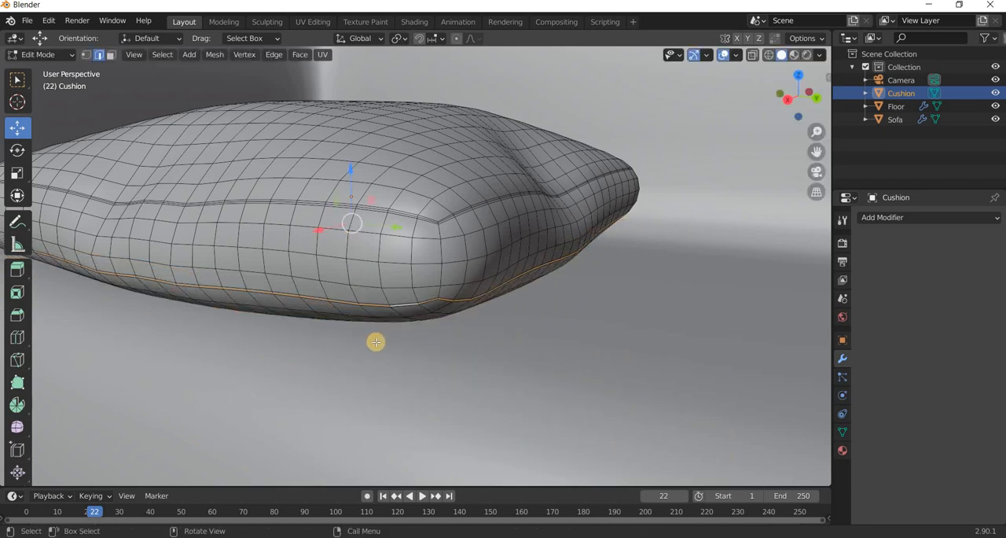
{"action": "scroll", "coordinate": [376, 341], "scroll_direction": "up", "scroll_amount": 3}
{"action": "scroll", "coordinate": [375, 332], "scroll_direction": "down", "scroll_amount": 1}
{"action": "middle_click_drag", "start_coordinate": [371, 282], "coordinate": [366, 261]}
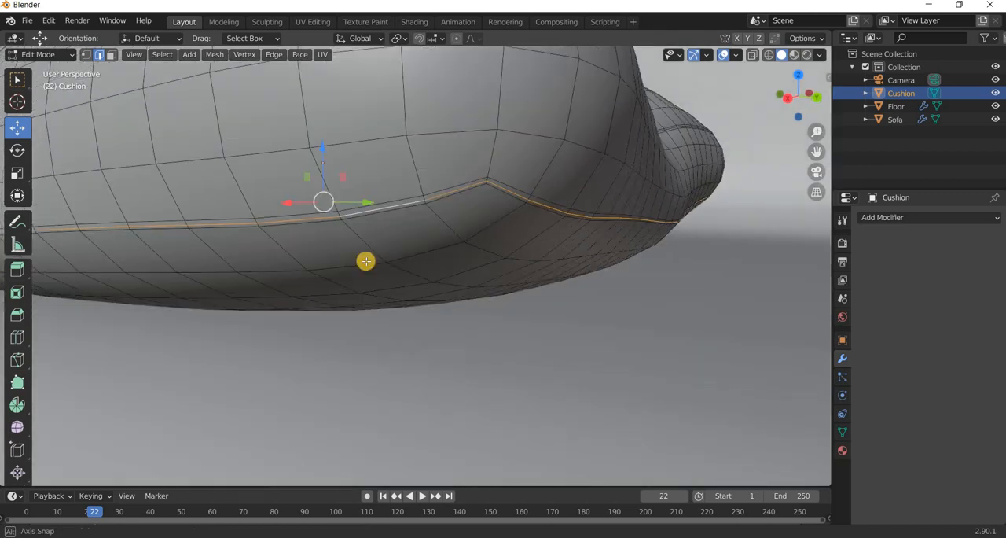
{"action": "key", "text": "s"}
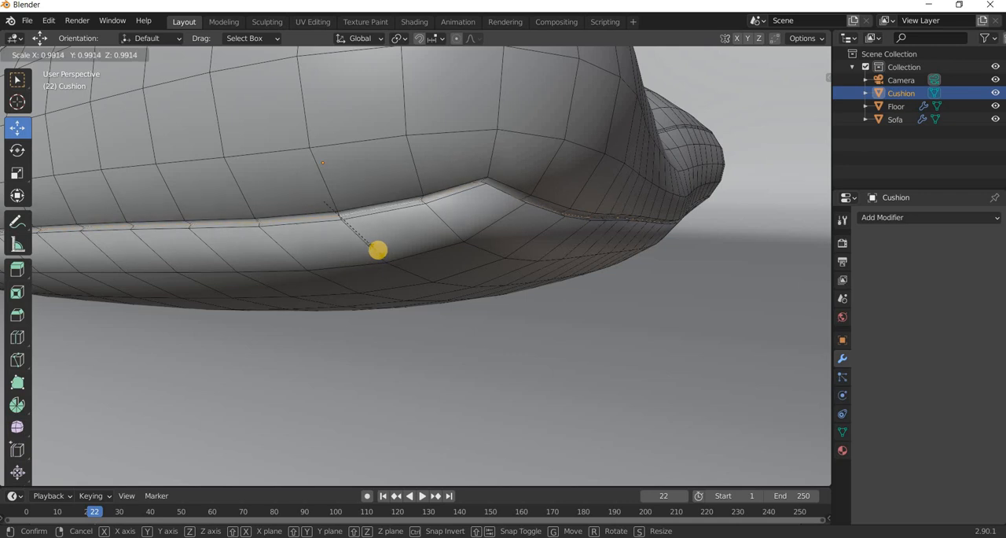
{"action": "left_click", "coordinate": [438, 275]}
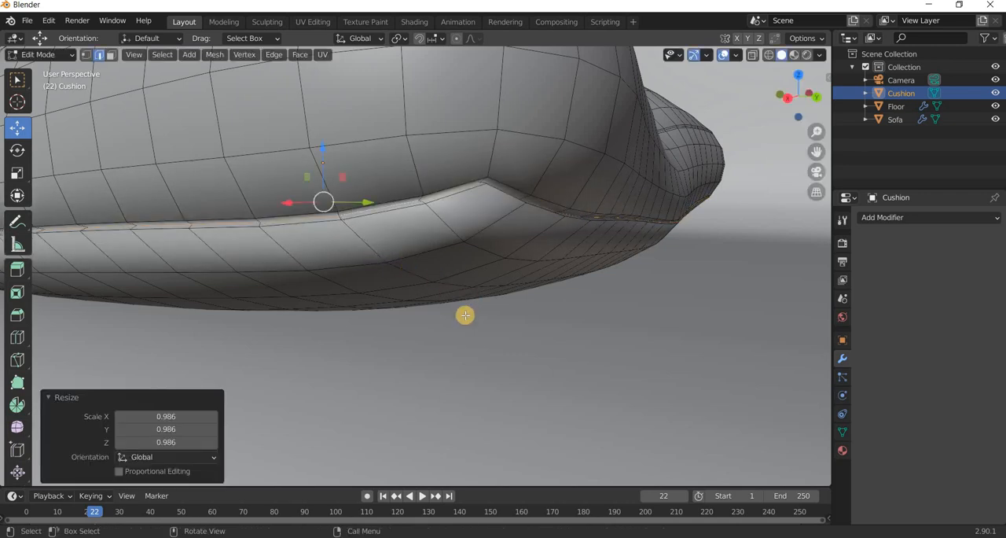
{"action": "scroll", "coordinate": [465, 312], "scroll_direction": "down", "scroll_amount": 6}
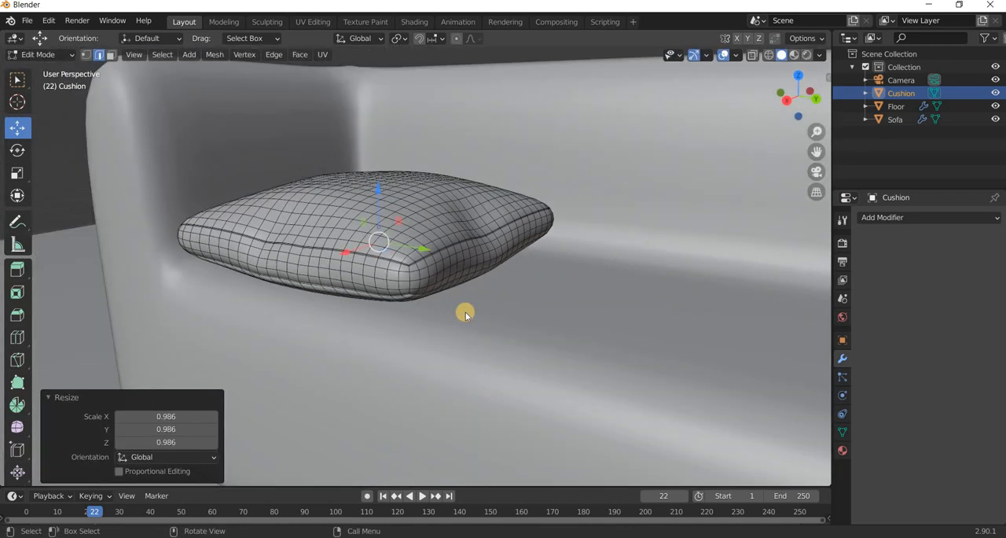
{"action": "key", "text": "Tab"}
{"action": "scroll", "coordinate": [440, 299], "scroll_direction": "up", "scroll_amount": 4}
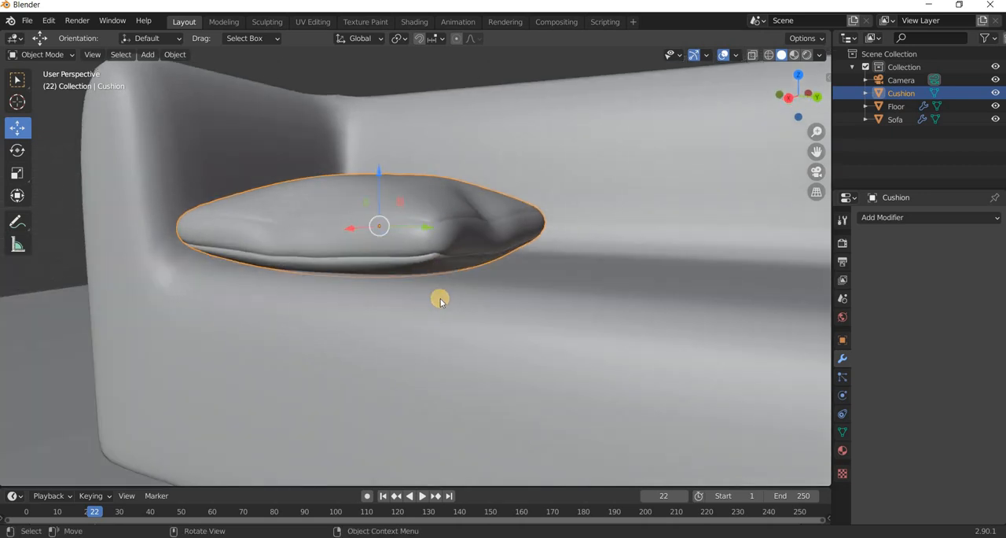
{"action": "key", "text": "Tab"}
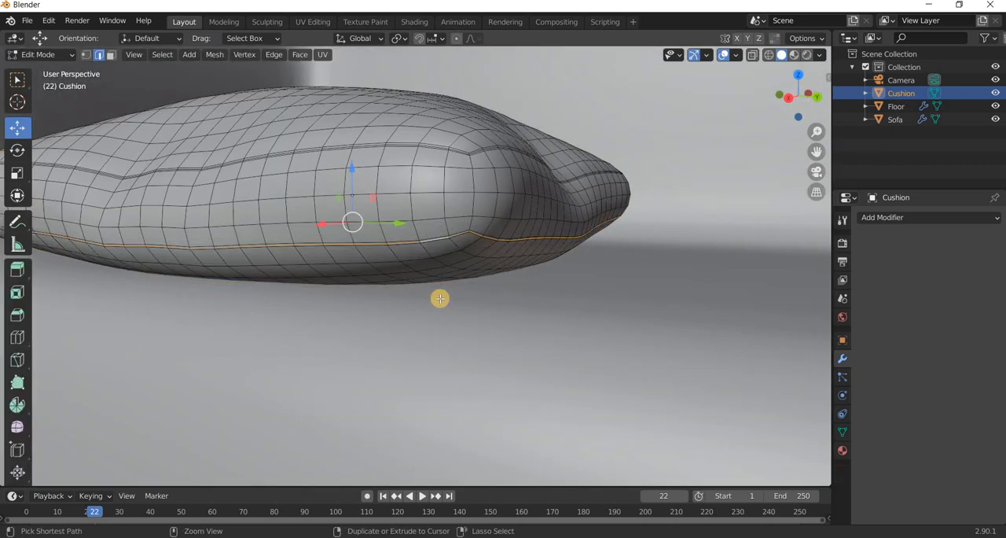
Scale the middle edge loop of the cushion's lower seam to 0.996 and return to Object Mode to check the groove.
{"action": "key", "text": "n"}
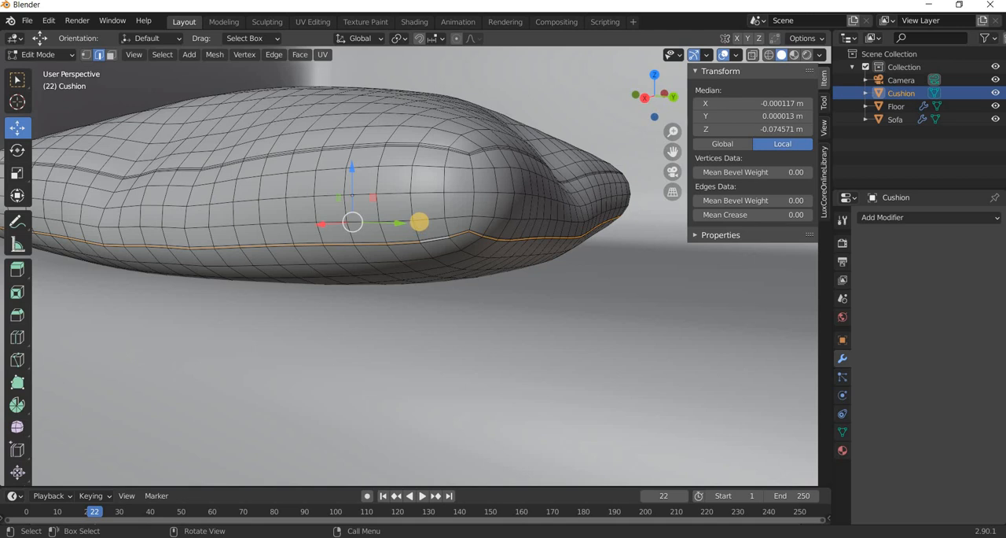
{"action": "key", "text": "s"}
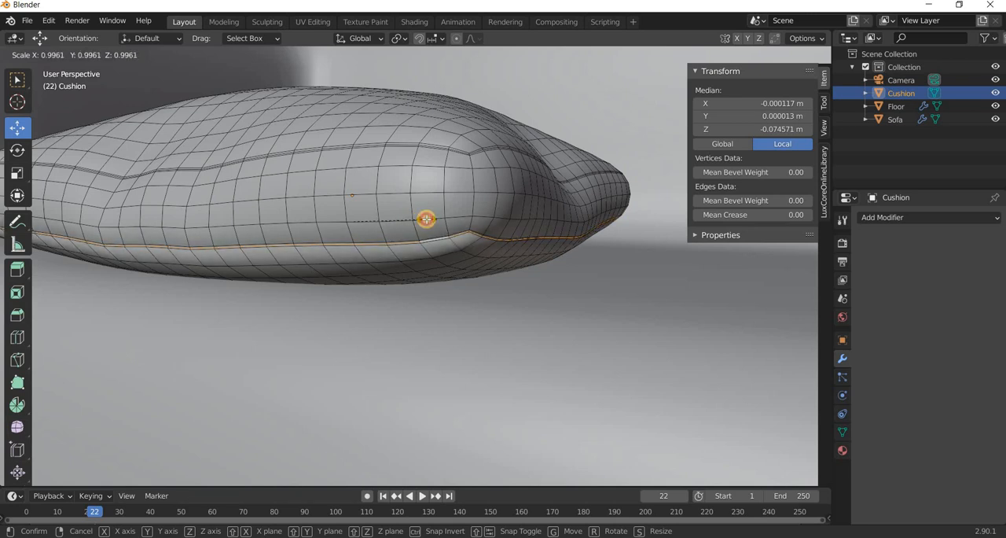
{"action": "left_click", "coordinate": [456, 250]}
{"action": "scroll", "coordinate": [456, 250], "scroll_direction": "up", "scroll_amount": 4}
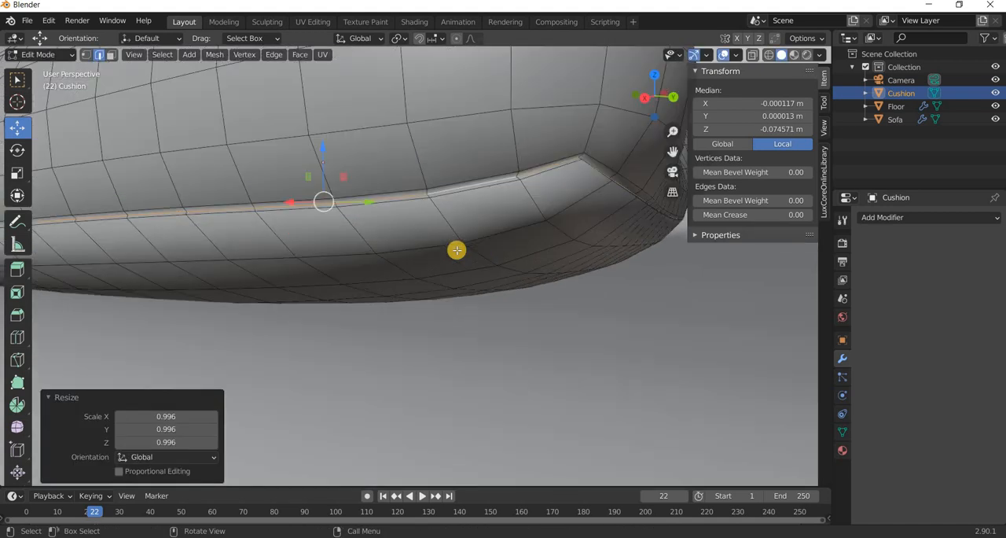
{"action": "scroll", "coordinate": [475, 259], "scroll_direction": "down", "scroll_amount": 5}
{"action": "key", "text": "Tab"}
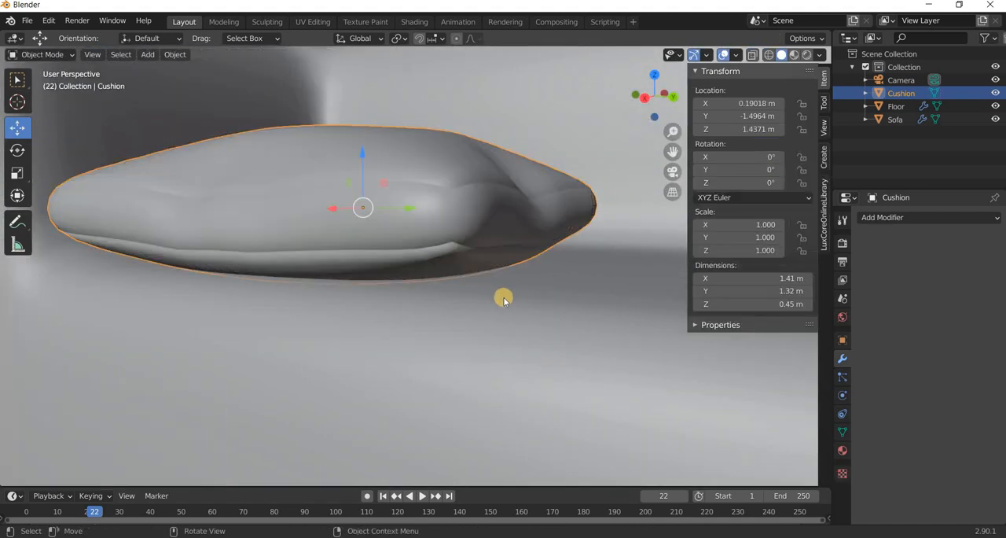
{"action": "scroll", "coordinate": [503, 299], "scroll_direction": "down", "scroll_amount": 3}
{"action": "middle_click_drag", "start_coordinate": [504, 299], "coordinate": [506, 341]}
{"action": "scroll", "coordinate": [638, 252], "scroll_direction": "down", "scroll_amount": 4}
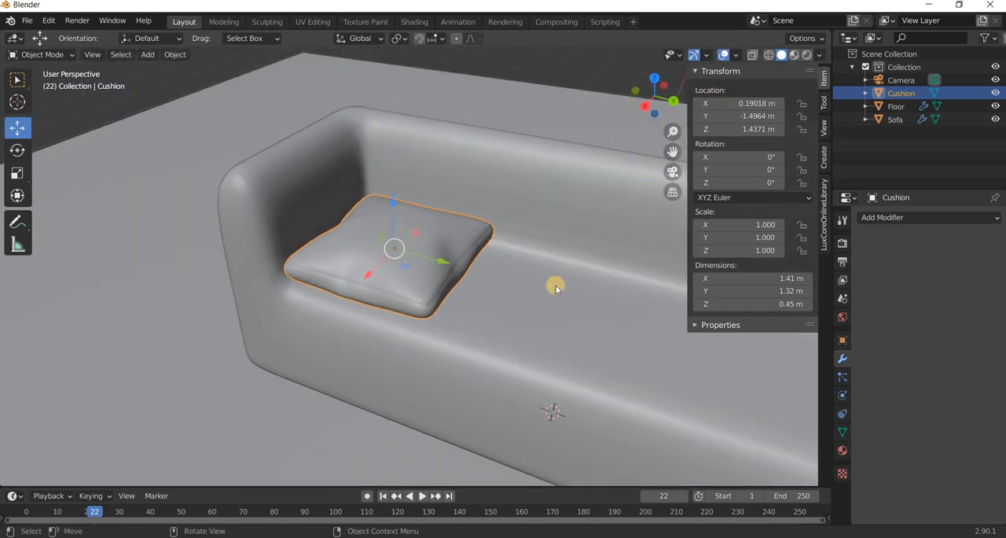
{"action": "key", "text": "n"}
Duplicate the cushion 1.3768 m along Y, and duplicate that copy again to line up three cushions across the seat.
{"action": "middle_click_drag", "start_coordinate": [582, 324], "coordinate": [579, 346]}
{"action": "middle_click_drag", "start_coordinate": [474, 323], "coordinate": [168, 214]}
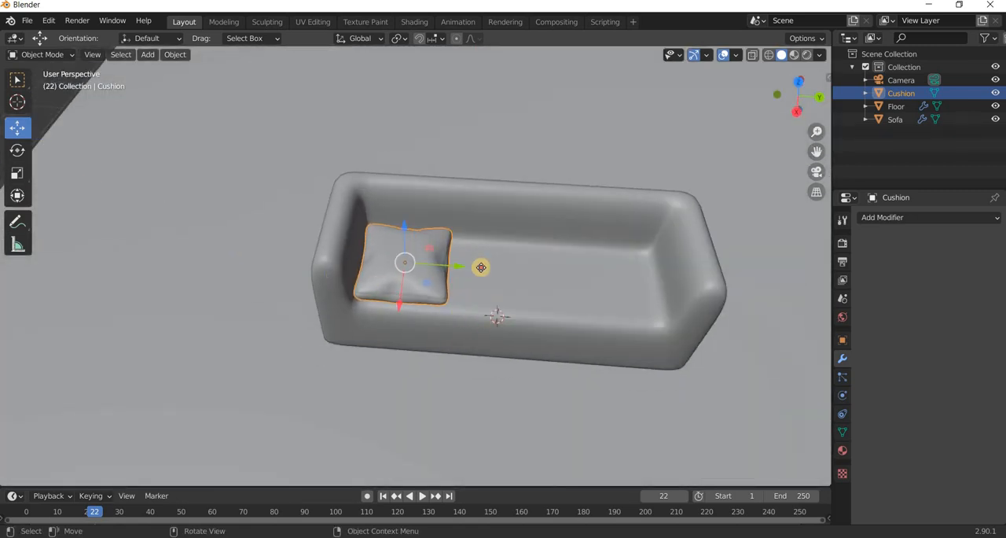
{"action": "left_click_drag", "start_coordinate": [481, 267], "coordinate": [535, 278], "text": "shift"}
{"action": "right_click", "coordinate": [536, 279]}
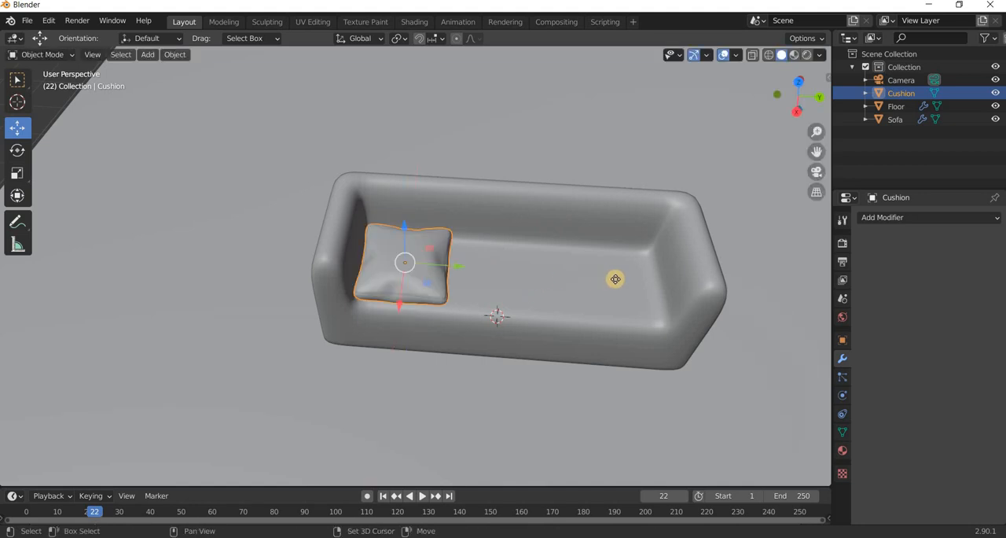
{"action": "key", "text": "shift+d"}
{"action": "right_click", "coordinate": [461, 268]}
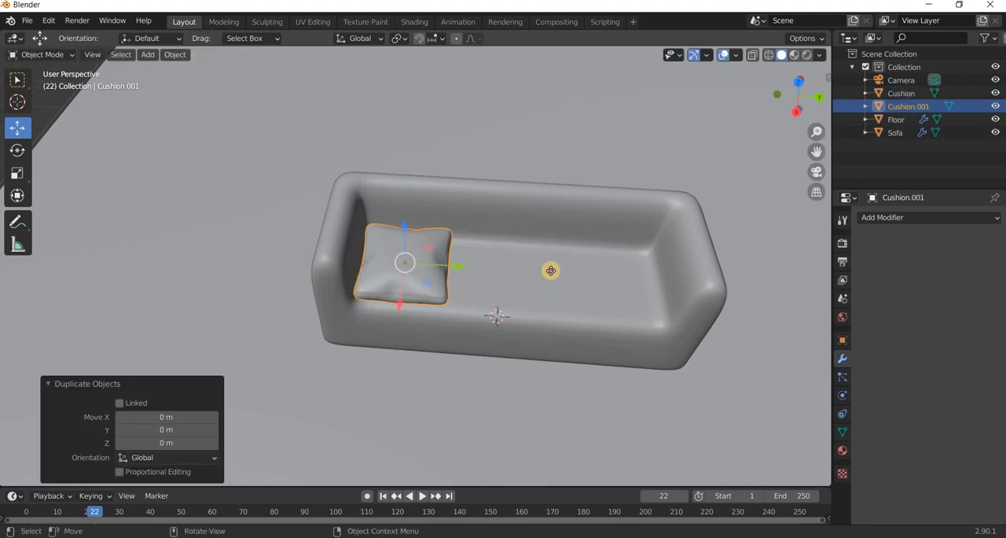
{"action": "key", "text": "g"}
{"action": "key", "text": "y"}
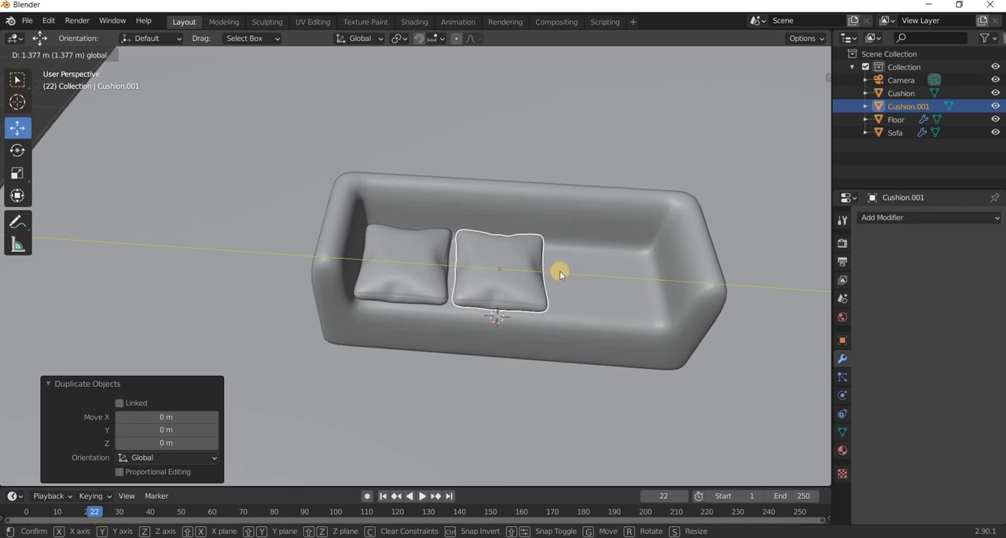
{"action": "left_click", "coordinate": [559, 270]}
{"action": "key", "text": "shift+d"}
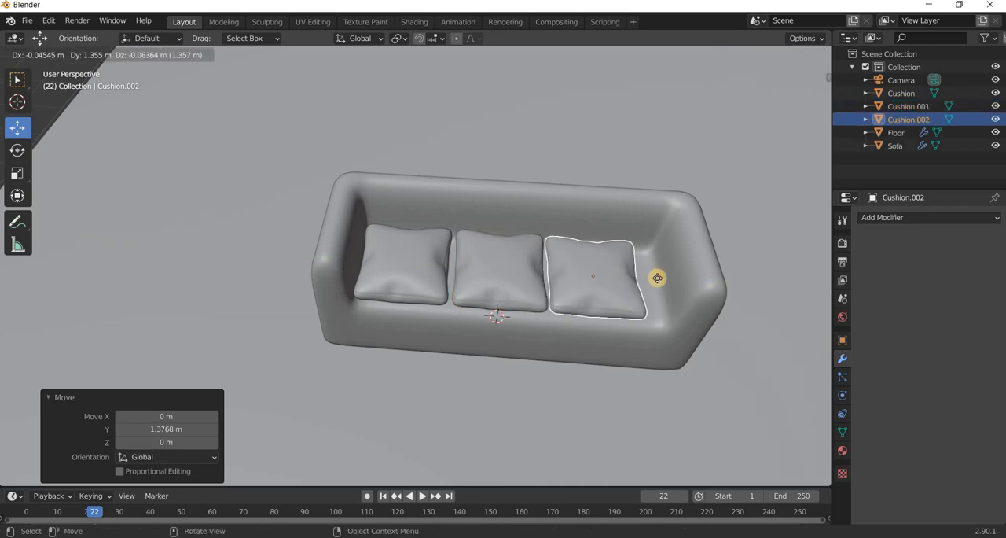
{"action": "left_click", "coordinate": [569, 334]}
Select the sofa's armrest end in Edit Mode, move it about 0.19 m inward along Y and return to Object Mode.
{"action": "left_click", "coordinate": [569, 334]}
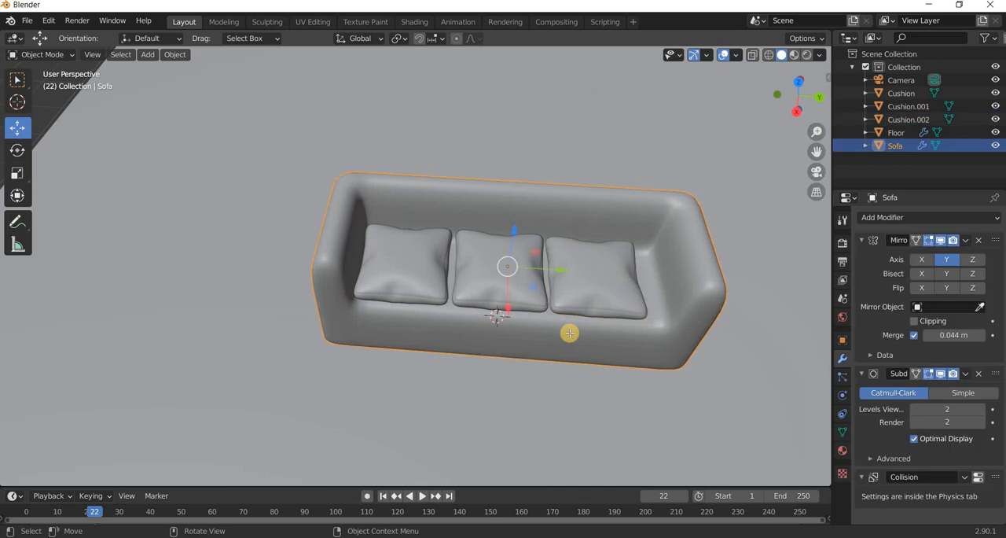
{"action": "key", "text": "Tab"}
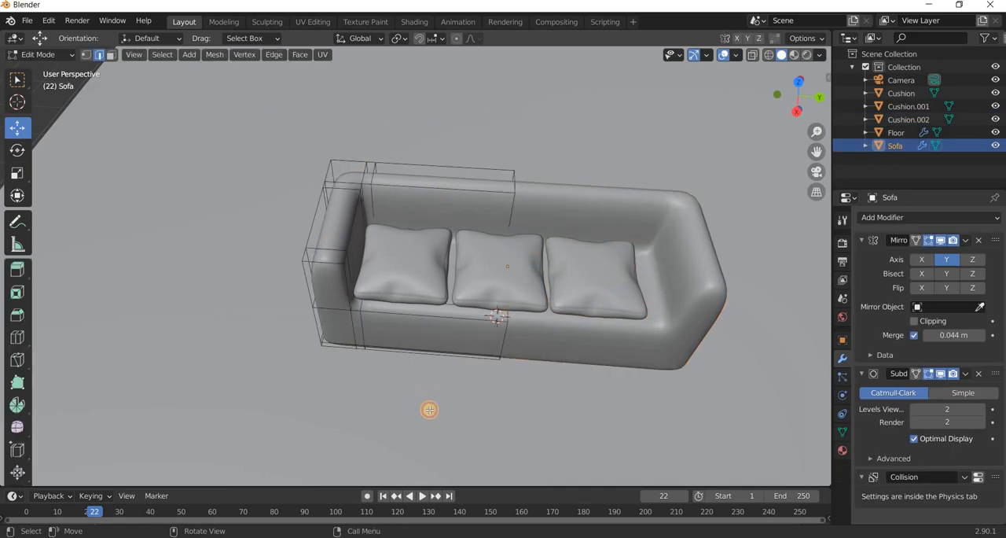
{"action": "left_click_drag", "start_coordinate": [237, 118], "coordinate": [424, 367]}
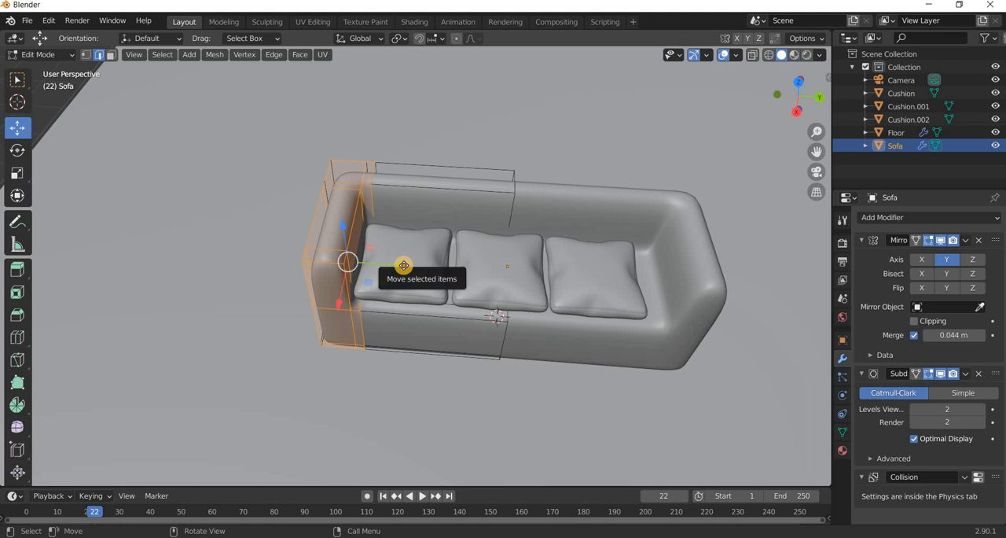
{"action": "left_click_drag", "start_coordinate": [403, 265], "coordinate": [411, 266]}
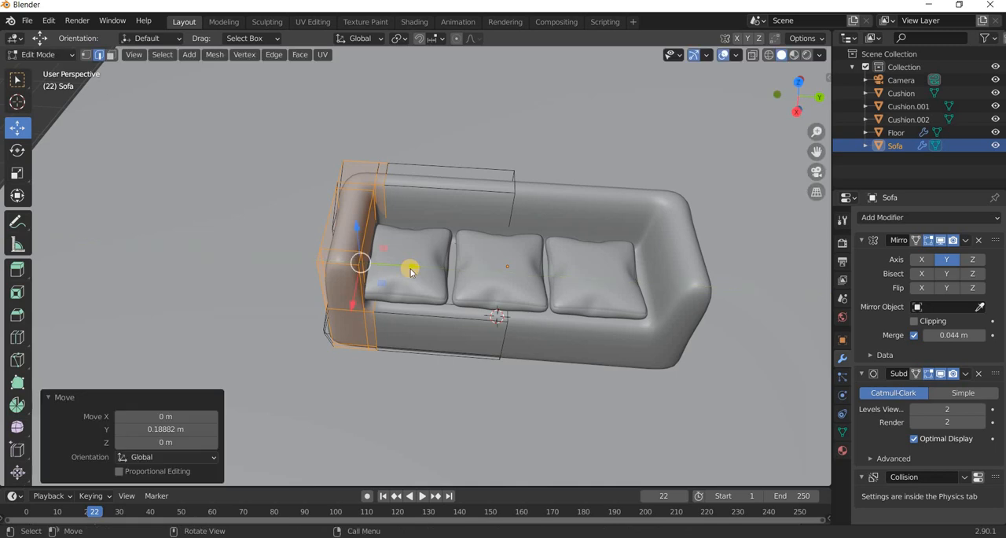
{"action": "key", "text": "Tab"}
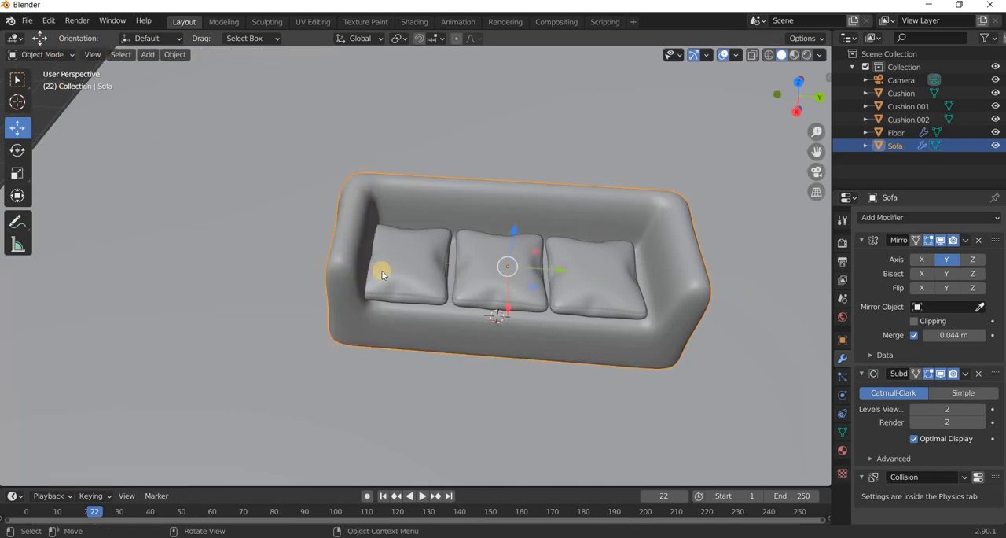
Shift the first and middle cushions slightly along Y, away from the first armrest, so they sit against each other.
{"action": "left_click", "coordinate": [451, 268]}
{"action": "left_click_drag", "start_coordinate": [462, 263], "coordinate": [558, 280]}
{"action": "left_click", "coordinate": [537, 281]}
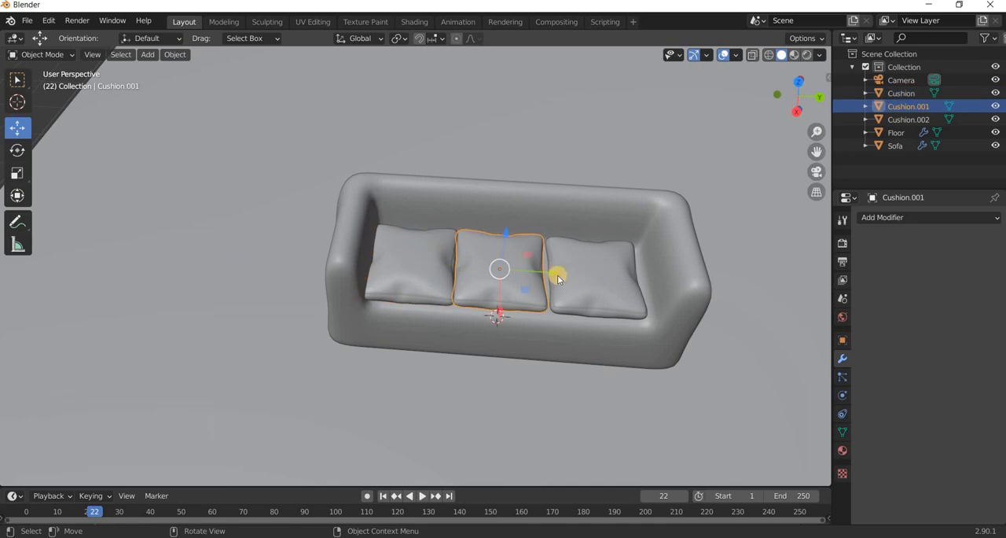
{"action": "left_click_drag", "start_coordinate": [556, 273], "coordinate": [559, 274]}
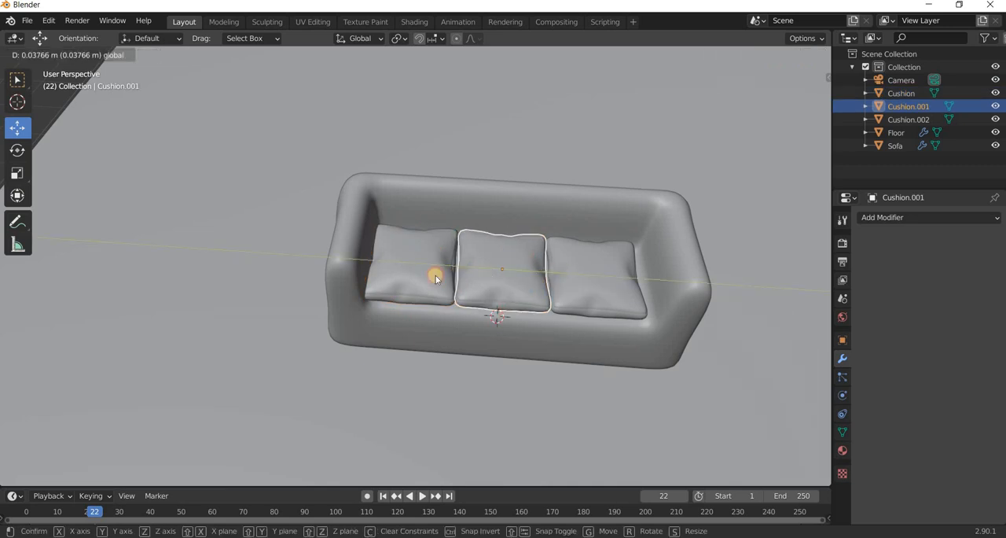
{"action": "left_click", "coordinate": [436, 274]}
{"action": "left_click_drag", "start_coordinate": [464, 265], "coordinate": [543, 287]}
Move the third cushion about 0.06 m along Y toward its armrest, adjust the middle cushion between its neighbours and clear the selection.
{"action": "left_click", "coordinate": [610, 274]}
{"action": "left_click", "coordinate": [621, 280]}
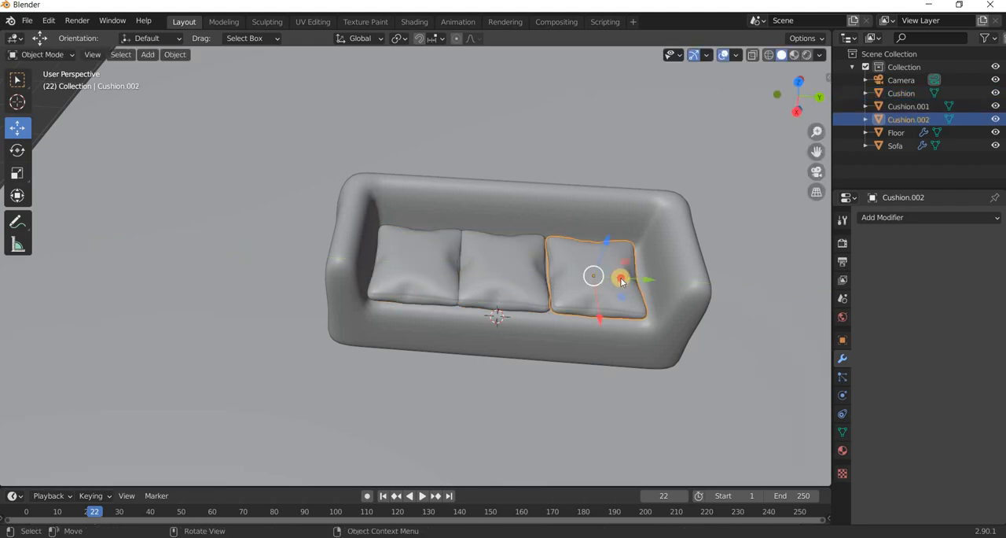
{"action": "key", "text": "g"}
{"action": "key", "text": "y"}
{"action": "left_click", "coordinate": [533, 281]}
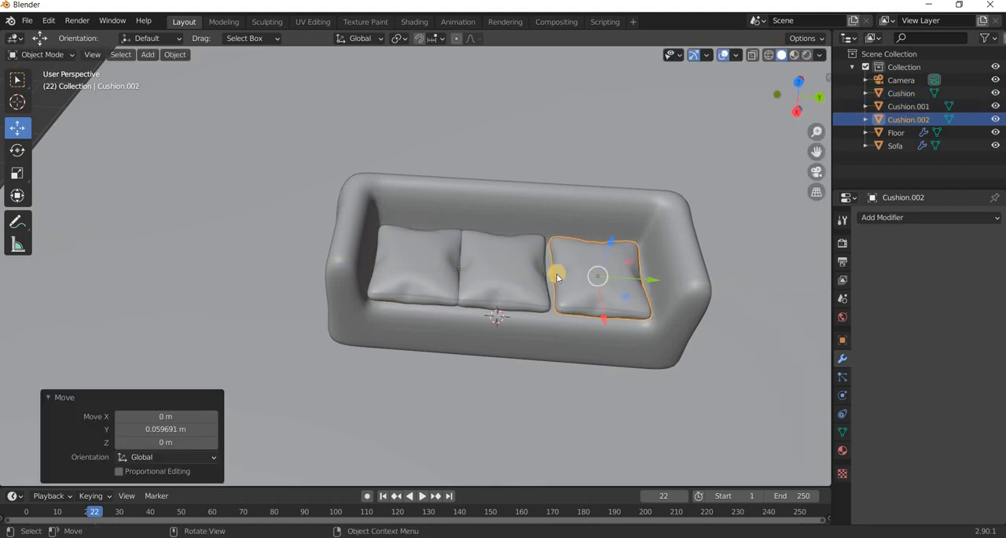
{"action": "left_click", "coordinate": [556, 273]}
{"action": "left_click_drag", "start_coordinate": [560, 273], "coordinate": [518, 332]}
{"action": "left_click_drag", "start_coordinate": [553, 286], "coordinate": [553, 286]}
{"action": "middle_click_drag", "start_coordinate": [546, 279], "coordinate": [472, 79]}
{"action": "scroll", "coordinate": [472, 80], "scroll_direction": "up", "scroll_amount": 2}
{"action": "key", "text": "alt+a"}
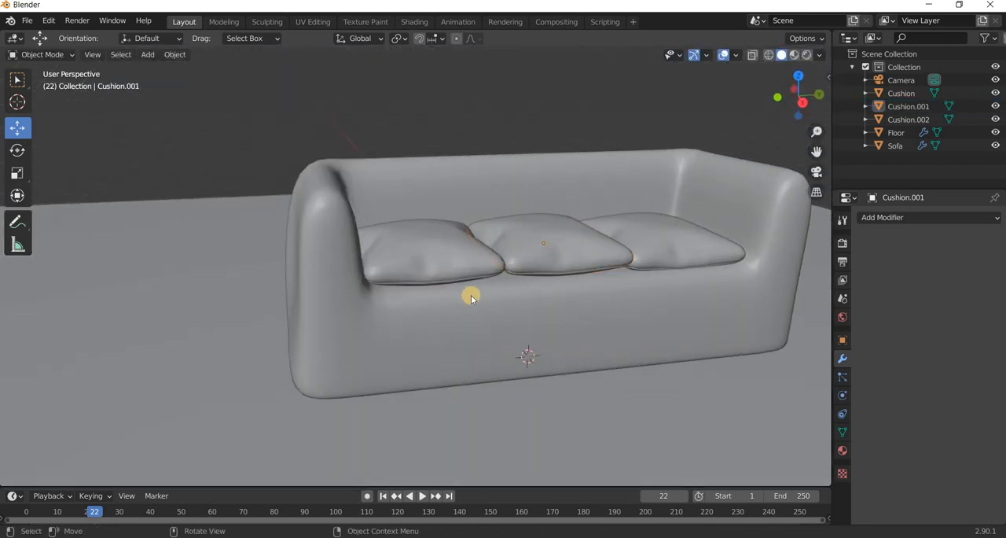
Add a 2 m cube and raise it about 2.15 m along Z above the seat cushions.
{"action": "middle_click_drag", "start_coordinate": [471, 295], "coordinate": [214, 173]}
{"action": "left_click", "coordinate": [151, 56]}
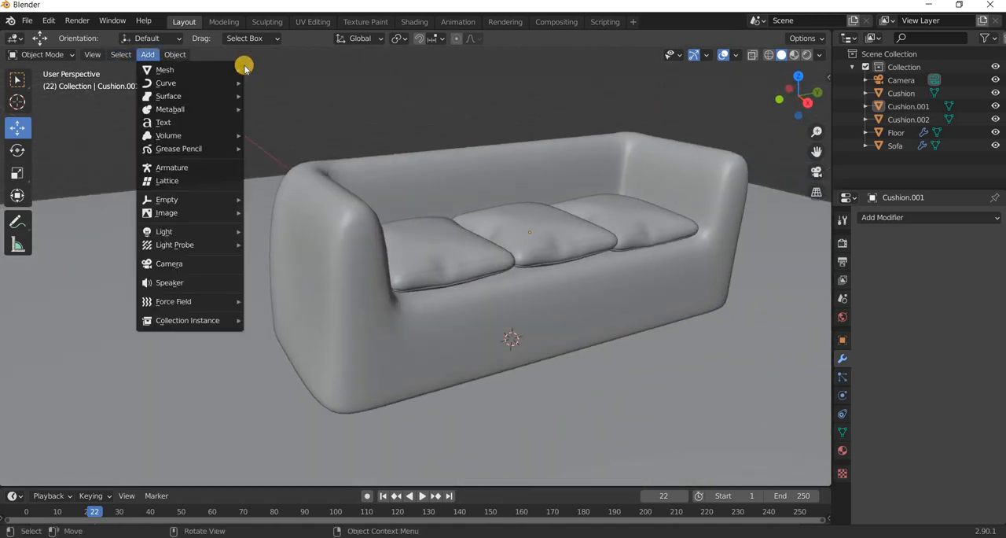
{"action": "mouse_move", "coordinate": [235, 69]}
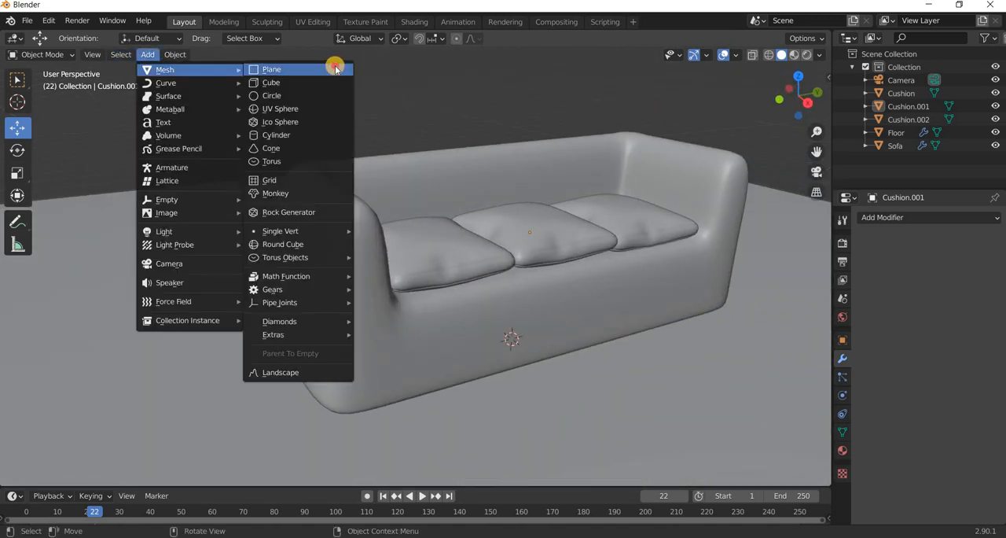
{"action": "left_click", "coordinate": [280, 83]}
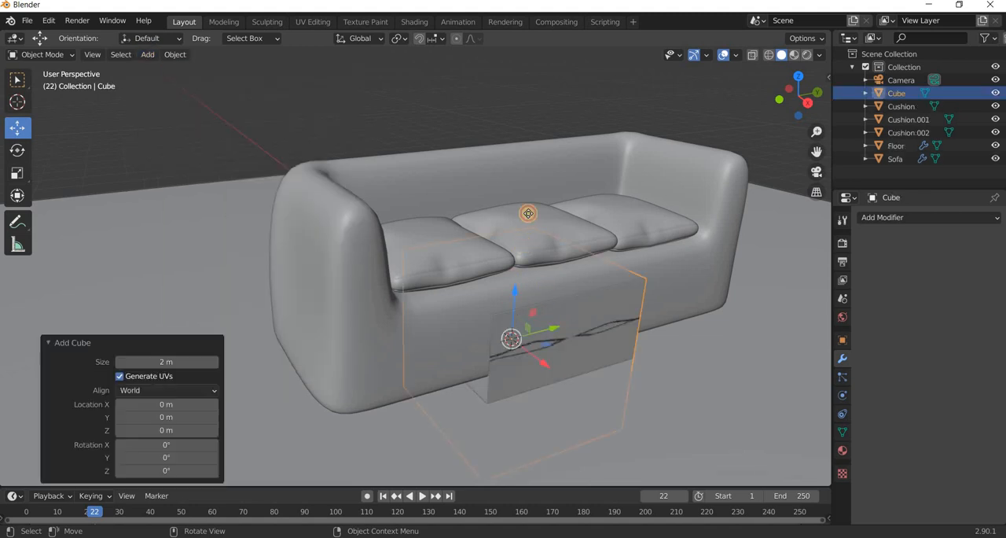
{"action": "left_click_drag", "start_coordinate": [515, 293], "coordinate": [539, 128]}
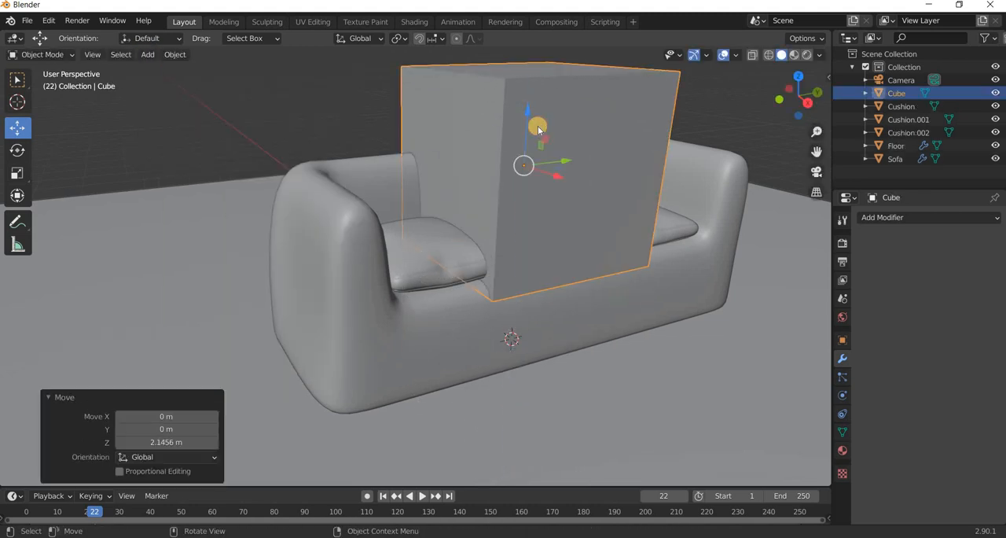
Flatten the cube's mesh in Edit Mode by scaling it to about 0.068 along Z, and scale it uniformly to about 0.758.
{"action": "key", "text": "Tab"}
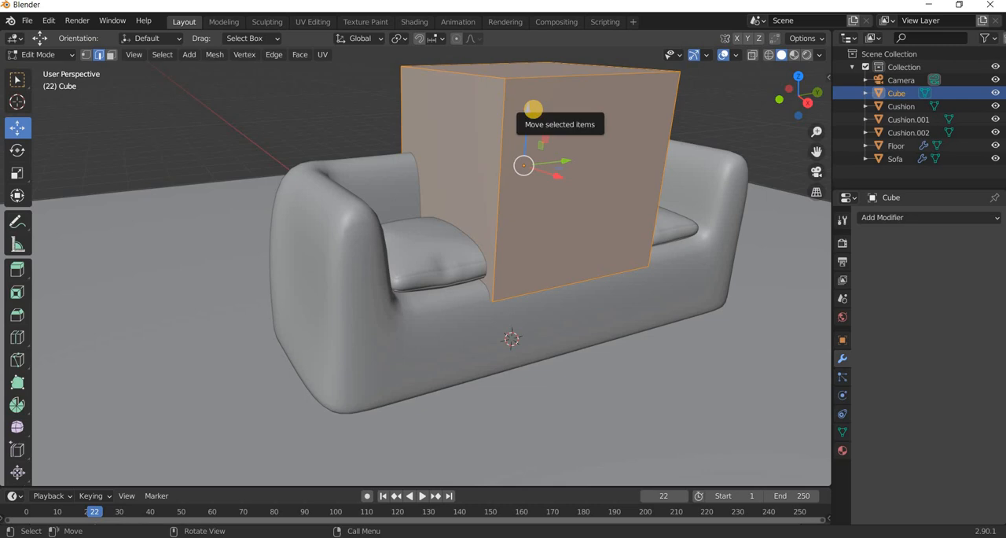
{"action": "key", "text": "s"}
{"action": "key", "text": "z"}
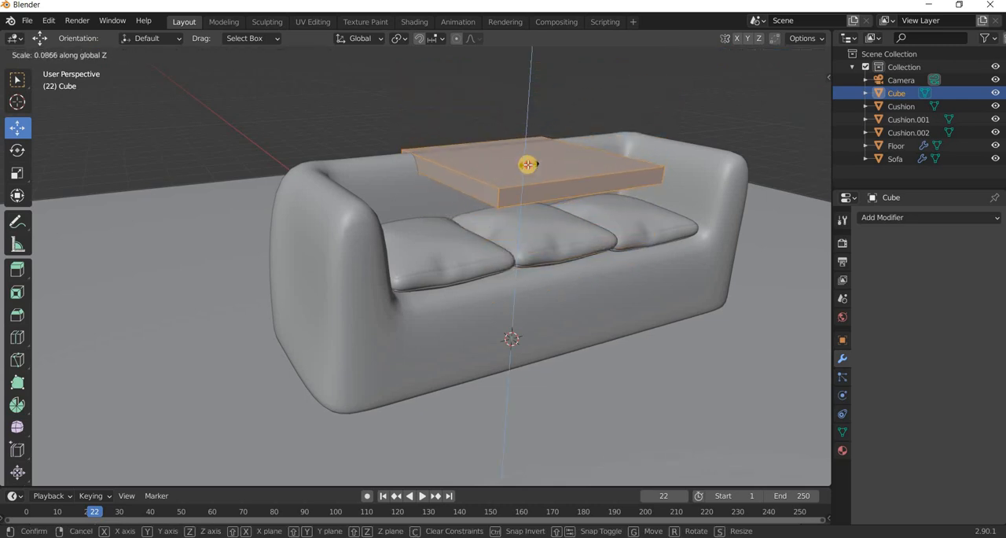
{"action": "left_click", "coordinate": [550, 228]}
{"action": "middle_click_drag", "start_coordinate": [539, 238], "coordinate": [12, 271]}
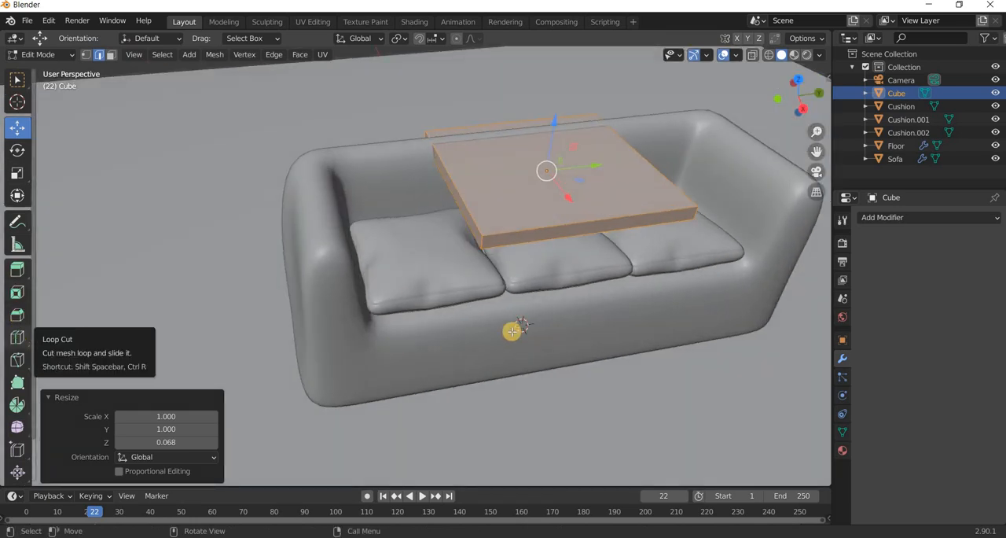
{"action": "key", "text": "s"}
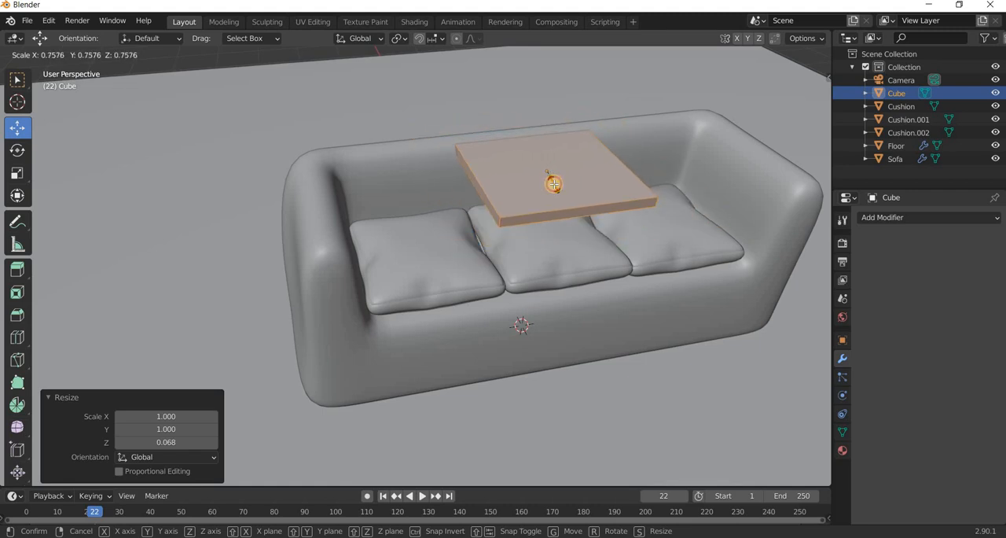
{"action": "left_click", "coordinate": [554, 184]}
In top view, move the slab about -1.23 m along Y and 0.175 m along X, over the first seat cushion.
{"action": "key", "text": "Tab"}
{"action": "key", "text": "KP_7"}
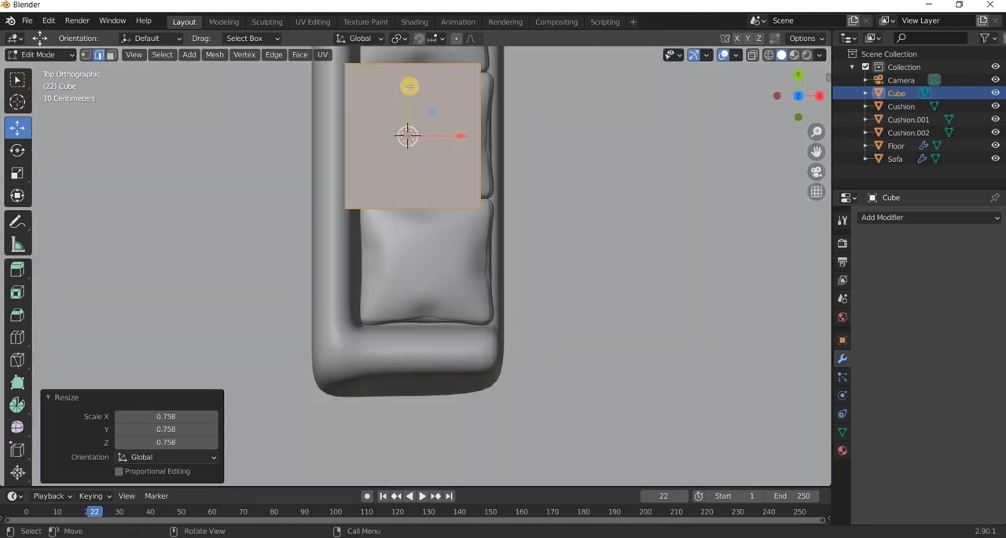
{"action": "key", "text": "g"}
{"action": "key", "text": "y"}
{"action": "left_click", "coordinate": [471, 256]}
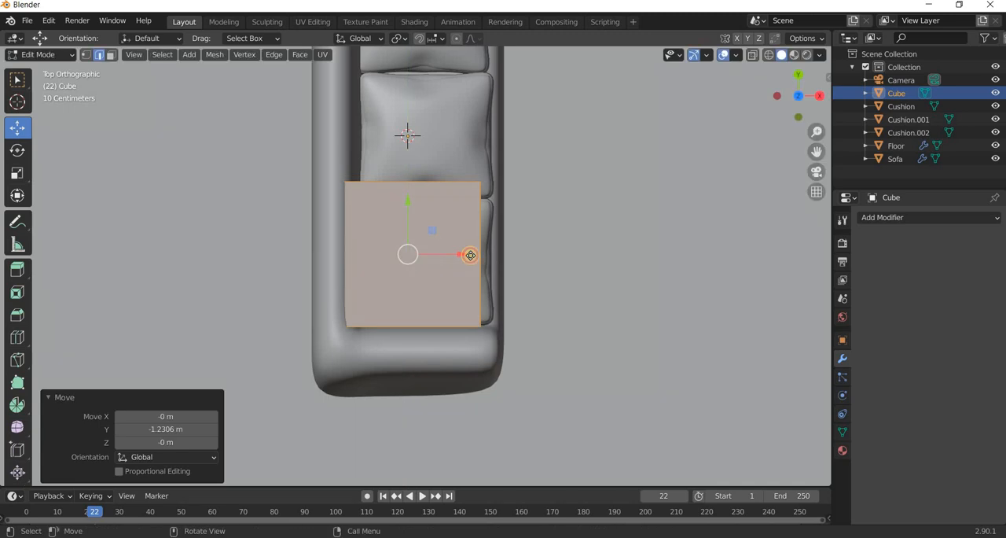
{"action": "left_click_drag", "start_coordinate": [463, 256], "coordinate": [477, 257]}
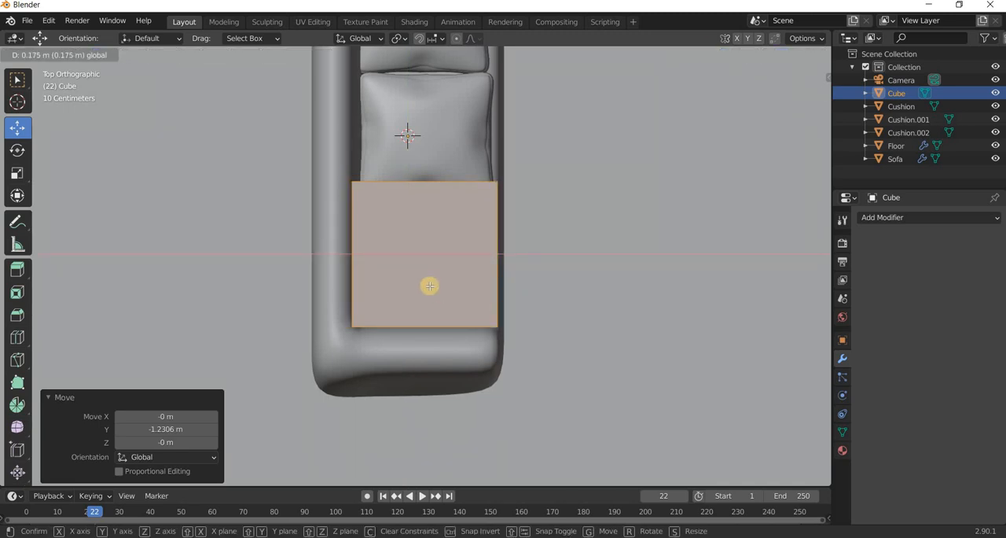
Divide the slab with five evenly spaced loop cuts in each direction across its top.
{"action": "middle_click_drag", "start_coordinate": [425, 207], "coordinate": [422, 196]}
{"action": "scroll", "coordinate": [422, 197], "scroll_direction": "up", "scroll_amount": 1}
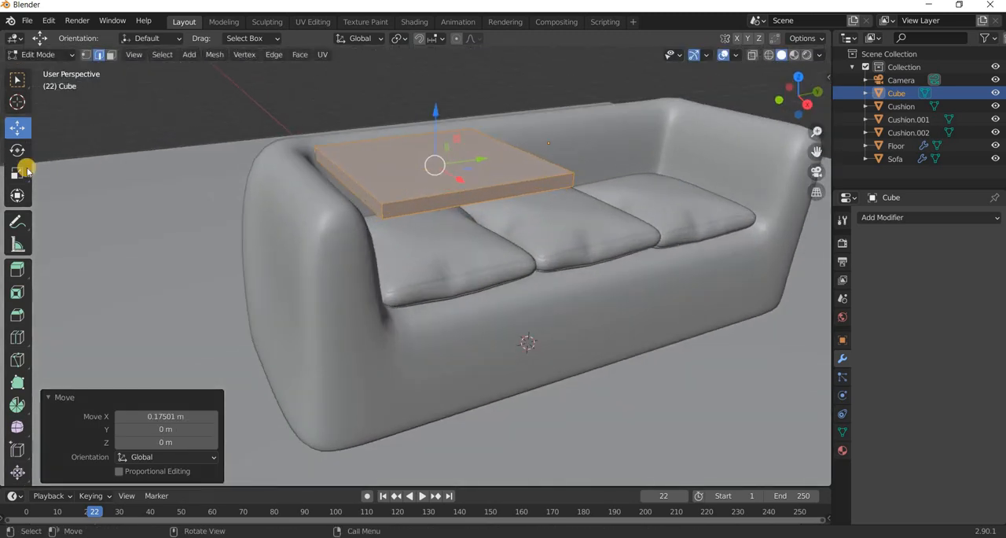
{"action": "scroll", "coordinate": [26, 171], "scroll_direction": "up", "scroll_amount": 1}
{"action": "left_click", "coordinate": [18, 337]}
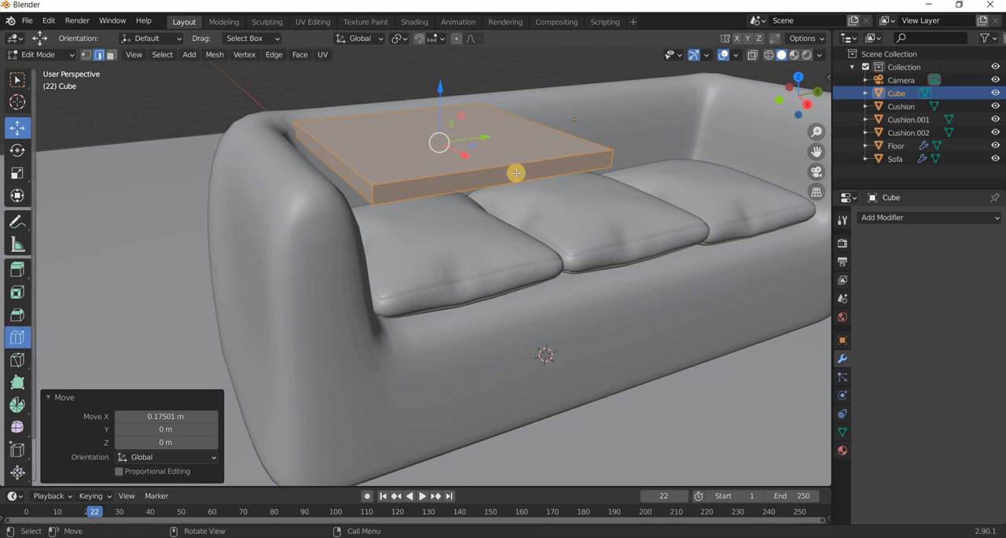
{"action": "left_click", "coordinate": [497, 173]}
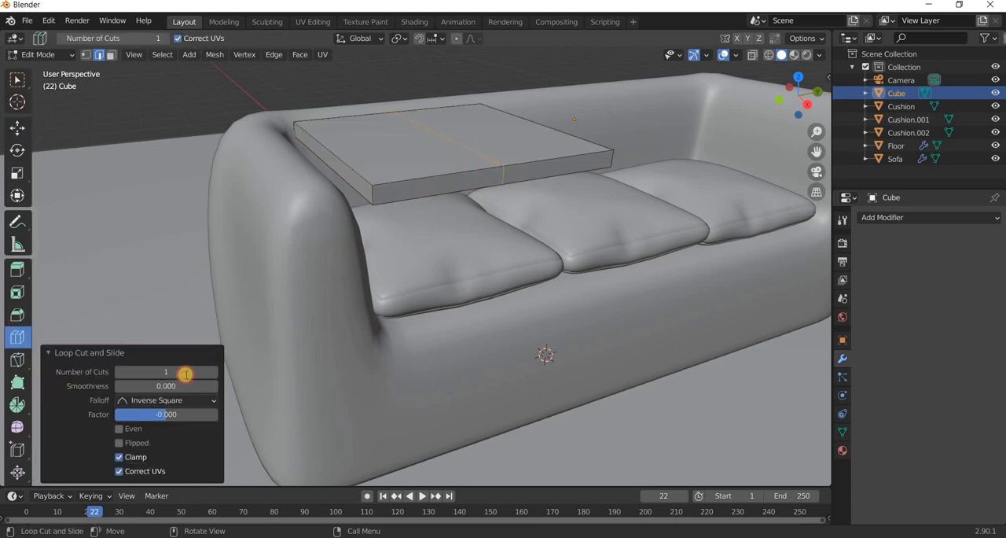
{"action": "key", "text": "Return"}
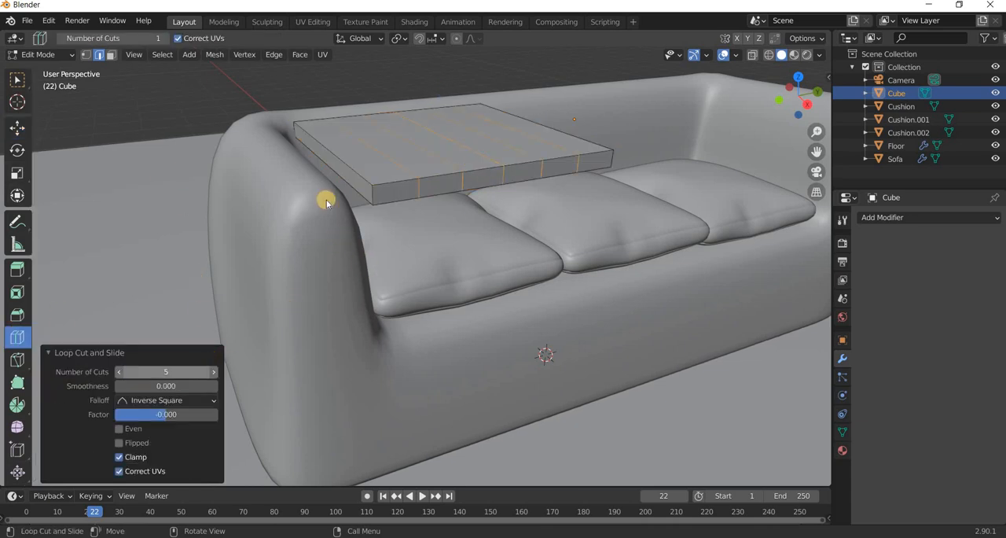
{"action": "left_click", "coordinate": [175, 371]}
{"action": "type", "text": "5"}
{"action": "key", "text": "Return"}
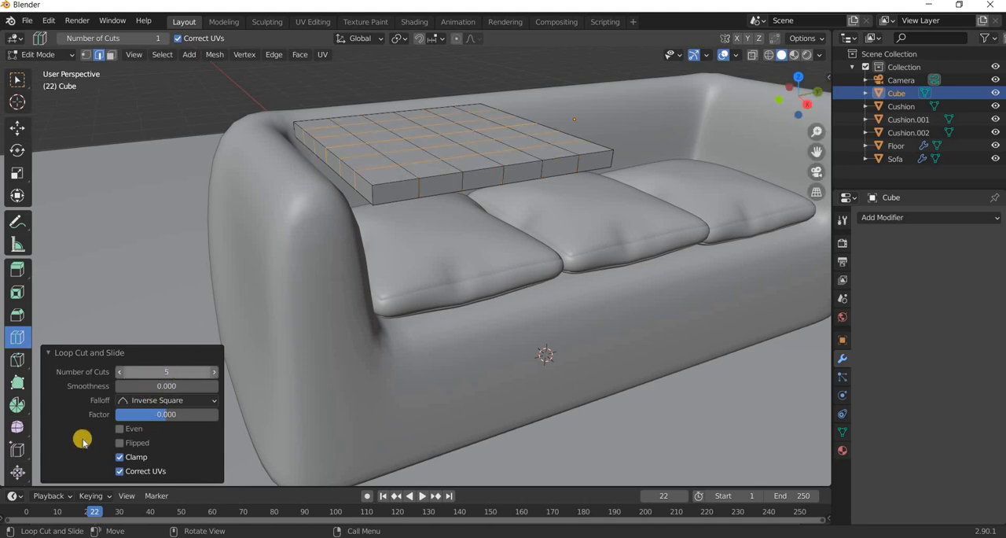
Add a single centred loop cut around the slab's thin sides and return to Object Mode.
{"action": "left_click", "coordinate": [367, 202]}
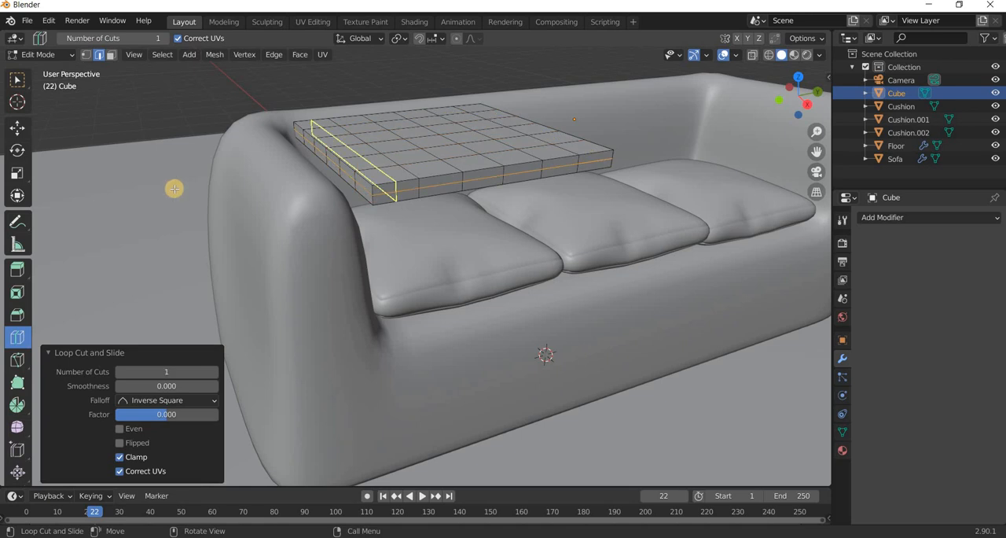
{"action": "left_click", "coordinate": [17, 126]}
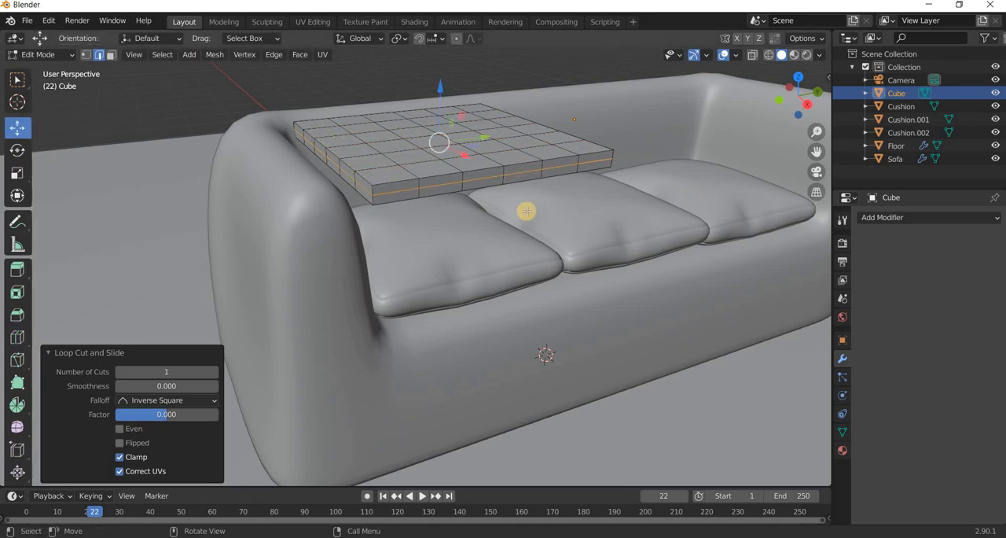
{"action": "key", "text": "Tab"}
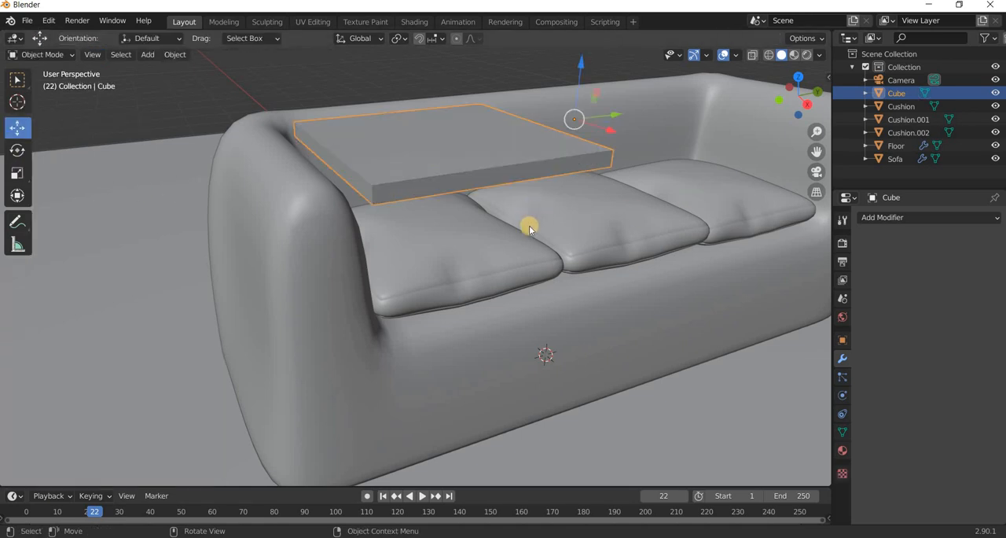
Move the slab about -0.82 m along Y and raise it about 0.39 m along Z, so it overhangs the armrest.
{"action": "middle_click_drag", "start_coordinate": [529, 223], "coordinate": [656, 132]}
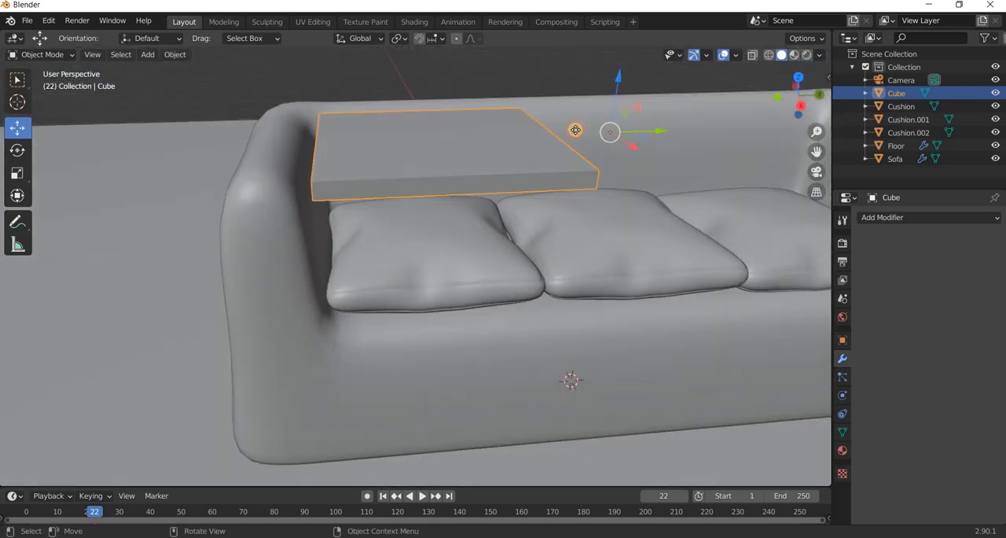
{"action": "left_click_drag", "start_coordinate": [575, 130], "coordinate": [533, 131]}
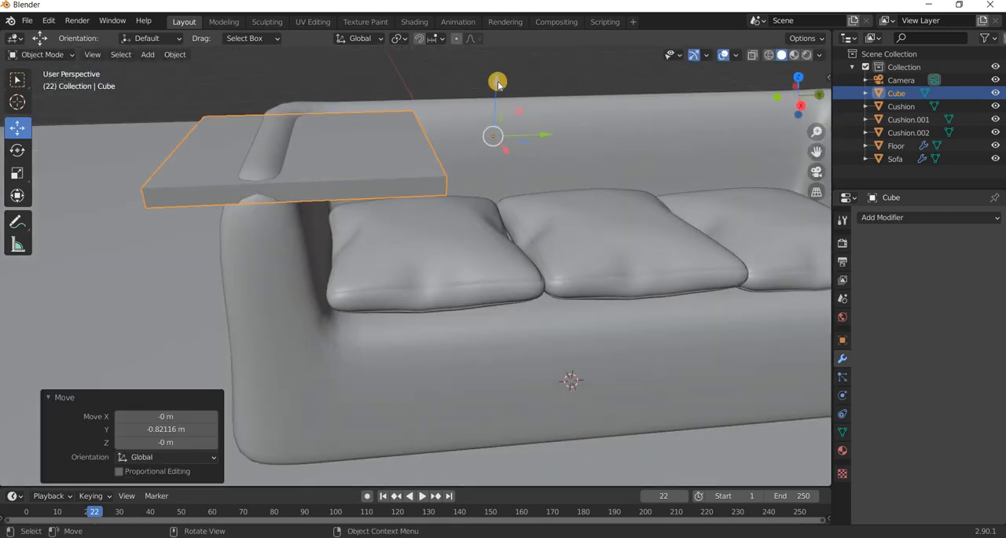
{"action": "left_click_drag", "start_coordinate": [493, 55], "coordinate": [469, 349]}
{"action": "scroll", "coordinate": [495, 350], "scroll_direction": "down", "scroll_amount": 2}
{"action": "middle_click_drag", "start_coordinate": [498, 348], "coordinate": [534, 346]}
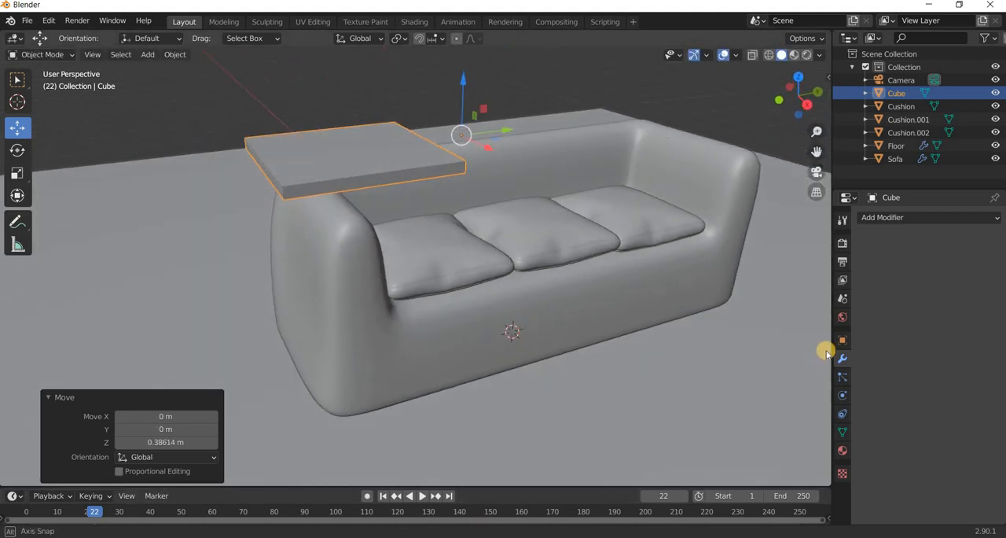
Check the sofa's physics settings and enable Collision physics on the first seat cushion.
{"action": "left_click", "coordinate": [348, 245]}
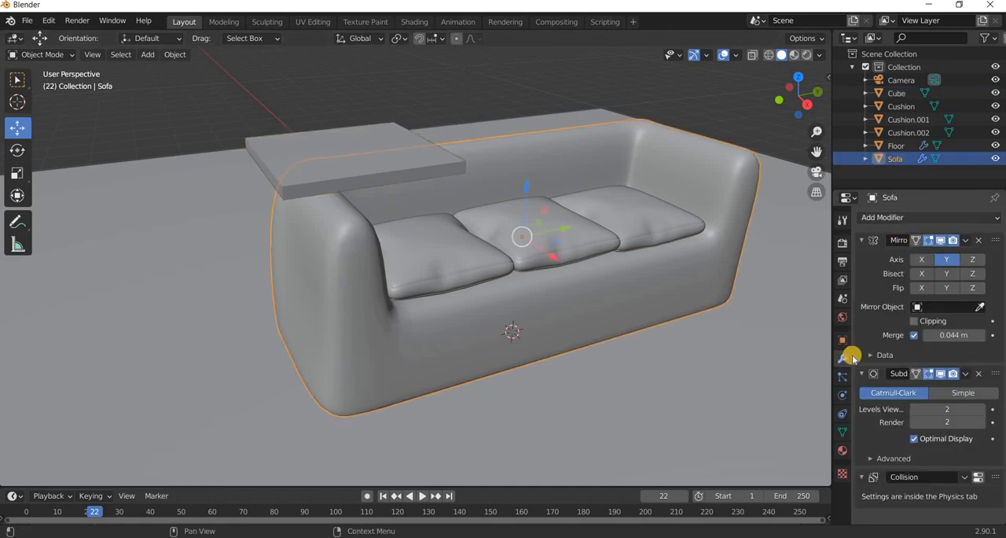
{"action": "left_click", "coordinate": [842, 395]}
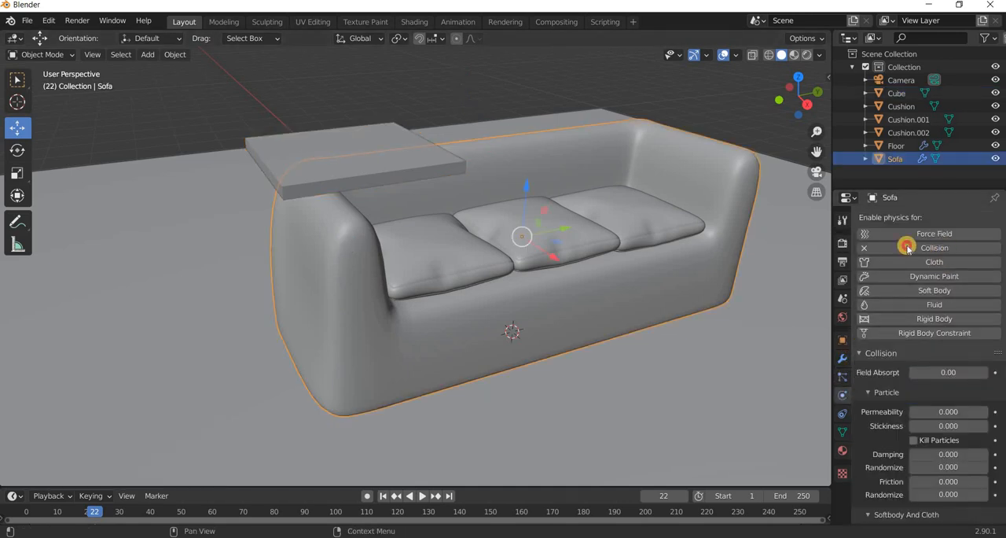
{"action": "left_click", "coordinate": [460, 251]}
{"action": "left_click", "coordinate": [924, 248]}
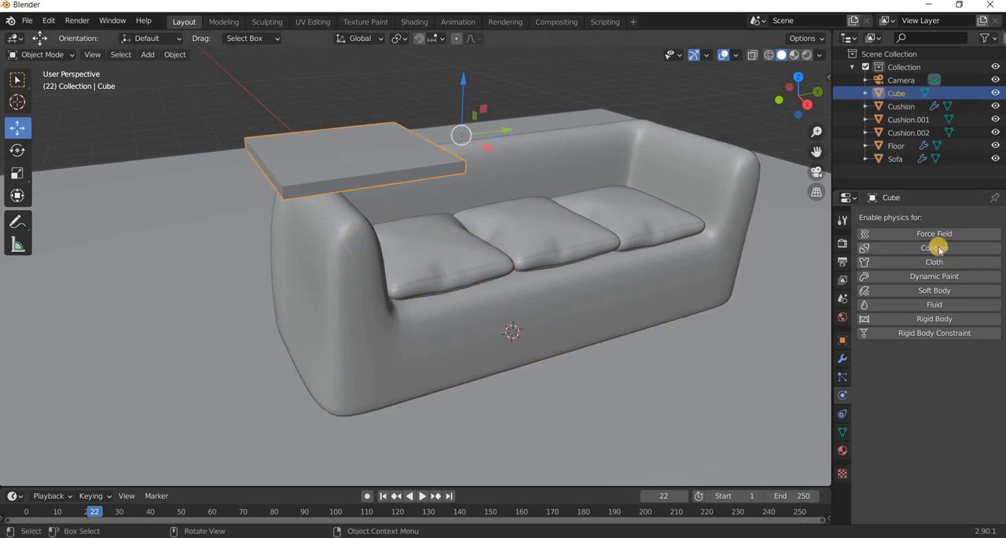
Enable Cloth physics on the slab and play the simulation from frame 1.
{"action": "left_click", "coordinate": [992, 262]}
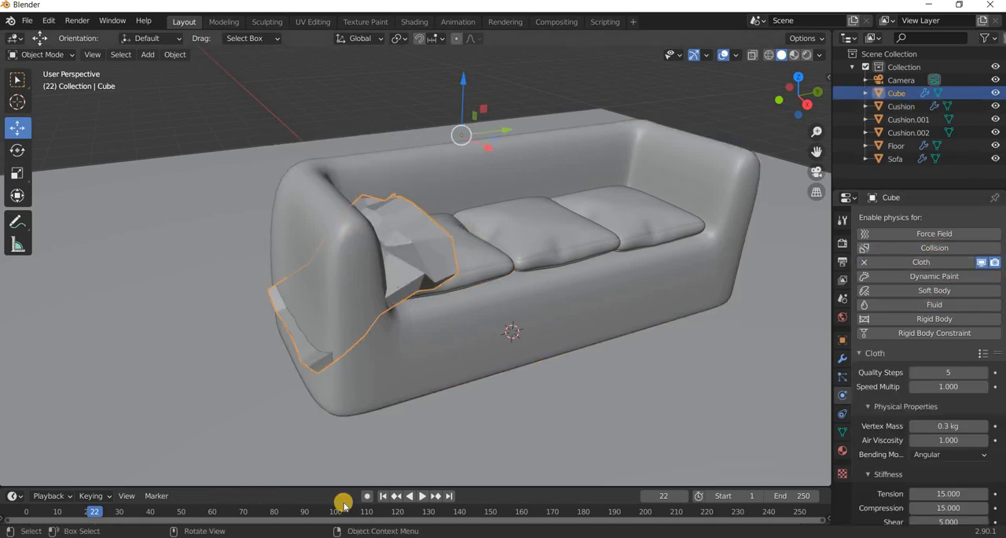
{"action": "left_click", "coordinate": [383, 496]}
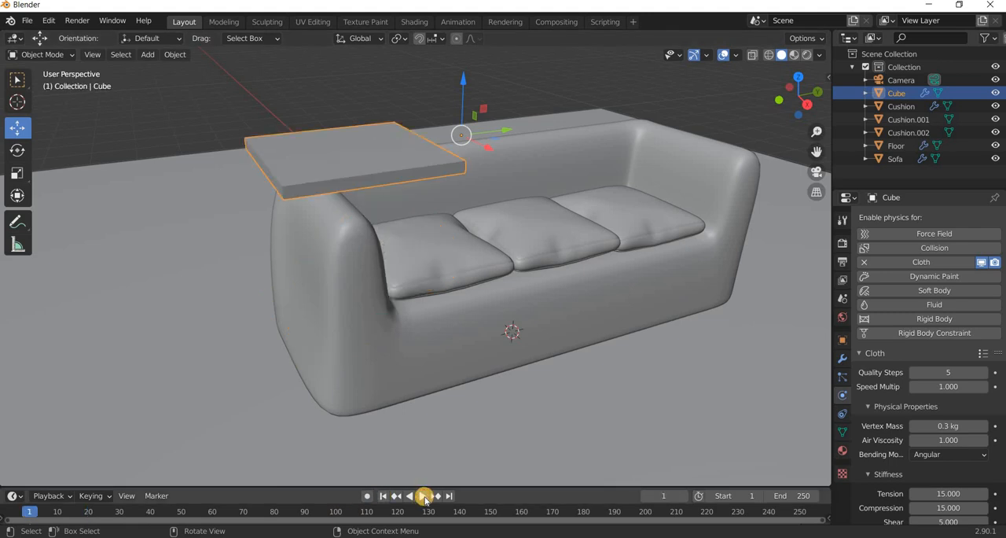
{"action": "left_click", "coordinate": [423, 496]}
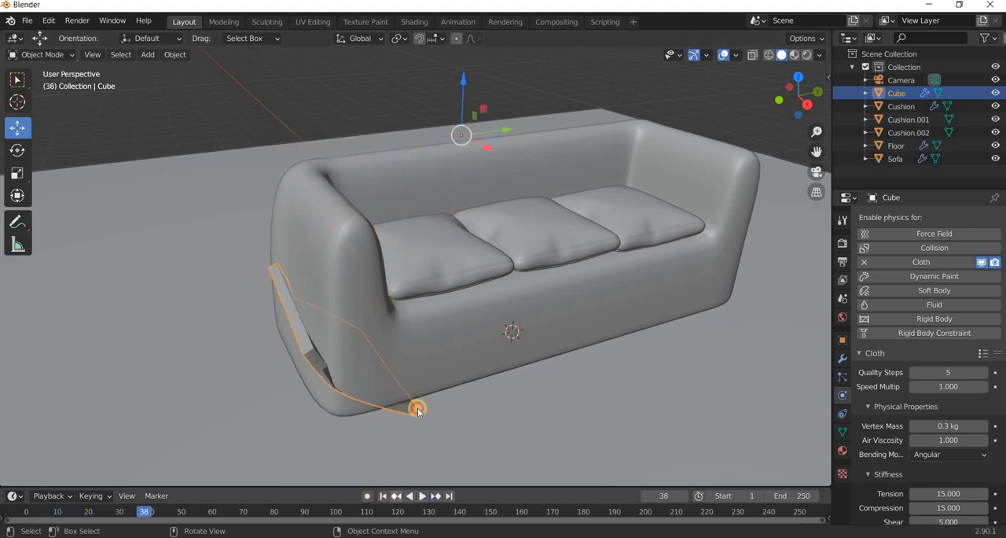
Remove and re-enable Collision physics on the sofa, replay the cloth simulation and return to frame 1.
{"action": "left_click", "coordinate": [433, 380]}
{"action": "left_click", "coordinate": [952, 248]}
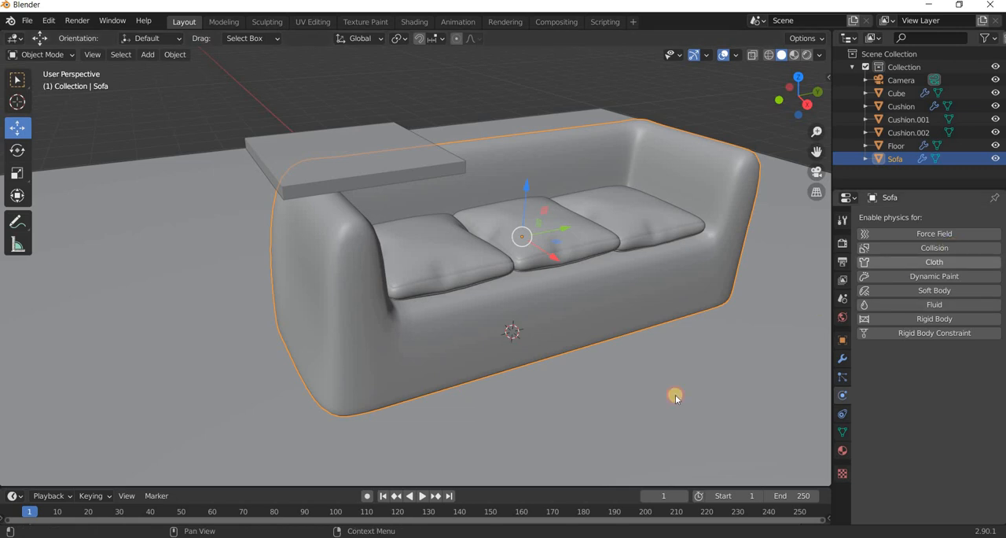
{"action": "left_click", "coordinate": [423, 496]}
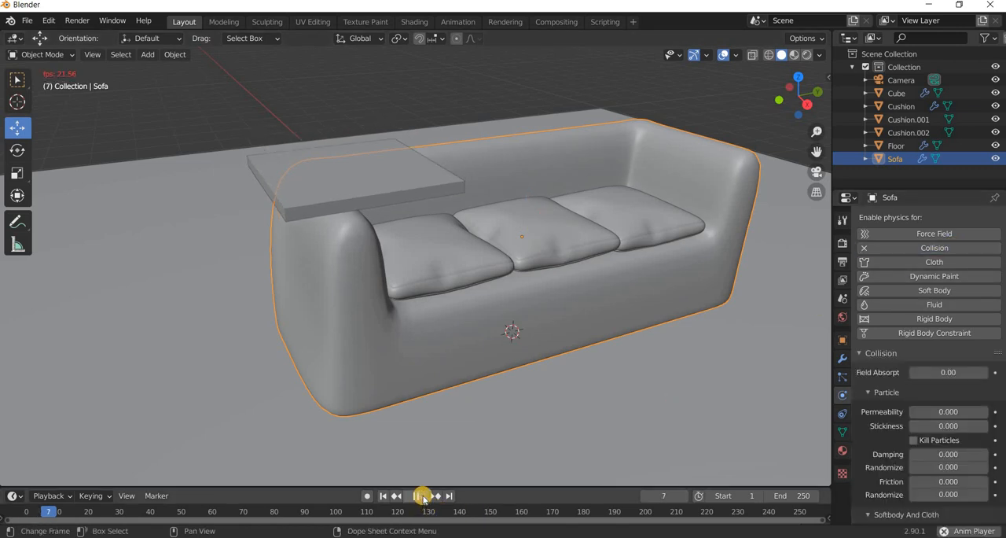
{"action": "key", "text": "space"}
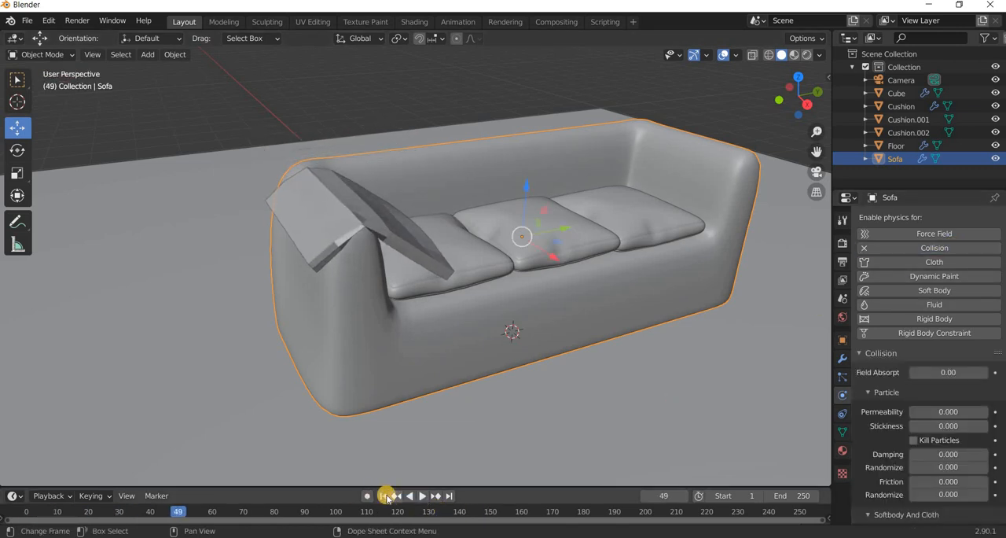
{"action": "key", "text": "shift+Left"}
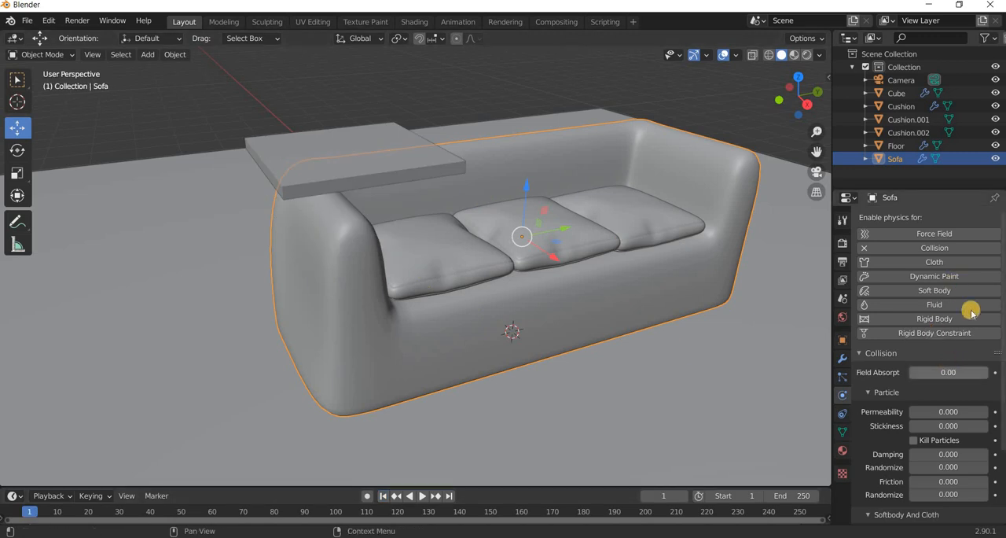
Enable Pressure in the slab's Cloth settings, set the pressure to 3 and play the simulation.
{"action": "scroll", "coordinate": [939, 353], "scroll_direction": "down", "scroll_amount": 3}
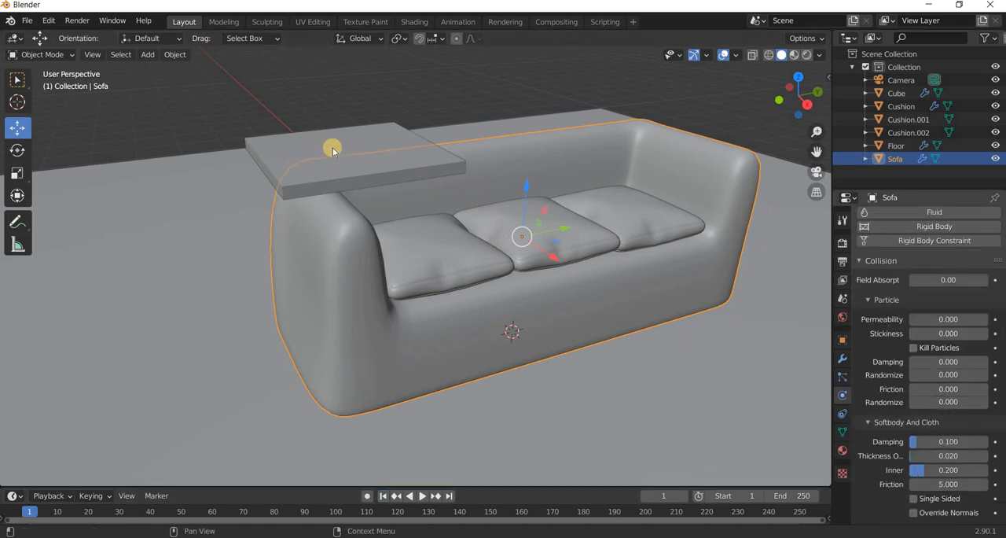
{"action": "left_click", "coordinate": [361, 165]}
{"action": "scroll", "coordinate": [899, 413], "scroll_direction": "down", "scroll_amount": 6}
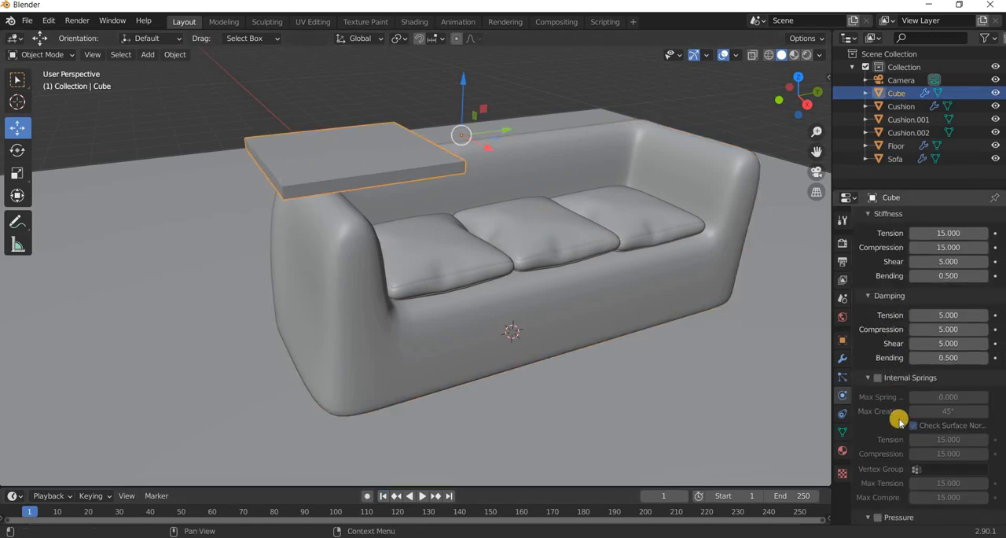
{"action": "key", "text": "a"}
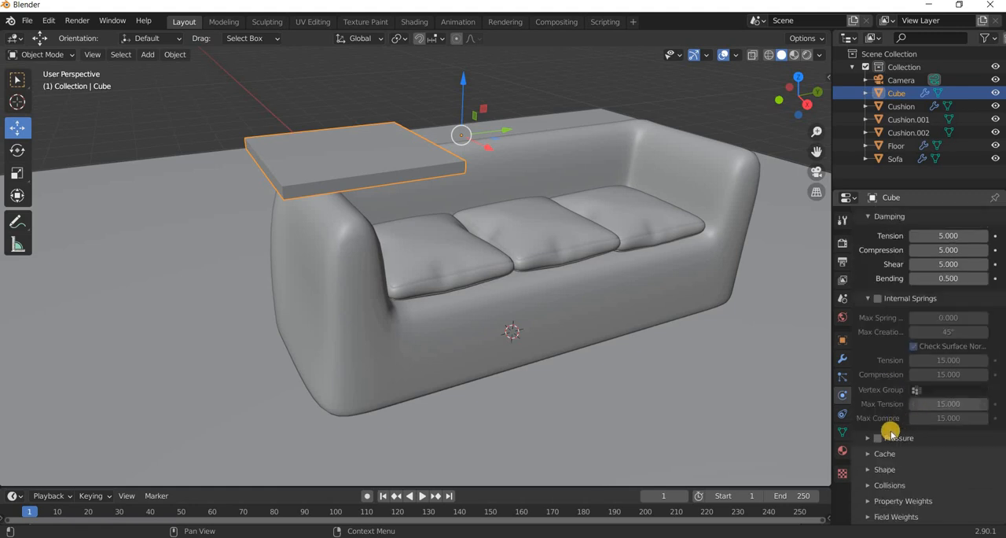
{"action": "left_click", "coordinate": [983, 447]}
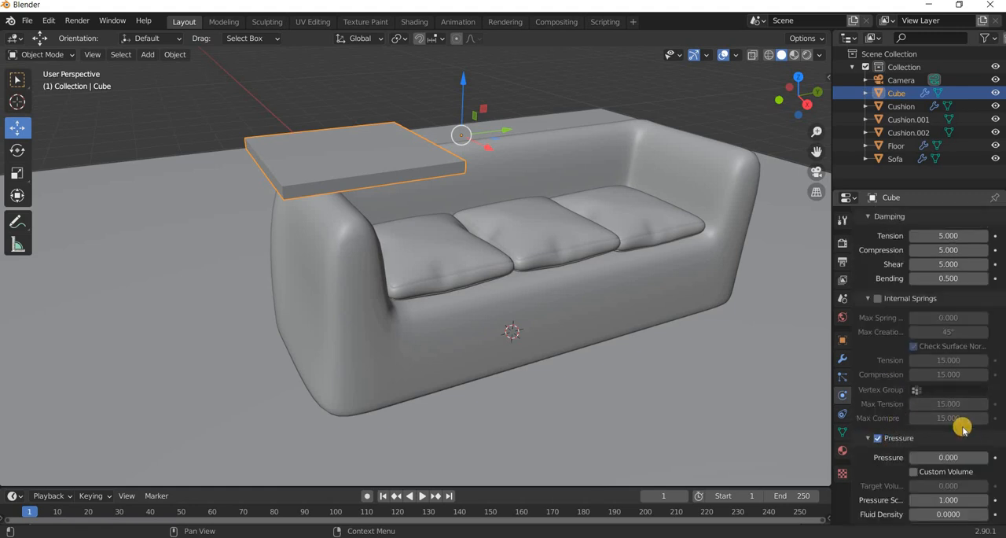
{"action": "scroll", "coordinate": [964, 418], "scroll_direction": "down", "scroll_amount": 2}
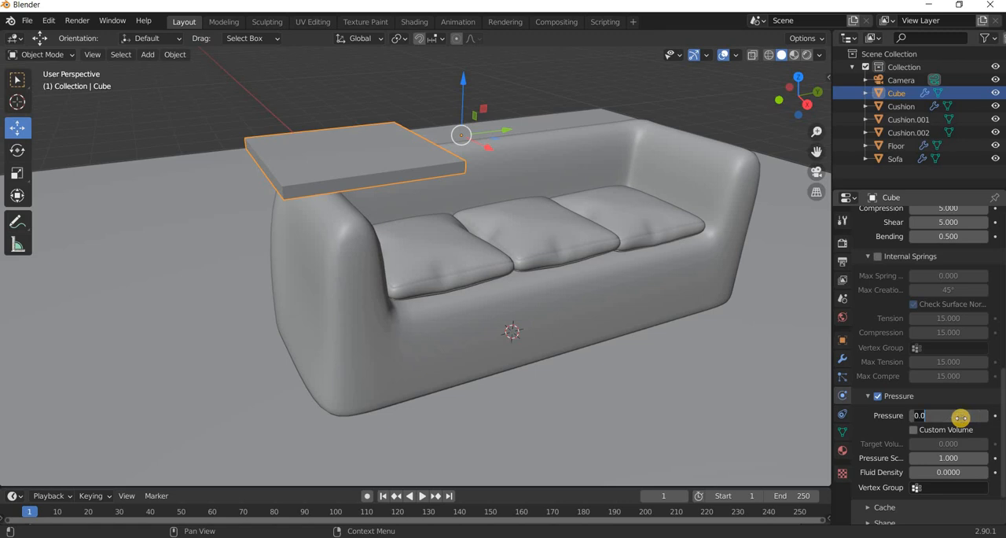
{"action": "key", "text": "Return"}
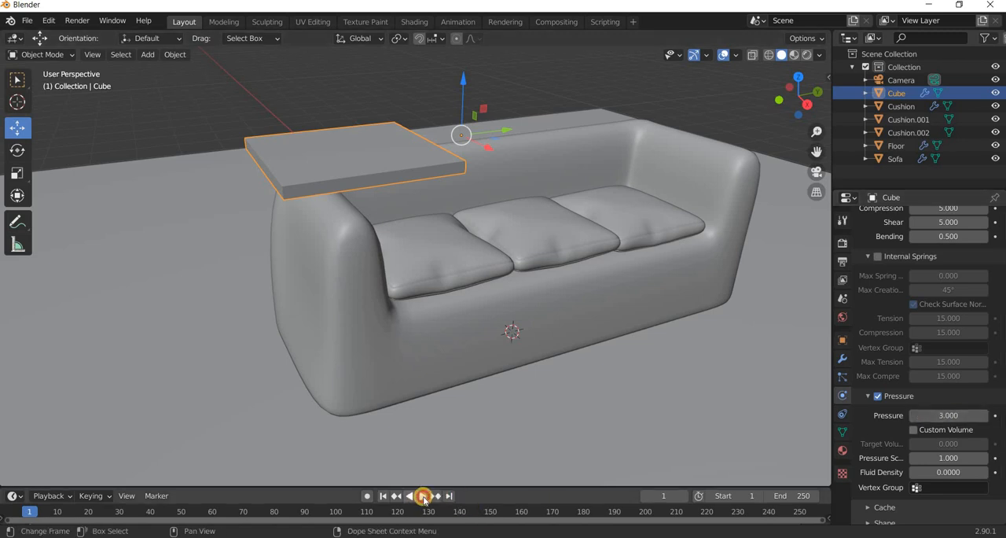
{"action": "left_click", "coordinate": [423, 496]}
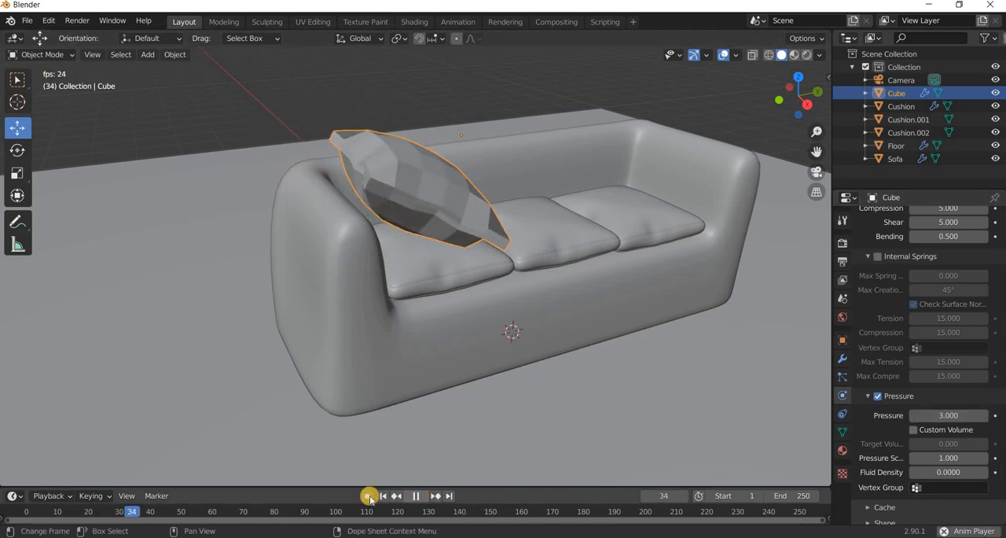
Apply the cloth preset with 0.15 kg vertex mass and 5.000 tension to the slab, and test the simulation from frame 1.
{"action": "key", "text": "Escape"}
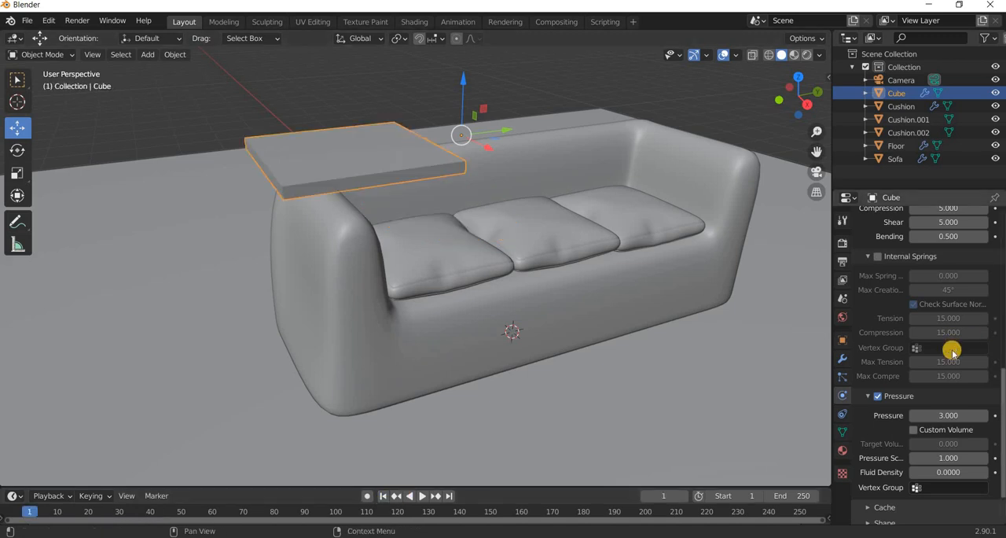
{"action": "scroll", "coordinate": [955, 338], "scroll_direction": "up", "scroll_amount": 8}
{"action": "scroll", "coordinate": [978, 283], "scroll_direction": "up", "scroll_amount": 2}
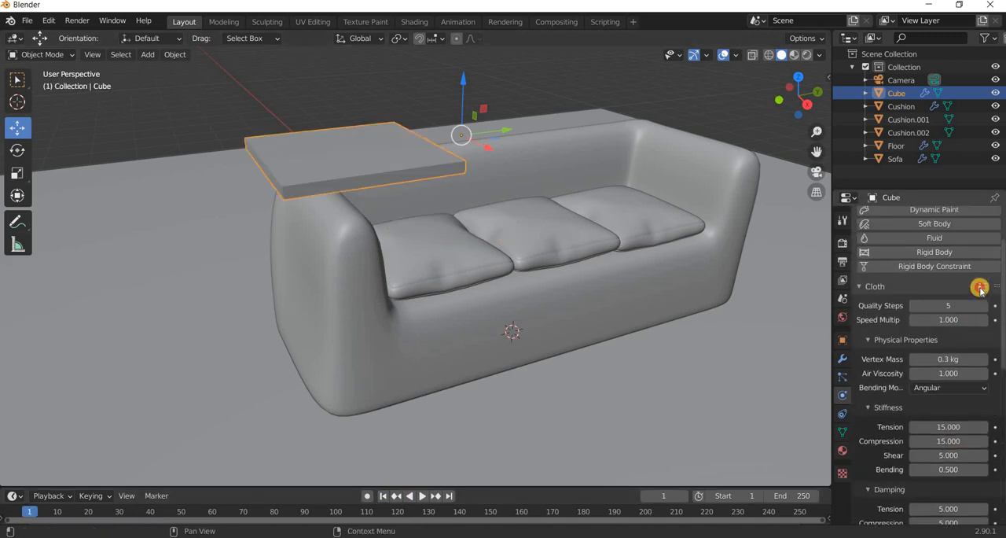
{"action": "left_click", "coordinate": [984, 287]}
{"action": "left_click", "coordinate": [924, 240]}
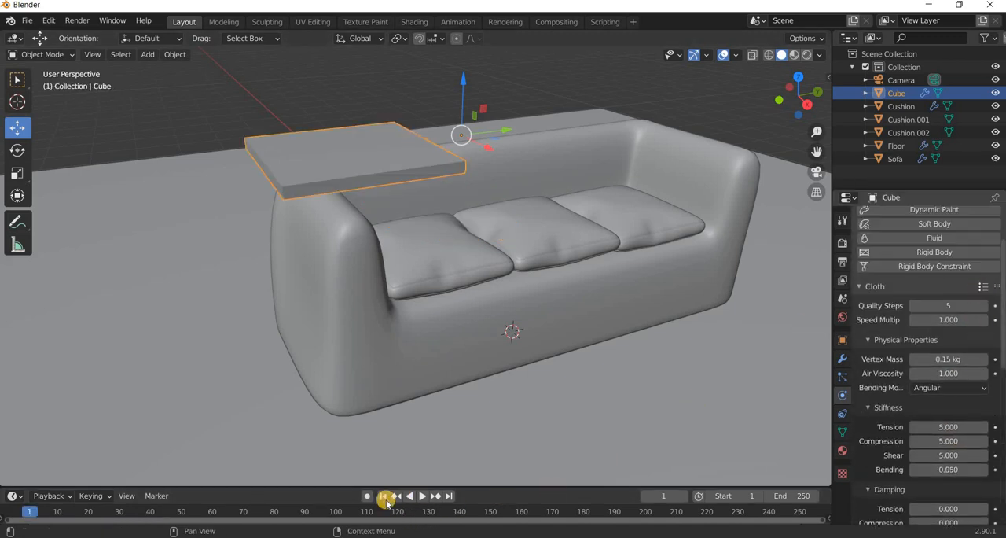
{"action": "left_click", "coordinate": [414, 497]}
{"action": "left_click", "coordinate": [423, 496]}
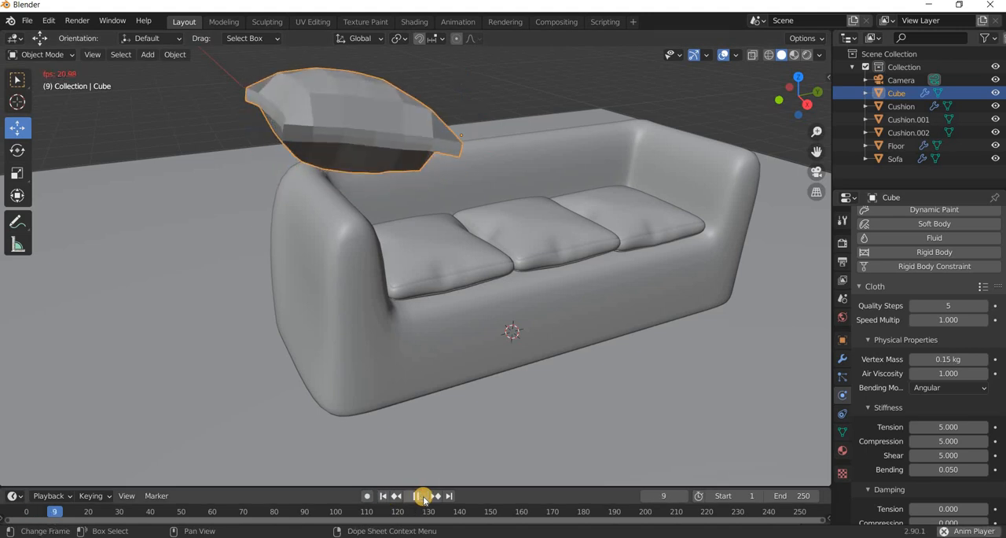
{"action": "key", "text": "space"}
{"action": "left_click", "coordinate": [383, 496]}
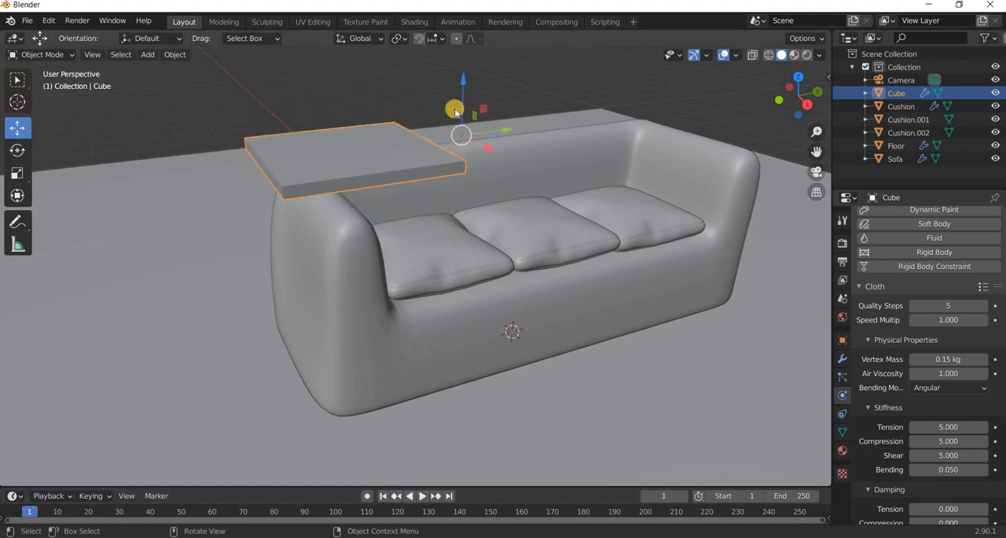
Set the slab's origin to its geometry and raise the slab about 0.27 m along Z above the sofa.
{"action": "middle_click_drag", "start_coordinate": [409, 143], "coordinate": [152, 87]}
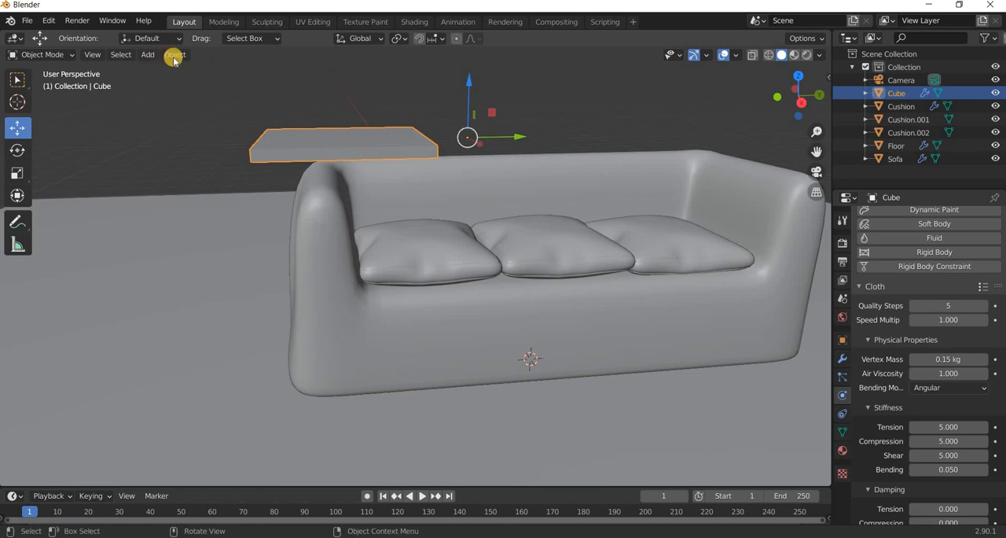
{"action": "left_click", "coordinate": [174, 55]}
{"action": "mouse_move", "coordinate": [196, 83]}
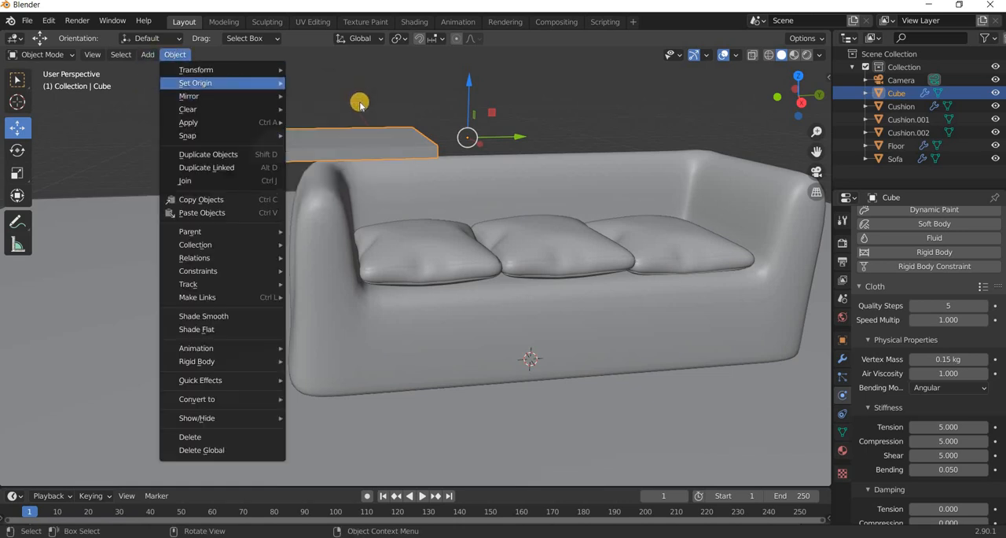
{"action": "left_click", "coordinate": [337, 97]}
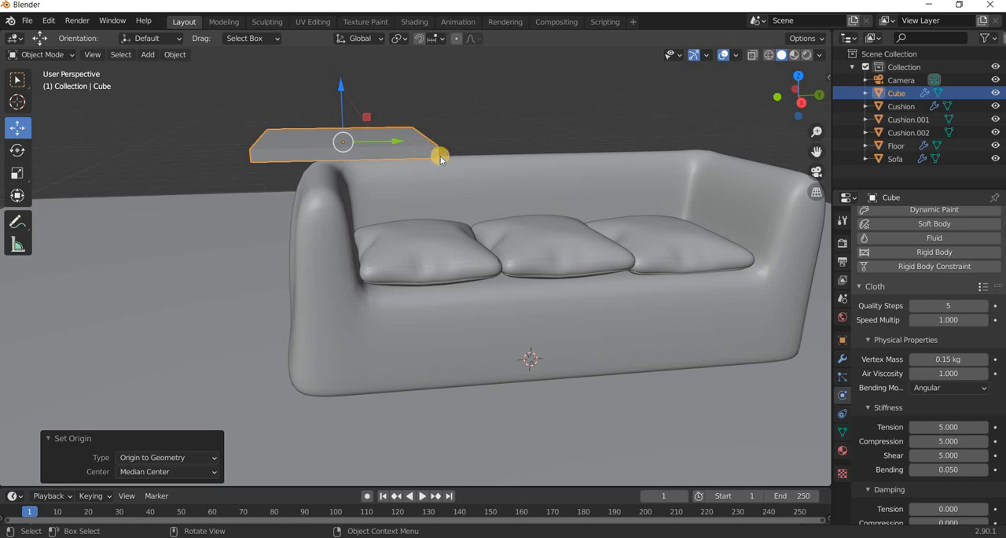
{"action": "key", "text": "n"}
{"action": "key", "text": "n"}
{"action": "left_click_drag", "start_coordinate": [342, 89], "coordinate": [341, 59]}
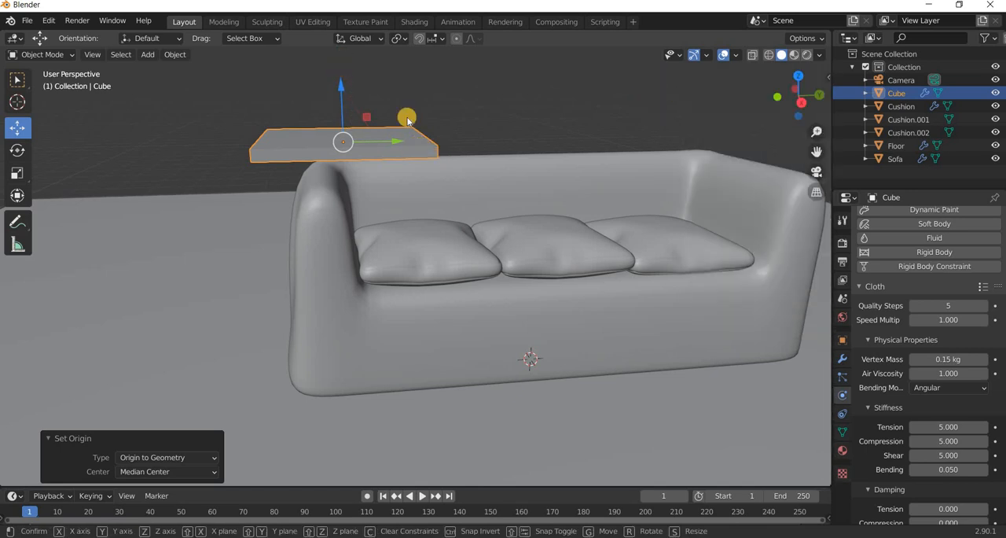
Test the drop from the new height, set the slab's cloth vertex mass to 0.5 kg and replay the simulation.
{"action": "left_click", "coordinate": [420, 495]}
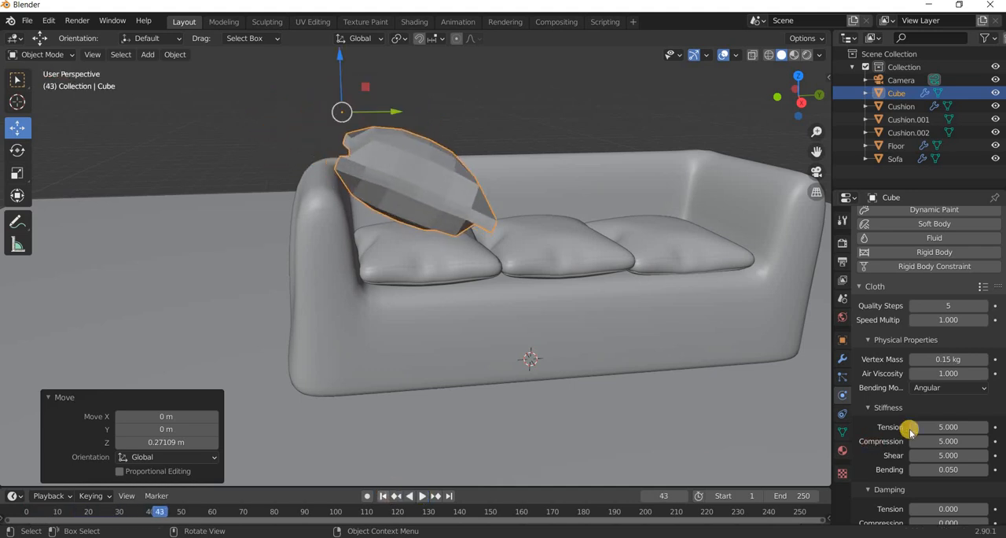
{"action": "key", "text": "Escape"}
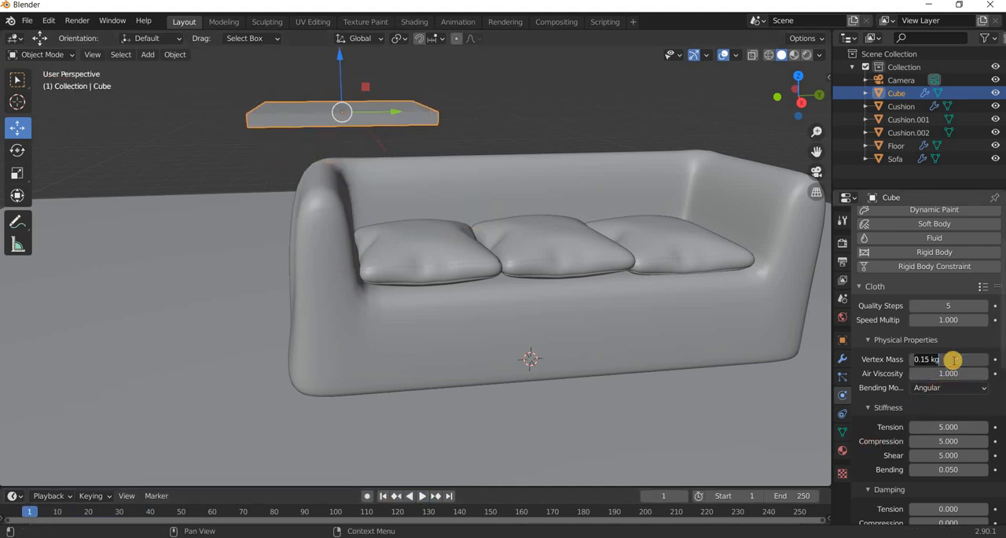
{"action": "key", "text": "Return"}
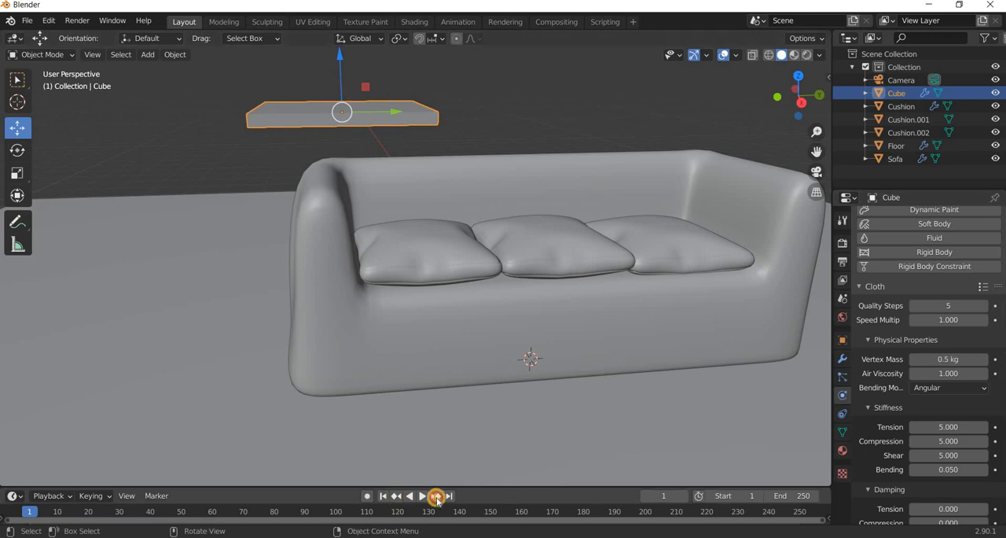
{"action": "left_click", "coordinate": [420, 495]}
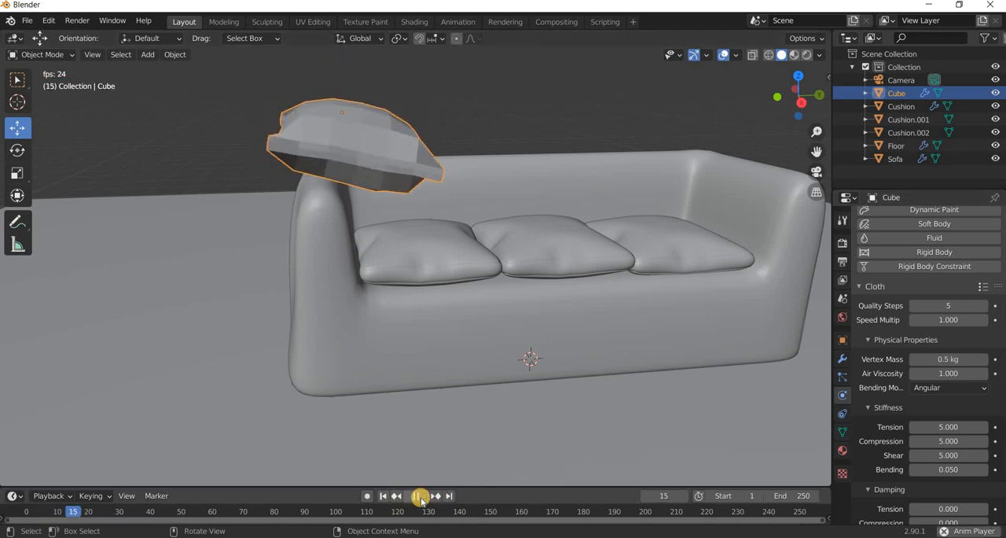
{"action": "key", "text": "Escape"}
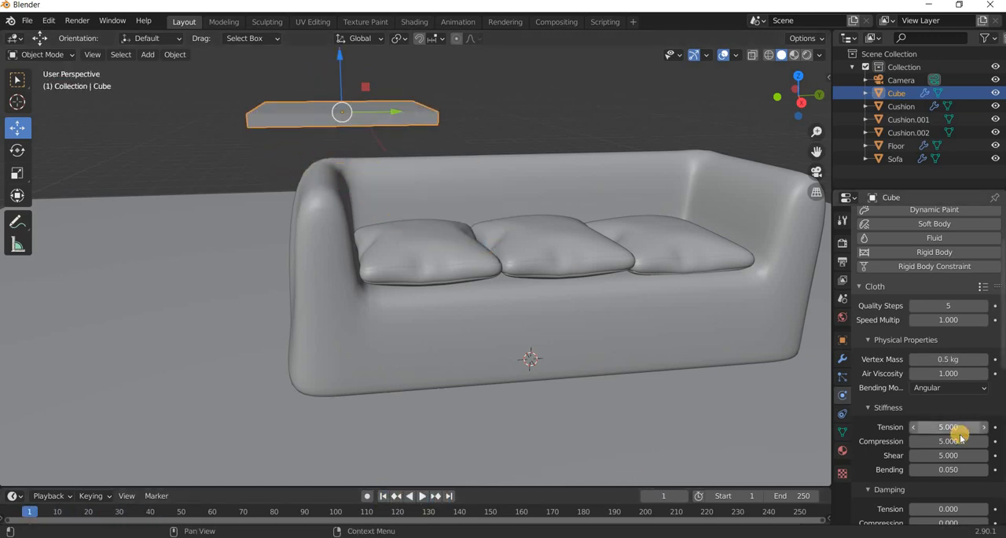
Set the slab's cloth pressure to 1, play the simulation and return to frame 1.
{"action": "scroll", "coordinate": [959, 424], "scroll_direction": "down", "scroll_amount": 8}
{"action": "scroll", "coordinate": [957, 391], "scroll_direction": "down", "scroll_amount": 3}
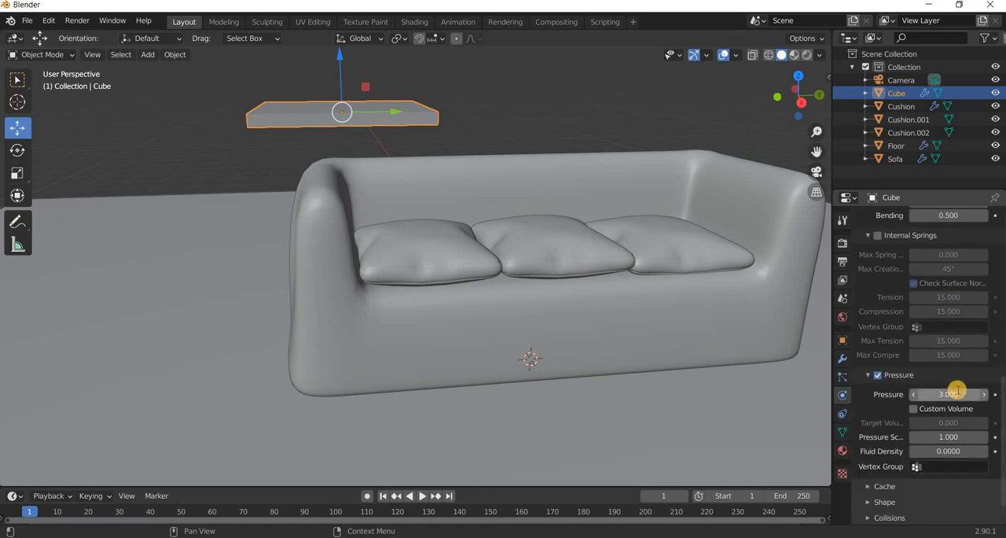
{"action": "key", "text": "Escape"}
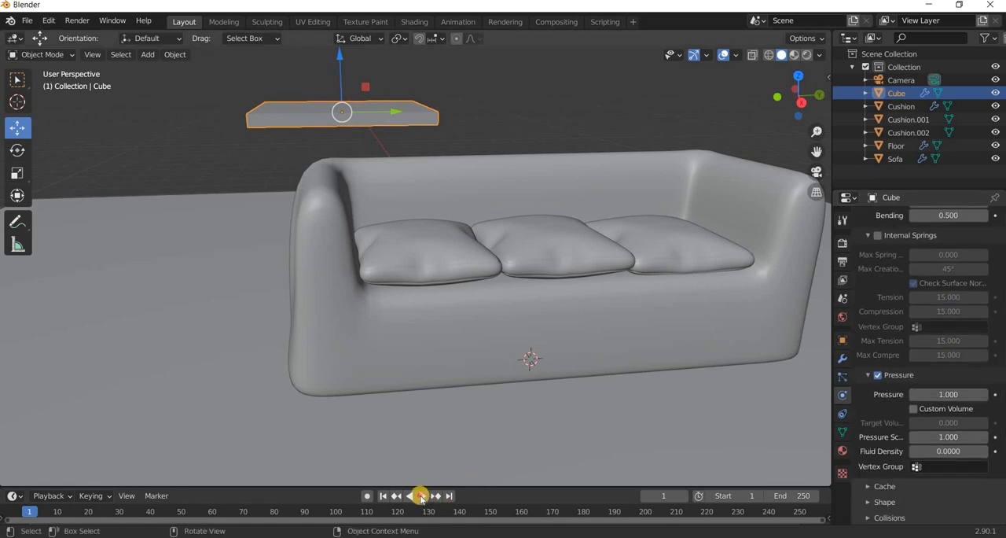
{"action": "left_click", "coordinate": [421, 496]}
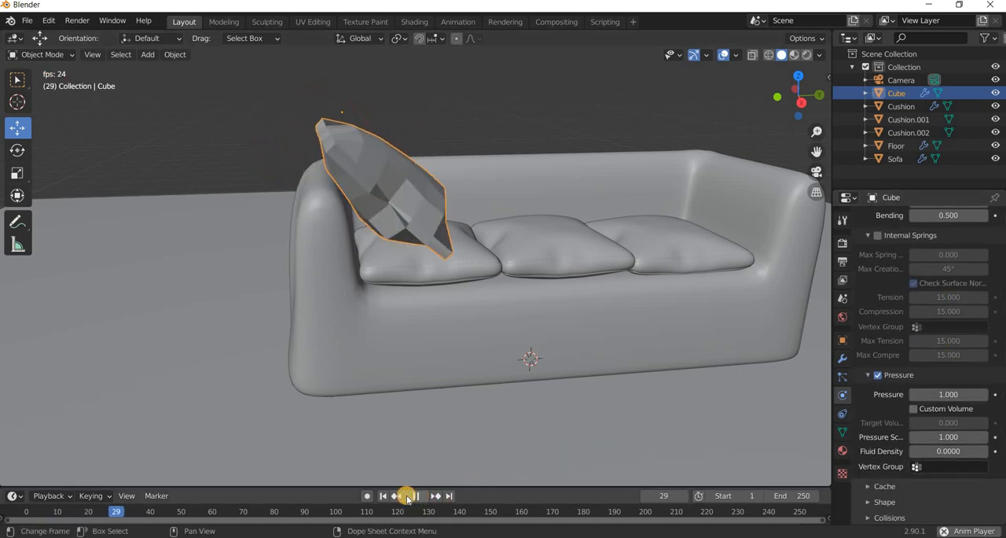
{"action": "left_click", "coordinate": [385, 495]}
{"action": "key", "text": "shift+Left"}
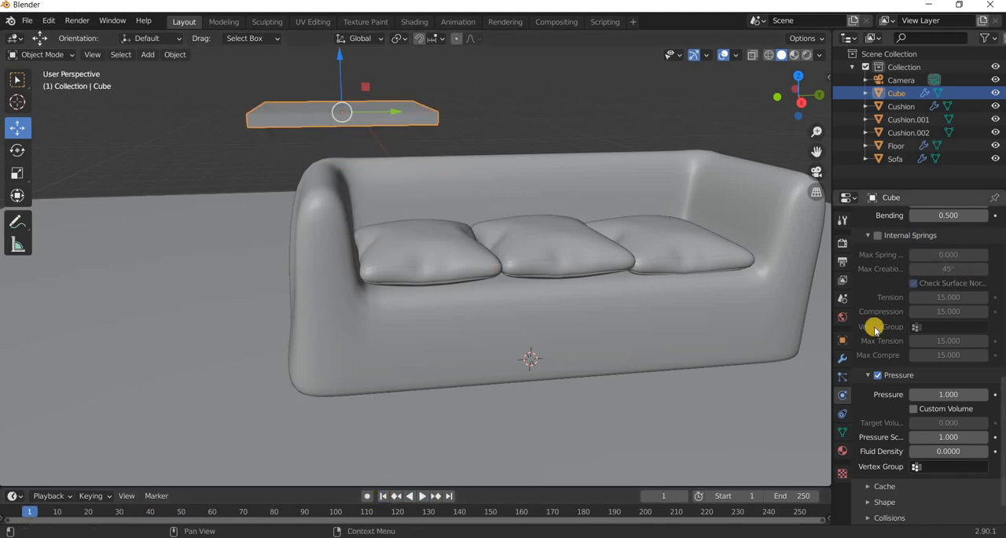
Add a level 2 Subdivision Surface modifier above the slab's Cloth modifier and test the simulation, returning to frame 1.
{"action": "left_click", "coordinate": [843, 358]}
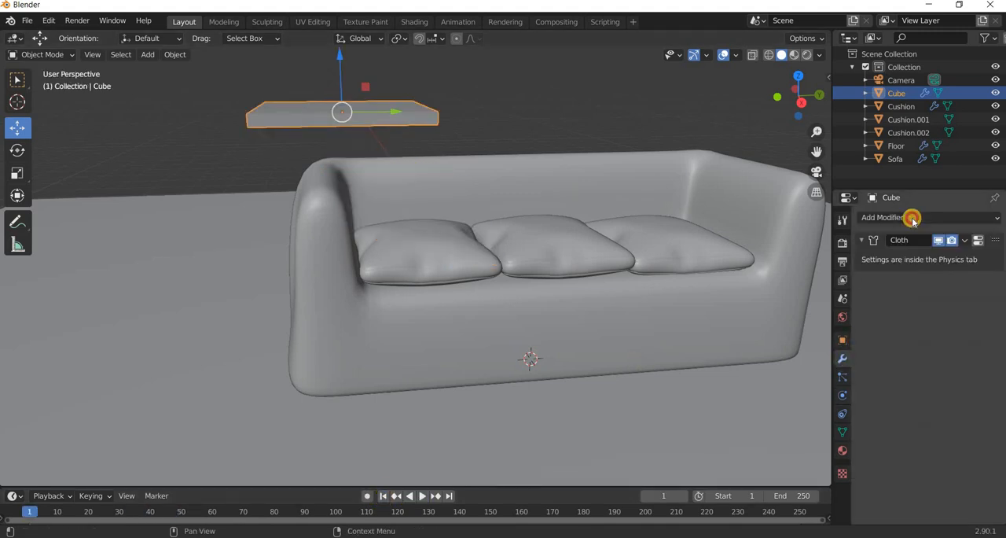
{"action": "left_click", "coordinate": [913, 218]}
{"action": "left_click", "coordinate": [753, 431]}
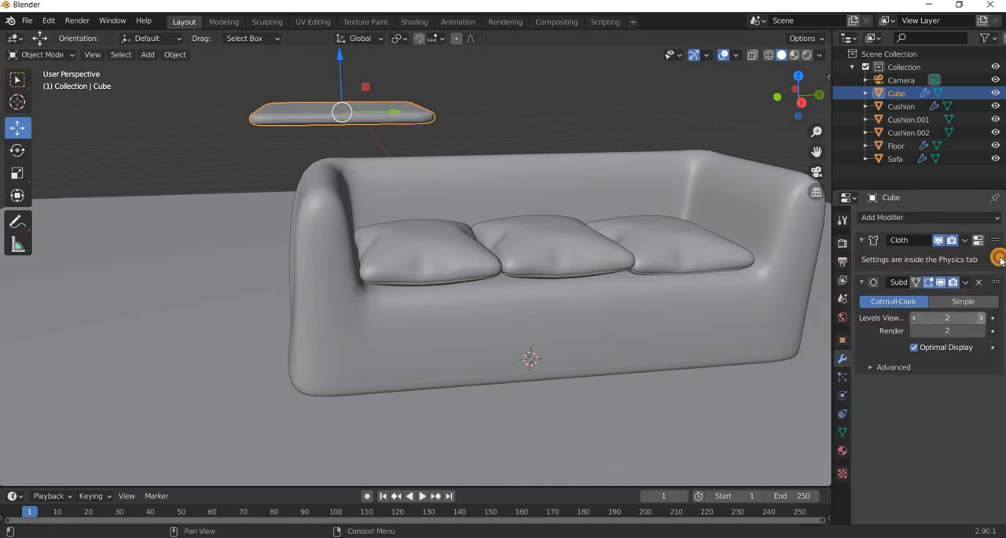
{"action": "left_click_drag", "start_coordinate": [1002, 261], "coordinate": [1001, 237]}
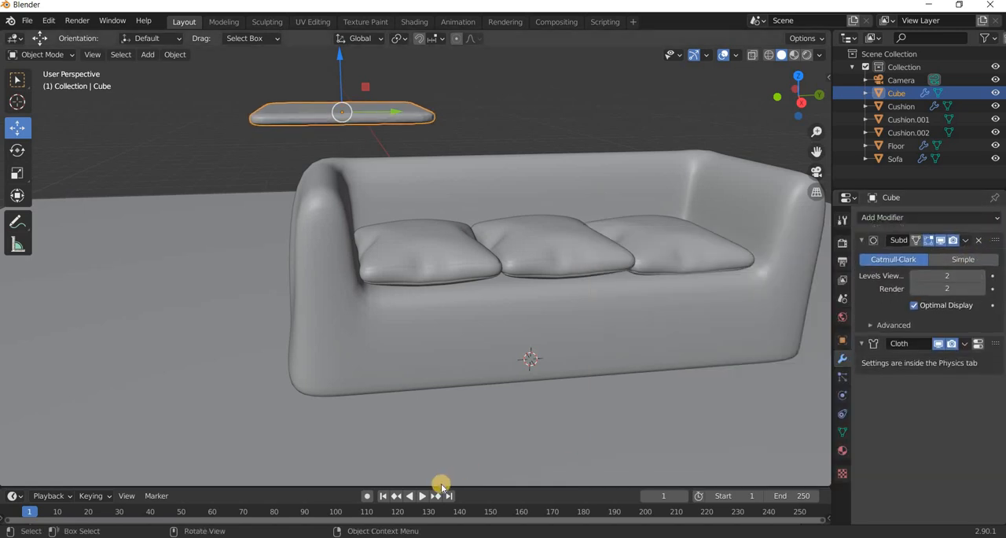
{"action": "left_click", "coordinate": [421, 497]}
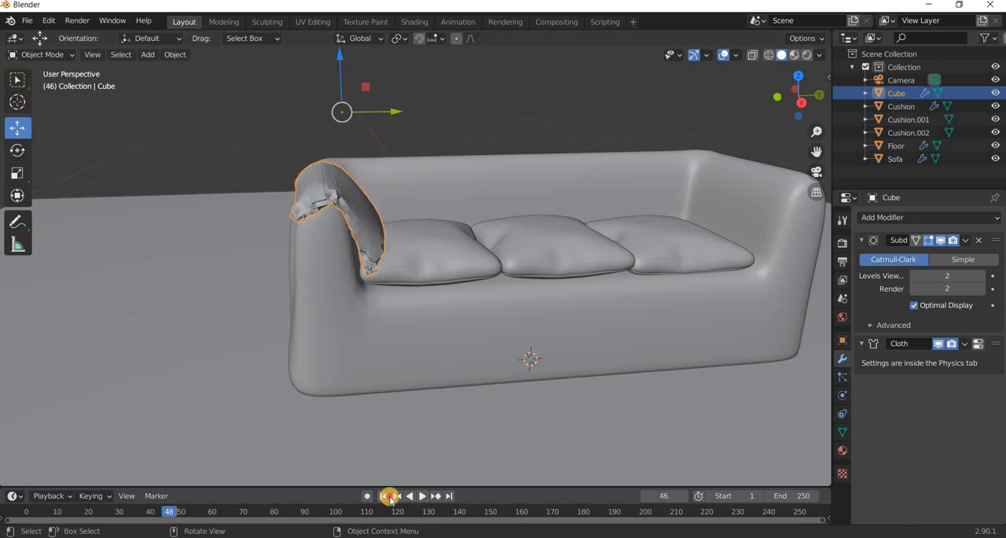
{"action": "left_click", "coordinate": [386, 496]}
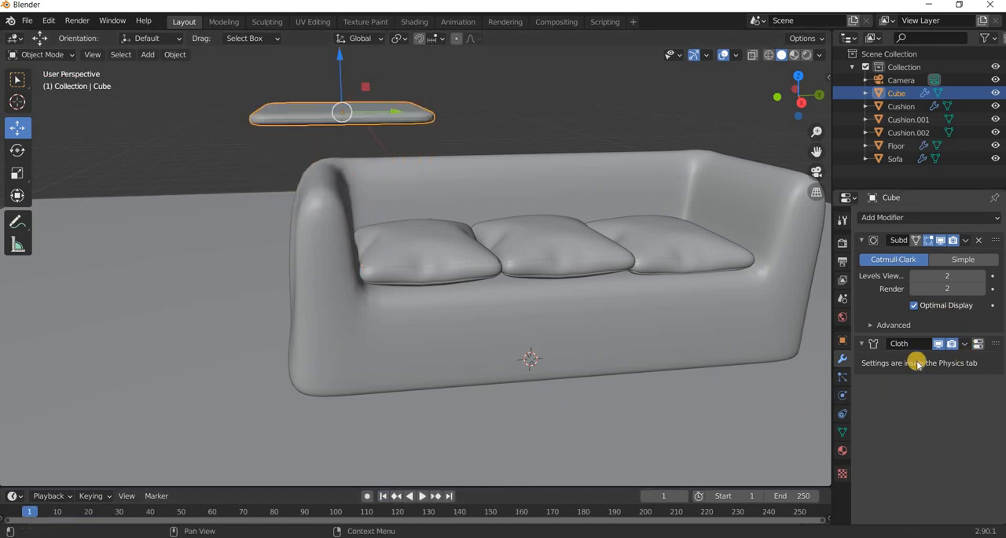
Set the slab's cloth pressure to 3, replay the simulation and return to frame 1.
{"action": "left_click", "coordinate": [844, 398]}
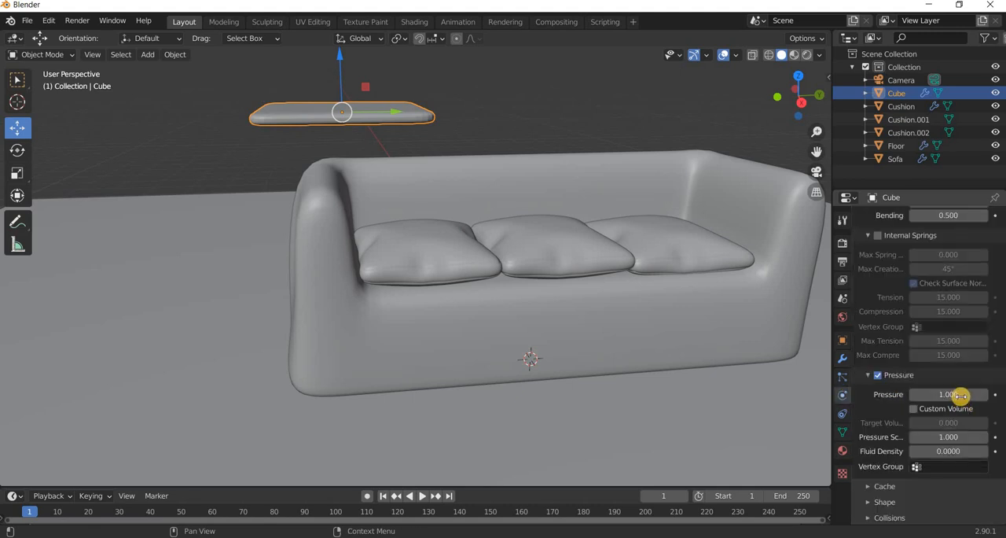
{"action": "type", "text": "3"}
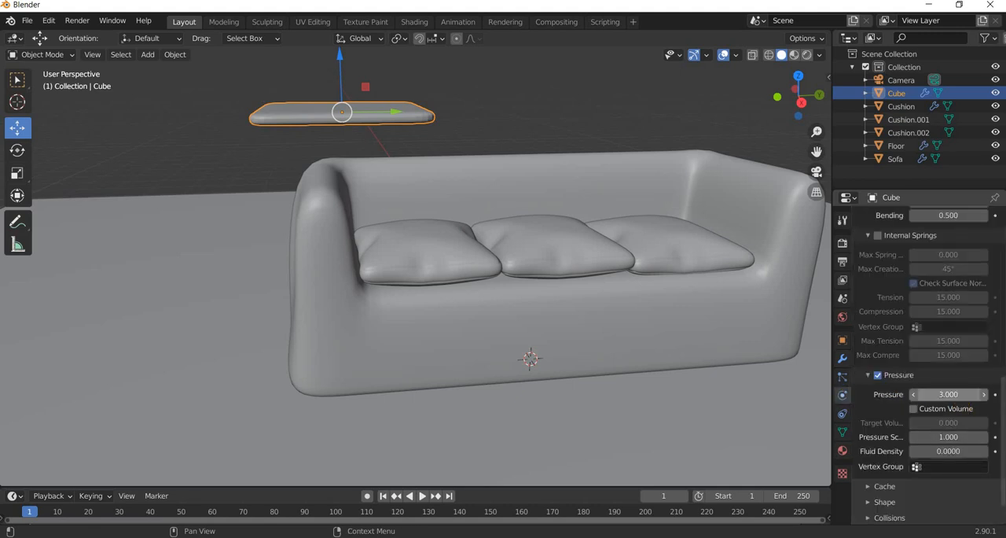
{"action": "key", "text": "Return"}
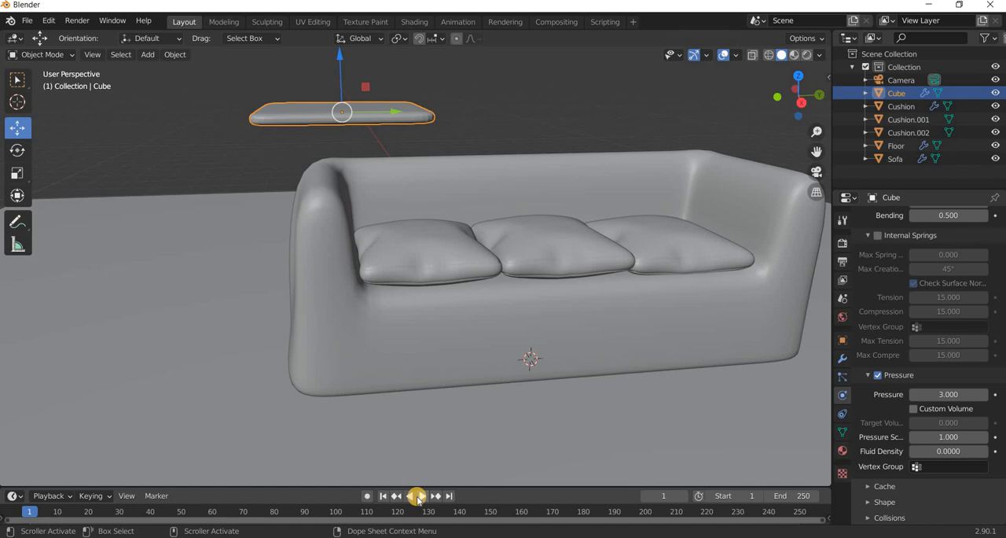
{"action": "left_click", "coordinate": [418, 497]}
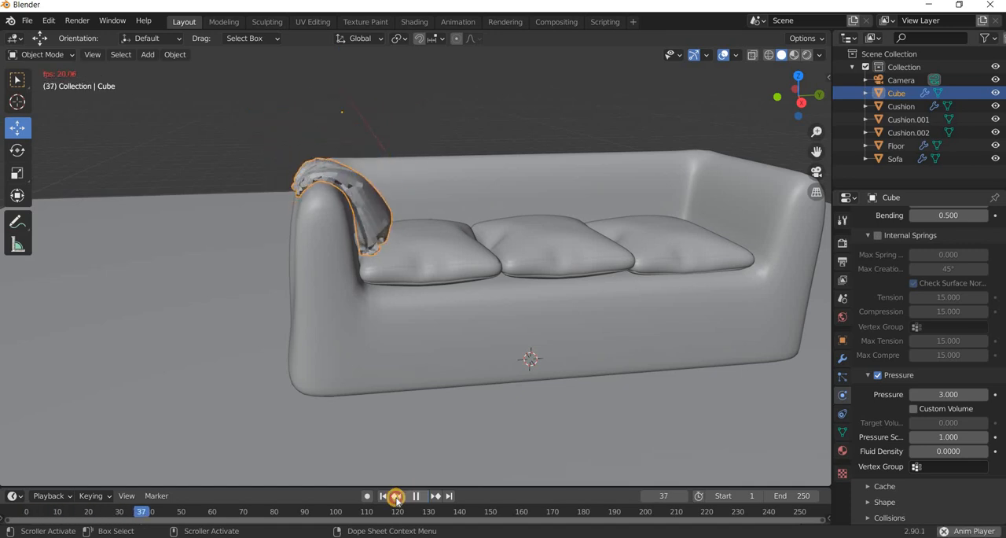
{"action": "key", "text": "space"}
{"action": "left_click", "coordinate": [385, 496]}
Set the slab's cloth vertex mass to 0.15 kg, play the simulation from frame 1 and scrub back to frame 26.
{"action": "scroll", "coordinate": [922, 368], "scroll_direction": "up", "scroll_amount": 2}
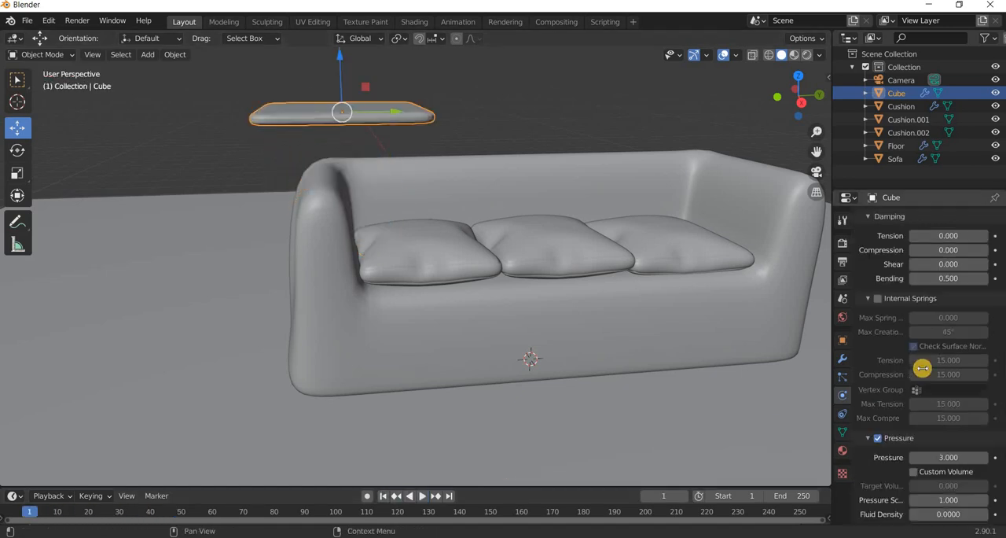
{"action": "scroll", "coordinate": [923, 368], "scroll_direction": "up", "scroll_amount": 10}
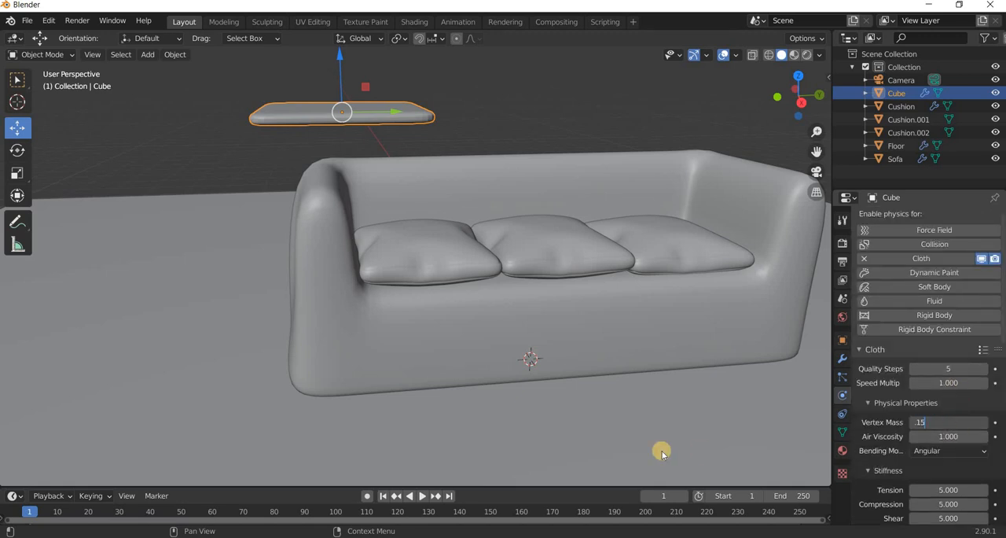
{"action": "key", "text": "Return"}
{"action": "left_click", "coordinate": [385, 498]}
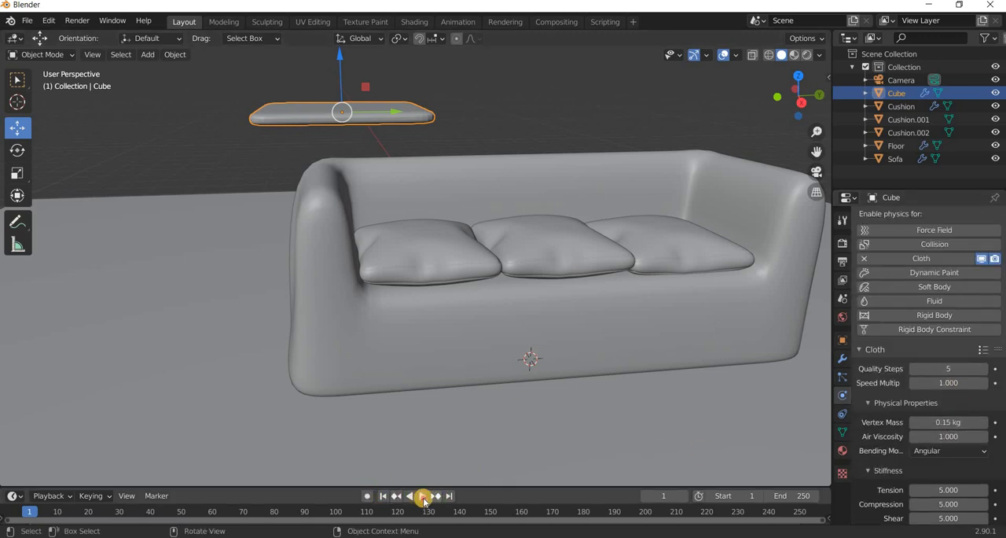
{"action": "left_click", "coordinate": [422, 496]}
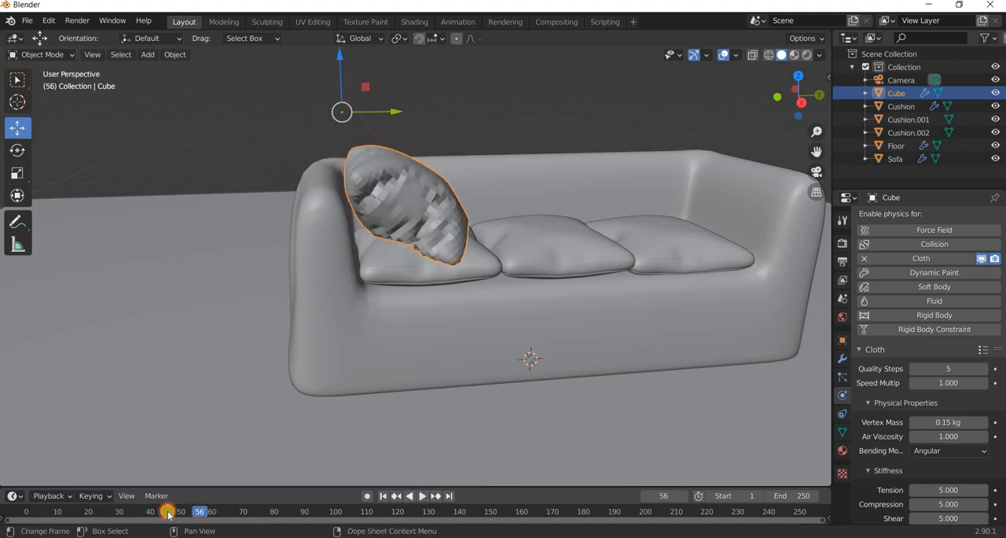
{"action": "left_click_drag", "start_coordinate": [133, 515], "coordinate": [108, 515]}
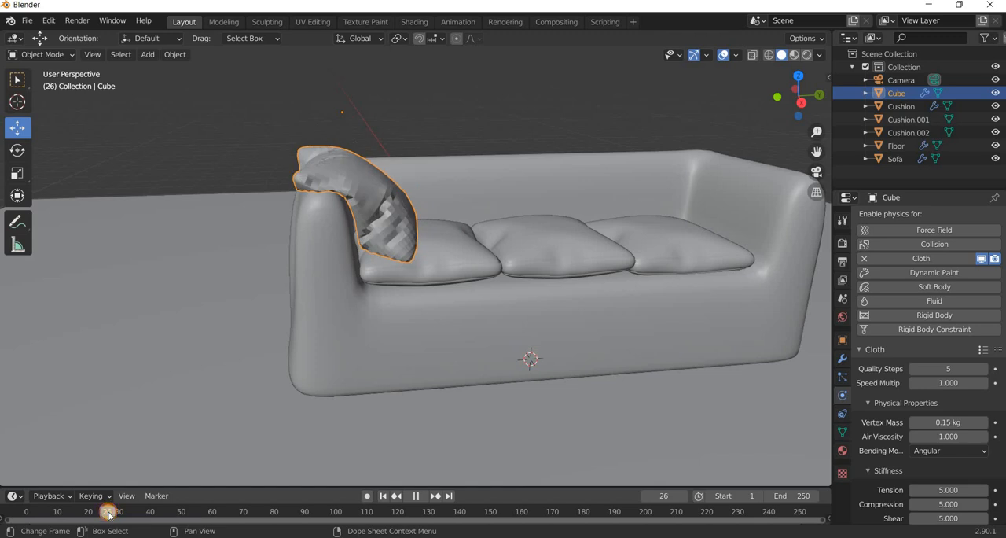
Apply smooth shading to the inflated pillow and move the simulation to frame 30.
{"action": "middle_click_drag", "start_coordinate": [271, 331], "coordinate": [357, 266]}
{"action": "scroll", "coordinate": [218, 108], "scroll_direction": "up", "scroll_amount": 2}
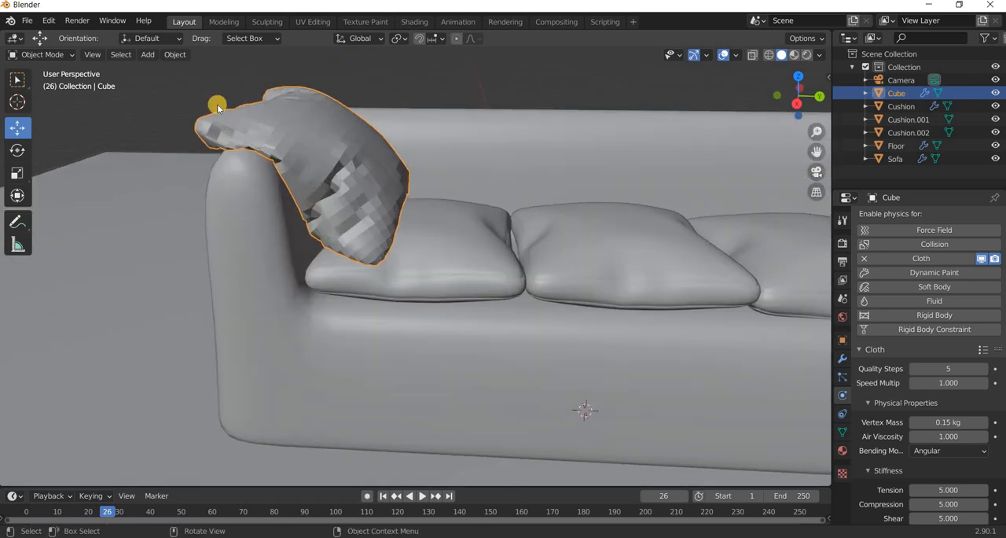
{"action": "left_click", "coordinate": [174, 54]}
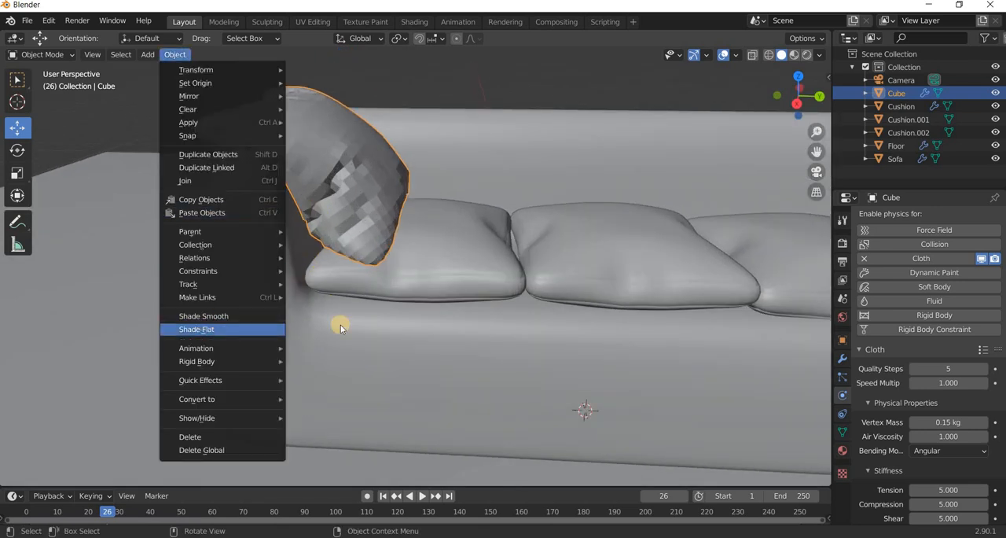
{"action": "left_click", "coordinate": [206, 320]}
{"action": "middle_click_drag", "start_coordinate": [261, 303], "coordinate": [493, 294]}
{"action": "scroll", "coordinate": [503, 303], "scroll_direction": "down", "scroll_amount": 3}
{"action": "key", "text": "space"}
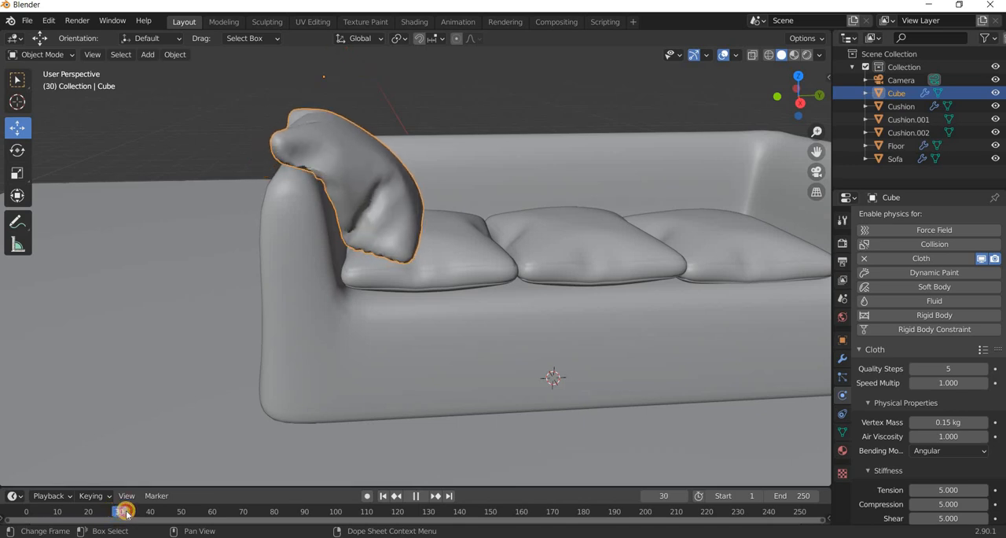
Set the pillow simulation to frame 29, stop playback and apply the pillow's Subdivision Surface and Cloth modifiers.
{"action": "left_click_drag", "start_coordinate": [127, 513], "coordinate": [115, 515]}
{"action": "key", "text": "space"}
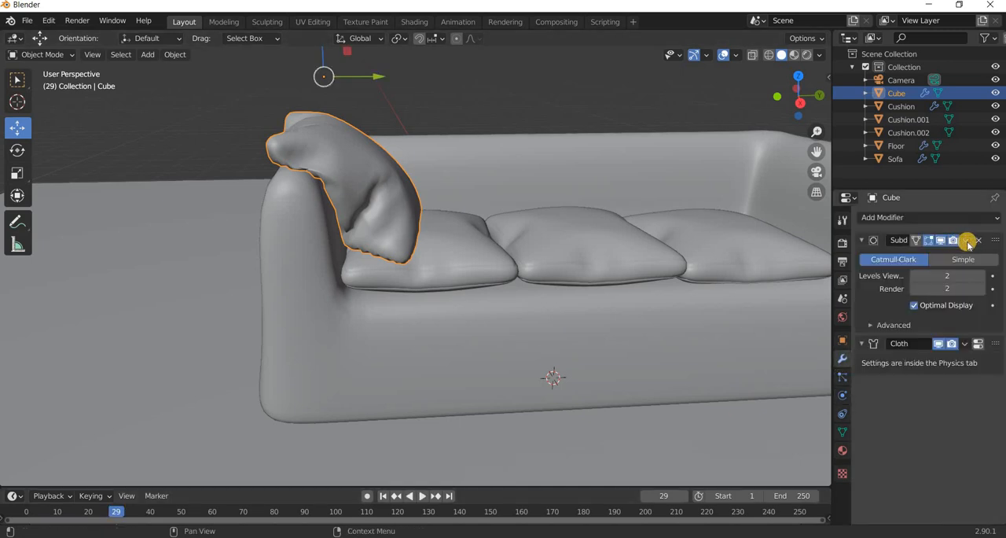
{"action": "left_click", "coordinate": [966, 241]}
{"action": "left_click", "coordinate": [927, 257]}
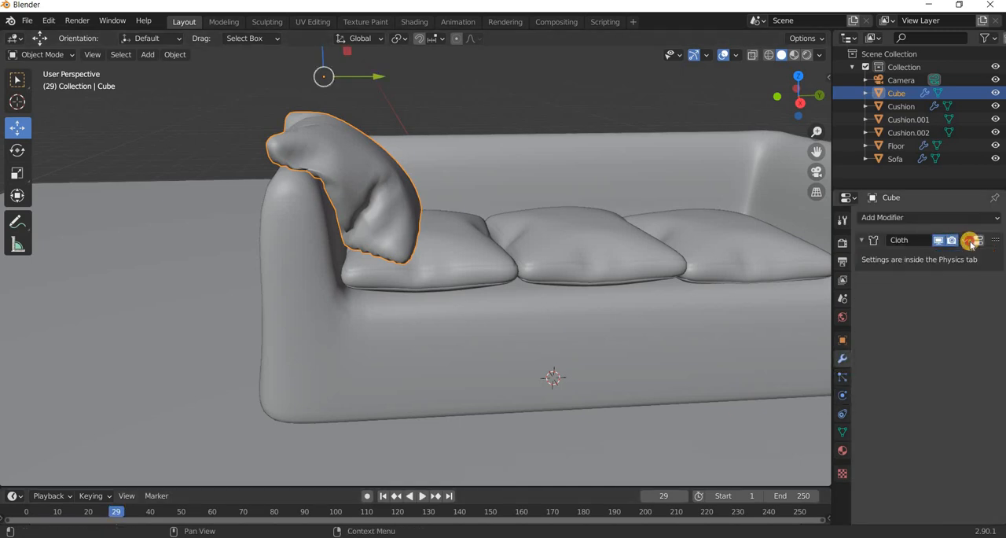
{"action": "left_click", "coordinate": [966, 241]}
{"action": "left_click", "coordinate": [918, 256]}
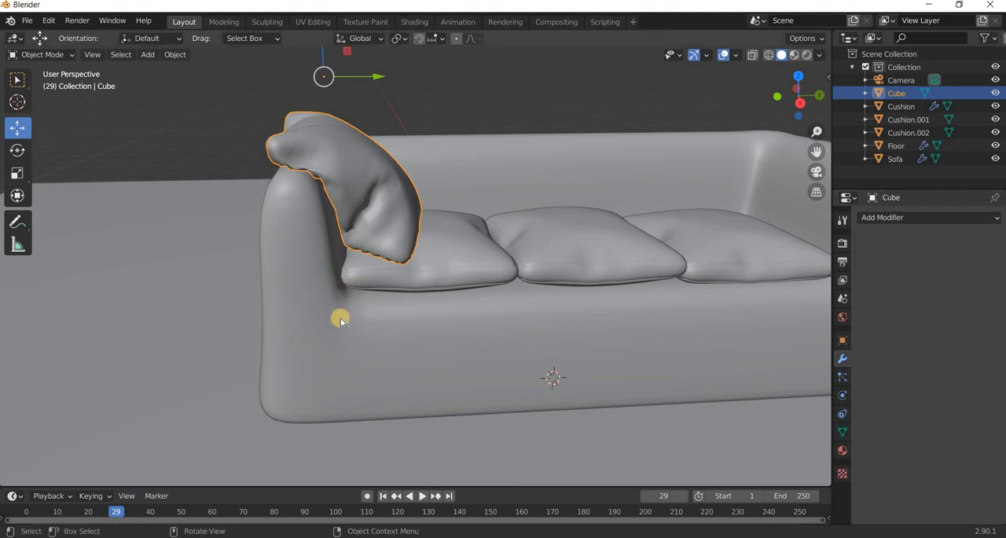
Enter Edit Mode on the pillow and cut one edge loop beside its middle seam loop, with a slide factor of about -0.665.
{"action": "mouse_move", "coordinate": [340, 317]}
{"action": "middle_mouse_down"}
{"action": "mouse_move", "coordinate": [367, 324]}
{"action": "mouse_move", "coordinate": [303, 347]}
{"action": "mouse_move", "coordinate": [319, 333]}
{"action": "mouse_move", "coordinate": [281, 337]}
{"action": "mouse_move", "coordinate": [288, 320]}
{"action": "mouse_move", "coordinate": [322, 326]}
{"action": "middle_mouse_up"}
{"action": "scroll", "coordinate": [324, 341], "scroll_direction": "up", "scroll_amount": 3}
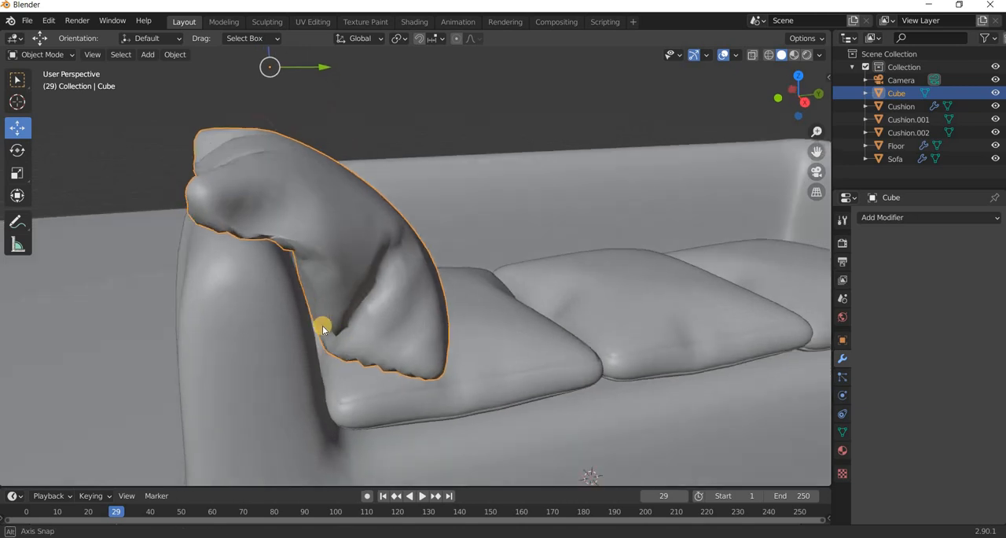
{"action": "scroll", "coordinate": [322, 326], "scroll_direction": "up", "scroll_amount": 2}
{"action": "key", "text": "Tab"}
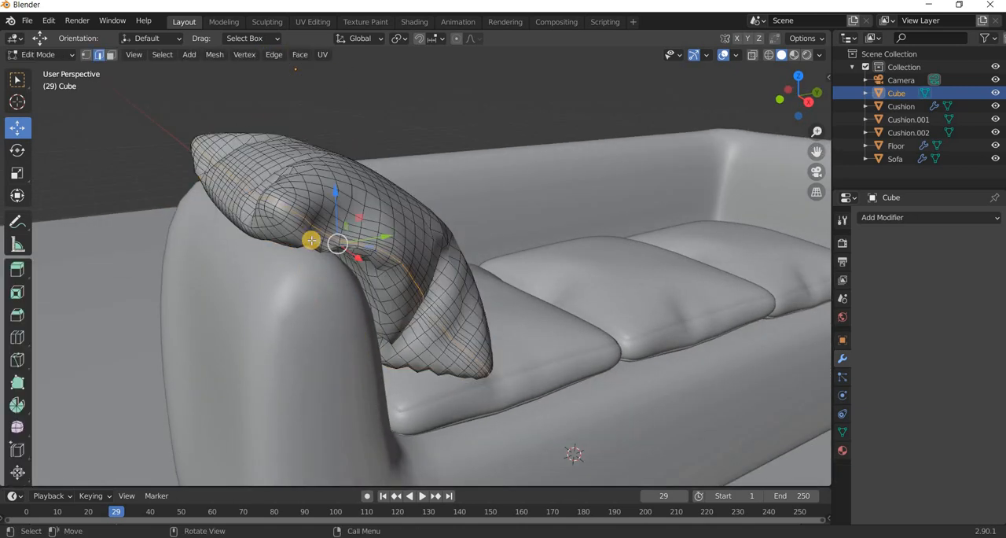
{"action": "scroll", "coordinate": [314, 245], "scroll_direction": "up", "scroll_amount": 3}
{"action": "middle_click_drag", "start_coordinate": [344, 265], "coordinate": [341, 263]}
{"action": "scroll", "coordinate": [341, 265], "scroll_direction": "down", "scroll_amount": 2}
{"action": "scroll", "coordinate": [342, 265], "scroll_direction": "up", "scroll_amount": 5}
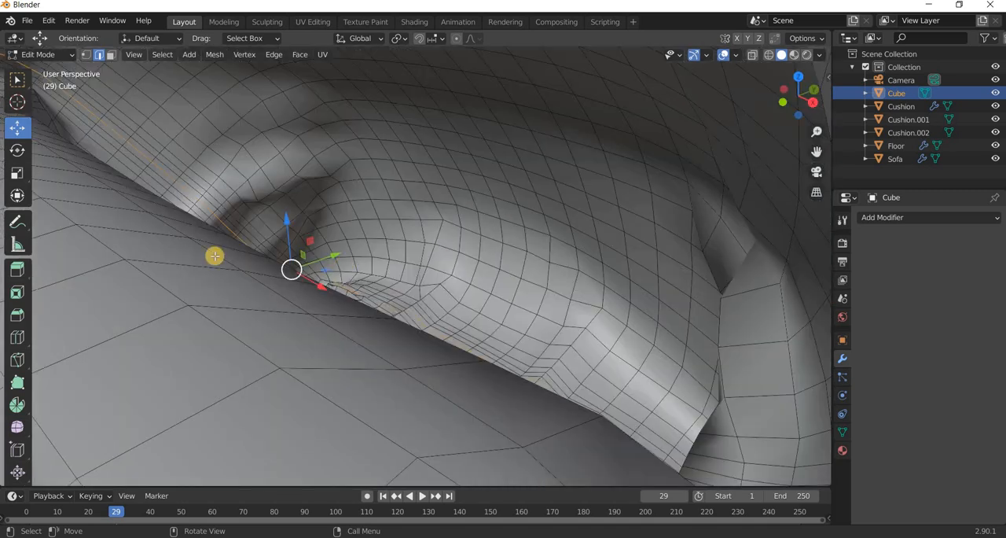
{"action": "scroll", "coordinate": [214, 255], "scroll_direction": "down", "scroll_amount": 5}
{"action": "left_click", "coordinate": [17, 337]}
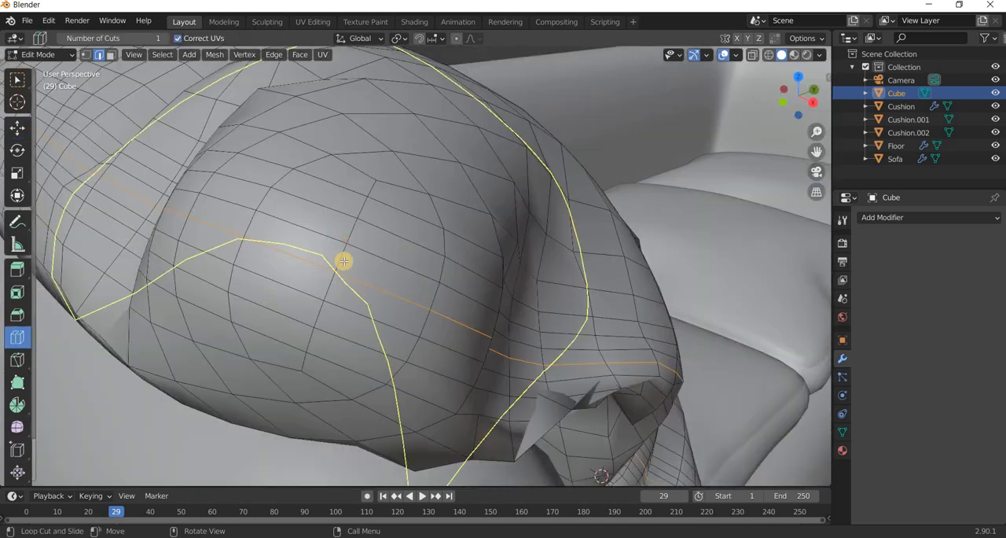
{"action": "mouse_move", "coordinate": [339, 267]}
{"action": "left_mouse_down"}
{"action": "mouse_move", "coordinate": [342, 259]}
{"action": "mouse_move", "coordinate": [337, 274]}
{"action": "left_mouse_up"}
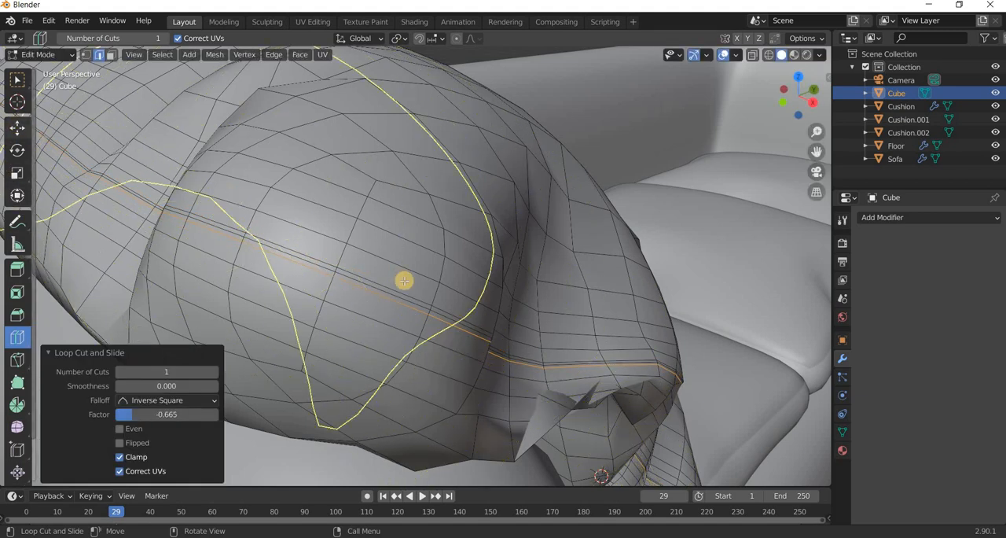
Select the edge loops along the pillow's seam, scale them to about 0.958 to form a crease and return to Object Mode.
{"action": "key", "text": "shift+space"}
{"action": "key", "text": "g"}
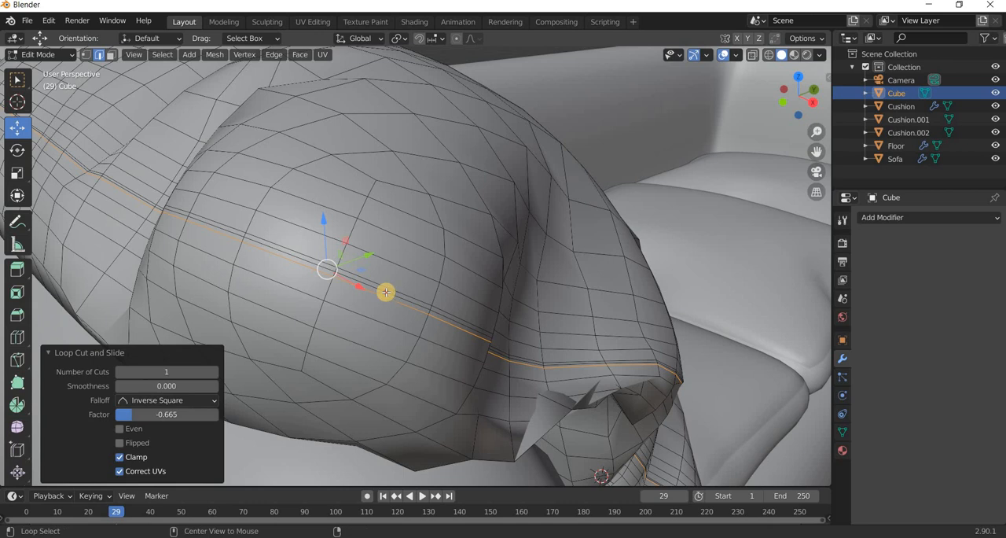
{"action": "left_click", "coordinate": [386, 292], "text": "alt"}
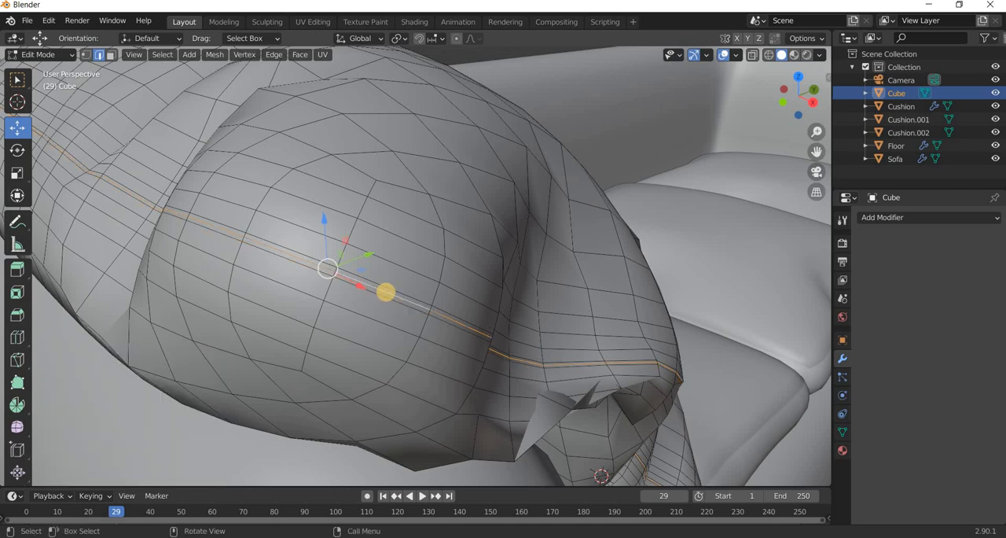
{"action": "key", "text": "s"}
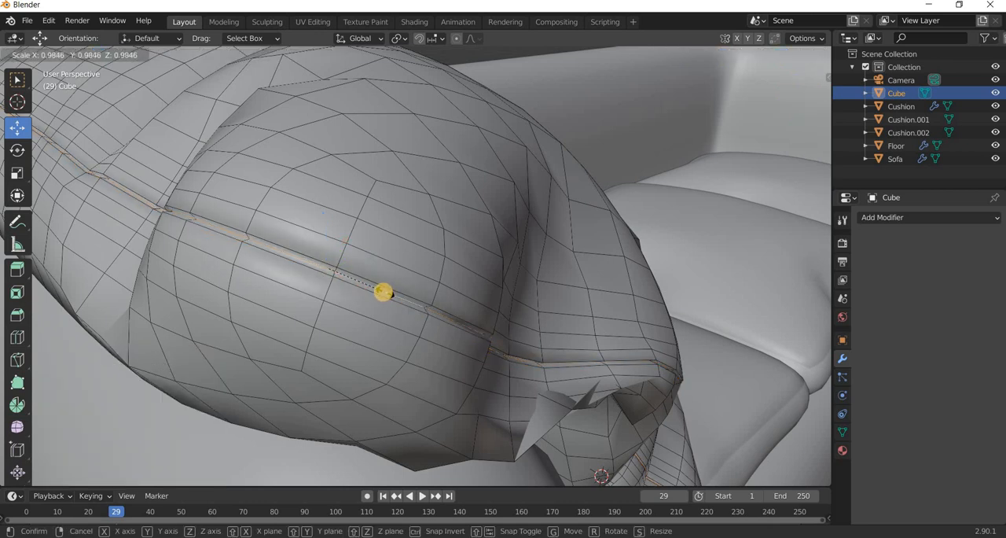
{"action": "left_click", "coordinate": [434, 330]}
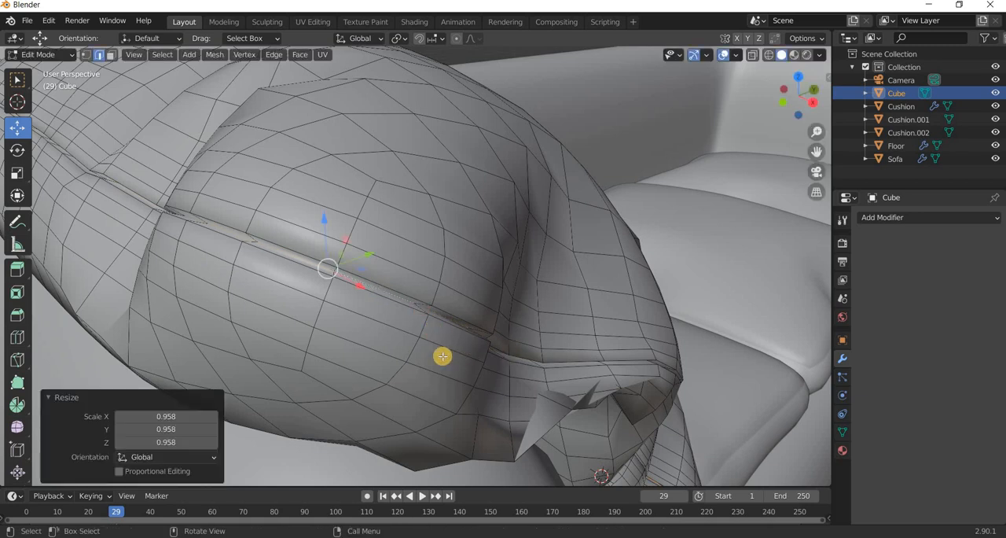
{"action": "scroll", "coordinate": [443, 355], "scroll_direction": "down", "scroll_amount": 7}
{"action": "middle_click_drag", "start_coordinate": [443, 355], "coordinate": [169, 162]}
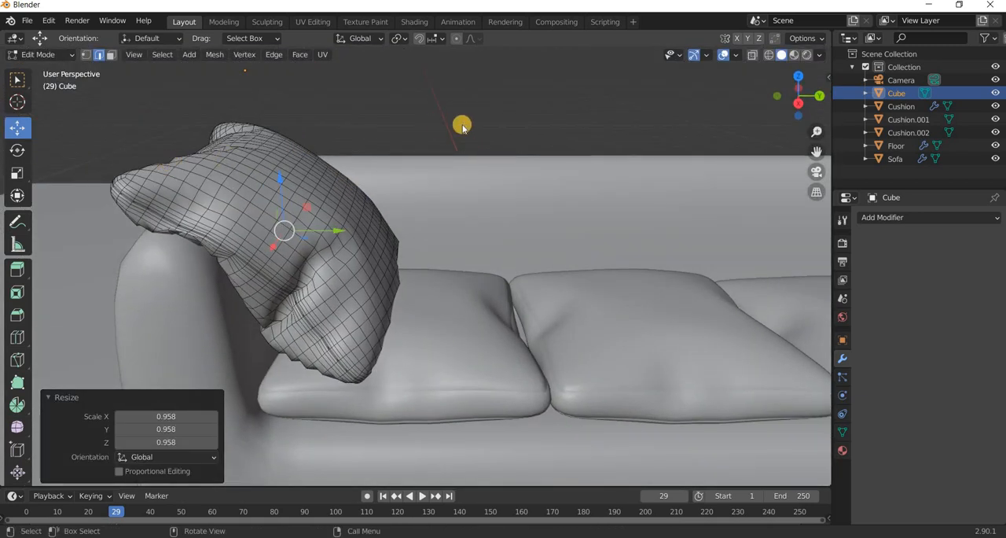
{"action": "key", "text": "Tab"}
Add a level 1 Subdivision Surface modifier to the pillow, apply it and deselect the pillow.
{"action": "left_click", "coordinate": [338, 258]}
{"action": "left_click", "coordinate": [338, 258]}
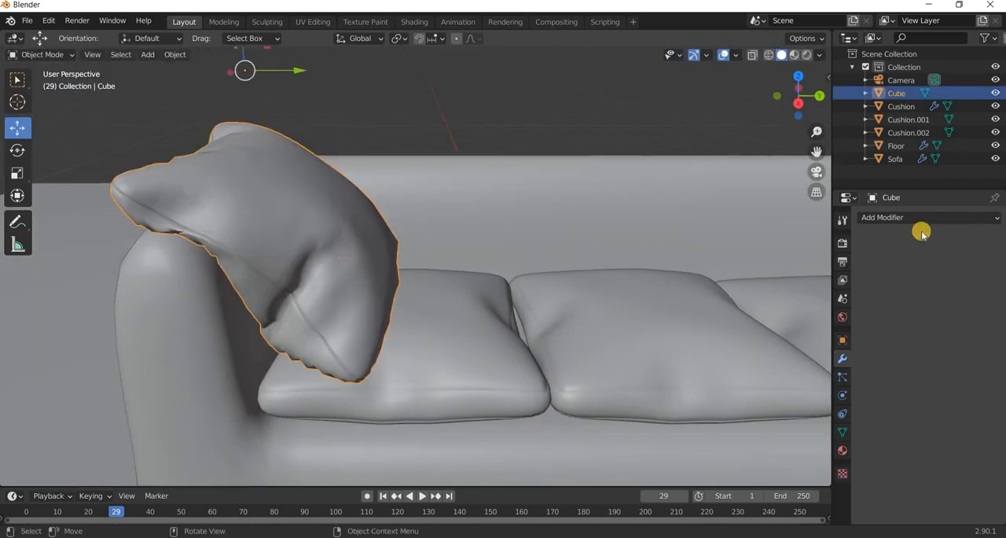
{"action": "left_click", "coordinate": [904, 218]}
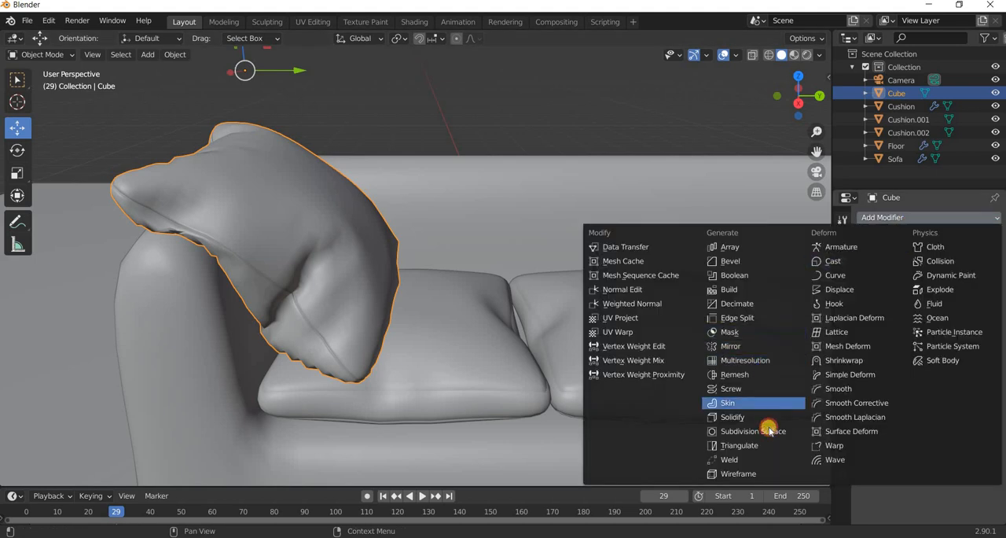
{"action": "left_click", "coordinate": [768, 430]}
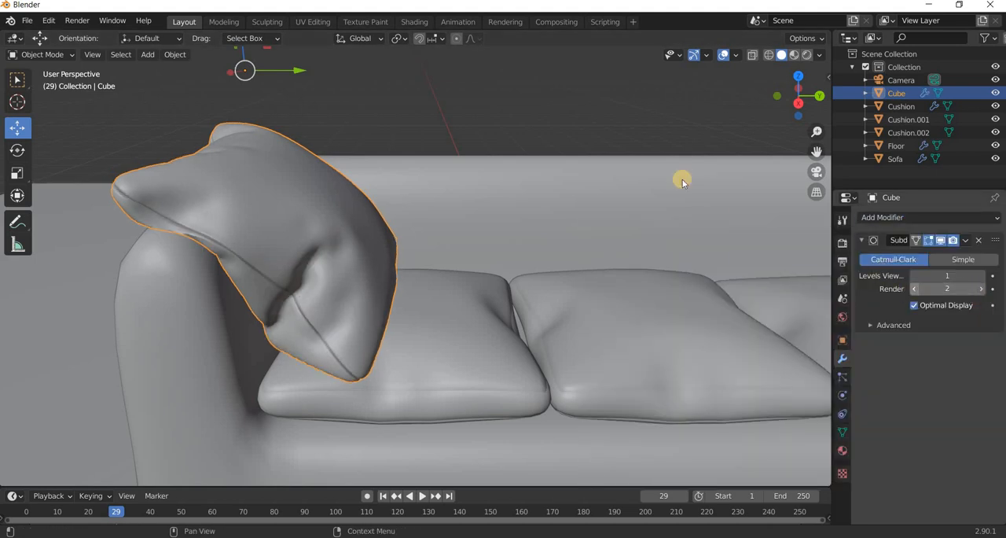
{"action": "left_click", "coordinate": [959, 242]}
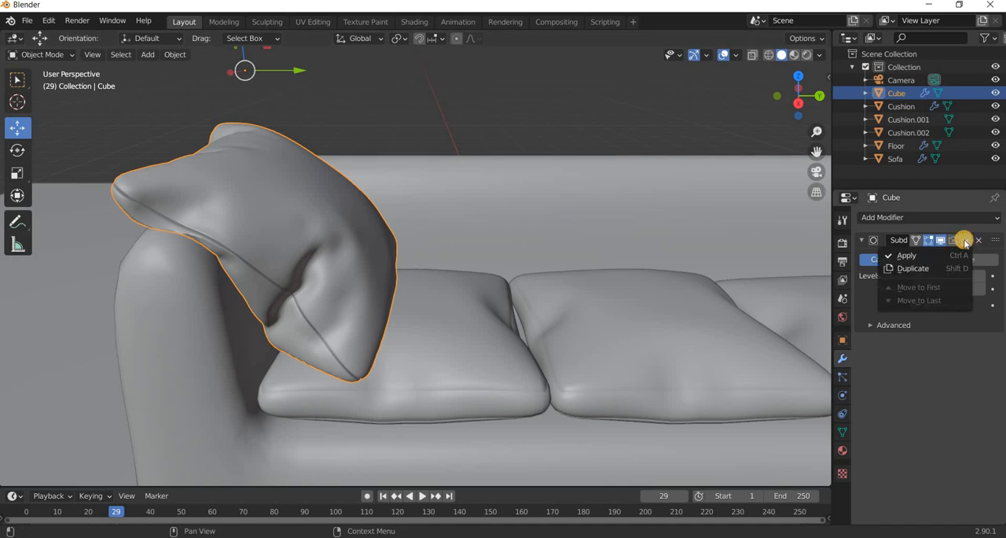
{"action": "left_click", "coordinate": [953, 244]}
{"action": "left_click", "coordinate": [966, 241]}
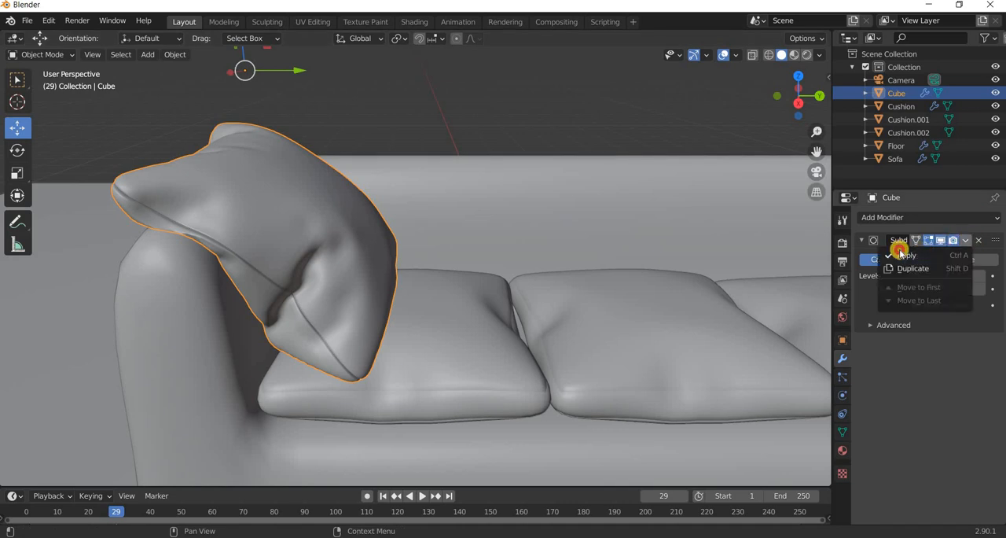
{"action": "left_click", "coordinate": [900, 253]}
{"action": "scroll", "coordinate": [484, 302], "scroll_direction": "down", "scroll_amount": 3}
{"action": "key", "text": "alt+a"}
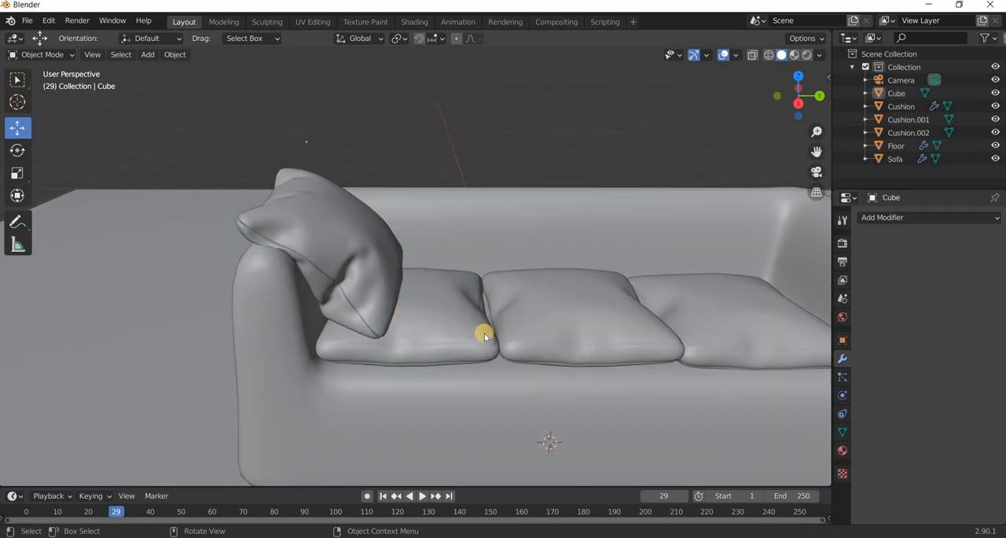
Select the pillow and move only its origin about 1.37 m along Y toward the sofa's centre.
{"action": "scroll", "coordinate": [437, 342], "scroll_direction": "down", "scroll_amount": 4}
{"action": "middle_click_drag", "start_coordinate": [437, 341], "coordinate": [359, 287]}
{"action": "scroll", "coordinate": [433, 348], "scroll_direction": "up", "scroll_amount": 3}
{"action": "left_click", "coordinate": [361, 286]}
{"action": "scroll", "coordinate": [511, 327], "scroll_direction": "down", "scroll_amount": 5}
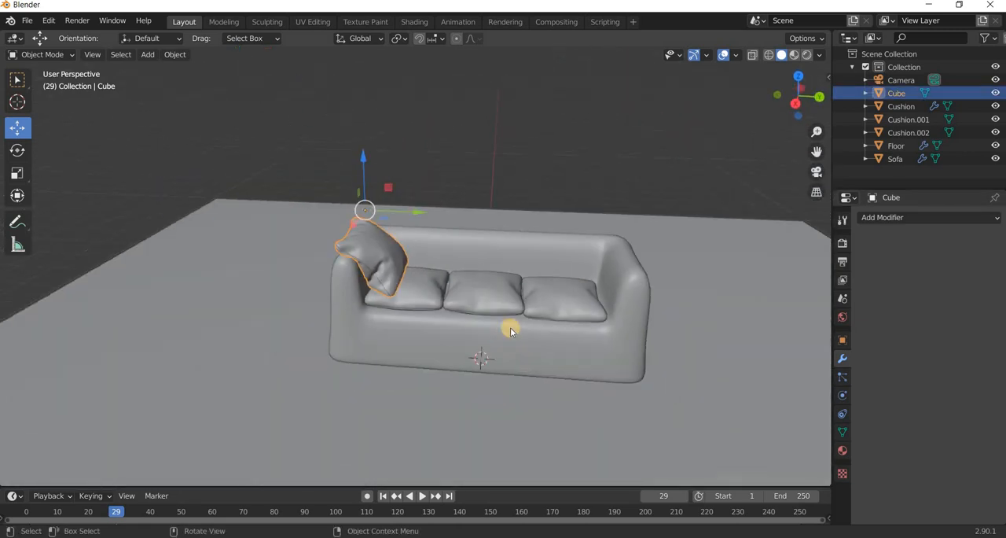
{"action": "left_click", "coordinate": [806, 37]}
{"action": "left_click_drag", "start_coordinate": [405, 213], "coordinate": [849, 73]}
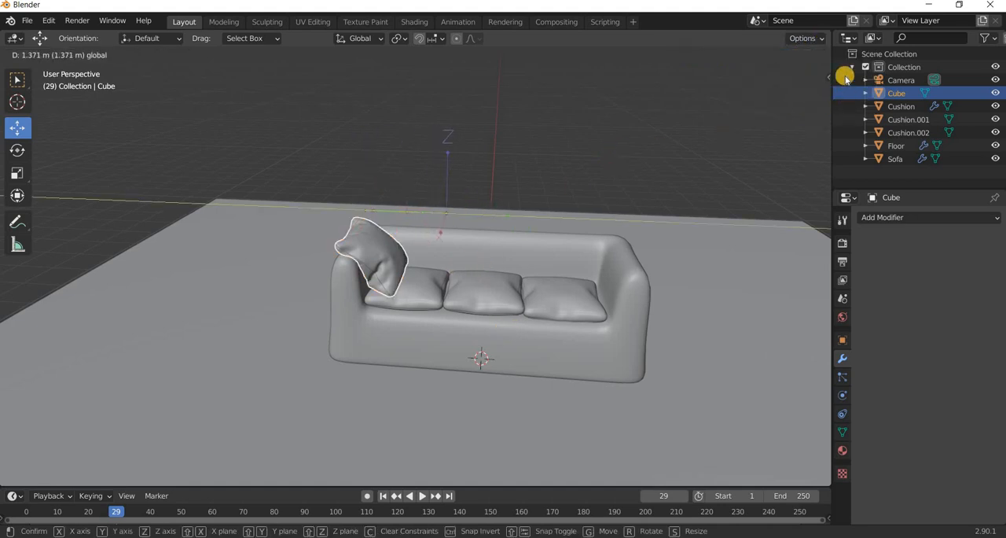
Turn off origin-only transforms and add a Mirror modifier to the pillow that mirrors along Y only.
{"action": "left_click", "coordinate": [806, 37]}
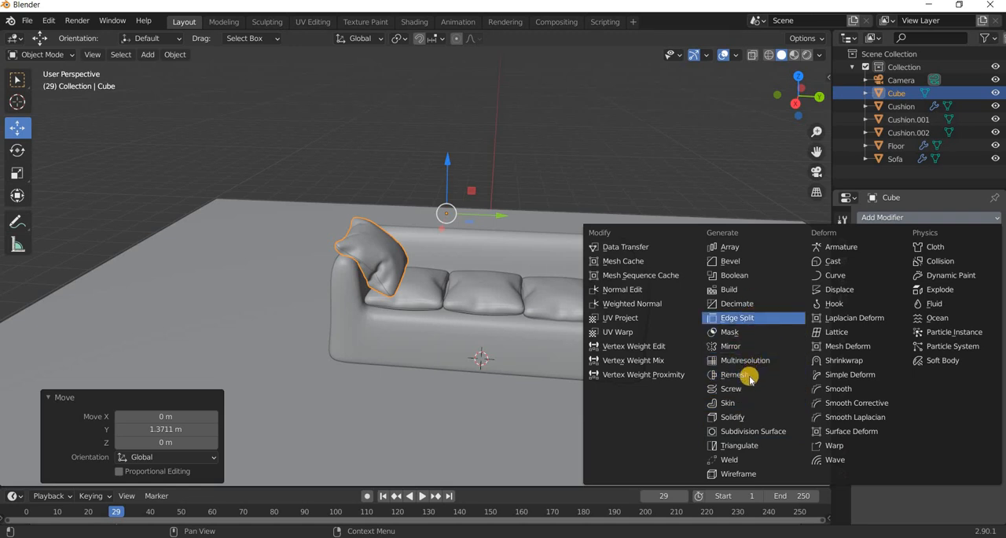
{"action": "left_click", "coordinate": [749, 347]}
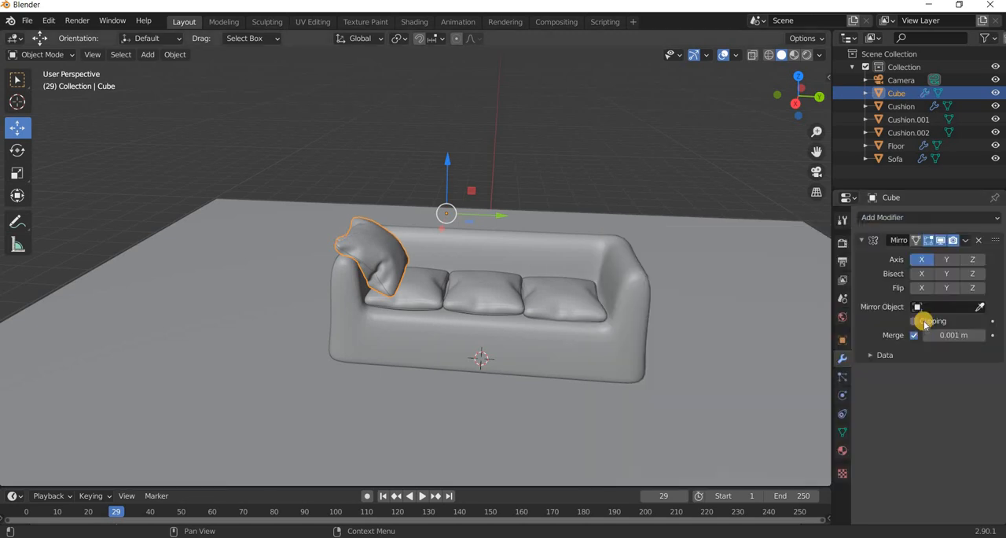
{"action": "left_click", "coordinate": [946, 259]}
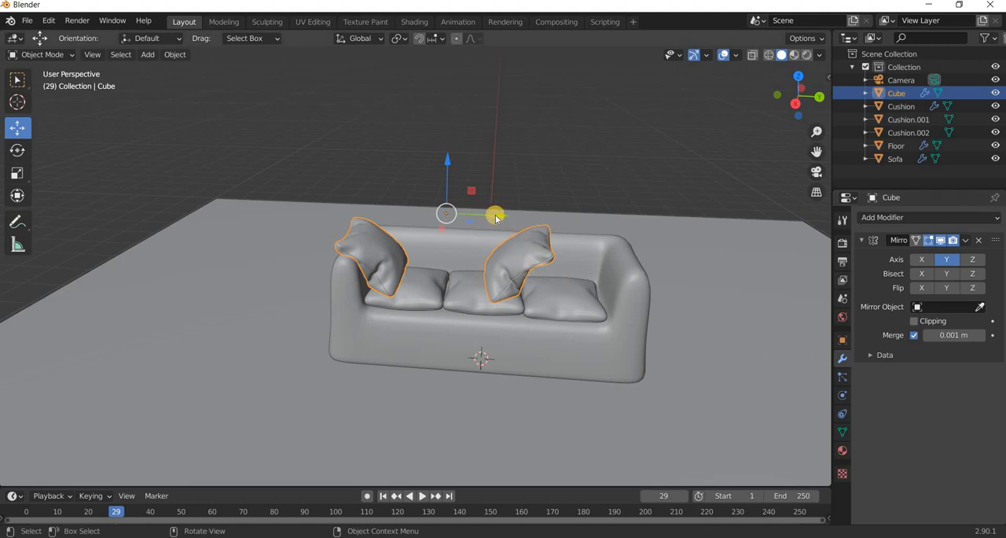
{"action": "left_click_drag", "start_coordinate": [524, 216], "coordinate": [551, 220]}
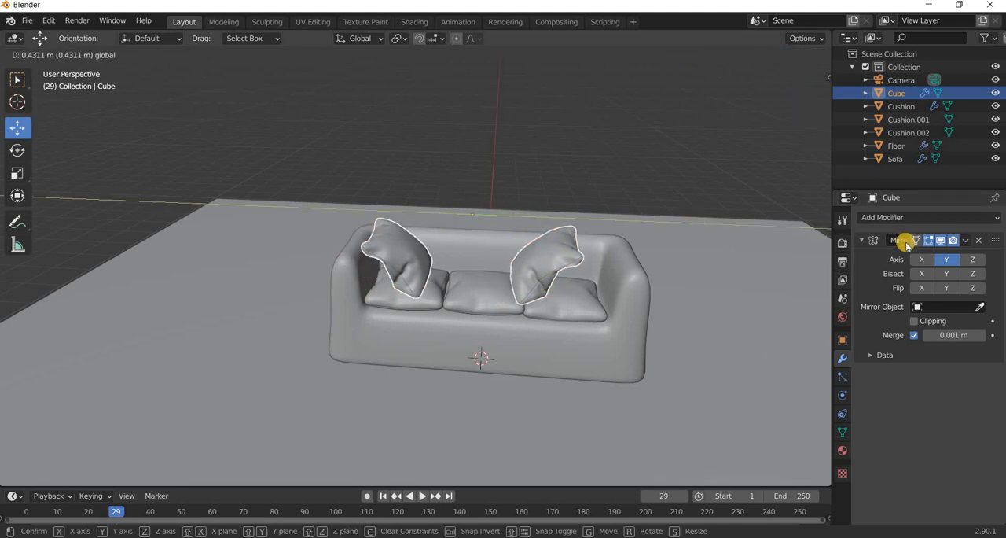
{"action": "key", "text": "ctrl+z"}
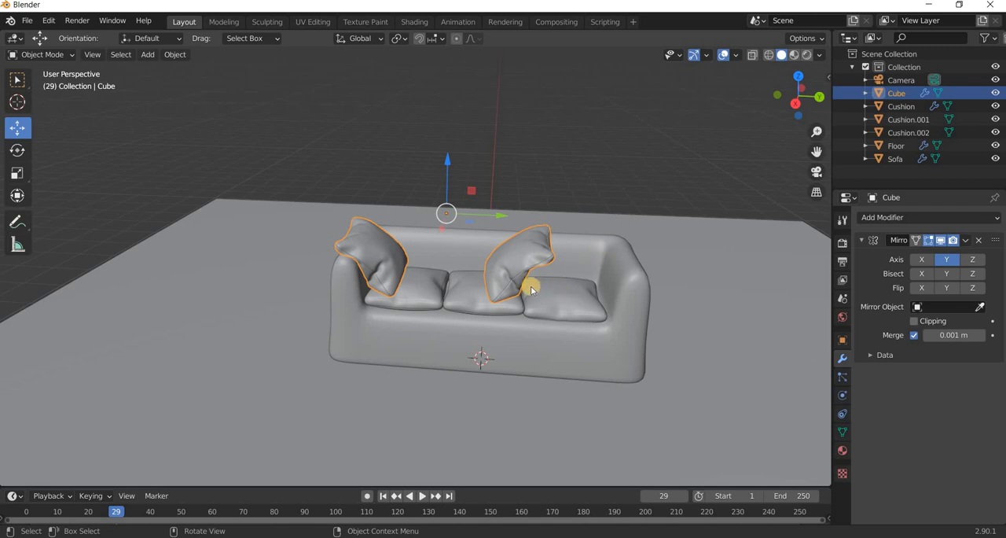
{"action": "scroll", "coordinate": [550, 304], "scroll_direction": "up", "scroll_amount": 3}
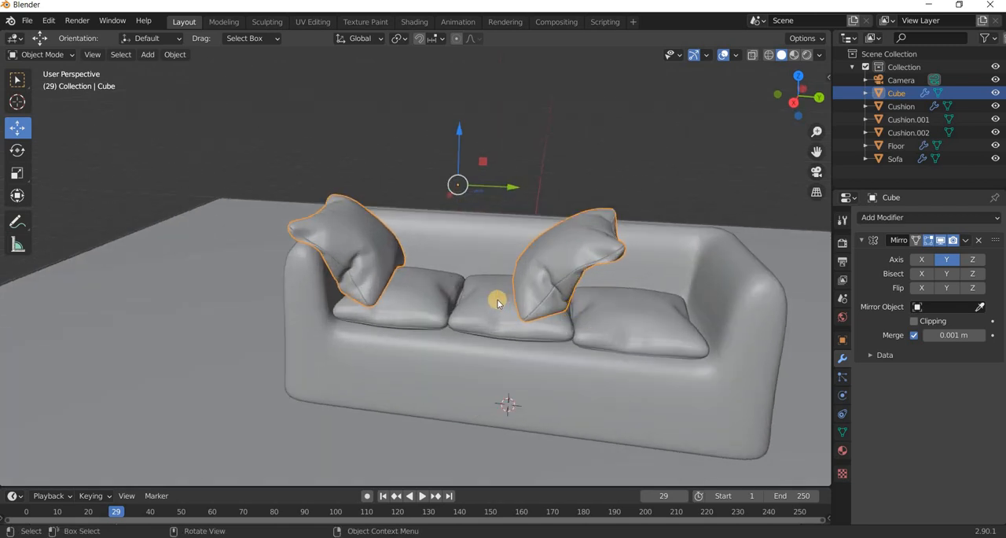
{"action": "middle_click_drag", "start_coordinate": [498, 303], "coordinate": [406, 289], "text": "shift"}
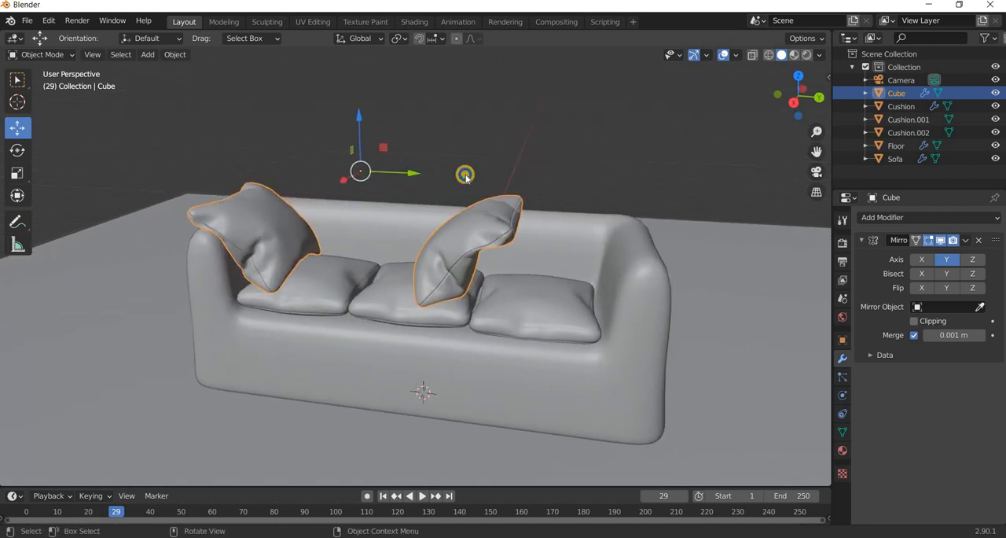
{"action": "left_click_drag", "start_coordinate": [412, 173], "coordinate": [465, 176]}
{"action": "right_click", "coordinate": [466, 175]}
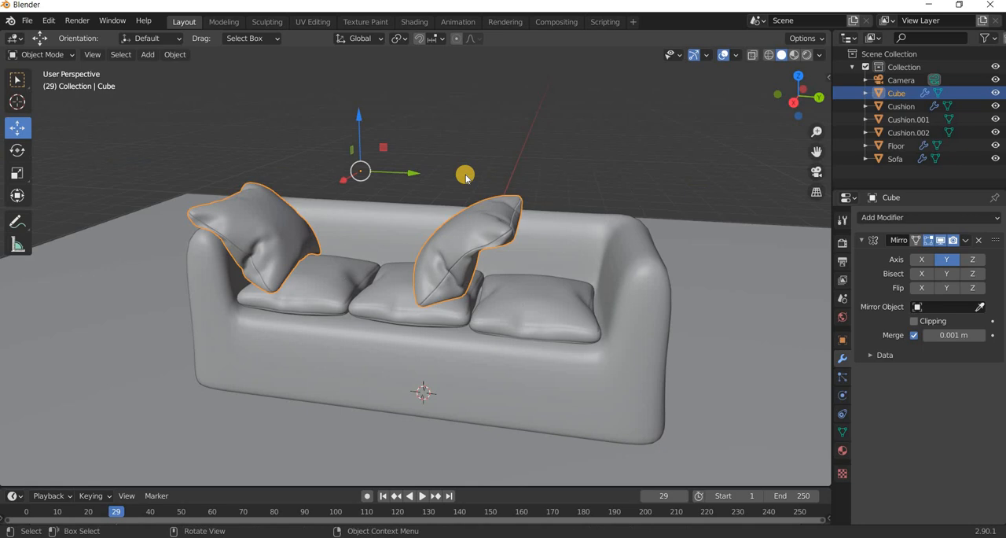
Move only the pillow's origin about 0.73 m further along Y so the mirrored copy rests on the opposite arm.
{"action": "left_click", "coordinate": [818, 38]}
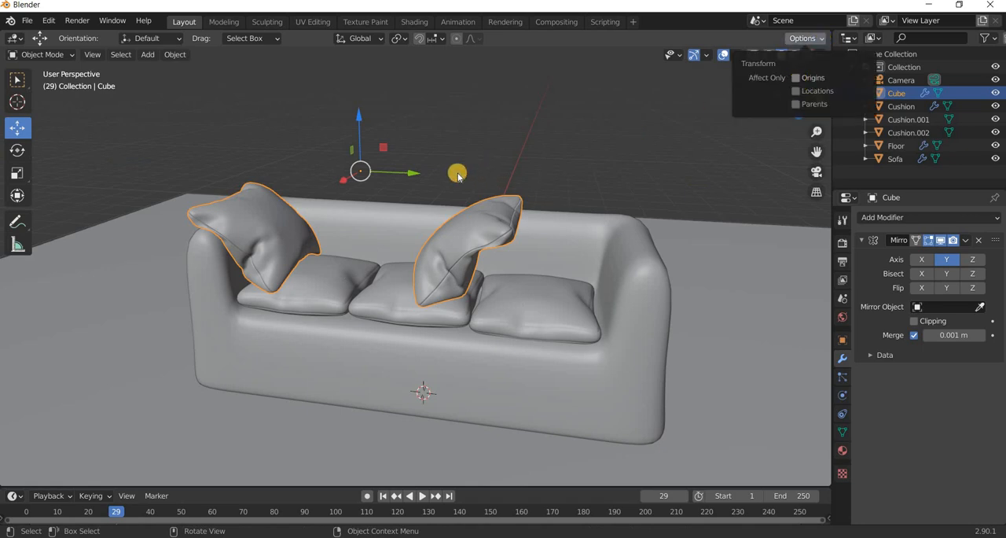
{"action": "left_click_drag", "start_coordinate": [438, 174], "coordinate": [487, 173]}
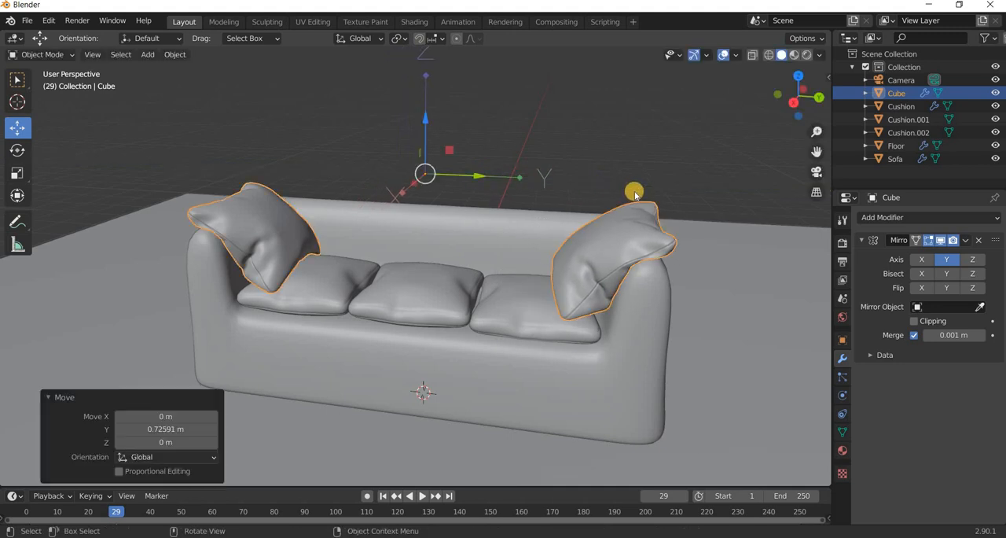
{"action": "key", "text": "Tab"}
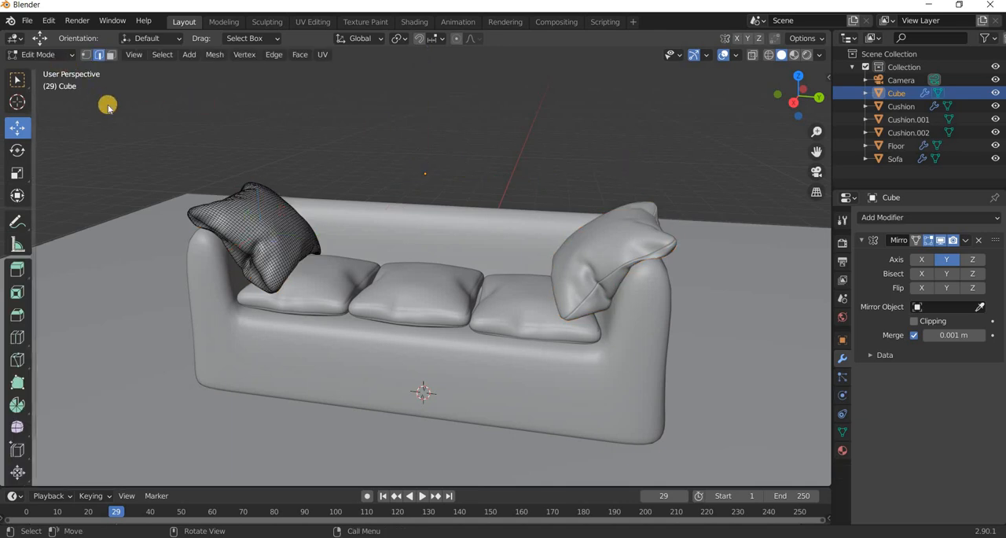
{"action": "key", "text": "Tab"}
Return to Object Mode, select the mirrored pillow and turn off origin-only transforms.
{"action": "left_click", "coordinate": [646, 241], "text": "shift"}
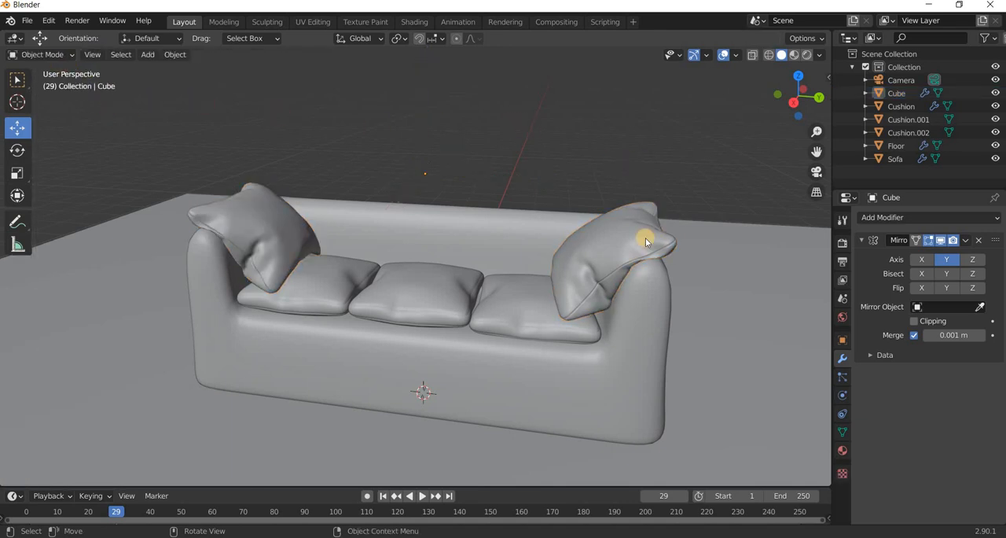
{"action": "left_click", "coordinate": [646, 240], "text": "shift"}
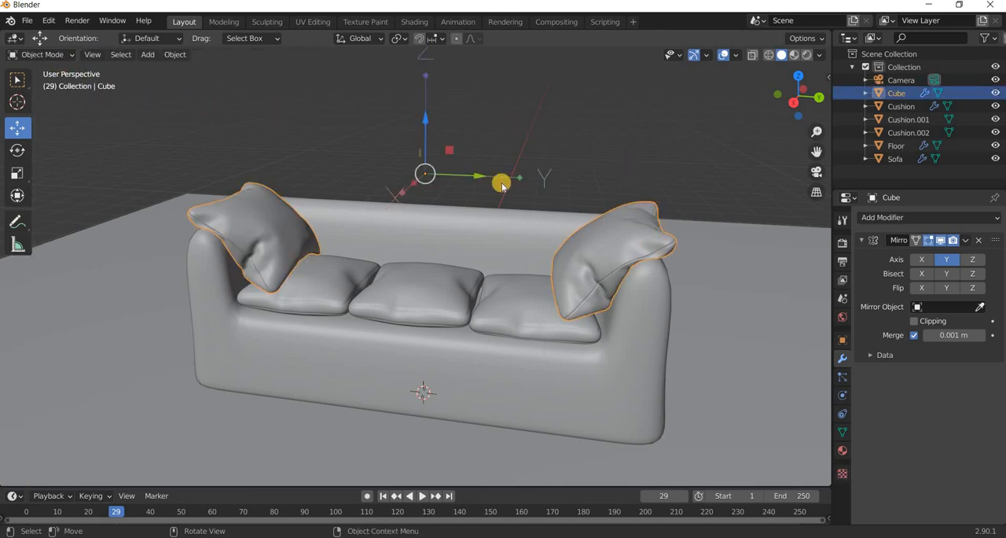
{"action": "left_click", "coordinate": [806, 38]}
{"action": "left_click", "coordinate": [811, 78]}
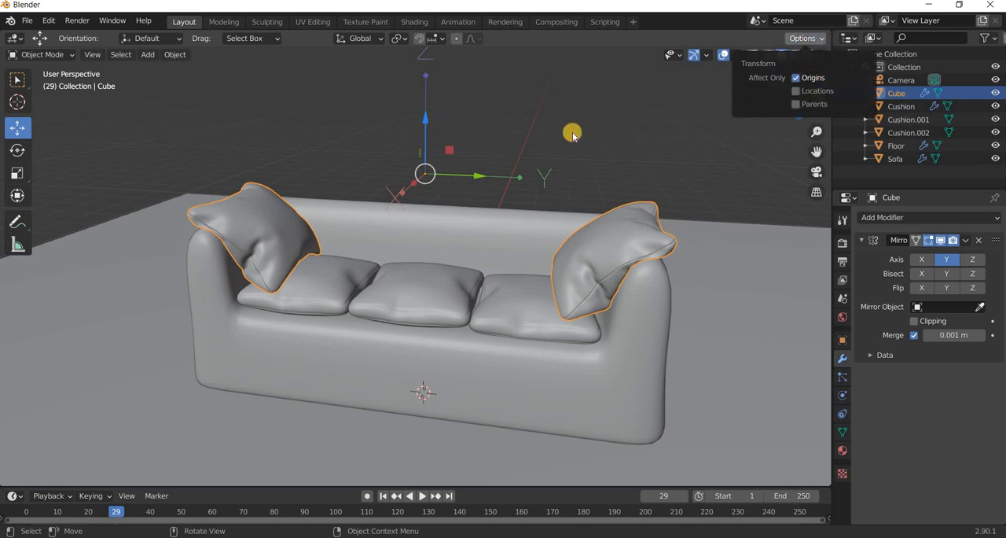
{"action": "left_click", "coordinate": [590, 180]}
{"action": "key", "text": "ctrl+z"}
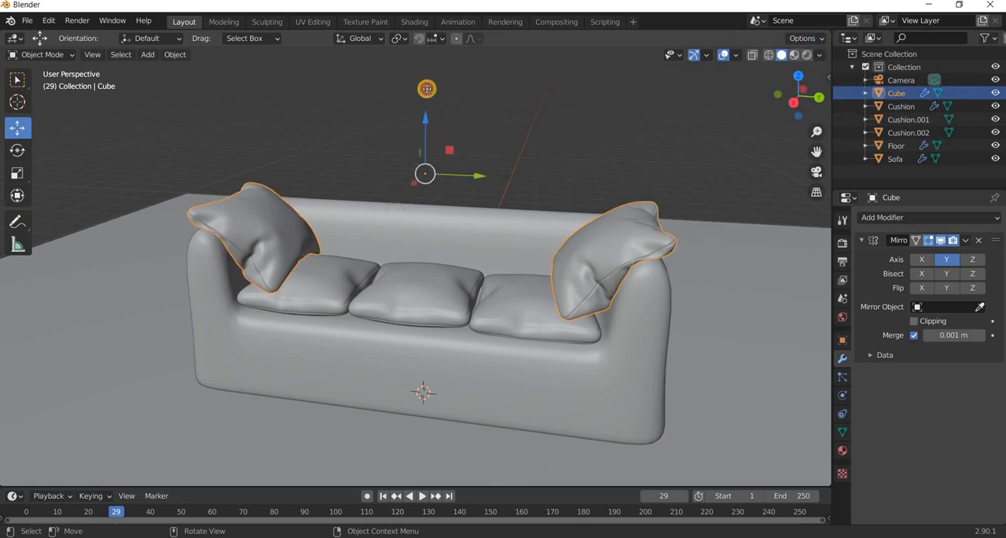
{"action": "key", "text": "g"}
{"action": "key", "text": "z"}
{"action": "right_click", "coordinate": [552, 182]}
Select the floor plane and duplicate it in place without offsetting the copy.
{"action": "scroll", "coordinate": [488, 292], "scroll_direction": "down", "scroll_amount": 2}
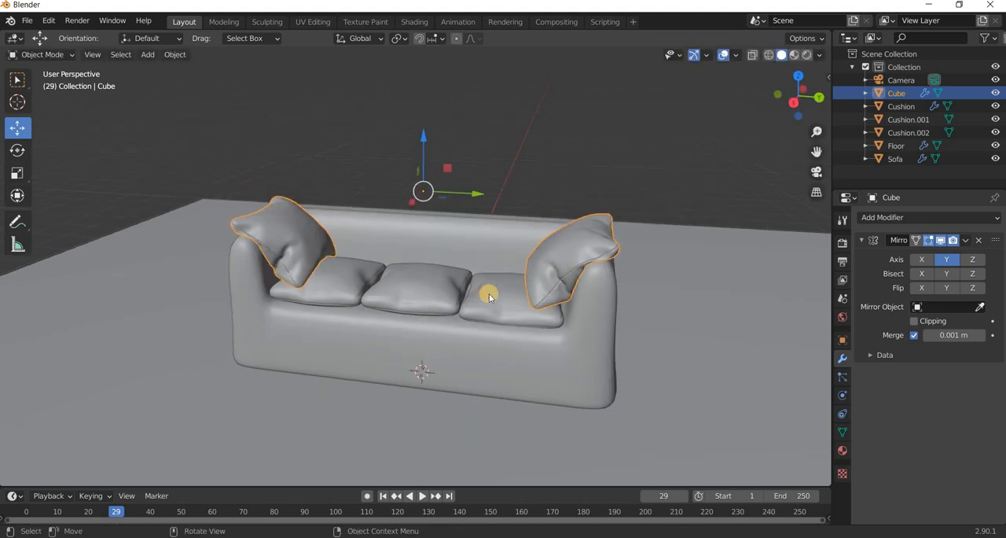
{"action": "middle_click_drag", "start_coordinate": [489, 256], "coordinate": [514, 276]}
{"action": "scroll", "coordinate": [513, 277], "scroll_direction": "down", "scroll_amount": 6}
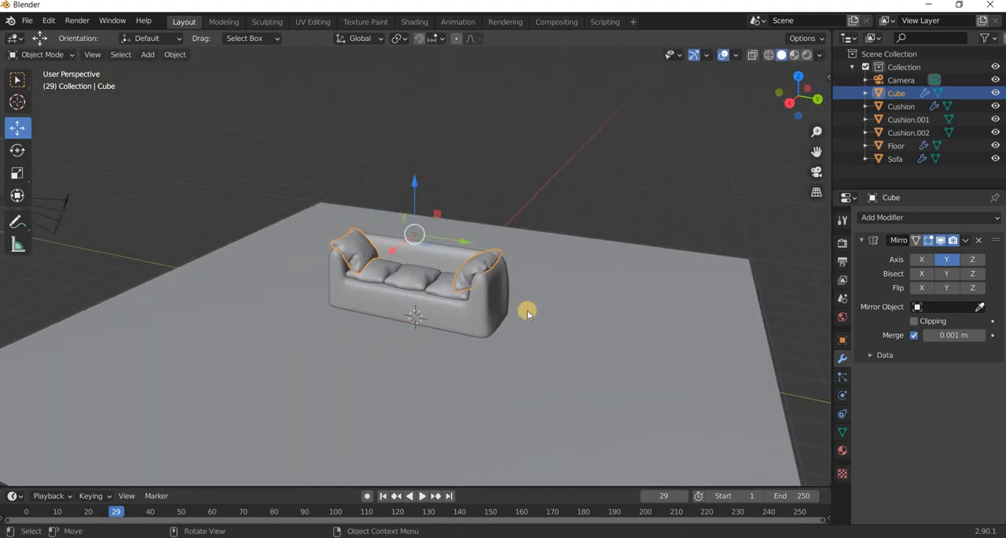
{"action": "left_click", "coordinate": [467, 320]}
{"action": "scroll", "coordinate": [589, 323], "scroll_direction": "up", "scroll_amount": 6}
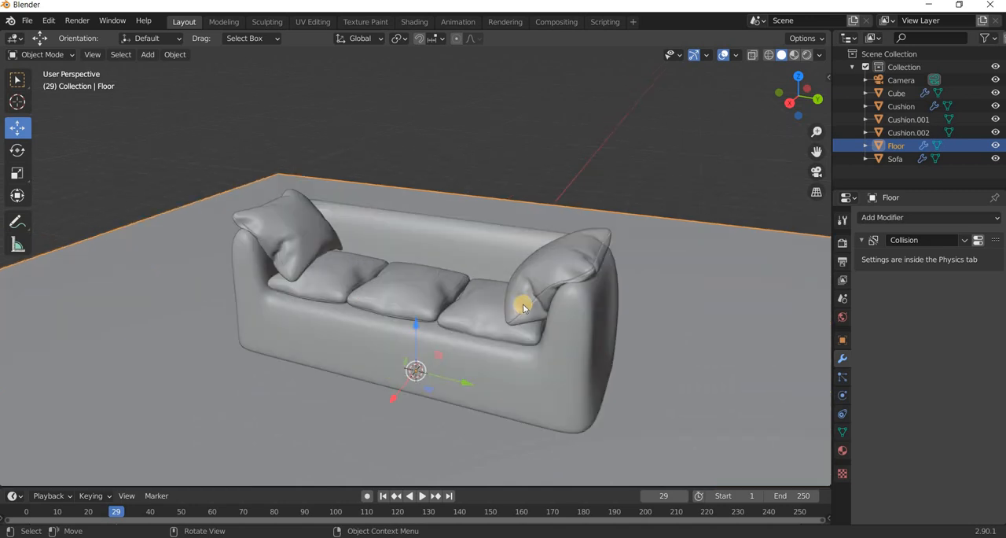
{"action": "middle_click_drag", "start_coordinate": [524, 299], "coordinate": [596, 318]}
{"action": "scroll", "coordinate": [590, 327], "scroll_direction": "down", "scroll_amount": 5}
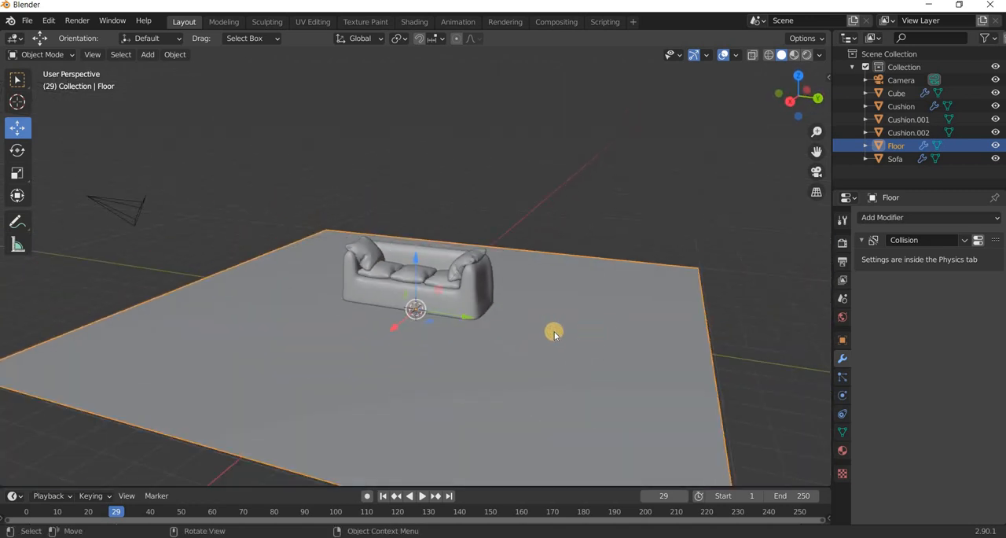
{"action": "key", "text": "shift+d"}
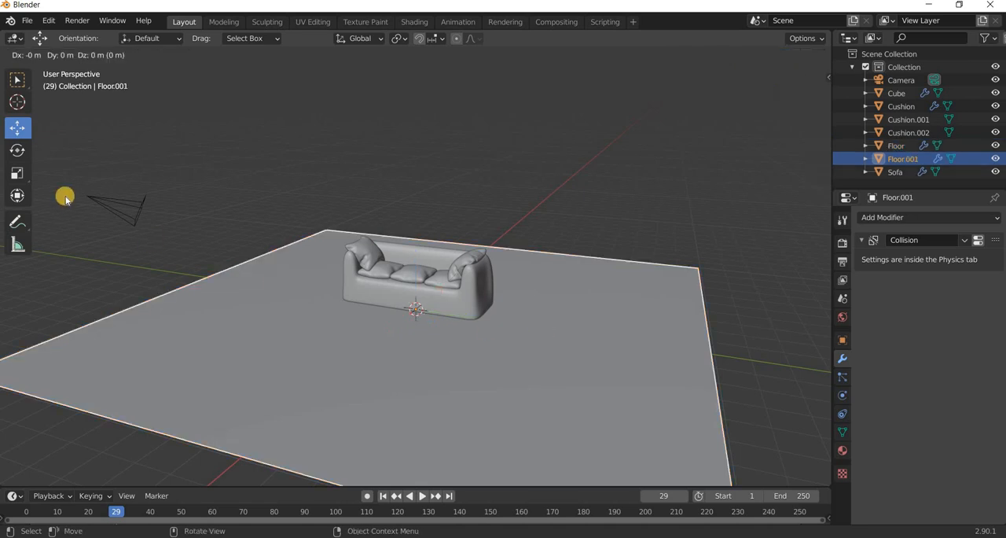
{"action": "right_click", "coordinate": [65, 196]}
Rotate the duplicated floor plane upright into a wall, setting its Y rotation to exactly 90°.
{"action": "key", "text": "shift+space"}
{"action": "key", "text": "r"}
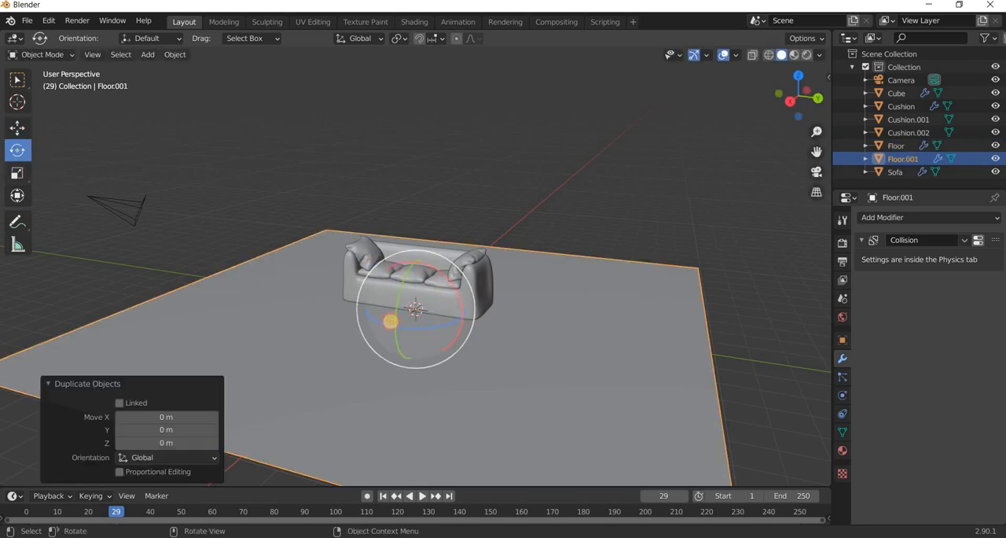
{"action": "left_click_drag", "start_coordinate": [386, 321], "coordinate": [912, 318]}
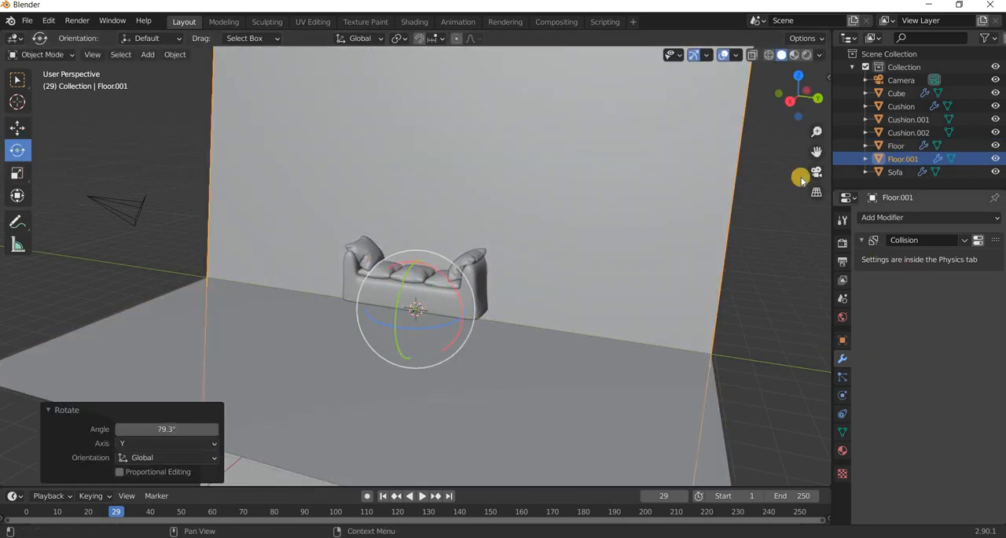
{"action": "key", "text": "n"}
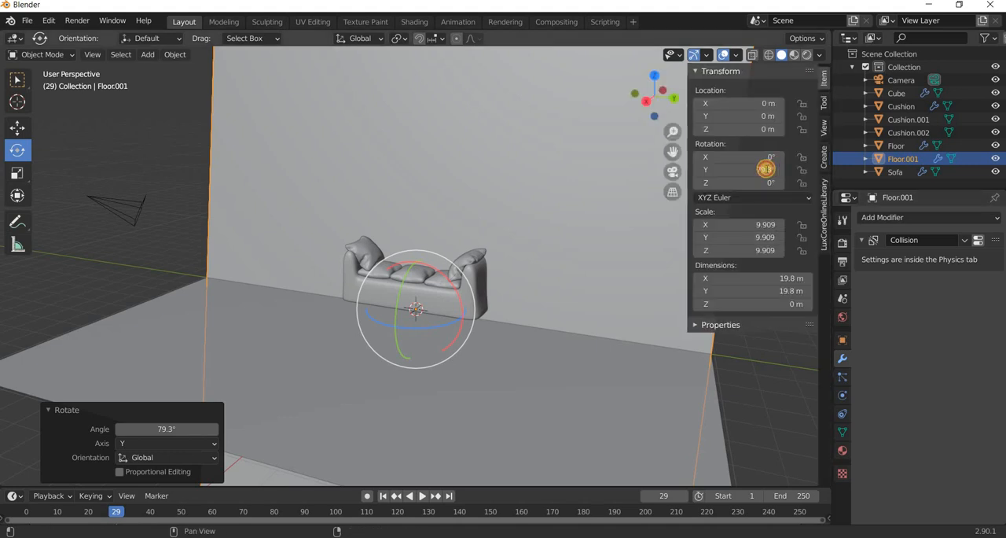
{"action": "left_click", "coordinate": [765, 169]}
{"action": "type", "text": "90"}
{"action": "key", "text": "Return"}
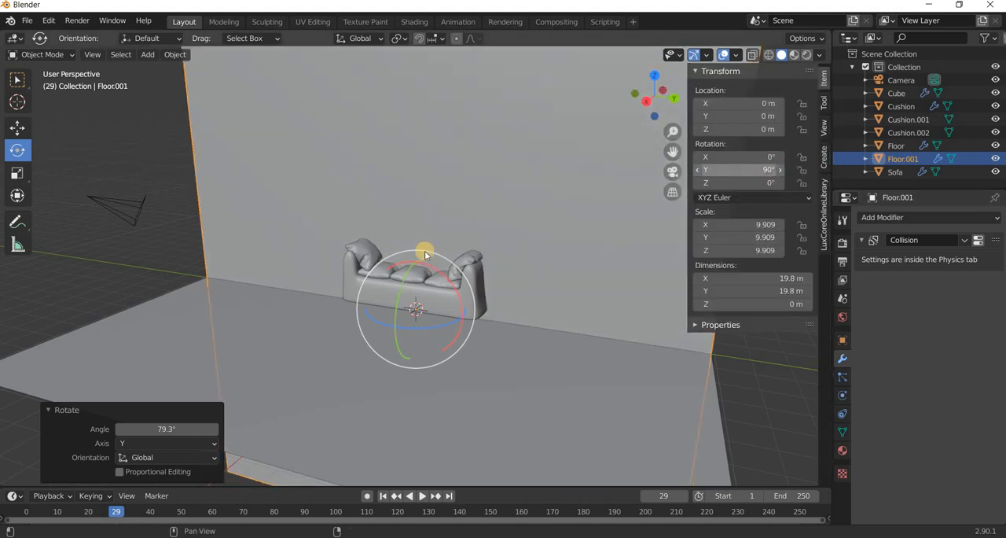
Move the upright wall plane about -1.32 m along X so it stands behind the sofa.
{"action": "middle_click_drag", "start_coordinate": [62, 160], "coordinate": [19, 124]}
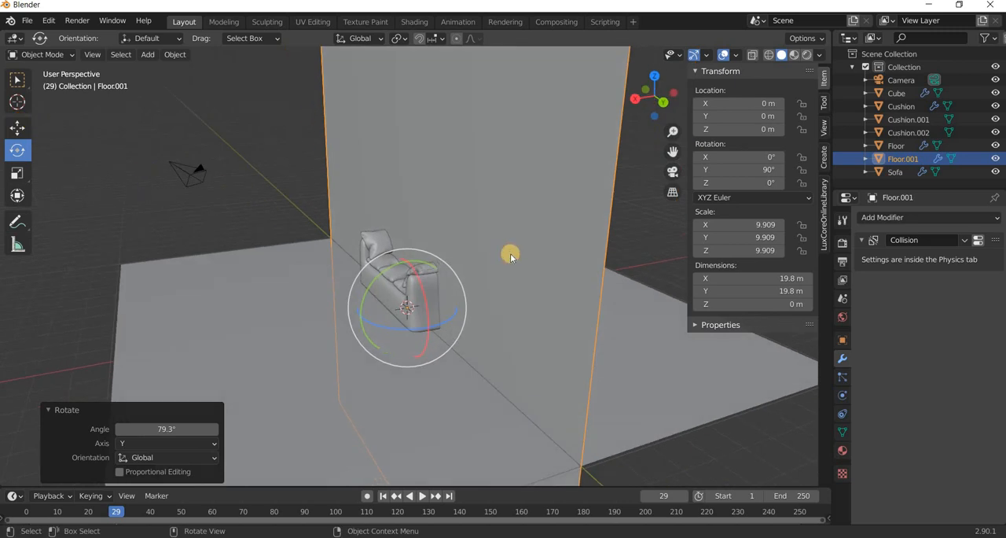
{"action": "left_click", "coordinate": [18, 128]}
{"action": "left_click_drag", "start_coordinate": [434, 303], "coordinate": [393, 309]}
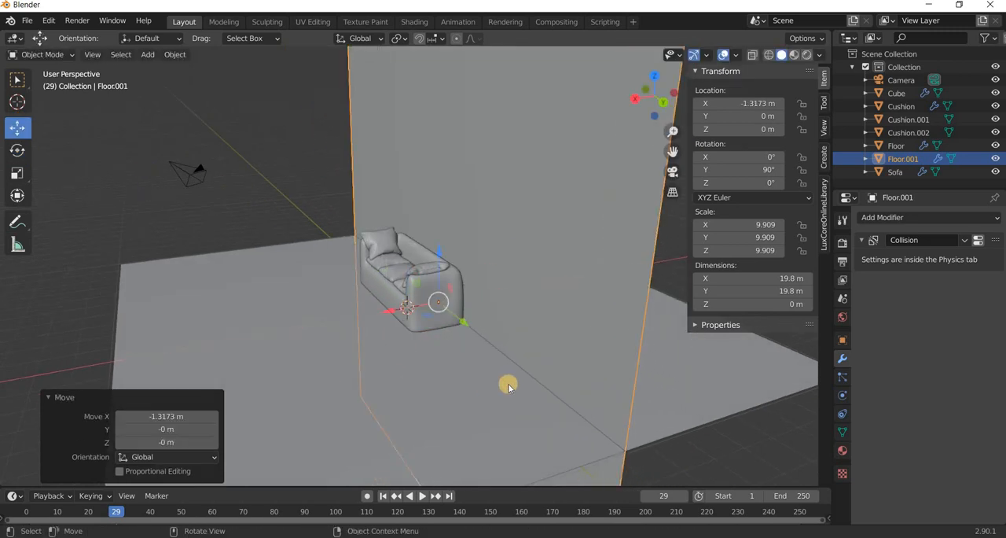
Frame the whole sofa against the wall through the camera with Camera to View locked, then unlock it and leave the camera view.
{"action": "middle_click_drag", "start_coordinate": [508, 383], "coordinate": [510, 376]}
{"action": "key", "text": "KP_0"}
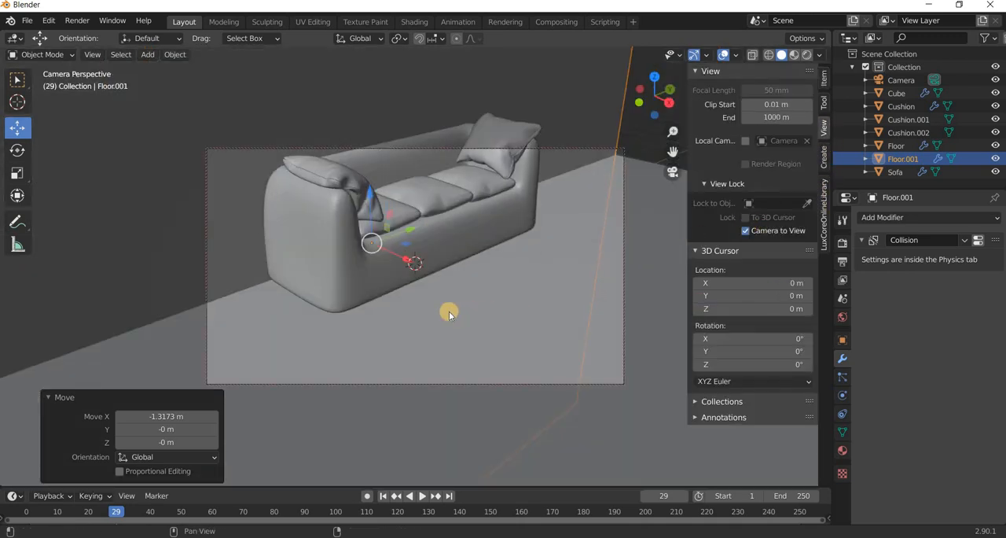
{"action": "middle_click_drag", "start_coordinate": [449, 311], "coordinate": [485, 294]}
{"action": "left_click", "coordinate": [746, 231]}
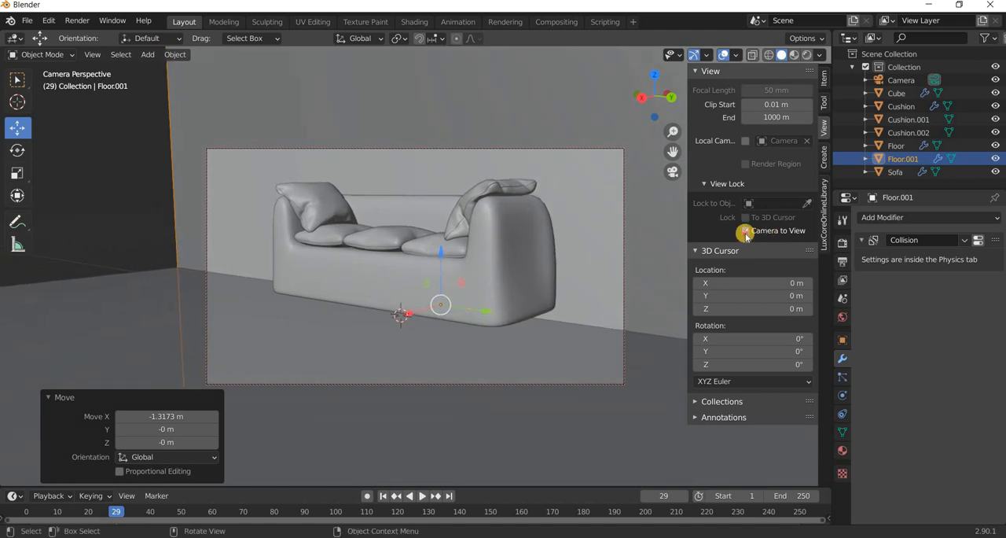
{"action": "key", "text": "KP_0"}
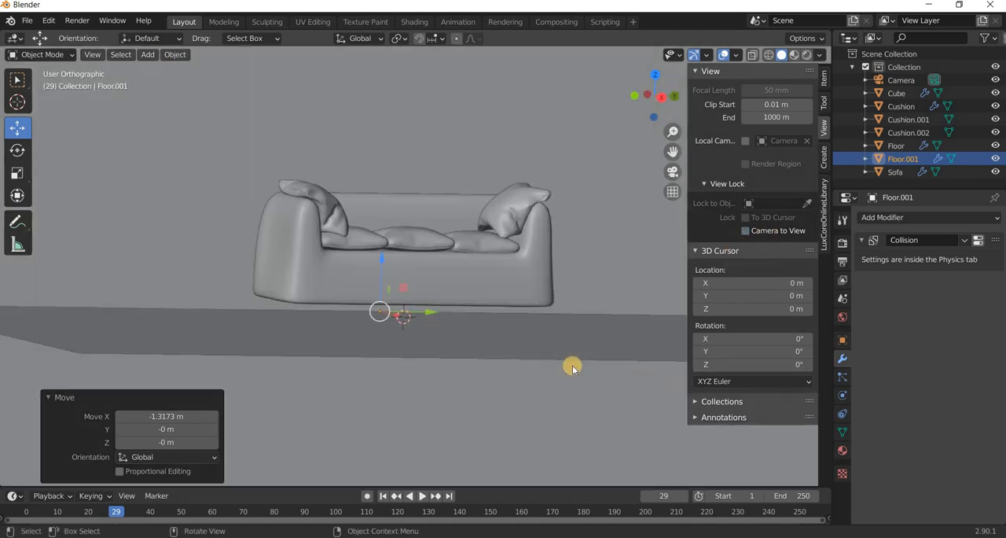
Add a cone mesh in front orthographic view and set its depth to 0.2 m.
{"action": "key", "text": "KP_1"}
{"action": "left_click", "coordinate": [150, 55]}
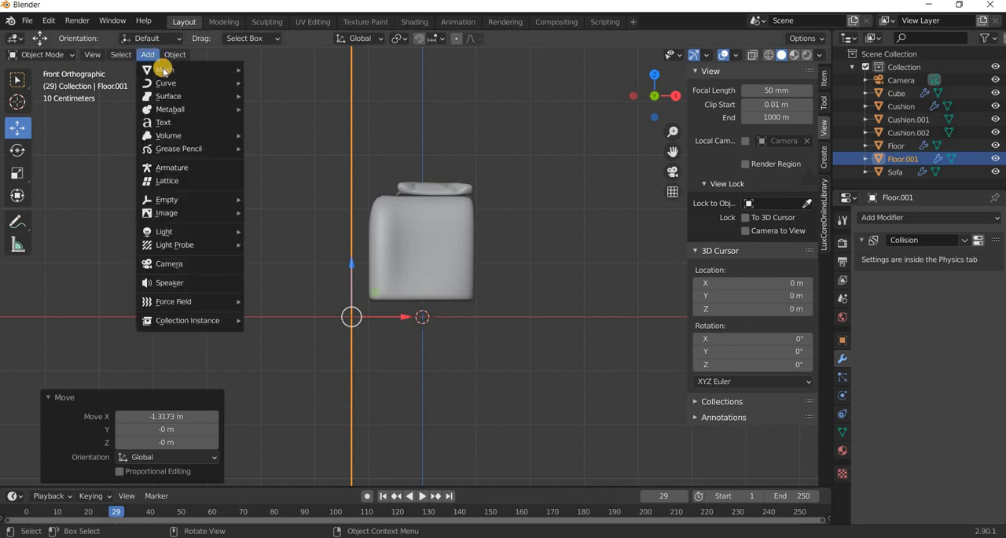
{"action": "mouse_move", "coordinate": [164, 71]}
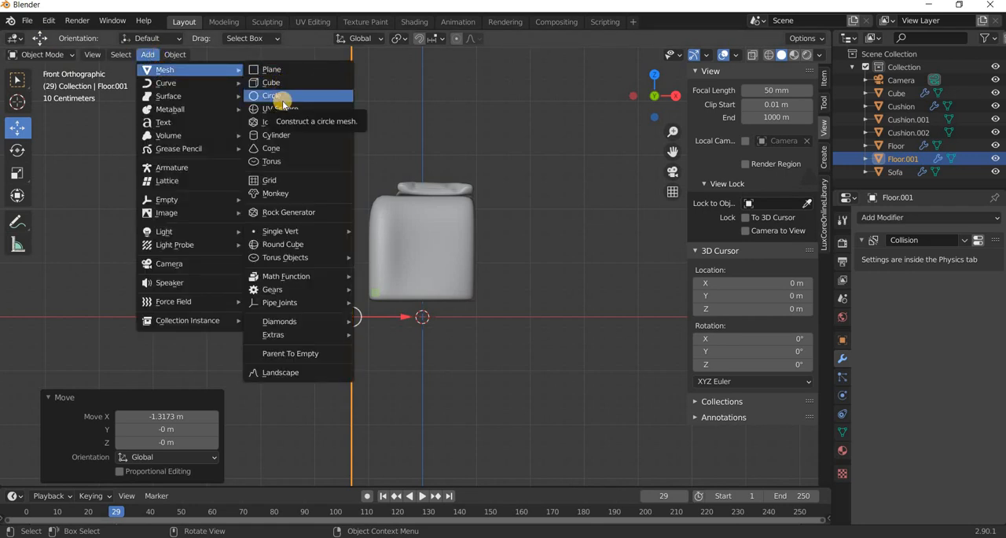
{"action": "left_click", "coordinate": [269, 149]}
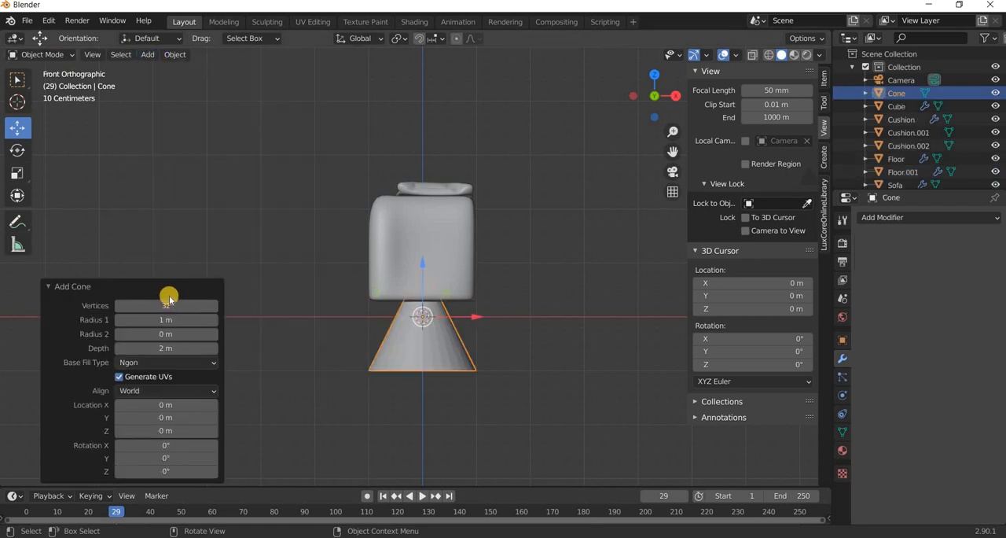
{"action": "left_click", "coordinate": [166, 347]}
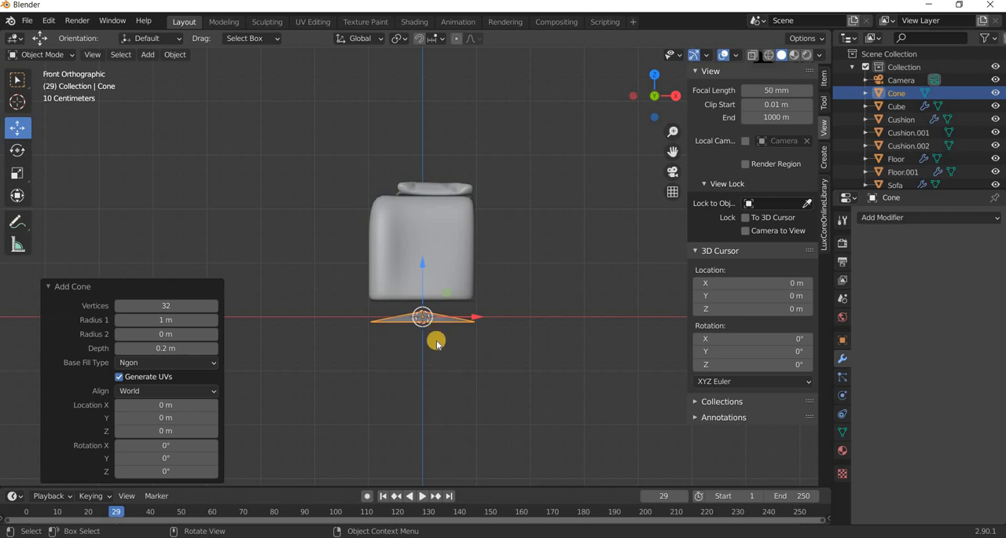
Set the new cone's Radius 1 to 0.1 m and Radius 2 to 0.2 m.
{"action": "scroll", "coordinate": [448, 401], "scroll_direction": "up", "scroll_amount": 5}
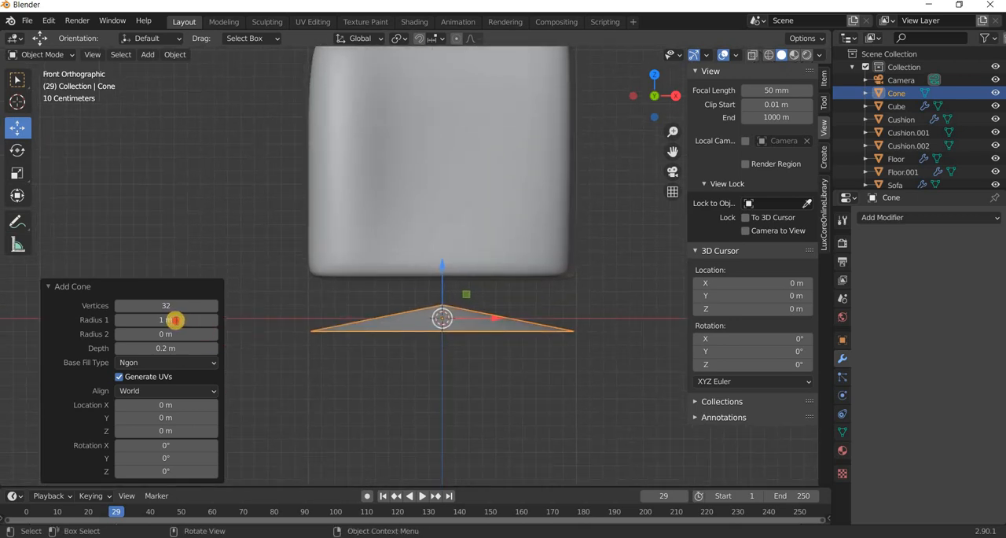
{"action": "left_click", "coordinate": [176, 320]}
{"action": "type", "text": ".2"}
{"action": "key", "text": "Return"}
{"action": "left_click", "coordinate": [165, 320]}
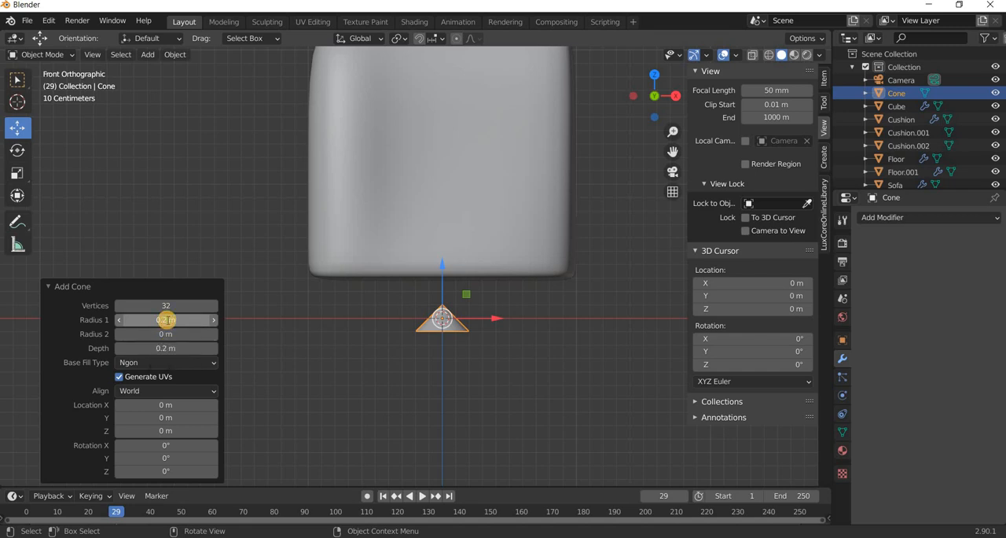
{"action": "type", "text": ".1"}
{"action": "key", "text": "Return"}
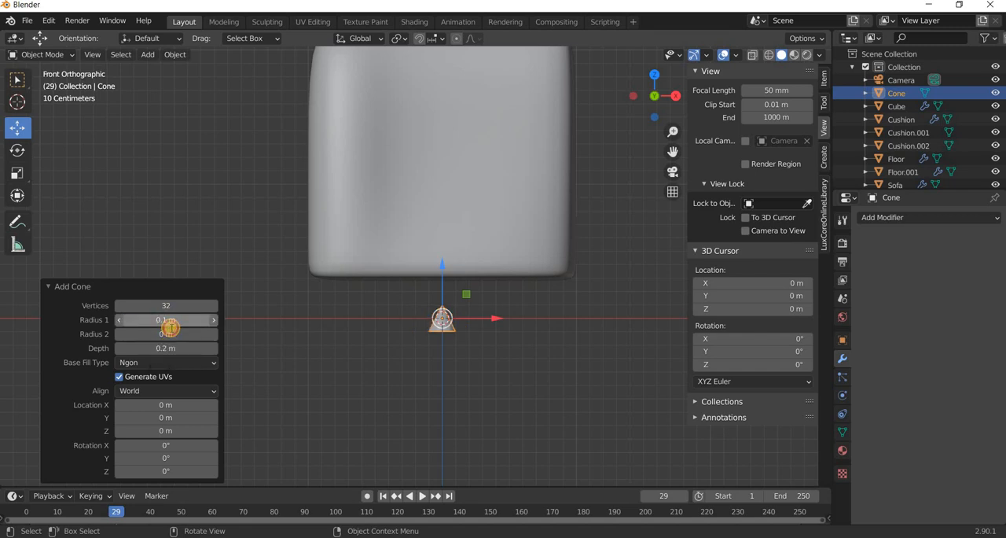
{"action": "left_click", "coordinate": [171, 329]}
{"action": "type", "text": ".2"}
{"action": "key", "text": "Return"}
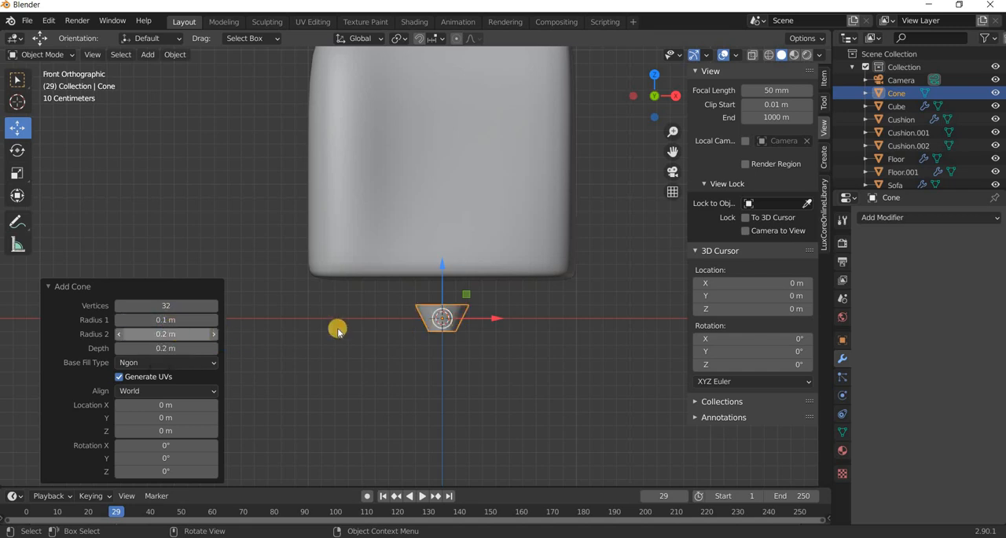
Shape the cone into a slim tapered leg with Depth 0.5 m, Radius 1 0.05 m and Radius 2 0.1 m.
{"action": "scroll", "coordinate": [338, 333], "scroll_direction": "up", "scroll_amount": 3}
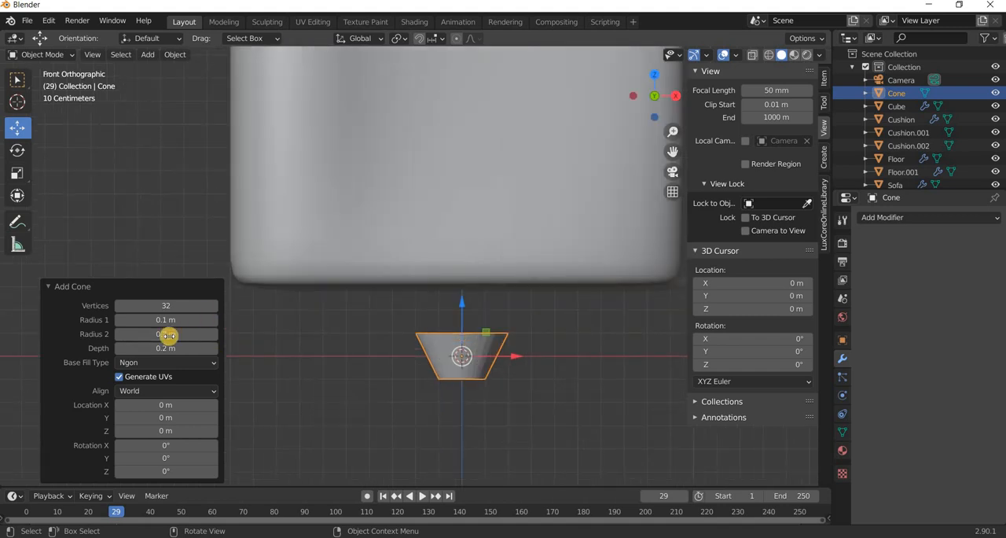
{"action": "left_click", "coordinate": [167, 349]}
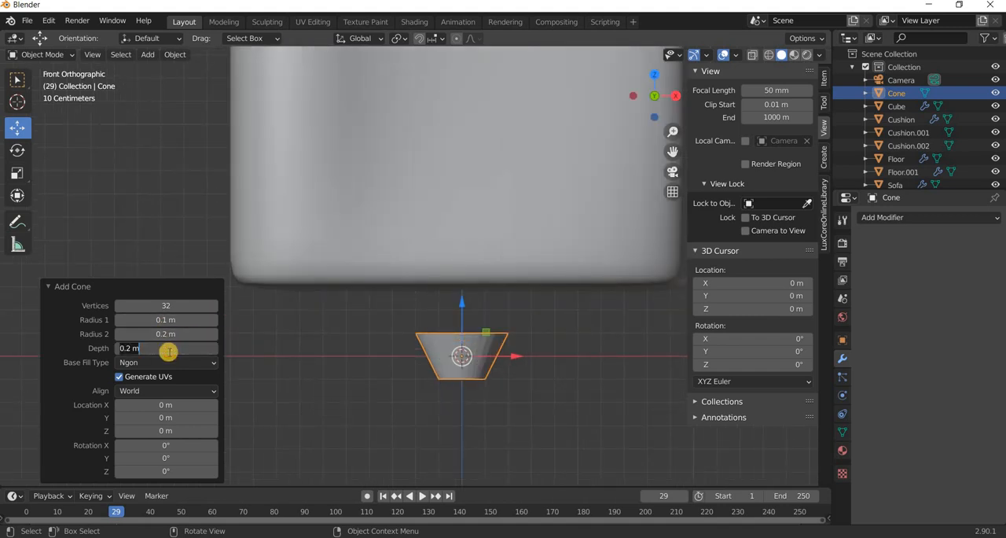
{"action": "type", "text": ".5"}
{"action": "key", "text": "Return"}
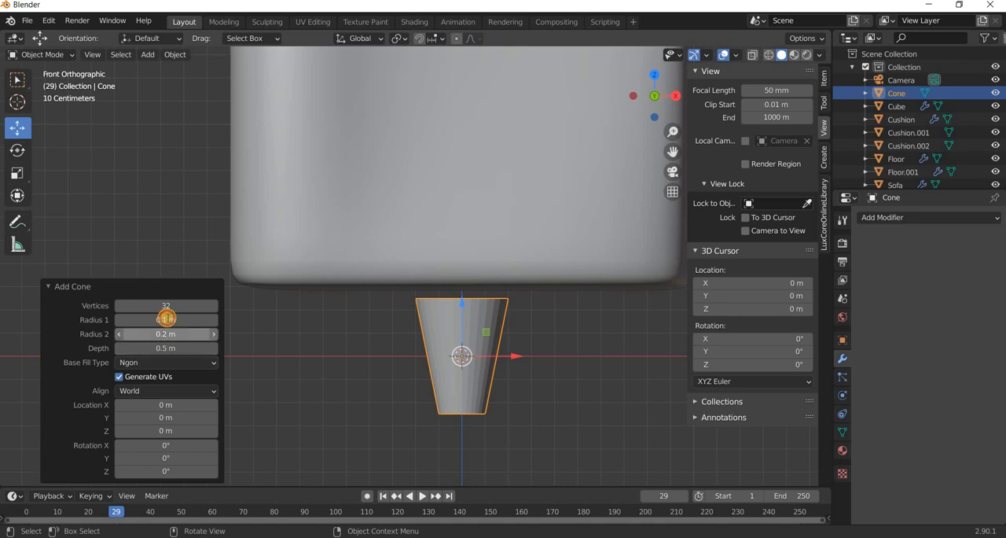
{"action": "left_click", "coordinate": [168, 319]}
{"action": "type", "text": ".05"}
{"action": "key", "text": "Return"}
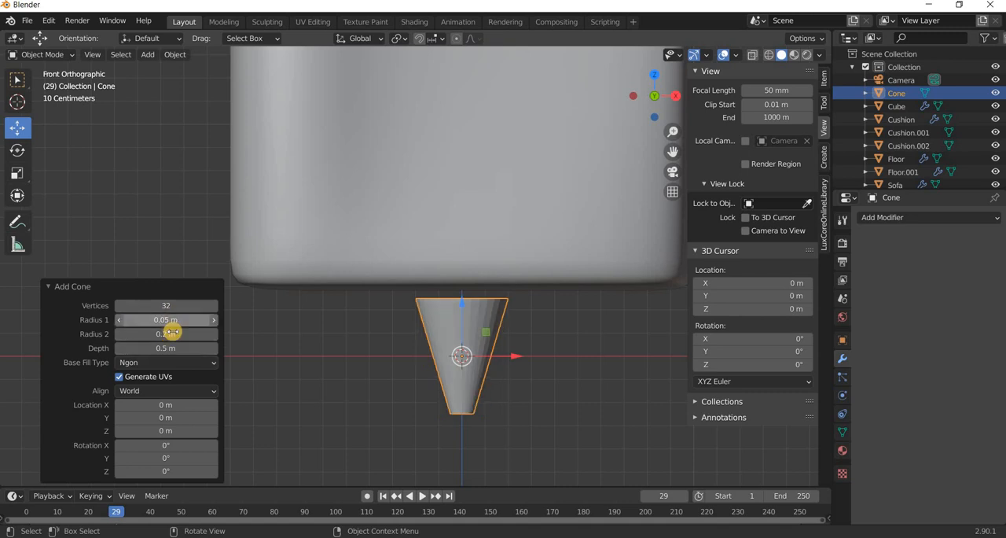
{"action": "left_click", "coordinate": [169, 333]}
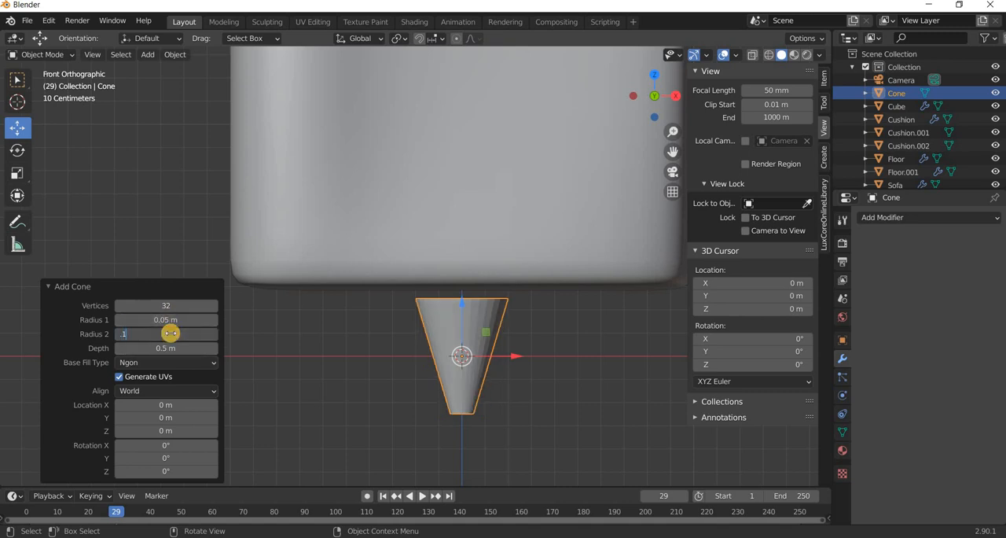
{"action": "type", "text": ".1"}
{"action": "key", "text": "Return"}
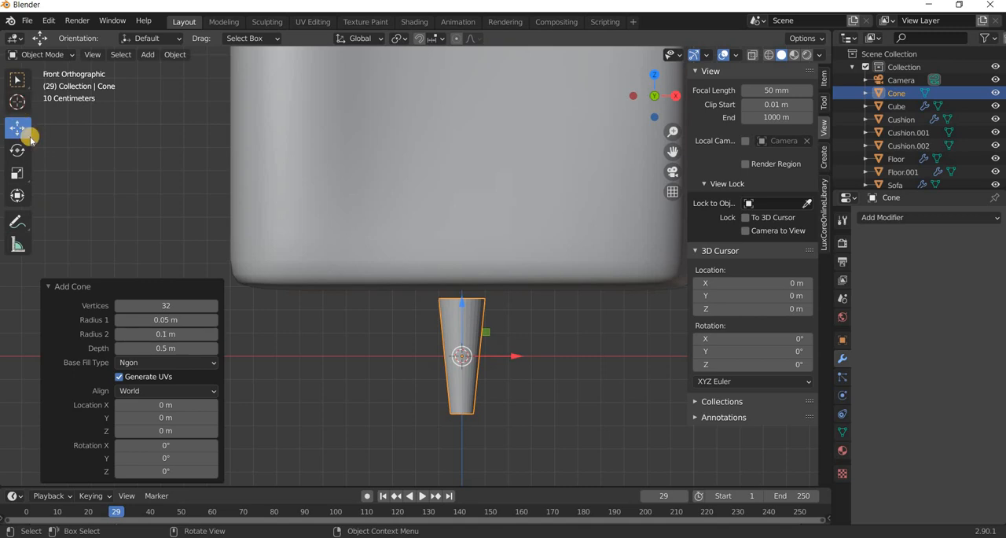
Raise the tapered leg about 0.22 m into the sofa's base and move it about 0.69 m along positive X.
{"action": "scroll", "coordinate": [525, 368], "scroll_direction": "down", "scroll_amount": 2}
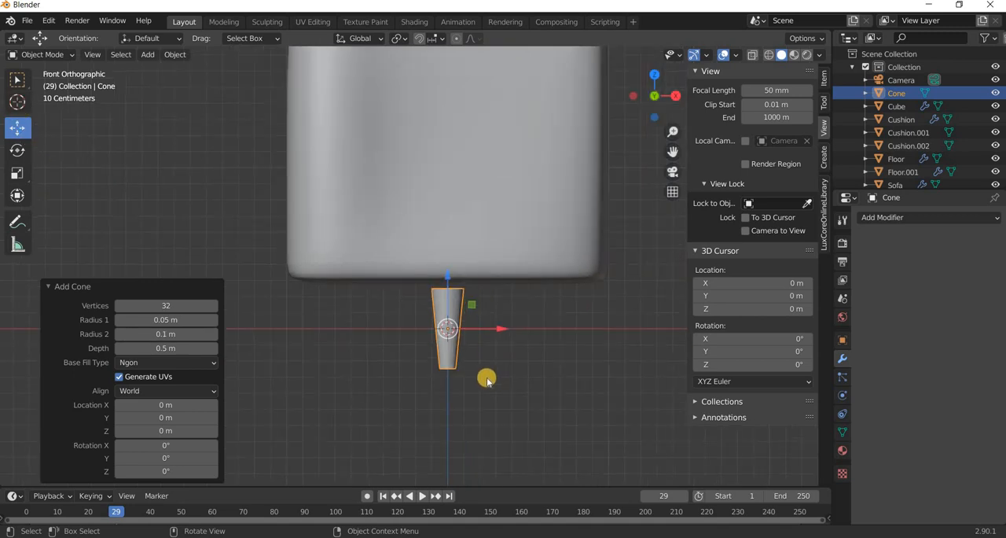
{"action": "middle_click_drag", "start_coordinate": [436, 292], "coordinate": [400, 304], "text": "shift"}
{"action": "left_click_drag", "start_coordinate": [412, 269], "coordinate": [475, 304]}
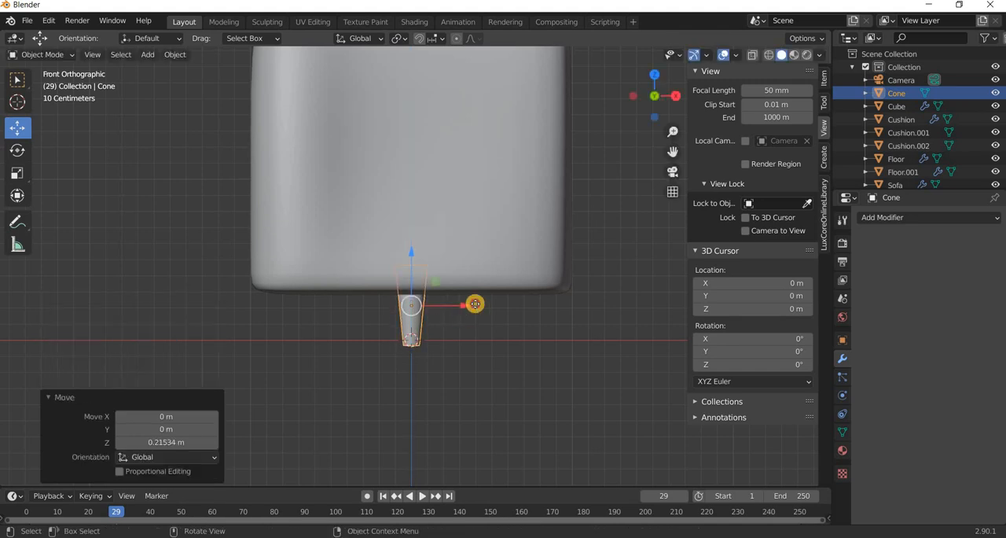
{"action": "key", "text": "g"}
{"action": "key", "text": "x"}
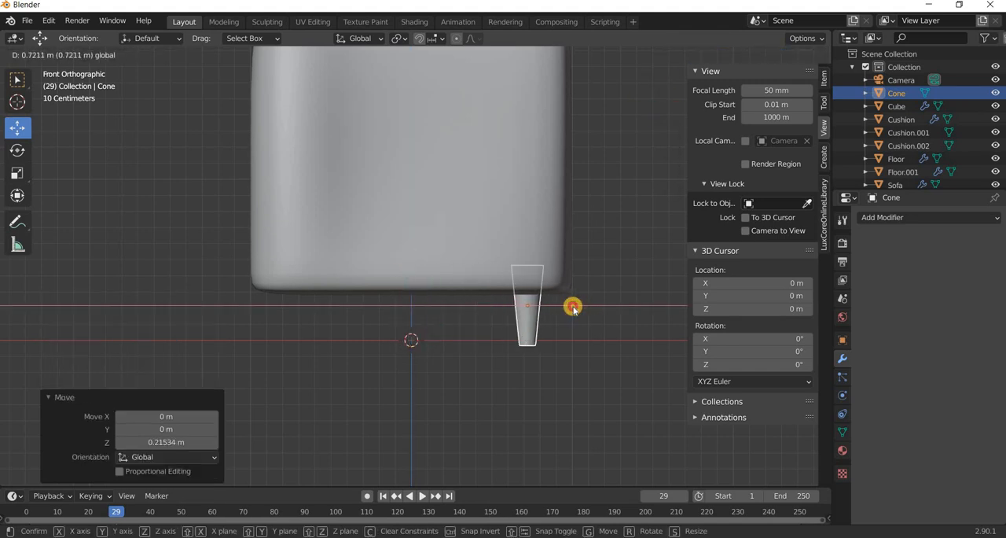
{"action": "left_click", "coordinate": [573, 315]}
Duplicate the leg and move the copy about 1.41 m along negative X to the sofa's opposite edge.
{"action": "key", "text": "shift+d"}
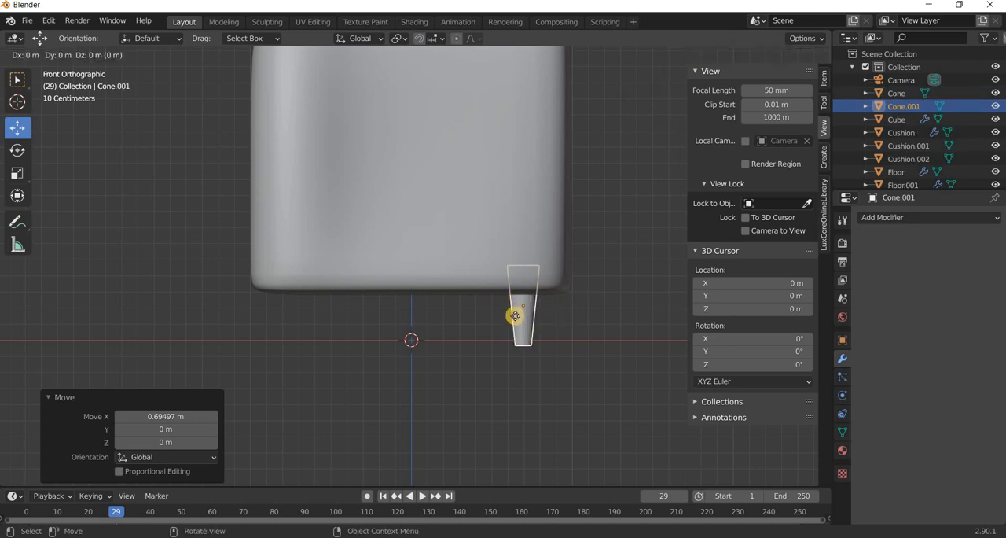
{"action": "right_click", "coordinate": [371, 315]}
{"action": "key", "text": "g"}
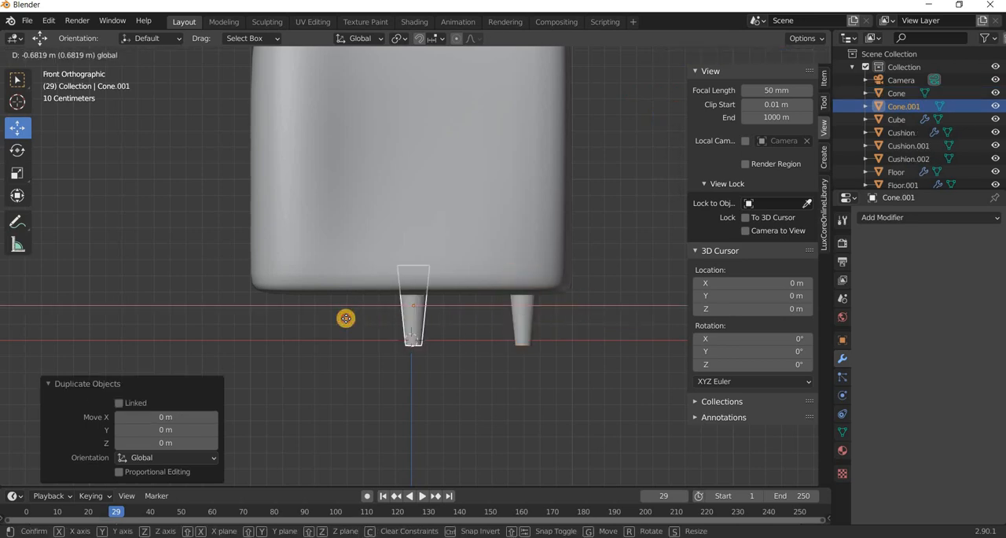
{"action": "key", "text": "x"}
{"action": "left_click", "coordinate": [344, 321]}
In right orthographic wireframe with X-ray on, select both legs and move them about 2.33 m along negative Y under the armrest.
{"action": "key", "text": "KP_3"}
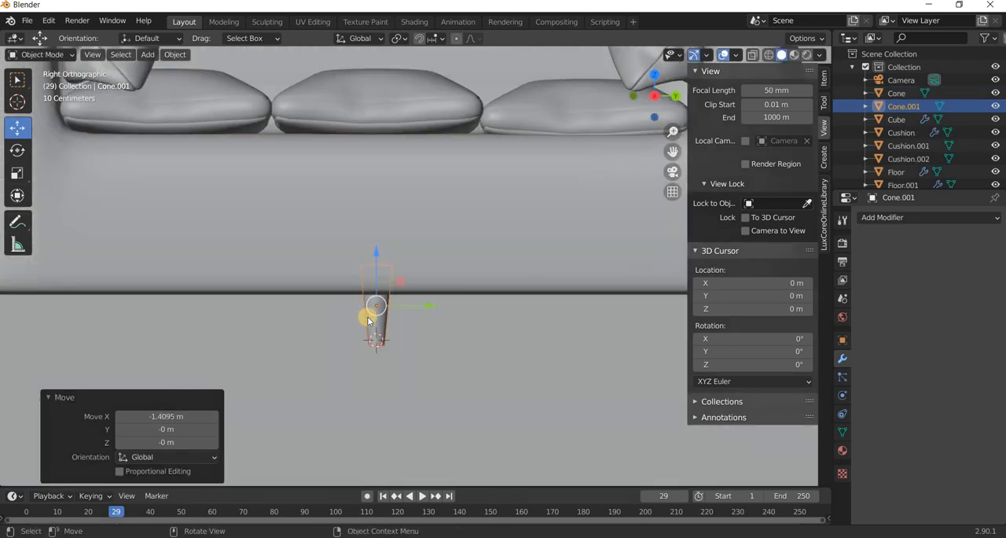
{"action": "scroll", "coordinate": [368, 316], "scroll_direction": "down", "scroll_amount": 3}
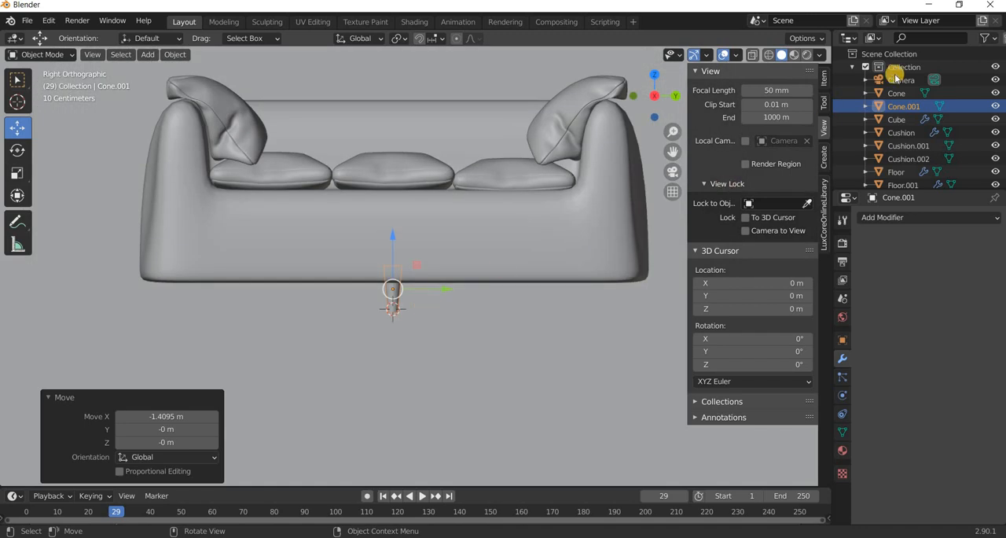
{"action": "key", "text": "alt+z"}
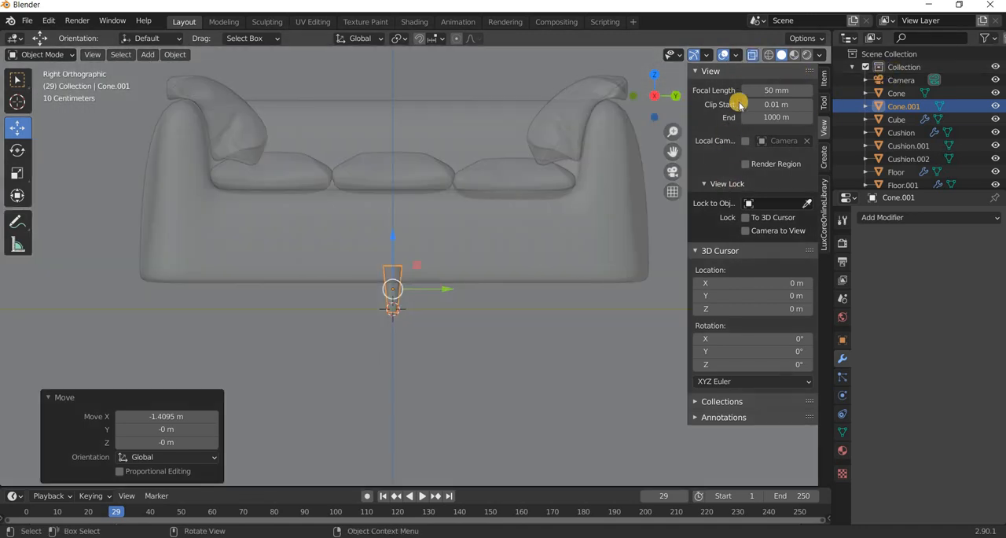
{"action": "key", "text": "shift+z"}
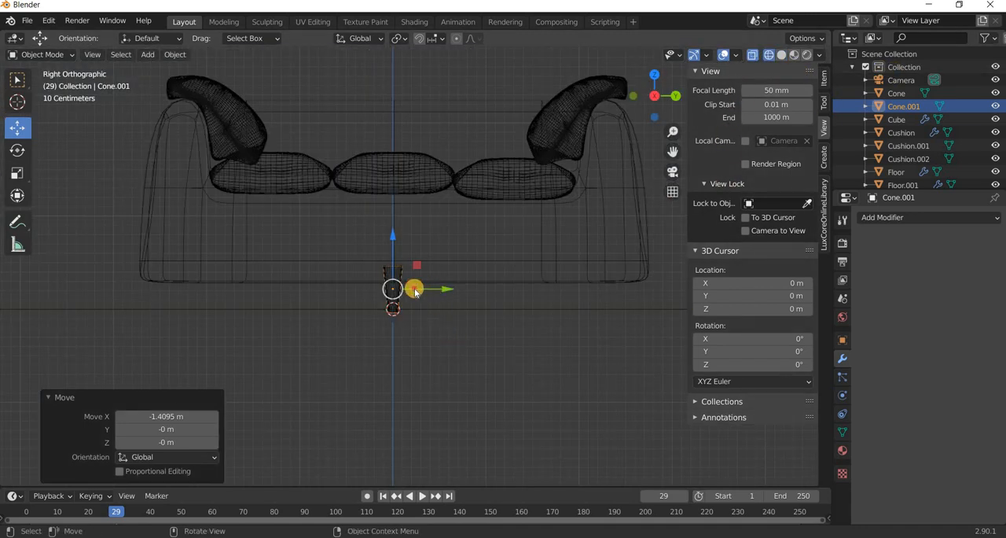
{"action": "left_click_drag", "start_coordinate": [393, 296], "coordinate": [433, 291]}
{"action": "key", "text": "g"}
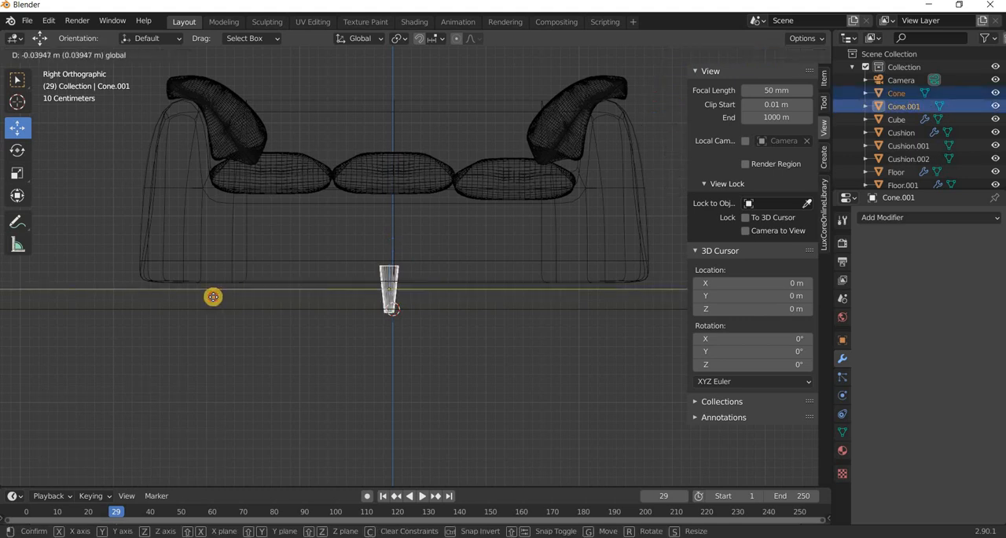
{"action": "left_click", "coordinate": [196, 300]}
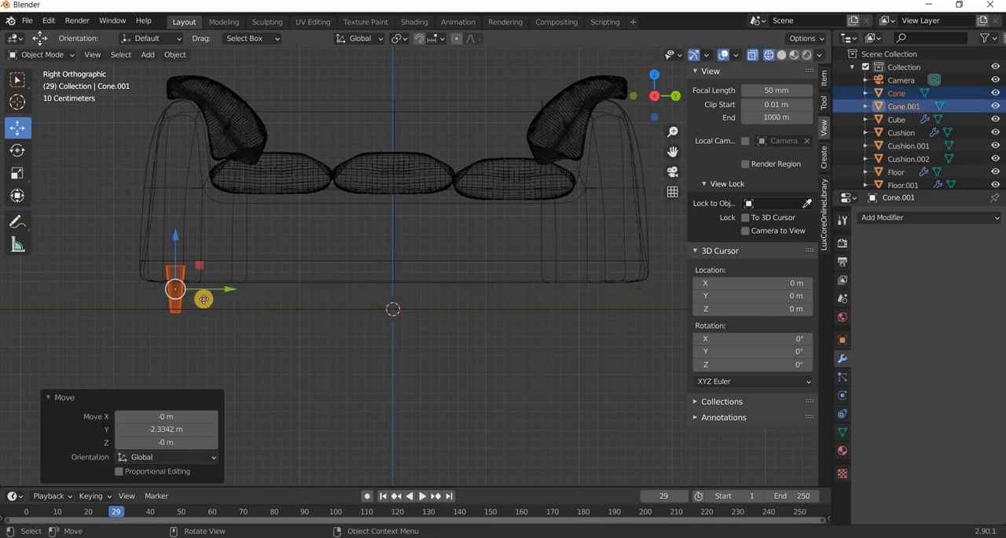
Duplicate both legs and move the copies about 4.73 m along positive Y under the other armrest.
{"action": "key", "text": "shift+d"}
{"action": "key", "text": "Escape"}
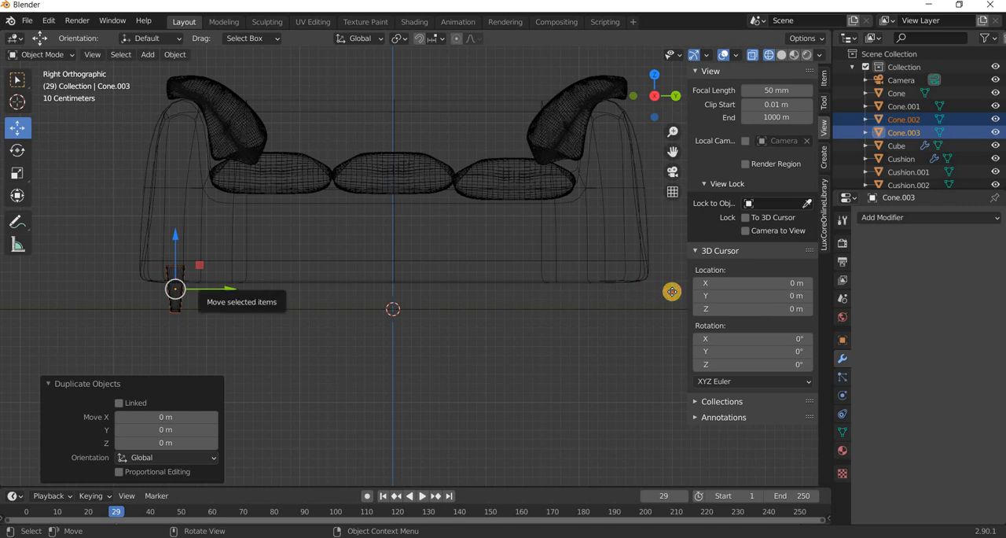
{"action": "key", "text": "g"}
{"action": "key", "text": "y"}
{"action": "left_click", "coordinate": [622, 375]}
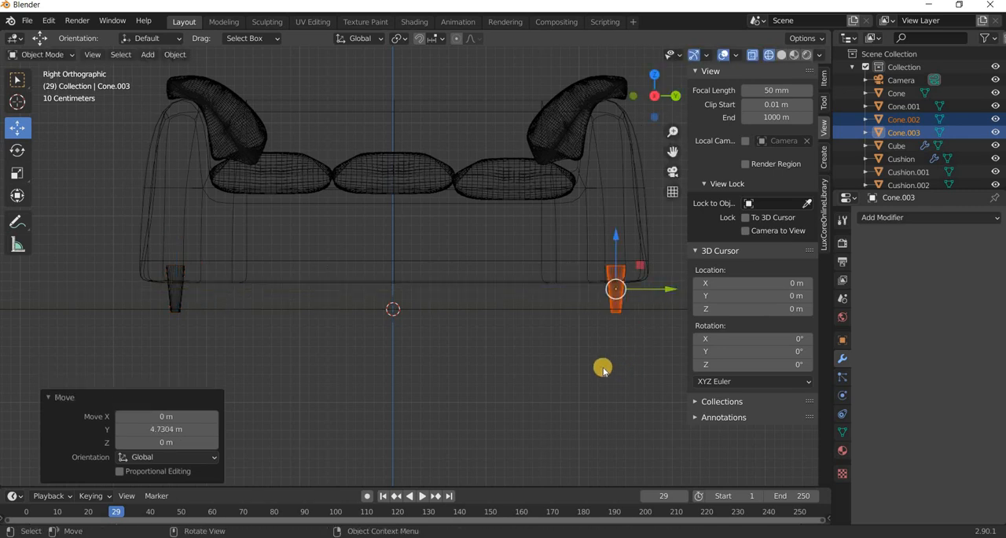
In material preview, reframe the camera to about X 8.9, Y 6.5, Z 1.5 m with Camera to View locked, then unlock it.
{"action": "left_click", "coordinate": [897, 93]}
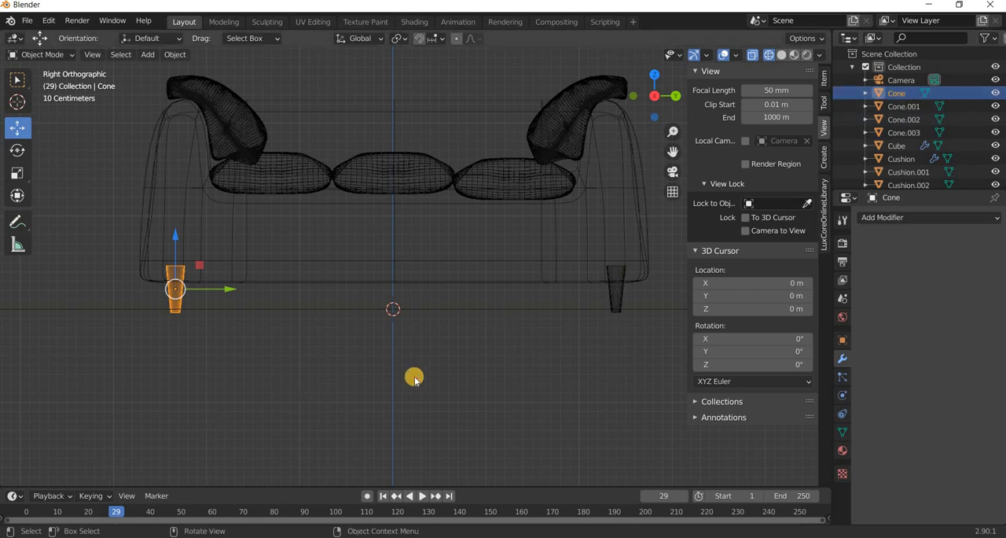
{"action": "left_click", "coordinate": [464, 367]}
{"action": "middle_click_drag", "start_coordinate": [468, 389], "coordinate": [467, 386]}
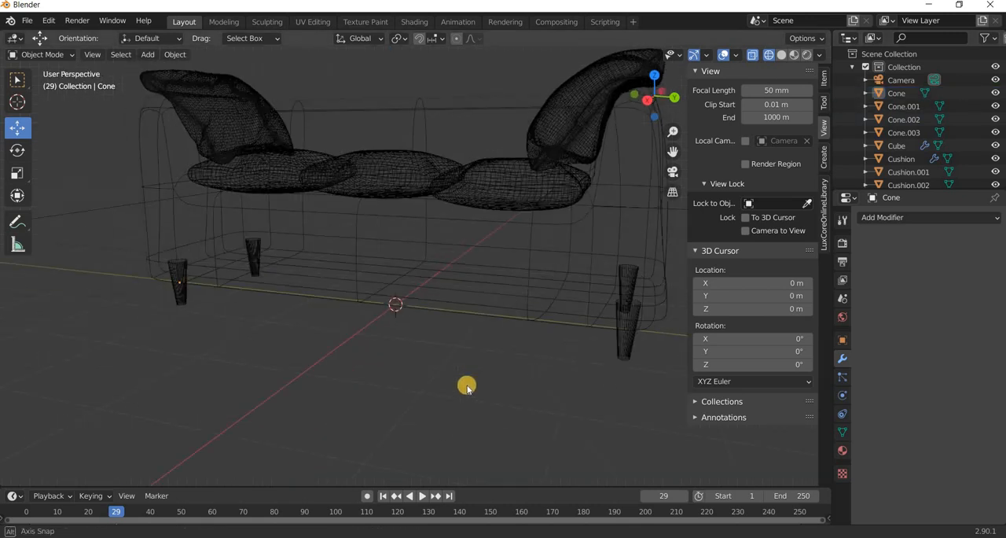
{"action": "key", "text": "KP_0"}
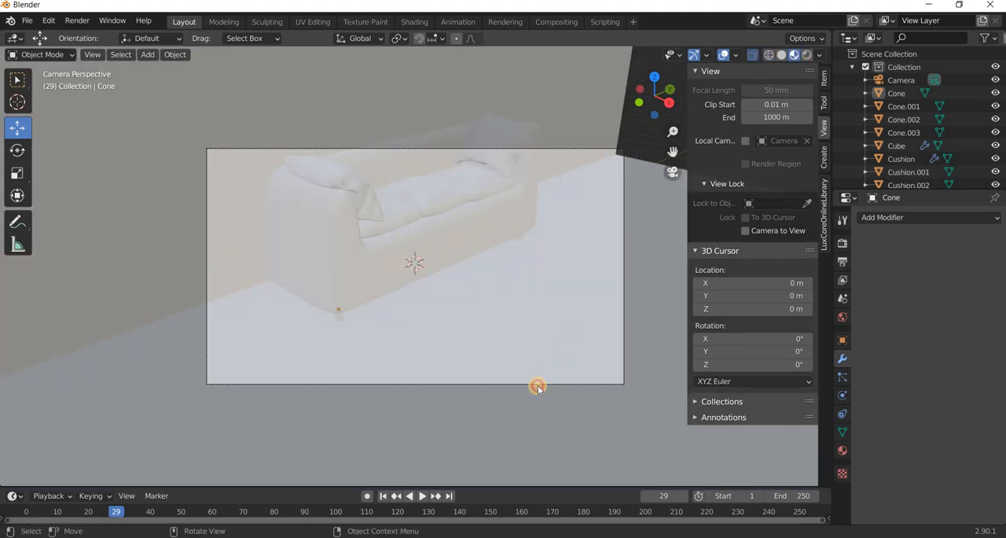
{"action": "left_click", "coordinate": [538, 385]}
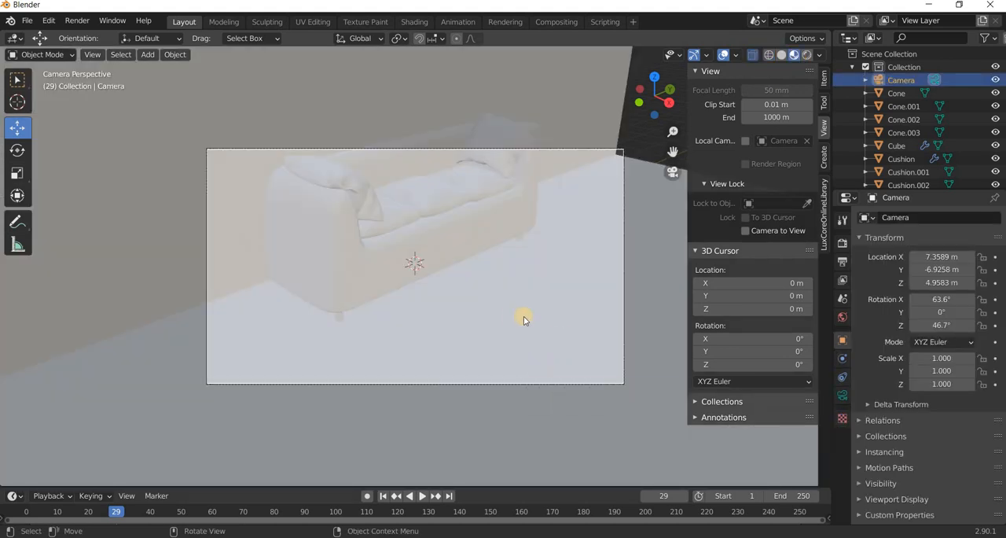
{"action": "key", "text": "KP_0"}
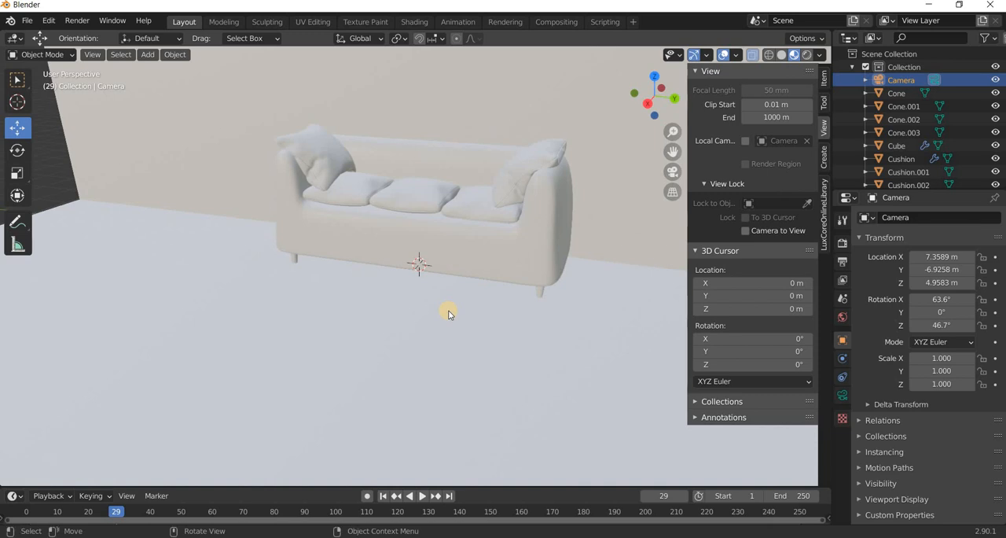
{"action": "key", "text": "KP_0"}
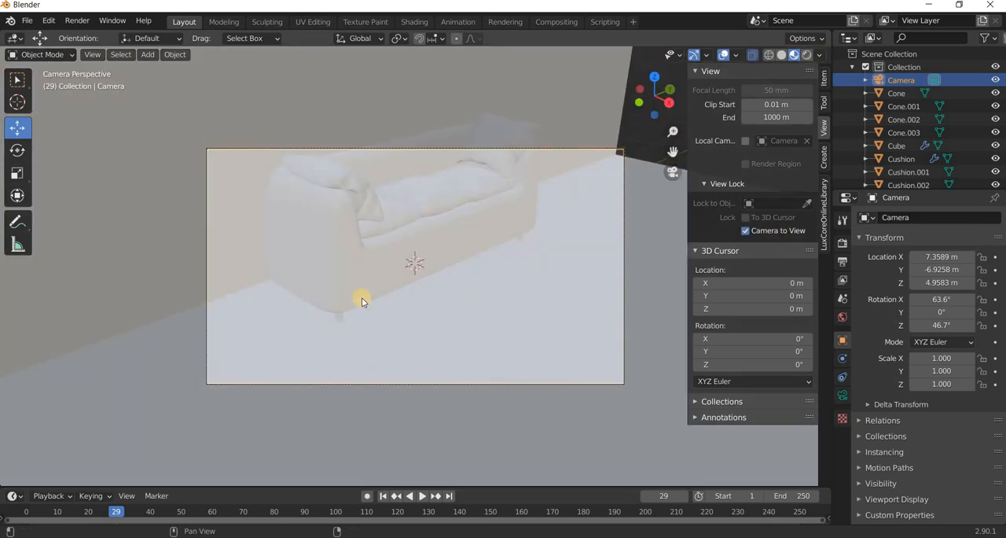
{"action": "middle_click_drag", "start_coordinate": [362, 301], "coordinate": [412, 308]}
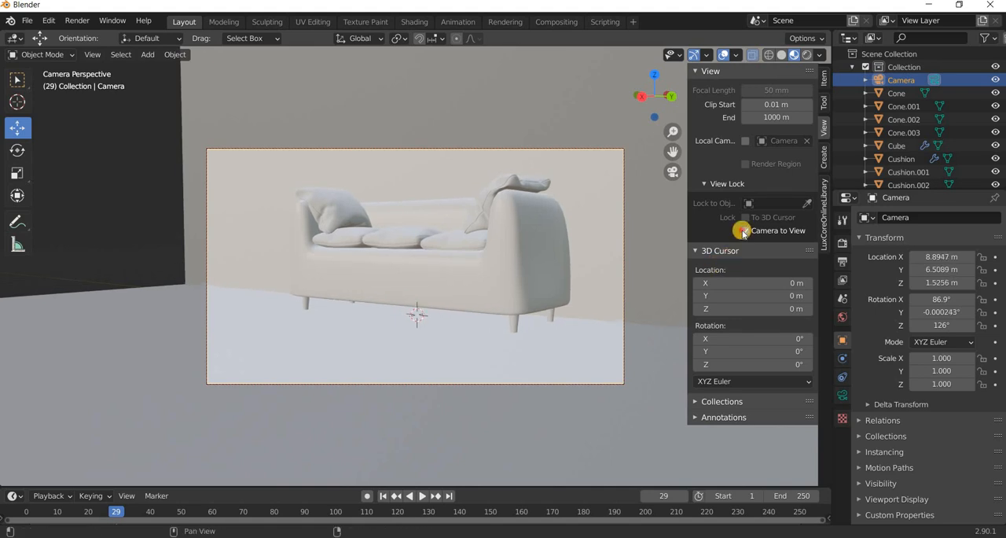
{"action": "middle_click_drag", "start_coordinate": [449, 379], "coordinate": [447, 351]}
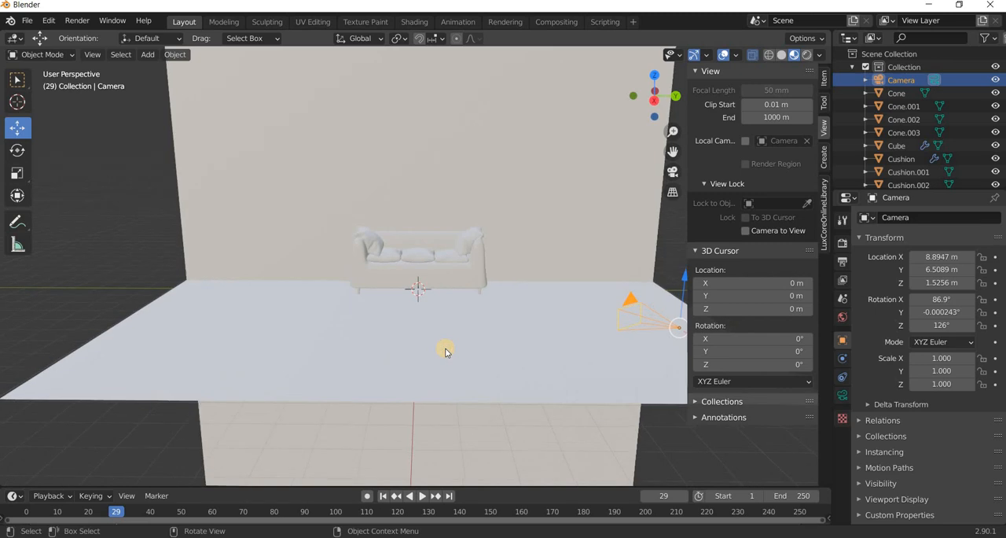
Select the floor plane and save the file as tut in the Desktop's Youtube\Blender\cushion sofa folder.
{"action": "left_click", "coordinate": [445, 352]}
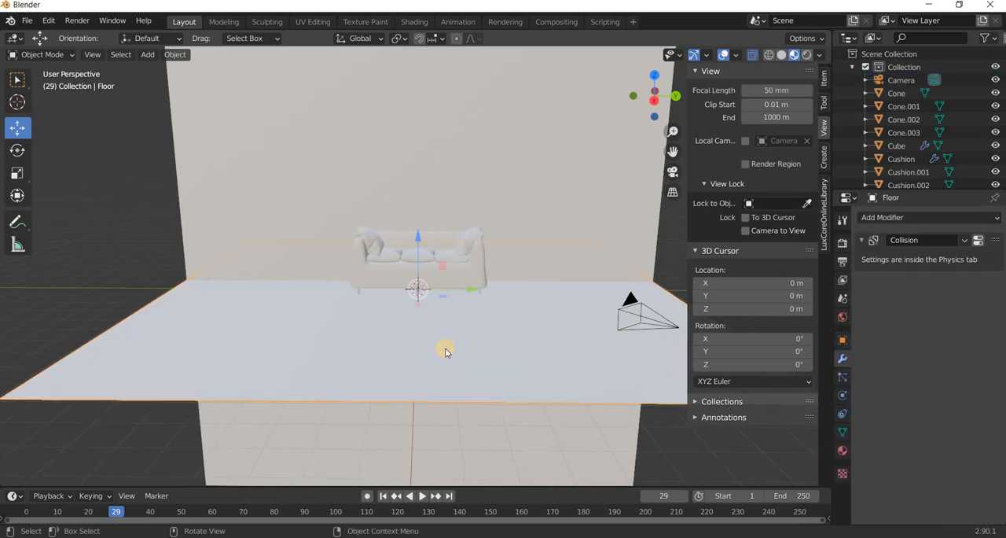
{"action": "left_click", "coordinate": [26, 21]}
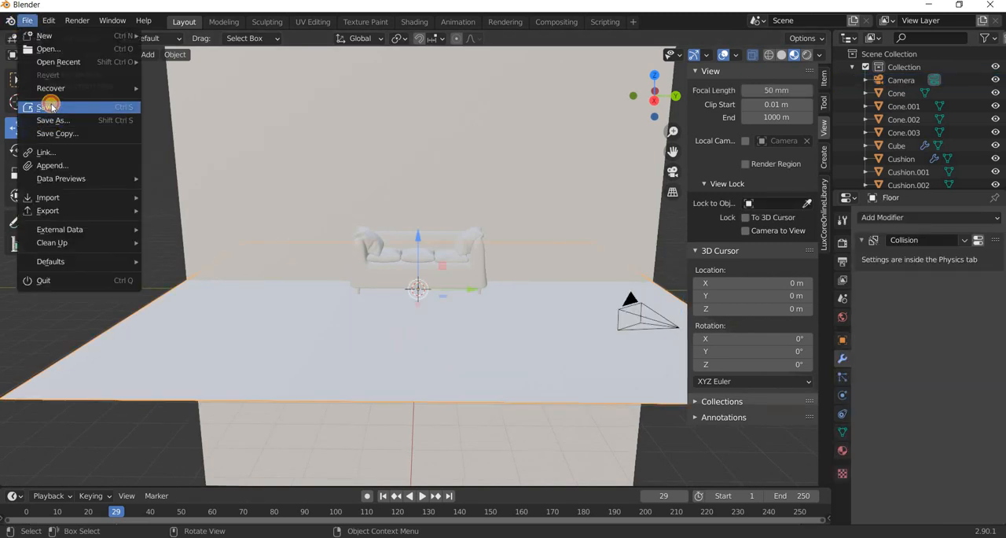
{"action": "left_click", "coordinate": [86, 106]}
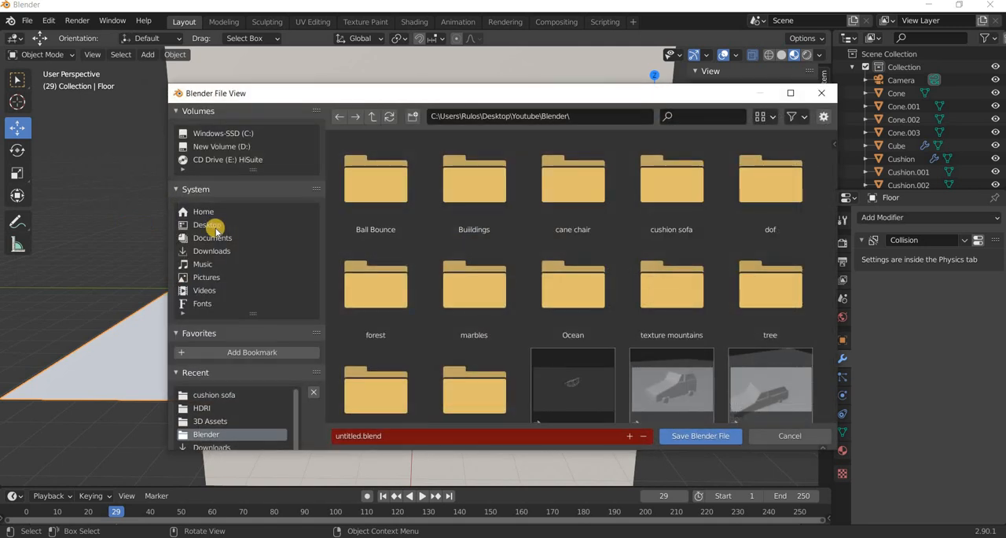
{"action": "left_click", "coordinate": [324, 228]}
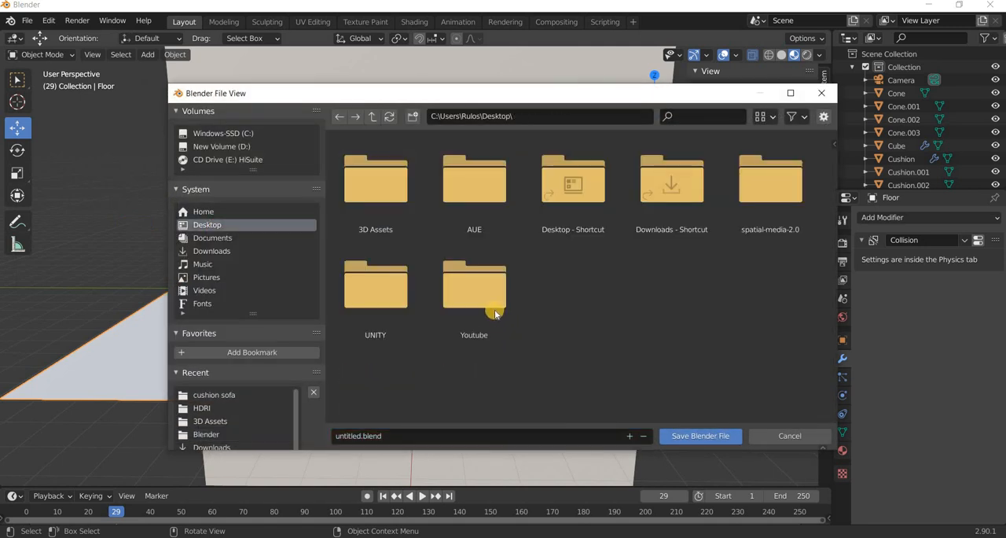
{"action": "left_click", "coordinate": [492, 303]}
{"action": "left_click", "coordinate": [591, 202]}
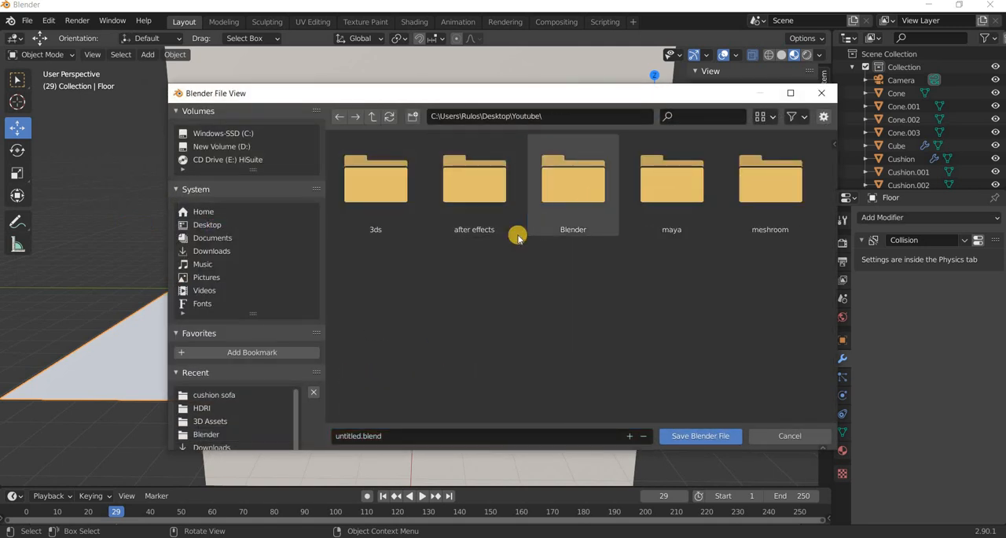
{"action": "double_click", "coordinate": [681, 218]}
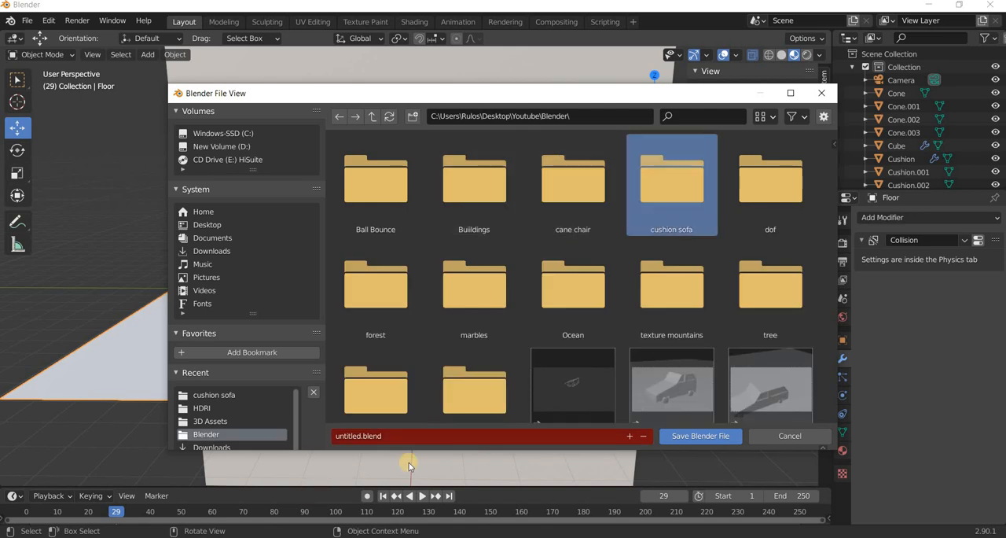
{"action": "left_click", "coordinate": [430, 437]}
{"action": "key", "text": "BackSpace"}
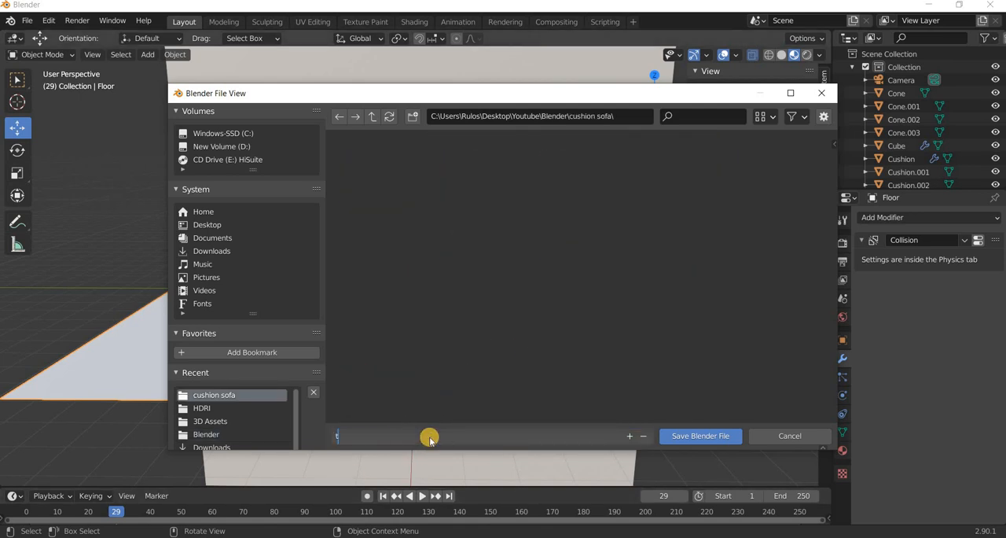
{"action": "type", "text": "tut"}
{"action": "key", "text": "Return"}
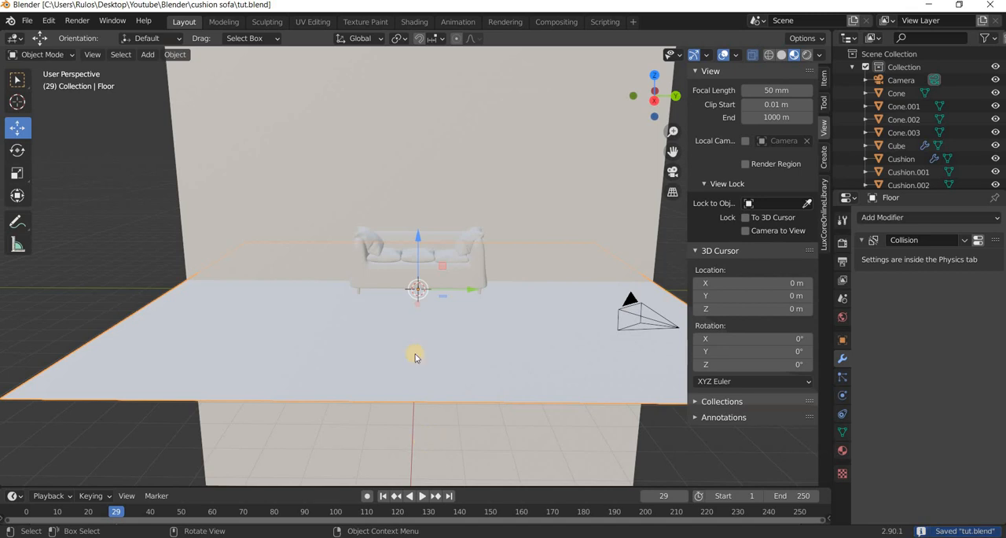
Create a new material for the floor plane and name it floor.
{"action": "left_click", "coordinate": [842, 450]}
{"action": "left_click", "coordinate": [948, 275]}
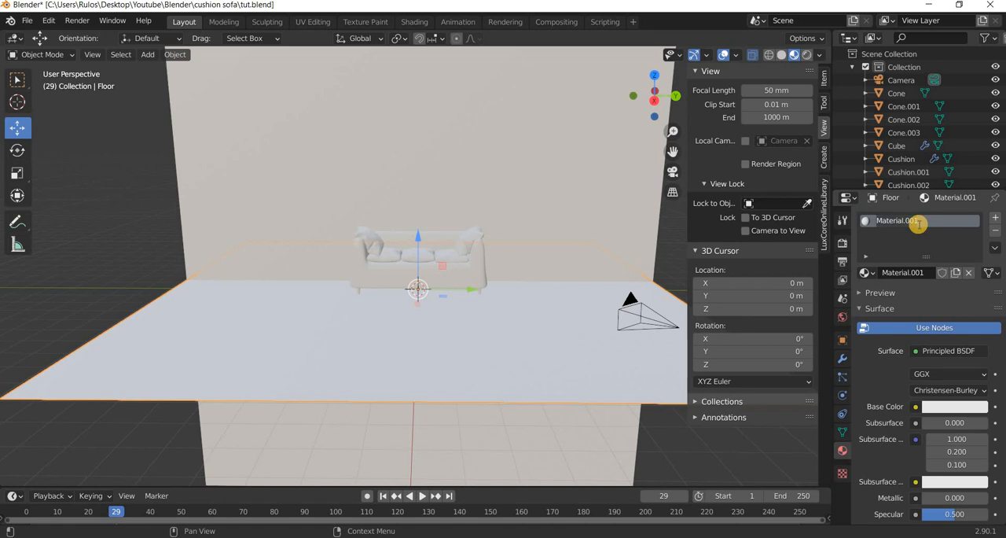
Create and name a separate new material for the wall, and assign the sofa a material named cushion.
{"action": "left_click", "coordinate": [487, 153]}
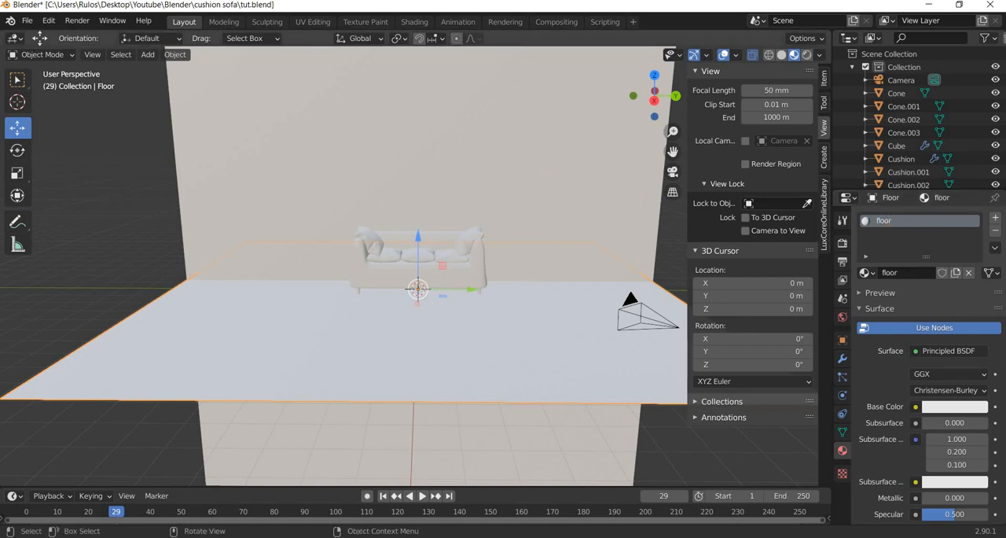
{"action": "left_click", "coordinate": [949, 274]}
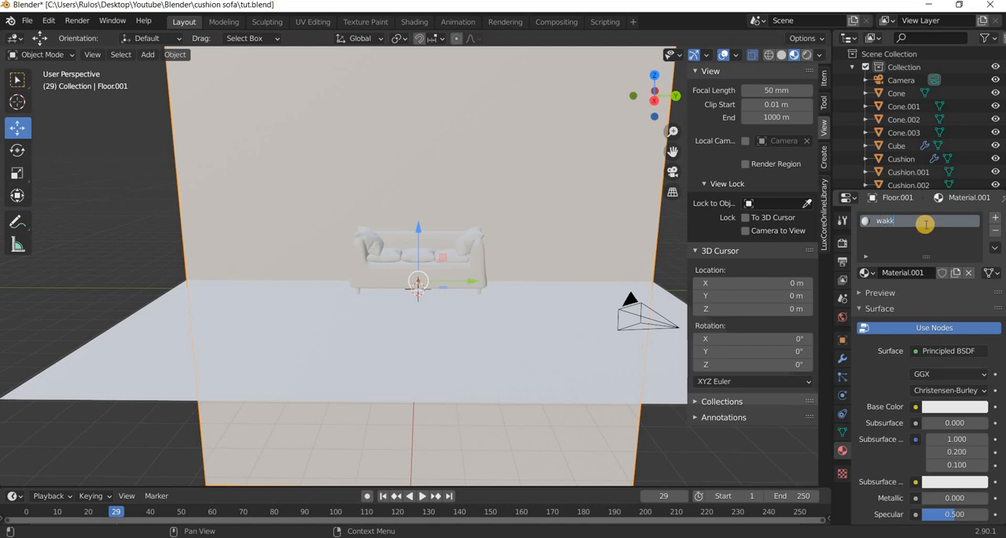
{"action": "key", "text": "Return"}
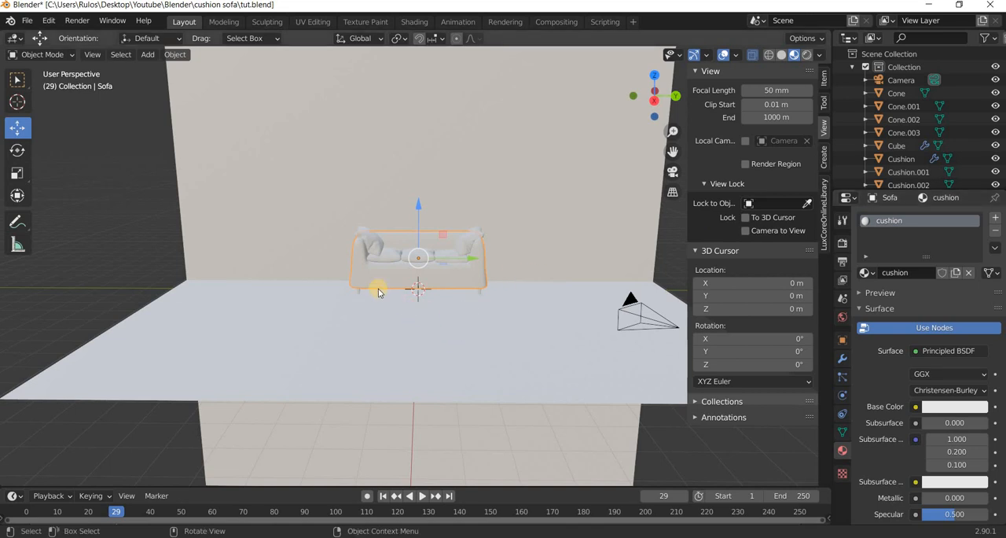
Switch to the Shading workspace, and search the web for texture haven in a maximized Chrome window.
{"action": "left_click", "coordinate": [417, 22]}
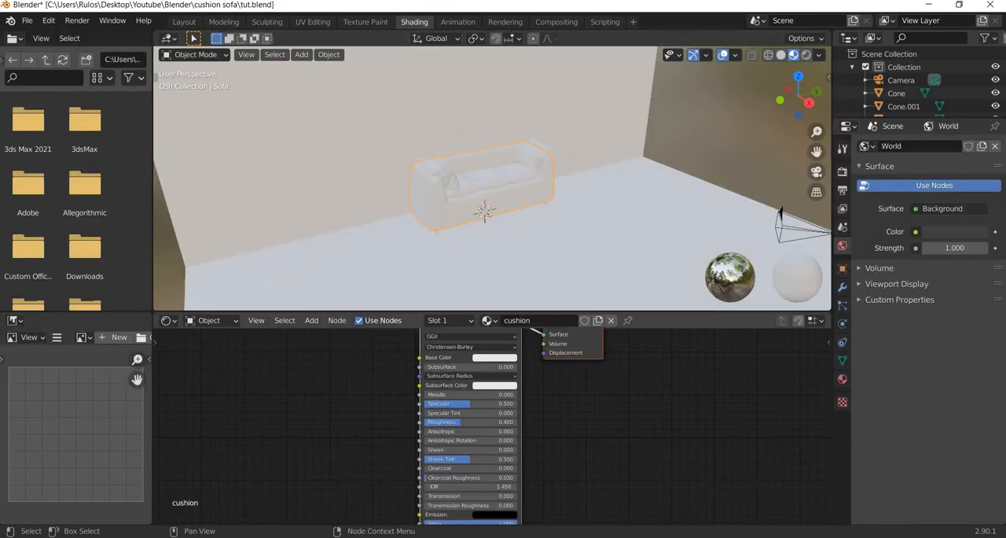
{"action": "left_click", "coordinate": [328, 536]}
{"action": "left_click", "coordinate": [378, 45]}
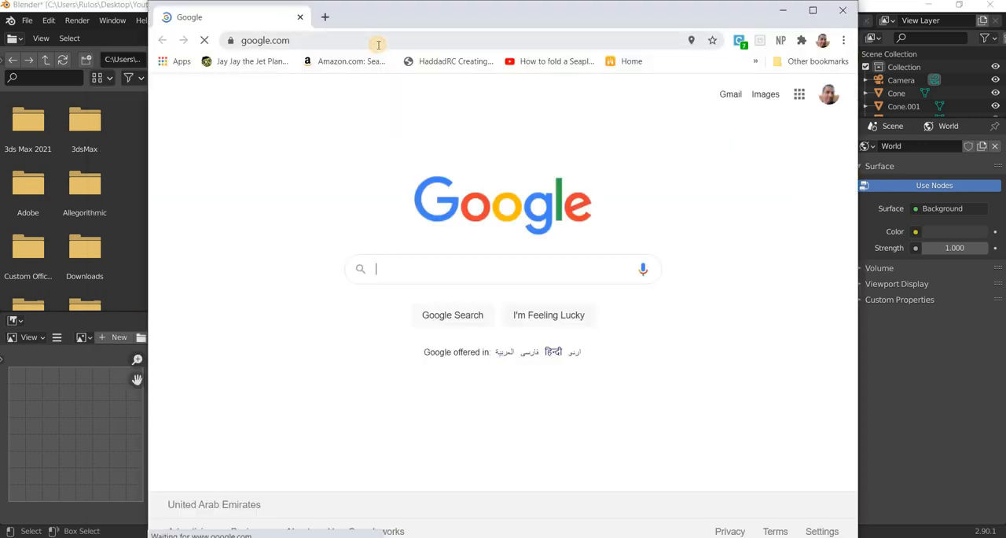
{"action": "left_click", "coordinate": [378, 45]}
{"action": "type", "text": "texture haven"}
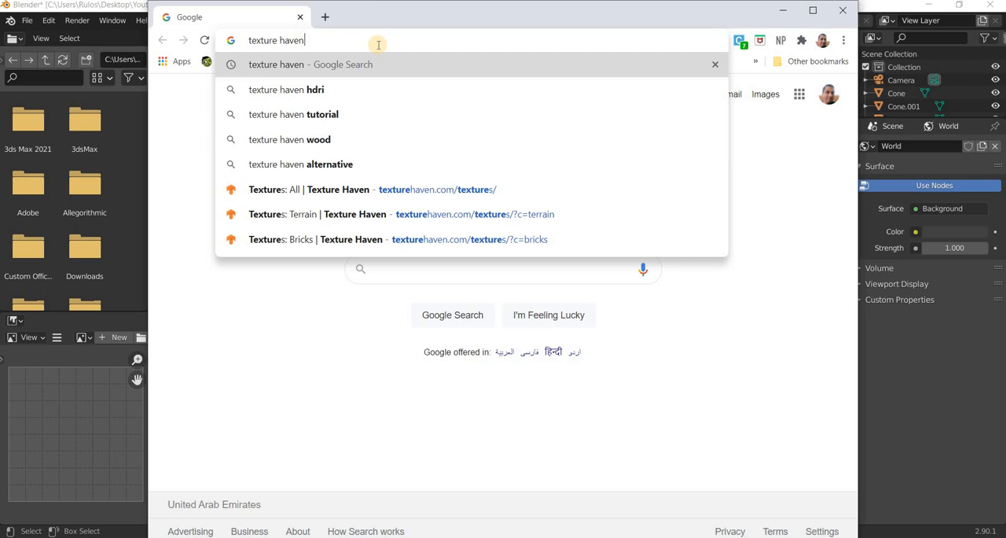
{"action": "key", "text": "Return"}
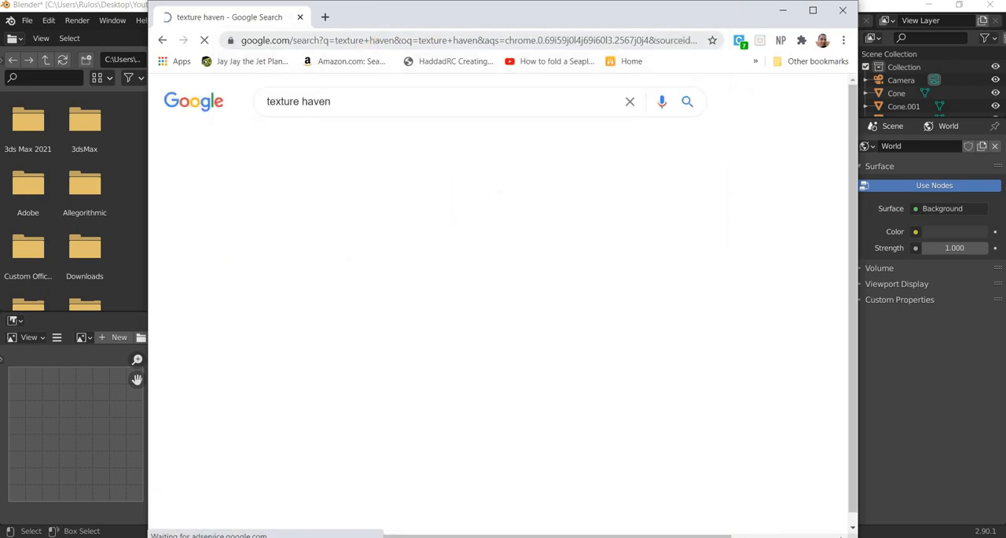
{"action": "key", "text": "super+Up"}
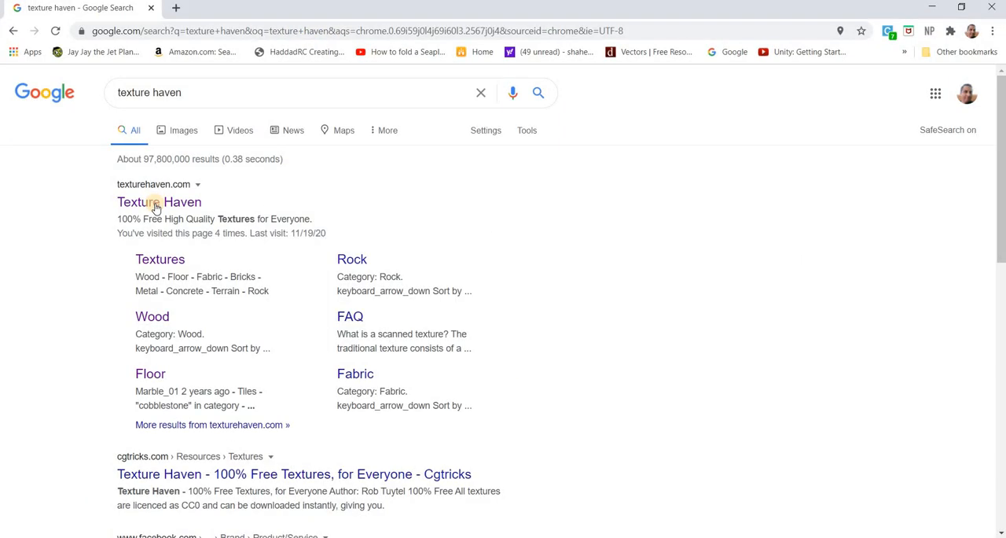
Open the Texture Haven site and browse the Floor category of its textures.
{"action": "left_click", "coordinate": [156, 206]}
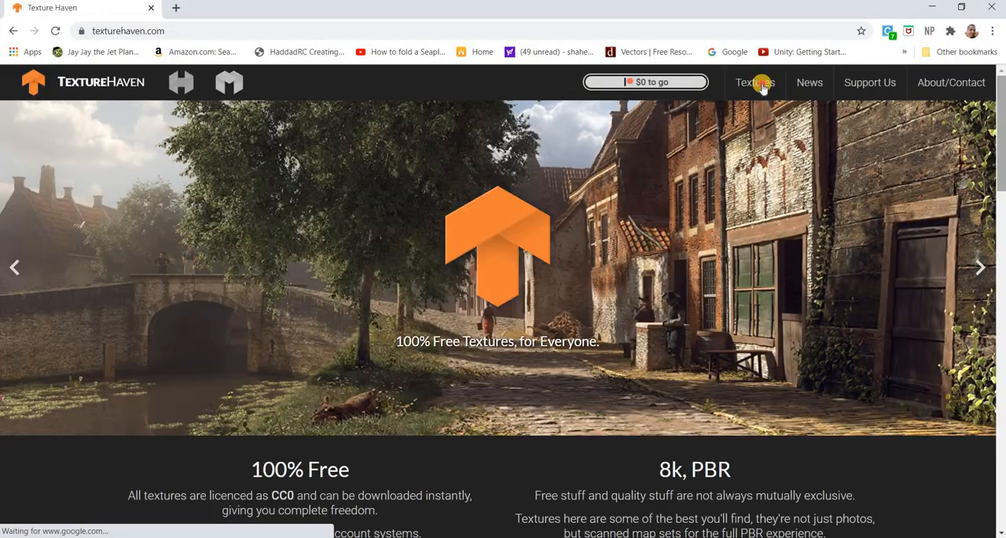
{"action": "left_click", "coordinate": [668, 365]}
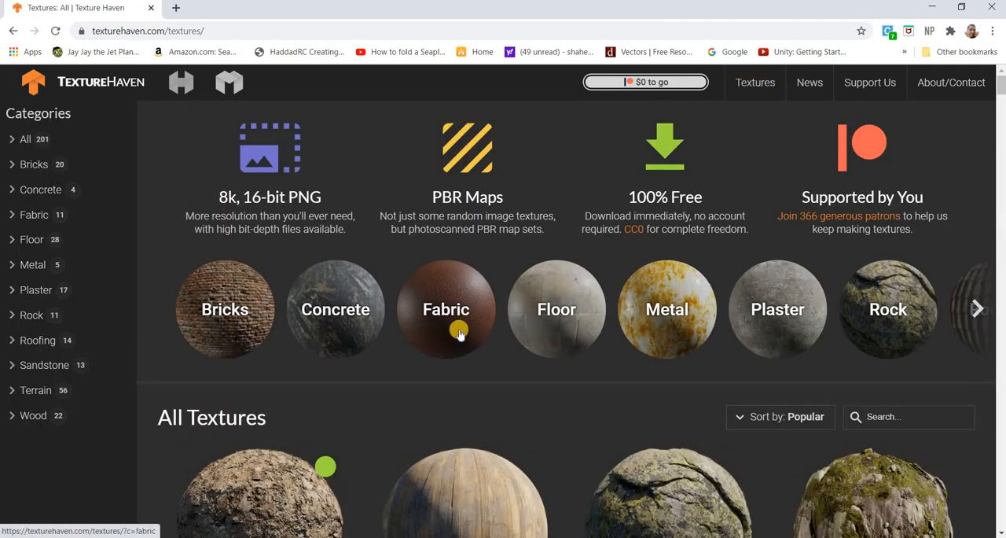
{"action": "left_click", "coordinate": [544, 353]}
{"action": "scroll", "coordinate": [545, 355], "scroll_direction": "down", "scroll_amount": 10}
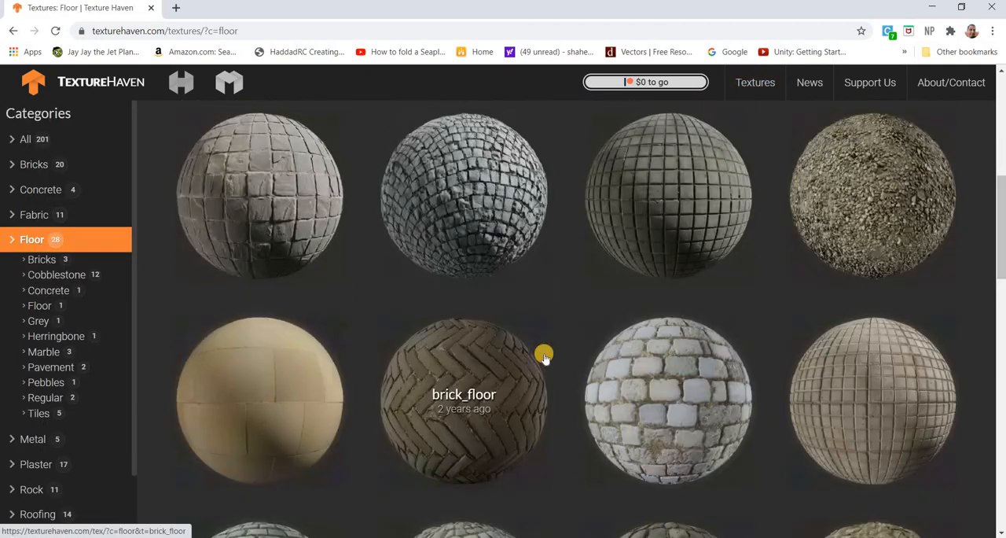
{"action": "scroll", "coordinate": [545, 356], "scroll_direction": "up", "scroll_amount": 10}
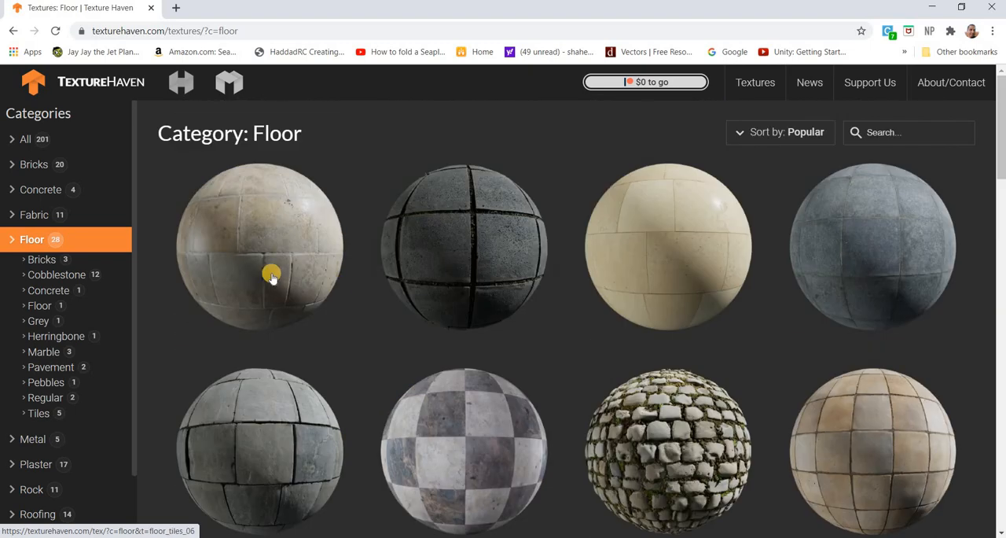
Download the Diffuse map of the floor_tiles_02 texture as a 1k JPG.
{"action": "left_click", "coordinate": [448, 368]}
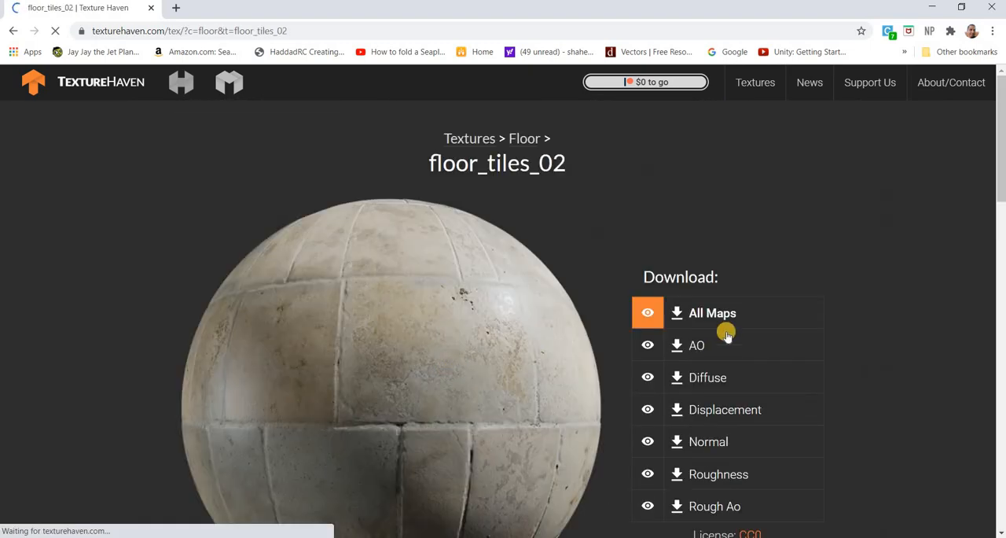
{"action": "scroll", "coordinate": [724, 322], "scroll_direction": "down", "scroll_amount": 2}
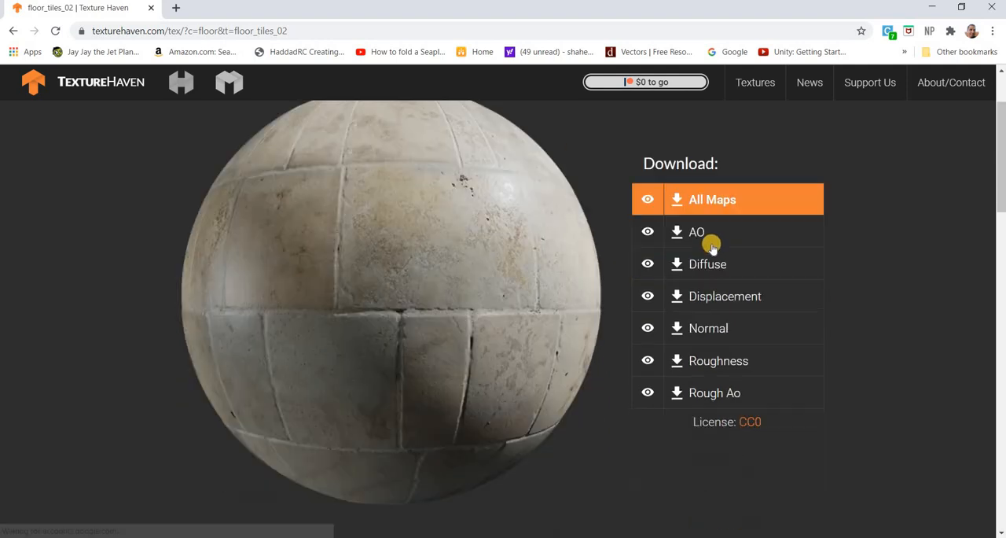
{"action": "left_click", "coordinate": [692, 248]}
{"action": "left_click", "coordinate": [685, 273]}
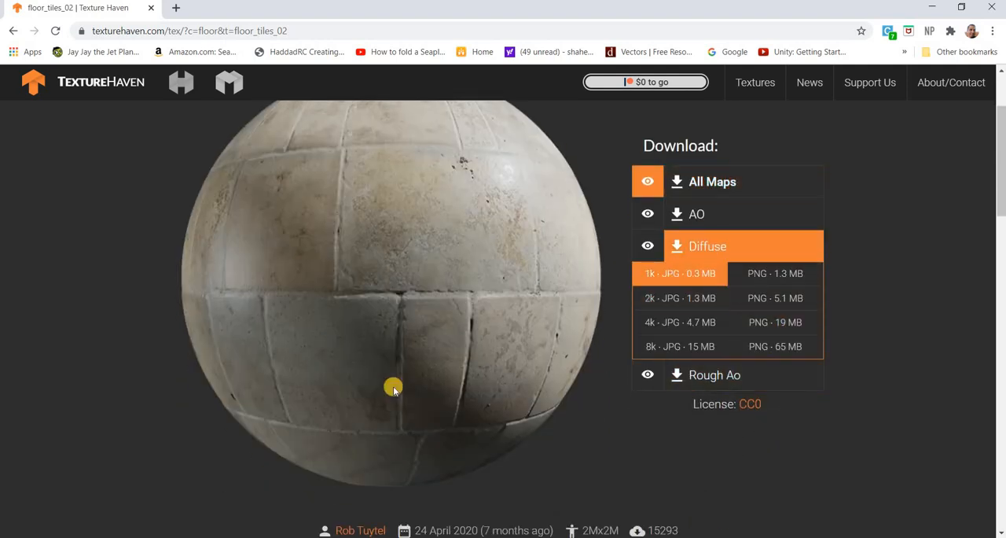
Move the downloaded floor_tiles_02_diff_1k image from Downloads into the Desktop's 3D Assets folder.
{"action": "left_click", "coordinate": [142, 516]}
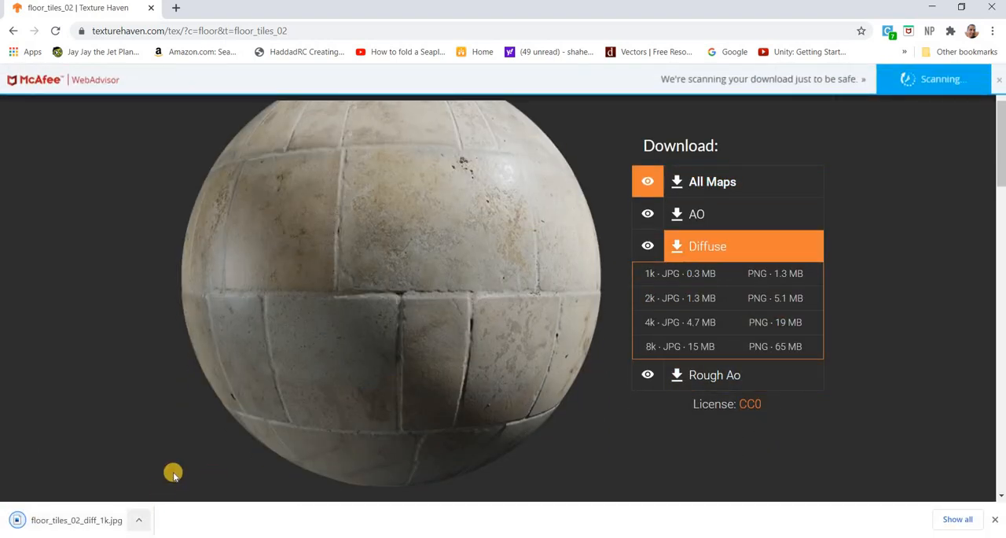
{"action": "left_click", "coordinate": [173, 473]}
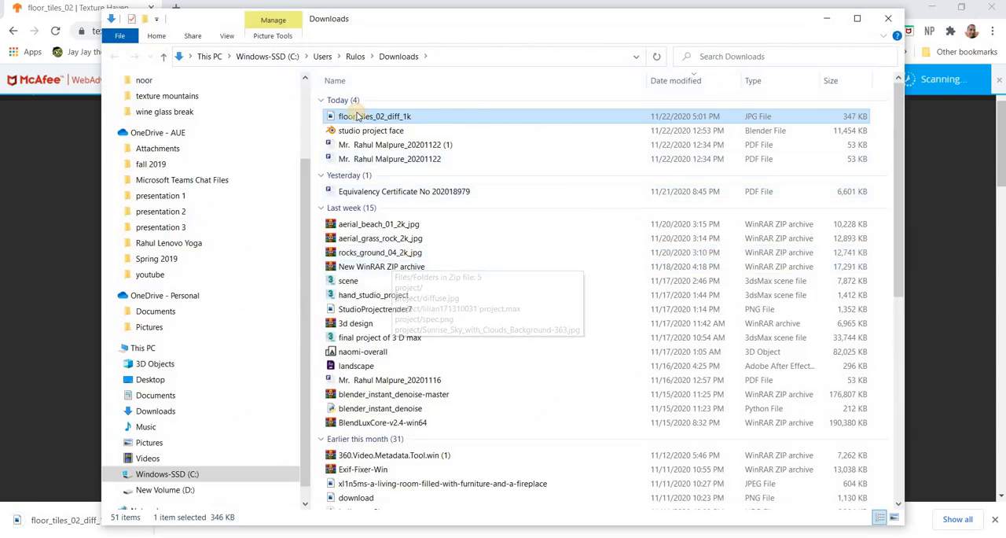
{"action": "right_click", "coordinate": [354, 116]}
{"action": "left_click", "coordinate": [375, 446]}
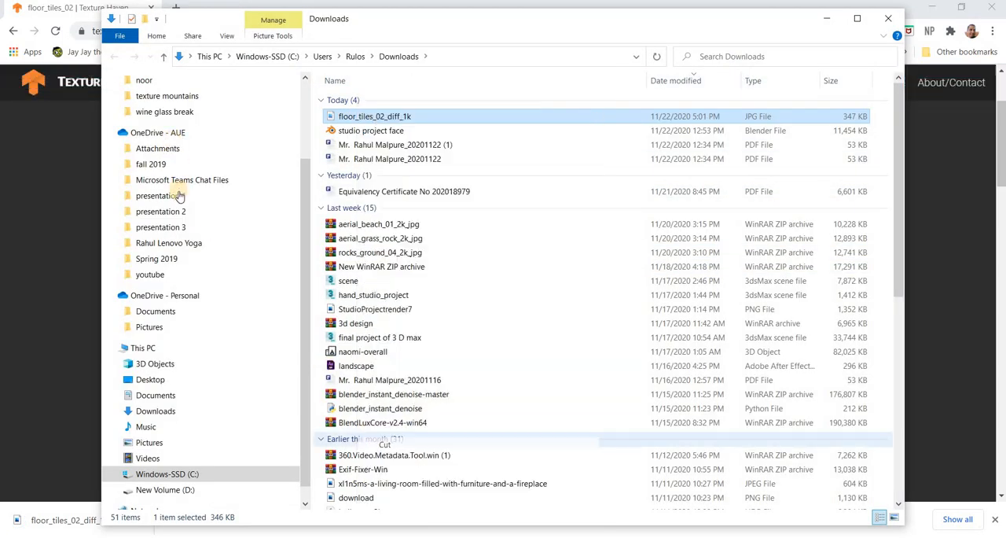
{"action": "scroll", "coordinate": [165, 116], "scroll_direction": "up", "scroll_amount": 3}
{"action": "left_click", "coordinate": [150, 109]}
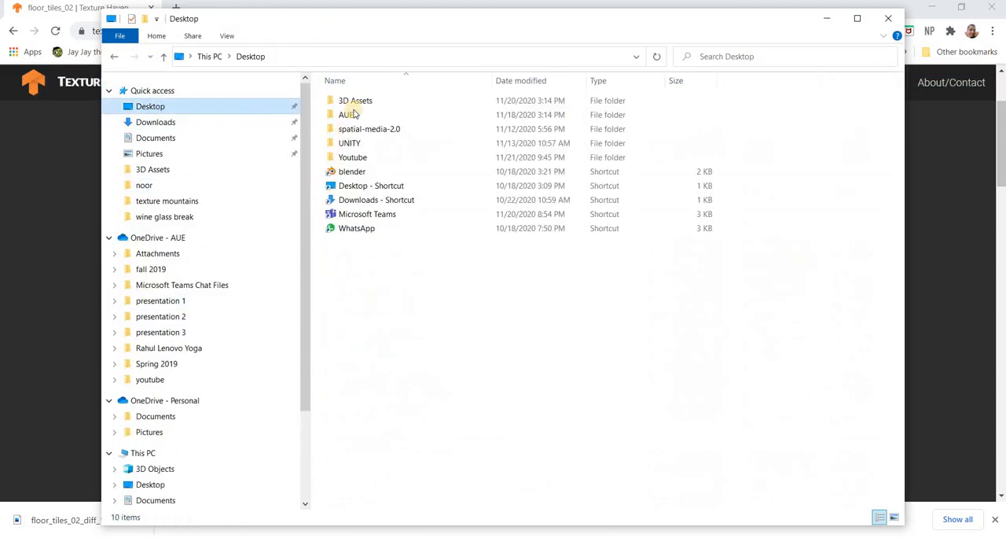
{"action": "key", "text": "Return"}
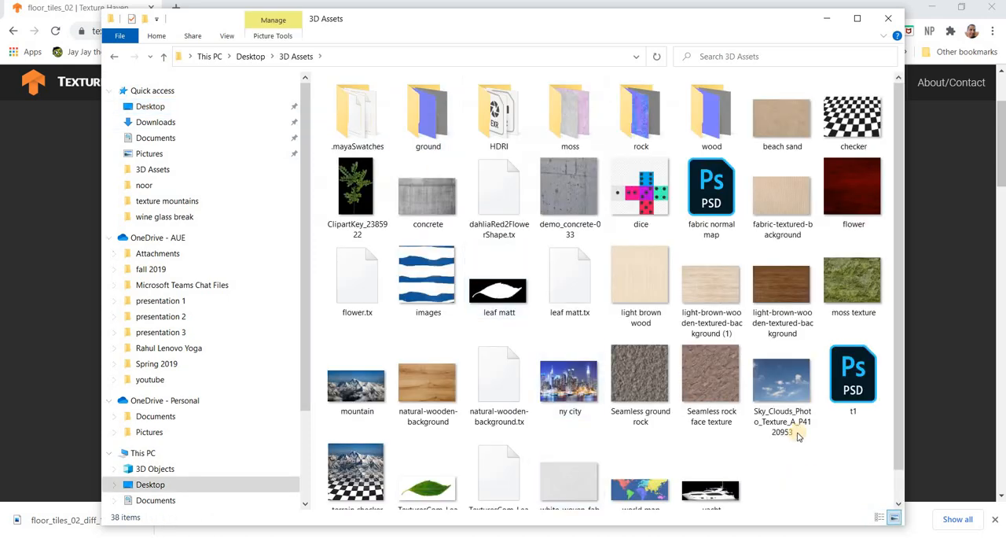
{"action": "right_click", "coordinate": [807, 479]}
{"action": "left_click", "coordinate": [835, 383]}
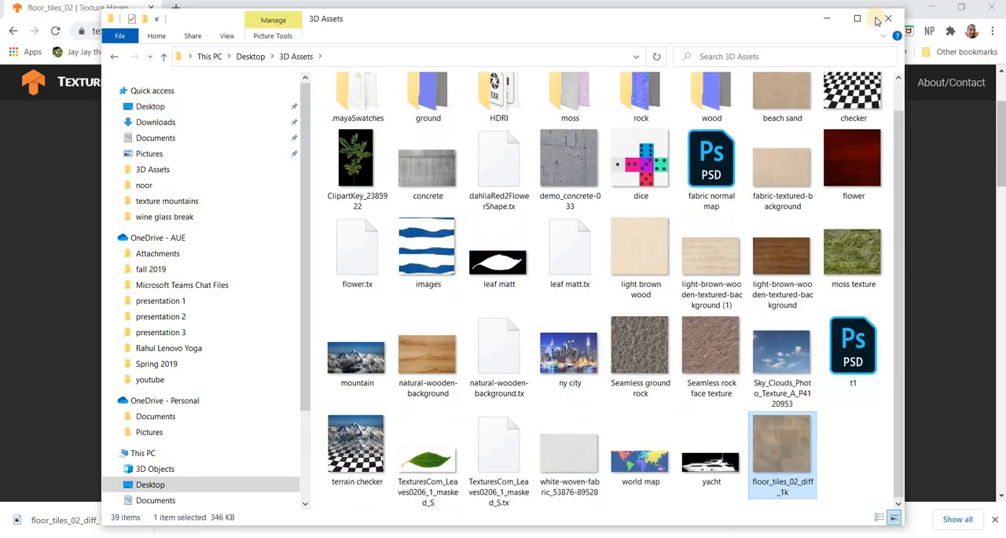
{"action": "left_click", "coordinate": [888, 19]}
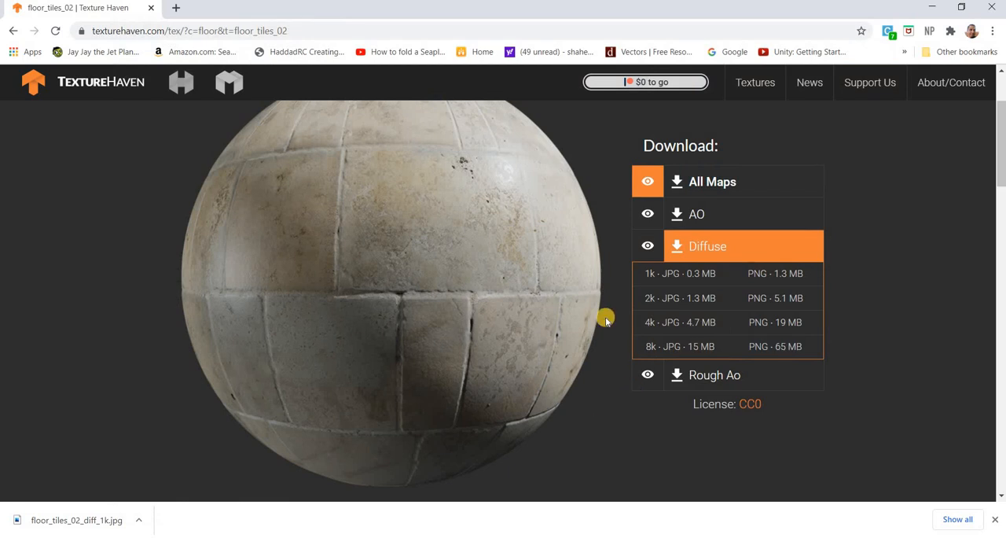
{"action": "left_click", "coordinate": [14, 31]}
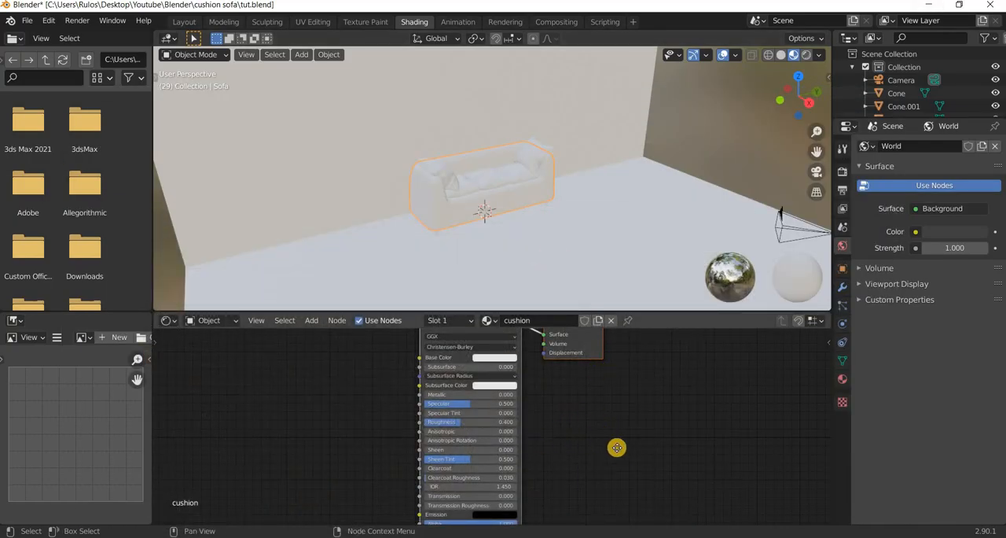
In Blender, select the floor plane and feed its material's Base Color from an Image Texture.
{"action": "key", "text": "Home"}
{"action": "left_click", "coordinate": [637, 228]}
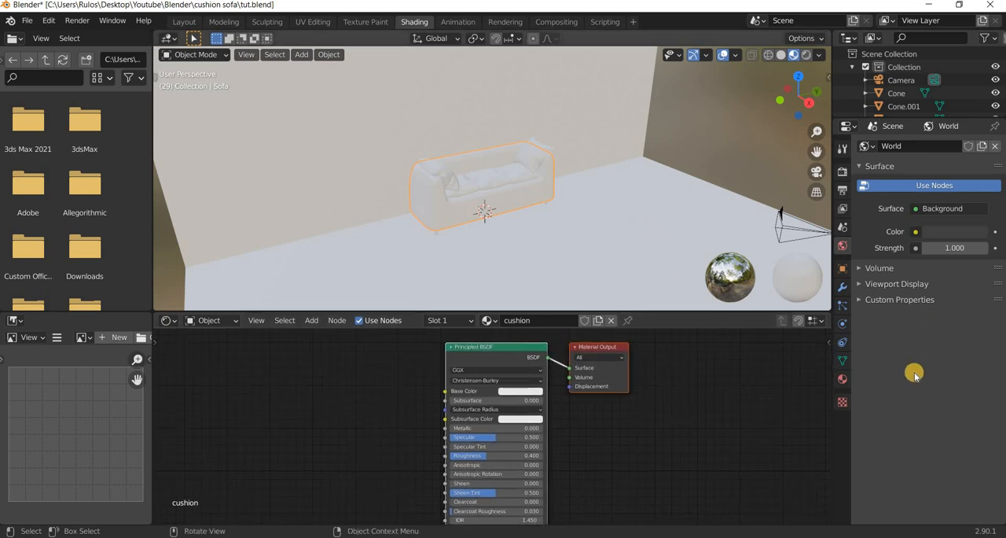
{"action": "left_click", "coordinate": [844, 377]}
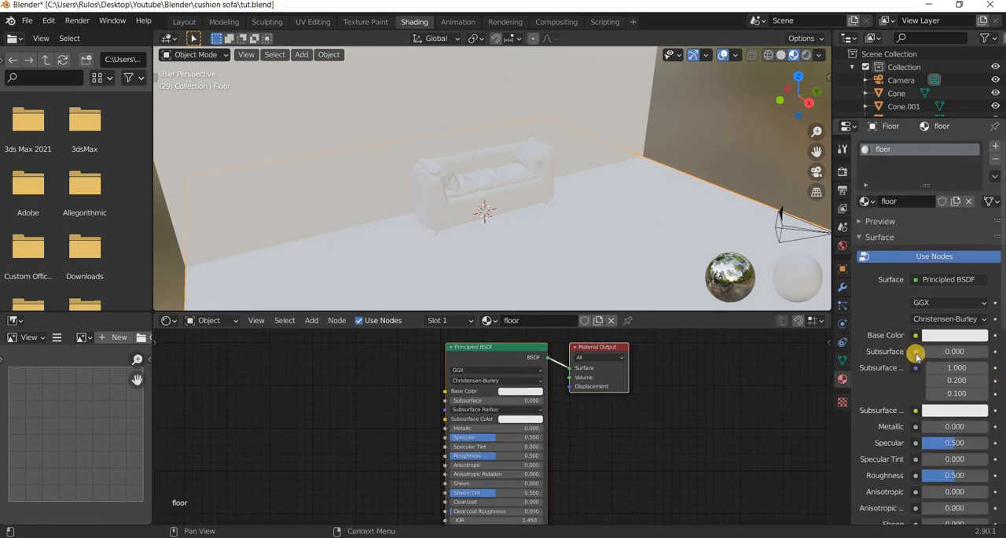
{"action": "left_click", "coordinate": [917, 336]}
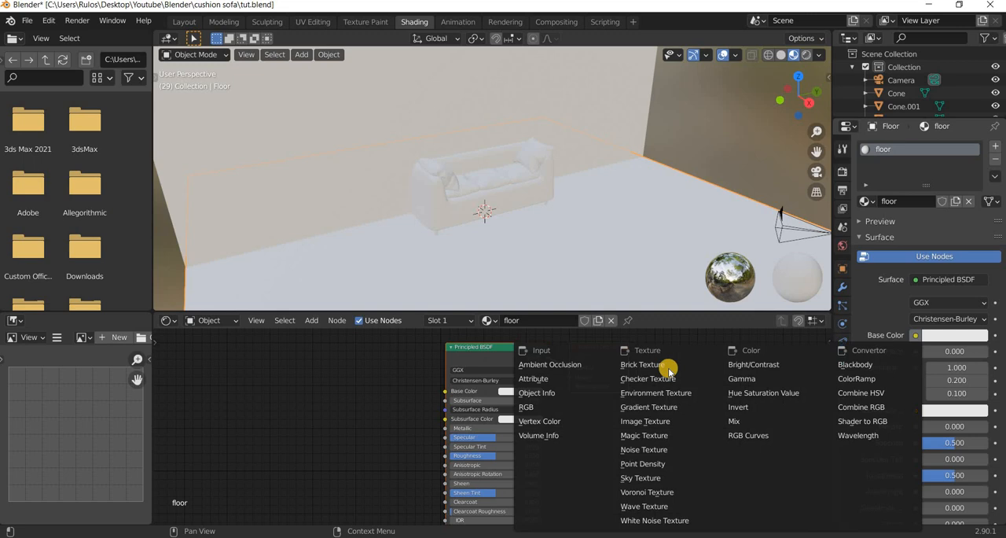
{"action": "left_click", "coordinate": [657, 420]}
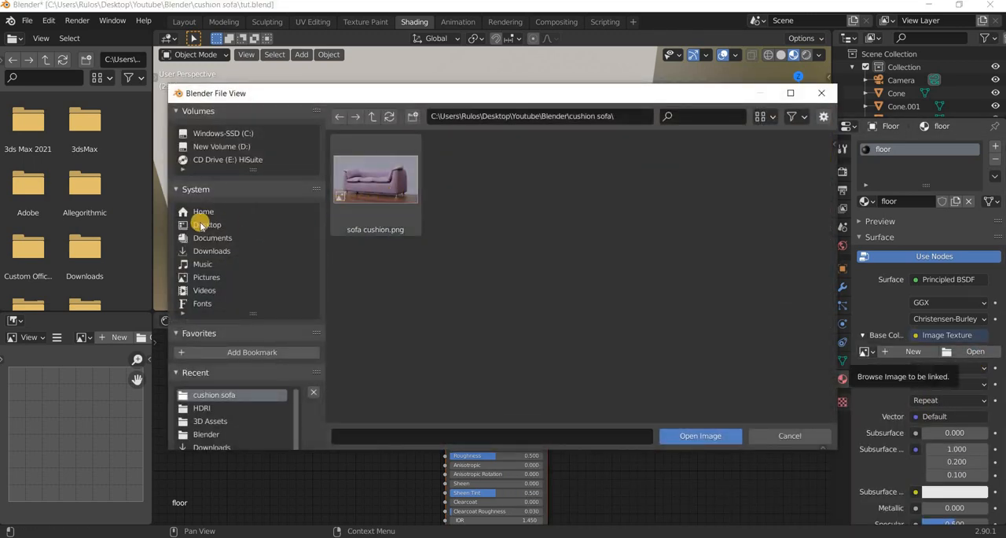
Load floor_tiles_02_diff_1k.jpg from the Desktop's 3D Assets folder into the floor's image texture and place its node beside the Principled BSDF.
{"action": "left_click", "coordinate": [201, 223]}
{"action": "double_click", "coordinate": [396, 205]}
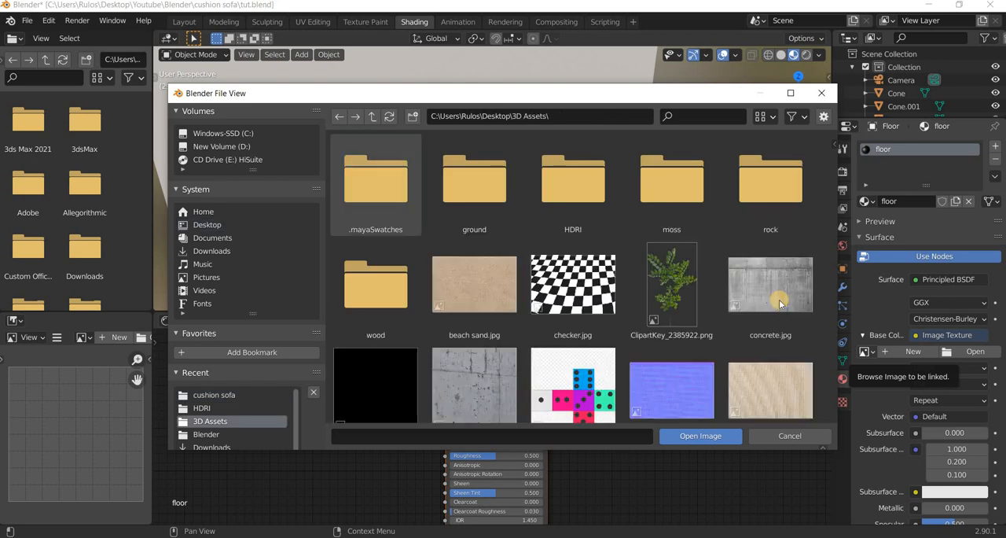
{"action": "scroll", "coordinate": [779, 301], "scroll_direction": "down", "scroll_amount": 4}
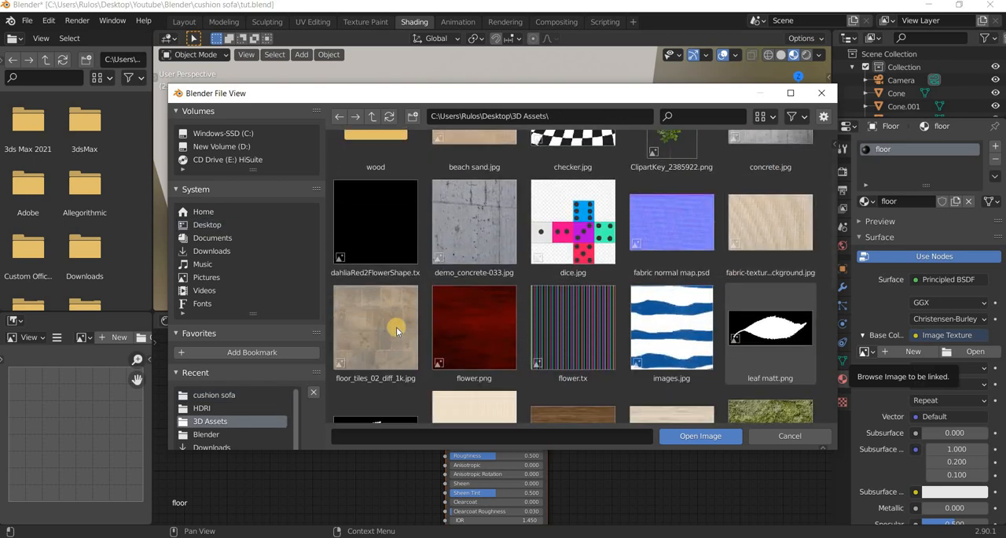
{"action": "left_click", "coordinate": [415, 340]}
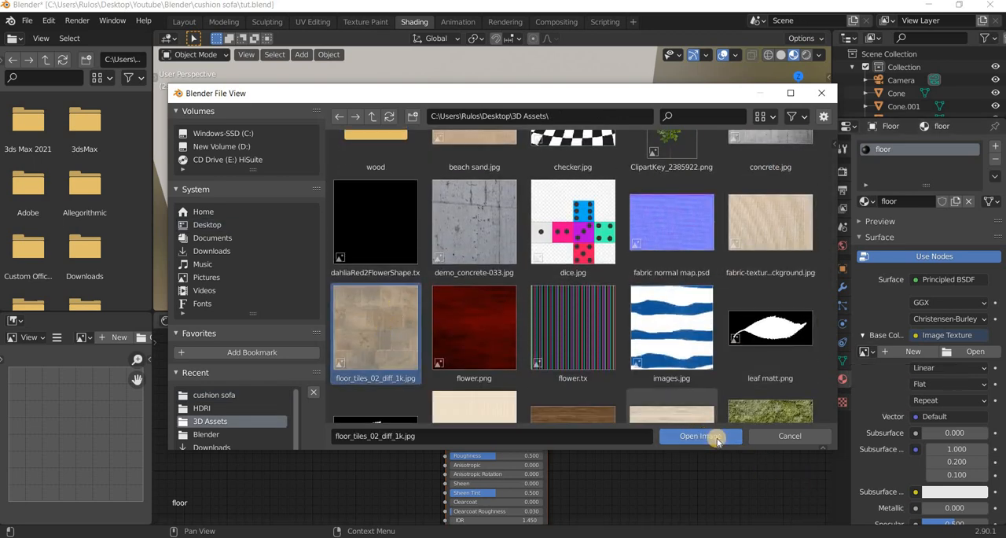
{"action": "left_click", "coordinate": [700, 436]}
{"action": "middle_click_drag", "start_coordinate": [473, 299], "coordinate": [367, 359]}
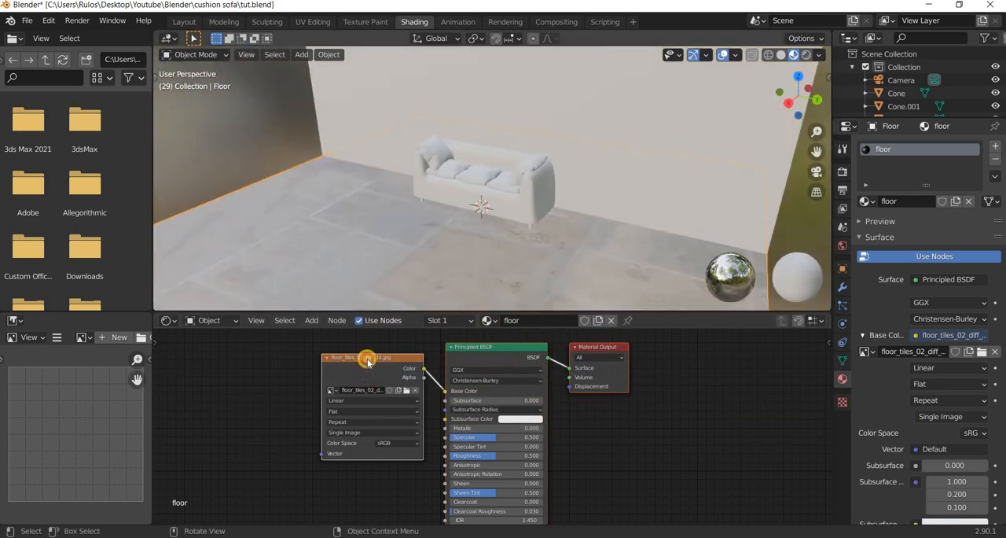
Search the add-on preferences for node and check that Node Wrangler is enabled.
{"action": "left_click", "coordinate": [50, 22]}
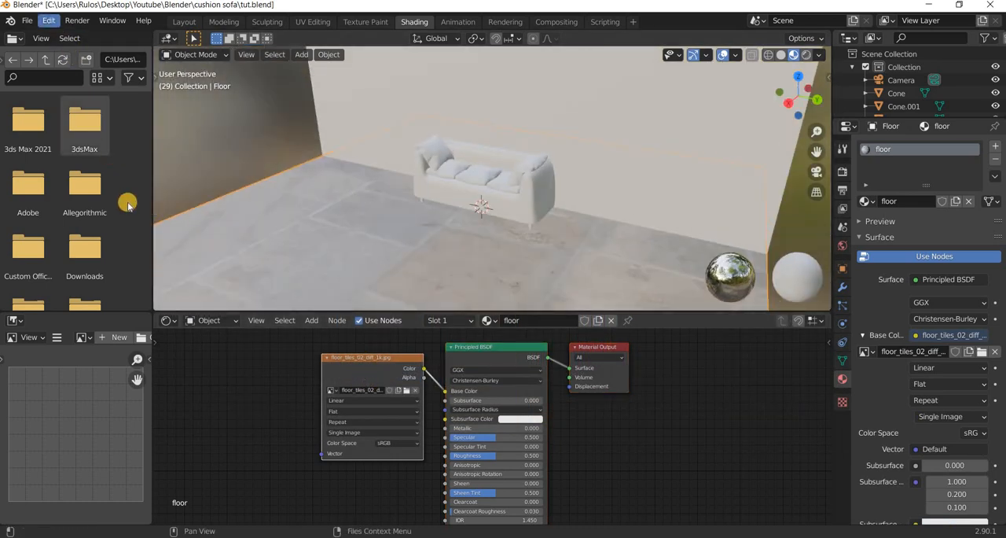
{"action": "left_click", "coordinate": [119, 203]}
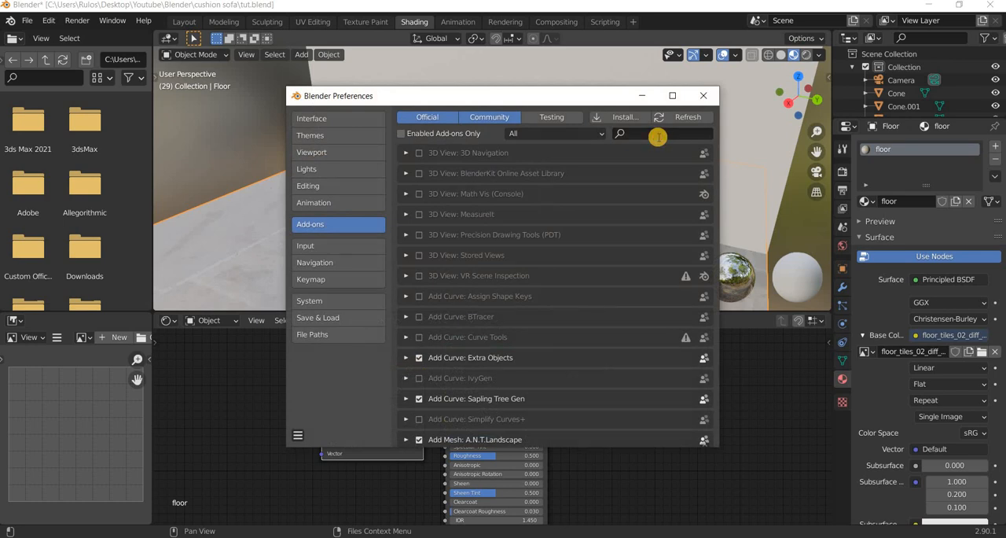
{"action": "left_click", "coordinate": [657, 135]}
{"action": "type", "text": "node"}
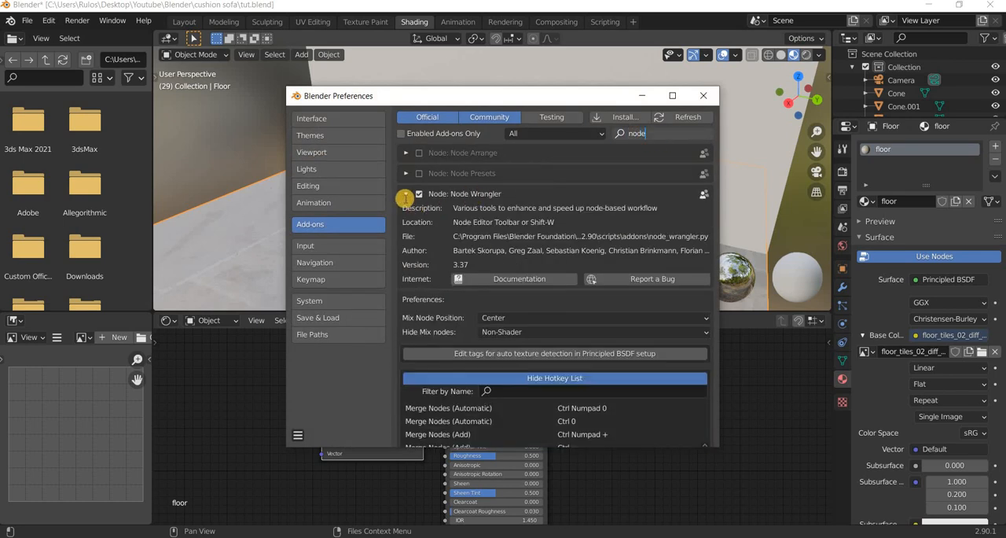
{"action": "key", "text": "Return"}
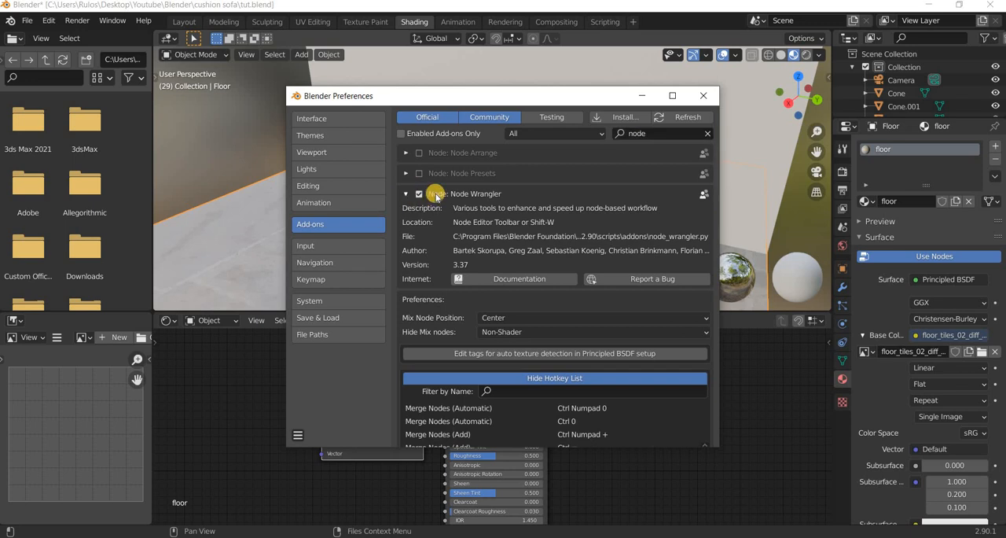
{"action": "left_click", "coordinate": [436, 197]}
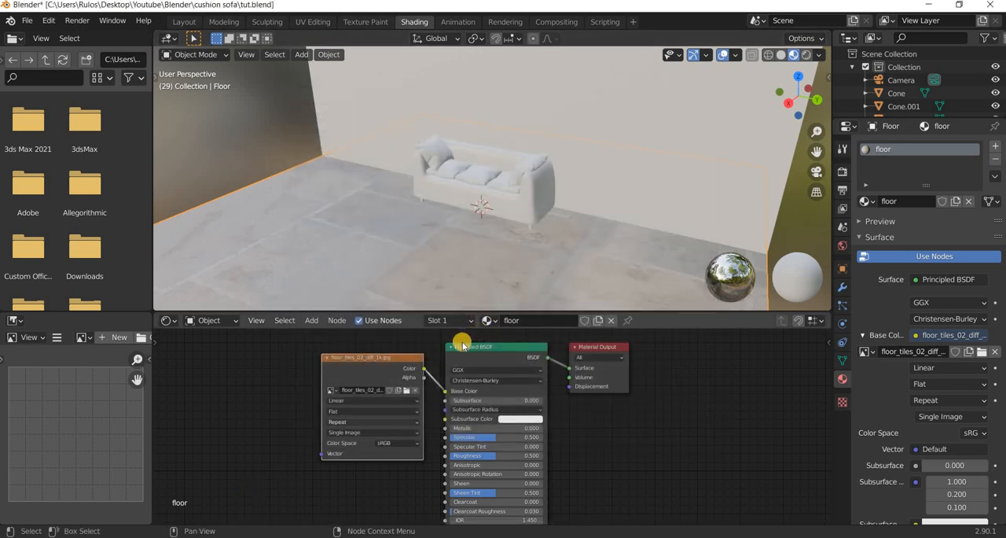
Add Mapping and Texture Coordinate nodes to the floor's image texture with Node Wrangler.
{"action": "key", "text": "ctrl+t"}
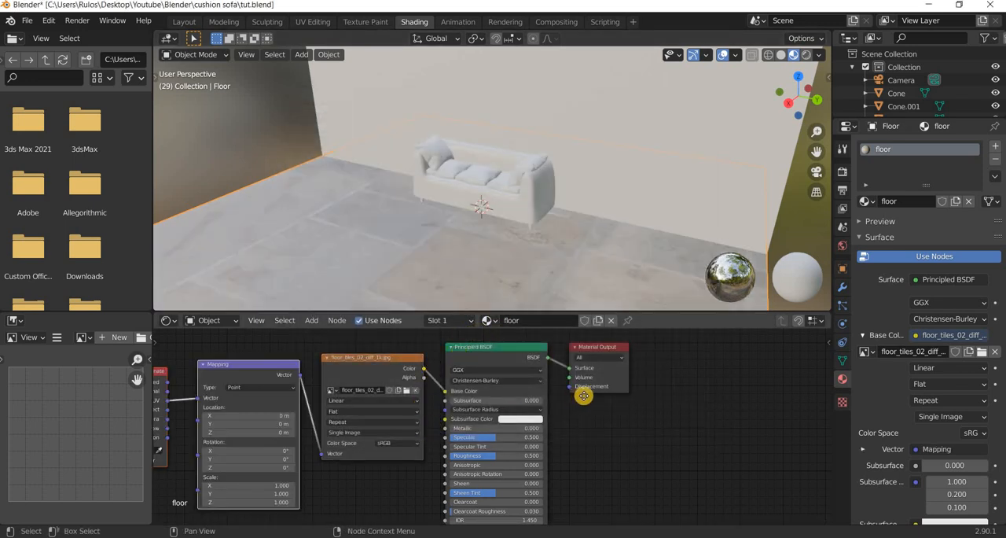
{"action": "scroll", "coordinate": [463, 474], "scroll_direction": "up", "scroll_amount": 5}
{"action": "scroll", "coordinate": [472, 407], "scroll_direction": "up", "scroll_amount": 3}
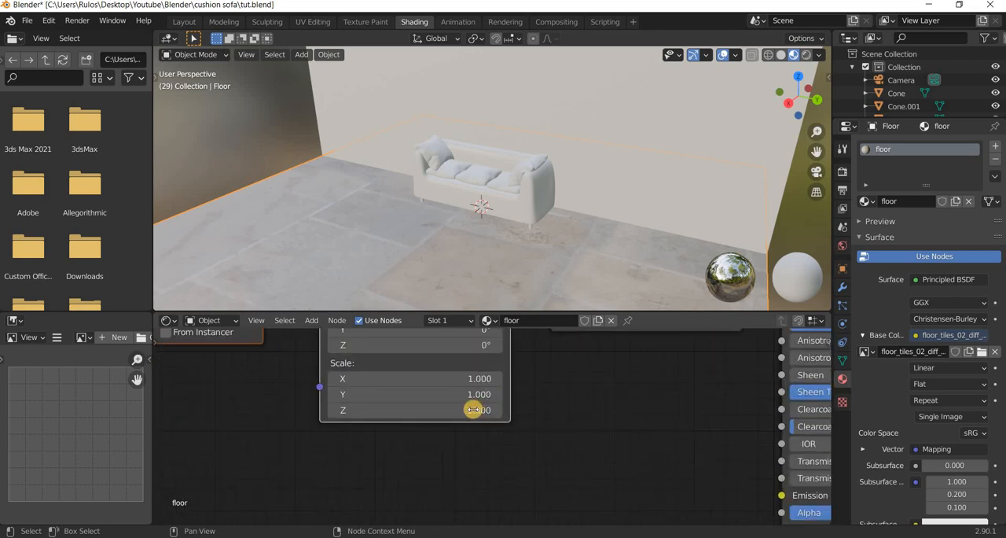
Set the X and Y scale of the floor texture's Mapping node to 10.
{"action": "left_click", "coordinate": [472, 409]}
{"action": "type", "text": "10"}
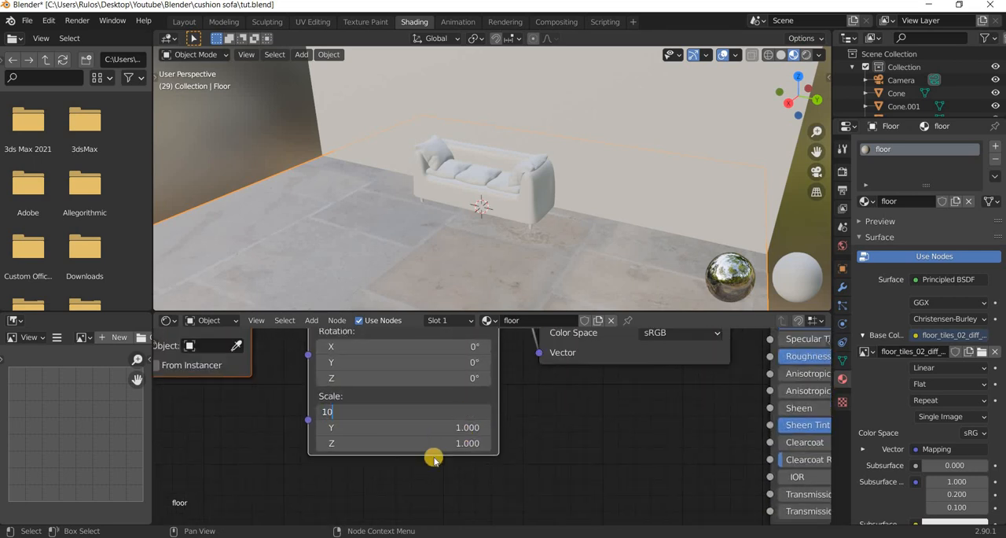
{"action": "key", "text": "Return"}
{"action": "left_click", "coordinate": [468, 425]}
{"action": "type", "text": "1"}
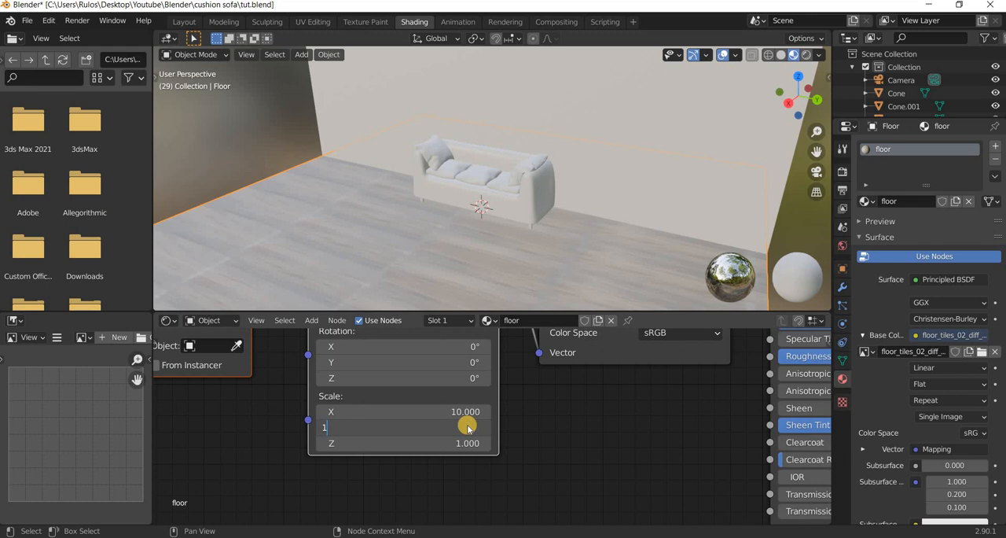
{"action": "type", "text": "0"}
{"action": "key", "text": "Return"}
{"action": "scroll", "coordinate": [466, 421], "scroll_direction": "down", "scroll_amount": 3}
{"action": "scroll", "coordinate": [461, 262], "scroll_direction": "up", "scroll_amount": 4}
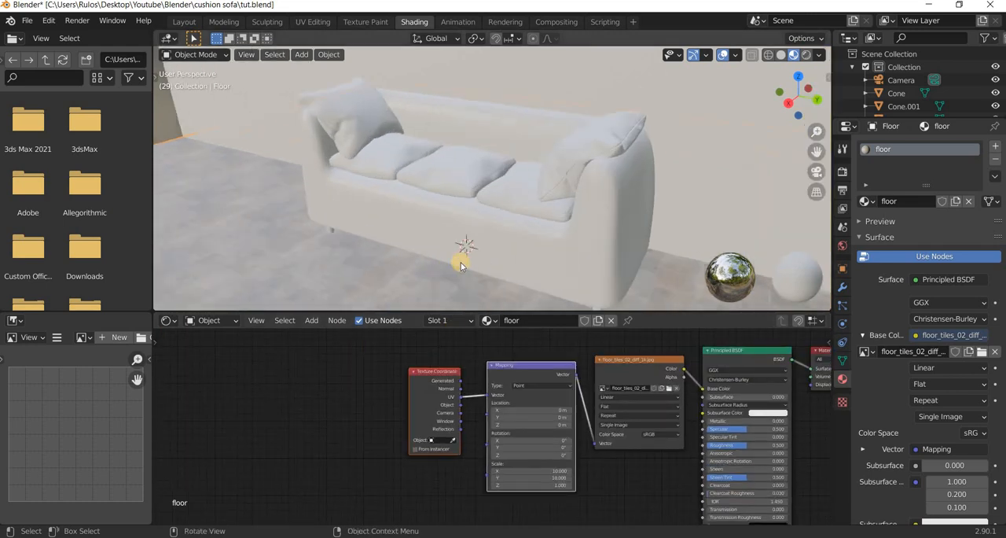
Set the X and Y scale of the floor texture's Mapping node to 5.
{"action": "left_click", "coordinate": [560, 471]}
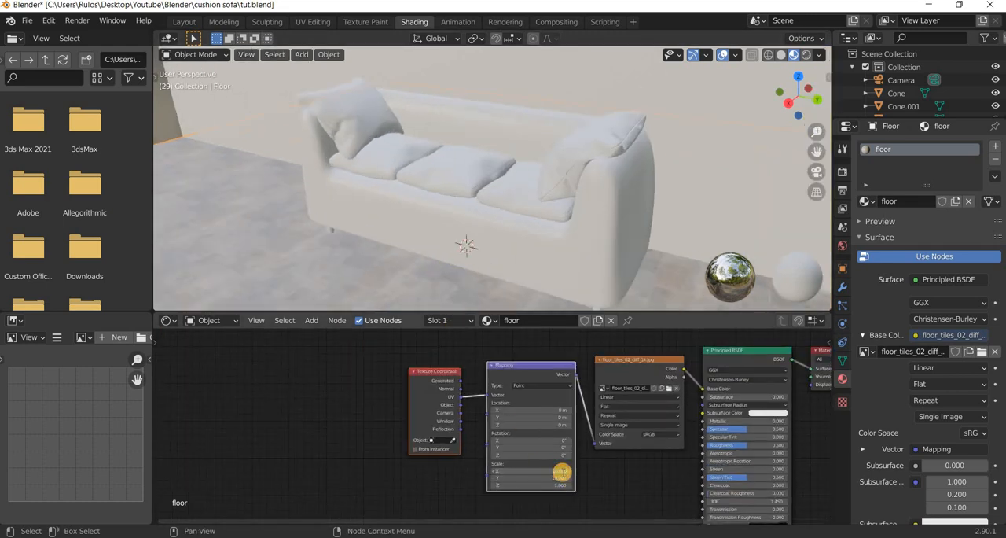
{"action": "type", "text": "1"}
{"action": "key", "text": "Return"}
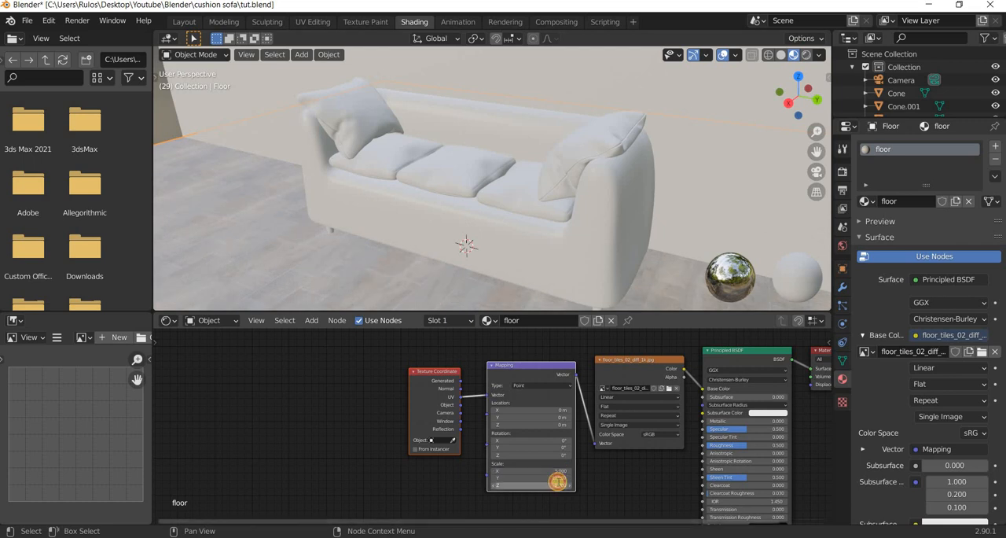
{"action": "left_click", "coordinate": [559, 480]}
{"action": "type", "text": "5"}
{"action": "key", "text": "Return"}
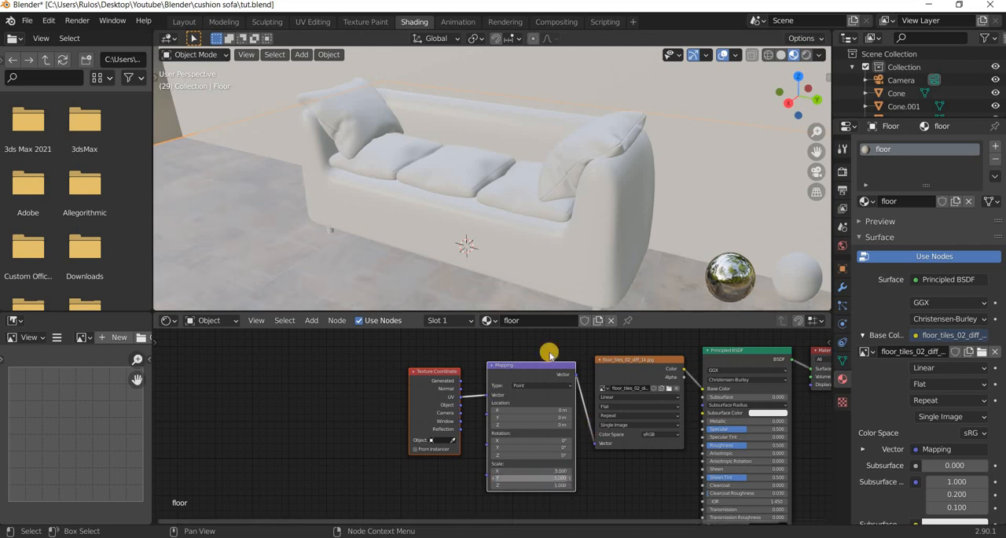
Select the sofa, view it through the camera and lower its cushion material's Roughness to about 0.047.
{"action": "left_click", "coordinate": [481, 212]}
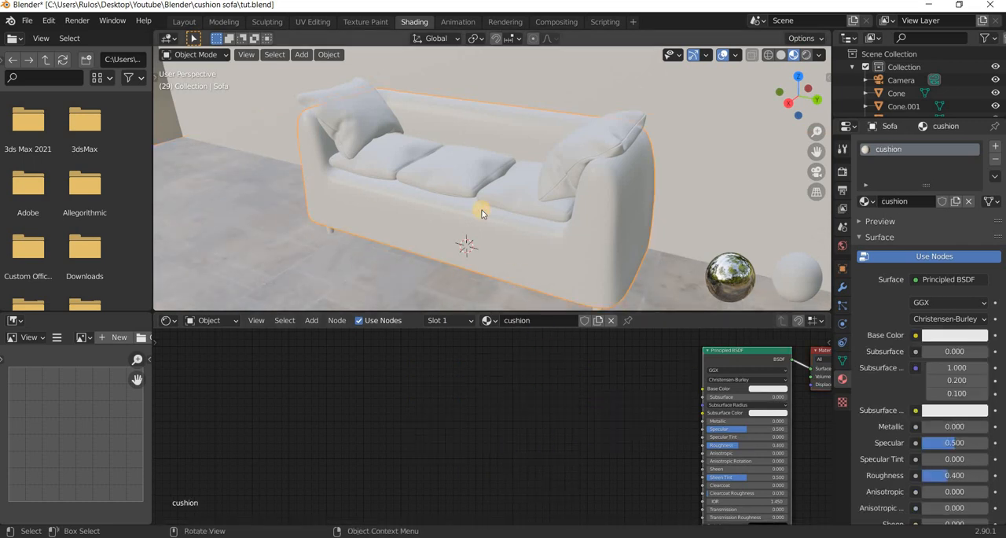
{"action": "key", "text": "KP_0"}
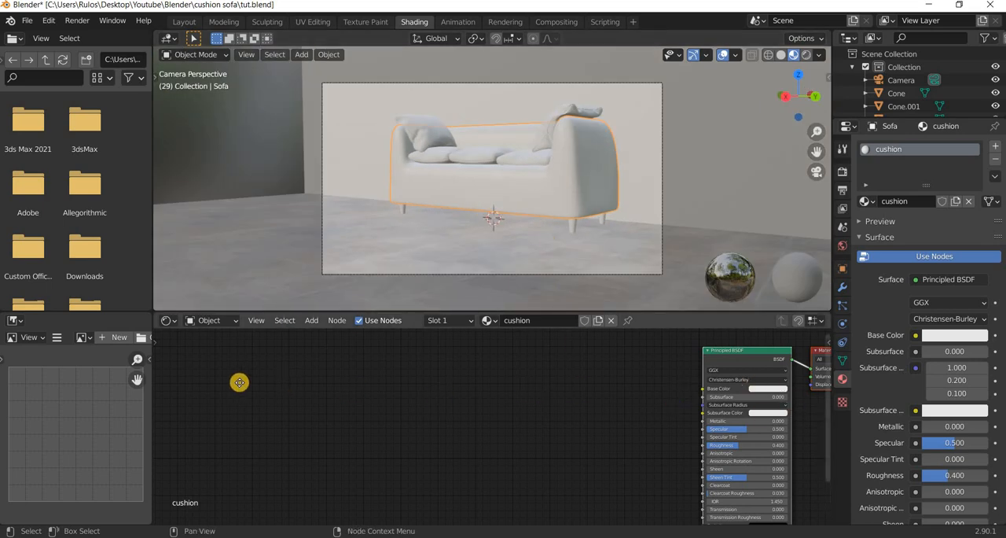
{"action": "middle_click_drag", "start_coordinate": [554, 460], "coordinate": [272, 450]}
{"action": "scroll", "coordinate": [437, 442], "scroll_direction": "up", "scroll_amount": 4}
{"action": "left_click_drag", "start_coordinate": [437, 438], "coordinate": [395, 439]}
{"action": "middle_click_drag", "start_coordinate": [293, 432], "coordinate": [291, 438]}
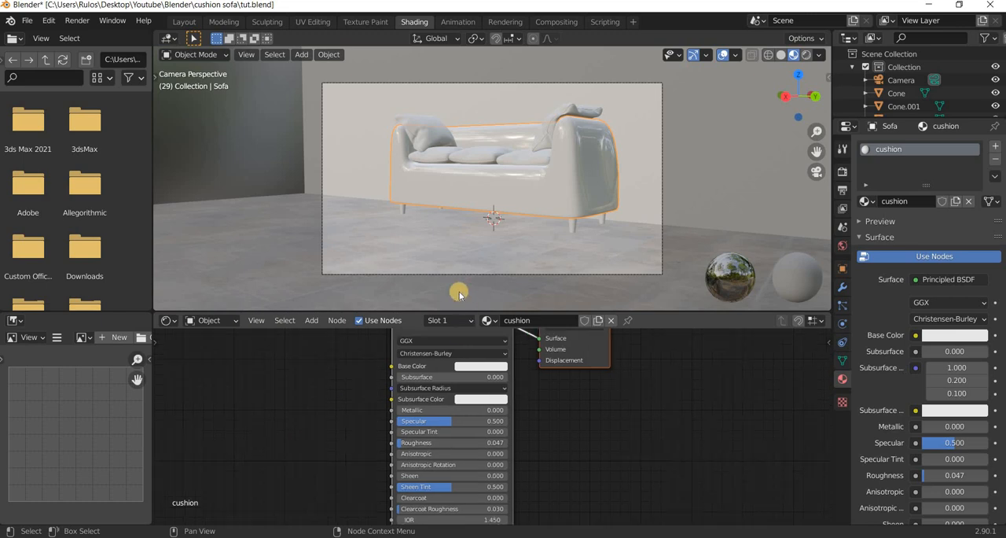
Select the floor and lower its material's Roughness to about 0.115.
{"action": "left_click", "coordinate": [445, 261]}
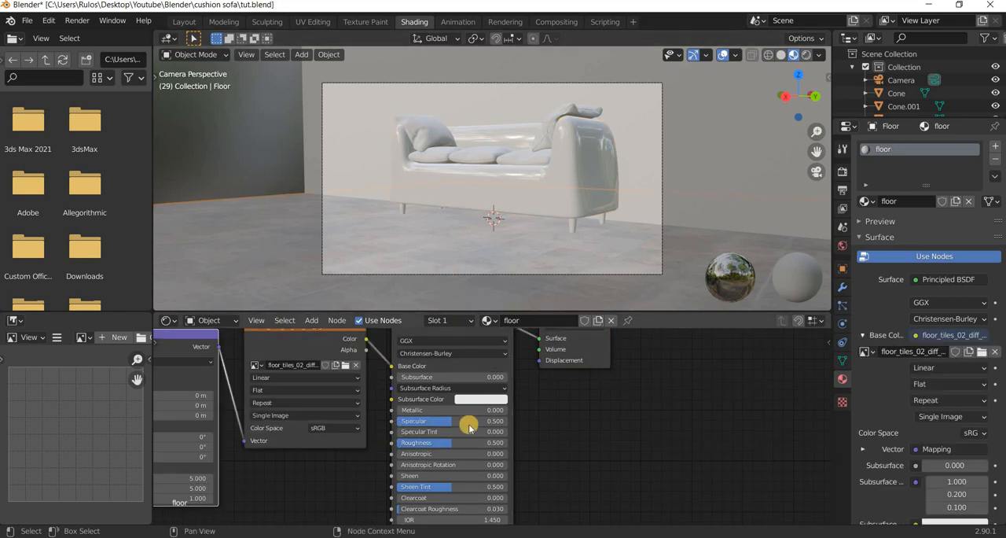
{"action": "middle_click_drag", "start_coordinate": [446, 448], "coordinate": [488, 422]}
{"action": "left_click_drag", "start_coordinate": [488, 422], "coordinate": [440, 421]}
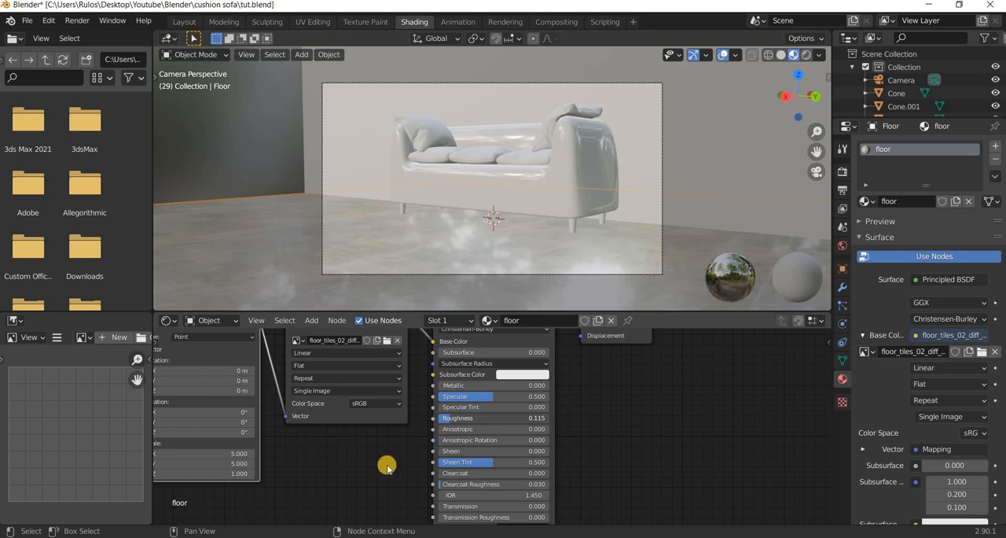
Add a Bump node to the floor material and connect its Normal output to the Principled BSDF's Normal input.
{"action": "middle_click_drag", "start_coordinate": [353, 488], "coordinate": [422, 458]}
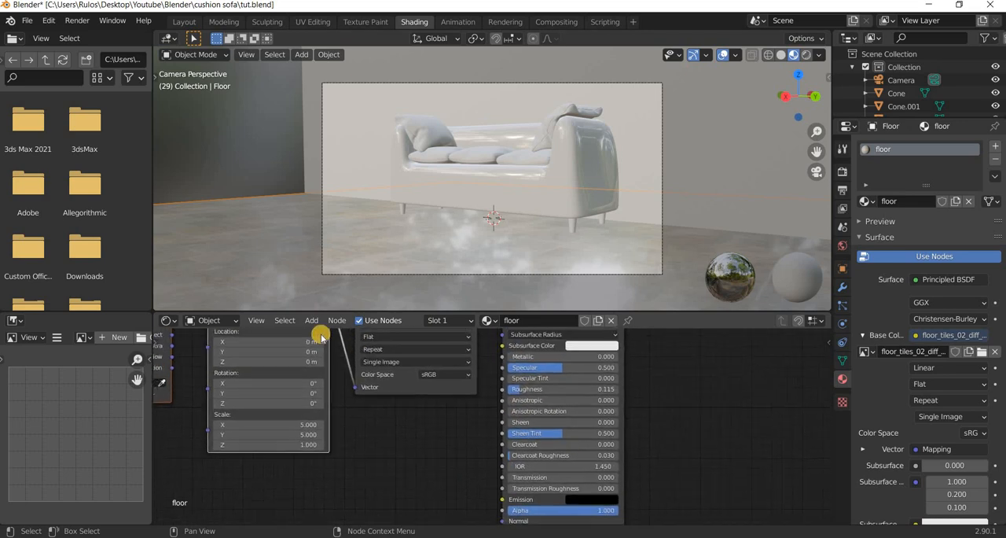
{"action": "scroll", "coordinate": [321, 336], "scroll_direction": "down", "scroll_amount": 2}
{"action": "left_click", "coordinate": [312, 320]}
{"action": "left_click", "coordinate": [325, 335]}
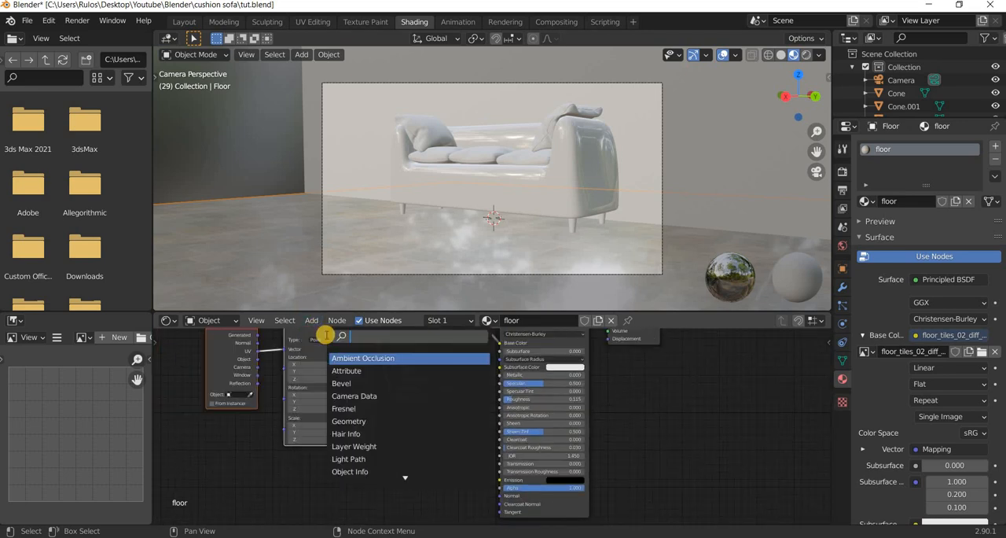
{"action": "type", "text": "bump"}
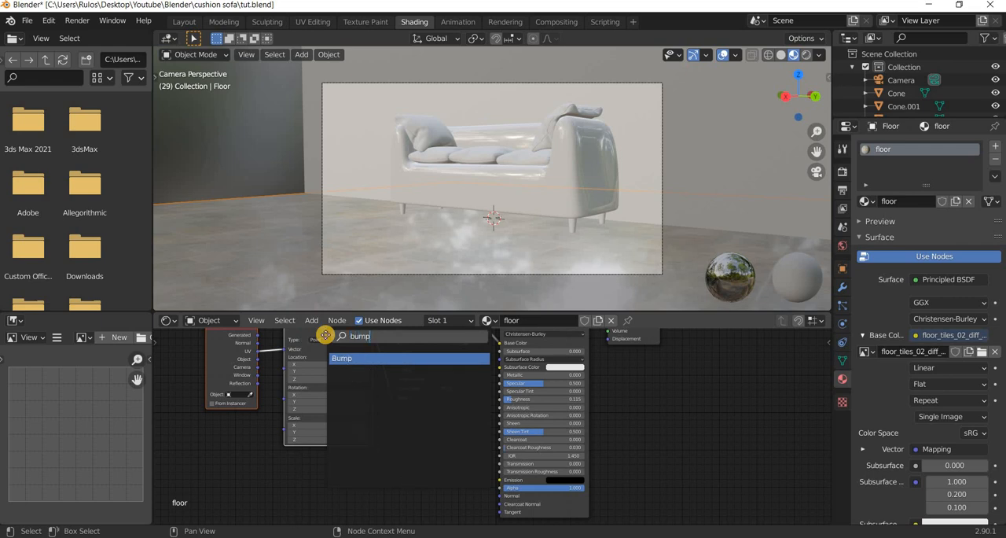
{"action": "key", "text": "Return"}
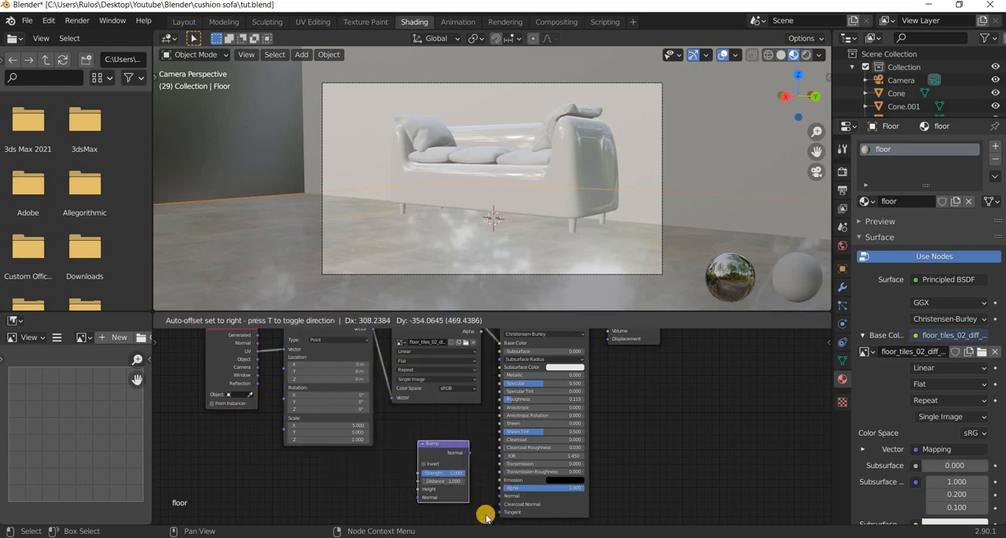
{"action": "left_click", "coordinate": [486, 514]}
{"action": "scroll", "coordinate": [506, 416], "scroll_direction": "up", "scroll_amount": 5}
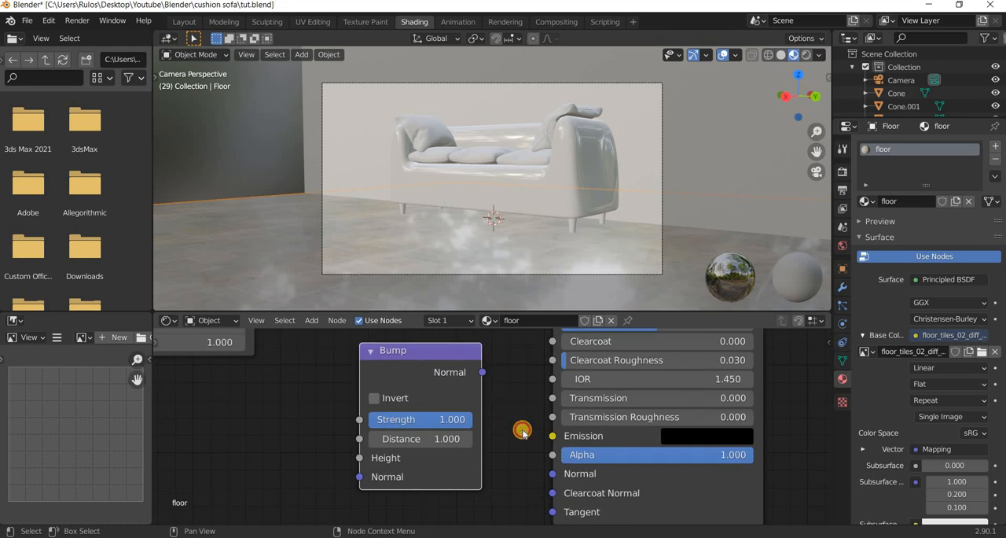
{"action": "left_click_drag", "start_coordinate": [482, 372], "coordinate": [553, 474]}
Move the Mapping and image texture nodes away from the Principled BSDF and connect the image's Color to the Bump node's Height.
{"action": "scroll", "coordinate": [519, 418], "scroll_direction": "down", "scroll_amount": 1}
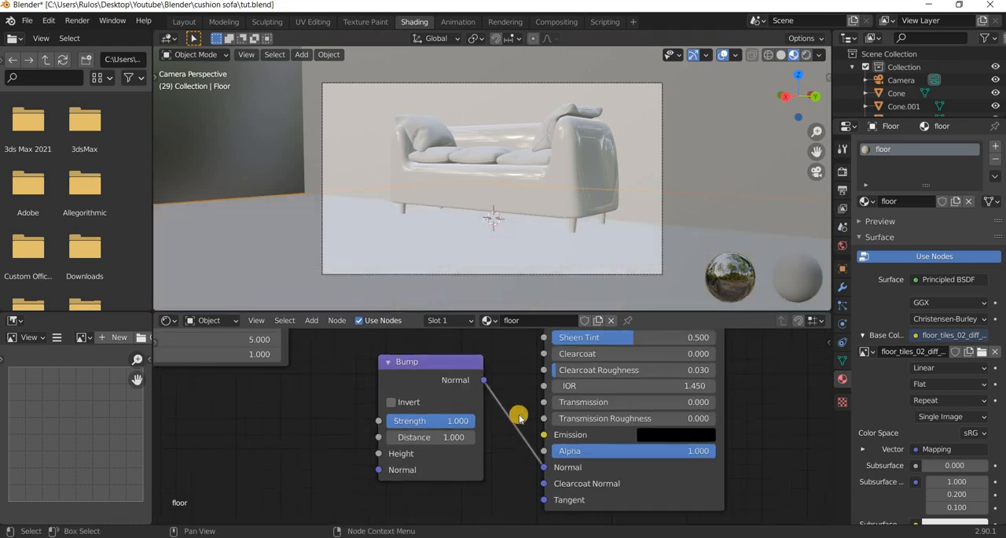
{"action": "scroll", "coordinate": [519, 418], "scroll_direction": "down", "scroll_amount": 4}
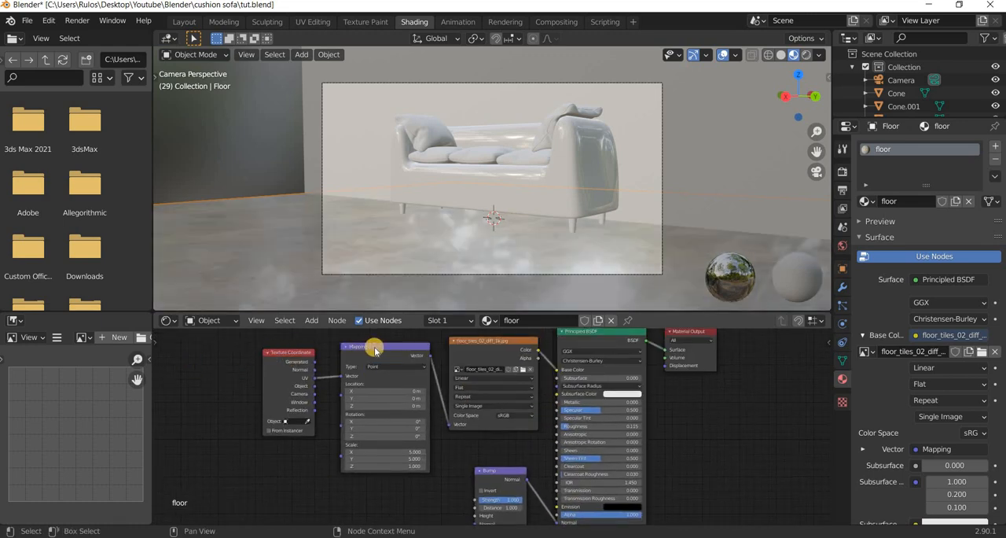
{"action": "left_click_drag", "start_coordinate": [375, 347], "coordinate": [305, 354]}
{"action": "left_click_drag", "start_coordinate": [483, 344], "coordinate": [379, 395]}
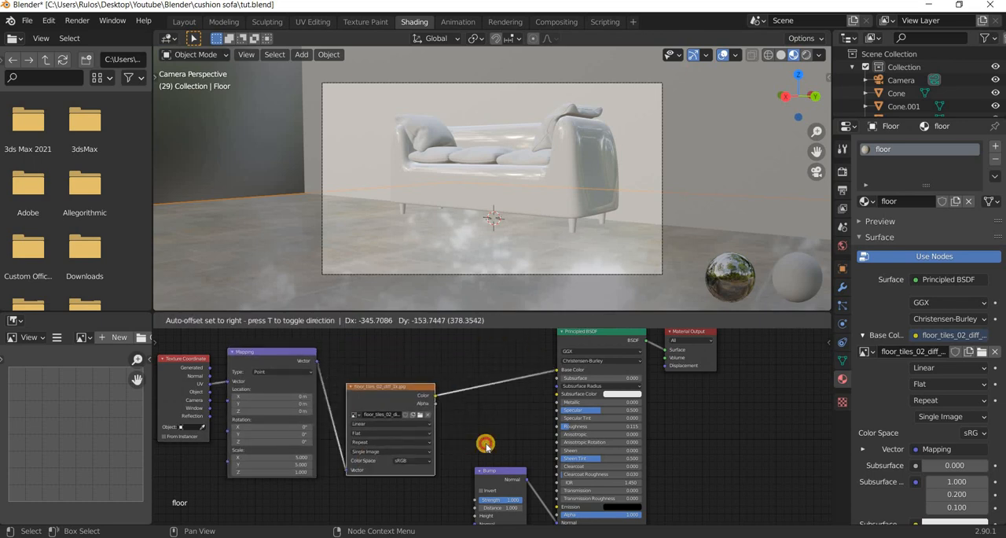
{"action": "middle_click_drag", "start_coordinate": [486, 445], "coordinate": [504, 341]}
{"action": "scroll", "coordinate": [433, 356], "scroll_direction": "up", "scroll_amount": 5}
{"action": "middle_click_drag", "start_coordinate": [433, 355], "coordinate": [421, 408]}
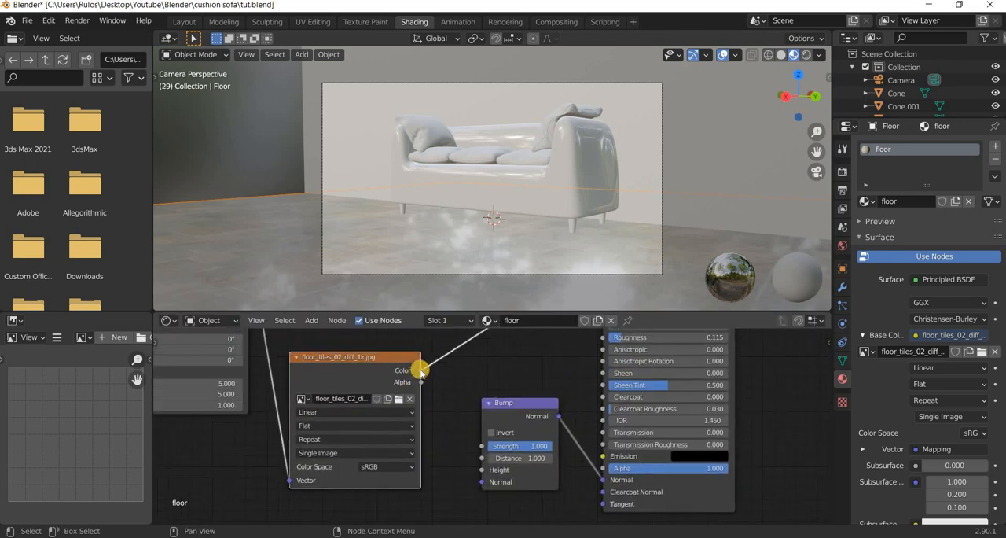
{"action": "left_click_drag", "start_coordinate": [454, 452], "coordinate": [482, 469]}
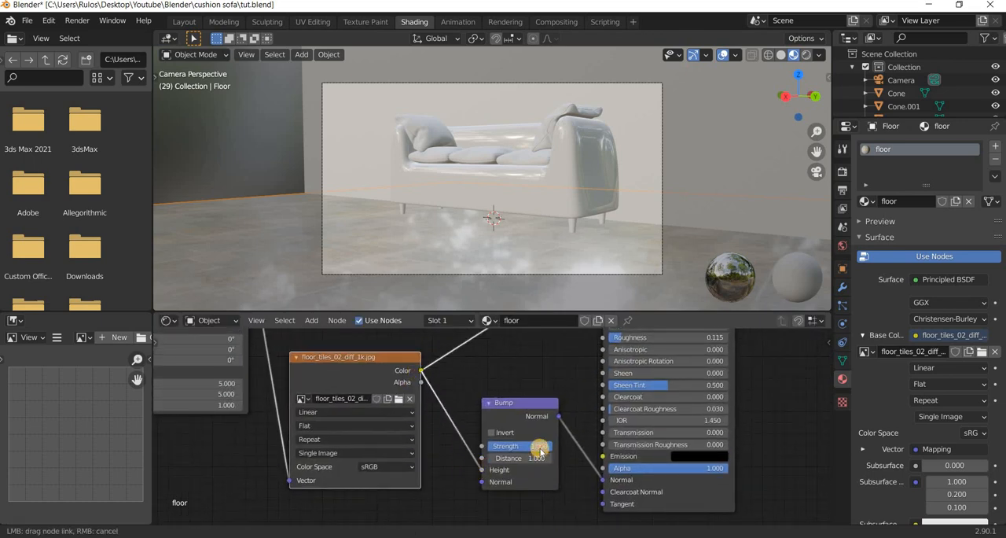
Set the floor Bump node's Strength to 0.1.
{"action": "left_click", "coordinate": [539, 446]}
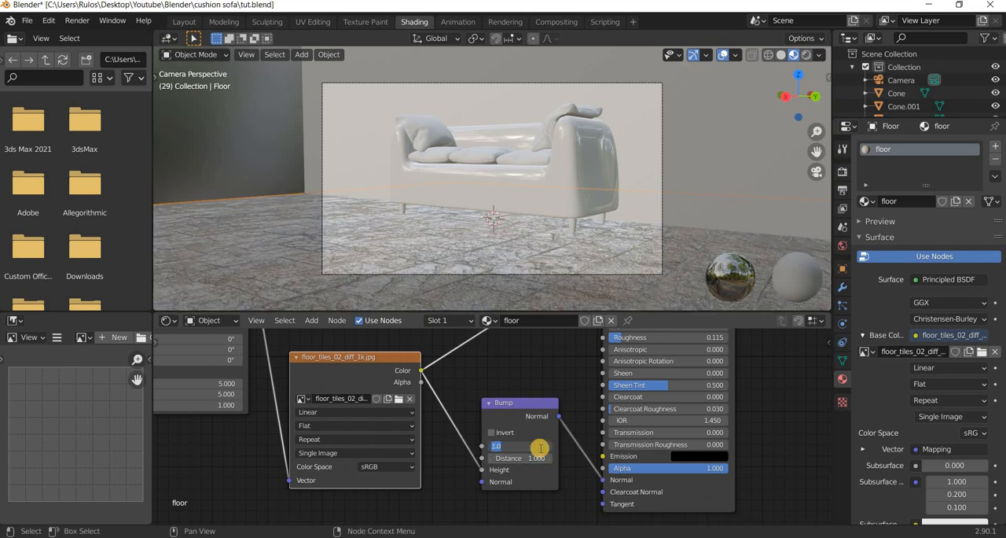
{"action": "type", "text": "0.1"}
{"action": "key", "text": "Return"}
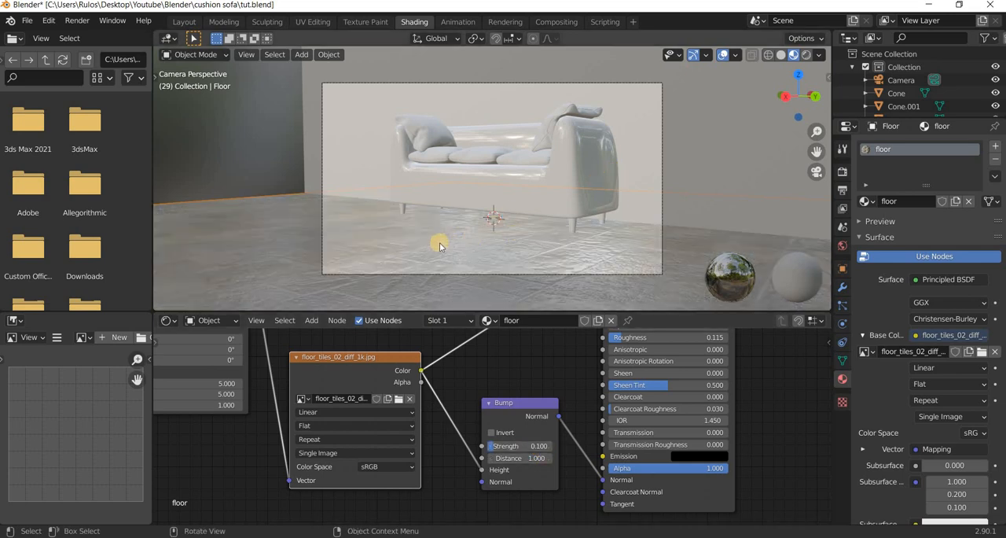
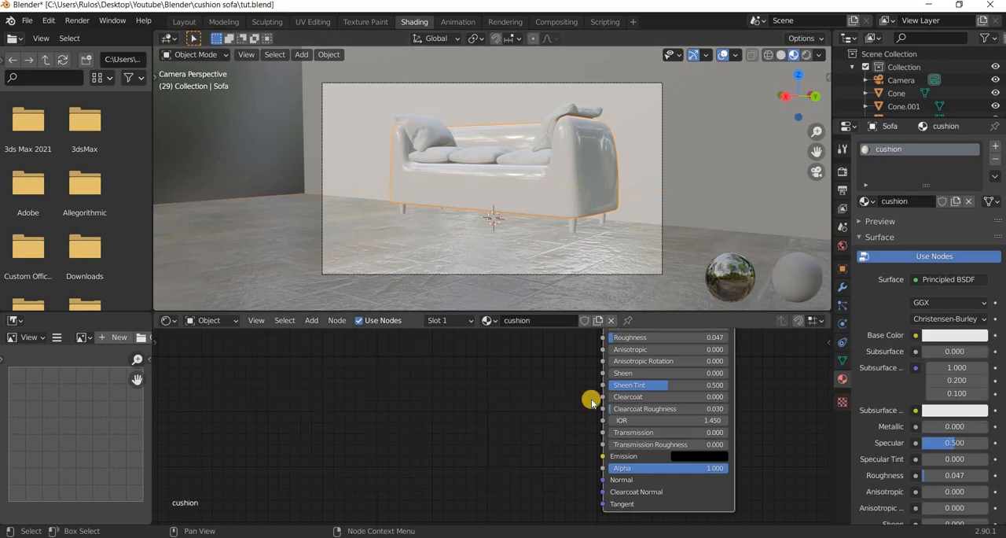
Select the sofa body and raise its cushion material's Roughness to about 0.767.
{"action": "scroll", "coordinate": [596, 398], "scroll_direction": "right", "scroll_amount": 2, "text": "ctrl"}
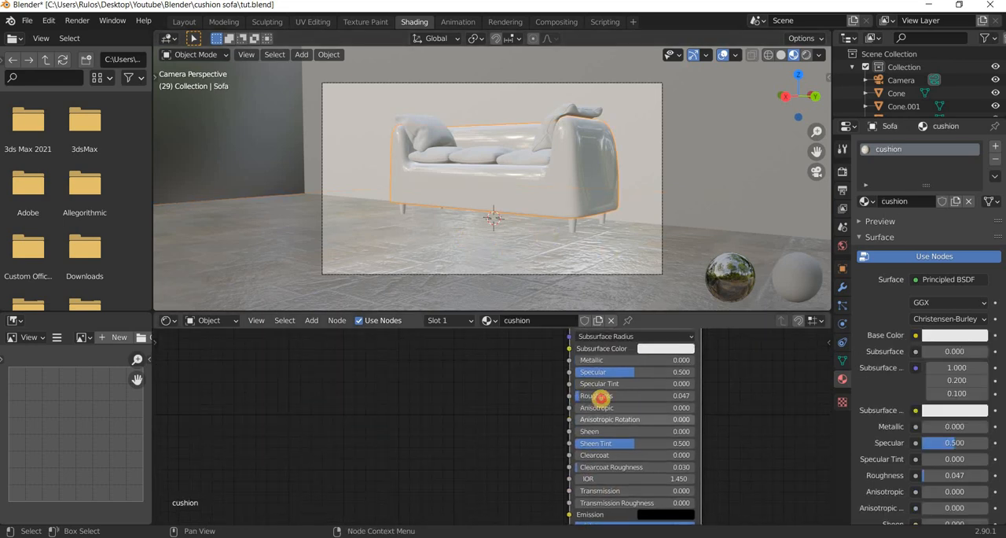
{"action": "left_click_drag", "start_coordinate": [601, 397], "coordinate": [668, 396]}
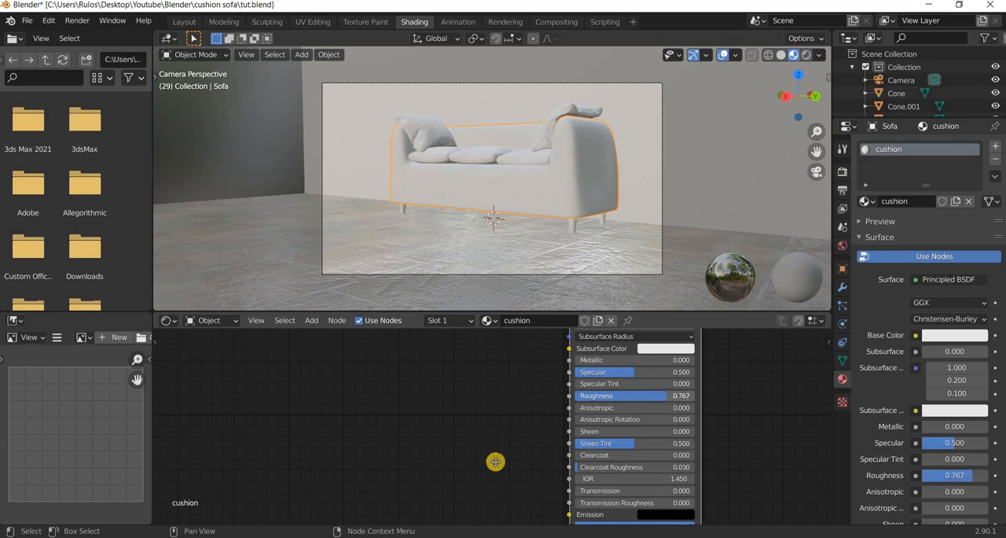
{"action": "middle_click_drag", "start_coordinate": [506, 387], "coordinate": [496, 461]}
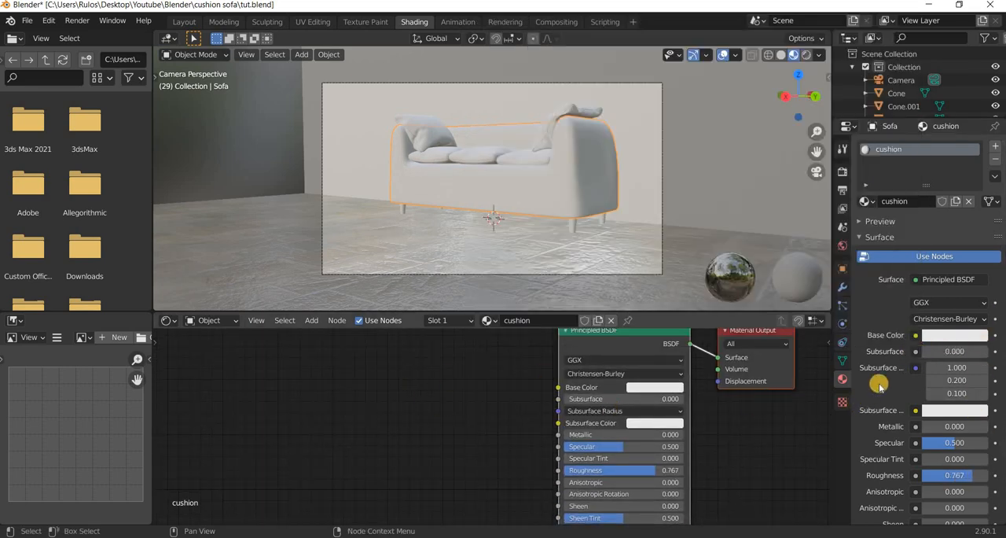
Feed the cushion material's Base Color from an Image Texture using fabric-textured-background.jpg from the 3D Assets folder, and space its node away from the Principled BSDF.
{"action": "left_click", "coordinate": [916, 335]}
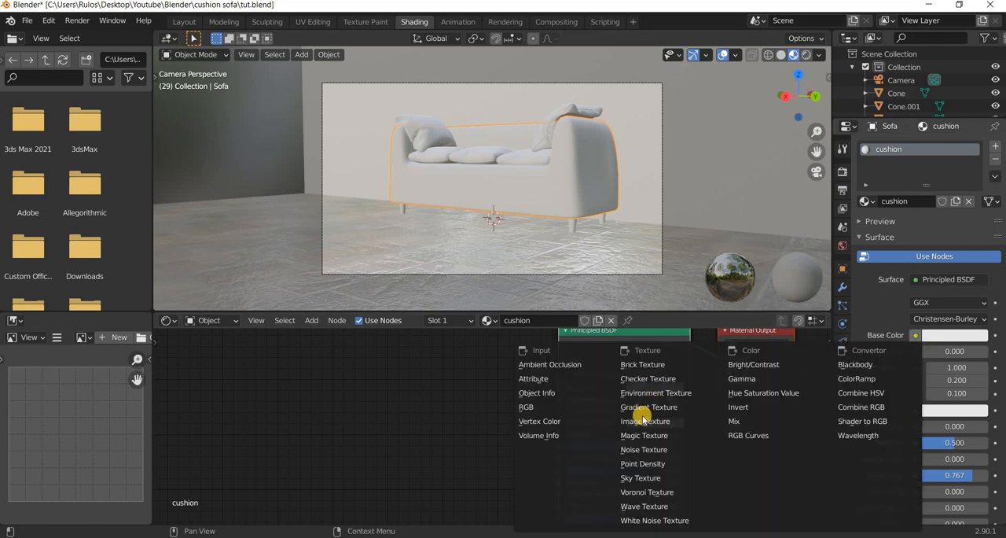
{"action": "left_click", "coordinate": [624, 421]}
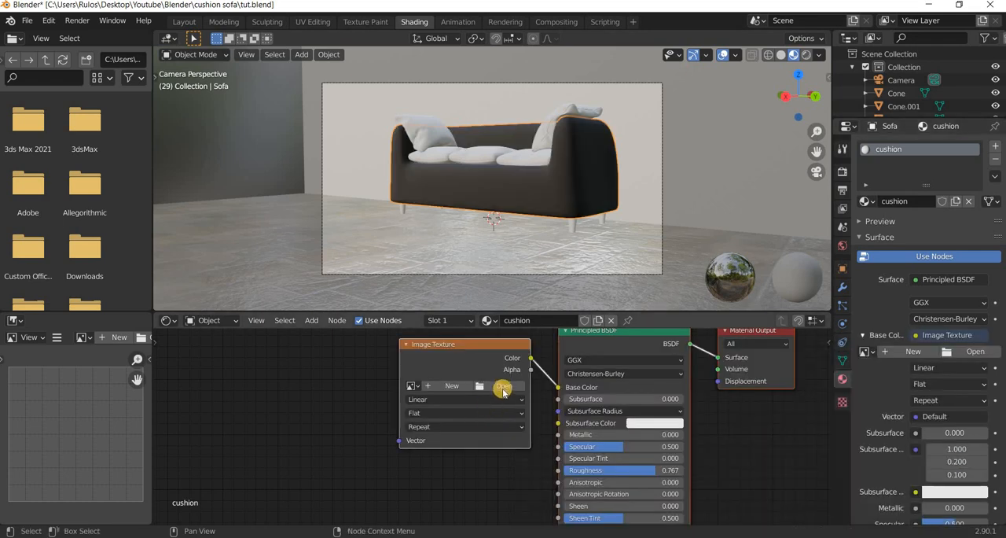
{"action": "left_click", "coordinate": [502, 388]}
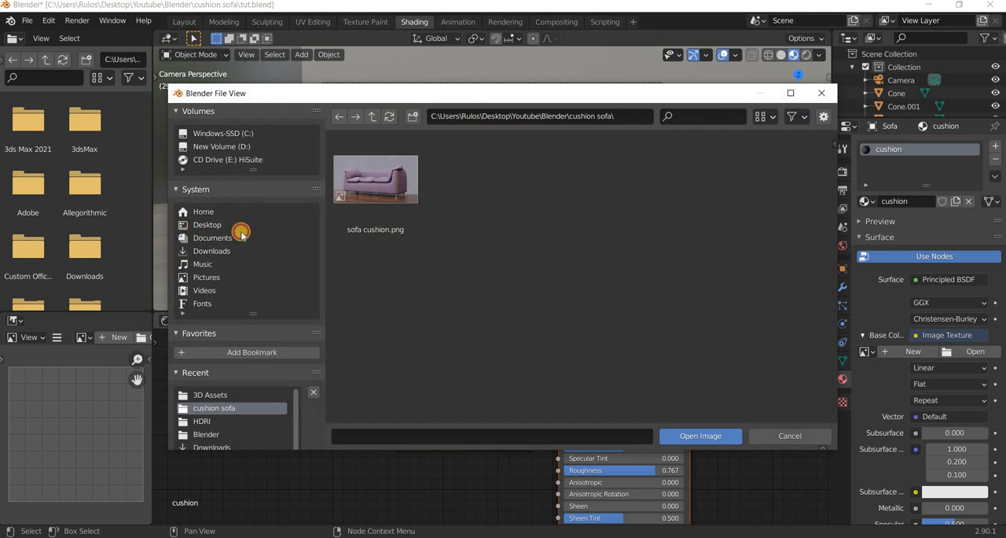
{"action": "left_click", "coordinate": [206, 225]}
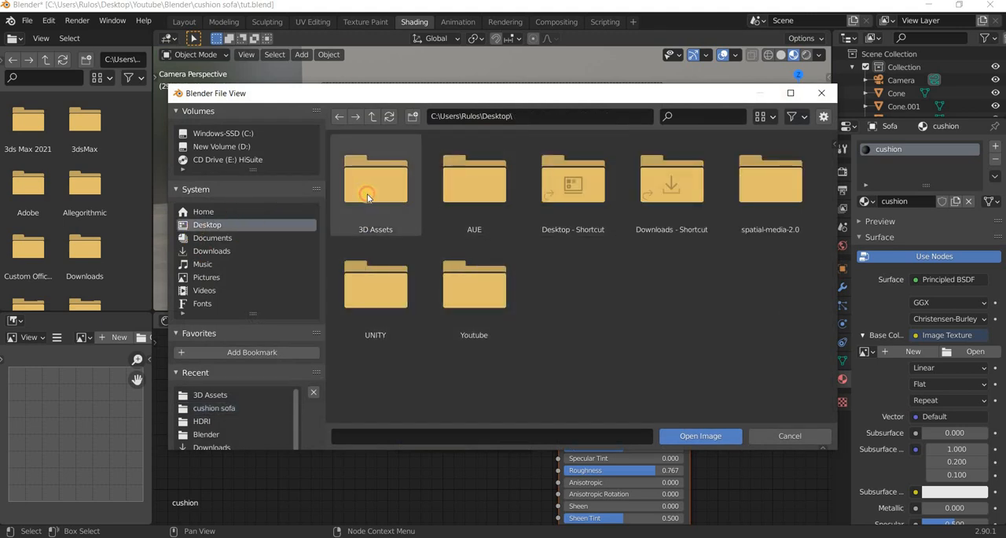
{"action": "key", "text": "Return"}
{"action": "scroll", "coordinate": [511, 268], "scroll_direction": "down", "scroll_amount": 2}
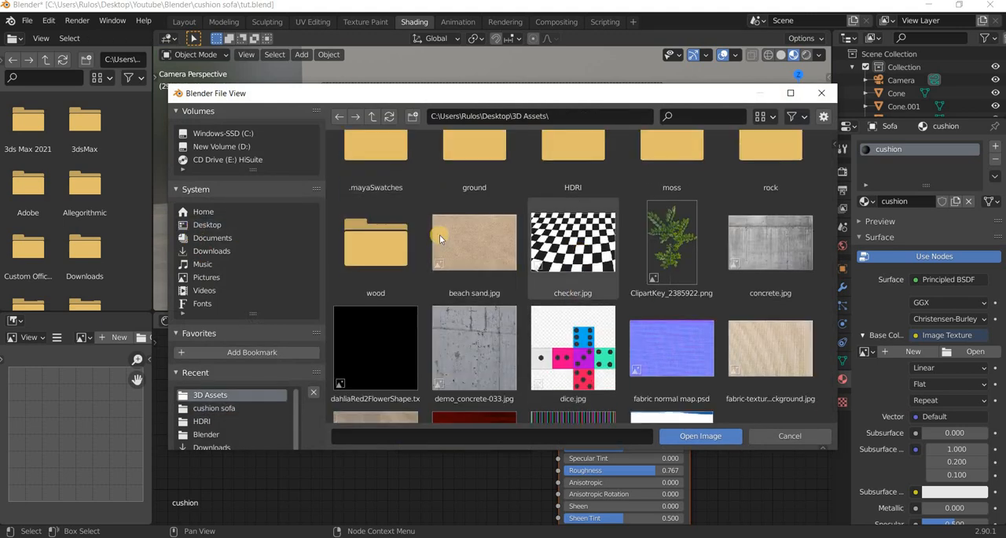
{"action": "scroll", "coordinate": [503, 269], "scroll_direction": "down", "scroll_amount": 2}
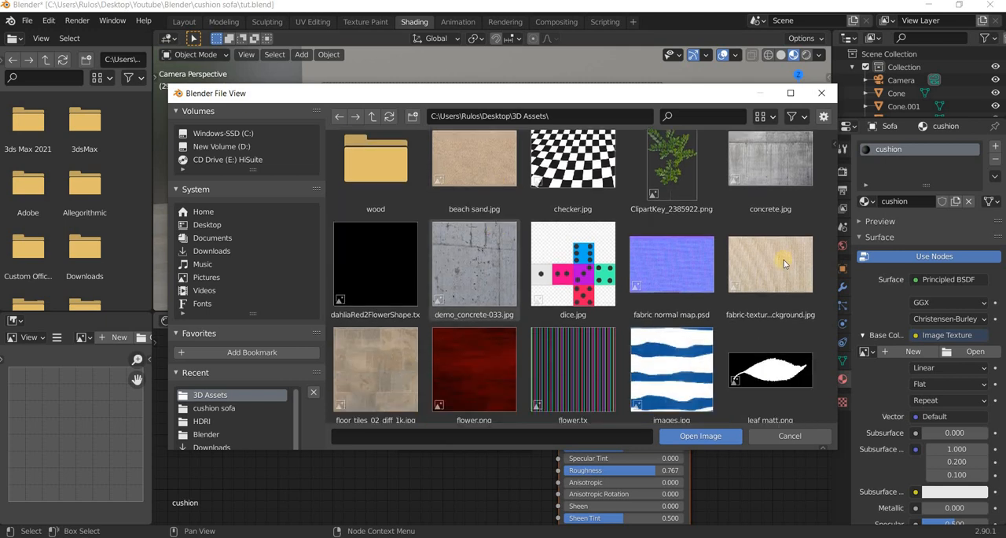
{"action": "scroll", "coordinate": [780, 274], "scroll_direction": "down", "scroll_amount": 2}
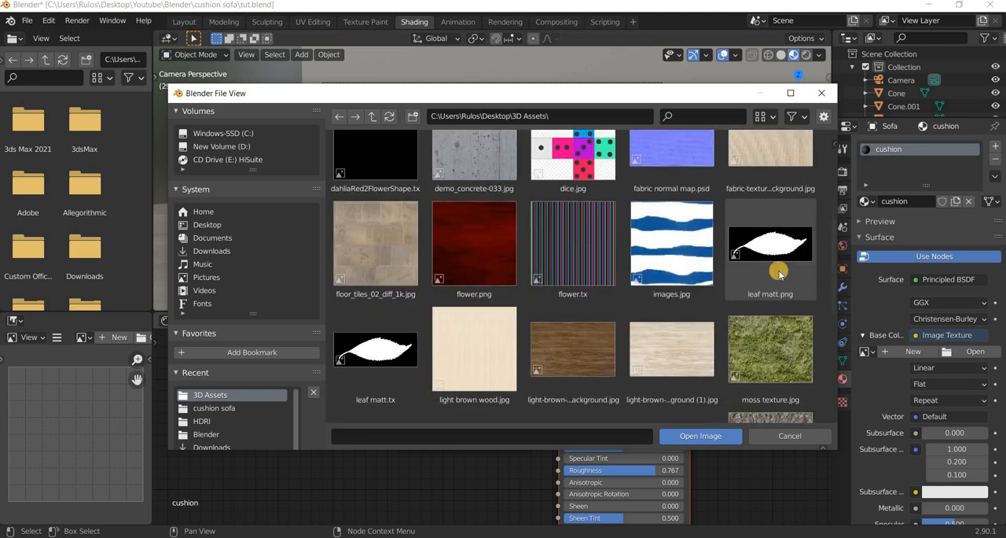
{"action": "scroll", "coordinate": [787, 245], "scroll_direction": "up", "scroll_amount": 1}
{"action": "left_click", "coordinate": [774, 208]}
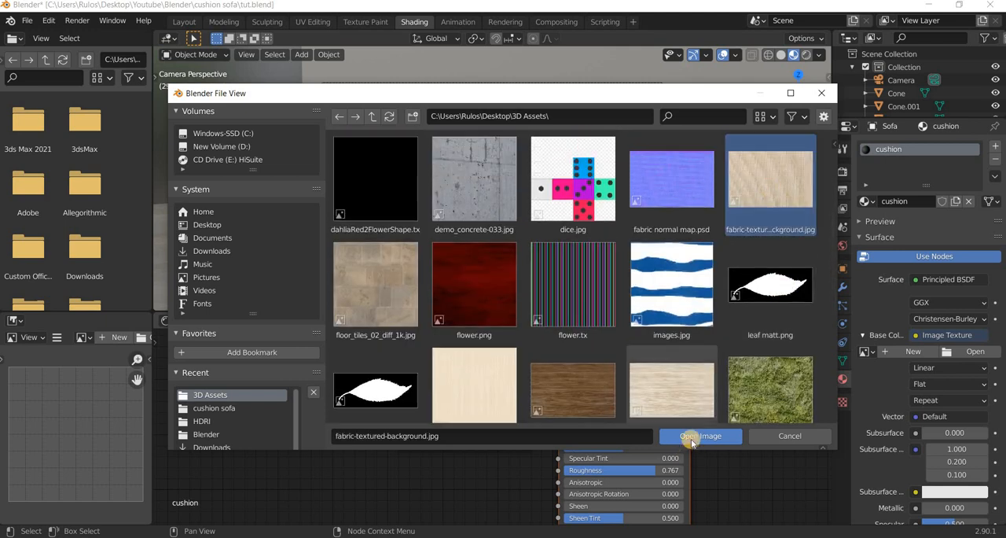
{"action": "left_click", "coordinate": [698, 437]}
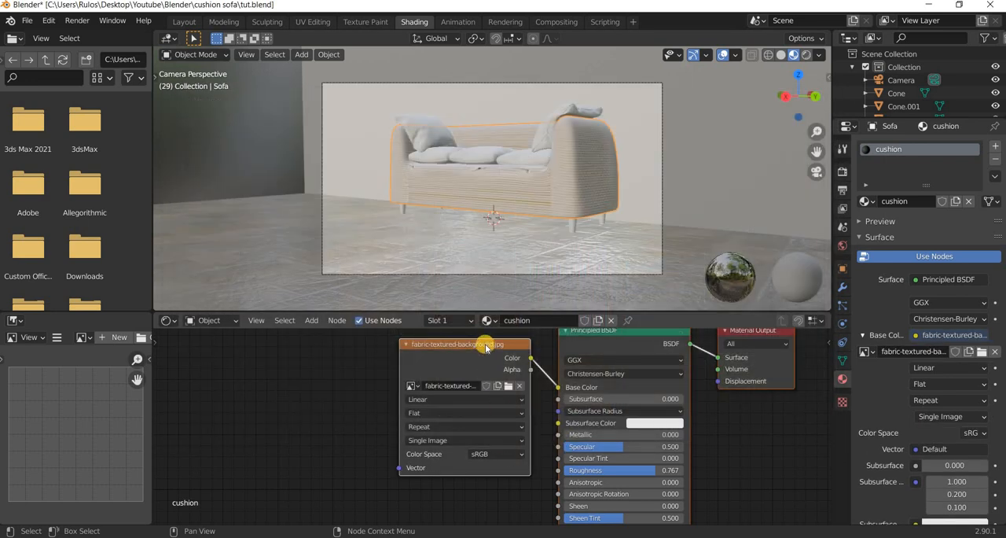
{"action": "left_click_drag", "start_coordinate": [486, 343], "coordinate": [371, 362]}
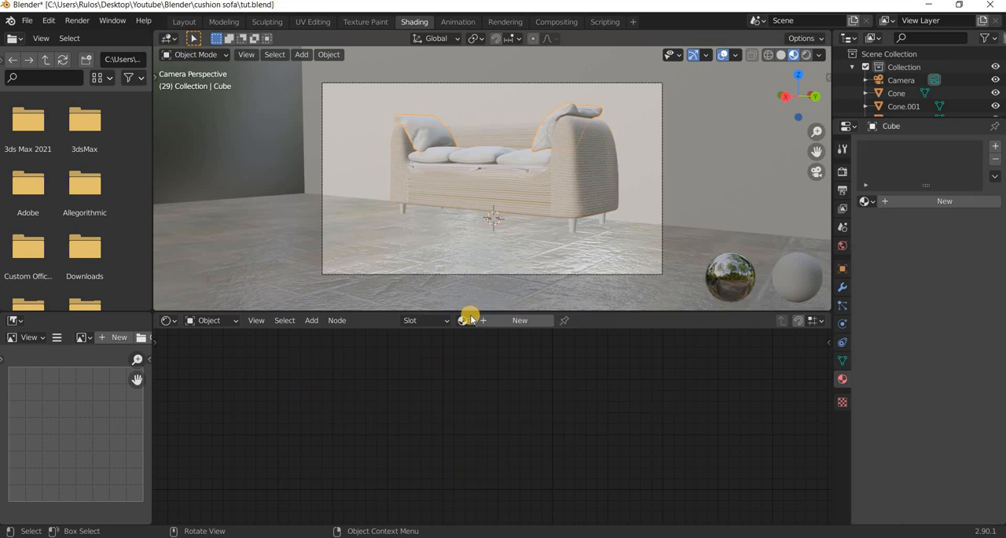
Assign the existing cushion material to the throw pillows and to each of the three seat cushions.
{"action": "left_click", "coordinate": [468, 320]}
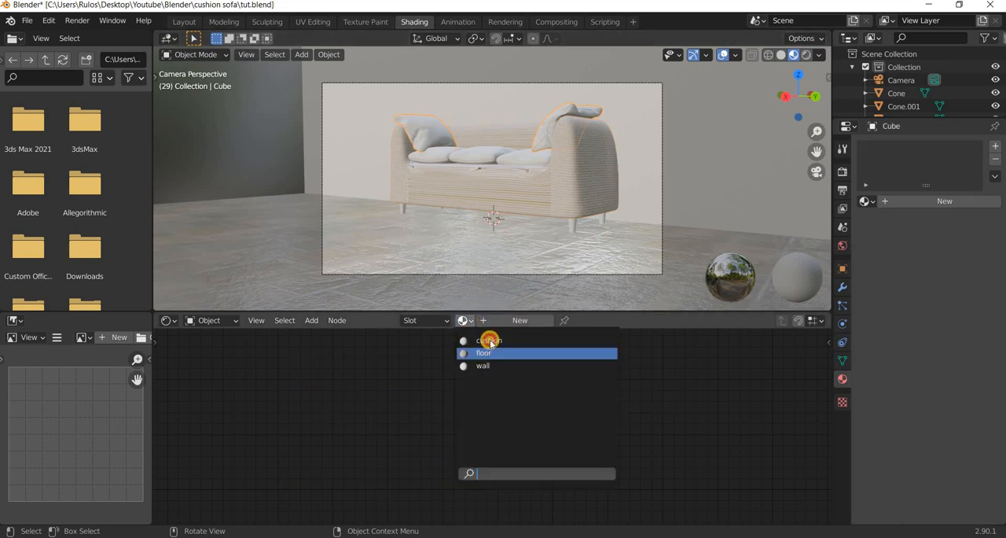
{"action": "left_click", "coordinate": [490, 341]}
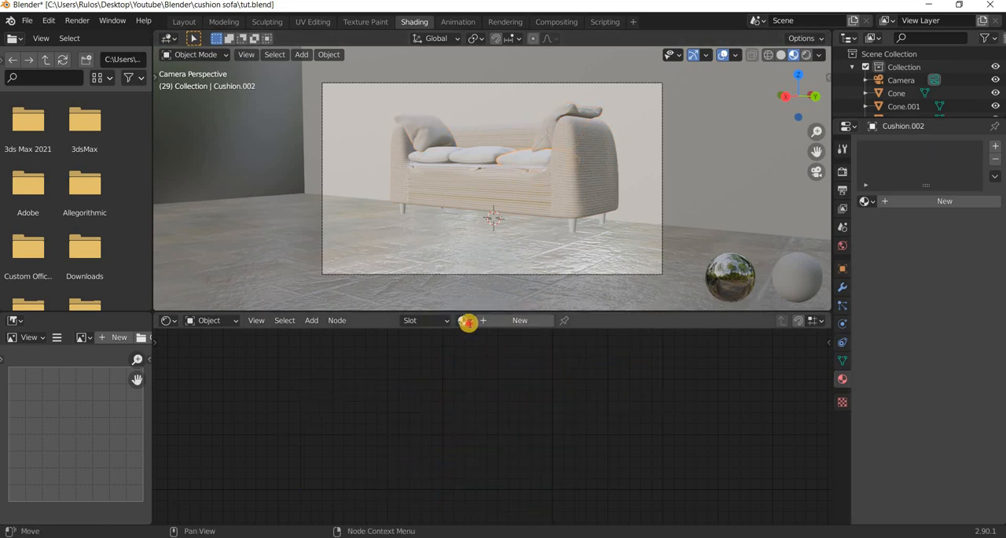
{"action": "left_click", "coordinate": [465, 320]}
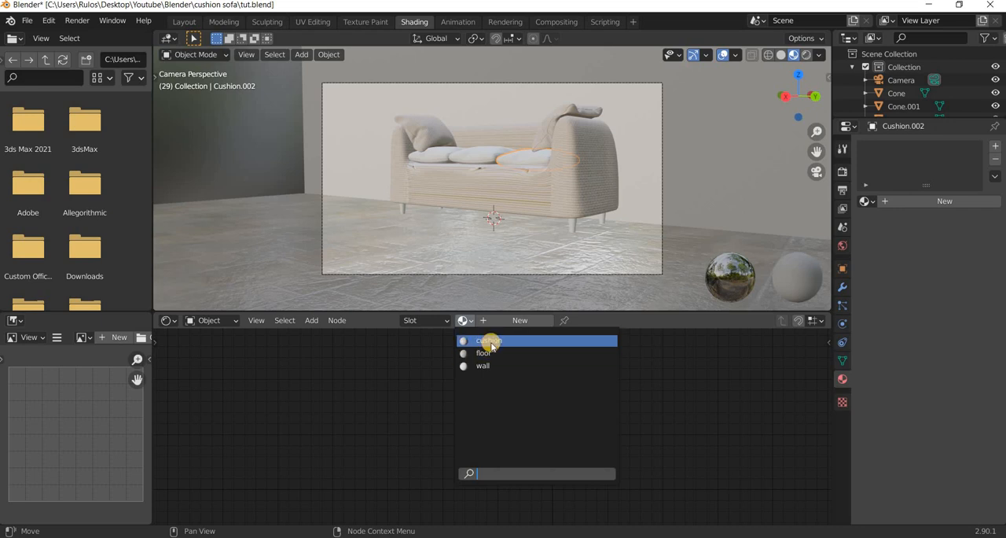
{"action": "left_click", "coordinate": [486, 342]}
{"action": "left_click", "coordinate": [481, 156]}
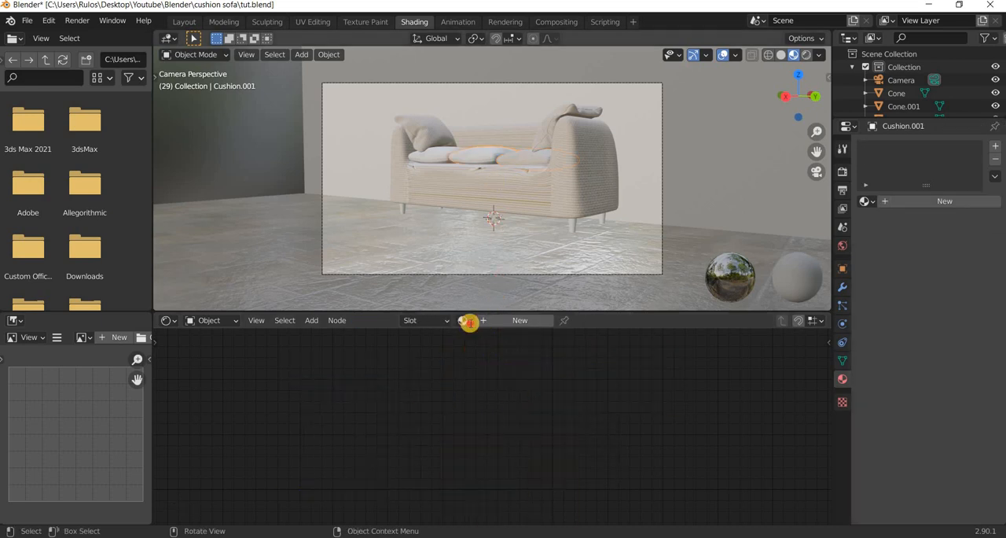
{"action": "left_click", "coordinate": [469, 321]}
{"action": "left_click", "coordinate": [489, 341]}
{"action": "left_click", "coordinate": [439, 160]}
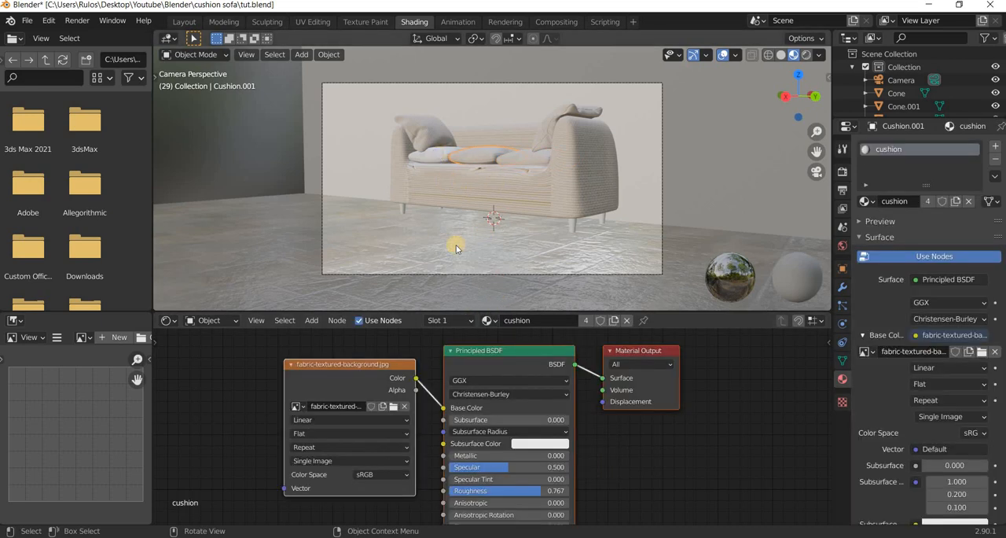
{"action": "left_click", "coordinate": [468, 321]}
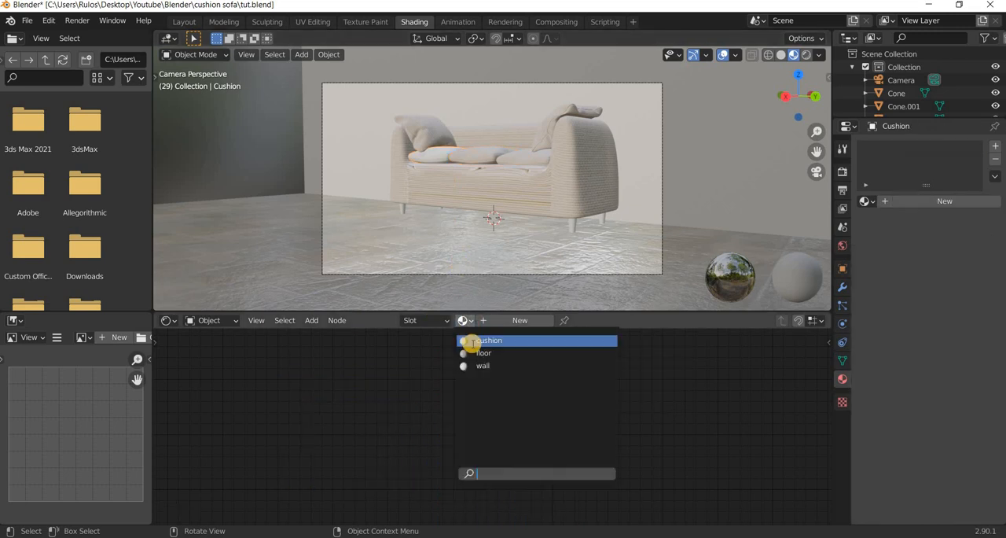
{"action": "key", "text": "Return"}
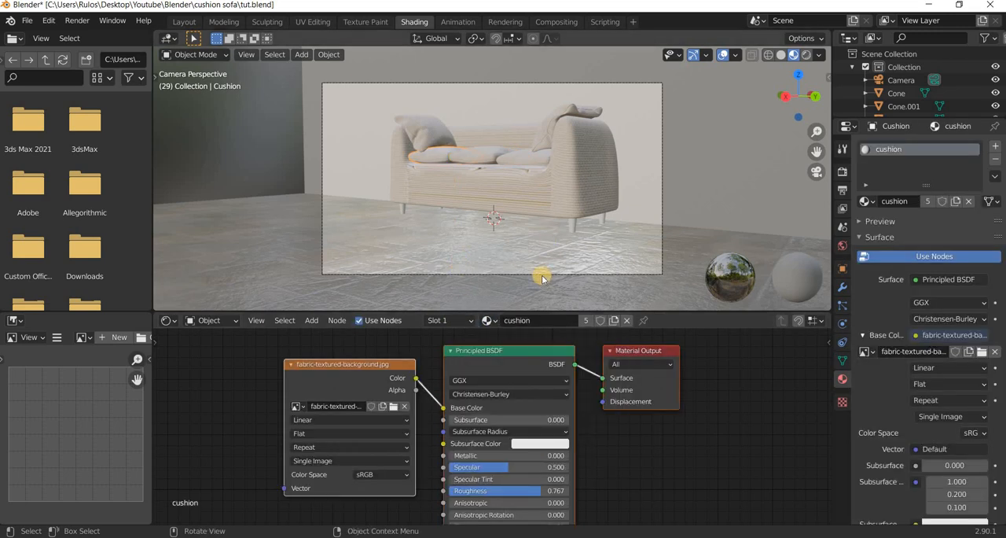
Select the sofa body and open its mesh in the UV Editing workspace.
{"action": "left_click", "coordinate": [536, 285]}
{"action": "scroll", "coordinate": [536, 284], "scroll_direction": "up", "scroll_amount": 5}
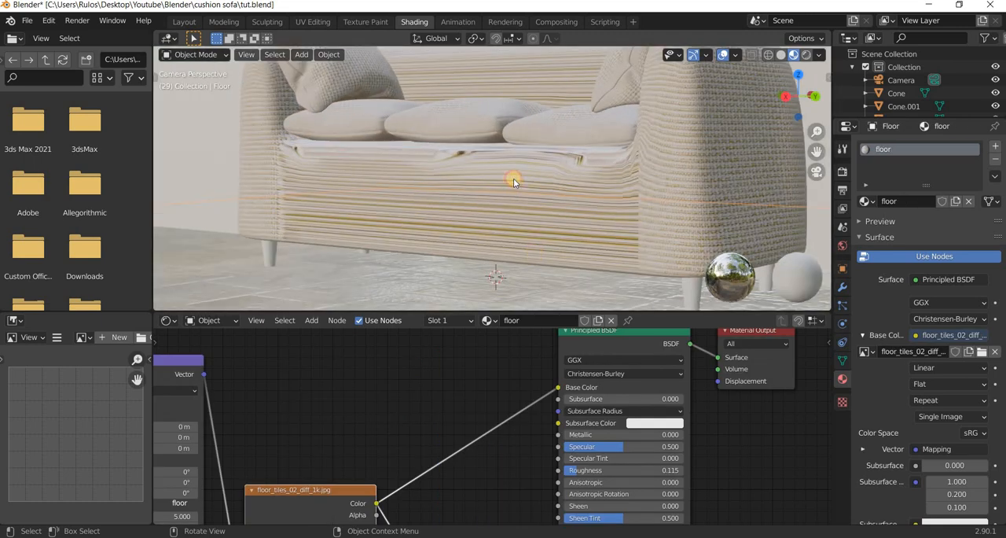
{"action": "left_click", "coordinate": [514, 177]}
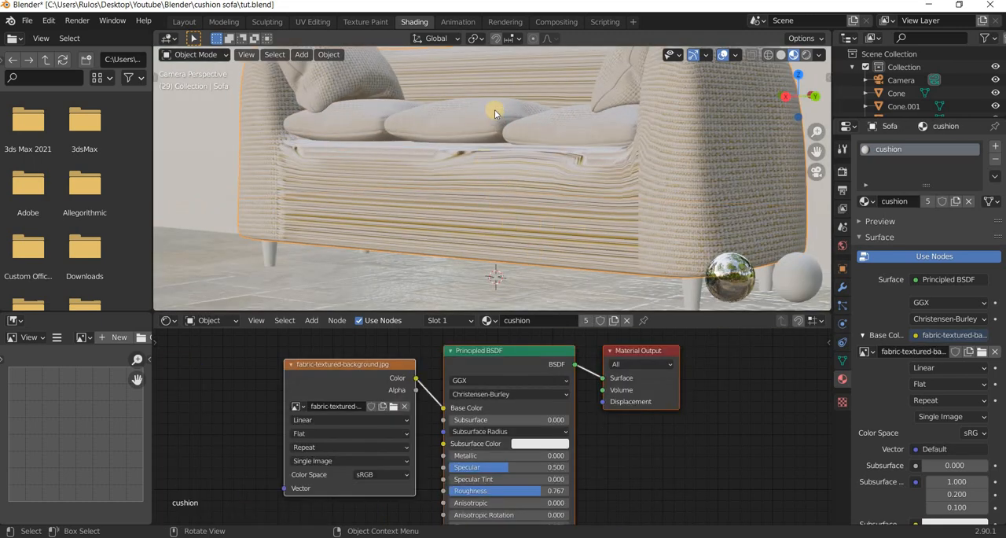
{"action": "left_click", "coordinate": [313, 21]}
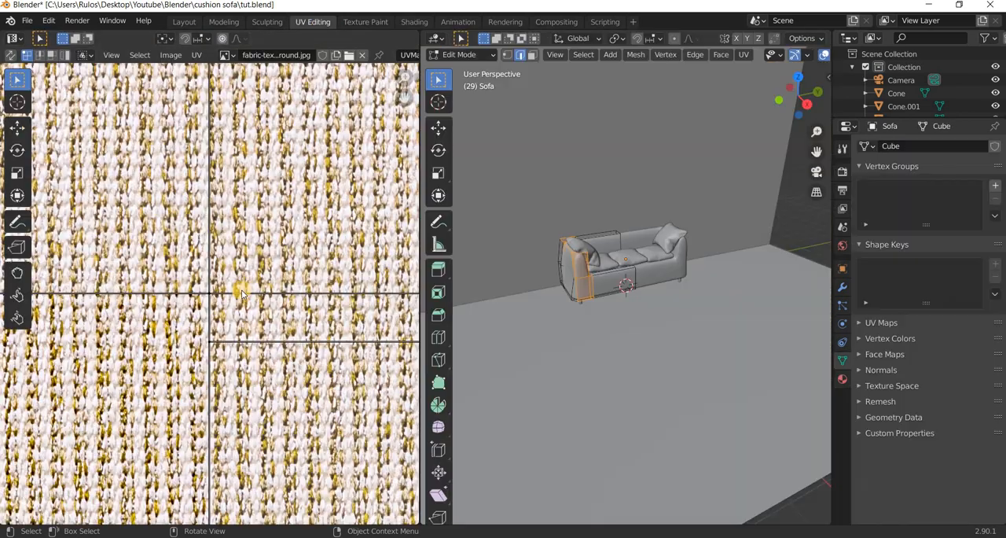
{"action": "scroll", "coordinate": [242, 291], "scroll_direction": "down", "scroll_amount": 16}
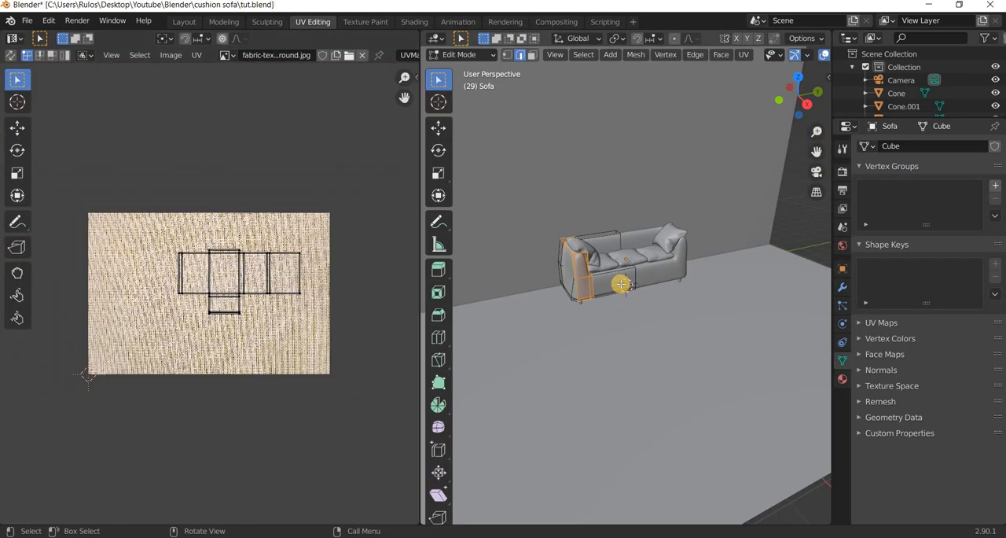
{"action": "scroll", "coordinate": [620, 284], "scroll_direction": "up", "scroll_amount": 2}
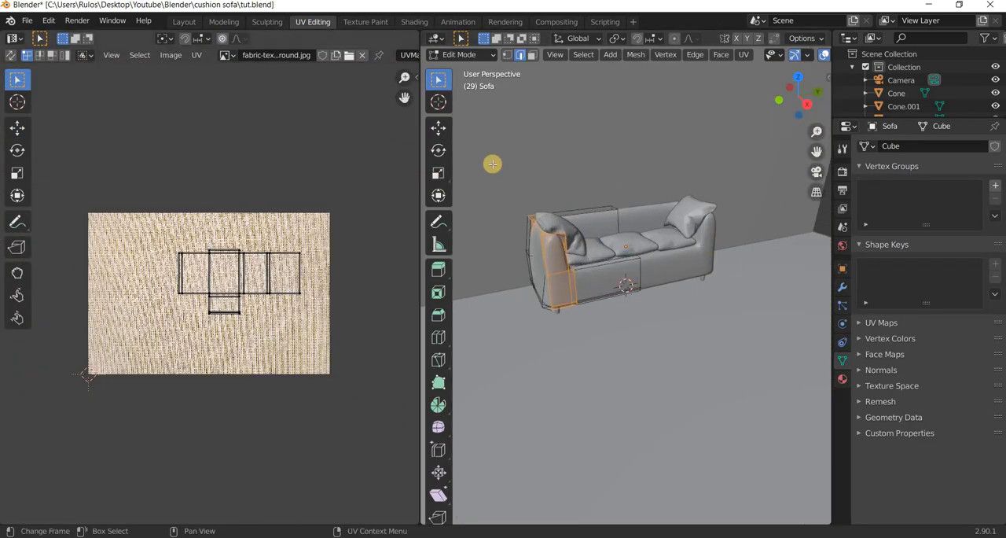
Select the sofa's entire mesh with X-ray on and unwrap it with Smart UV Project at an Angle Limit of 66.
{"action": "key", "text": "a"}
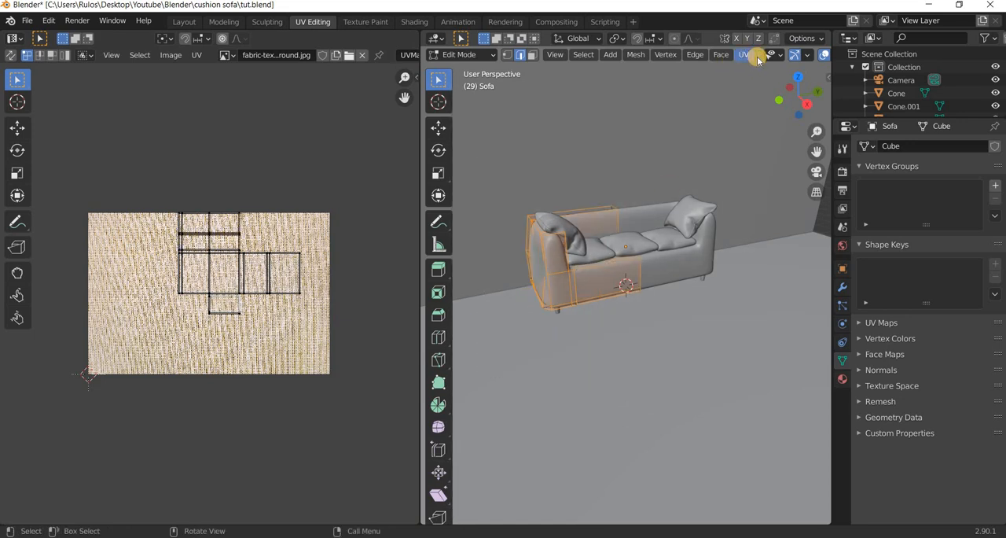
{"action": "scroll", "coordinate": [757, 59], "scroll_direction": "down", "scroll_amount": 3}
{"action": "key", "text": "alt+z"}
{"action": "left_click_drag", "start_coordinate": [493, 169], "coordinate": [752, 407]}
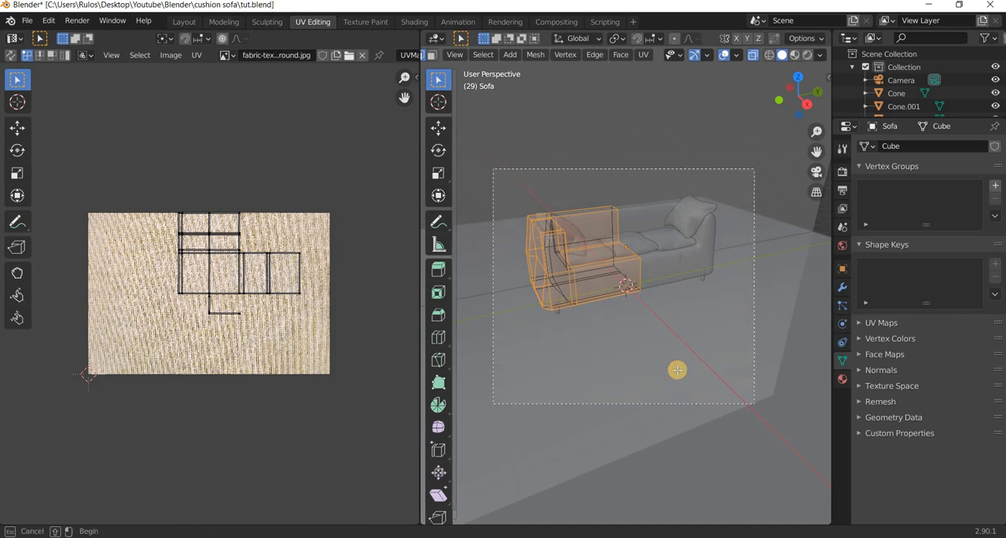
{"action": "key", "text": "u"}
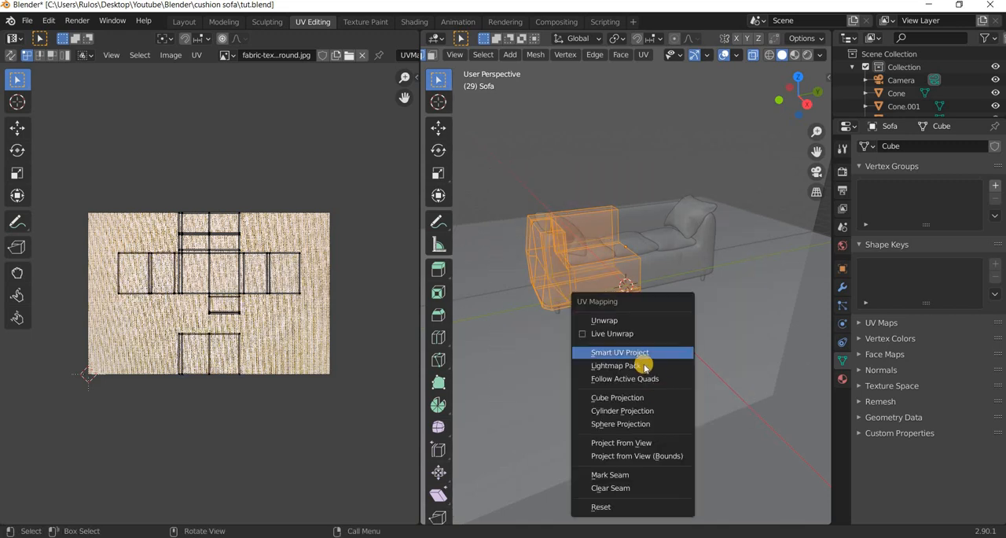
{"action": "left_click", "coordinate": [640, 351]}
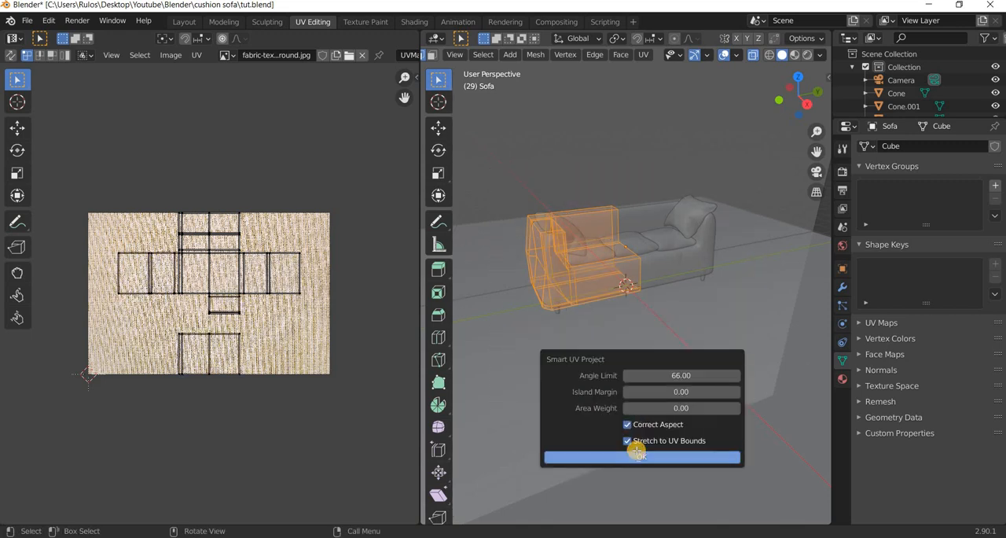
{"action": "left_click", "coordinate": [637, 456]}
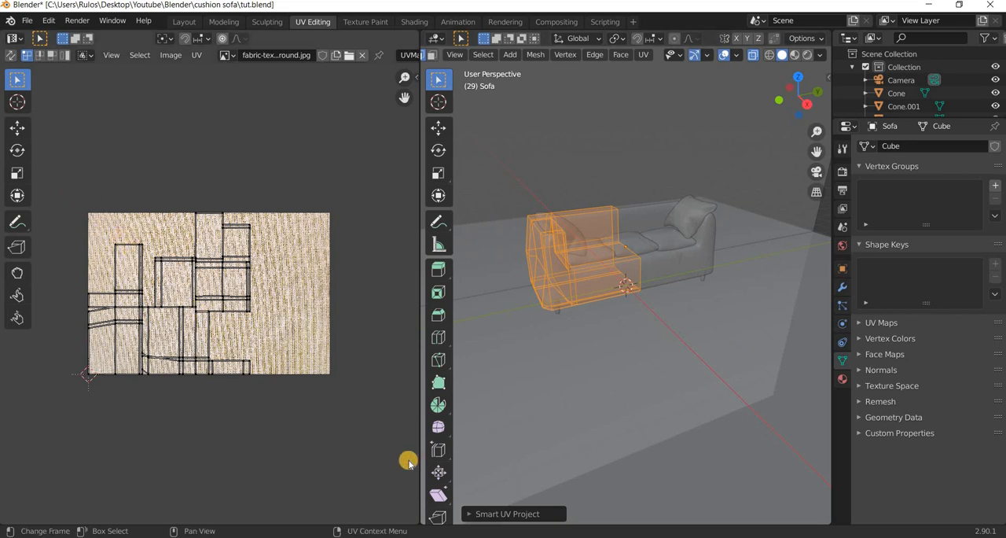
Scale all of the sofa's UV islands up by about 3 with Material Preview shading on, and check the fabric from the camera view.
{"action": "key", "text": "a"}
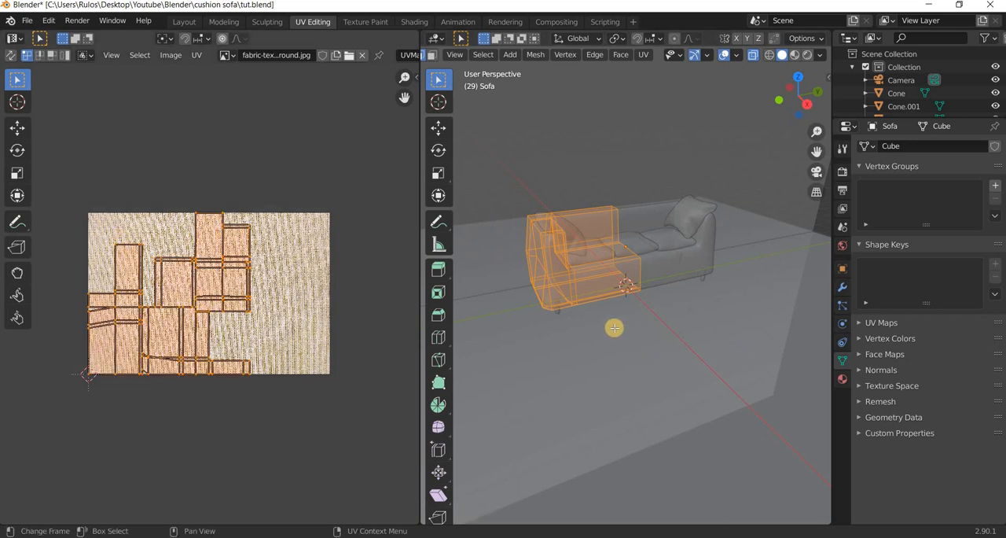
{"action": "left_click", "coordinate": [795, 55]}
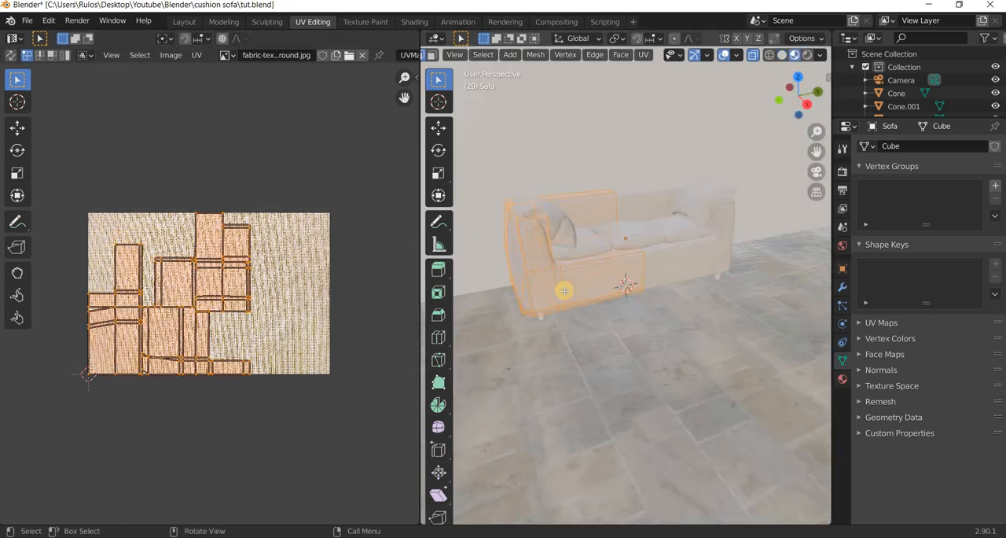
{"action": "scroll", "coordinate": [564, 291], "scroll_direction": "up", "scroll_amount": 6}
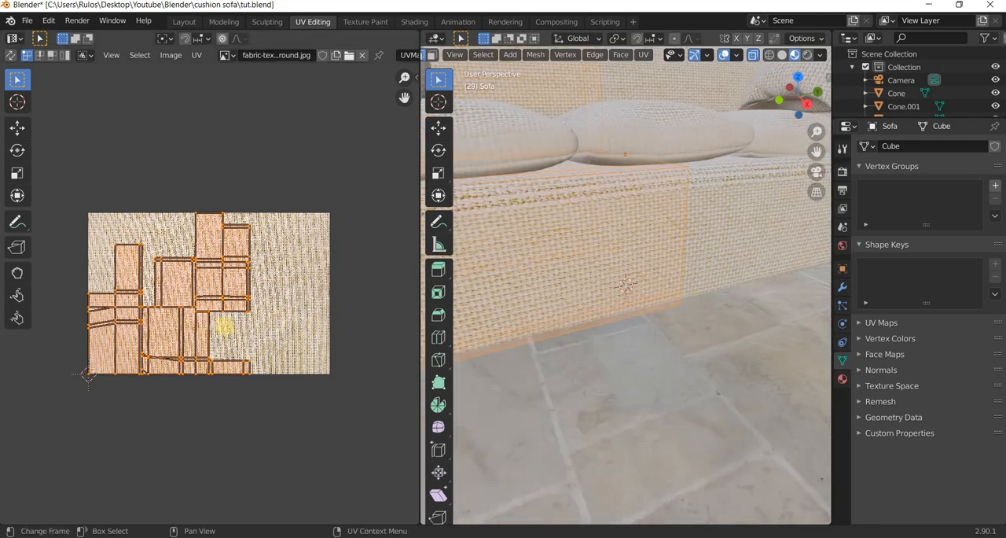
{"action": "key", "text": "s"}
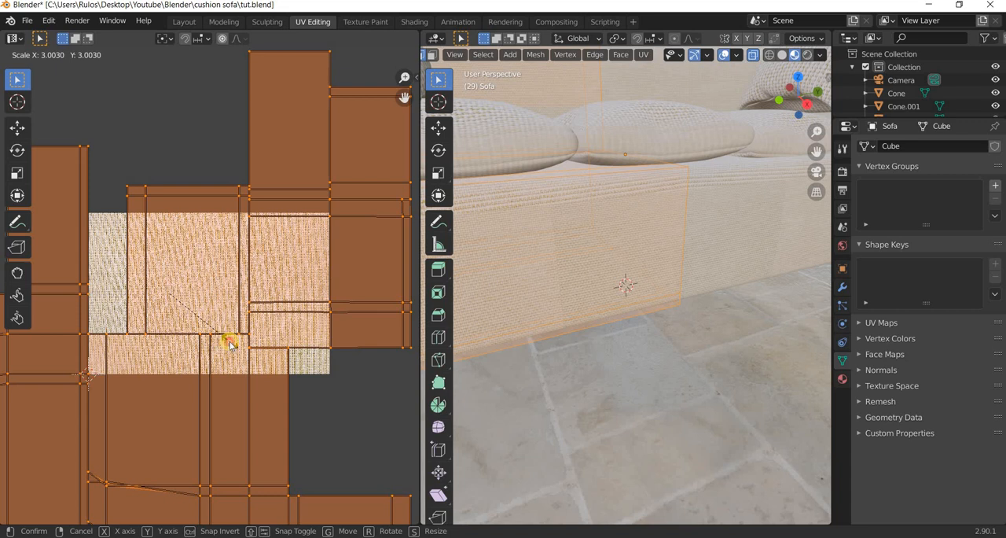
{"action": "left_click", "coordinate": [621, 346]}
{"action": "mouse_move", "coordinate": [592, 384]}
{"action": "middle_mouse_down"}
{"action": "mouse_move", "coordinate": [592, 404]}
{"action": "mouse_move", "coordinate": [574, 415]}
{"action": "mouse_move", "coordinate": [511, 375]}
{"action": "mouse_move", "coordinate": [528, 368]}
{"action": "middle_mouse_up"}
{"action": "key", "text": "KP_0"}
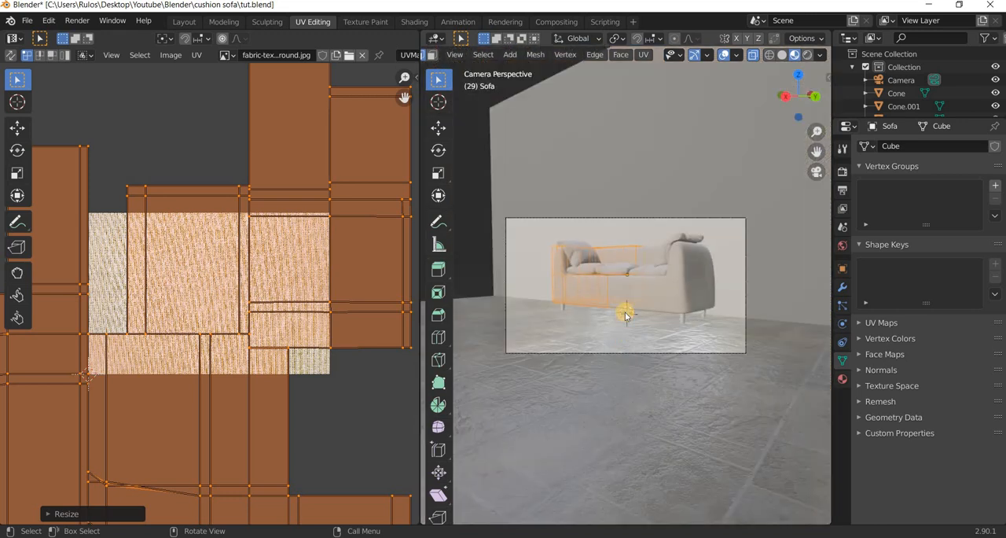
Project the sofa's UVs from the camera view fitted to bounds, and try scaling them up.
{"action": "key", "text": "u"}
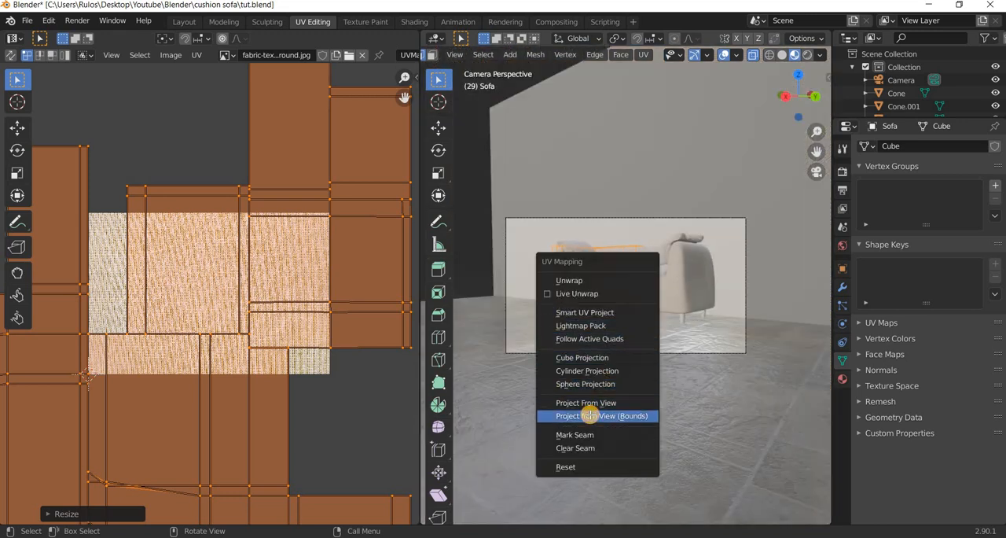
{"action": "key", "text": "Return"}
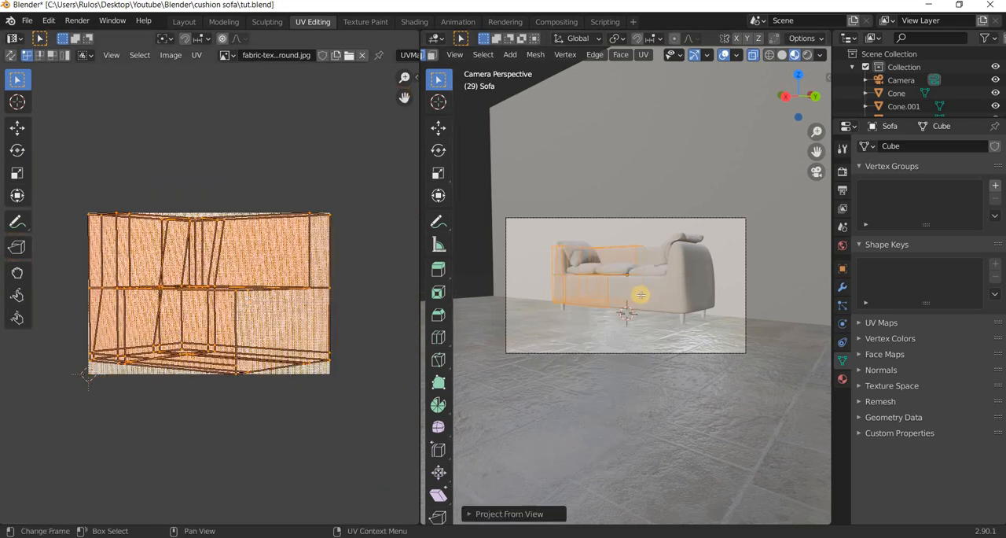
{"action": "scroll", "coordinate": [674, 298], "scroll_direction": "up", "scroll_amount": 6}
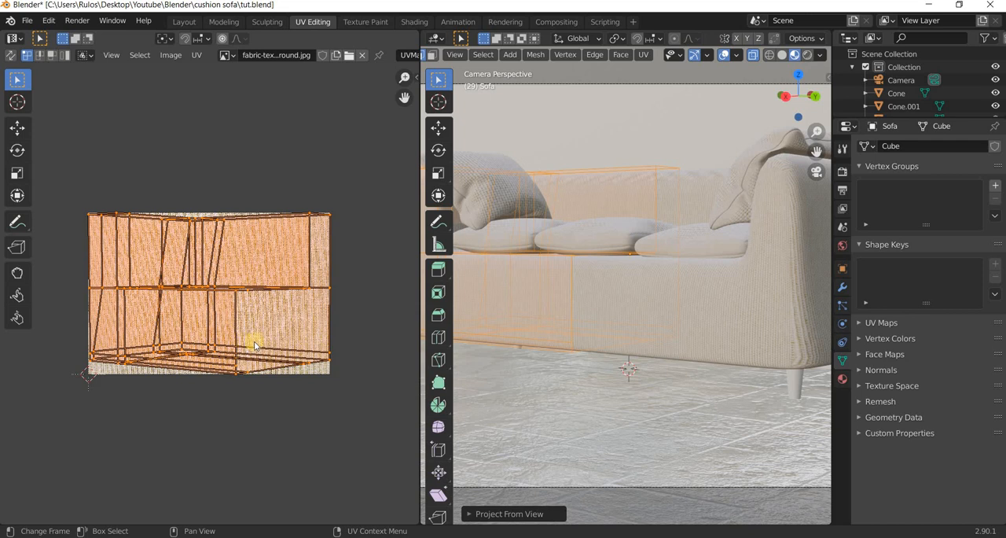
{"action": "key", "text": "s"}
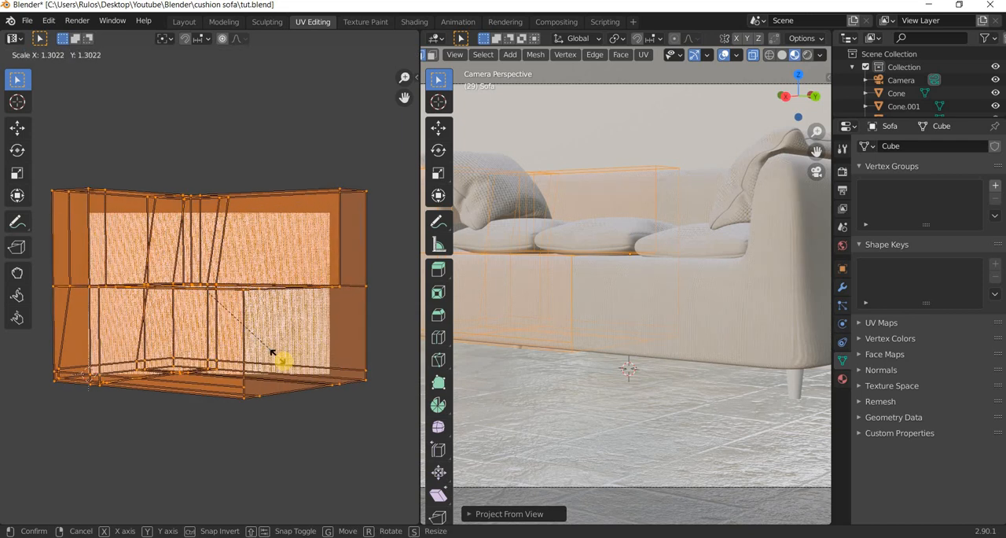
{"action": "key", "text": "Escape"}
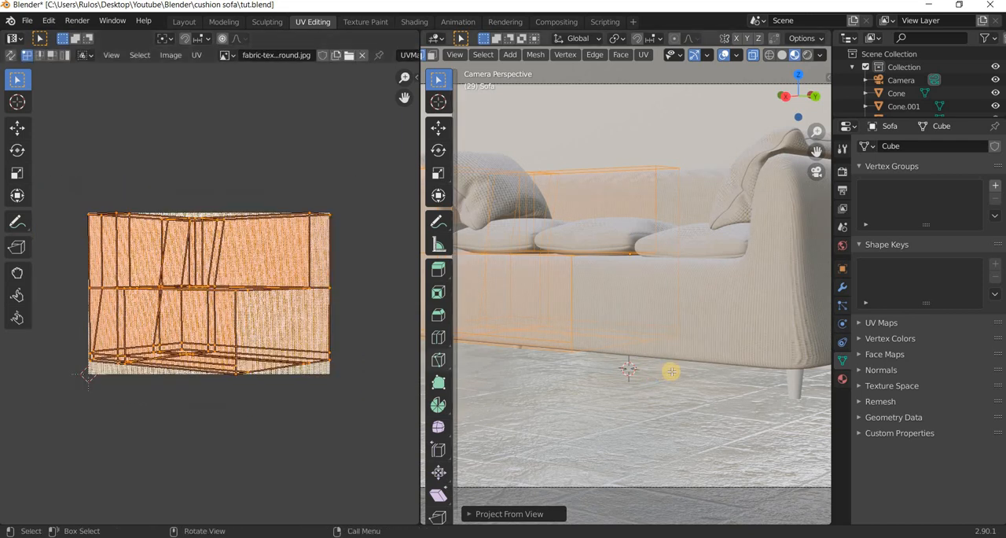
Reproject the sofa's UVs to bounds from a more frontal view, and check the fabric on the armrest side.
{"action": "middle_click_drag", "start_coordinate": [681, 373], "coordinate": [699, 372]}
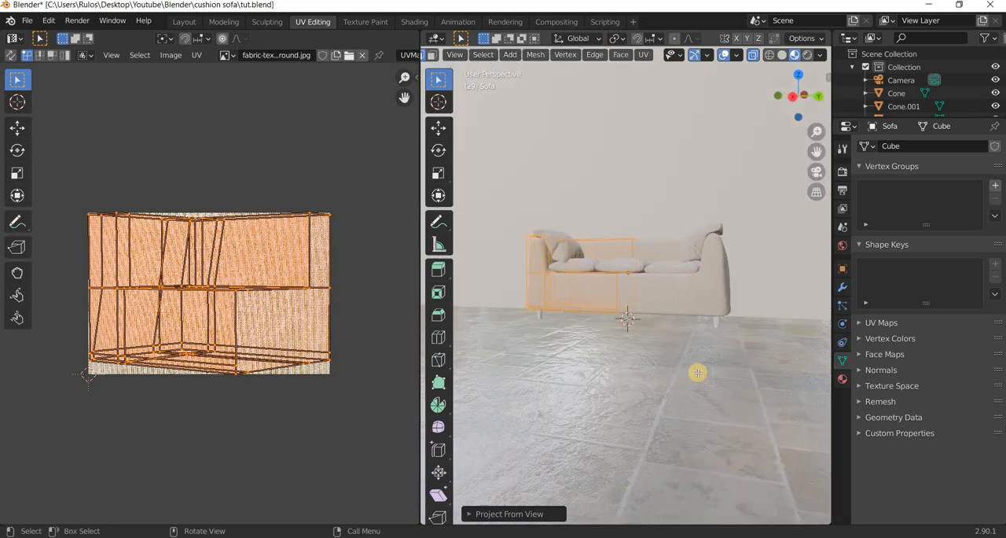
{"action": "scroll", "coordinate": [698, 373], "scroll_direction": "up", "scroll_amount": 3}
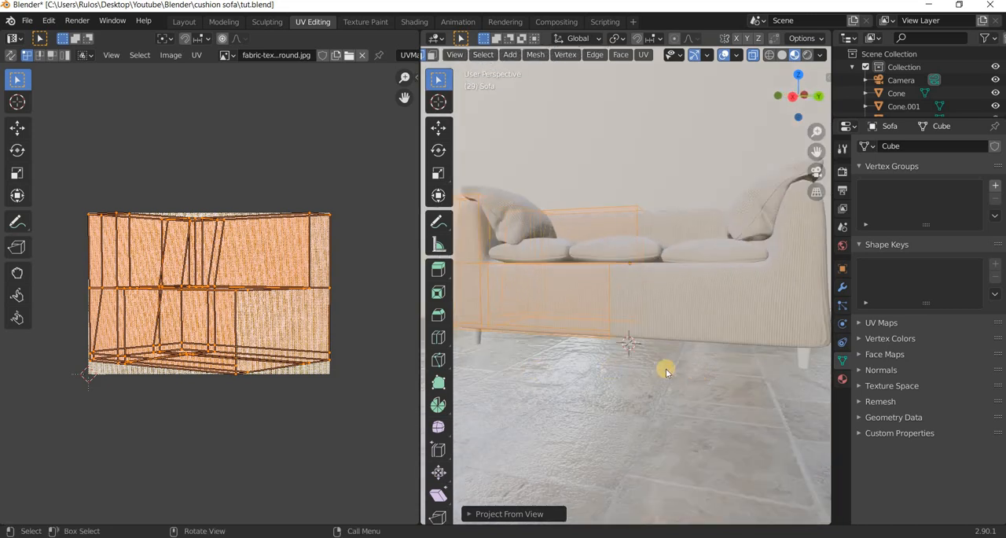
{"action": "key", "text": "u"}
{"action": "left_click", "coordinate": [666, 369]}
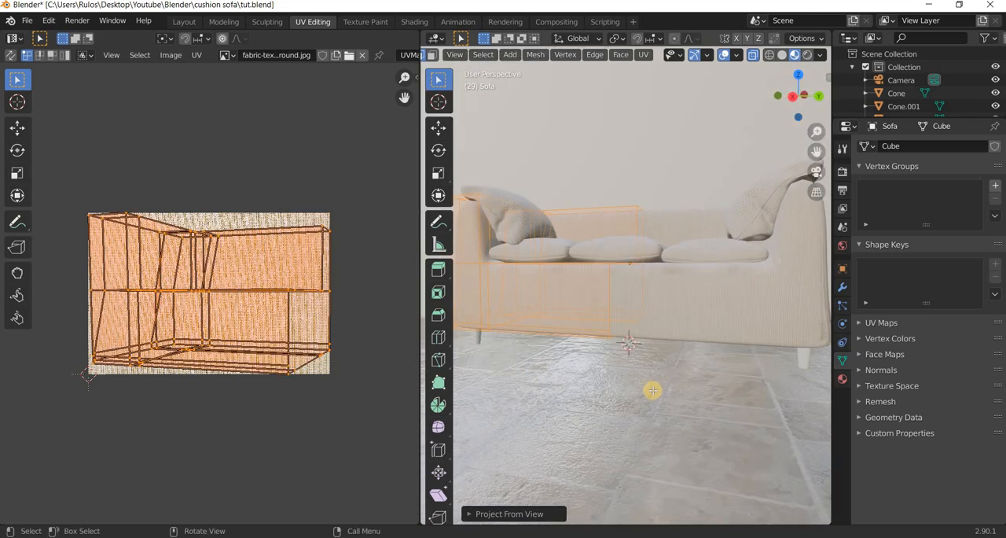
{"action": "middle_click_drag", "start_coordinate": [613, 388], "coordinate": [585, 386]}
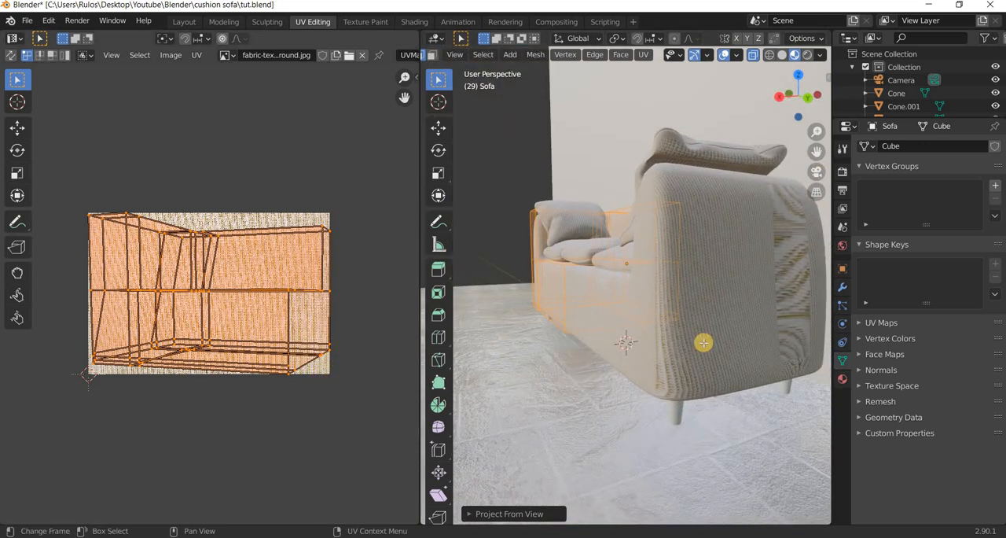
Unwrap the sofa mesh with Smart UV Project at an Angle Limit of 66, try scaling the islands, and inspect the fabric.
{"action": "key", "text": "u"}
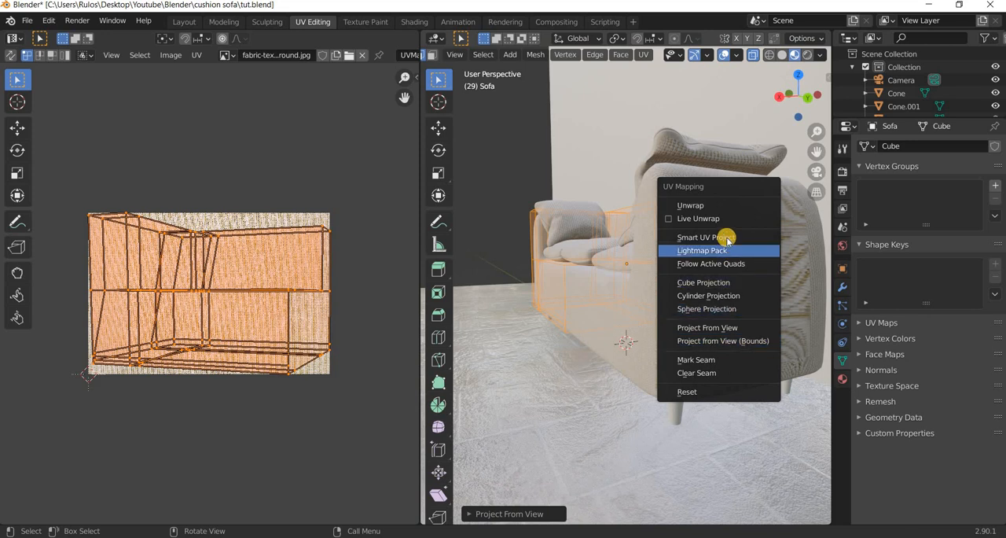
{"action": "left_click", "coordinate": [727, 237]}
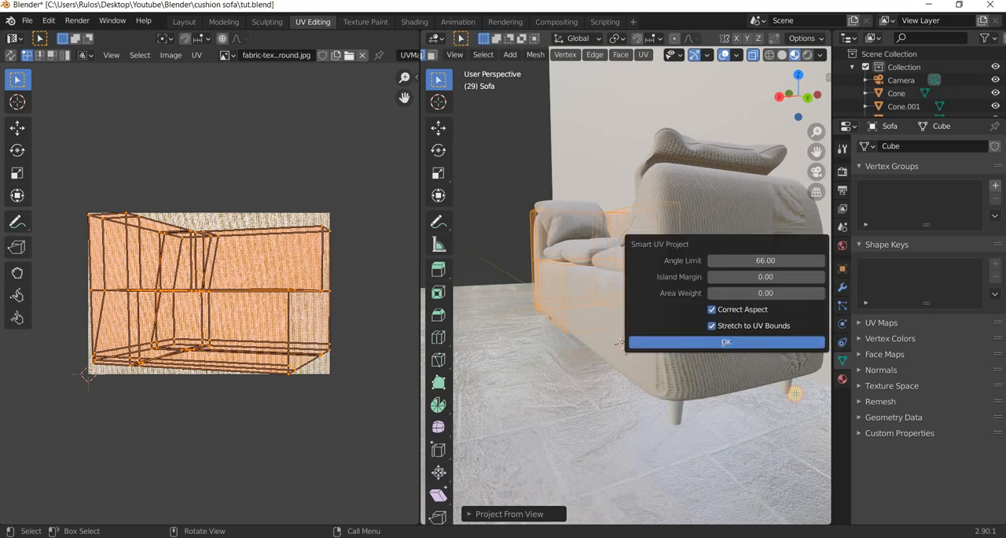
{"action": "key", "text": "Return"}
{"action": "middle_click_drag", "start_coordinate": [696, 398], "coordinate": [464, 369]}
{"action": "key", "text": "s"}
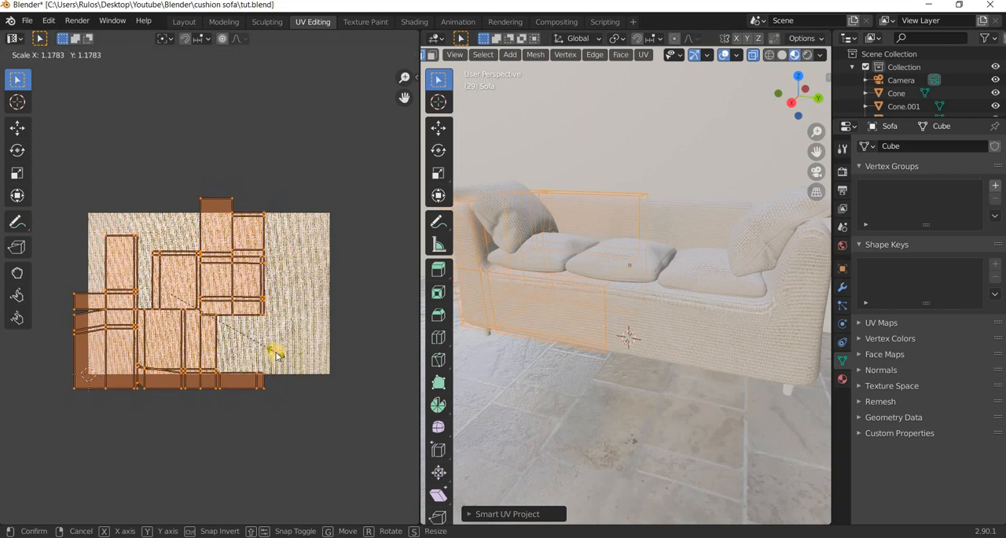
{"action": "left_click", "coordinate": [261, 356]}
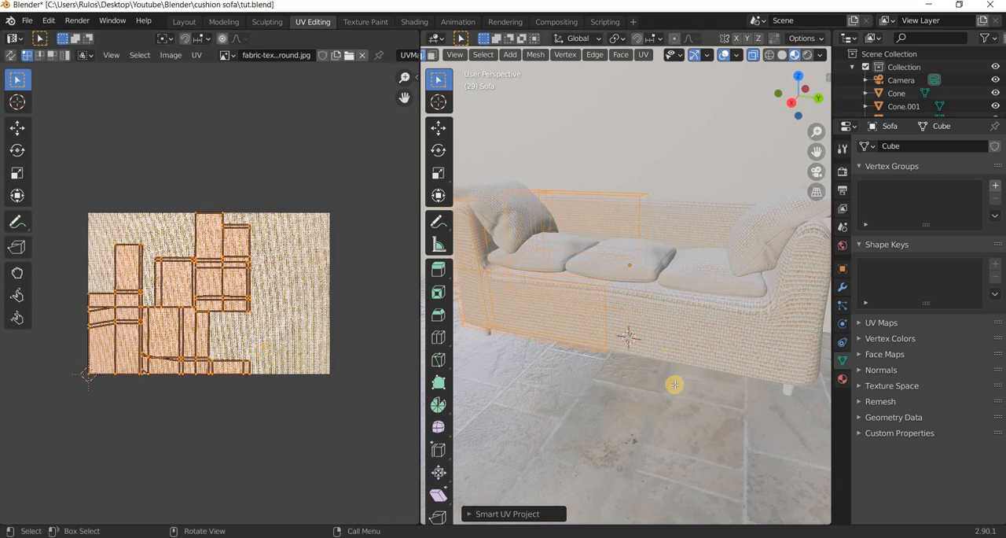
{"action": "scroll", "coordinate": [676, 381], "scroll_direction": "up", "scroll_amount": 5}
{"action": "scroll", "coordinate": [674, 384], "scroll_direction": "down", "scroll_amount": 3}
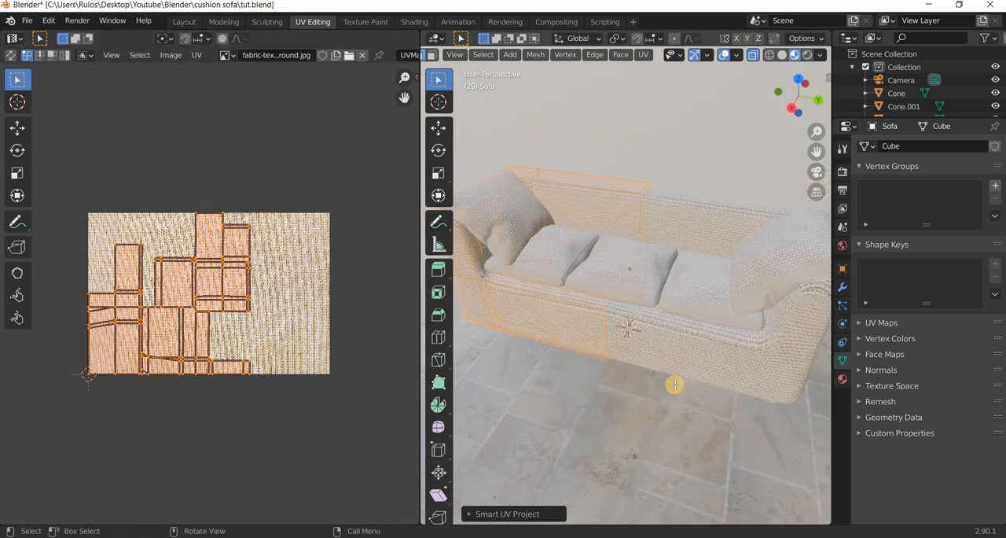
{"action": "middle_click_drag", "start_coordinate": [737, 380], "coordinate": [777, 372]}
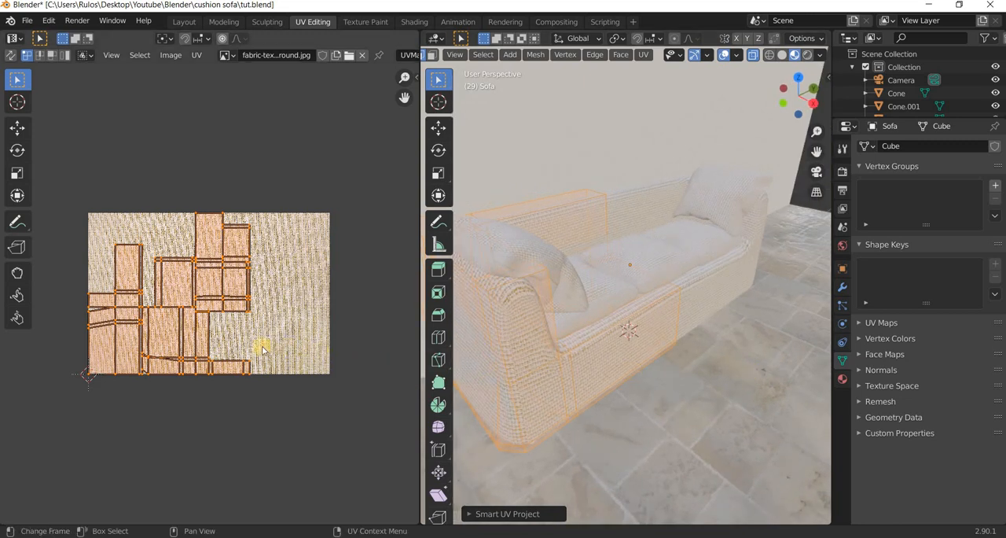
Move the sofa's UV islands toward the middle of the fabric image, scale them up by about 2.26, and check the weave up close.
{"action": "left_click", "coordinate": [17, 128]}
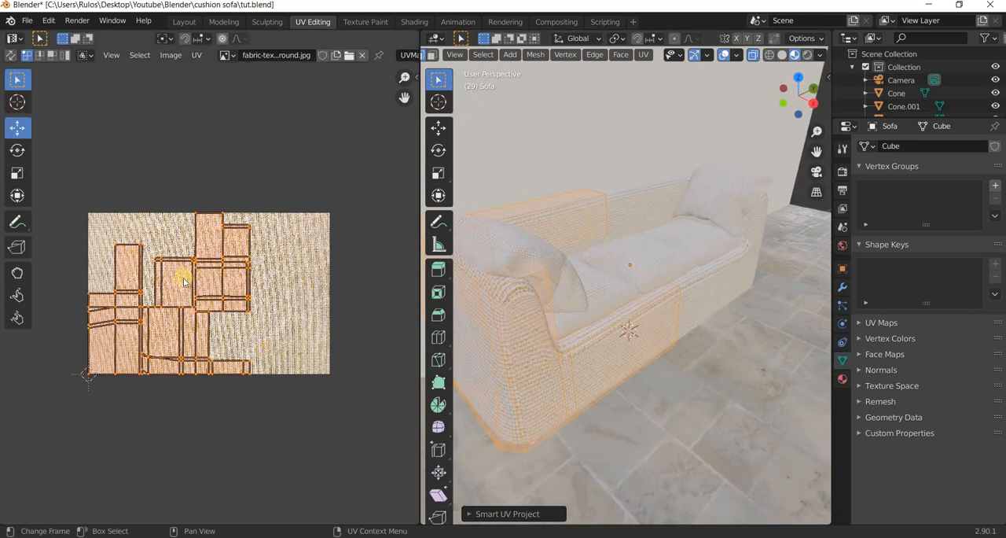
{"action": "left_click_drag", "start_coordinate": [214, 281], "coordinate": [256, 270]}
{"action": "key", "text": "s"}
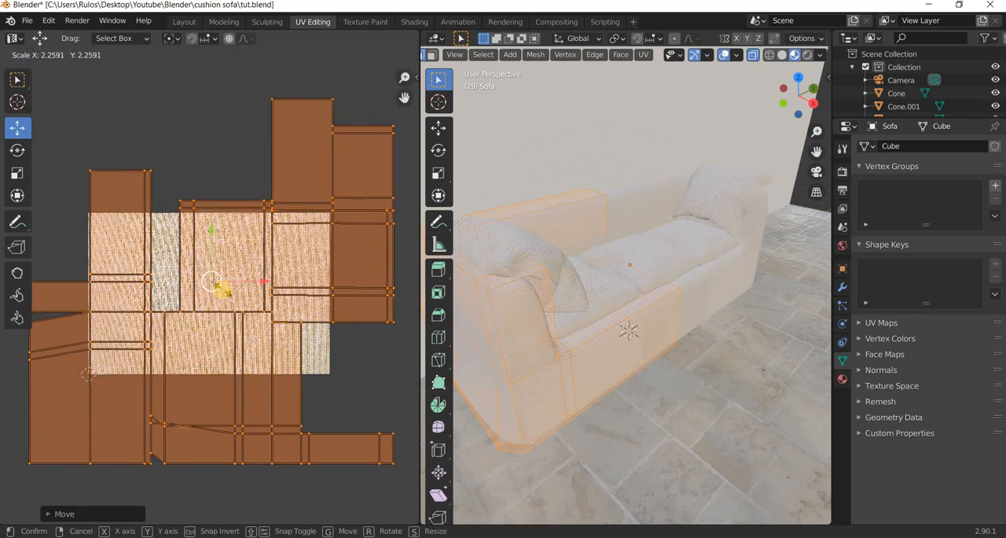
{"action": "left_click", "coordinate": [223, 293]}
{"action": "middle_click_drag", "start_coordinate": [692, 330], "coordinate": [694, 329]}
{"action": "scroll", "coordinate": [694, 329], "scroll_direction": "up", "scroll_amount": 4}
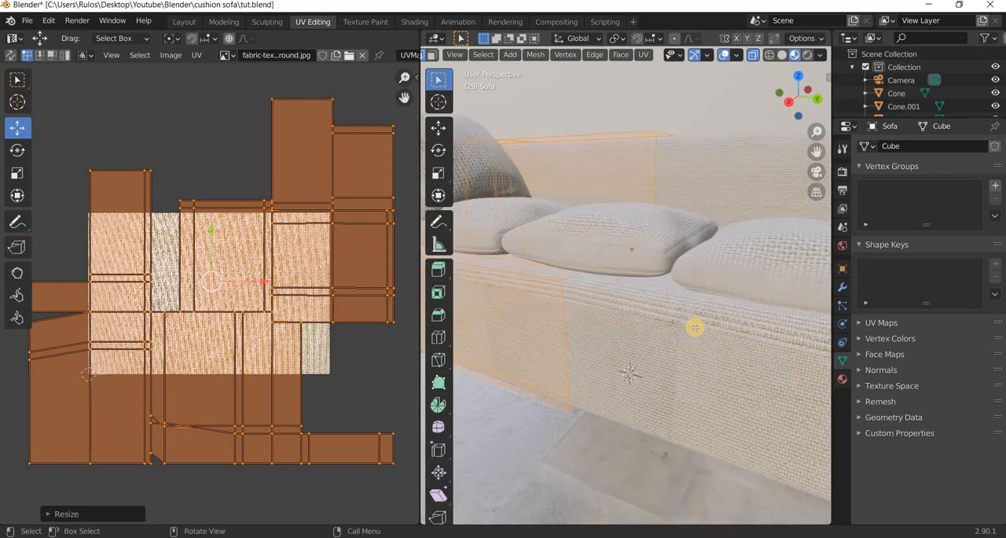
Try a plain Unwrap on the sofa mesh with enlarged UVs, and replace it with a Cube Projection.
{"action": "key", "text": "u"}
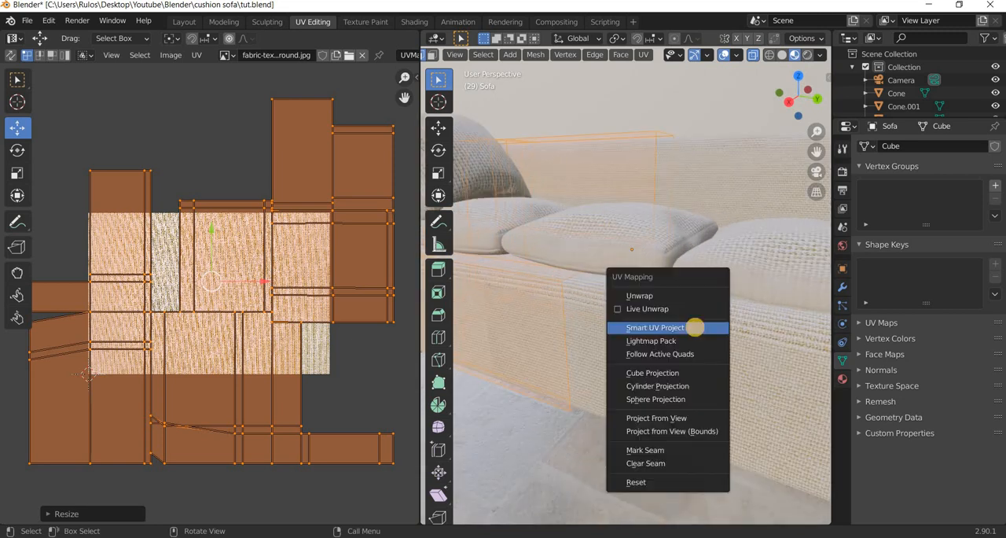
{"action": "left_click", "coordinate": [671, 295]}
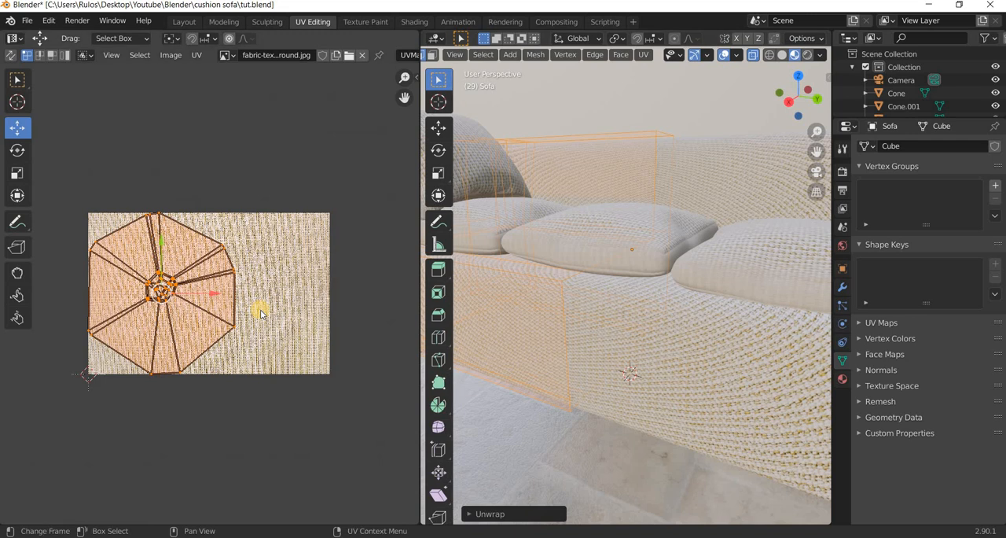
{"action": "scroll", "coordinate": [233, 315], "scroll_direction": "down", "scroll_amount": 2}
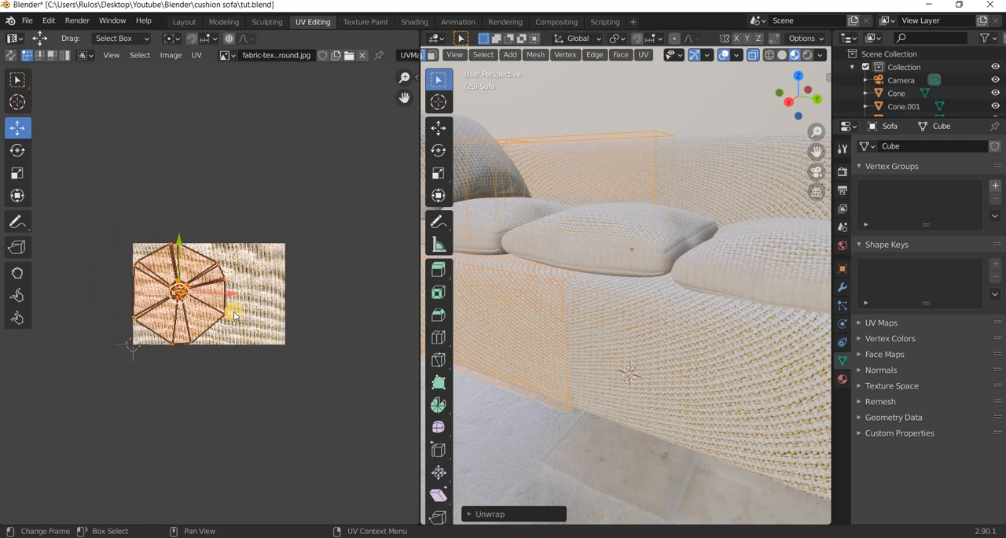
{"action": "scroll", "coordinate": [233, 314], "scroll_direction": "up", "scroll_amount": 2}
{"action": "key", "text": "g"}
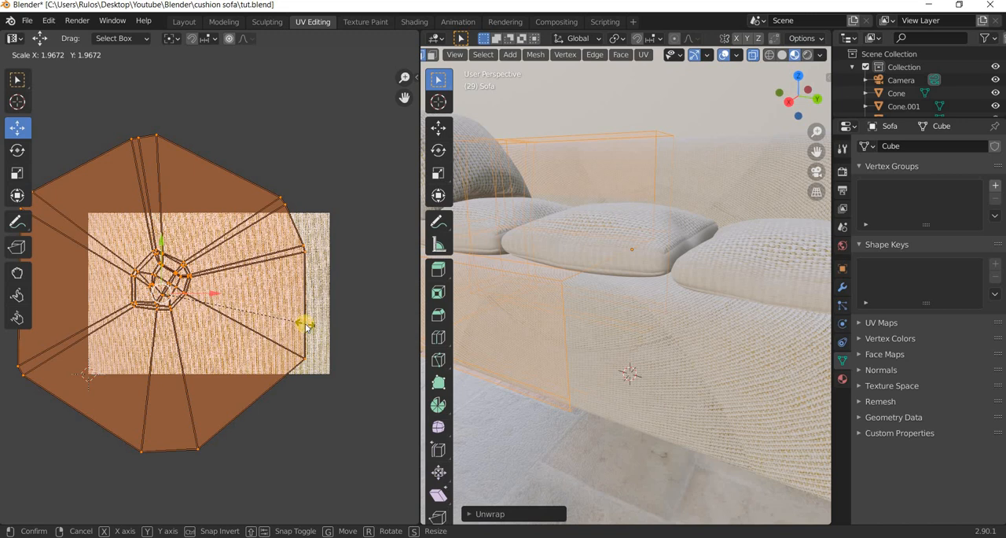
{"action": "right_click", "coordinate": [295, 326]}
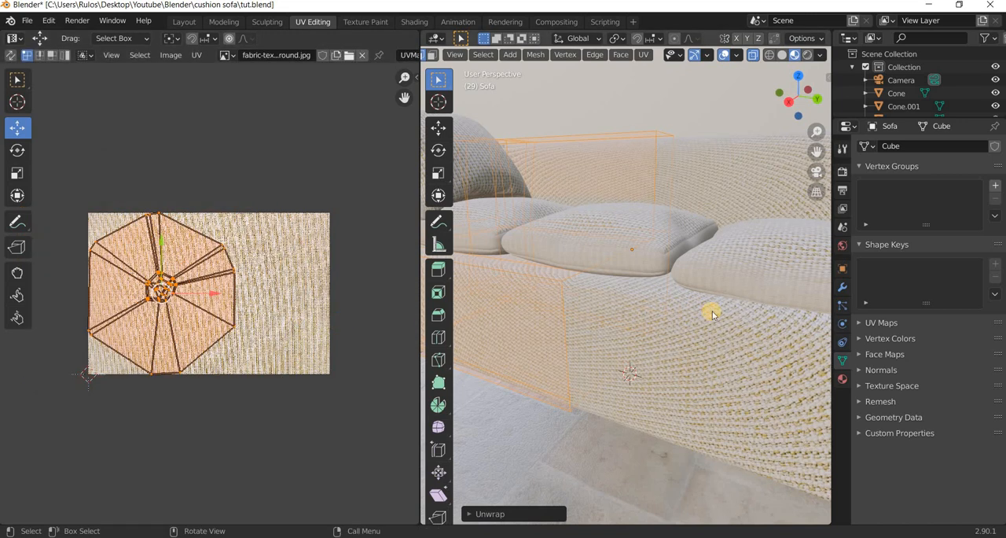
{"action": "key", "text": "u"}
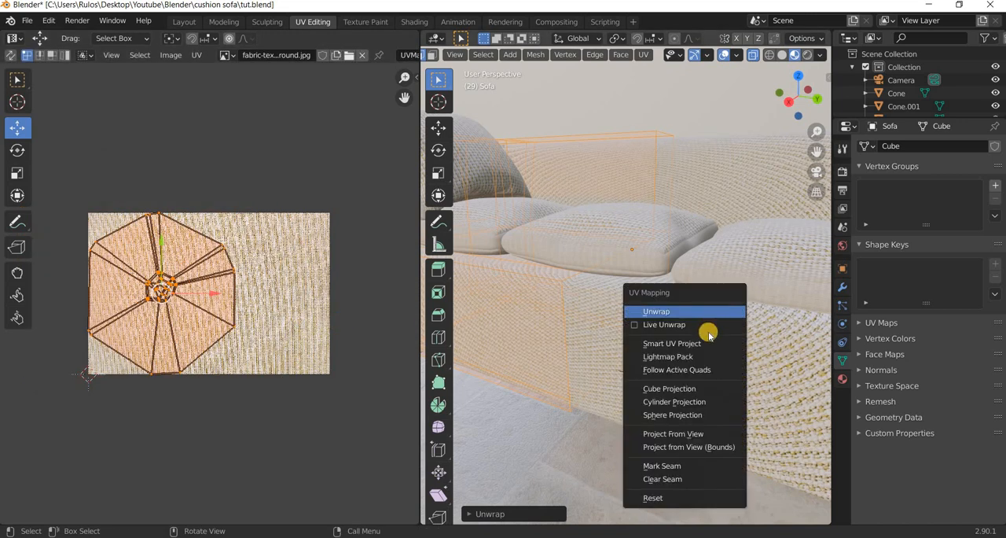
{"action": "left_click", "coordinate": [702, 389]}
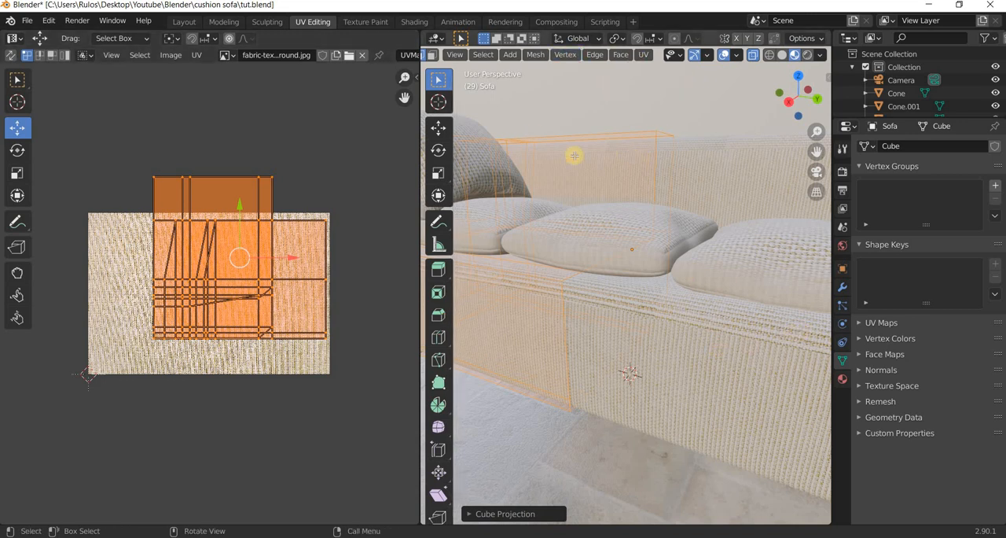
Apply the sofa's Mirror and Subdivision modifiers in Object Mode.
{"action": "key", "text": "Tab"}
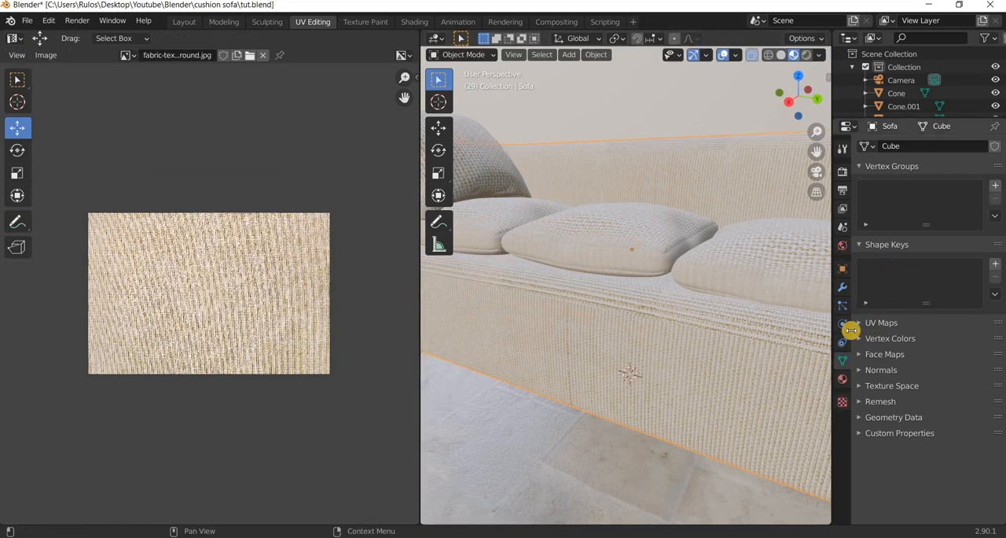
{"action": "left_click", "coordinate": [842, 289]}
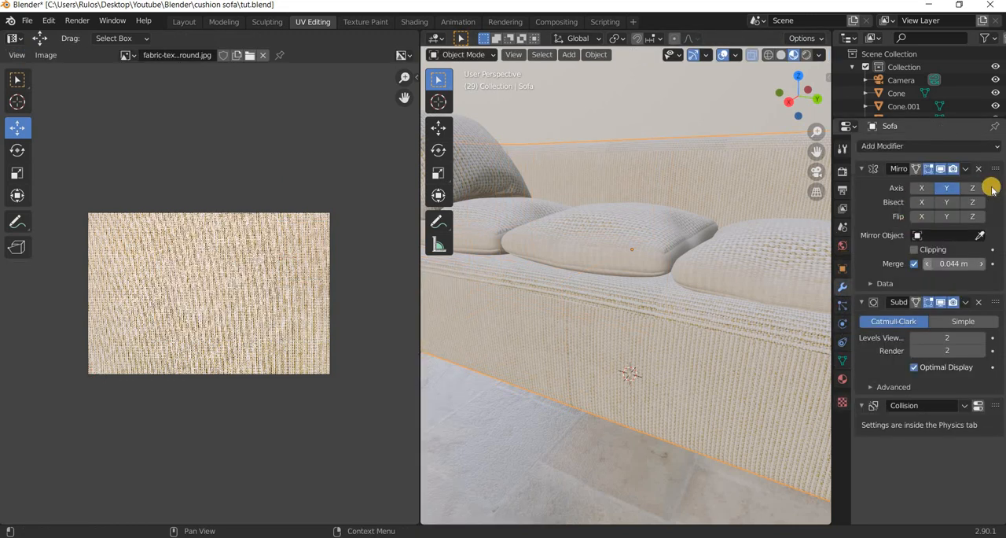
{"action": "left_click", "coordinate": [966, 168]}
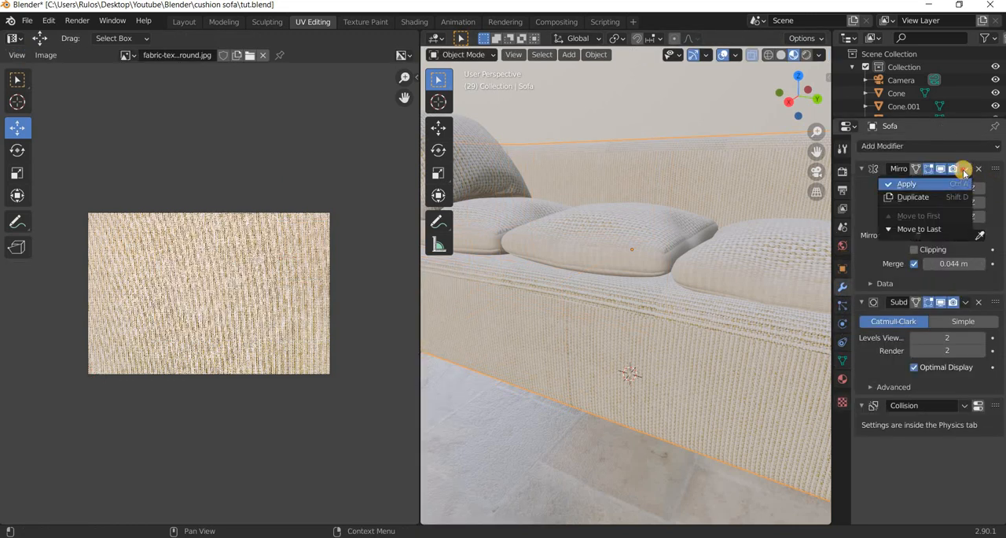
{"action": "left_click", "coordinate": [904, 183]}
{"action": "left_click", "coordinate": [966, 168]}
{"action": "left_click", "coordinate": [920, 185]}
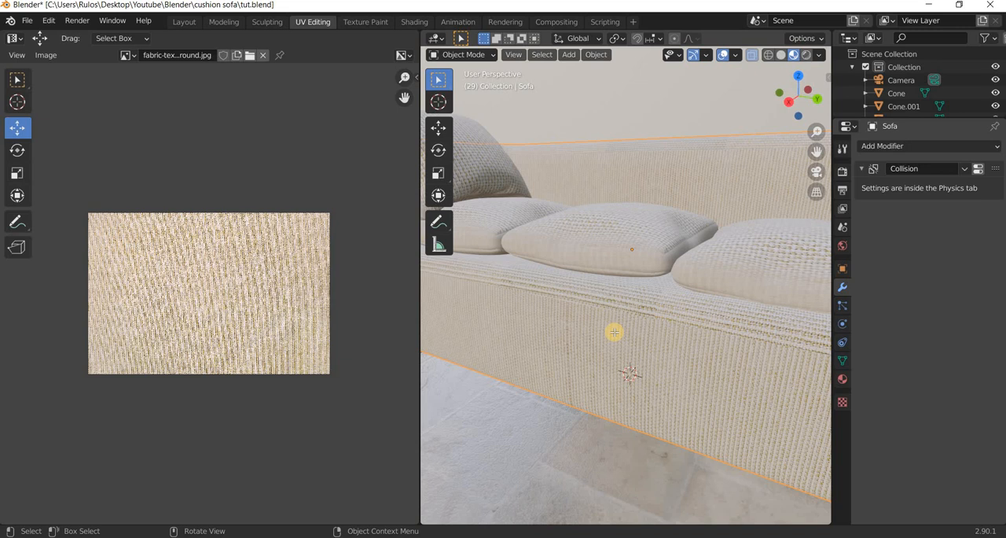
Select all UVs of the full sofa mesh in Edit Mode and unwrap it with Smart UV Project.
{"action": "key", "text": "Tab"}
{"action": "scroll", "coordinate": [615, 332], "scroll_direction": "down", "scroll_amount": 5}
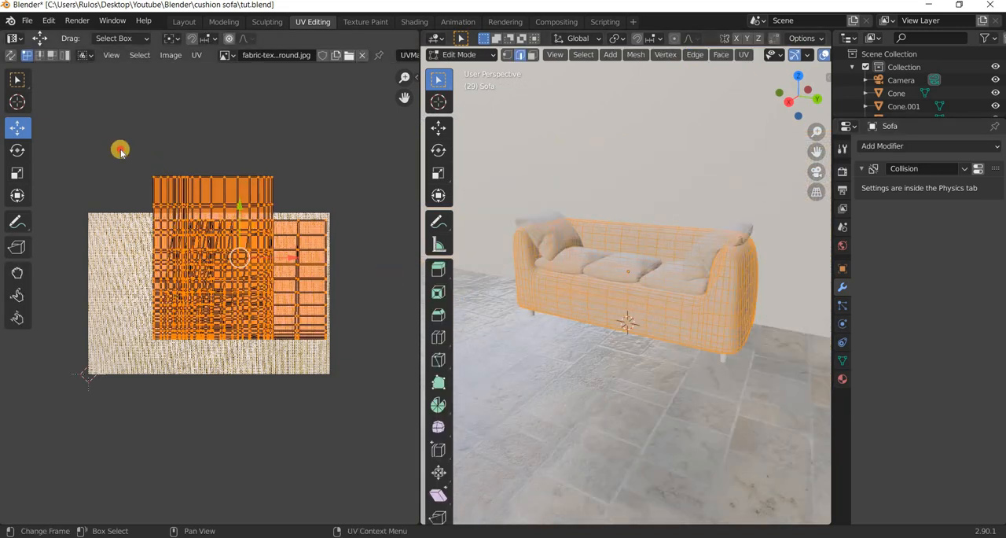
{"action": "left_click_drag", "start_coordinate": [120, 150], "coordinate": [409, 401]}
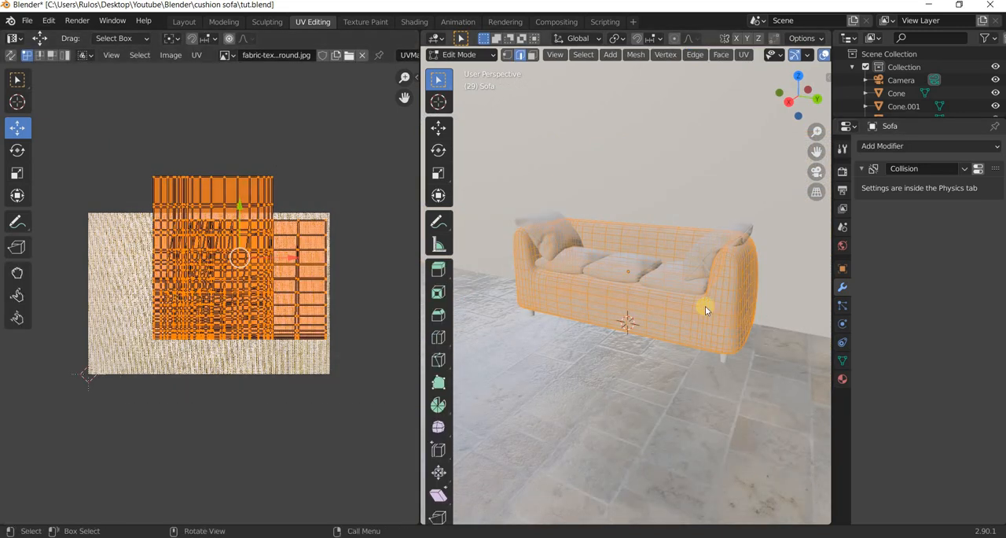
{"action": "key", "text": "u"}
{"action": "left_click", "coordinate": [681, 266]}
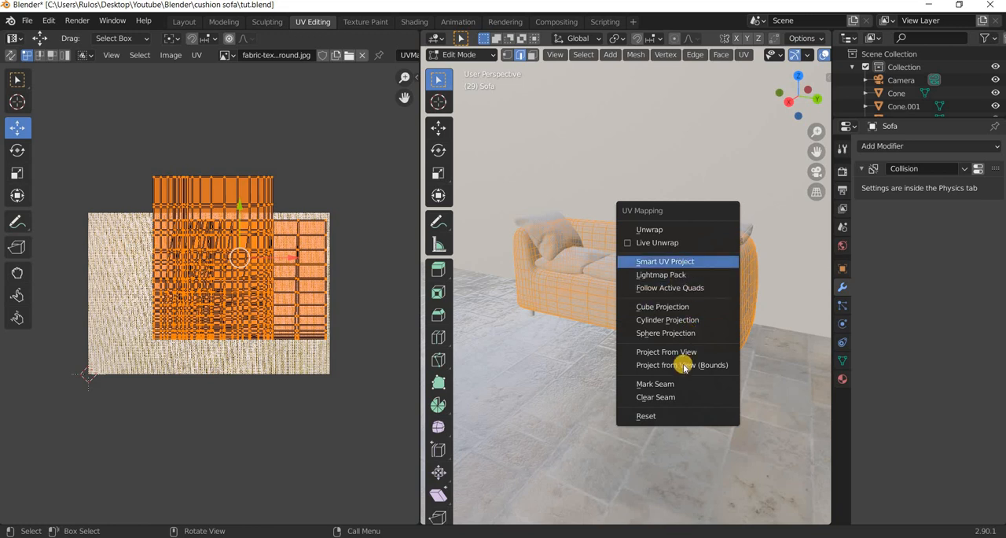
{"action": "left_click", "coordinate": [655, 364]}
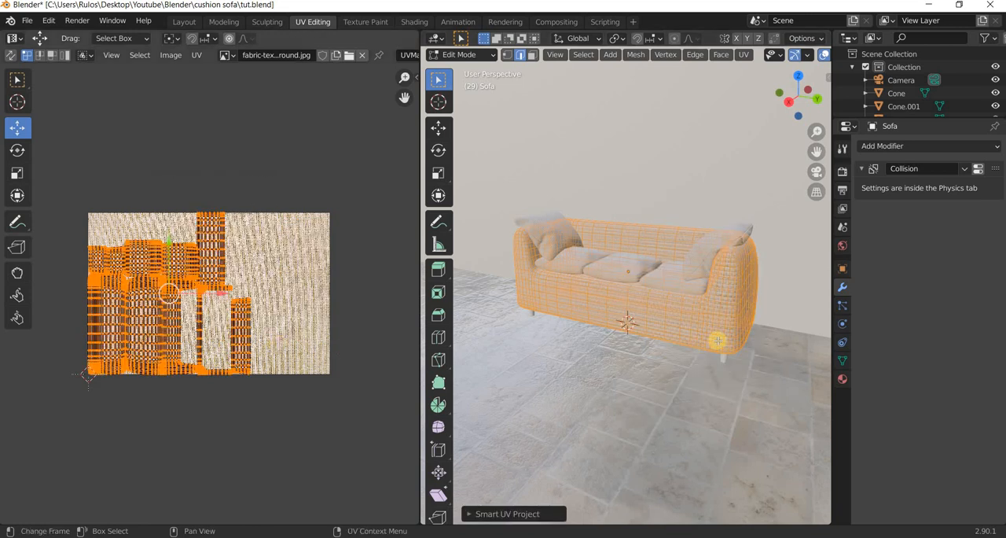
Scale the sofa's UV islands up by about 3.15 and again by about 1.44, checking the weave on the arm and seat.
{"action": "scroll", "coordinate": [717, 341], "scroll_direction": "up", "scroll_amount": 4}
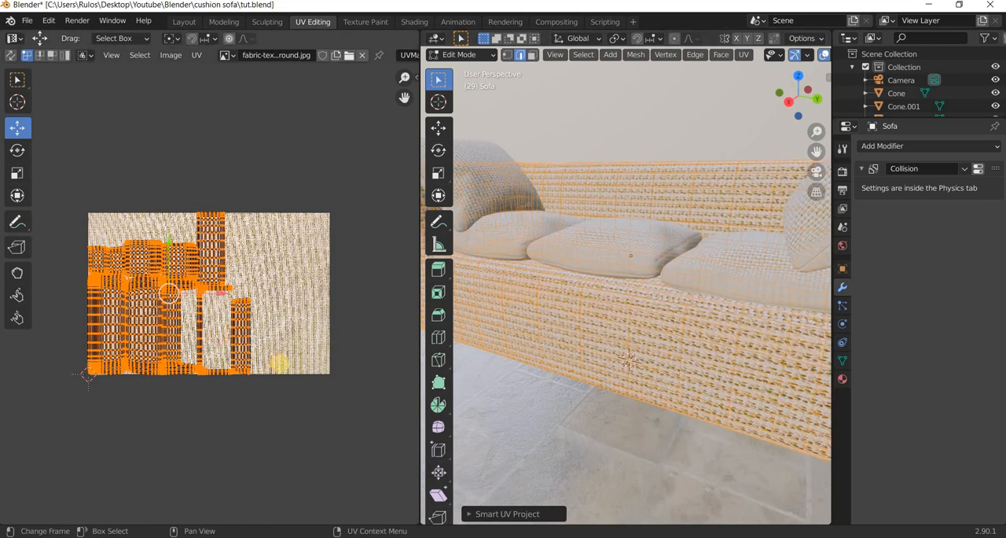
{"action": "key", "text": "s"}
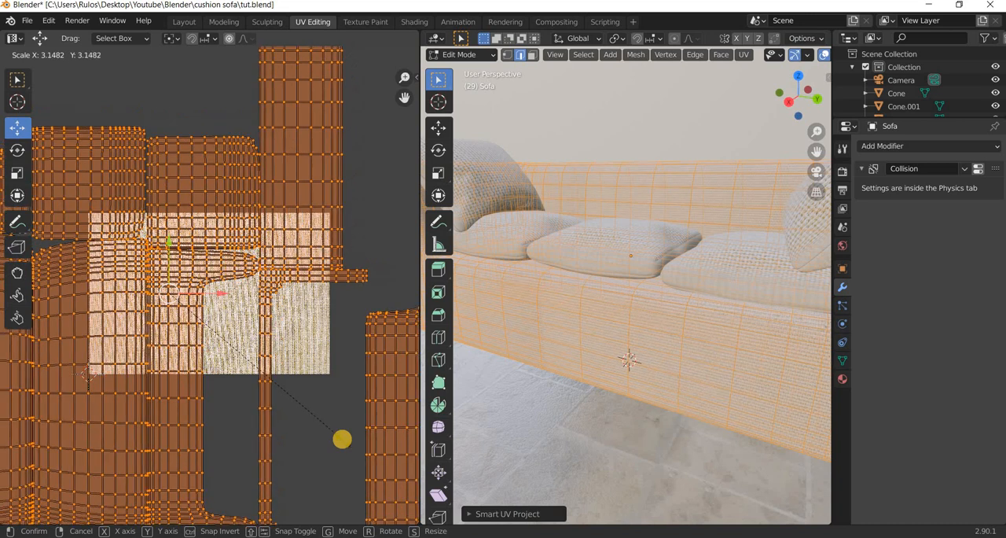
{"action": "left_click", "coordinate": [751, 438]}
{"action": "middle_click_drag", "start_coordinate": [703, 442], "coordinate": [409, 410]}
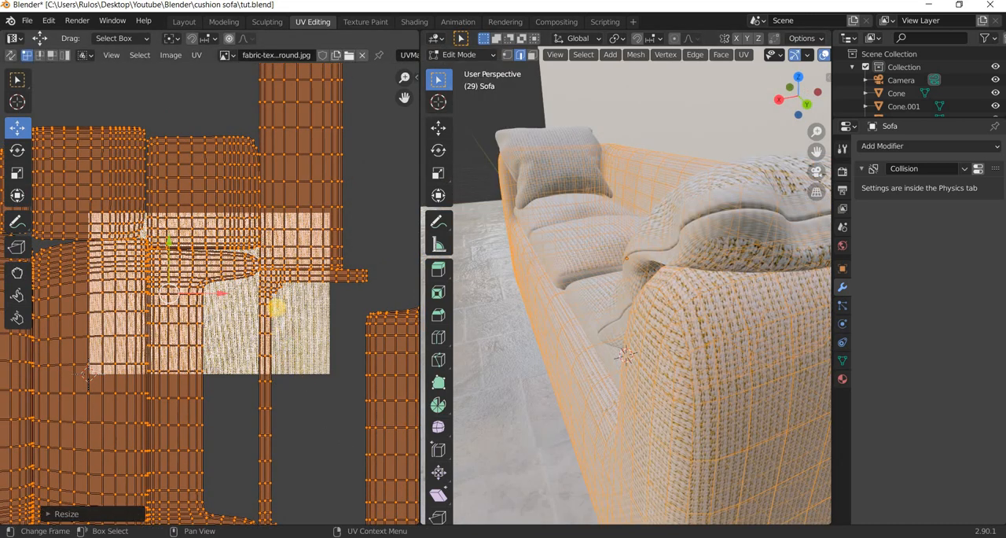
{"action": "key", "text": "s"}
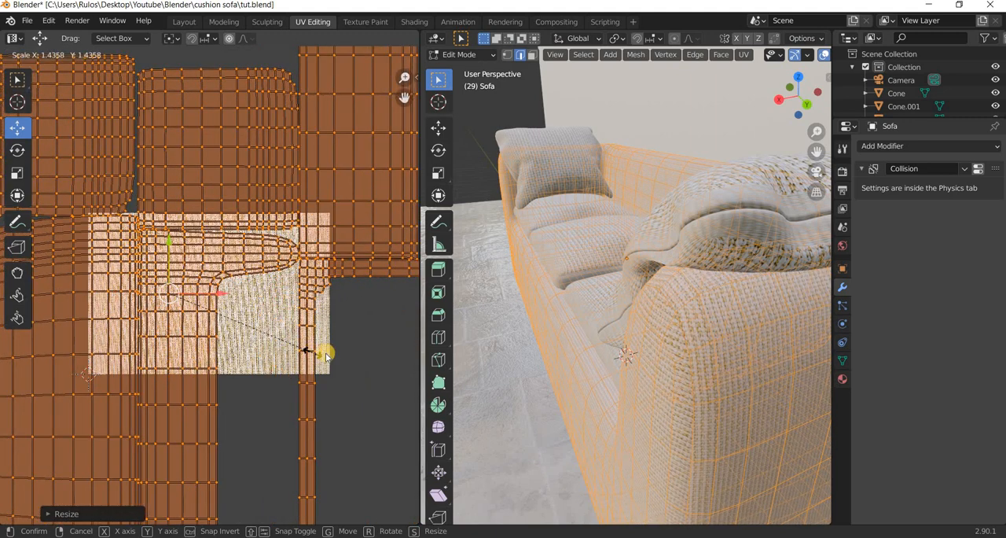
{"action": "left_click", "coordinate": [325, 355]}
{"action": "middle_click_drag", "start_coordinate": [618, 371], "coordinate": [736, 316]}
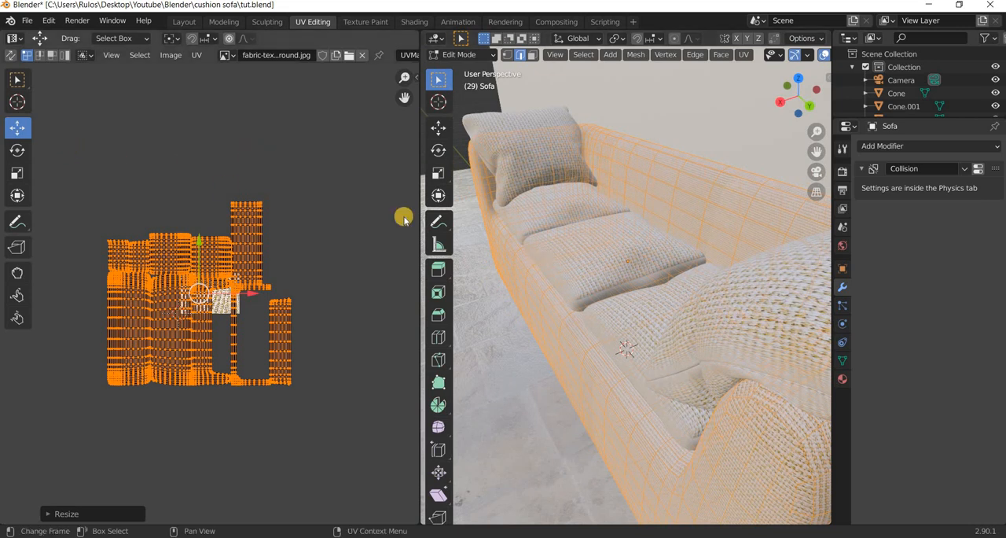
Return to Object Mode, look over the whole sofa, and make the throw pillows the active object.
{"action": "key", "text": "Tab"}
{"action": "middle_click_drag", "start_coordinate": [736, 331], "coordinate": [675, 325]}
{"action": "left_click", "coordinate": [673, 325]}
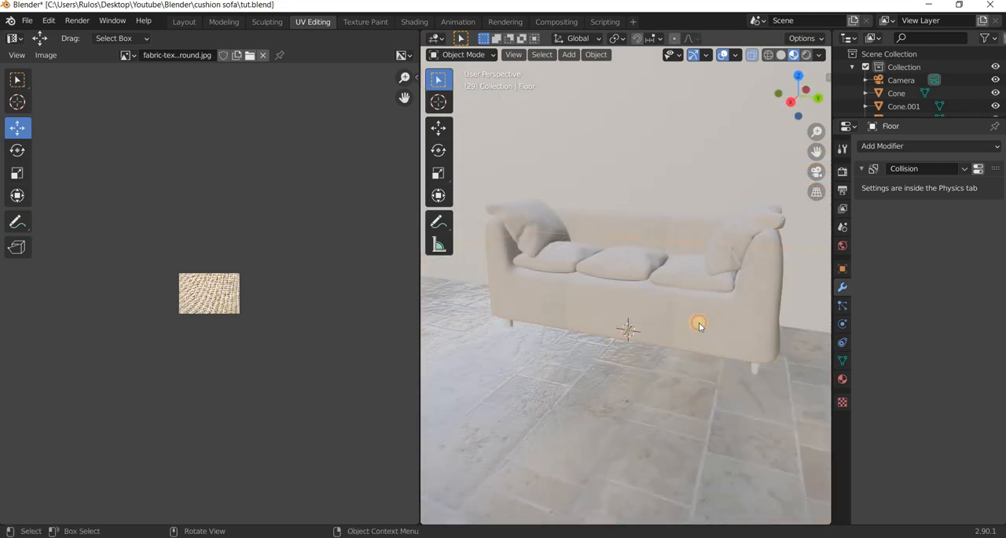
{"action": "left_click", "coordinate": [735, 332]}
{"action": "middle_click_drag", "start_coordinate": [702, 350], "coordinate": [719, 348]}
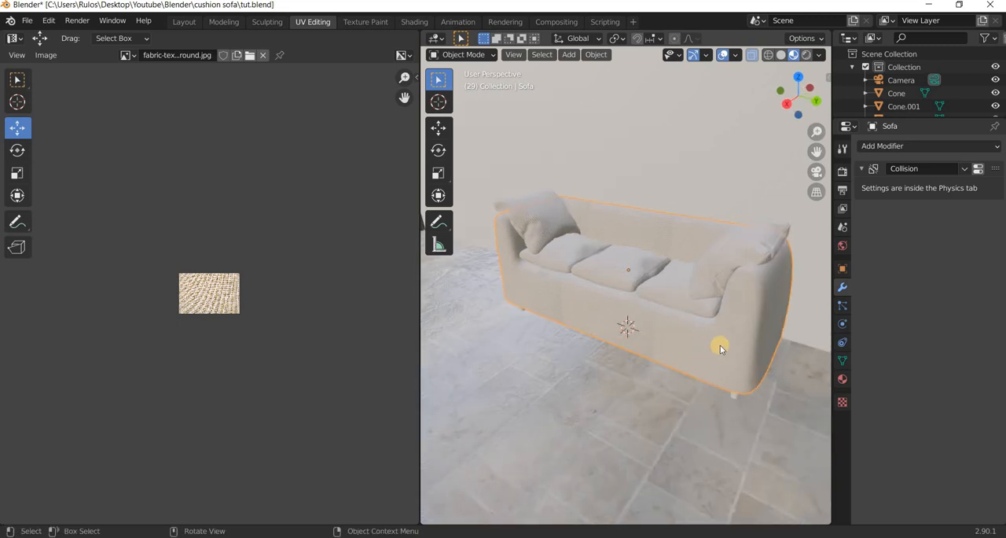
{"action": "scroll", "coordinate": [719, 348], "scroll_direction": "up", "scroll_amount": 3}
{"action": "key", "text": "ctrl+z"}
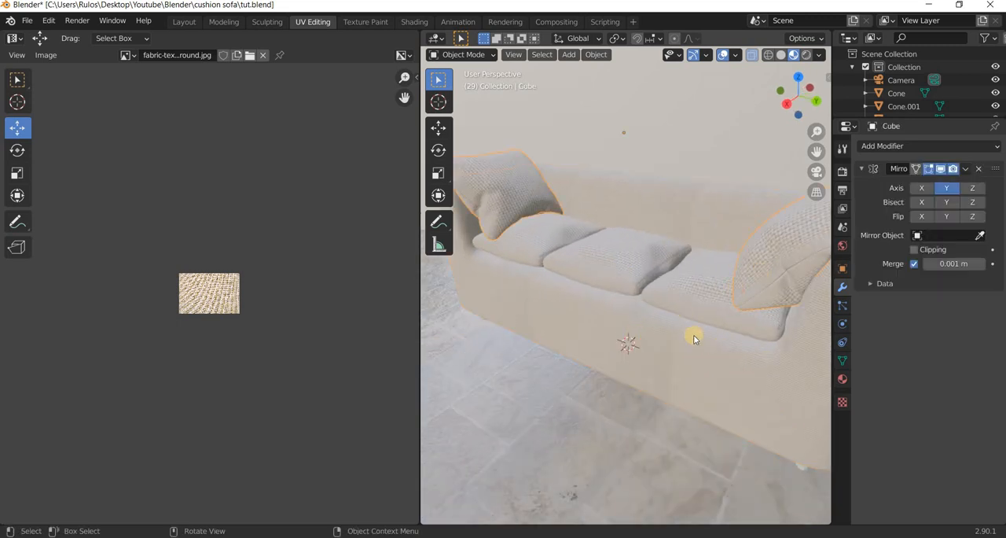
Select the whole throw pillow mesh in Edit Mode and unwrap it with Smart UV Project at a 66 angle limit.
{"action": "key", "text": "Tab"}
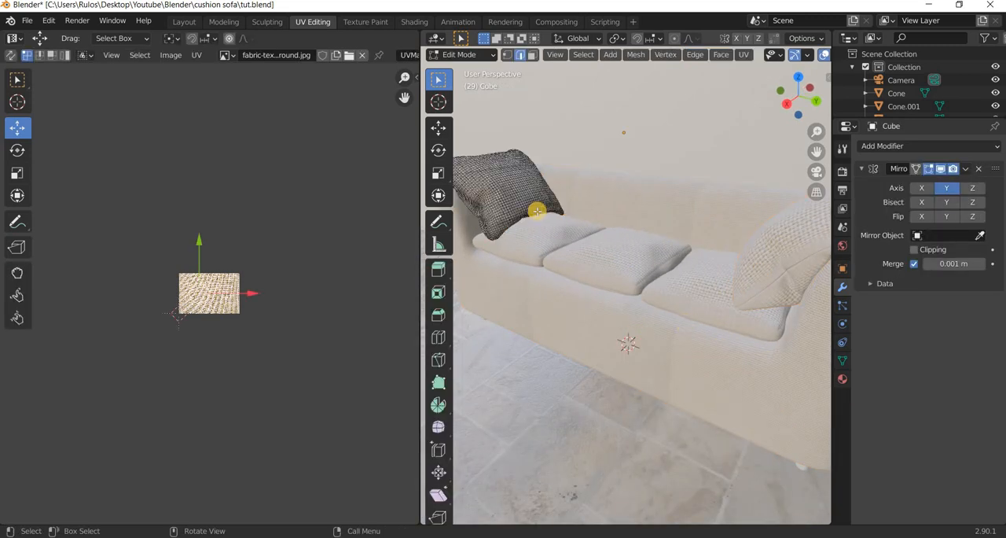
{"action": "scroll", "coordinate": [490, 171], "scroll_direction": "down", "scroll_amount": 4}
{"action": "left_click_drag", "start_coordinate": [490, 172], "coordinate": [440, 252]}
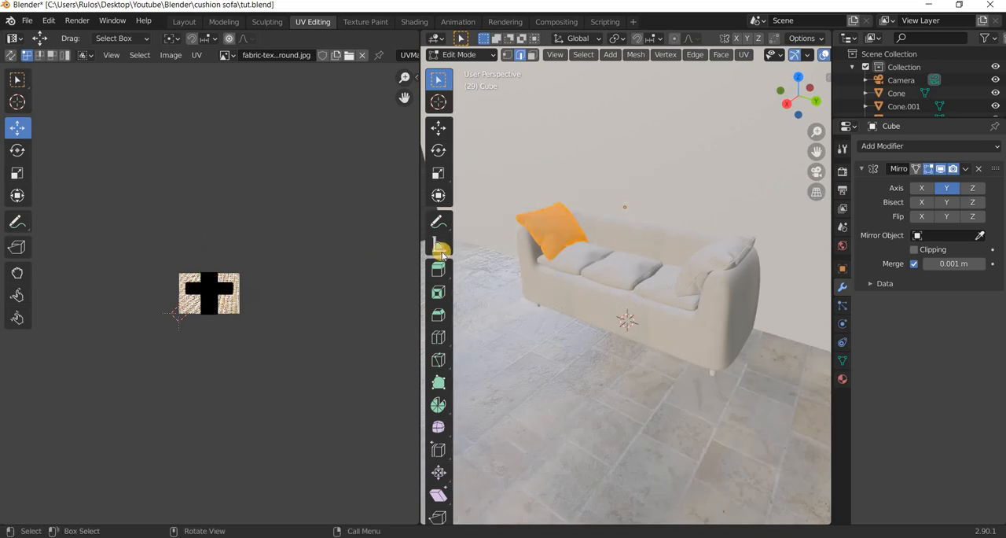
{"action": "key", "text": "u"}
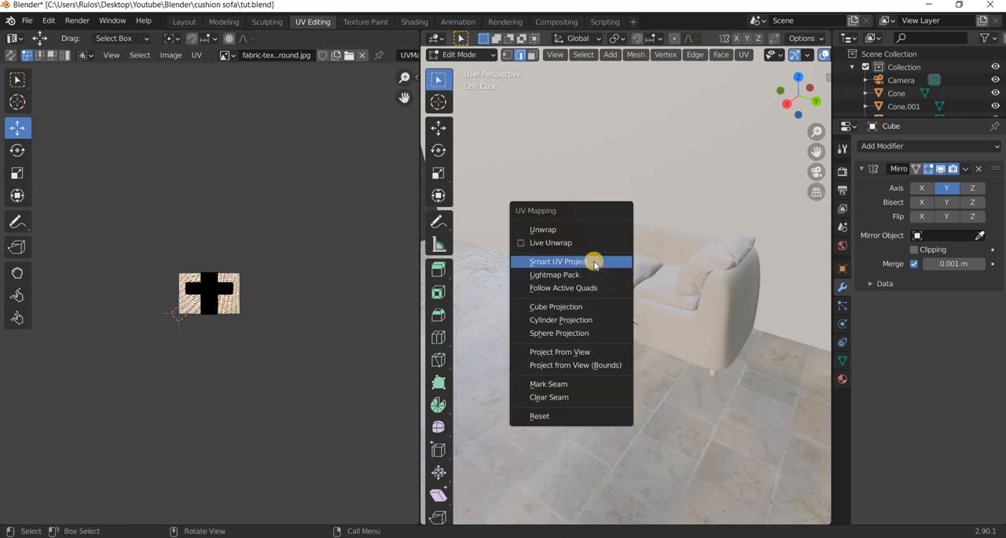
{"action": "left_click", "coordinate": [589, 260]}
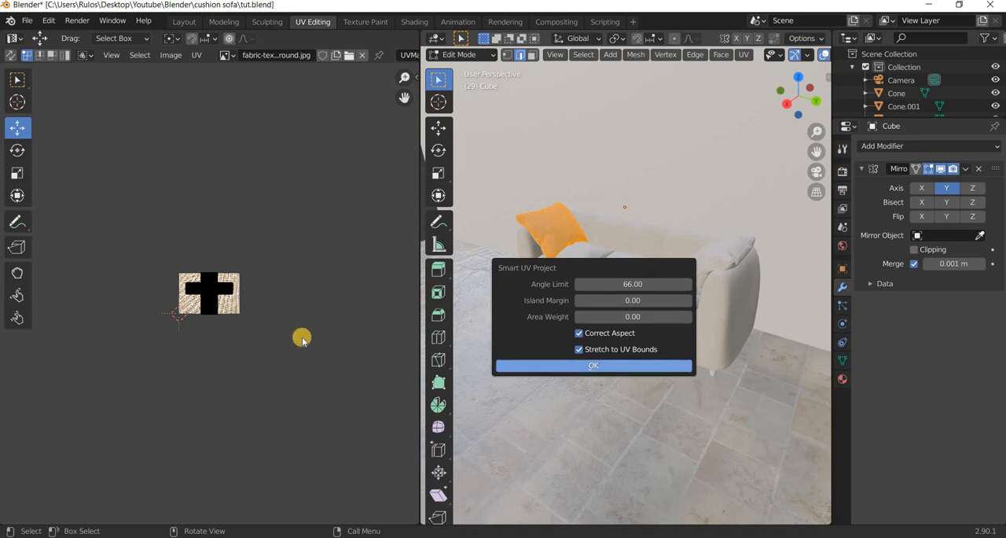
{"action": "left_click", "coordinate": [544, 364]}
{"action": "scroll", "coordinate": [180, 314], "scroll_direction": "up", "scroll_amount": 7}
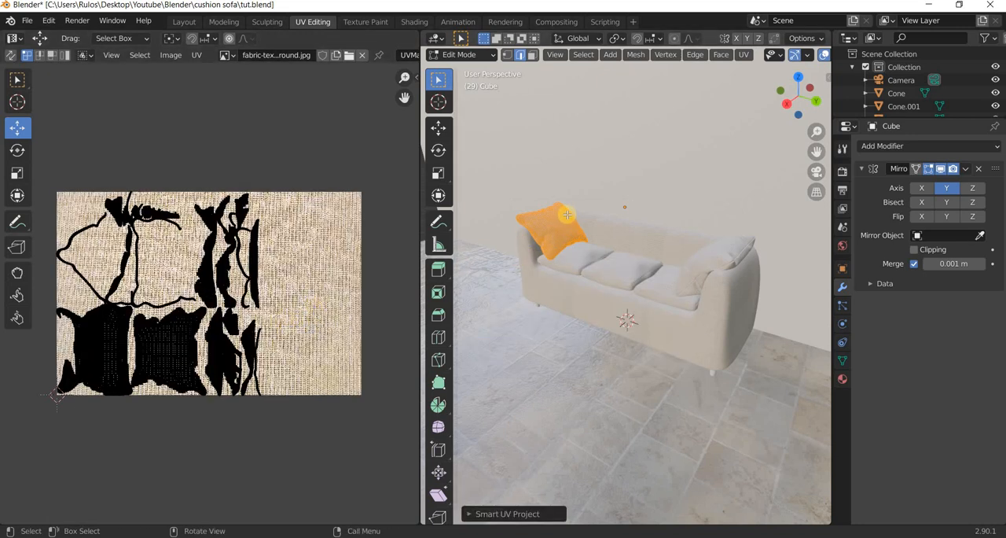
{"action": "scroll", "coordinate": [572, 200], "scroll_direction": "up", "scroll_amount": 5}
{"action": "key", "text": "KP_Decimal"}
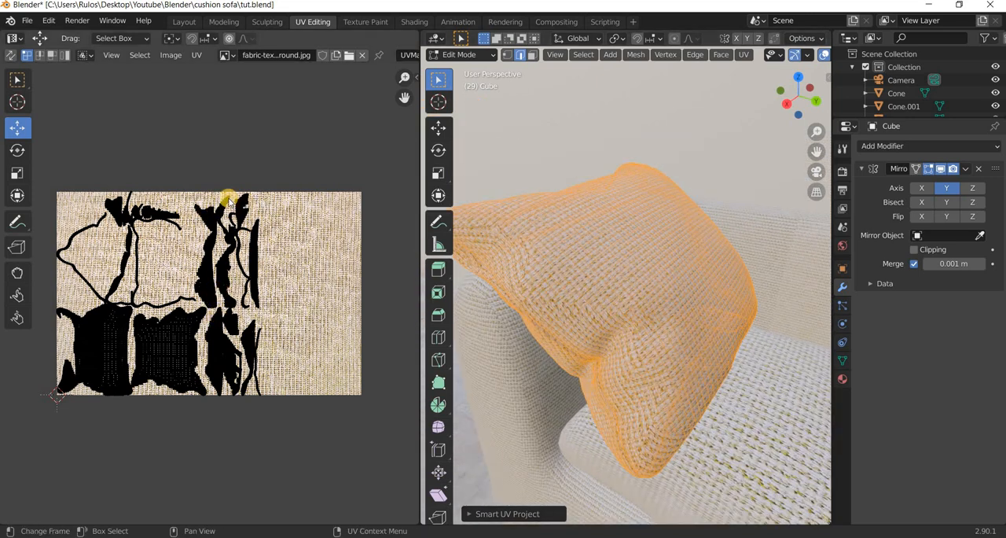
Select all of the throw pillow's UV islands, scale them up by about 2.27, and return to Object Mode.
{"action": "scroll", "coordinate": [117, 212], "scroll_direction": "down", "scroll_amount": 4}
{"action": "left_click_drag", "start_coordinate": [115, 210], "coordinate": [256, 334]}
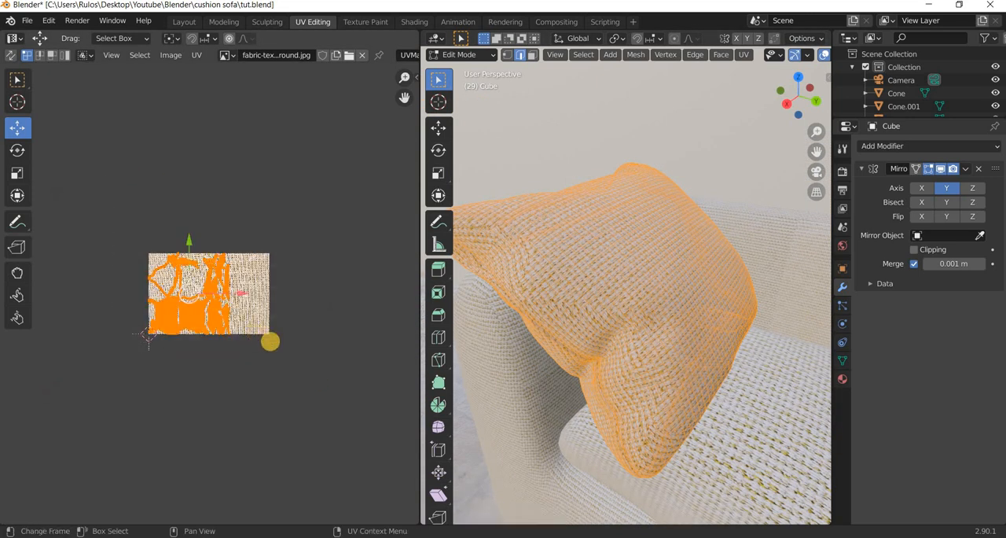
{"action": "key", "text": "s"}
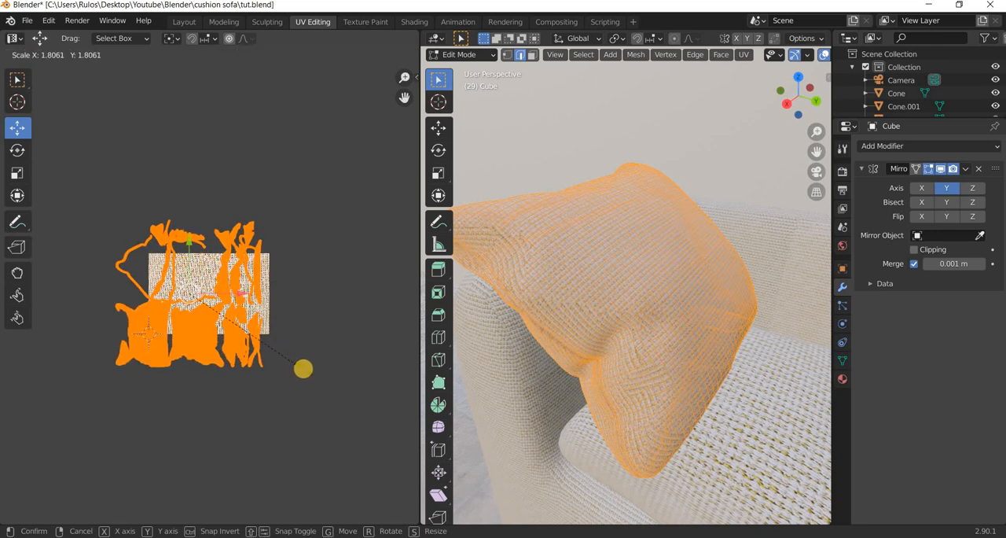
{"action": "left_click", "coordinate": [344, 385]}
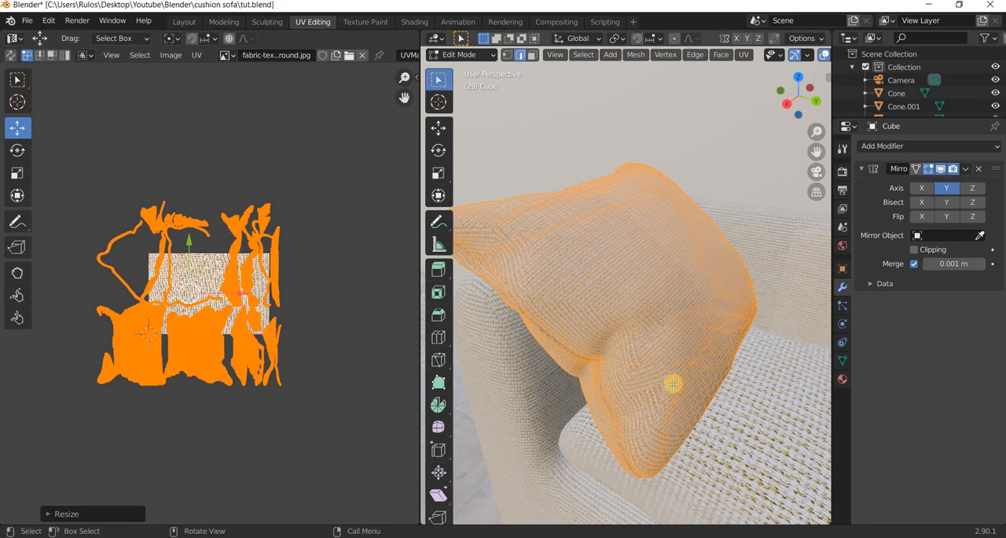
{"action": "key", "text": "alt+a"}
{"action": "key", "text": "Tab"}
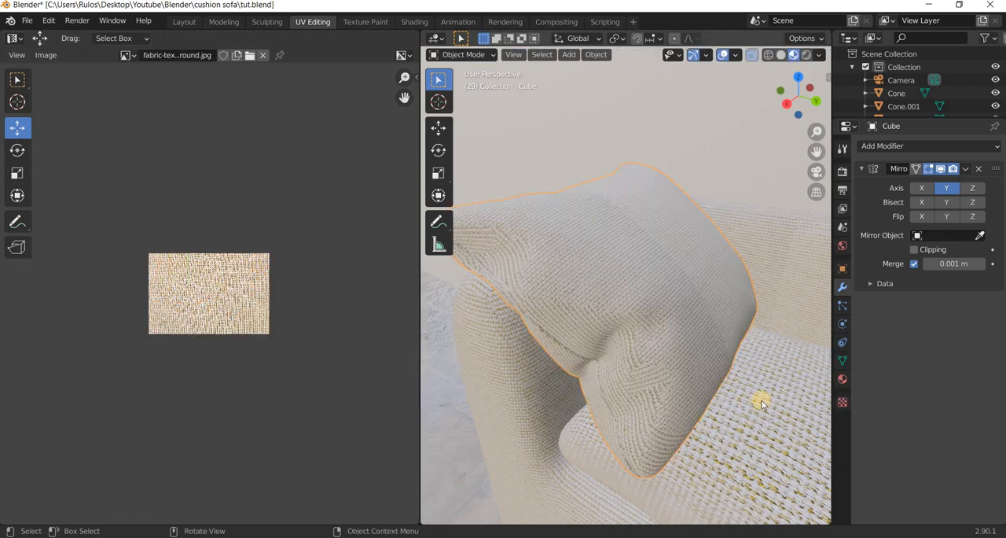
Select the whole mesh of the seat cushion under the throw pillow and unwrap it with Smart UV Project at a 66 angle limit.
{"action": "scroll", "coordinate": [761, 403], "scroll_direction": "down", "scroll_amount": 4}
{"action": "left_click", "coordinate": [761, 402]}
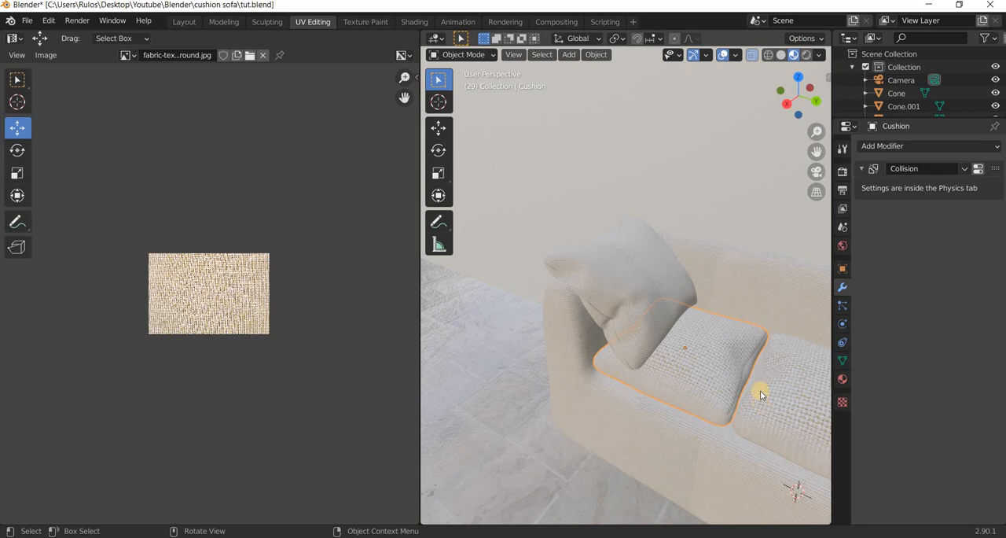
{"action": "key", "text": "Tab"}
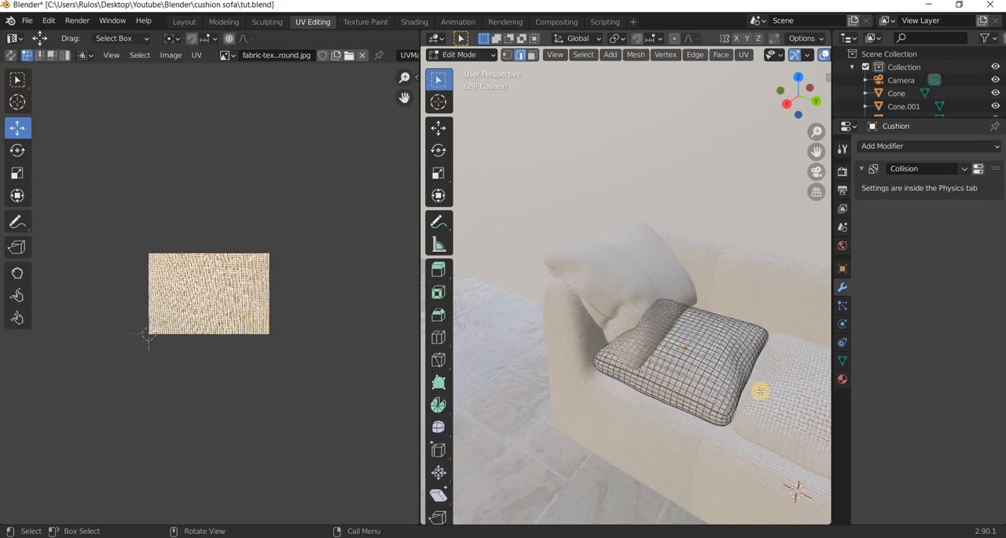
{"action": "key", "text": "u"}
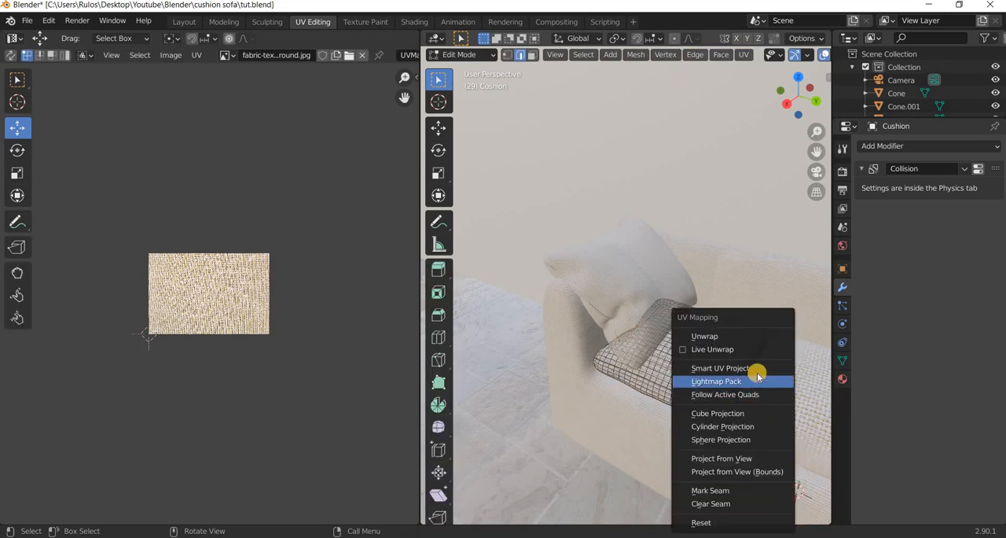
{"action": "left_click", "coordinate": [755, 369]}
{"action": "left_click", "coordinate": [760, 476]}
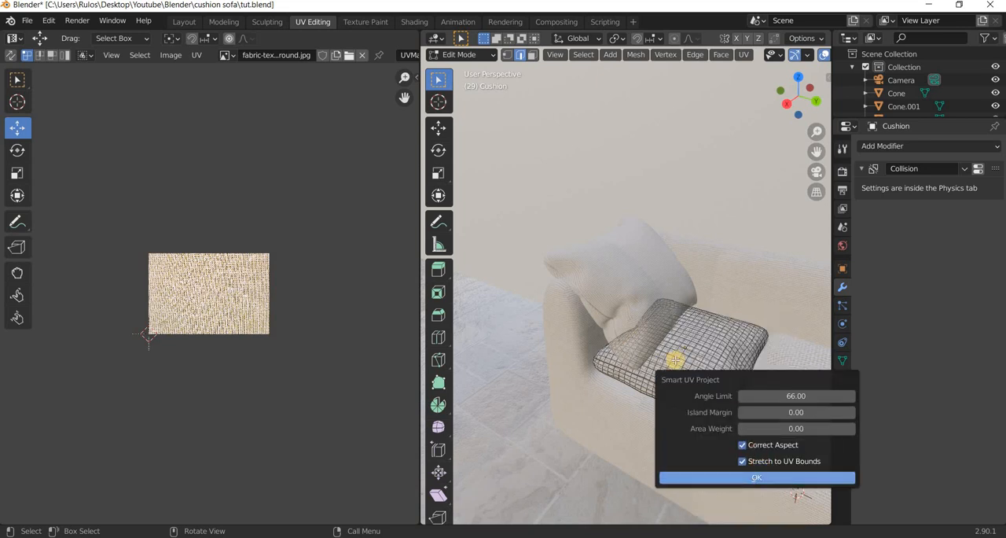
{"action": "key", "text": "a"}
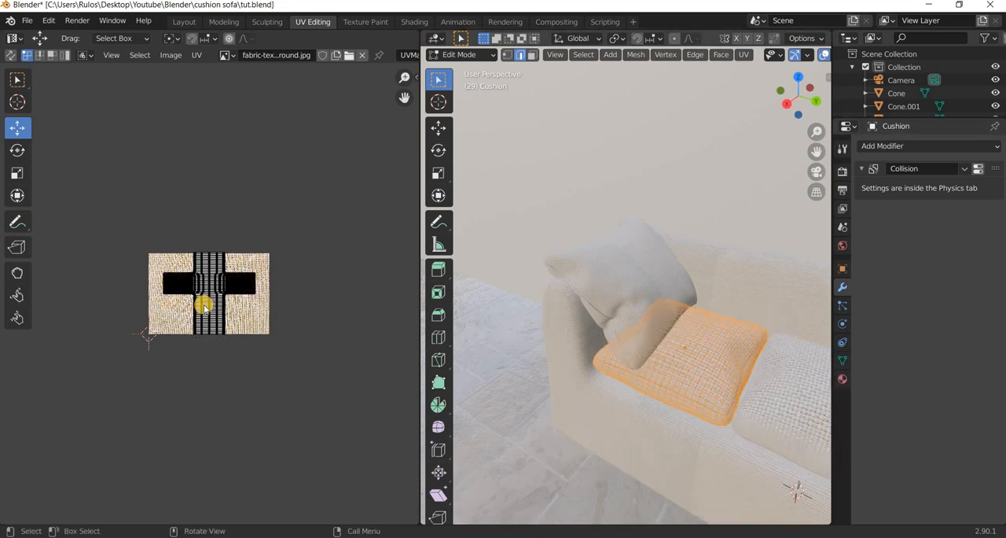
{"action": "key", "text": "u"}
{"action": "left_click", "coordinate": [648, 343]}
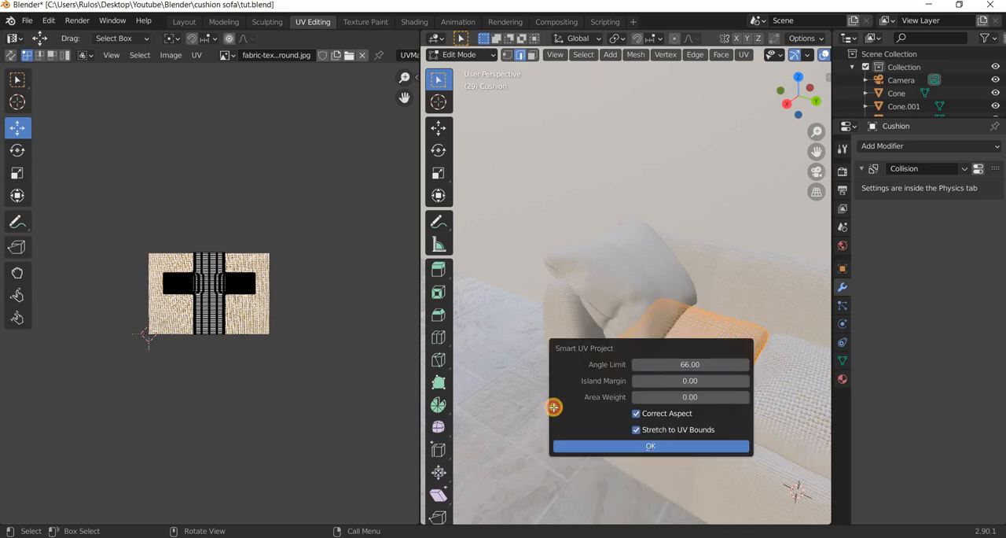
{"action": "key", "text": "Return"}
Scale all of the seat cushion's UV islands up to about twice their size and leave Edit Mode.
{"action": "left_click_drag", "start_coordinate": [114, 220], "coordinate": [330, 413]}
{"action": "key", "text": "s"}
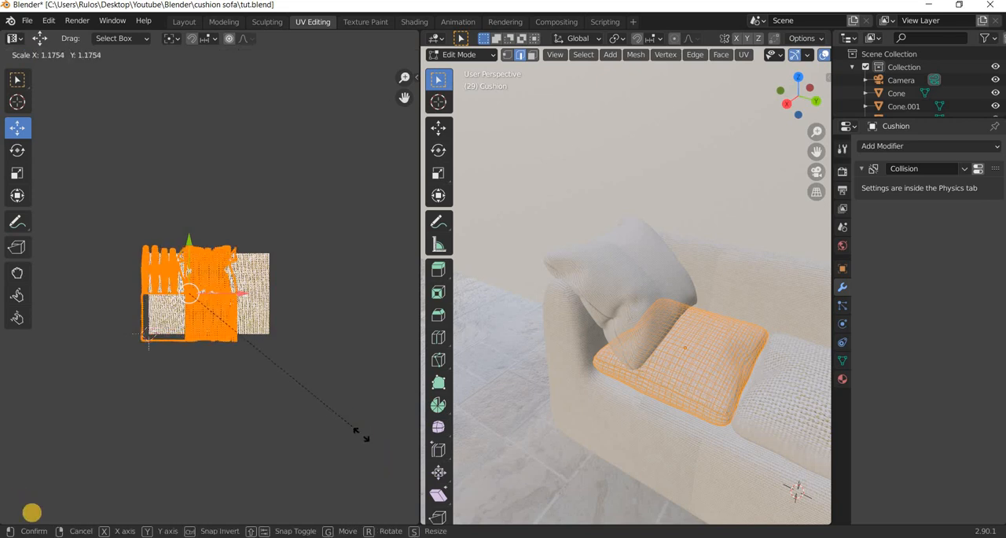
{"action": "left_click", "coordinate": [676, 521]}
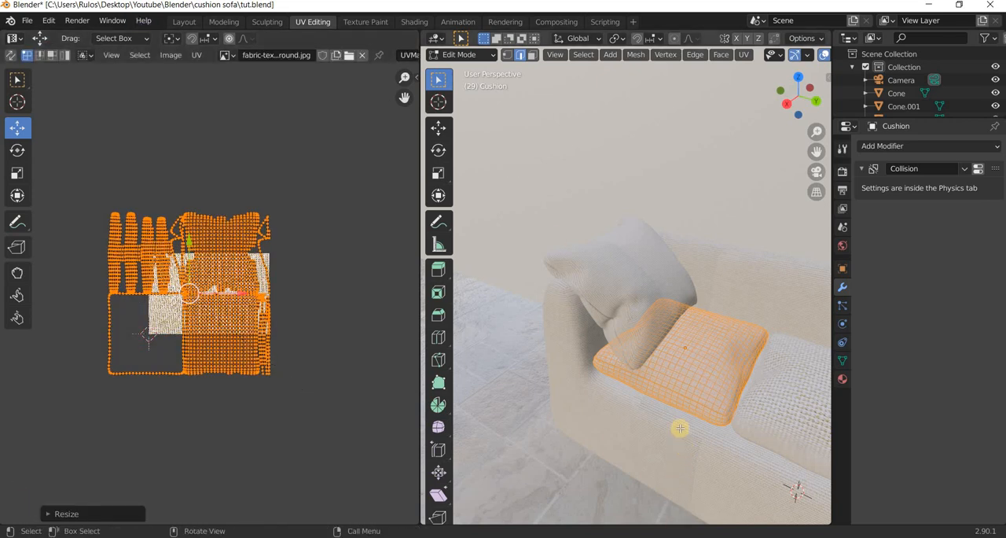
{"action": "scroll", "coordinate": [680, 428], "scroll_direction": "up", "scroll_amount": 4}
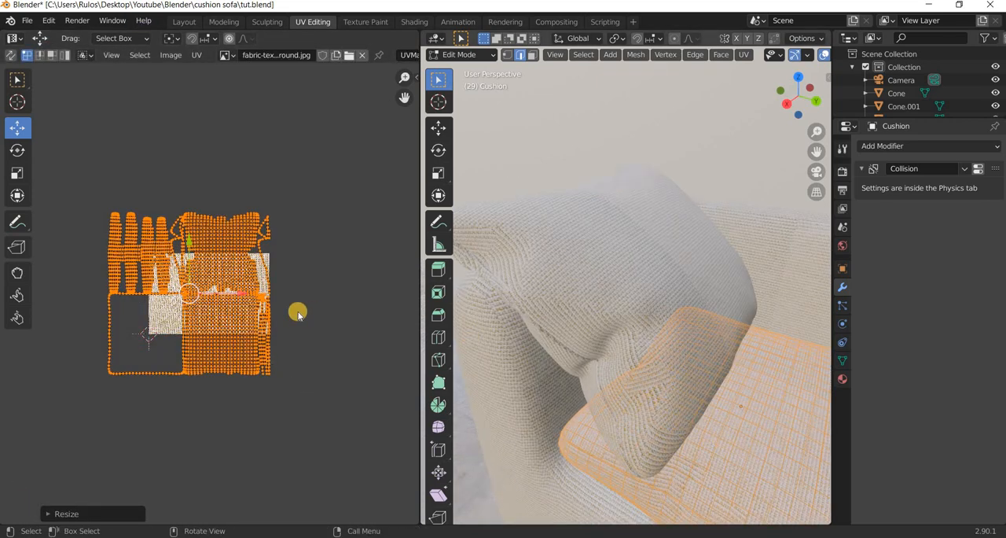
{"action": "left_click", "coordinate": [330, 313]}
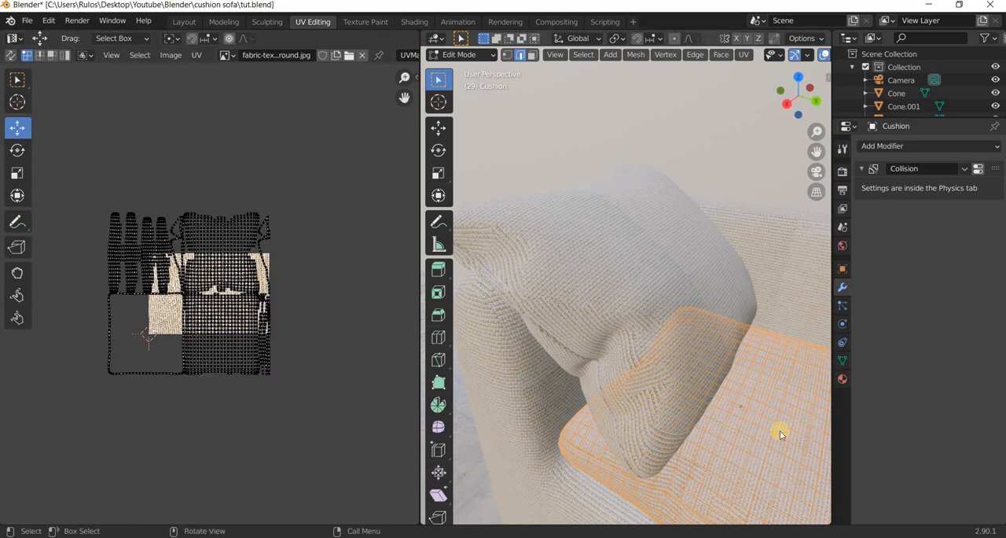
{"action": "key", "text": "Tab"}
Switch to the Layout workspace and delete the middle and right seat cushions that still have the coarse weave.
{"action": "scroll", "coordinate": [757, 409], "scroll_direction": "down", "scroll_amount": 4}
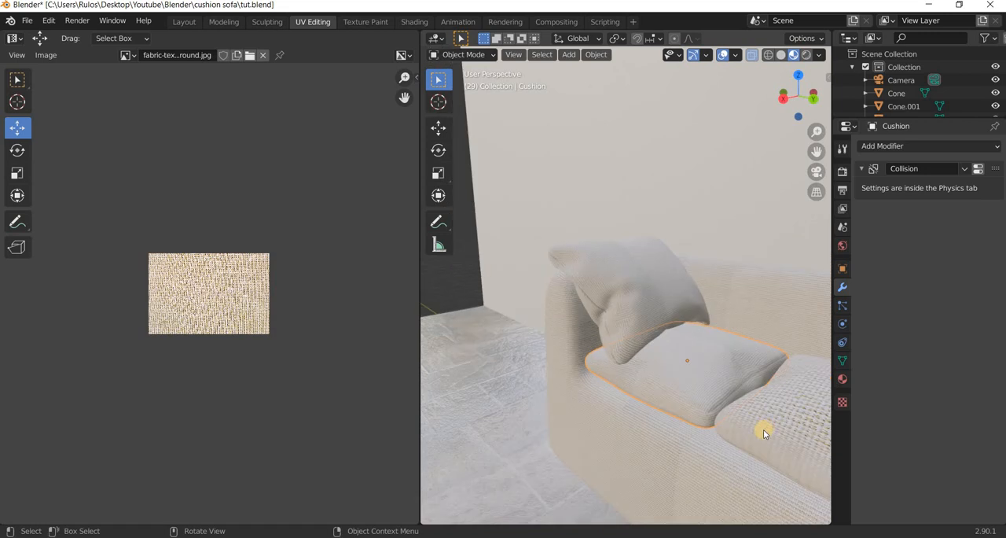
{"action": "scroll", "coordinate": [764, 429], "scroll_direction": "down", "scroll_amount": 3}
{"action": "middle_click_drag", "start_coordinate": [597, 379], "coordinate": [503, 354]}
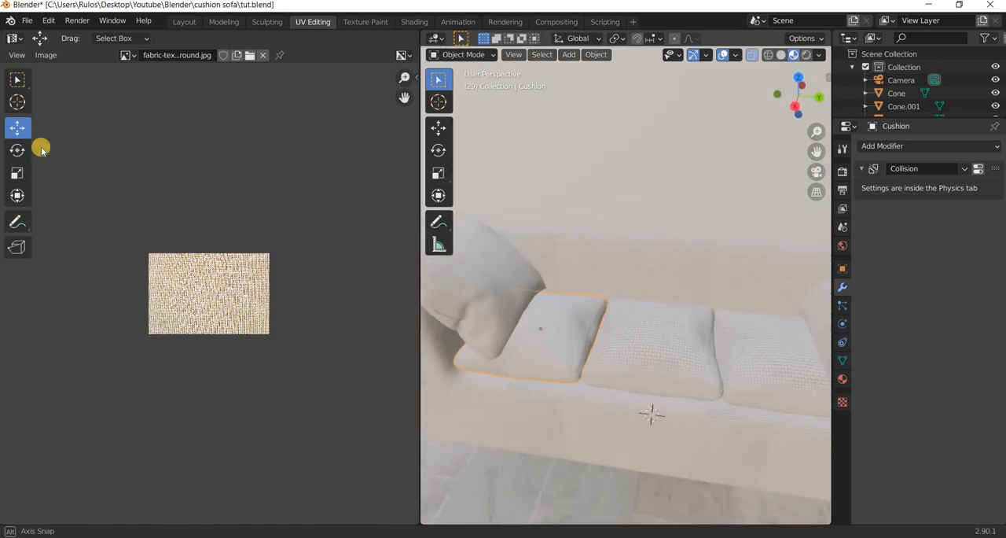
{"action": "left_click", "coordinate": [184, 22]}
{"action": "scroll", "coordinate": [482, 244], "scroll_direction": "up", "scroll_amount": 9}
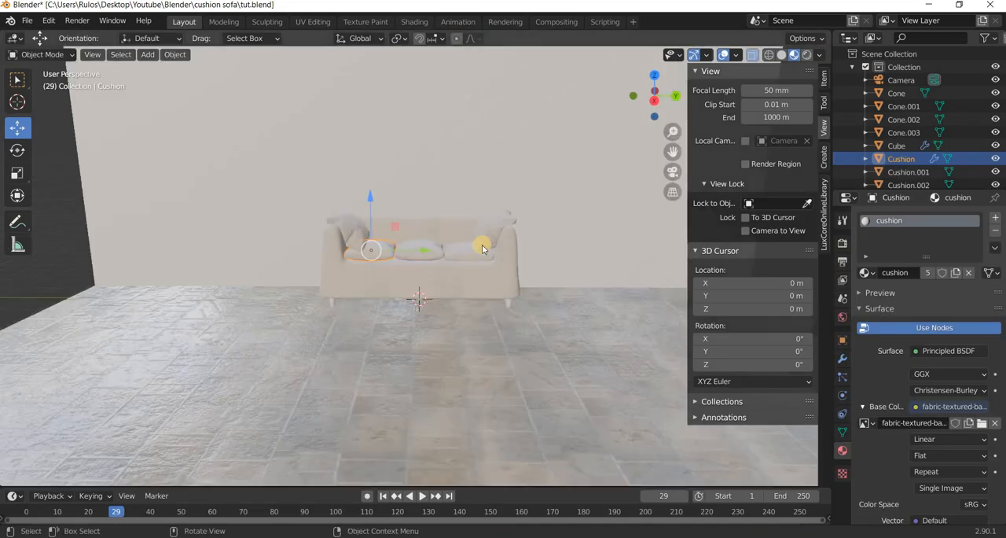
{"action": "middle_click_drag", "start_coordinate": [475, 298], "coordinate": [439, 241]}
{"action": "left_click", "coordinate": [438, 236]}
{"action": "left_click", "coordinate": [589, 263], "text": "shift"}
{"action": "key", "text": "Delete"}
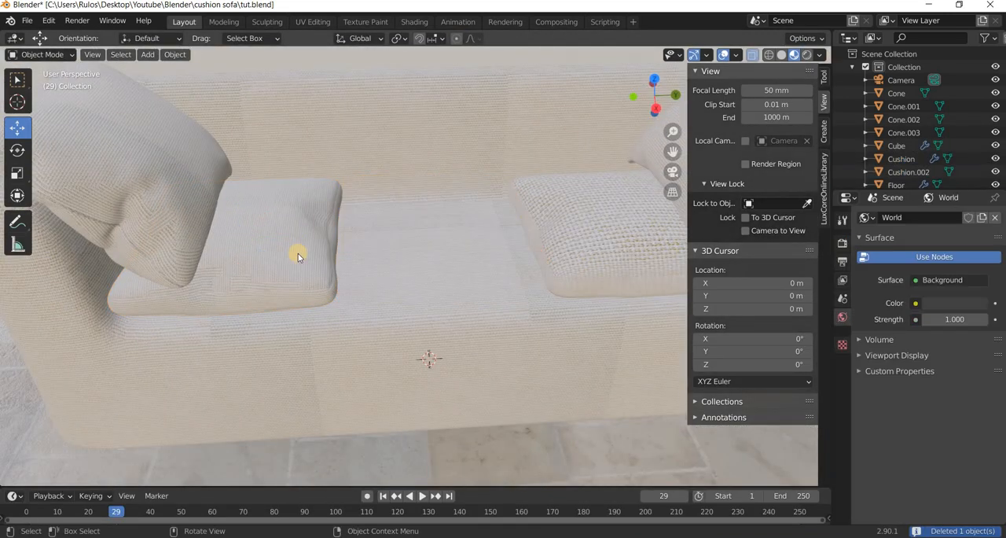
Duplicate the remaining seat cushion and move the copy 1.301 m along Y, right beside the original.
{"action": "left_click", "coordinate": [310, 265]}
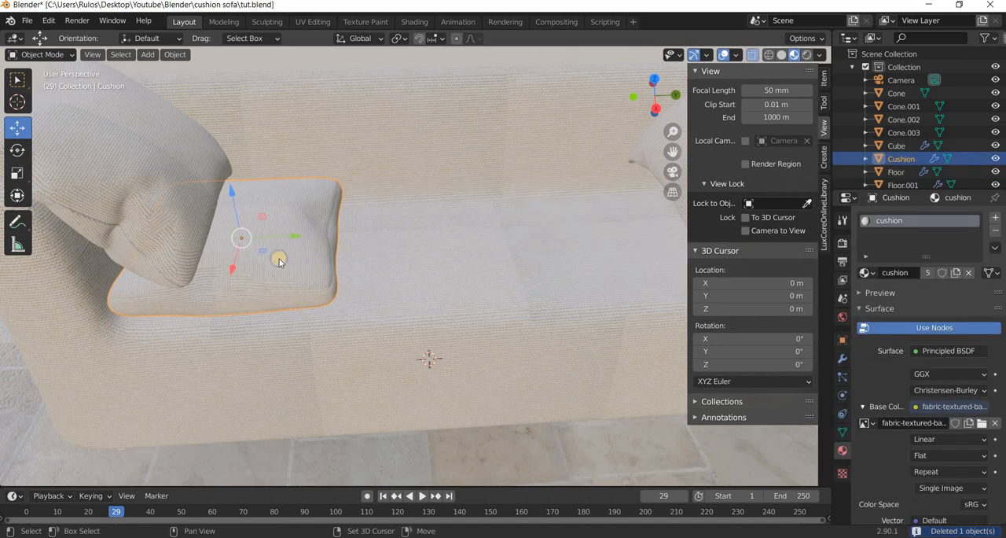
{"action": "key", "text": "shift+d"}
{"action": "right_click", "coordinate": [299, 244]}
{"action": "key", "text": "g"}
{"action": "key", "text": "y"}
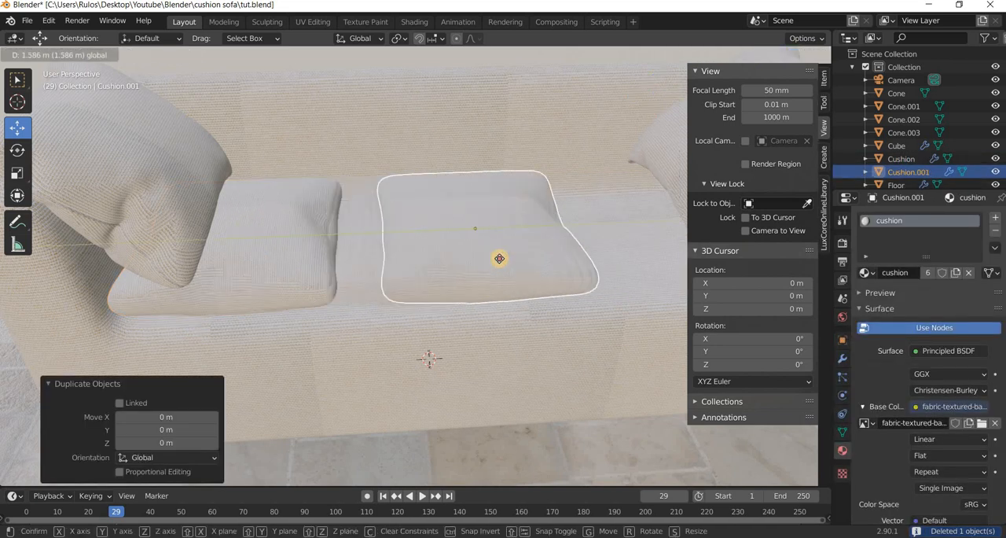
{"action": "left_click", "coordinate": [486, 235]}
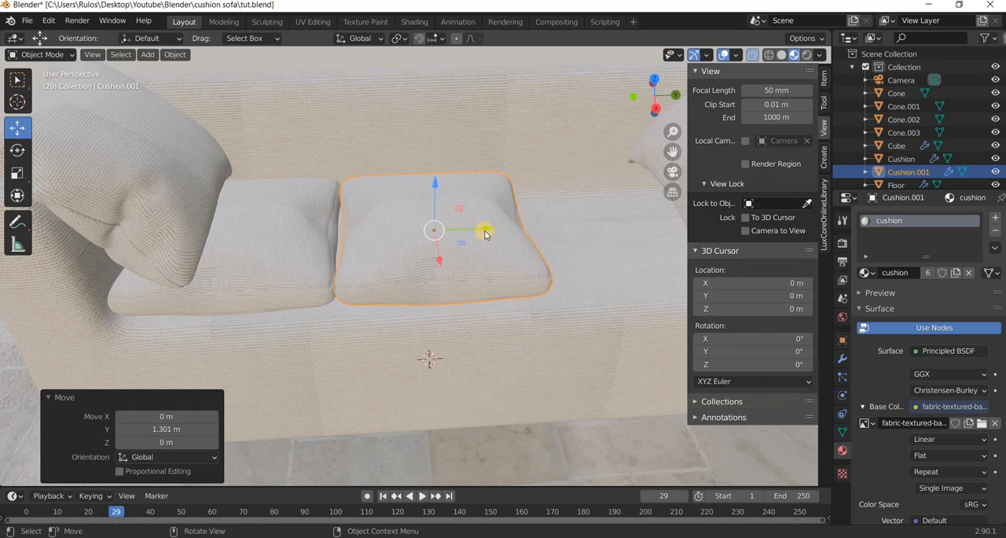
Duplicate the middle seat cushion and move the copy 1.3314 m along Y to fill the third seat.
{"action": "key", "text": "shift+d"}
{"action": "right_click", "coordinate": [520, 224]}
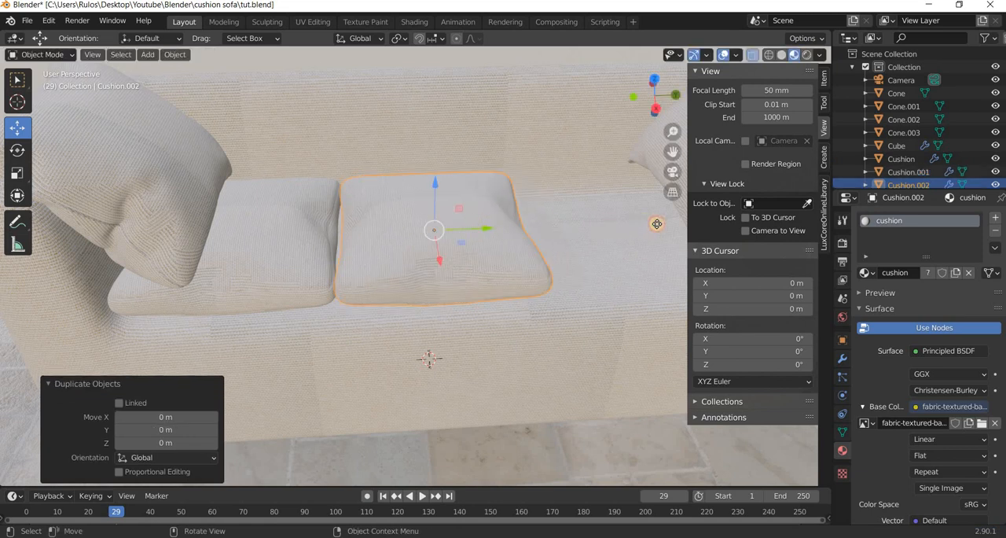
{"action": "key", "text": "g"}
{"action": "key", "text": "y"}
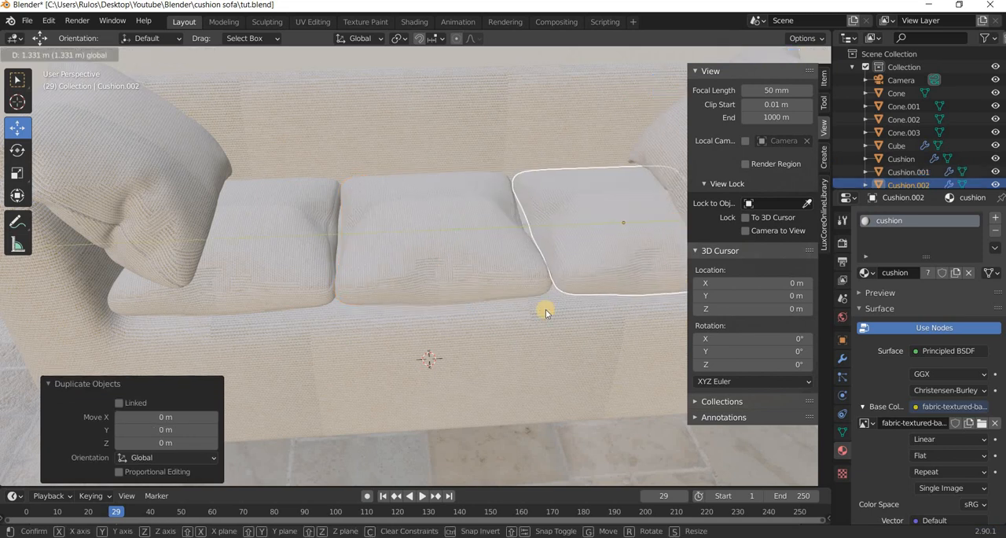
{"action": "left_click", "coordinate": [546, 309]}
{"action": "scroll", "coordinate": [468, 349], "scroll_direction": "down", "scroll_amount": 6}
{"action": "mouse_move", "coordinate": [465, 326]}
{"action": "middle_mouse_down"}
{"action": "mouse_move", "coordinate": [468, 312]}
{"action": "mouse_move", "coordinate": [478, 319]}
{"action": "middle_mouse_up"}
Switch to the Shading workspace and spread the cushion material's nodes apart, leaving a wide gap before the Material Output.
{"action": "left_click", "coordinate": [412, 22]}
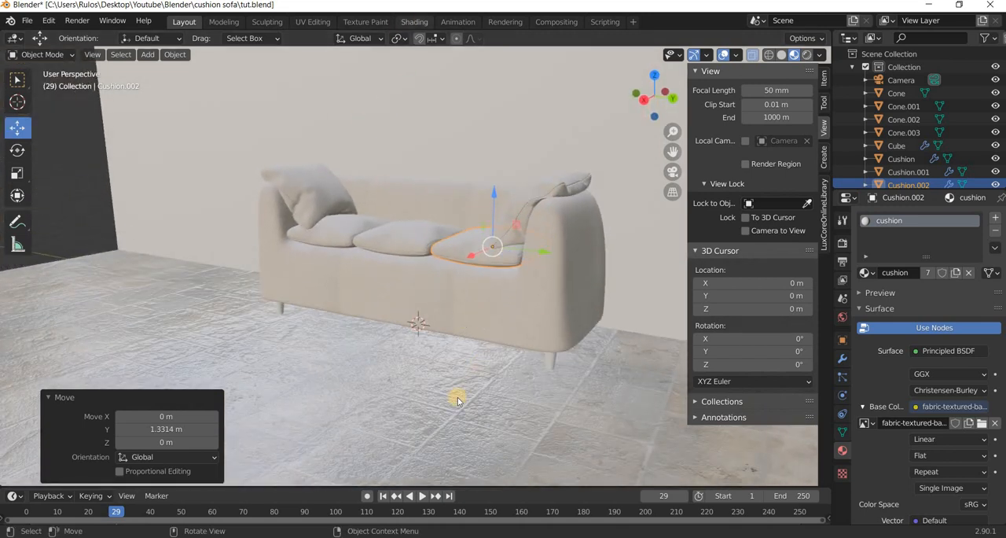
{"action": "left_click_drag", "start_coordinate": [628, 355], "coordinate": [535, 373]}
{"action": "key", "text": "g"}
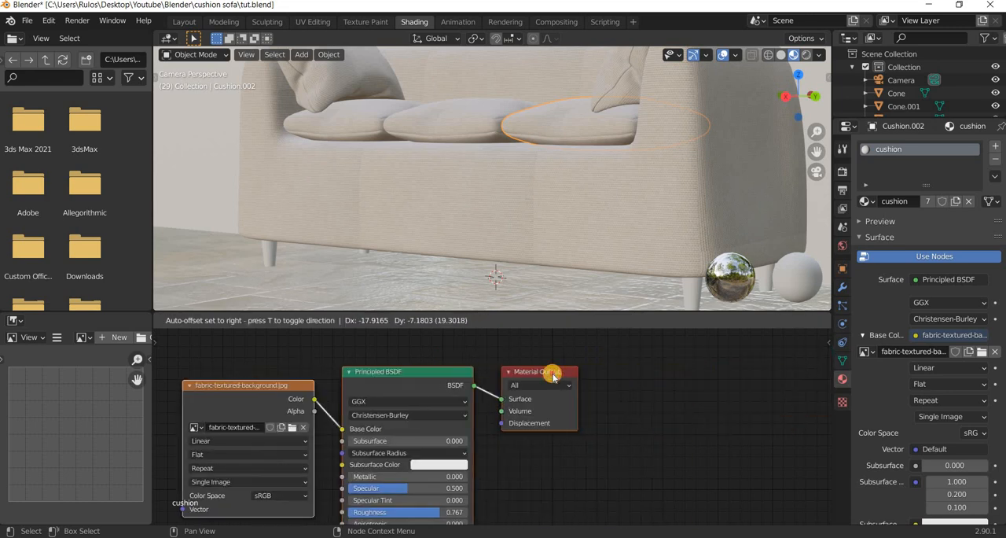
{"action": "left_click", "coordinate": [553, 373]}
{"action": "left_click", "coordinate": [658, 373]}
{"action": "left_click", "coordinate": [550, 375]}
{"action": "key", "text": "g"}
{"action": "left_click", "coordinate": [291, 339]}
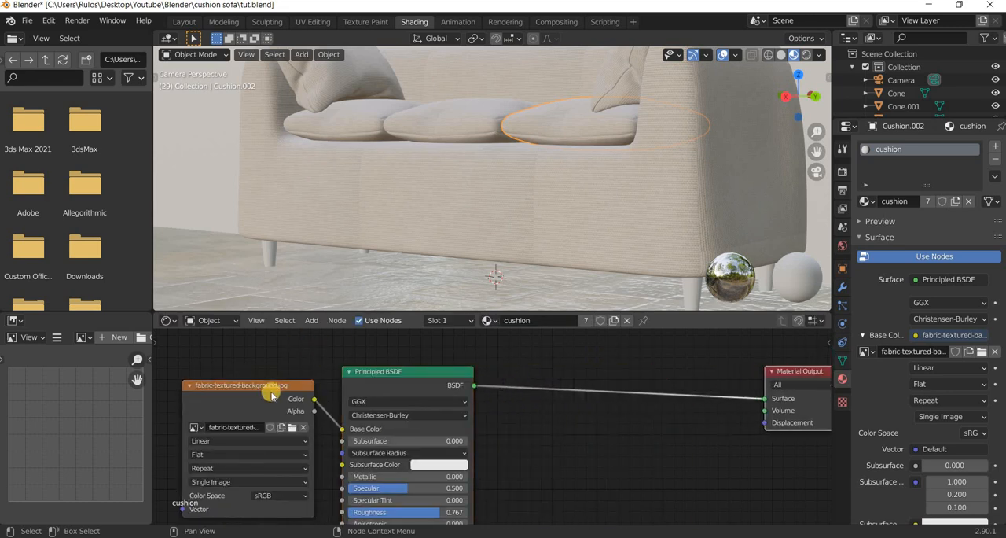
{"action": "left_click_drag", "start_coordinate": [271, 385], "coordinate": [145, 457]}
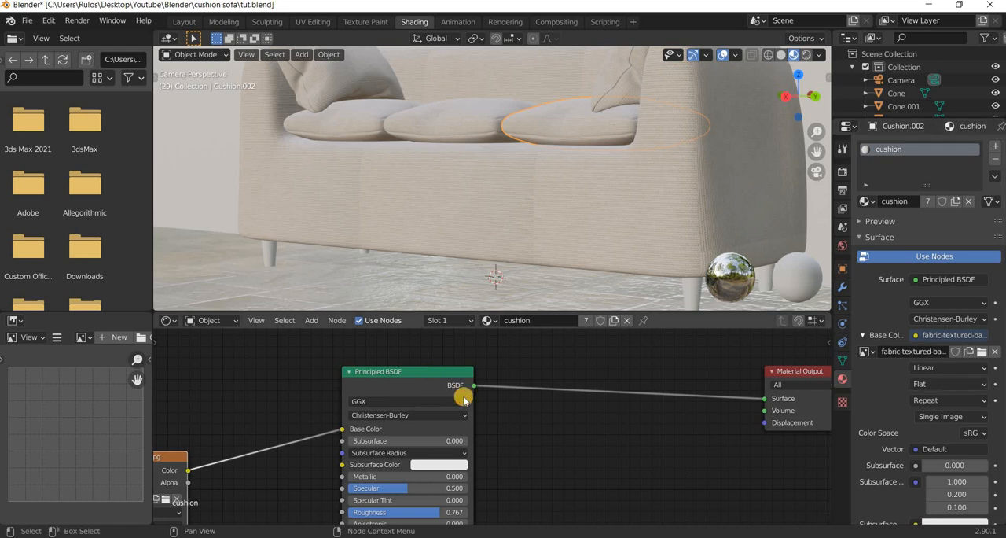
{"action": "left_click_drag", "start_coordinate": [385, 372], "coordinate": [362, 396]}
Try a Mix Shader node between the Principled BSDF and the Material Output, and delete it again.
{"action": "left_click", "coordinate": [310, 322]}
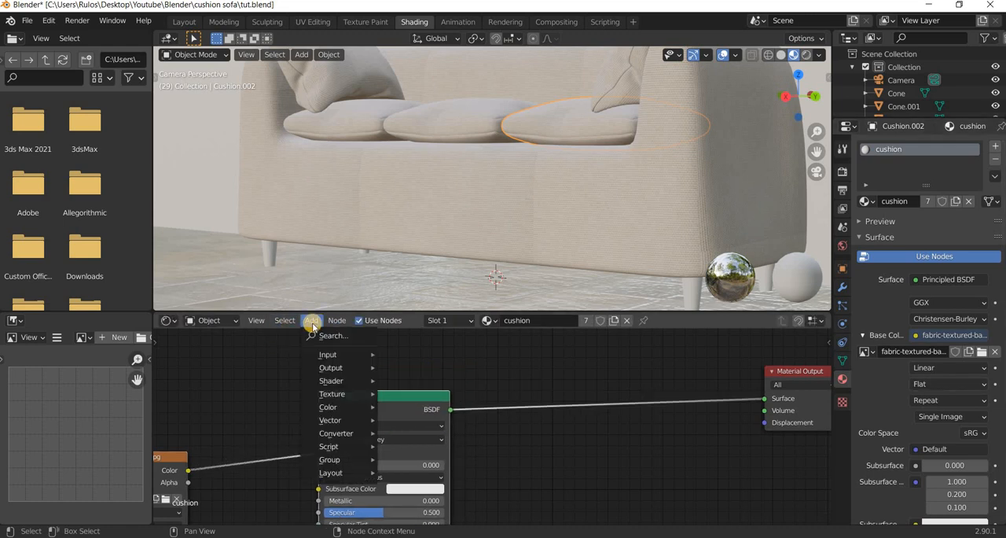
{"action": "left_click", "coordinate": [325, 336]}
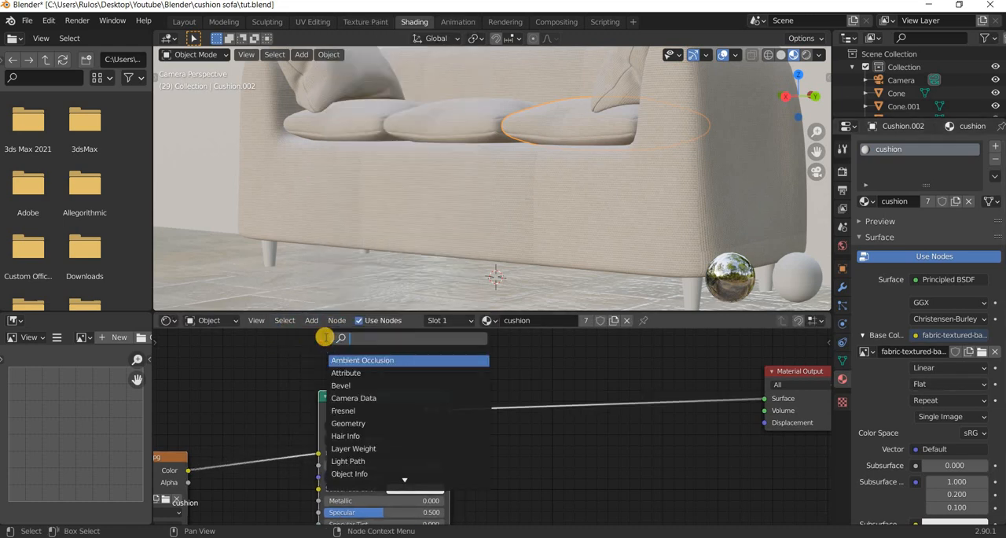
{"action": "type", "text": "mi"}
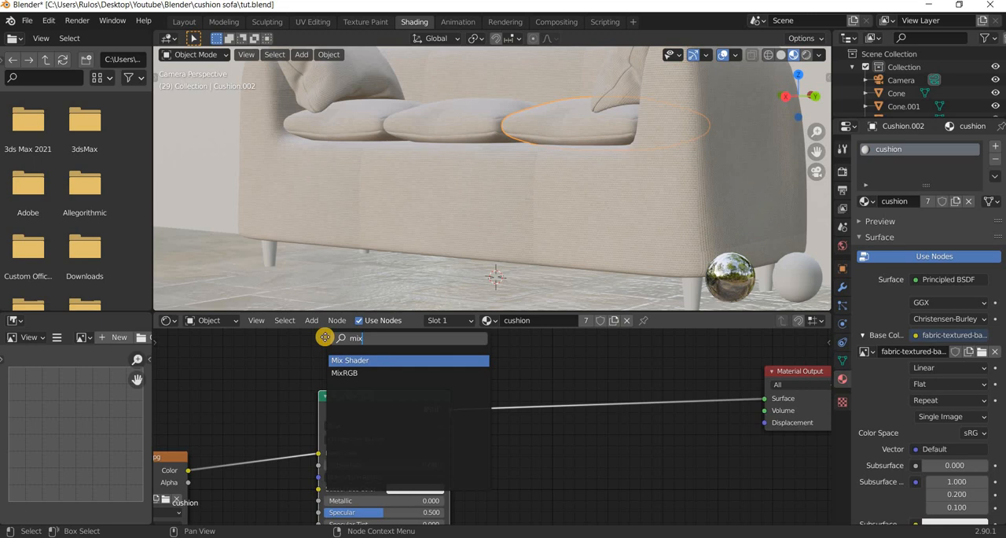
{"action": "type", "text": "x"}
{"action": "key", "text": "Return"}
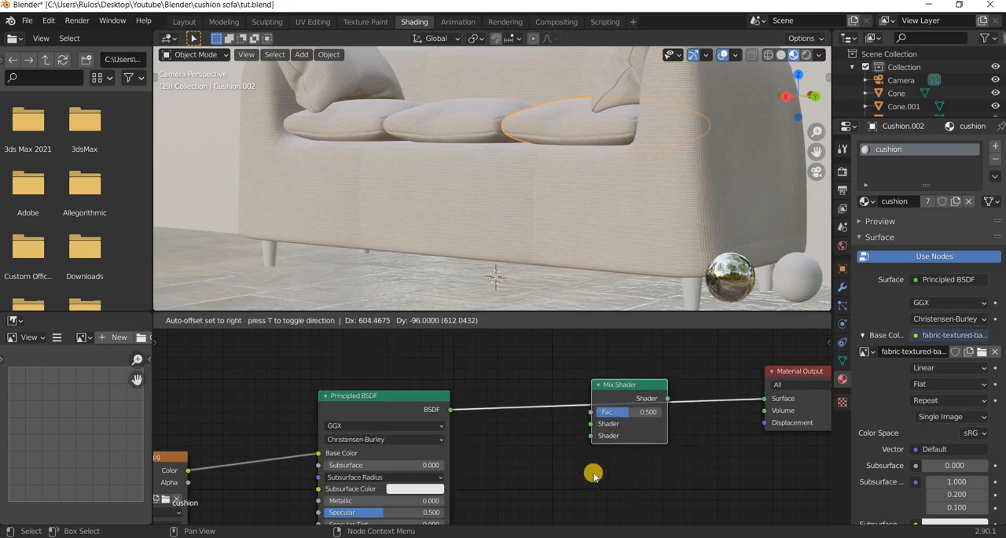
{"action": "left_click", "coordinate": [594, 473]}
{"action": "middle_click_drag", "start_coordinate": [505, 416], "coordinate": [477, 400]}
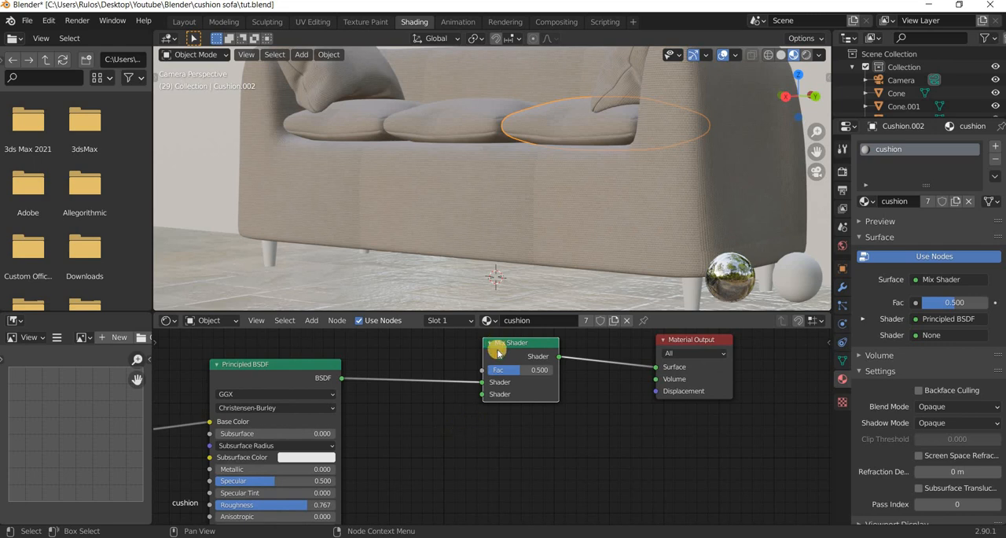
{"action": "key", "text": "x"}
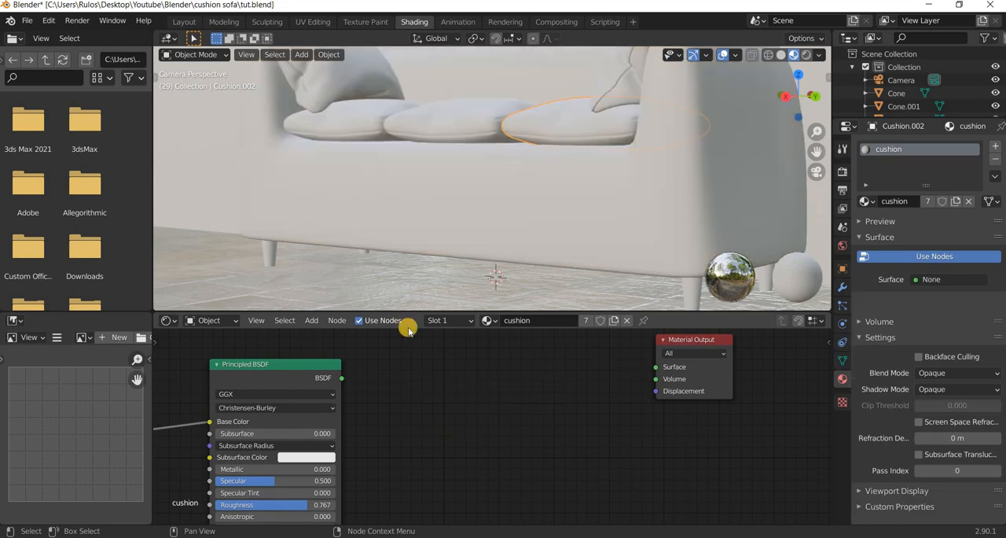
Add a MixRGB node with the Principled BSDF linked into Color1 and its output linked to the Material Output's Surface.
{"action": "left_click", "coordinate": [315, 333]}
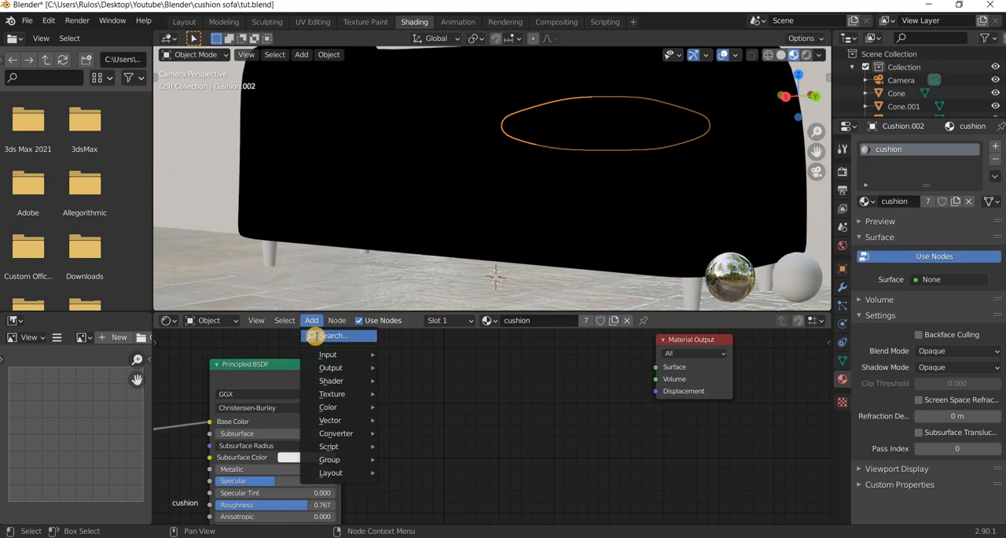
{"action": "left_click", "coordinate": [315, 336]}
{"action": "type", "text": "mix"}
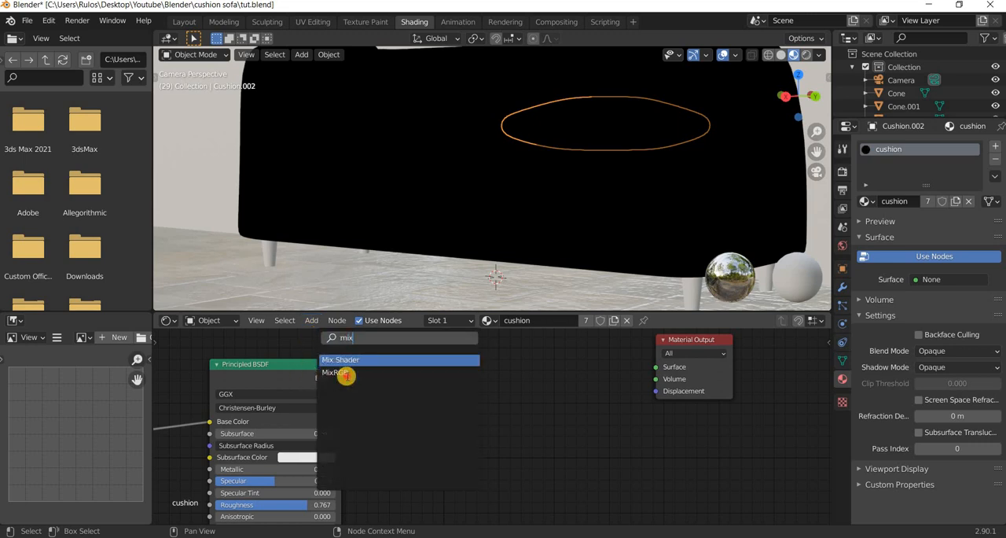
{"action": "left_click", "coordinate": [347, 373]}
{"action": "left_click", "coordinate": [554, 399]}
{"action": "left_click_drag", "start_coordinate": [554, 395], "coordinate": [657, 367]}
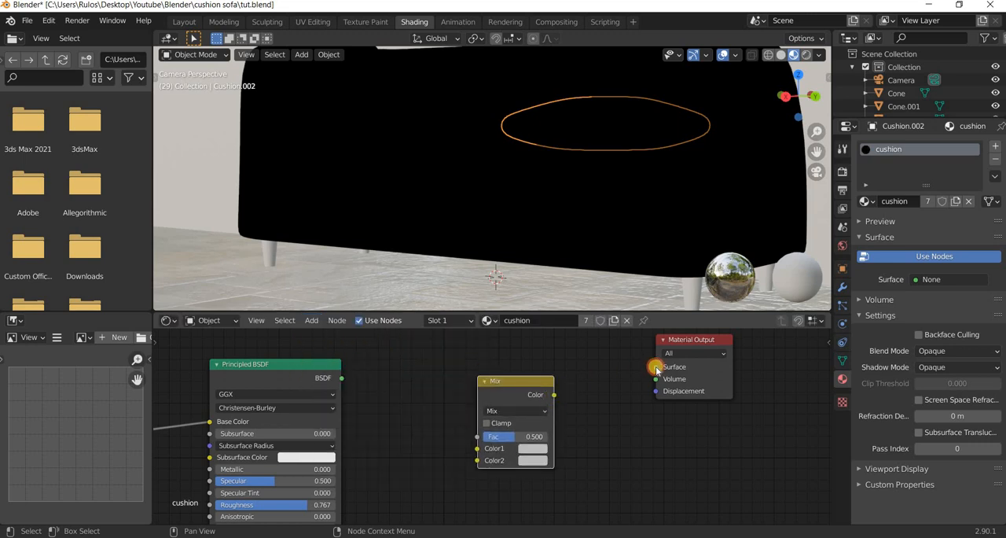
{"action": "left_click_drag", "start_coordinate": [341, 378], "coordinate": [530, 464]}
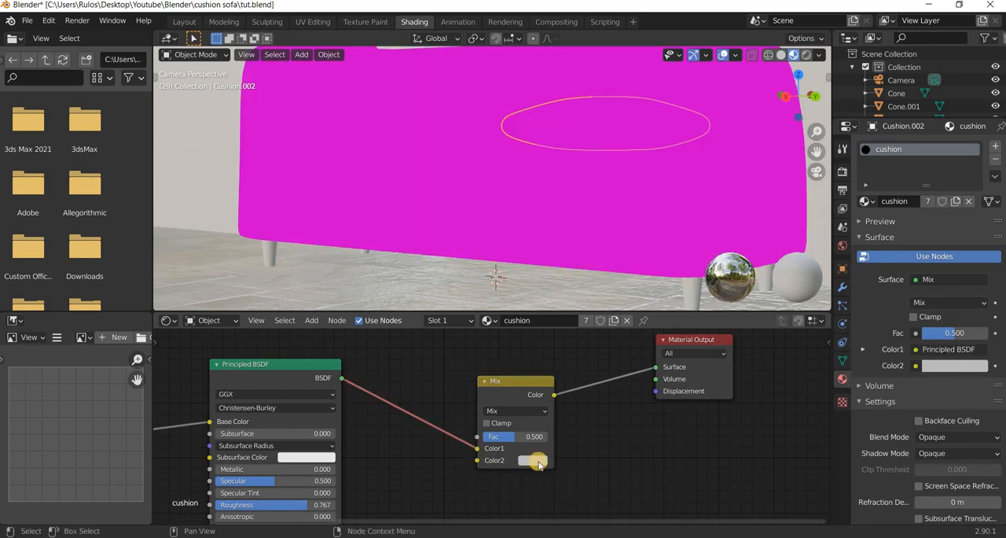
Give the MixRGB node a salmon-pink Color2 and set its blend mode to Multiply.
{"action": "left_click", "coordinate": [535, 461]}
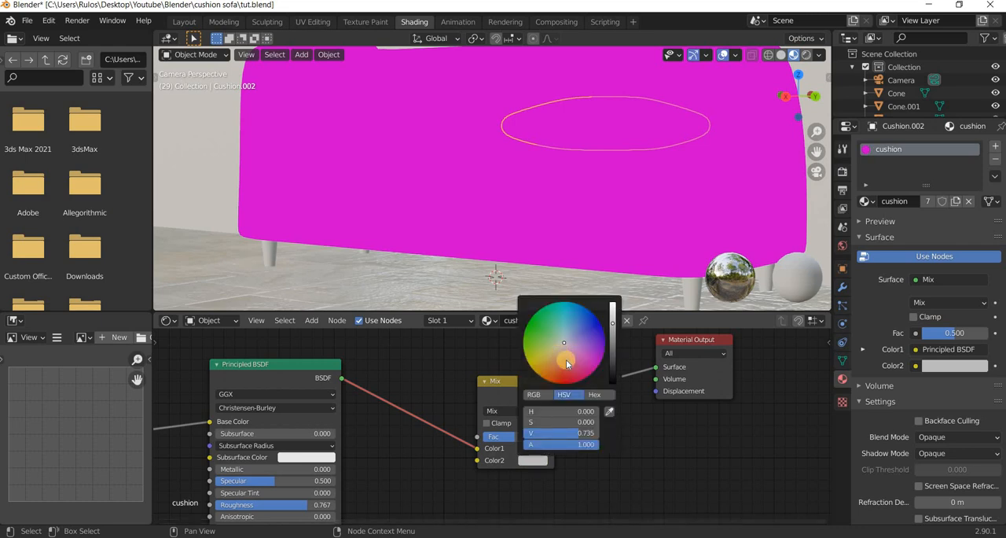
{"action": "left_click", "coordinate": [567, 363]}
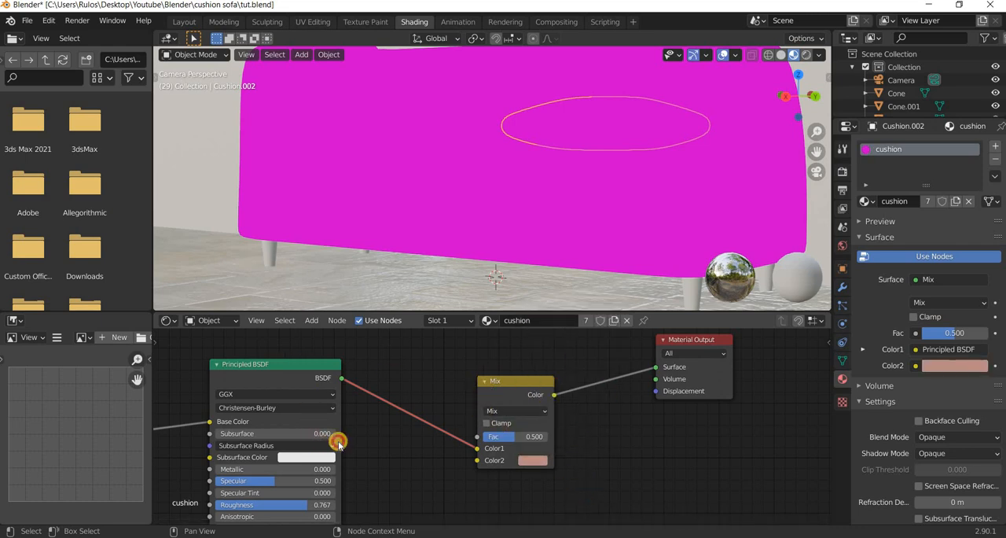
{"action": "left_click_drag", "start_coordinate": [339, 445], "coordinate": [363, 522]}
{"action": "mouse_move", "coordinate": [385, 434]}
{"action": "middle_mouse_down"}
{"action": "mouse_move", "coordinate": [512, 416]}
{"action": "mouse_move", "coordinate": [378, 431]}
{"action": "middle_mouse_up"}
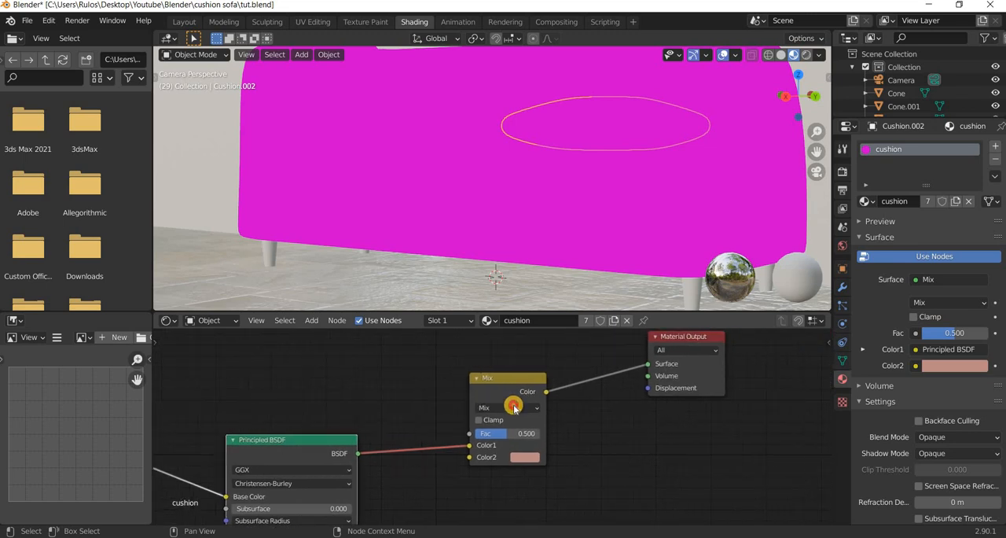
{"action": "left_click", "coordinate": [514, 407]}
{"action": "left_click", "coordinate": [504, 366]}
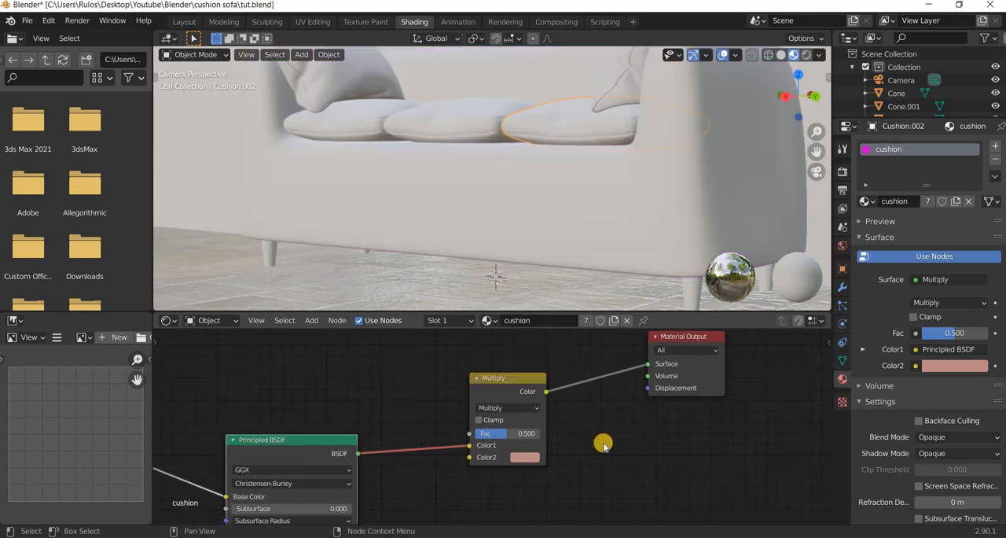
Move the fabric texture node lower and delete the Multiply node between the Principled BSDF and the Material Output.
{"action": "scroll", "coordinate": [610, 434], "scroll_direction": "down", "scroll_amount": 2}
{"action": "middle_click_drag", "start_coordinate": [611, 434], "coordinate": [622, 417]}
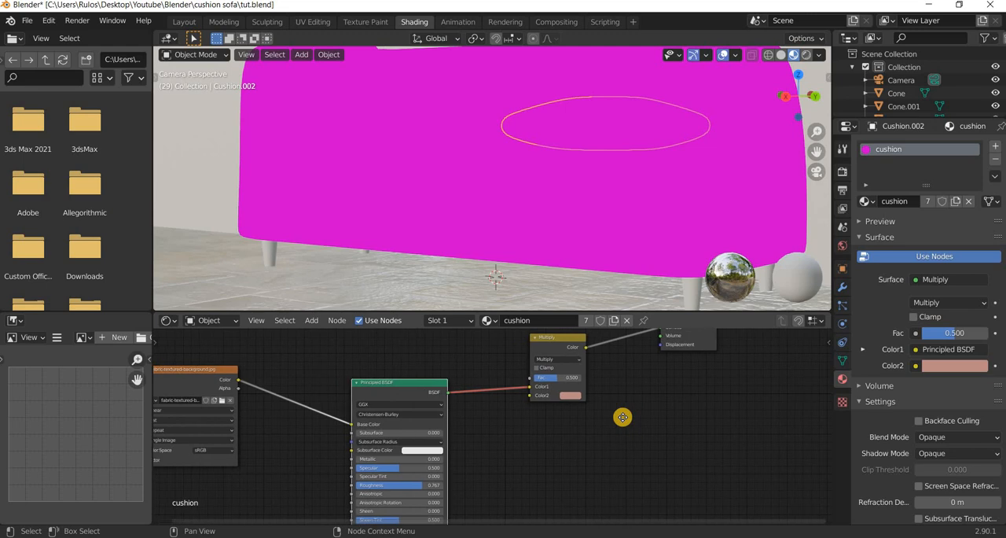
{"action": "middle_click_drag", "start_coordinate": [557, 445], "coordinate": [612, 429]}
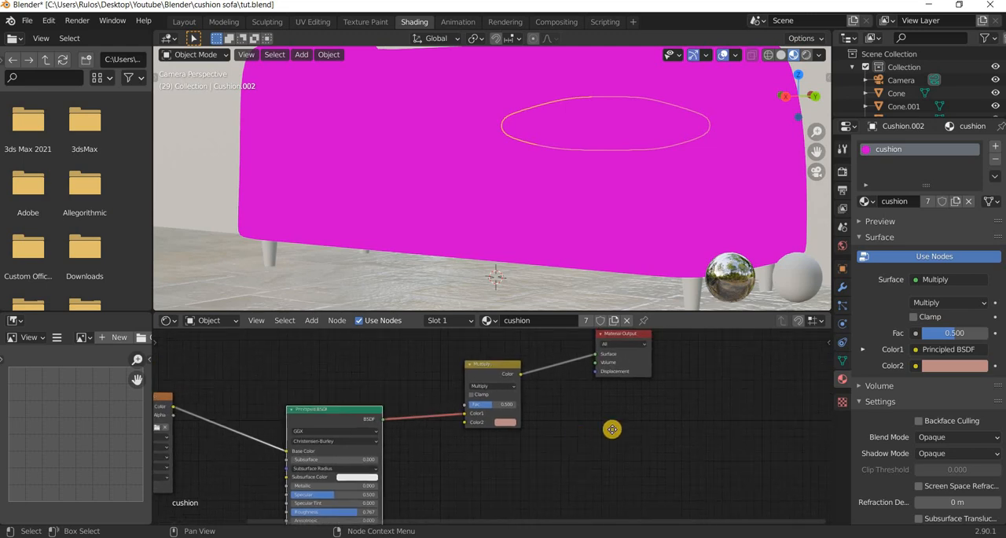
{"action": "left_click", "coordinate": [548, 350]}
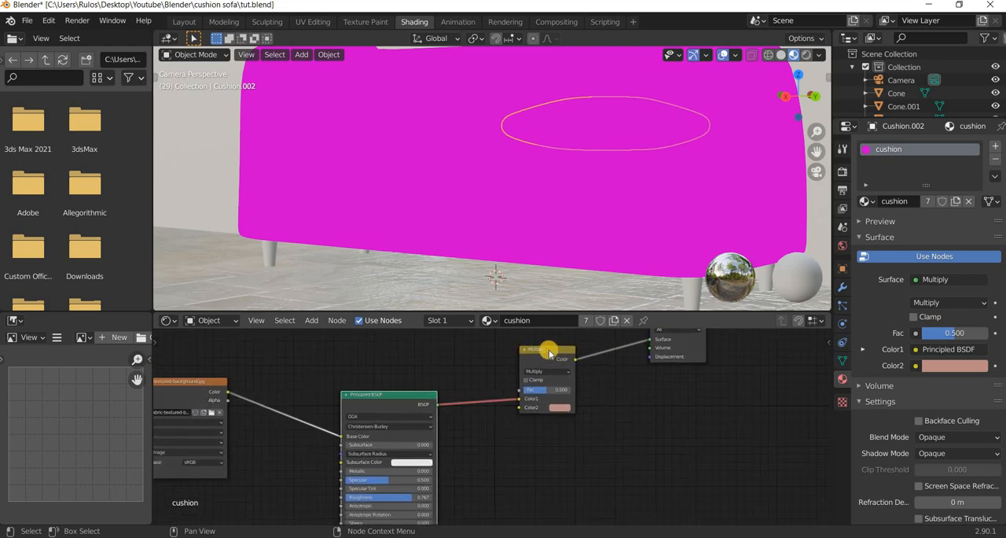
{"action": "left_click_drag", "start_coordinate": [226, 429], "coordinate": [257, 424]}
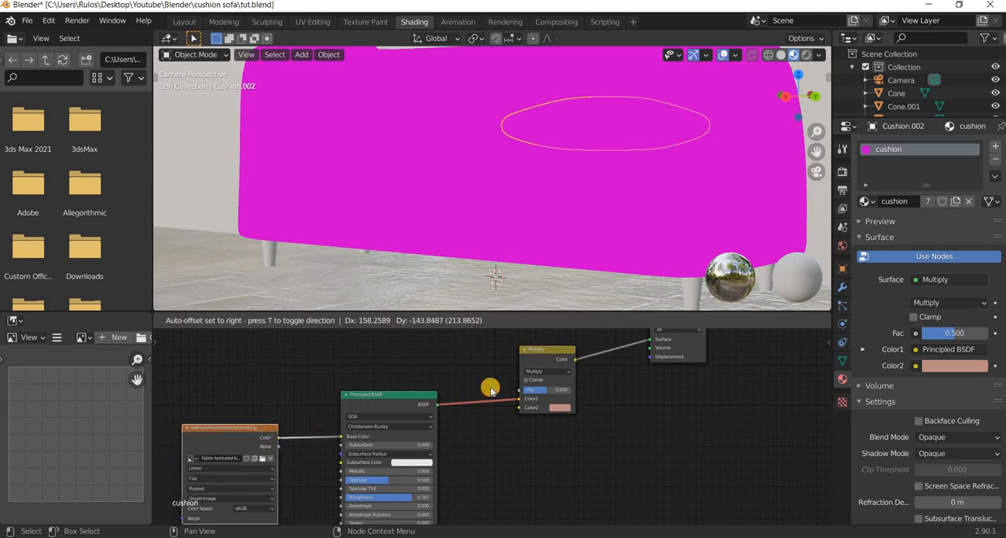
{"action": "left_click", "coordinate": [528, 421]}
{"action": "key", "text": "x"}
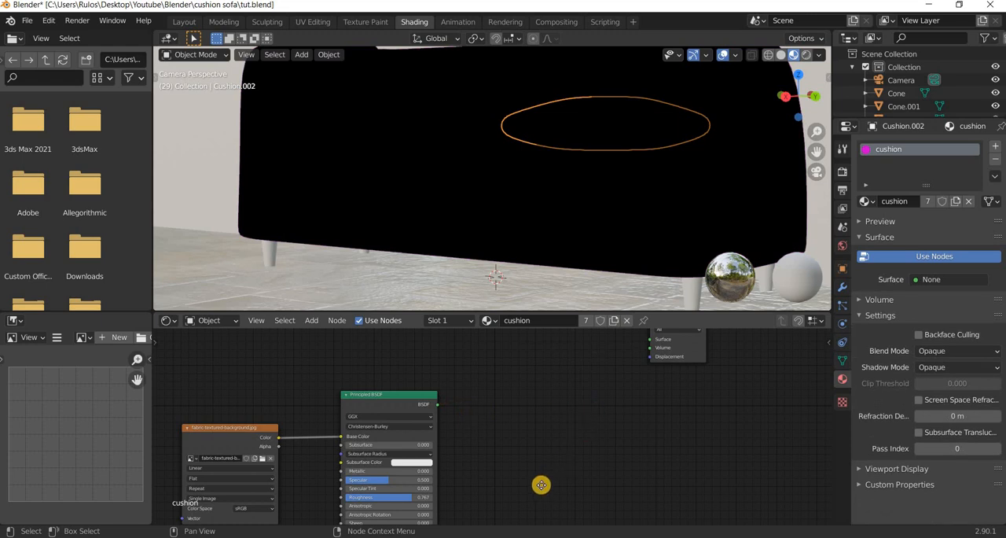
Link the Principled BSDF back to the Material Output's Surface and make room between the fabric texture and the shader.
{"action": "middle_click_drag", "start_coordinate": [445, 413], "coordinate": [397, 483]}
{"action": "left_click_drag", "start_coordinate": [388, 474], "coordinate": [601, 410]}
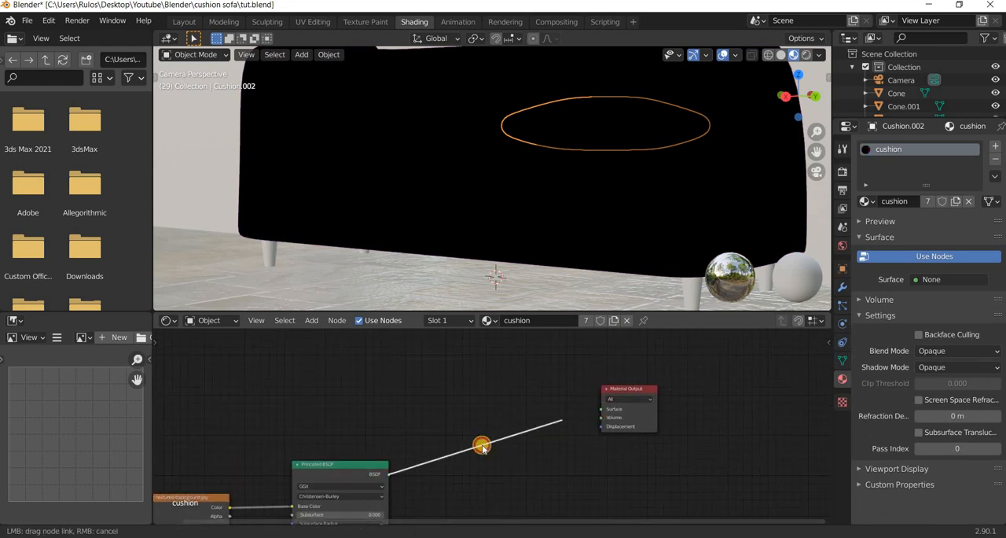
{"action": "left_click_drag", "start_coordinate": [343, 469], "coordinate": [516, 427]}
{"action": "left_click_drag", "start_coordinate": [218, 498], "coordinate": [318, 328]}
Insert a MixRGB node on the link between the fabric texture's Color and the Principled BSDF's Base Color.
{"action": "left_click", "coordinate": [311, 320]}
{"action": "left_click", "coordinate": [327, 339]}
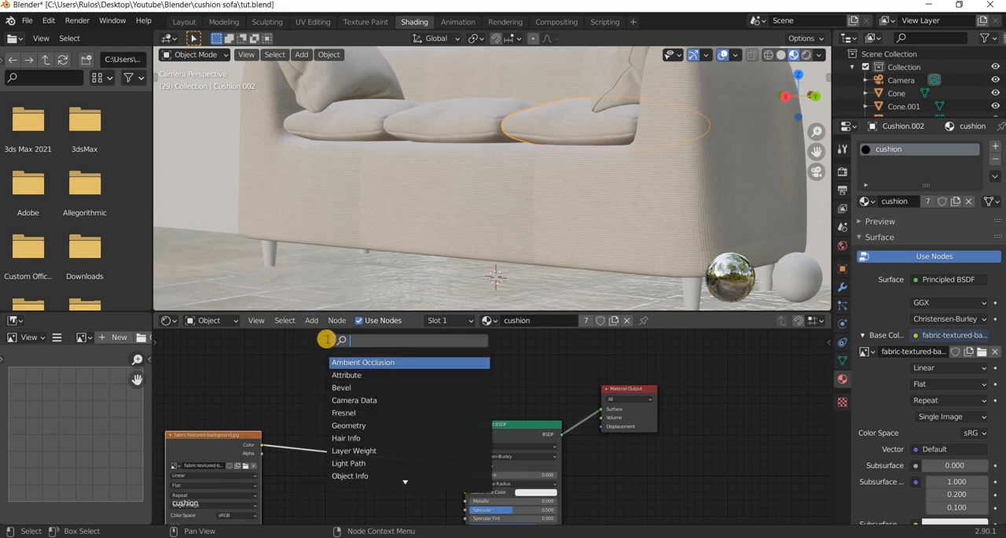
{"action": "type", "text": "mix"}
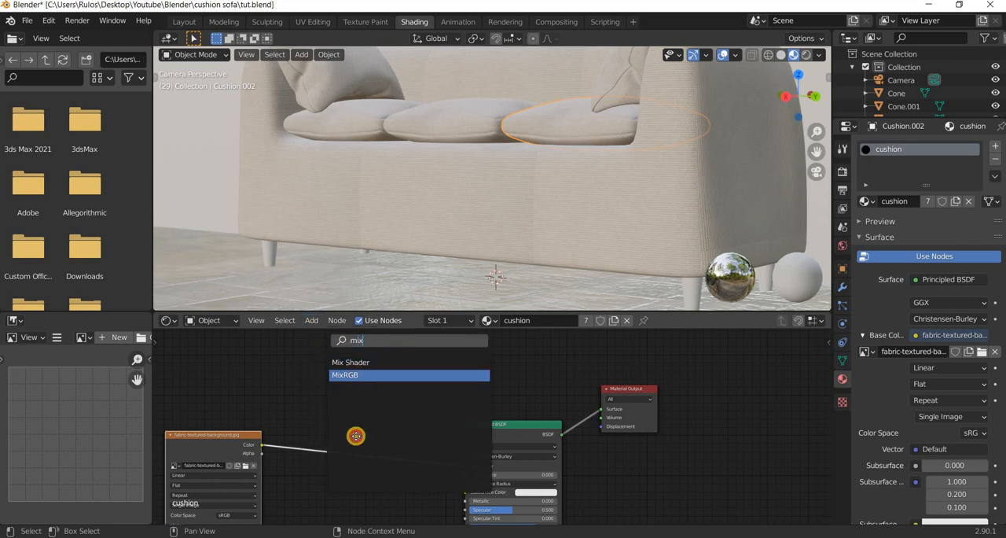
{"action": "key", "text": "Return"}
{"action": "left_click", "coordinate": [429, 437]}
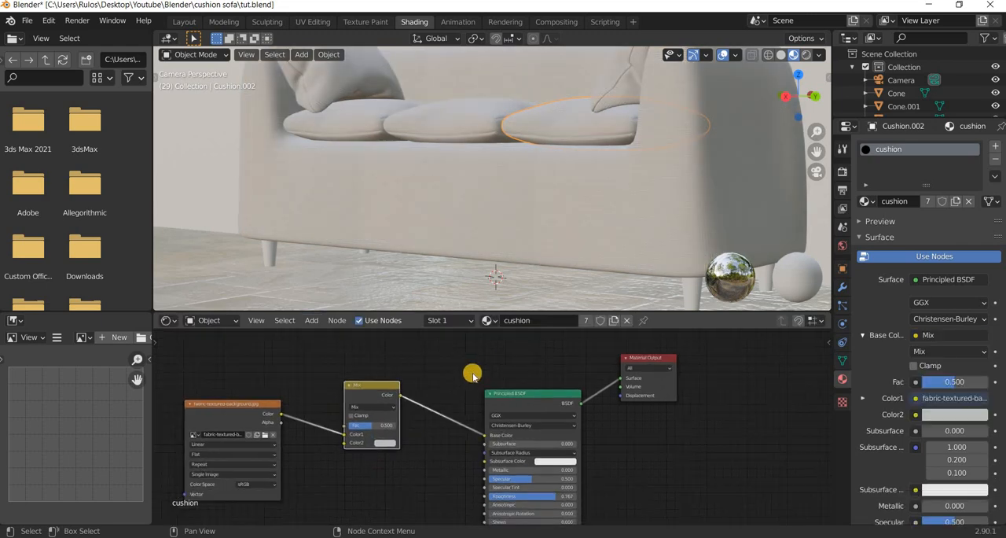
Set the MixRGB node's Color2 to a terracotta tone with hue 0.038, saturation 0.490 and value 0.735.
{"action": "scroll", "coordinate": [463, 397], "scroll_direction": "up", "scroll_amount": 2}
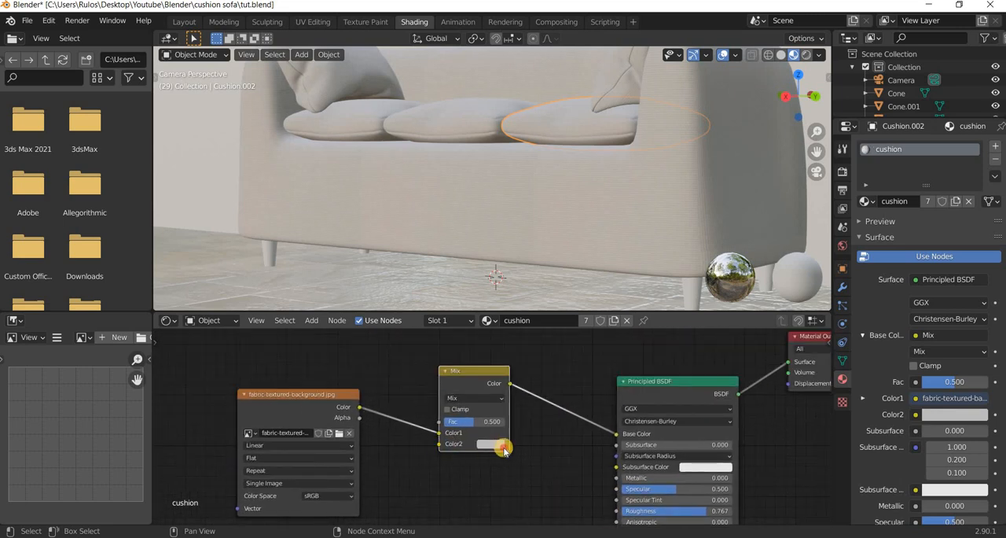
{"action": "left_click", "coordinate": [491, 444]}
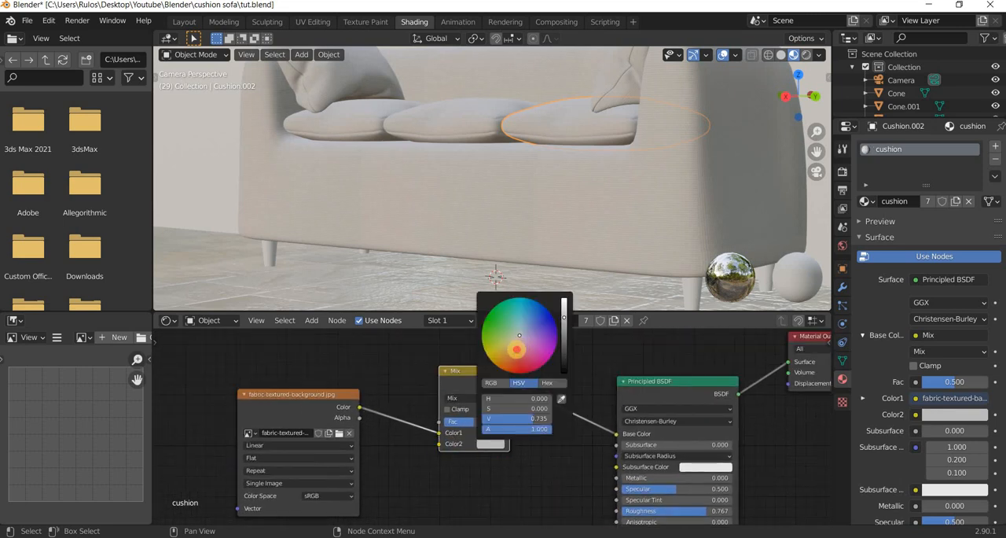
{"action": "left_click", "coordinate": [515, 354]}
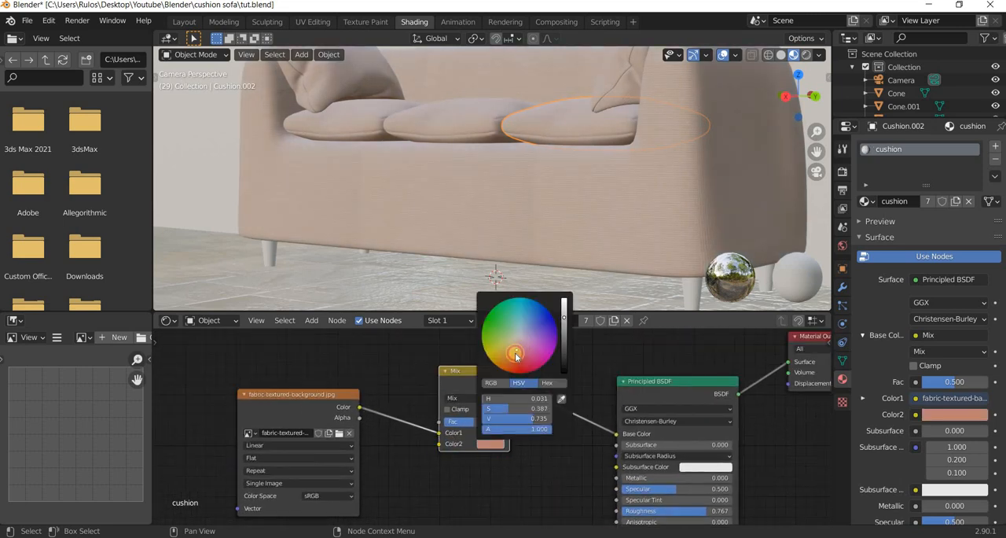
Set the MixRGB node's blend mode to Multiply and its Fac to about 0.773.
{"action": "left_click", "coordinate": [465, 397]}
{"action": "left_click", "coordinate": [472, 358]}
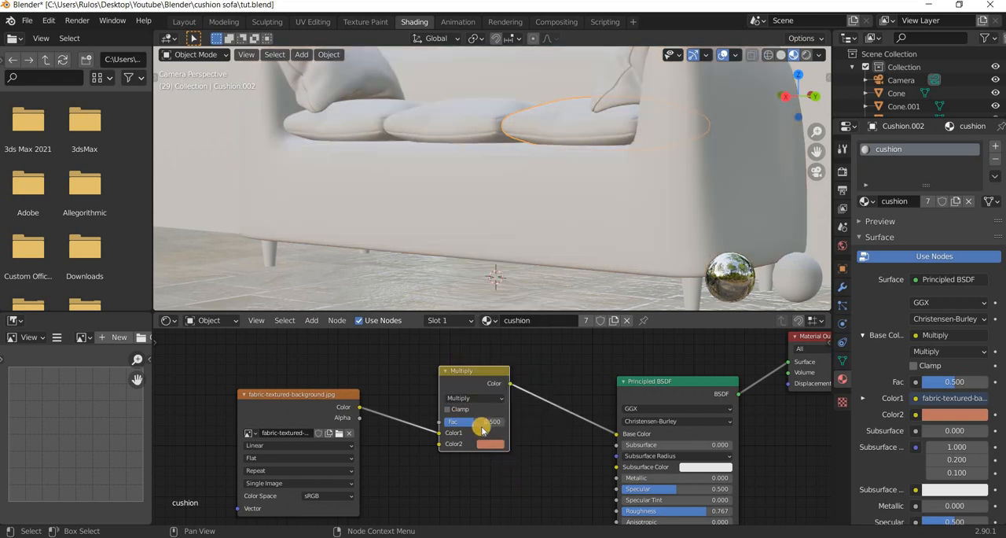
{"action": "left_click_drag", "start_coordinate": [474, 422], "coordinate": [484, 422]}
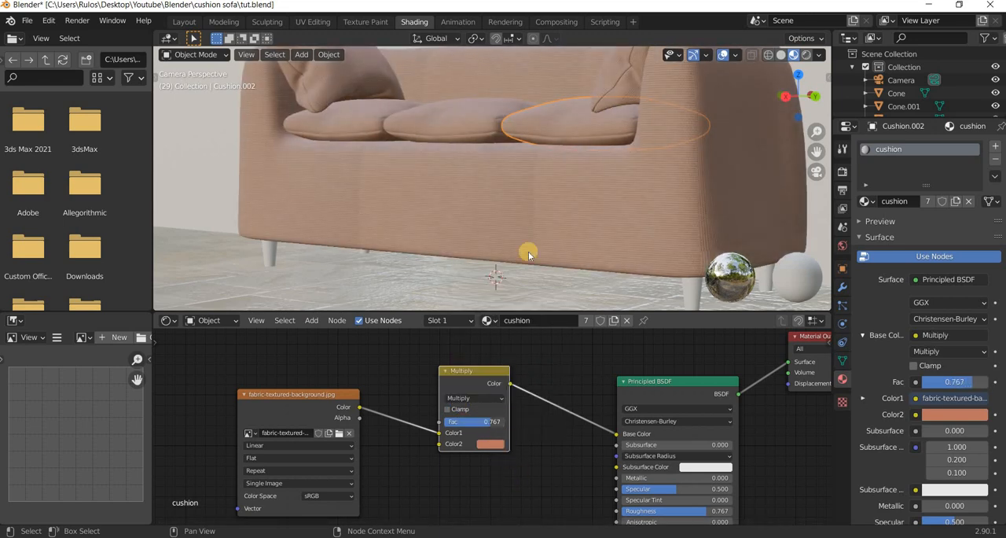
{"action": "scroll", "coordinate": [516, 262], "scroll_direction": "down", "scroll_amount": 5}
{"action": "middle_click_drag", "start_coordinate": [514, 264], "coordinate": [456, 455]}
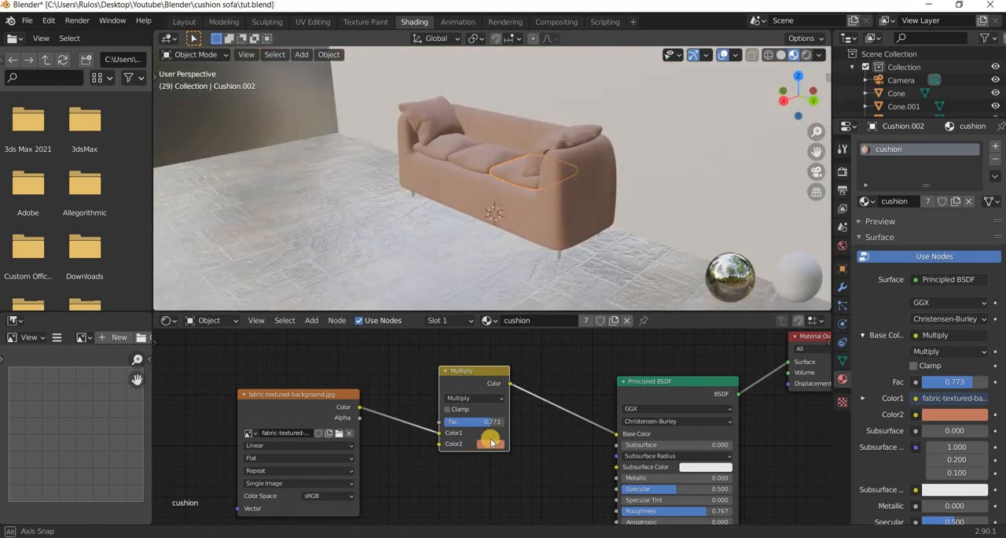
Change the Multiply node's Color2 to a muted lavender with hue 0.671, saturation 0.275 and value 0.735.
{"action": "left_click", "coordinate": [490, 444]}
{"action": "left_click", "coordinate": [529, 331]}
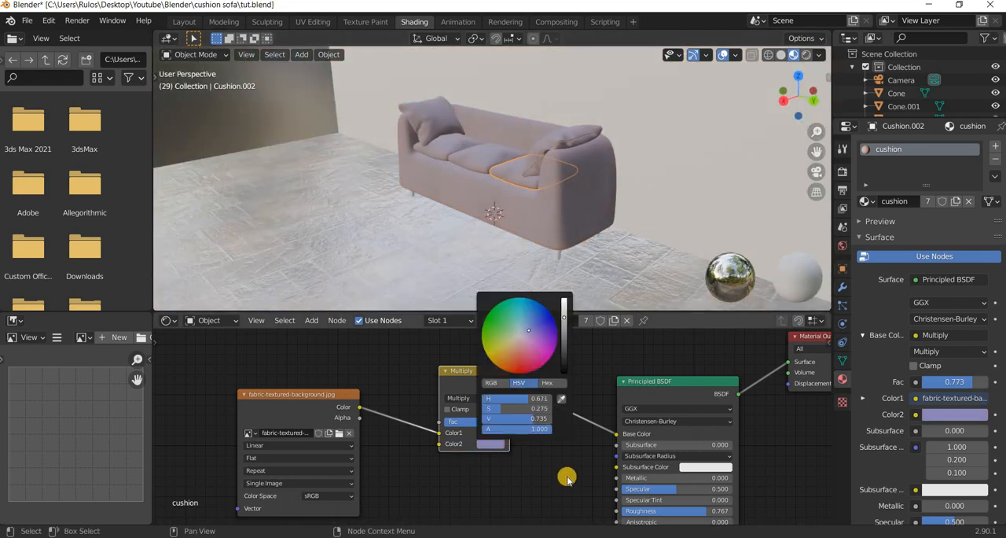
{"action": "scroll", "coordinate": [510, 215], "scroll_direction": "up", "scroll_amount": 7}
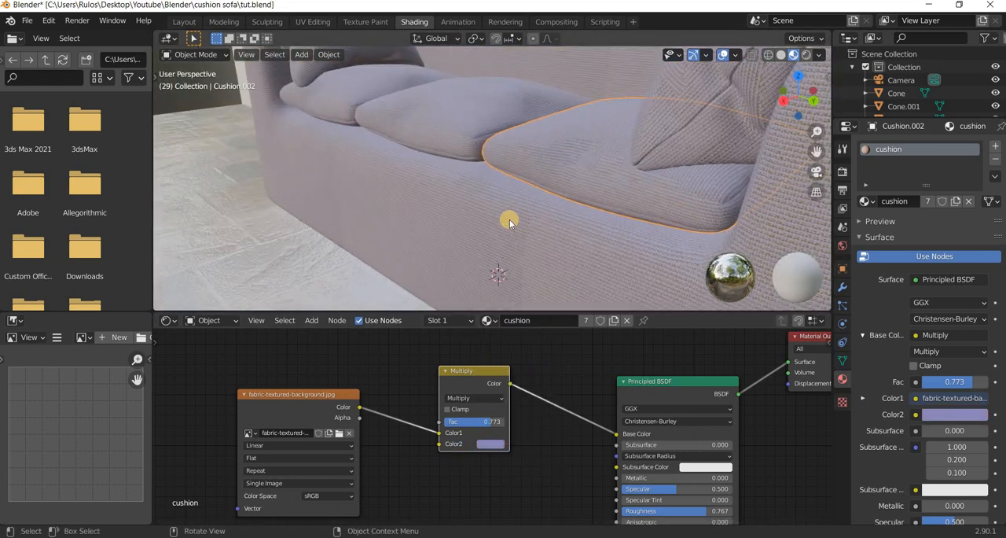
{"action": "scroll", "coordinate": [585, 227], "scroll_direction": "down", "scroll_amount": 3}
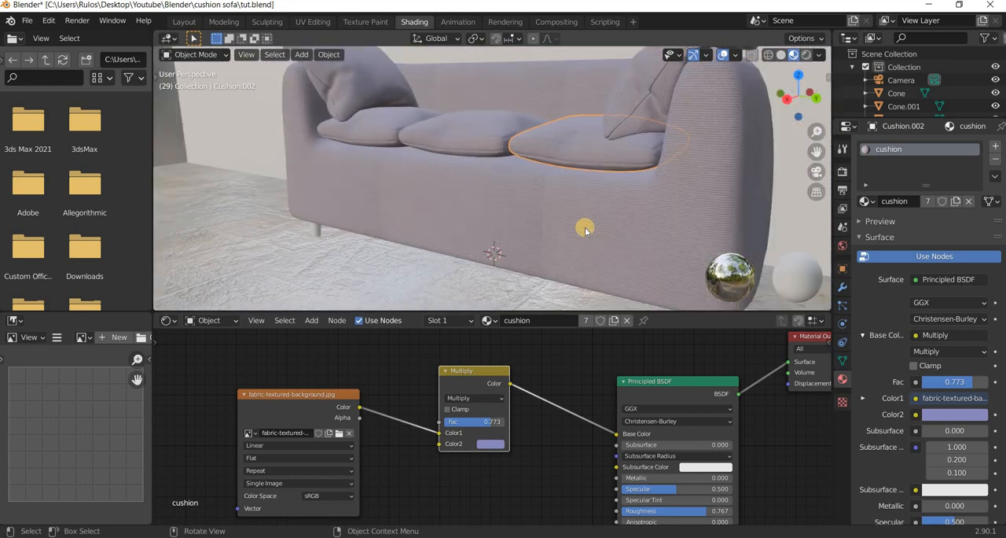
{"action": "scroll", "coordinate": [597, 225], "scroll_direction": "down", "scroll_amount": 2}
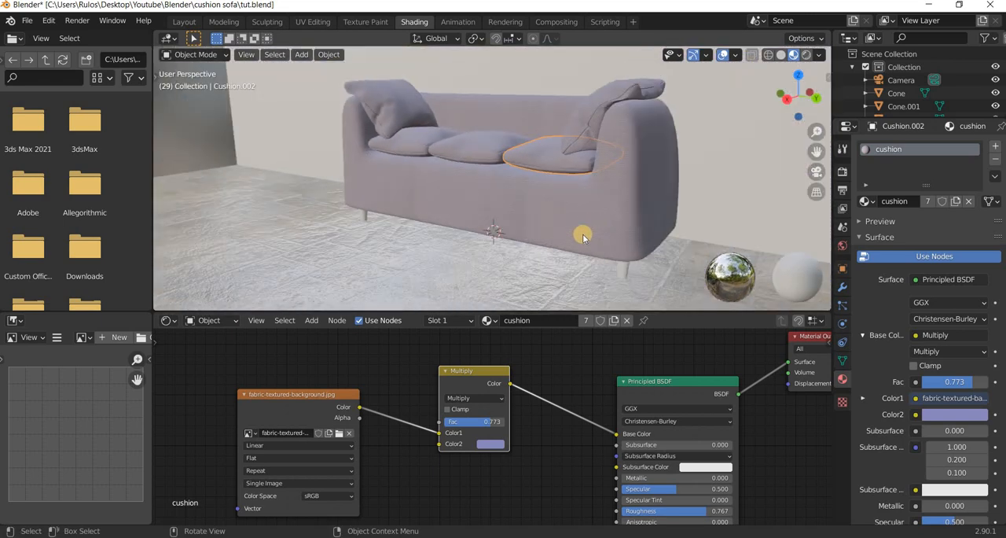
Add a Bump node to the wall's material and link its output to the Principled BSDF's Normal.
{"action": "scroll", "coordinate": [583, 234], "scroll_direction": "down", "scroll_amount": 2}
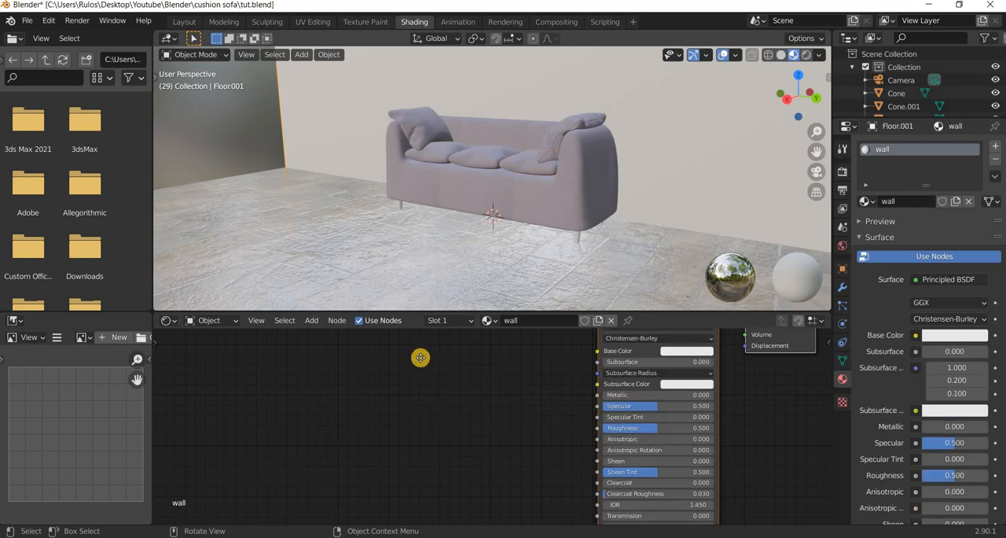
{"action": "scroll", "coordinate": [386, 443], "scroll_direction": "down", "scroll_amount": 3}
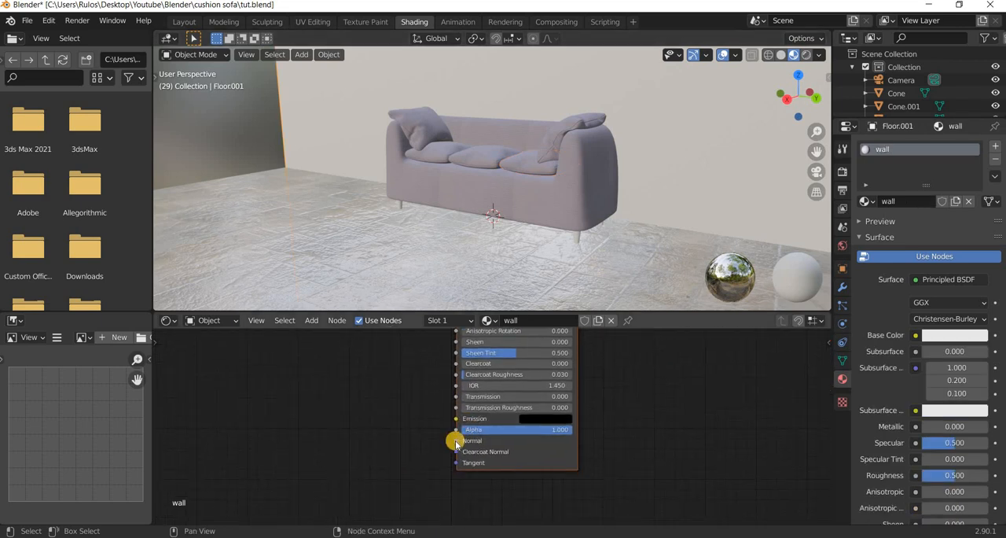
{"action": "left_click", "coordinate": [312, 321]}
{"action": "mouse_move", "coordinate": [327, 352]}
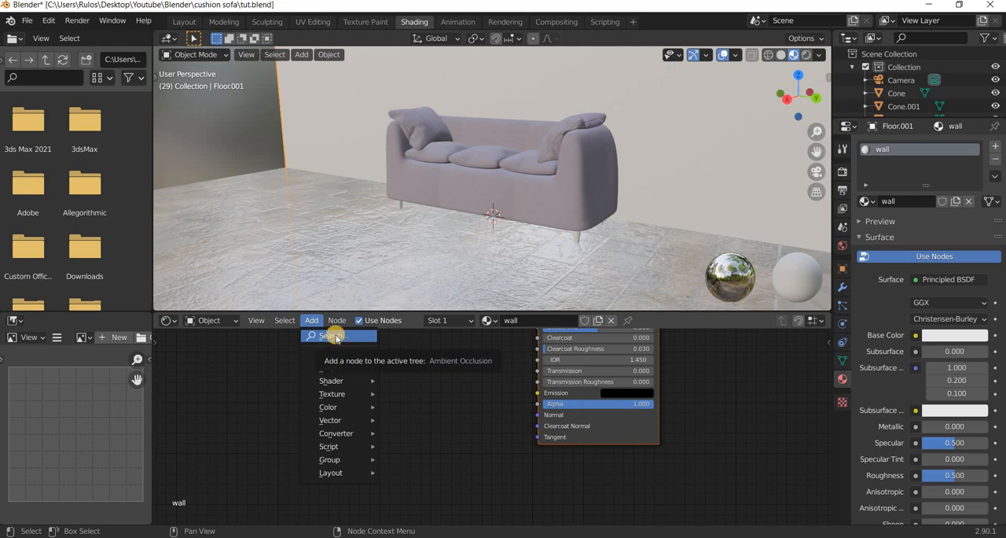
{"action": "left_click", "coordinate": [336, 337]}
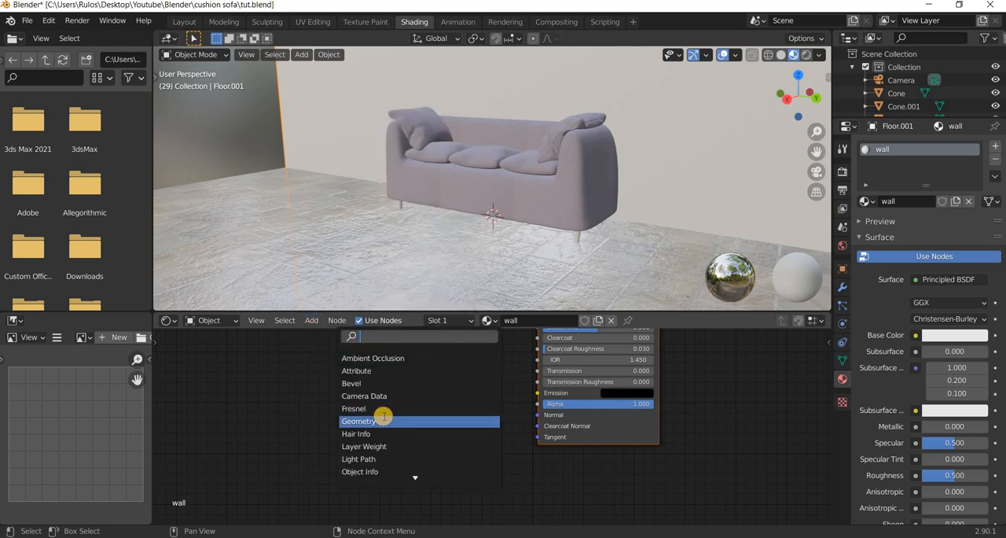
{"action": "type", "text": "bump"}
{"action": "key", "text": "Return"}
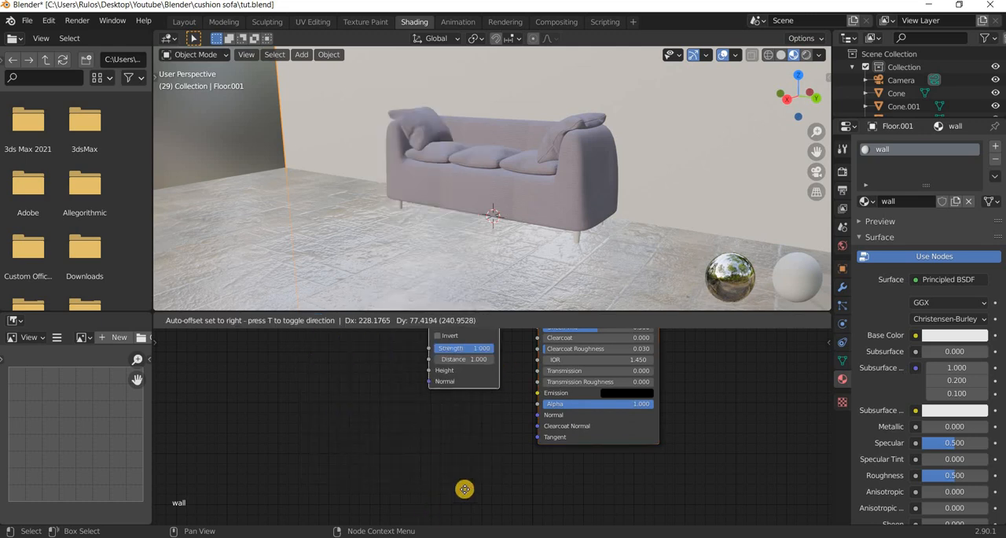
{"action": "left_click", "coordinate": [515, 415]}
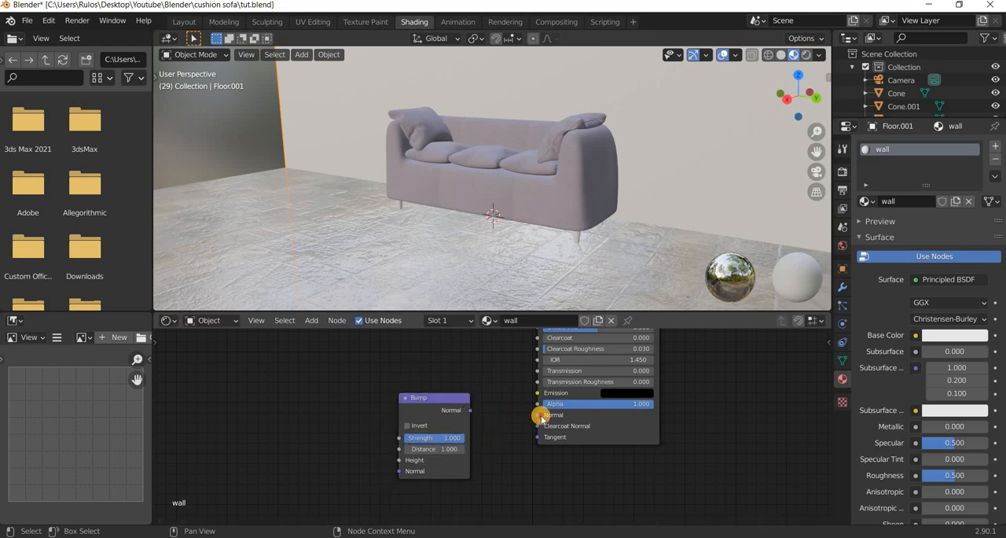
{"action": "left_click_drag", "start_coordinate": [541, 419], "coordinate": [469, 411]}
Add a Noise Texture node beside the Bump node and link its Fac to the Bump's Height.
{"action": "left_click", "coordinate": [311, 320]}
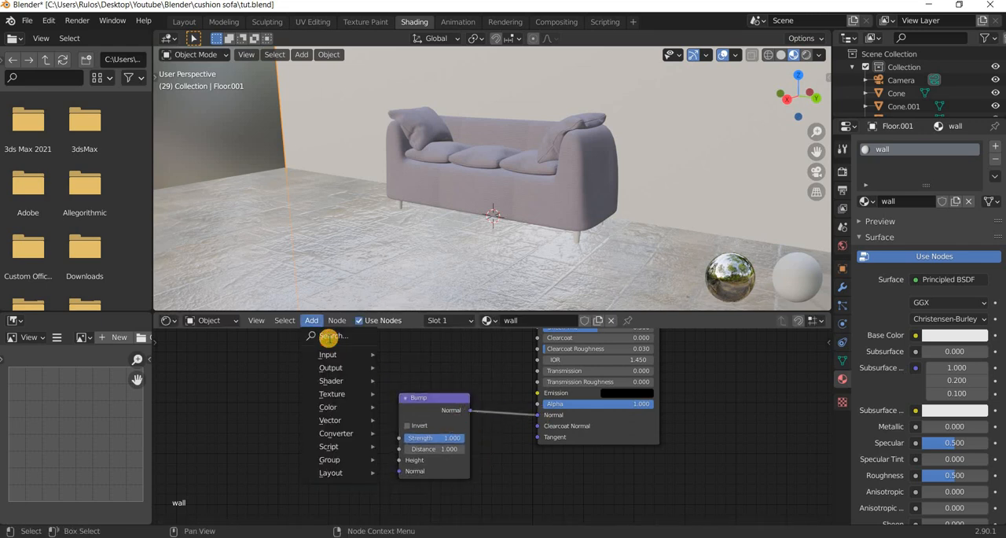
{"action": "left_click", "coordinate": [328, 338]}
{"action": "type", "text": "noise"}
{"action": "key", "text": "Return"}
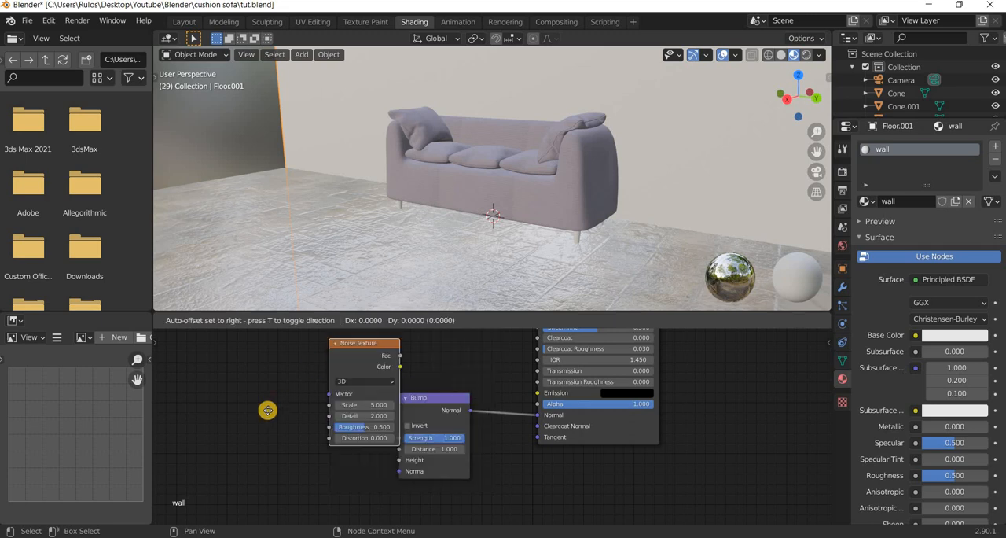
{"action": "left_click", "coordinate": [329, 416]}
{"action": "left_click_drag", "start_coordinate": [328, 416], "coordinate": [434, 437]}
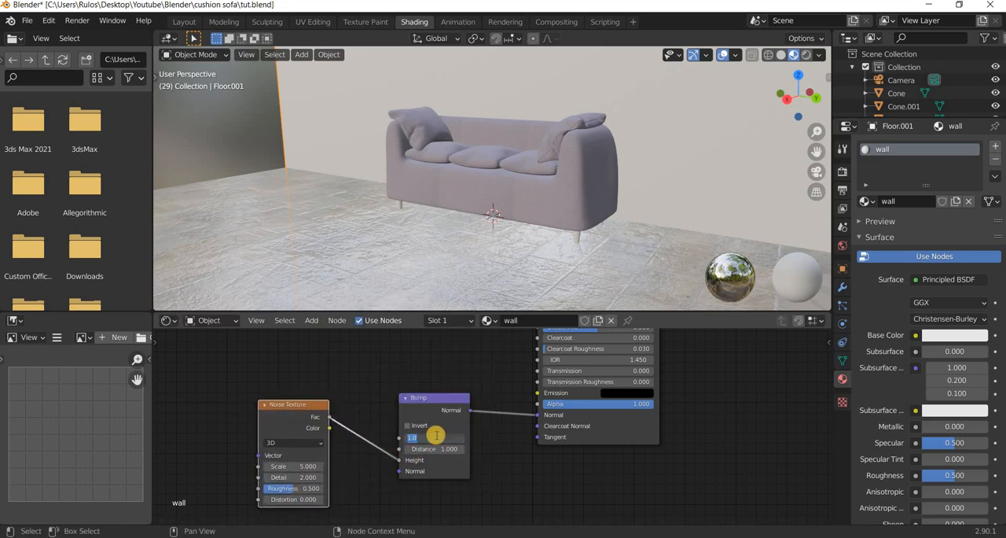
Set the Bump node's Strength to 0.1 and the Noise Texture's Scale to 50.
{"action": "type", "text": ".1"}
{"action": "key", "text": "Return"}
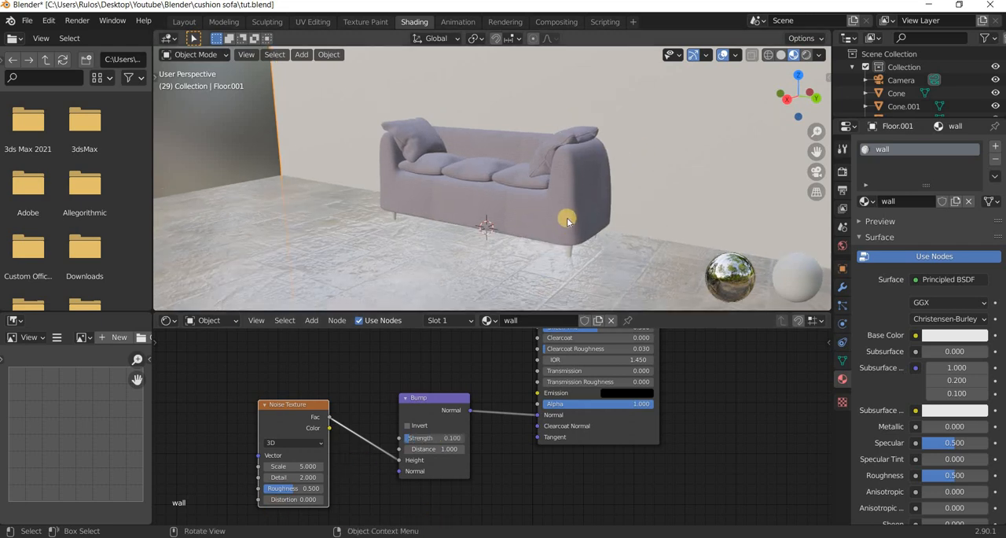
{"action": "scroll", "coordinate": [591, 179], "scroll_direction": "down", "scroll_amount": 5}
{"action": "middle_click_drag", "start_coordinate": [590, 179], "coordinate": [615, 143]}
{"action": "middle_click_drag", "start_coordinate": [592, 241], "coordinate": [494, 445]}
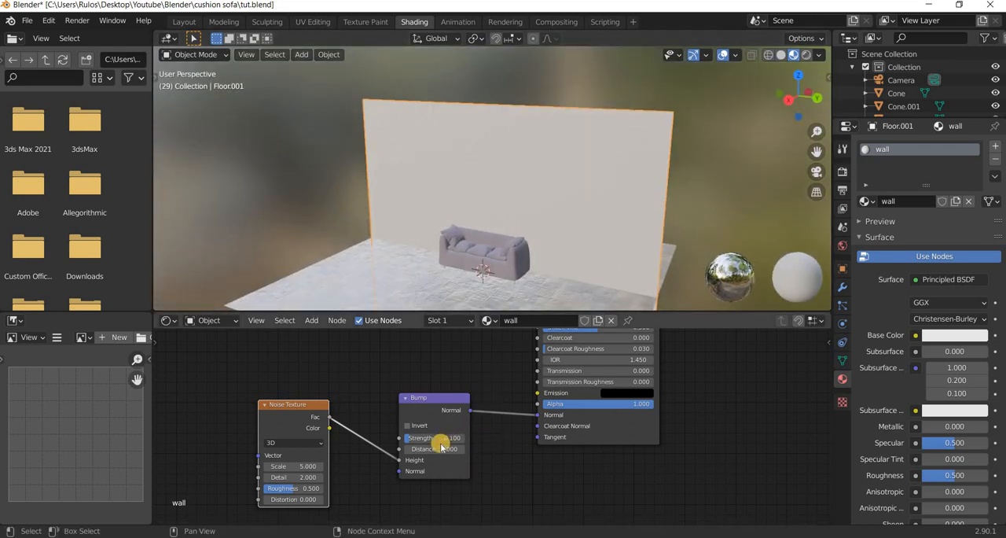
{"action": "middle_click_drag", "start_coordinate": [518, 411], "coordinate": [525, 448]}
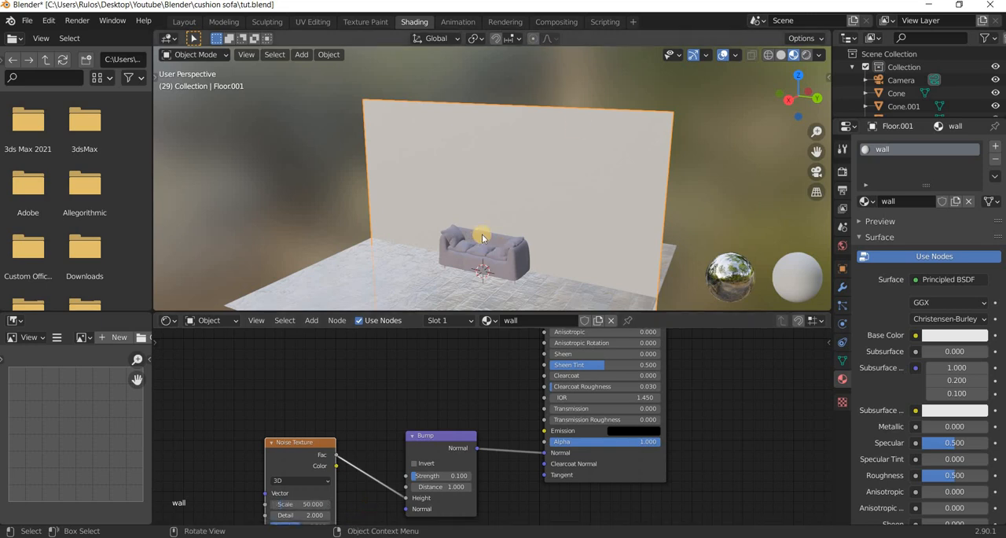
Set the wall's Noise Texture to a Scale of 500 and a Detail of 50.
{"action": "middle_click_drag", "start_coordinate": [482, 234], "coordinate": [568, 214]}
{"action": "scroll", "coordinate": [568, 213], "scroll_direction": "up", "scroll_amount": 6}
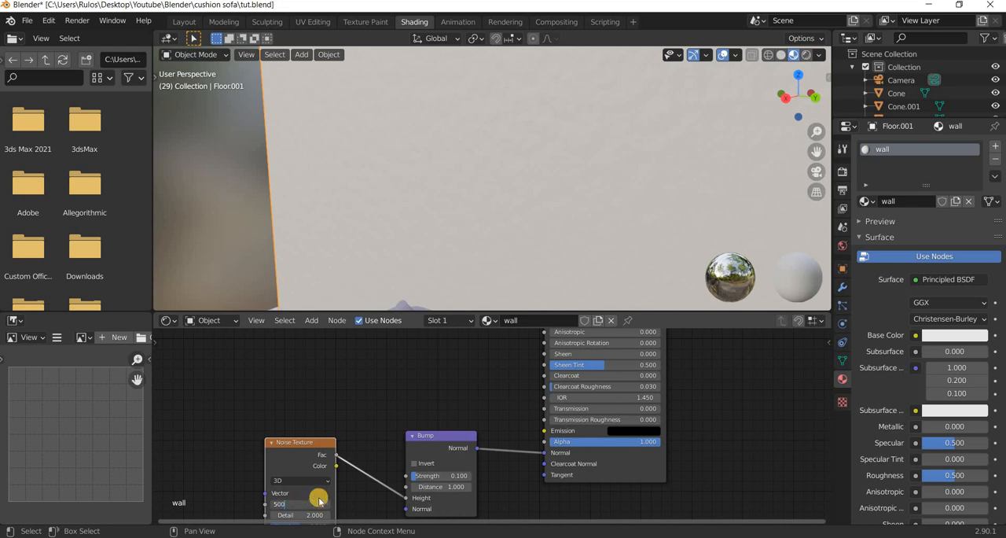
{"action": "key", "text": "Return"}
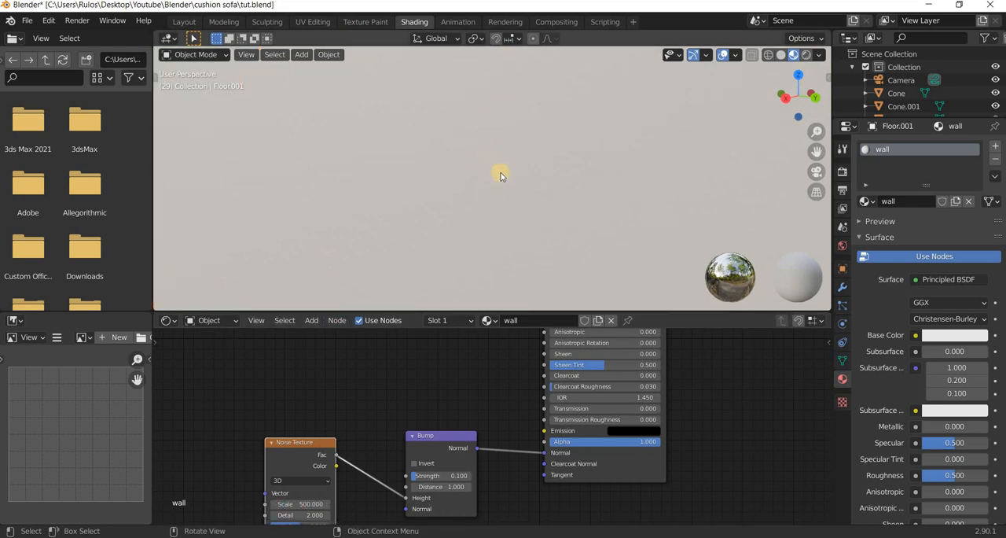
{"action": "scroll", "coordinate": [501, 176], "scroll_direction": "down", "scroll_amount": 6}
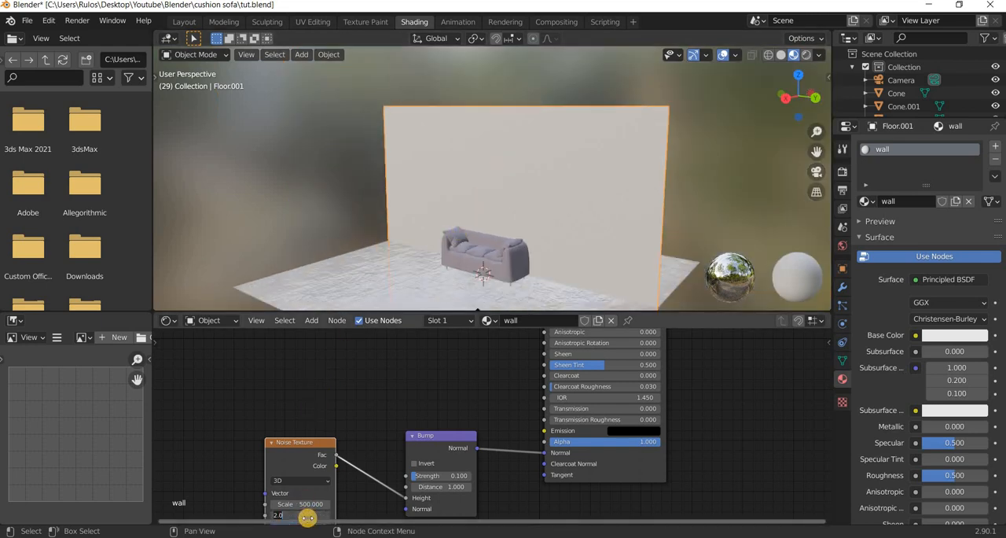
{"action": "scroll", "coordinate": [546, 149], "scroll_direction": "up", "scroll_amount": 5}
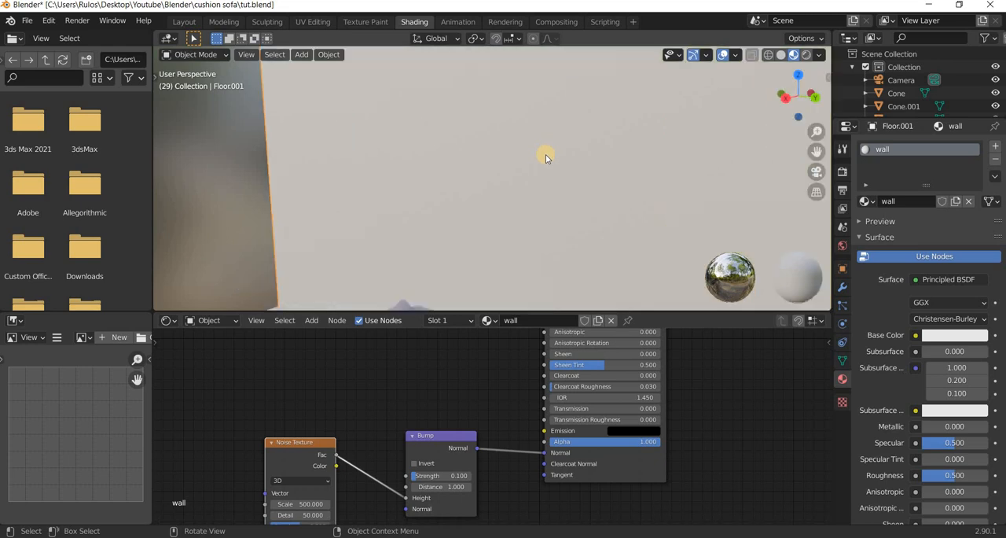
Set the Bump's Strength to about 0.573 and the Noise Texture's Distortion to 3.1, moving the noise node up for access.
{"action": "left_click_drag", "start_coordinate": [447, 481], "coordinate": [420, 479]}
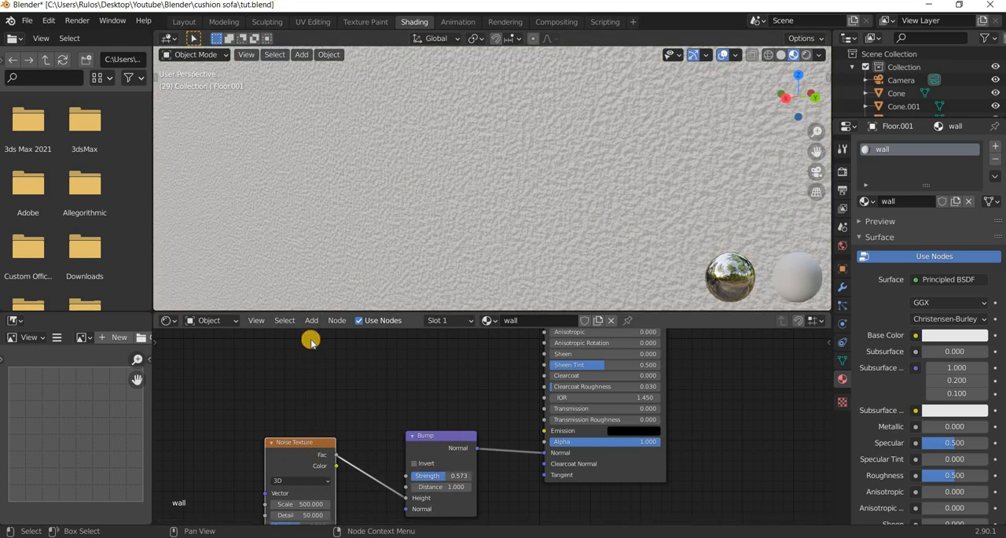
{"action": "key", "text": "g"}
{"action": "left_click", "coordinate": [296, 438]}
{"action": "left_click_drag", "start_coordinate": [296, 438], "coordinate": [319, 435]}
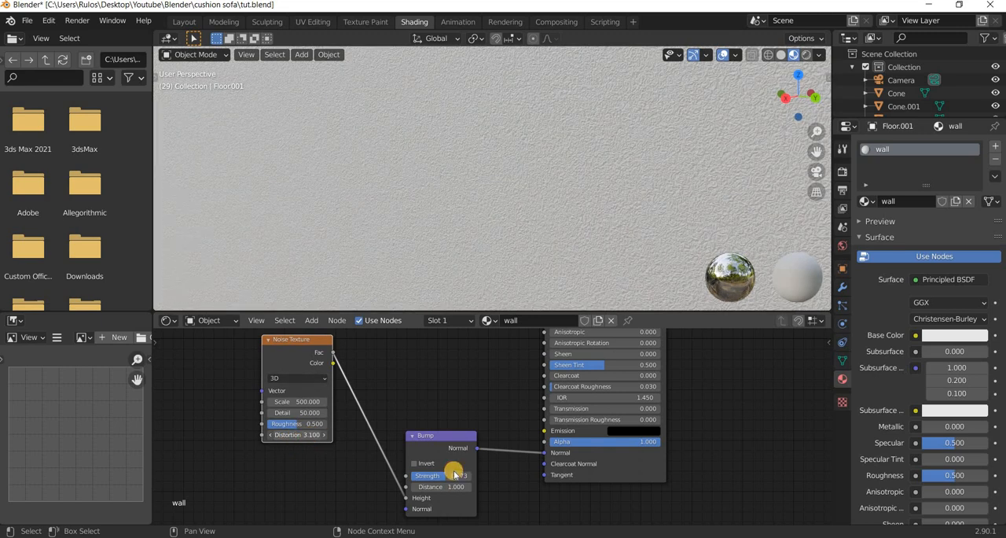
Give one of the sofa's front legs a new material and name it metal.
{"action": "scroll", "coordinate": [534, 234], "scroll_direction": "down", "scroll_amount": 5}
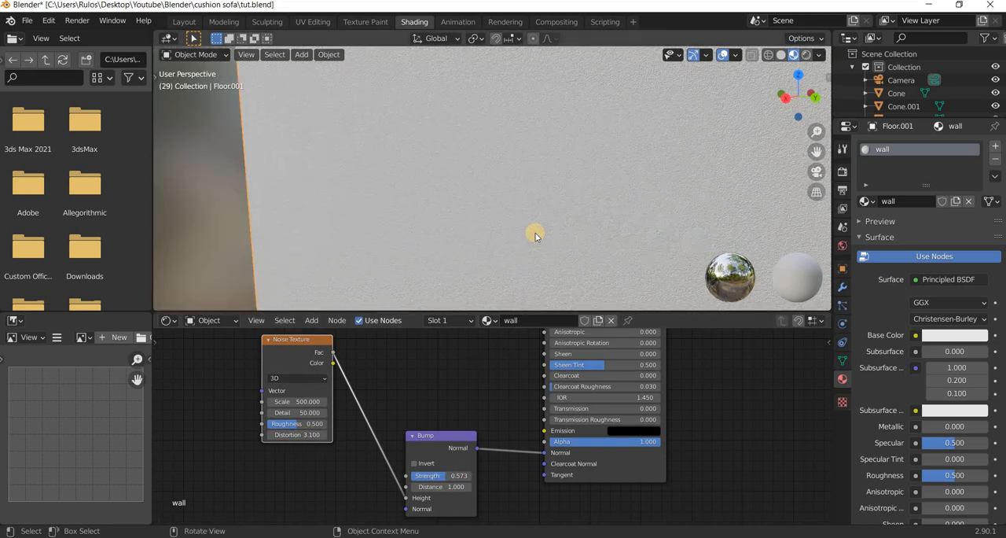
{"action": "scroll", "coordinate": [537, 239], "scroll_direction": "down", "scroll_amount": 3}
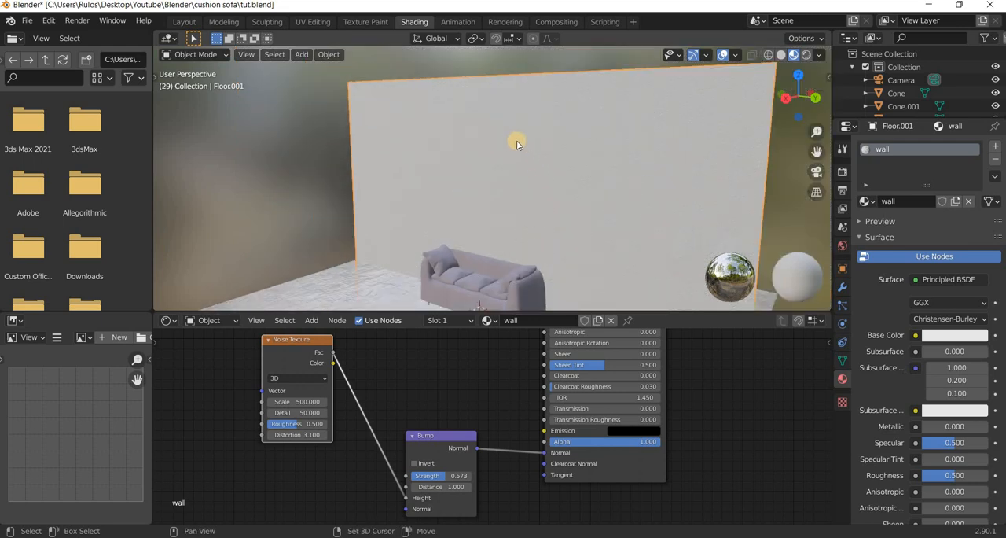
{"action": "scroll", "coordinate": [519, 171], "scroll_direction": "down", "scroll_amount": 3}
{"action": "middle_click_drag", "start_coordinate": [538, 202], "coordinate": [538, 192]}
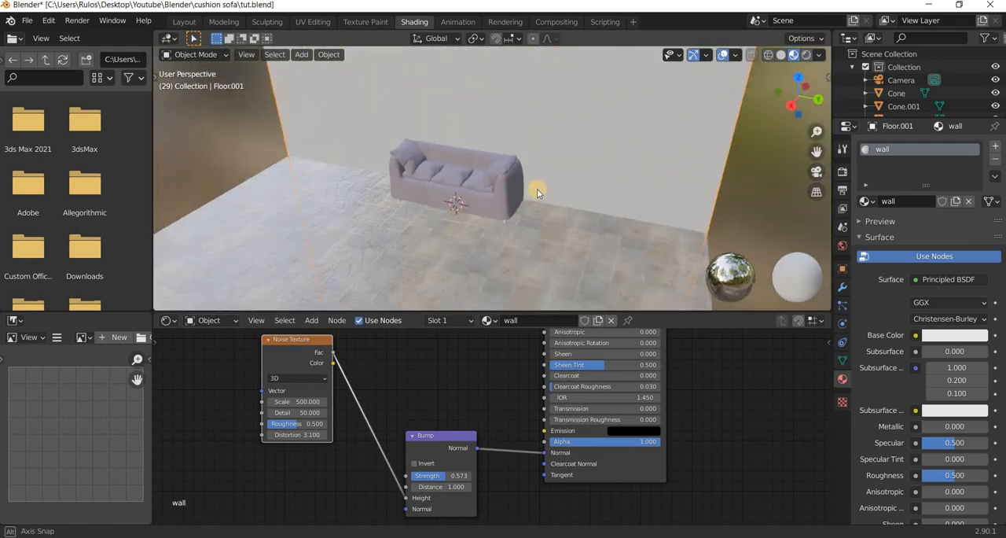
{"action": "scroll", "coordinate": [538, 200], "scroll_direction": "up", "scroll_amount": 3}
{"action": "middle_click_drag", "start_coordinate": [563, 141], "coordinate": [567, 211]}
{"action": "scroll", "coordinate": [556, 244], "scroll_direction": "up", "scroll_amount": 4}
{"action": "middle_click_drag", "start_coordinate": [566, 283], "coordinate": [557, 221], "text": "shift"}
{"action": "middle_click_drag", "start_coordinate": [558, 184], "coordinate": [544, 197]}
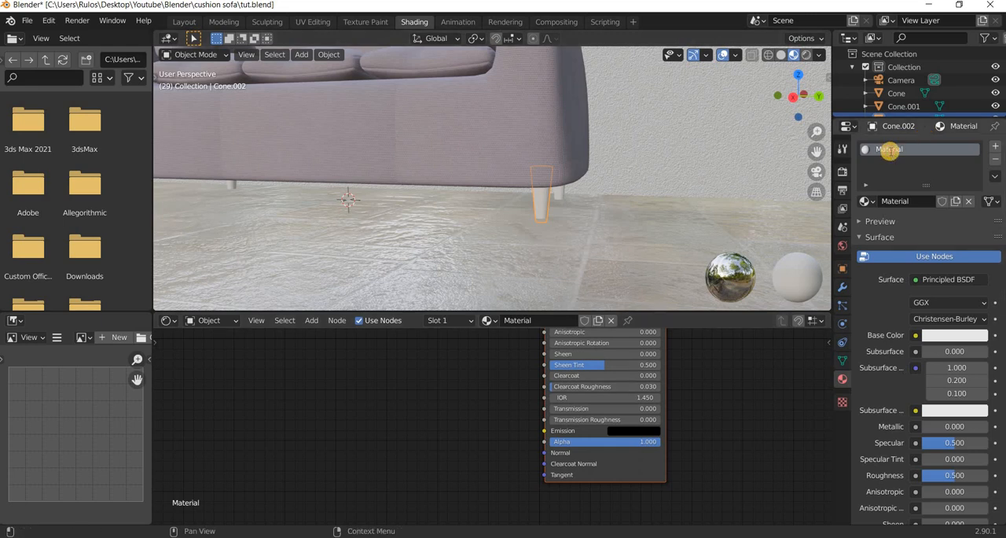
{"action": "type", "text": "l"}
{"action": "key", "text": "Return"}
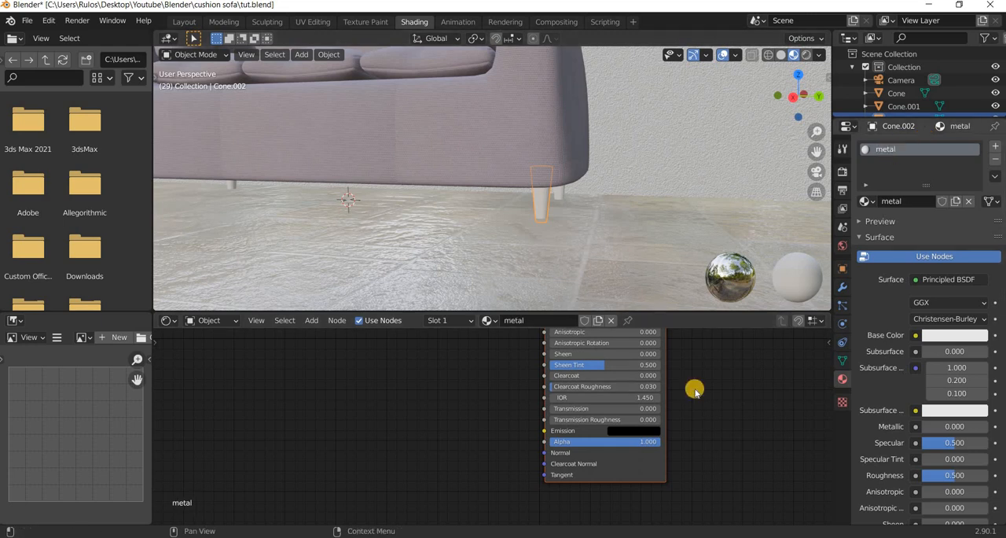
Set the metal material's Metallic to 1 and its Roughness to 0.
{"action": "middle_click_drag", "start_coordinate": [469, 387], "coordinate": [389, 473]}
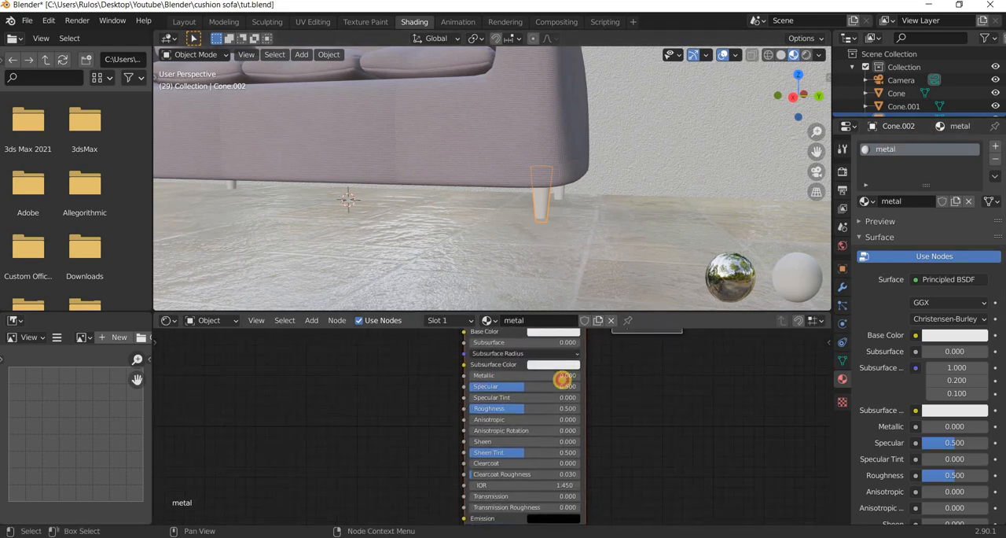
{"action": "left_click_drag", "start_coordinate": [477, 377], "coordinate": [580, 378]}
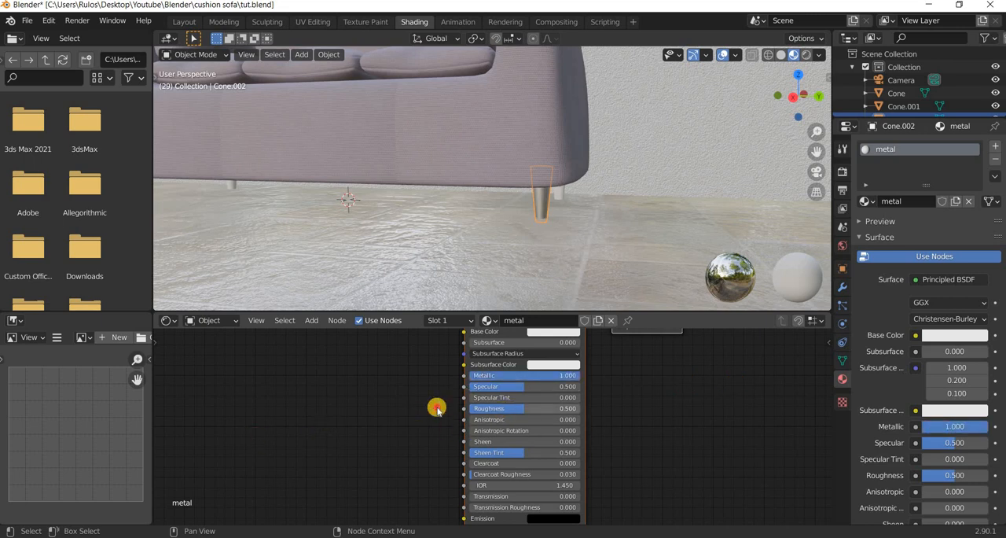
{"action": "left_click_drag", "start_coordinate": [482, 408], "coordinate": [59, 426]}
{"action": "middle_click_drag", "start_coordinate": [339, 443], "coordinate": [405, 405]}
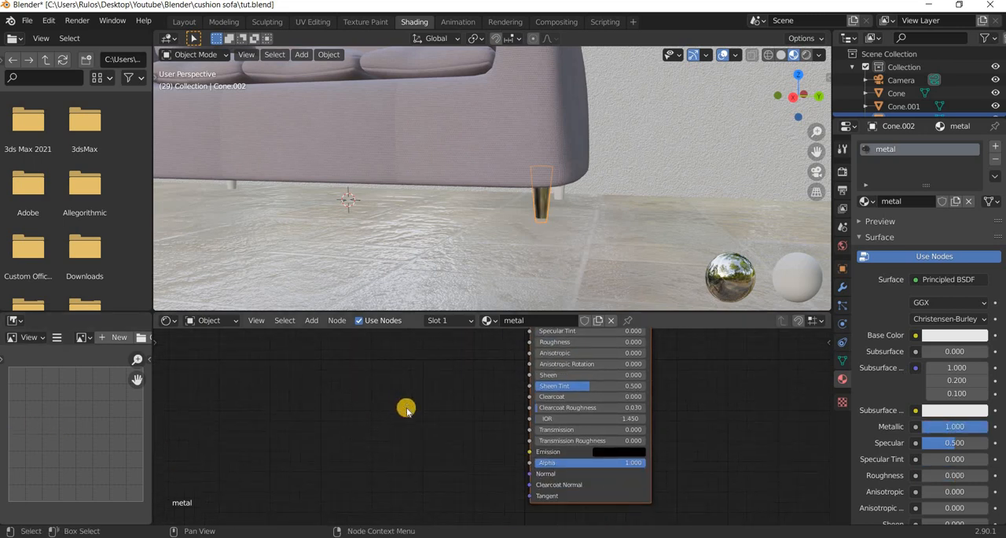
Assign the existing metal material to the sofa's three remaining legs.
{"action": "left_click", "coordinate": [465, 320]}
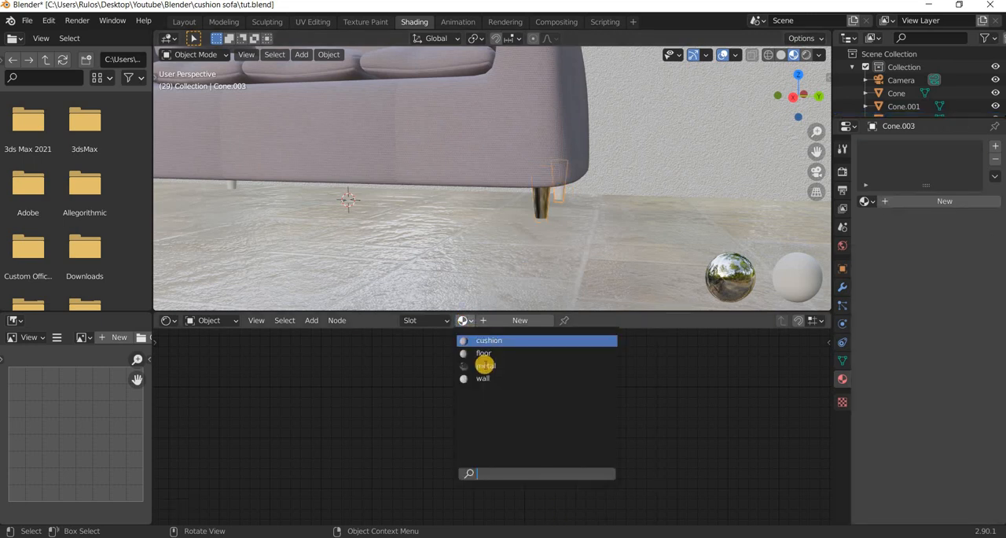
{"action": "left_click", "coordinate": [484, 366]}
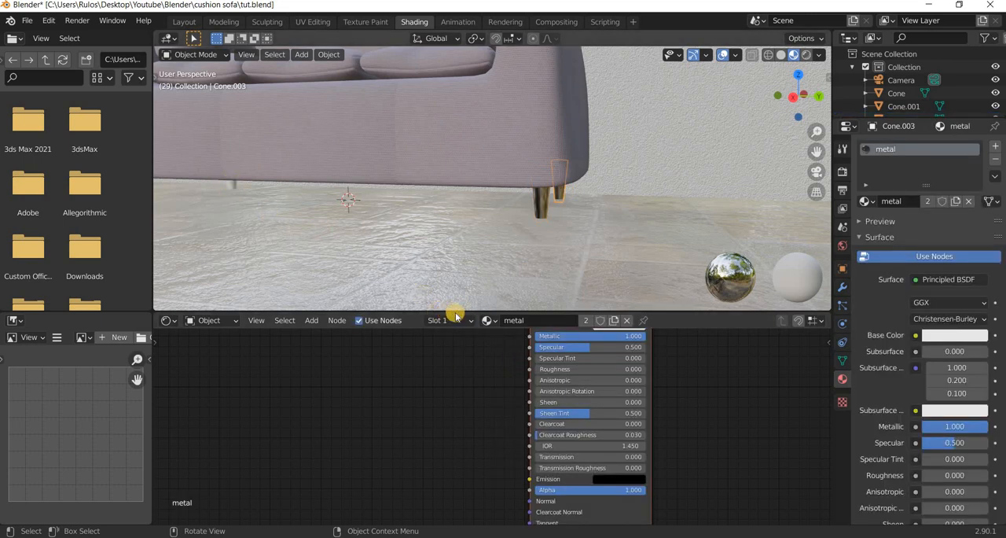
{"action": "left_click", "coordinate": [469, 321]}
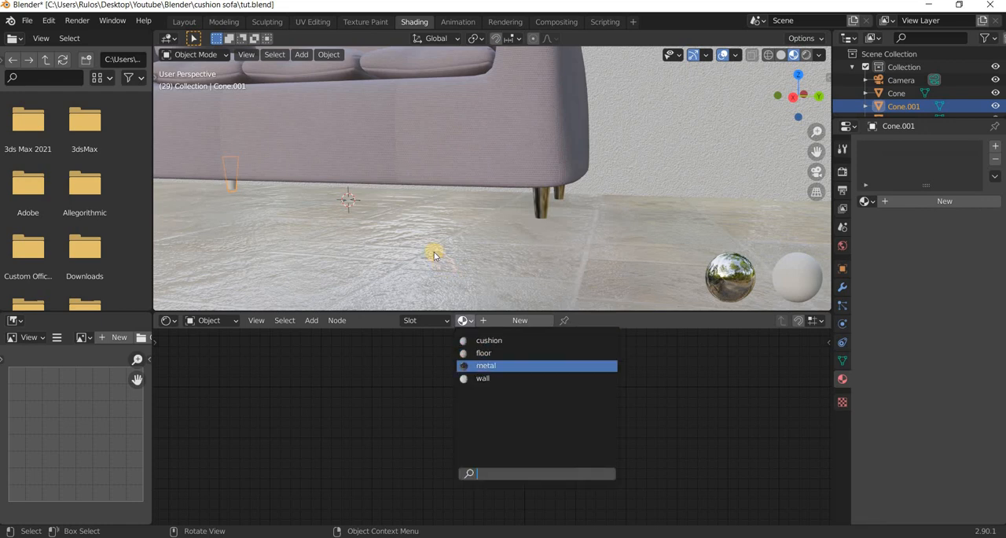
{"action": "key", "text": "Return"}
{"action": "middle_click_drag", "start_coordinate": [673, 216], "coordinate": [484, 187], "text": "shift"}
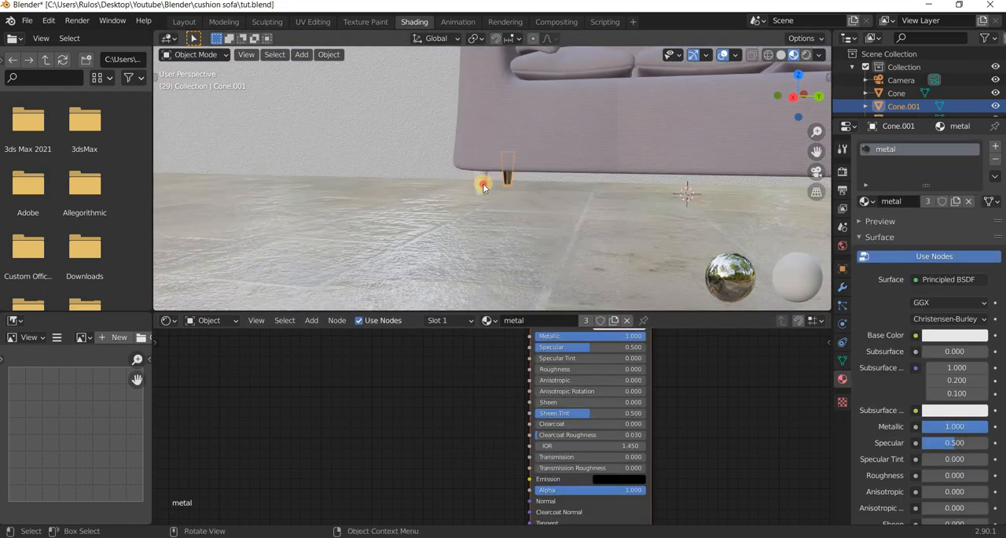
{"action": "left_click", "coordinate": [465, 320]}
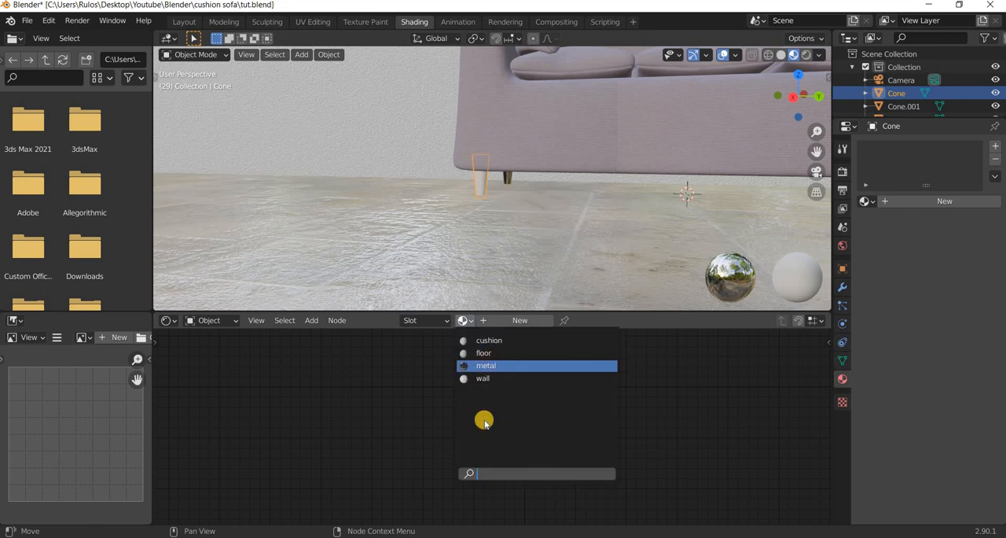
{"action": "left_click", "coordinate": [486, 367]}
Use an Environment Texture as the color of the world background.
{"action": "middle_click_drag", "start_coordinate": [483, 416], "coordinate": [462, 473]}
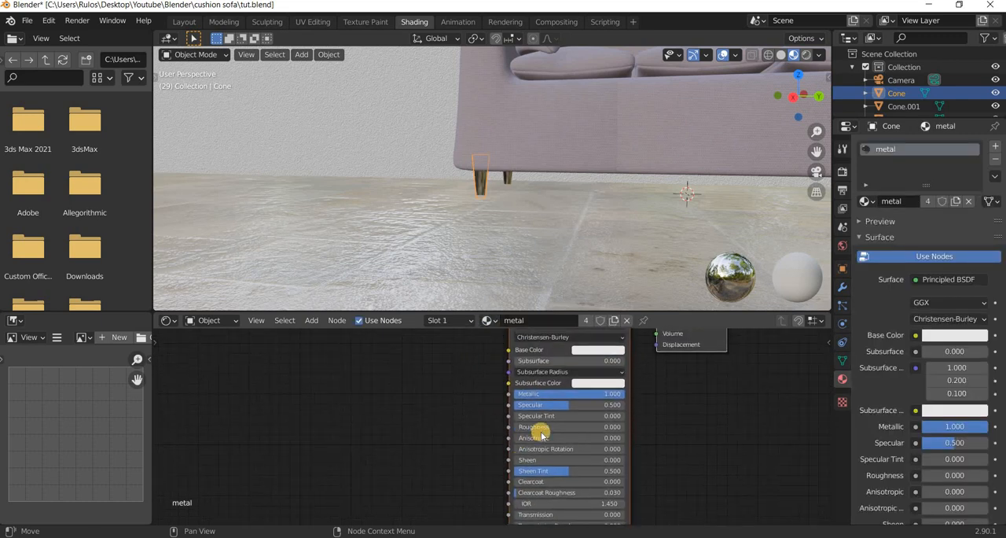
{"action": "scroll", "coordinate": [608, 155], "scroll_direction": "down", "scroll_amount": 4}
{"action": "middle_click_drag", "start_coordinate": [608, 155], "coordinate": [484, 199], "text": "shift"}
{"action": "middle_click_drag", "start_coordinate": [547, 179], "coordinate": [586, 187]}
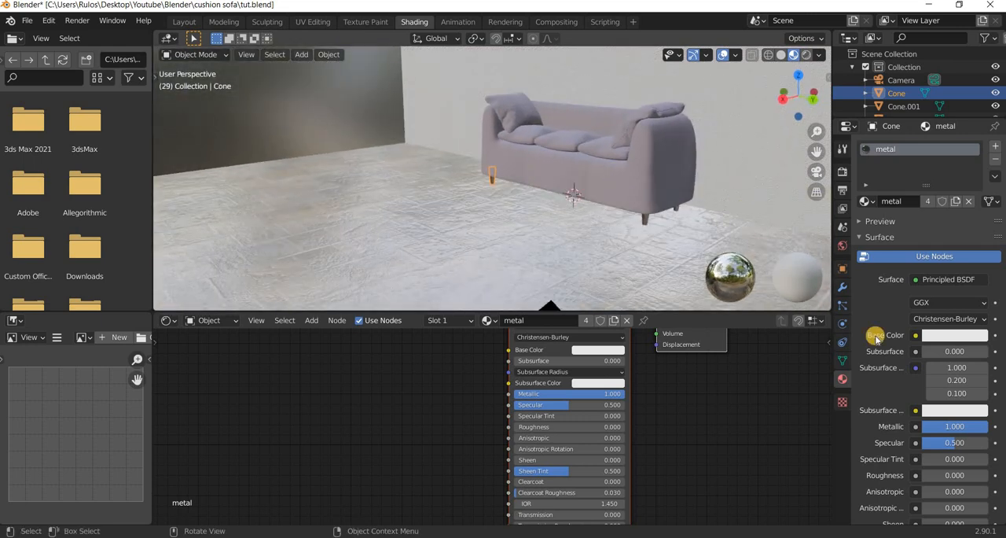
{"action": "left_click", "coordinate": [842, 246]}
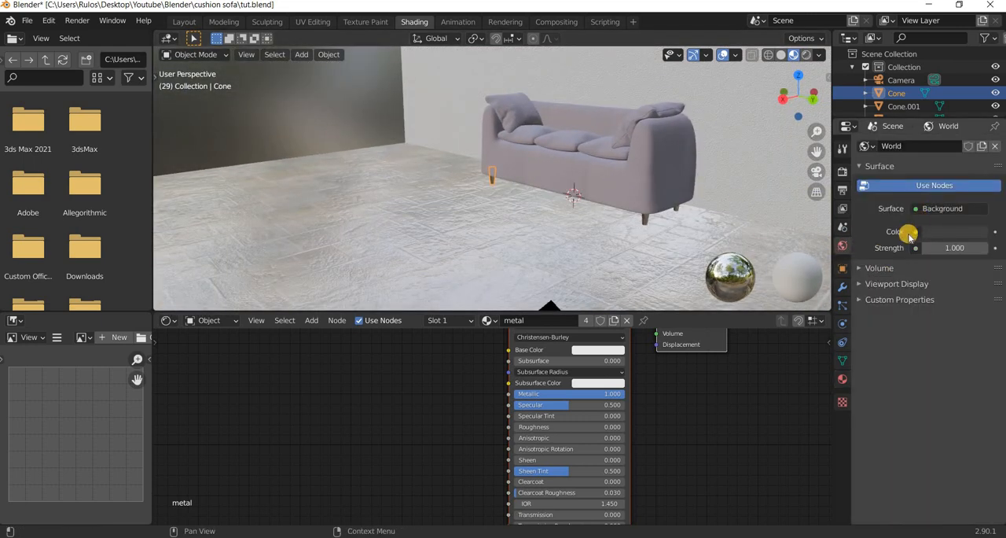
{"action": "left_click", "coordinate": [914, 231]}
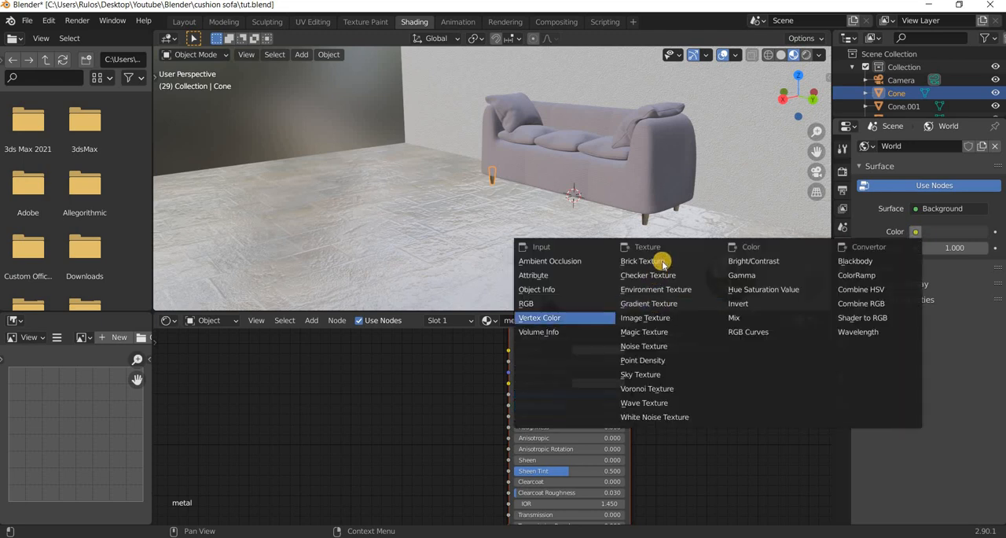
{"action": "left_click", "coordinate": [656, 290]}
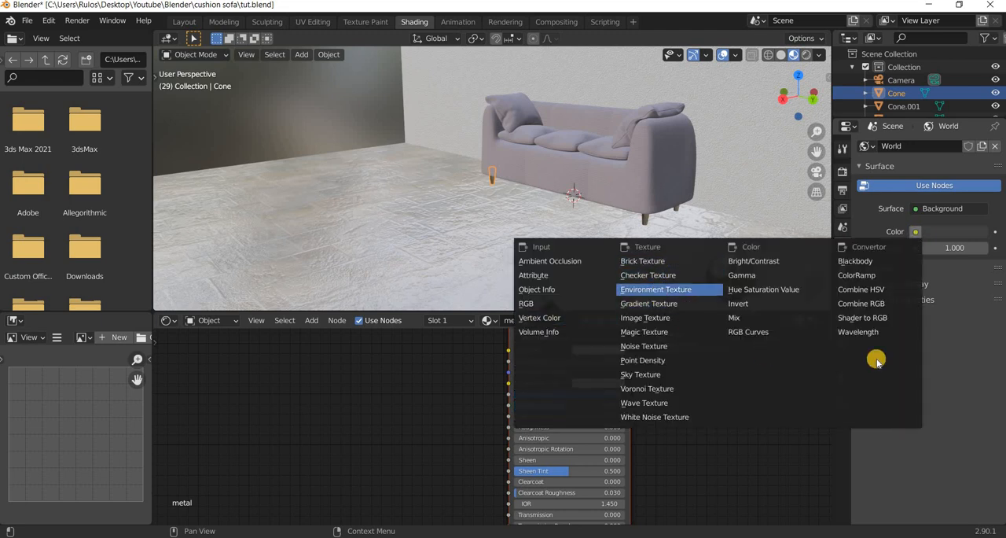
Load ballroom_2k.hdr from the HDRI folder in 3D Assets on the Desktop as the world's environment image.
{"action": "left_click", "coordinate": [976, 249]}
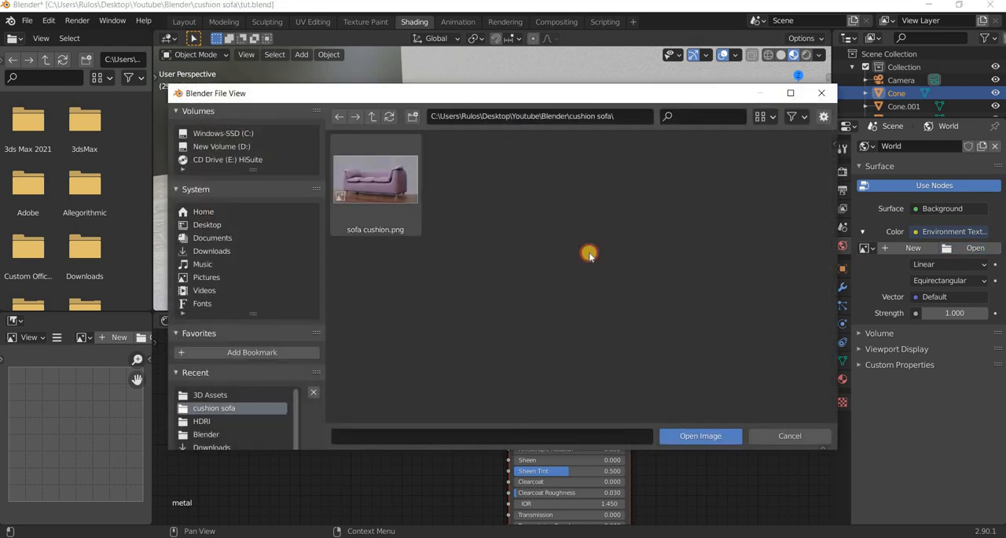
{"action": "left_click", "coordinate": [207, 225]}
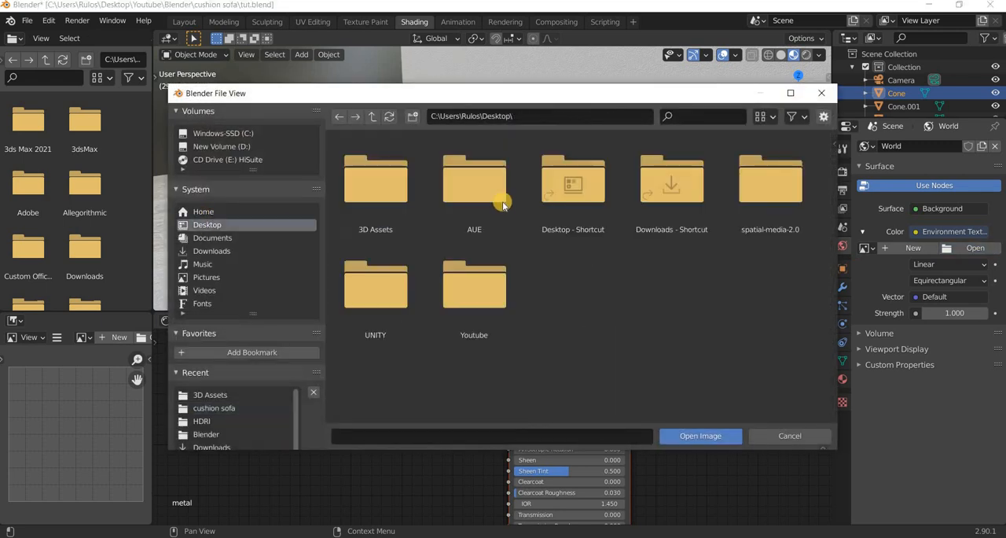
{"action": "double_click", "coordinate": [376, 188]}
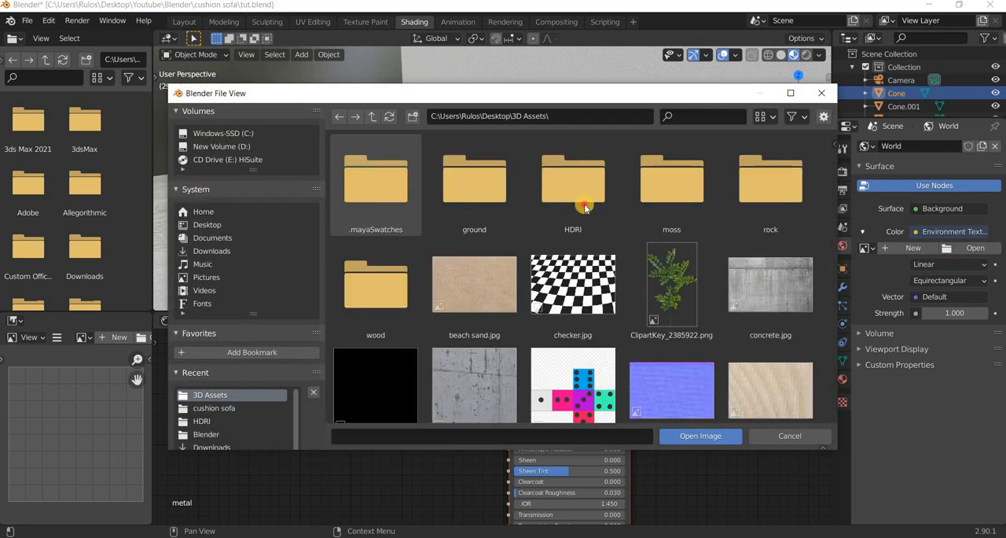
{"action": "double_click", "coordinate": [568, 197]}
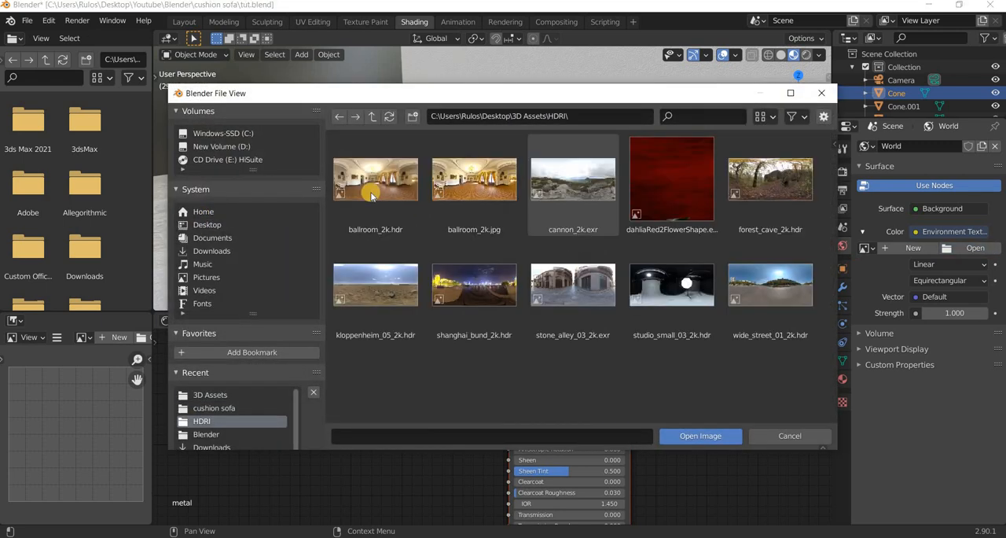
{"action": "left_click", "coordinate": [706, 439]}
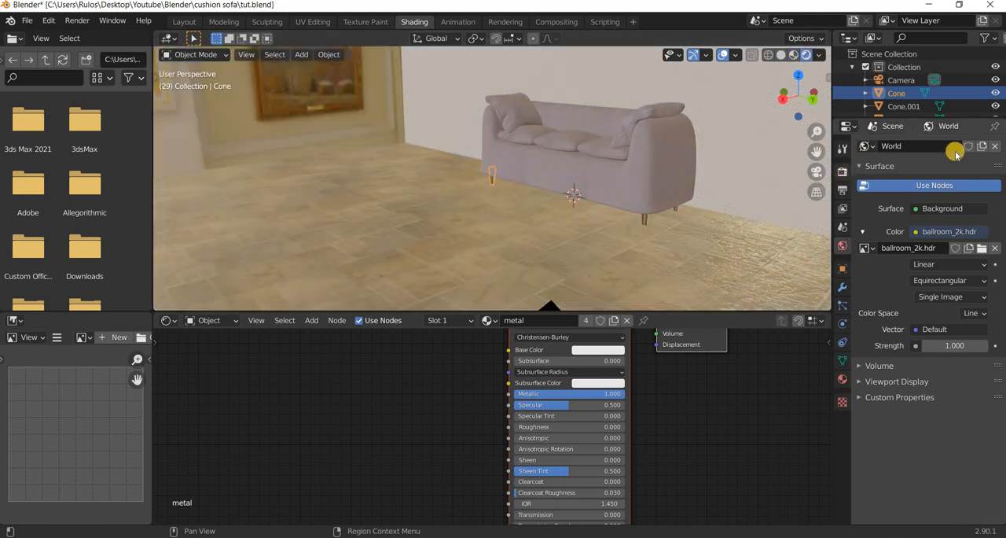
Switch the scene's render engine to Cycles.
{"action": "left_click", "coordinate": [845, 177]}
{"action": "left_click", "coordinate": [951, 146]}
{"action": "left_click", "coordinate": [938, 192]}
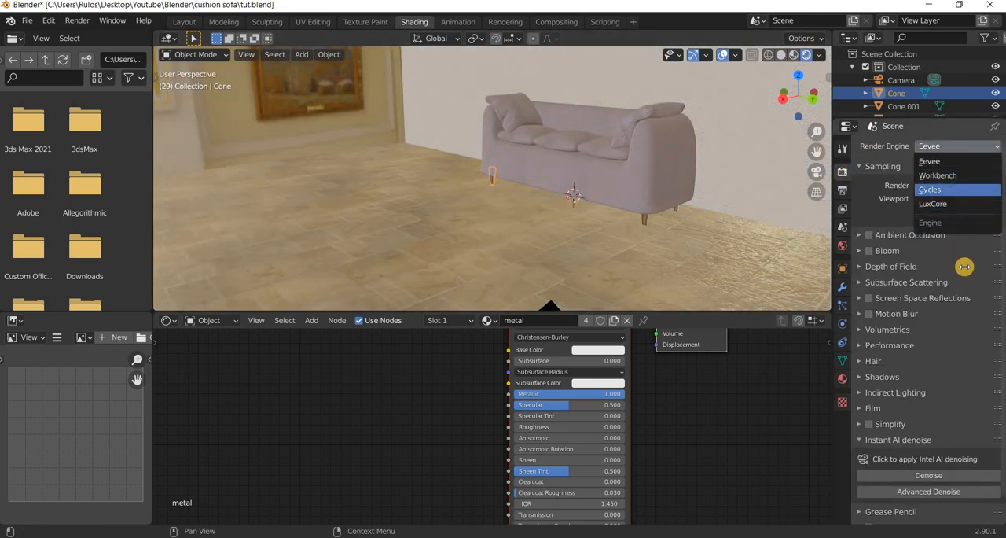
Set the render samples to 64 and enable render denoising with OpenImageDenoise.
{"action": "left_click", "coordinate": [981, 250]}
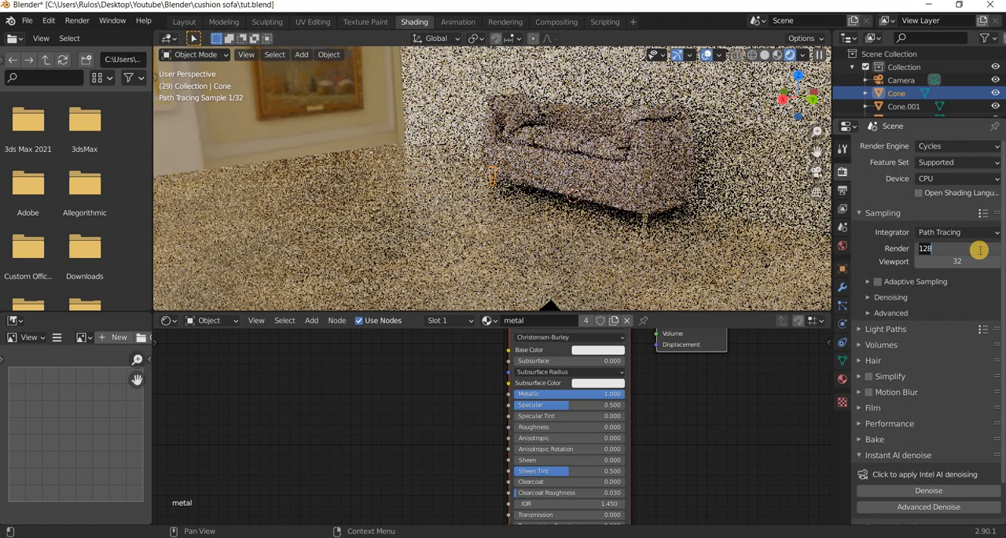
{"action": "type", "text": "64"}
{"action": "key", "text": "Return"}
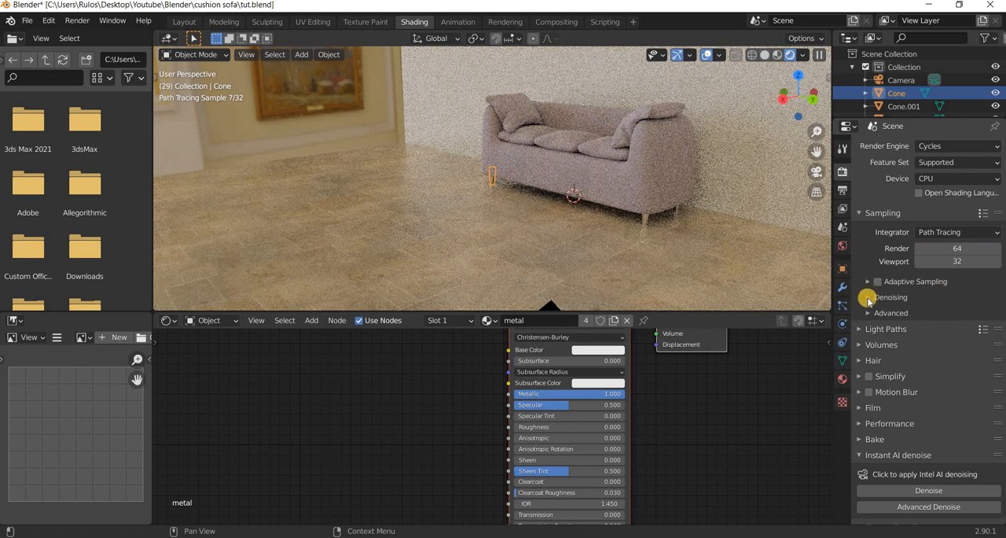
{"action": "left_click", "coordinate": [900, 315]}
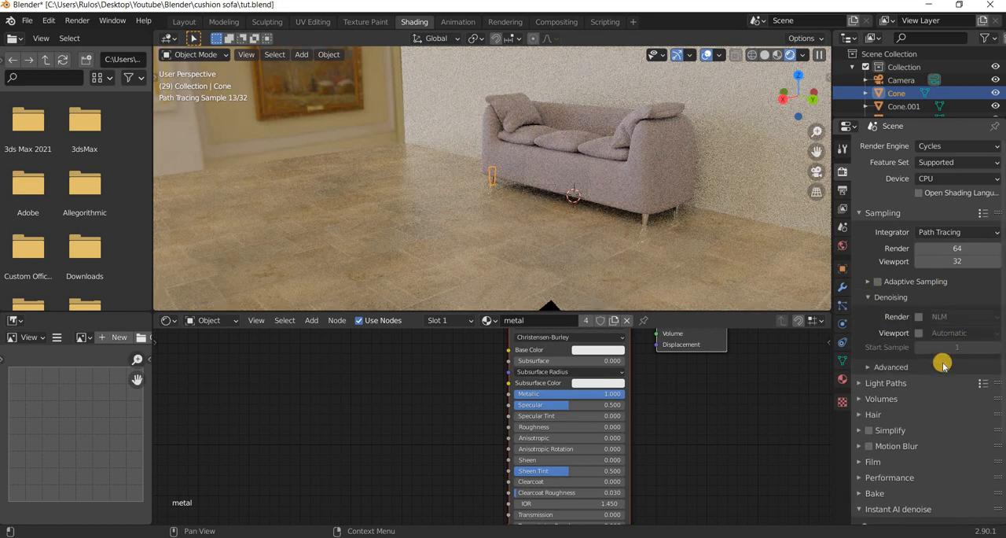
{"action": "left_click", "coordinate": [959, 316]}
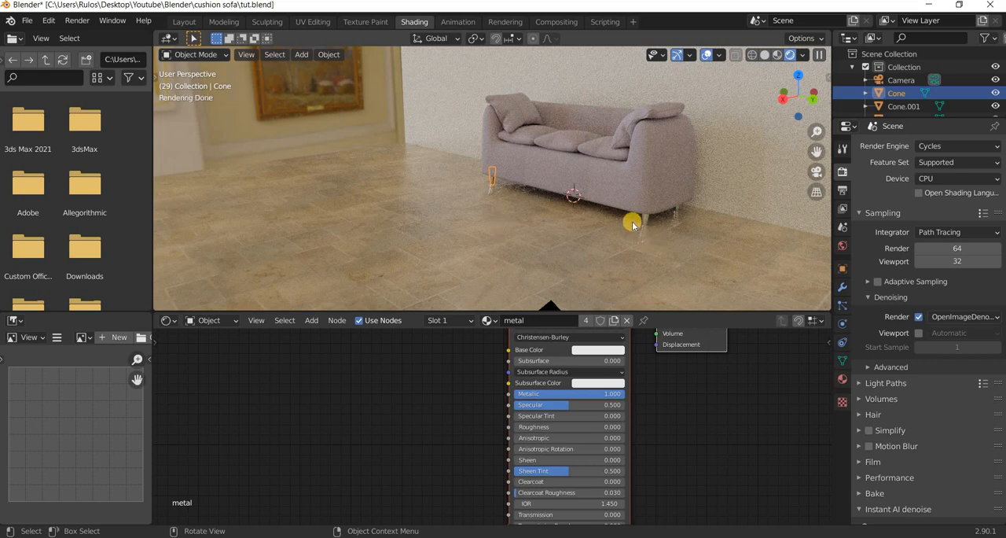
Look through the scene camera, select it and enable its Depth of Field.
{"action": "key", "text": "KP_0"}
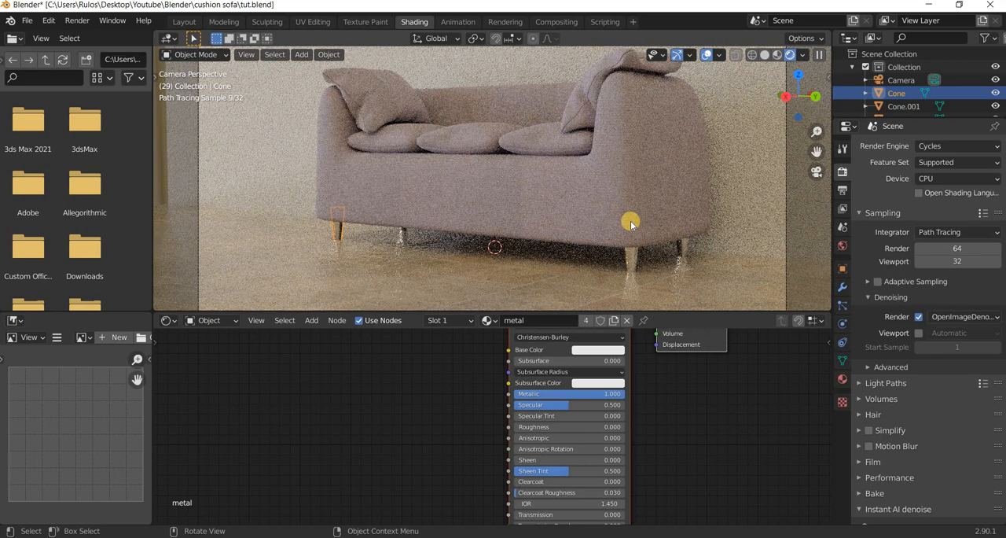
{"action": "scroll", "coordinate": [630, 222], "scroll_direction": "down", "scroll_amount": 3}
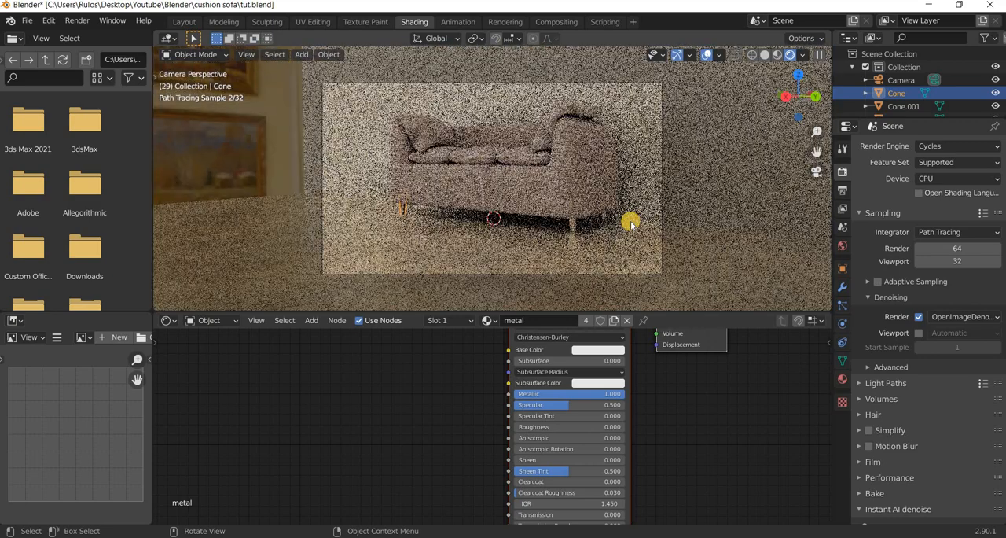
{"action": "scroll", "coordinate": [631, 223], "scroll_direction": "up", "scroll_amount": 2}
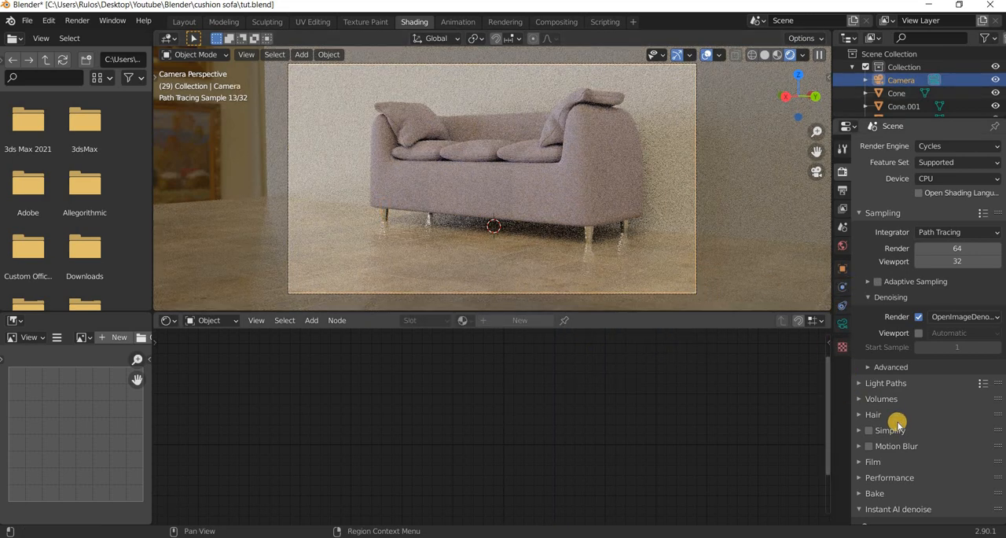
{"action": "scroll", "coordinate": [950, 379], "scroll_direction": "down", "scroll_amount": 3}
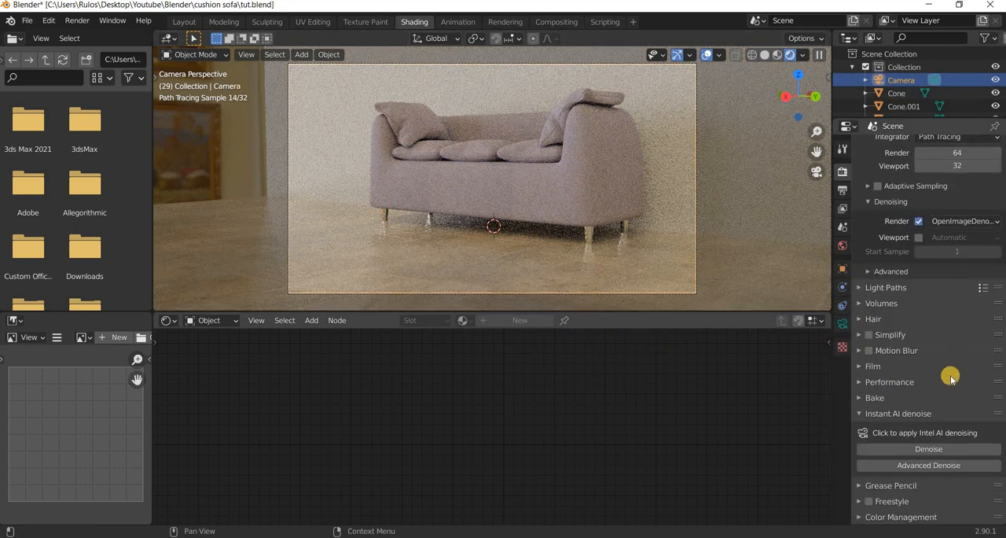
{"action": "left_click", "coordinate": [841, 324]}
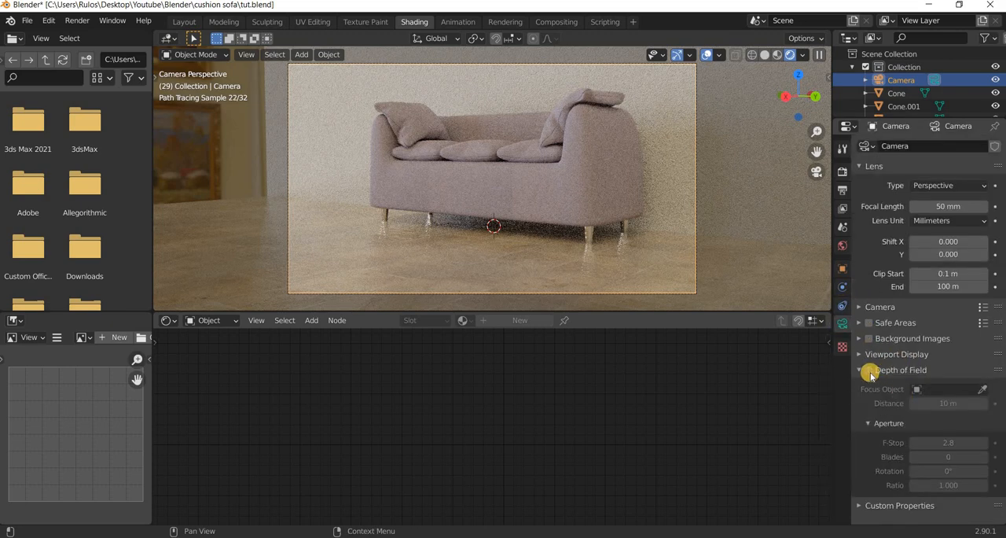
{"action": "left_click", "coordinate": [869, 371]}
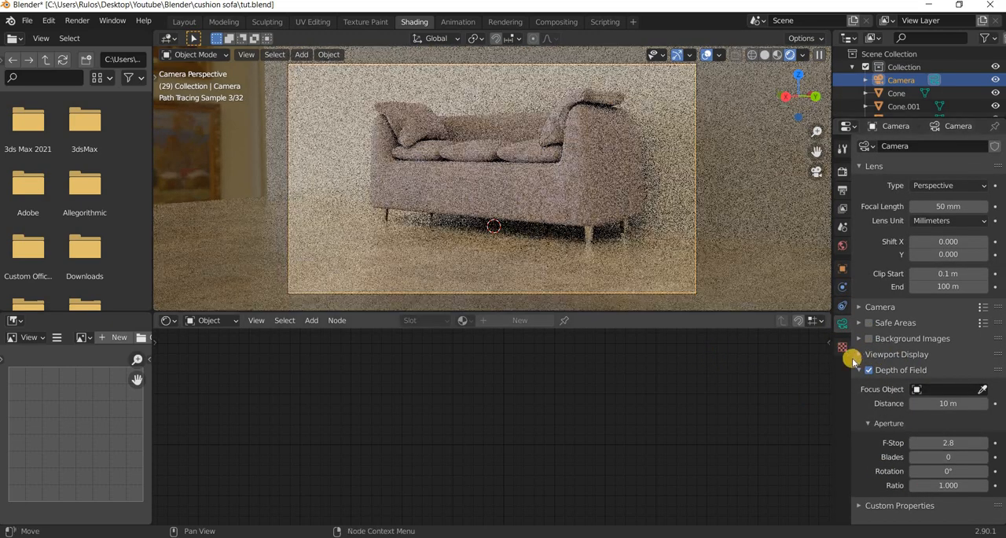
Show the camera's Limits in the viewport, inspect the focus point around the sofa and return to the camera view.
{"action": "left_click", "coordinate": [896, 355]}
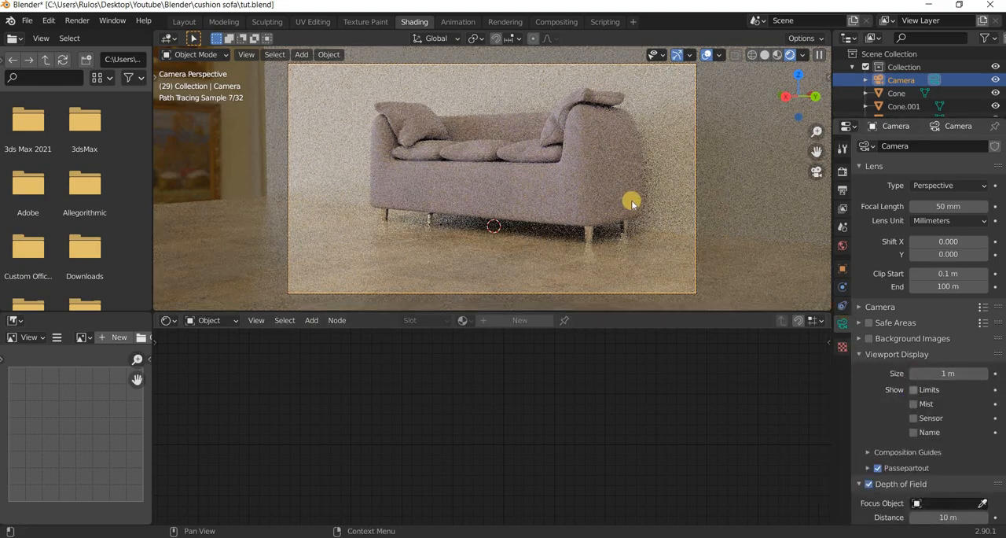
{"action": "middle_click_drag", "start_coordinate": [548, 222], "coordinate": [411, 198]}
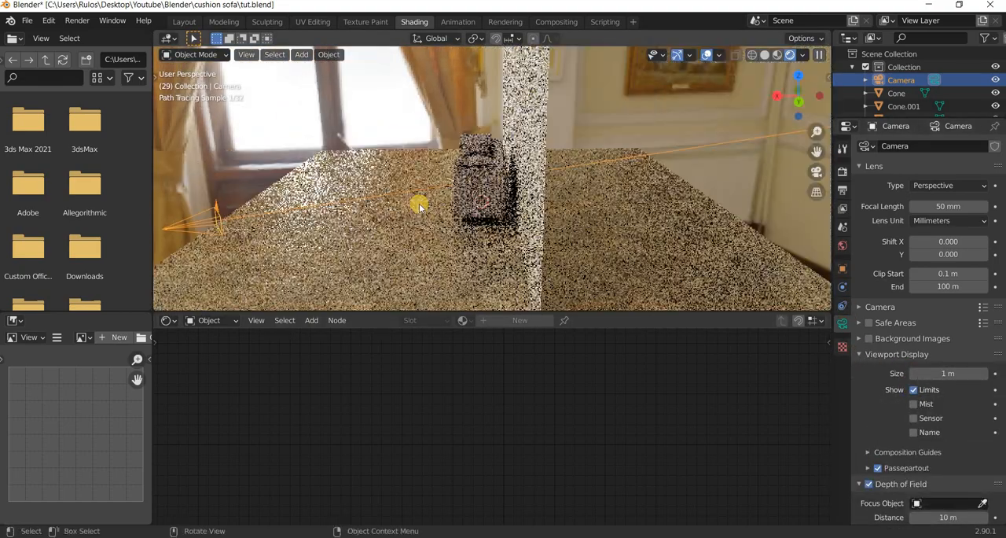
{"action": "scroll", "coordinate": [434, 206], "scroll_direction": "up", "scroll_amount": 3}
{"action": "middle_click_drag", "start_coordinate": [472, 224], "coordinate": [438, 227]}
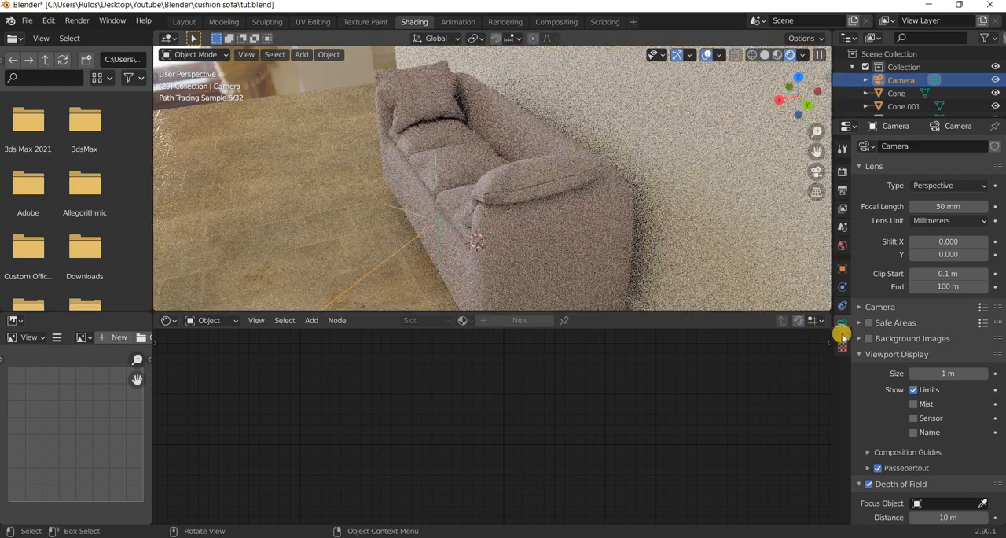
{"action": "key", "text": "KP_0"}
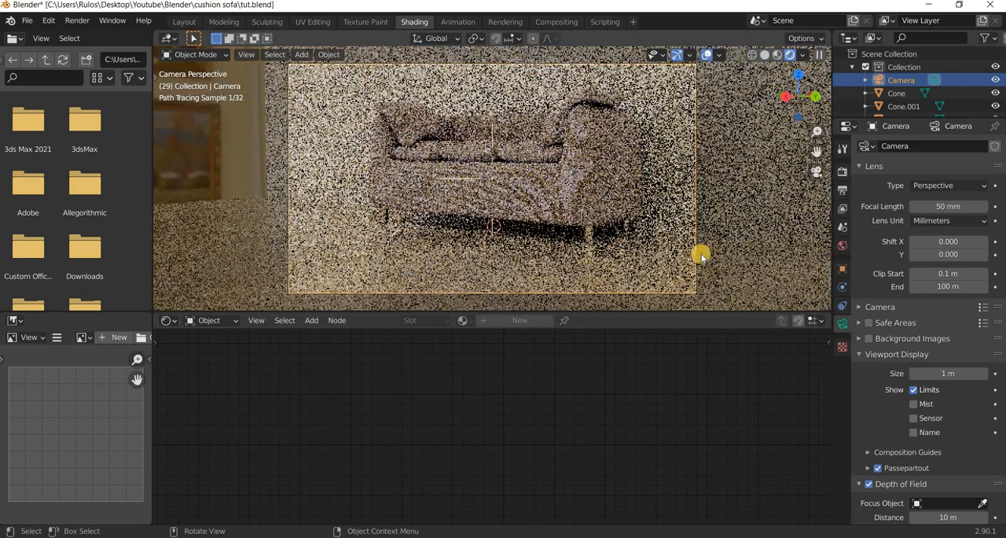
Try a depth-of-field F-Stop of 0.5, settle on 0.2, and return to the render settings.
{"action": "scroll", "coordinate": [948, 440], "scroll_direction": "down", "scroll_amount": 3}
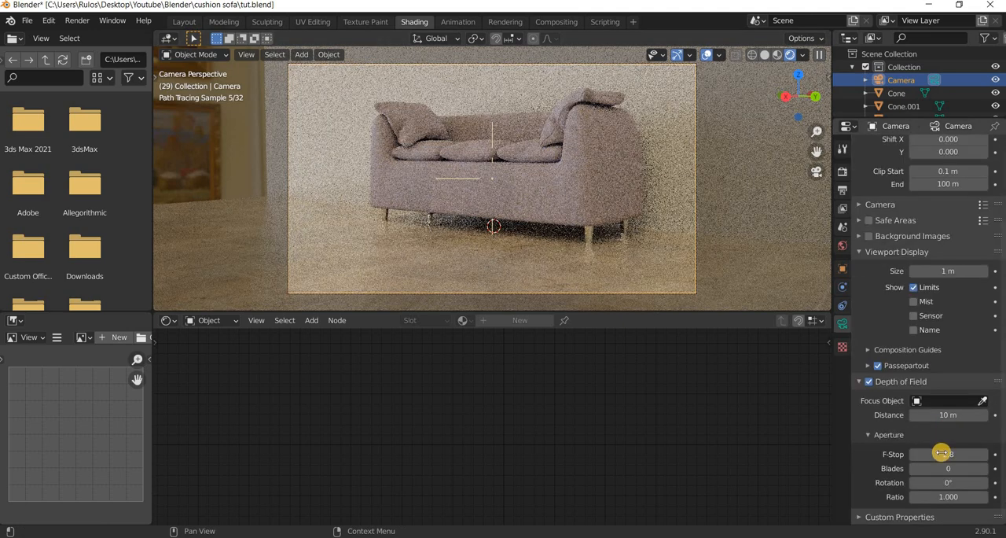
{"action": "left_click", "coordinate": [941, 453]}
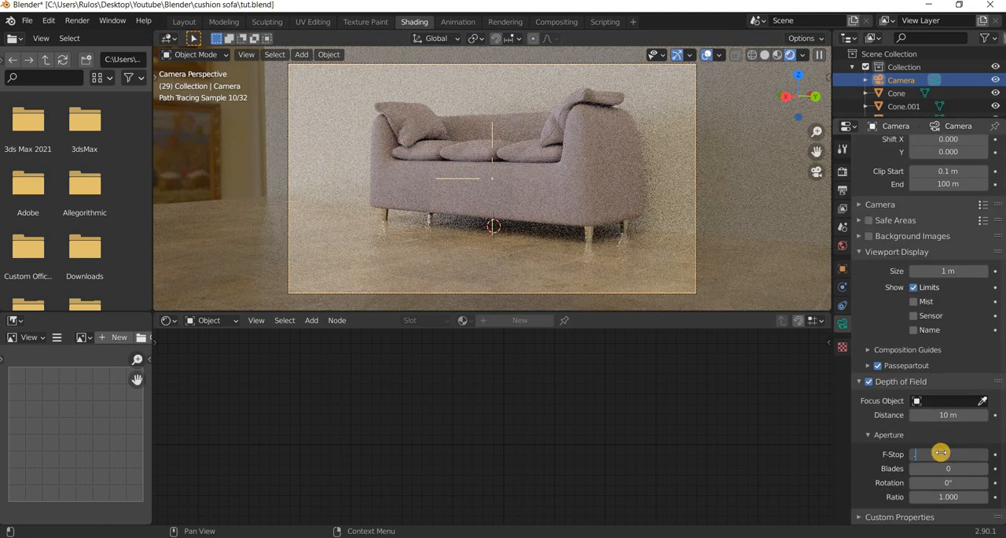
{"action": "type", "text": "0.5"}
{"action": "key", "text": "Return"}
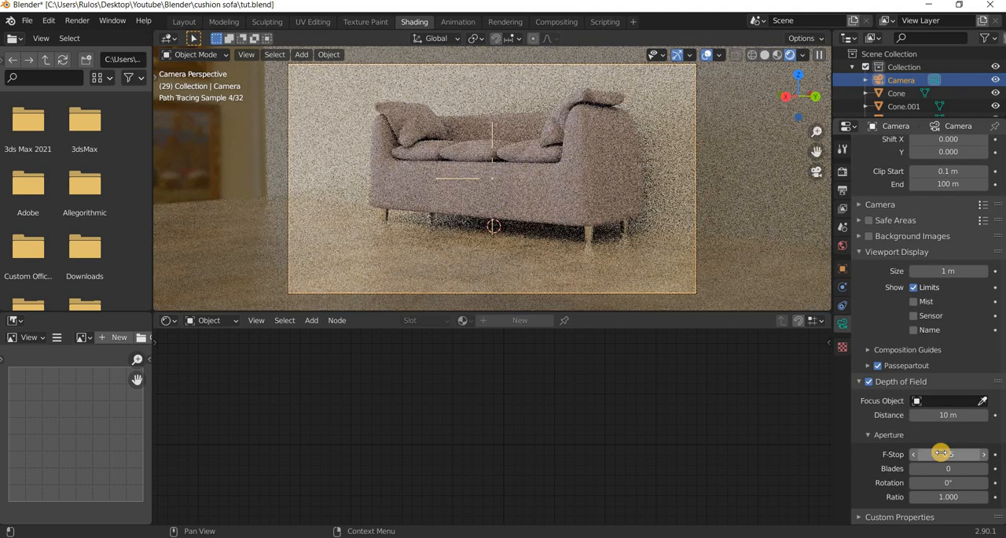
{"action": "left_click", "coordinate": [941, 453]}
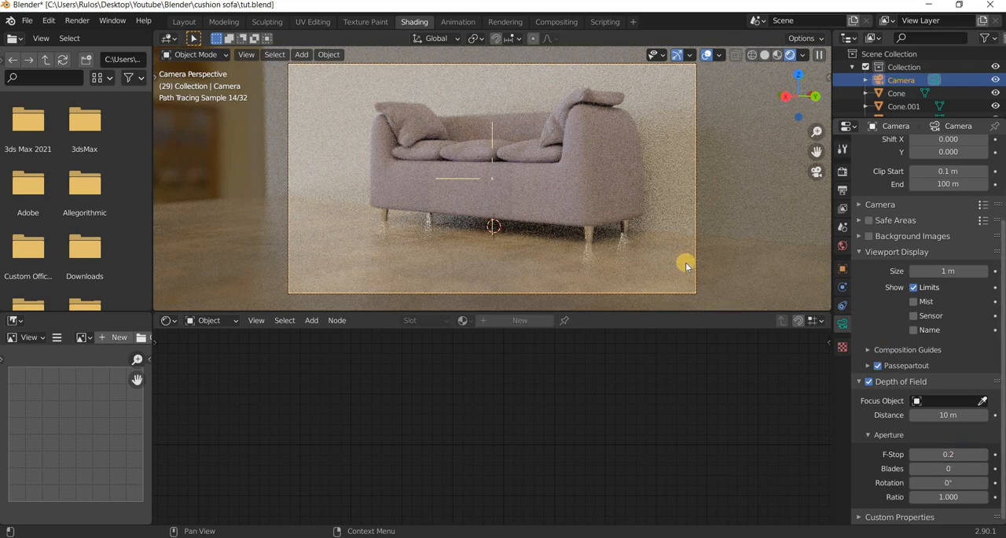
{"action": "left_click", "coordinate": [843, 172]}
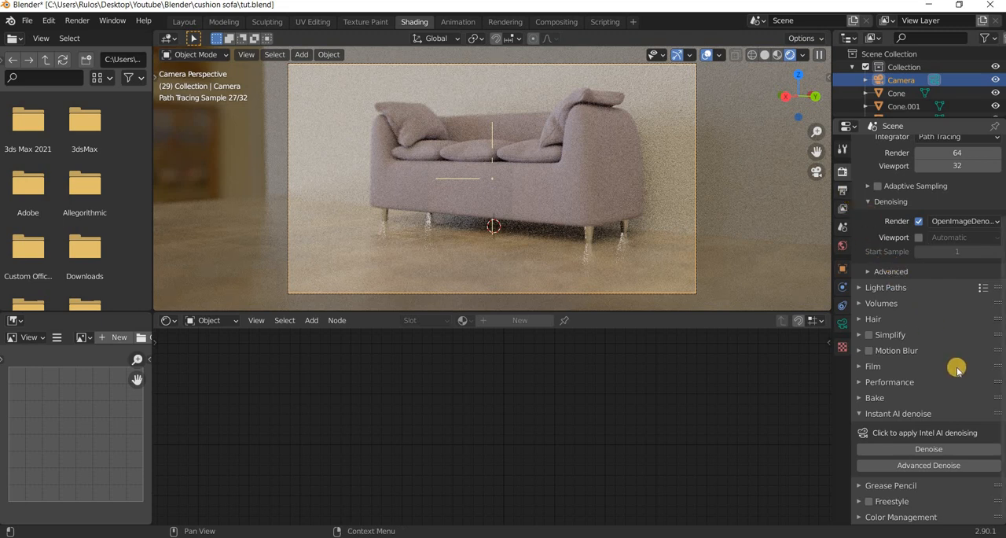
Set the scene's color management Look to Very High Contrast.
{"action": "scroll", "coordinate": [952, 407], "scroll_direction": "down", "scroll_amount": 5}
{"action": "left_click", "coordinate": [912, 397]}
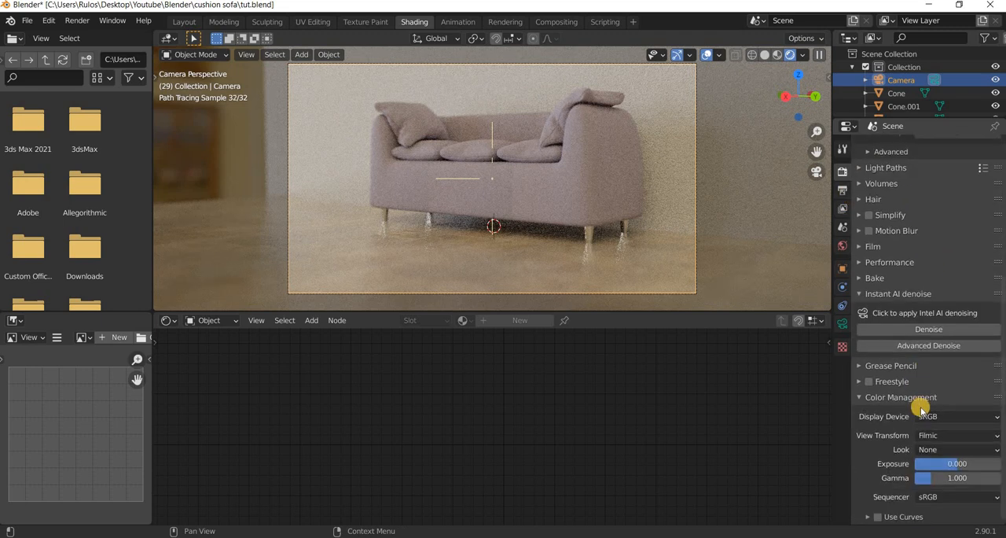
{"action": "left_click", "coordinate": [947, 449]}
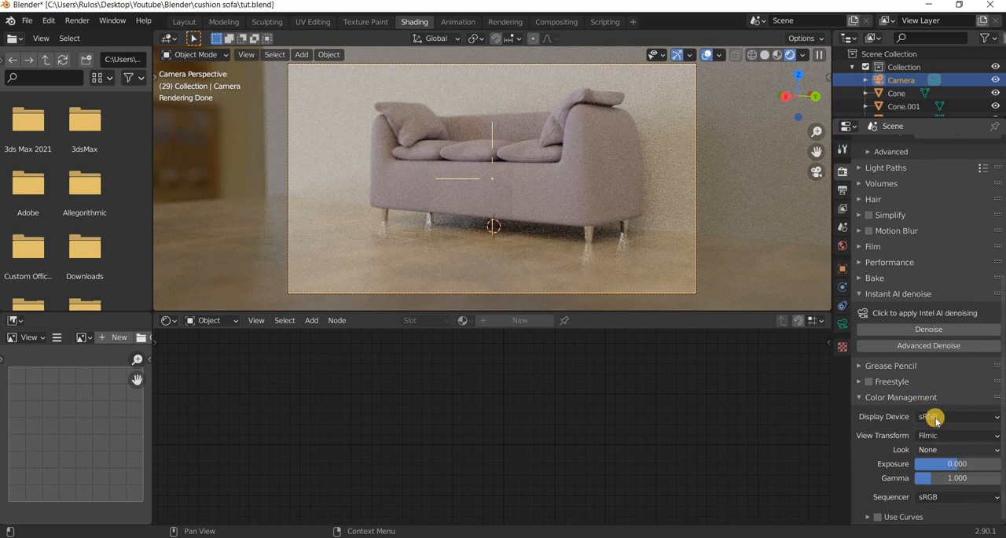
{"action": "left_click", "coordinate": [943, 420]}
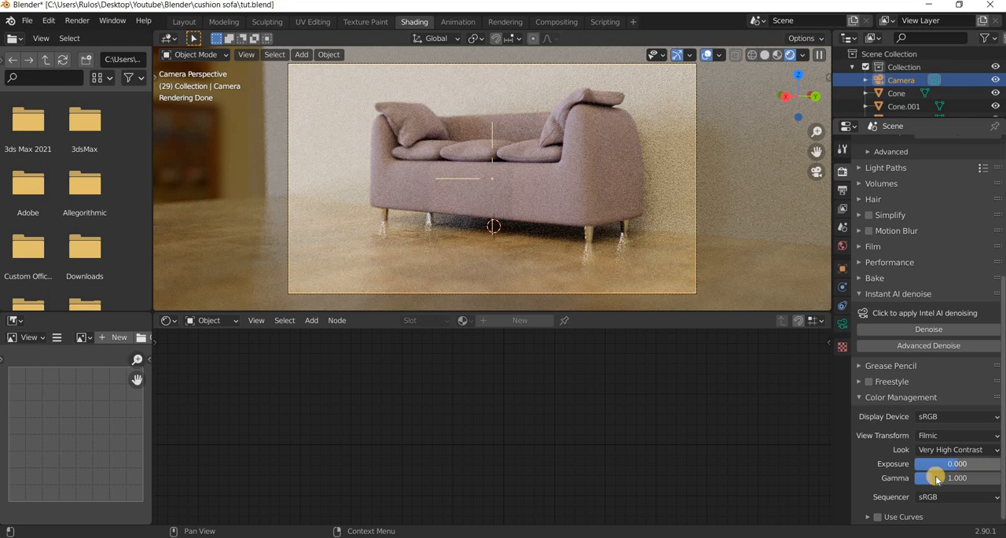
Set both the color management Gamma and Exposure to 0.5.
{"action": "left_click", "coordinate": [956, 477]}
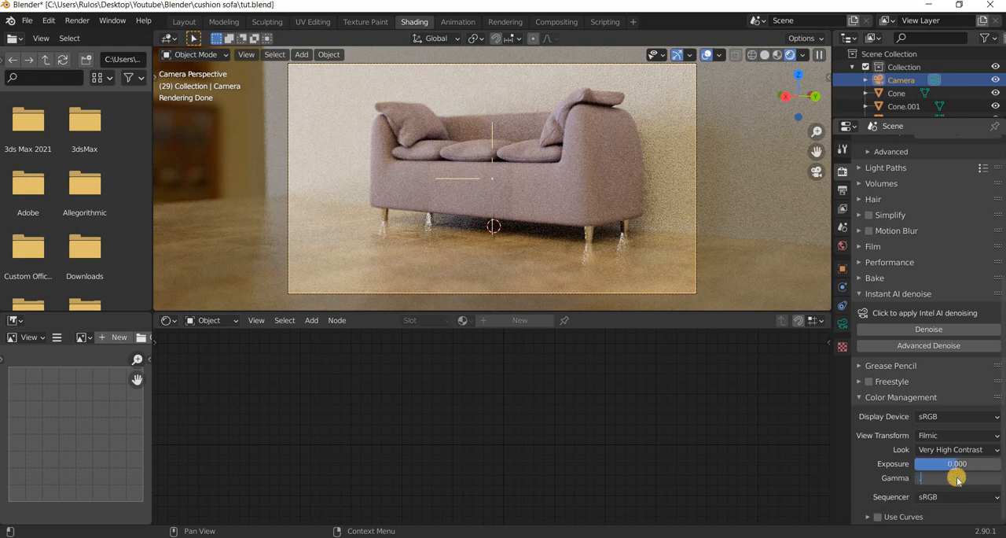
{"action": "type", "text": ".5"}
{"action": "key", "text": "Return"}
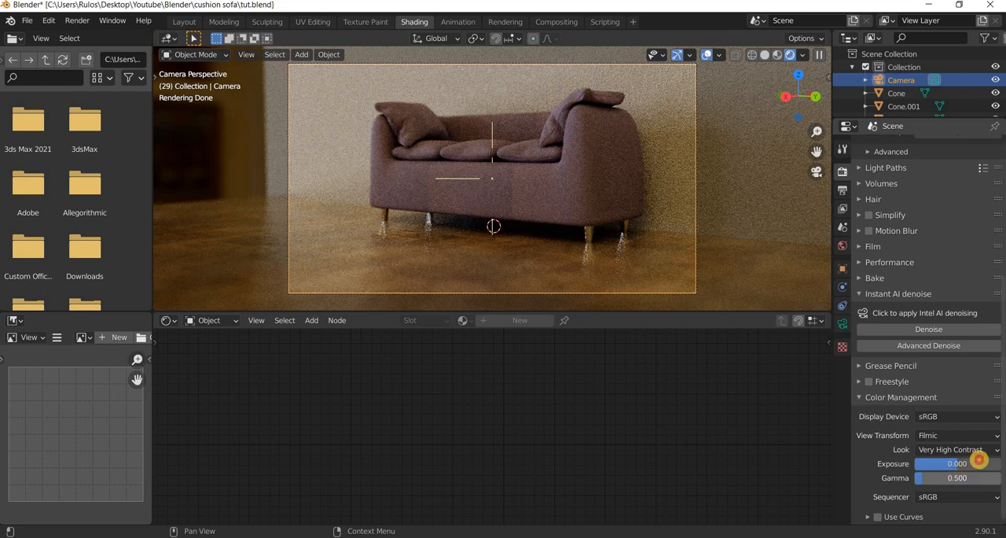
{"action": "left_click", "coordinate": [980, 461]}
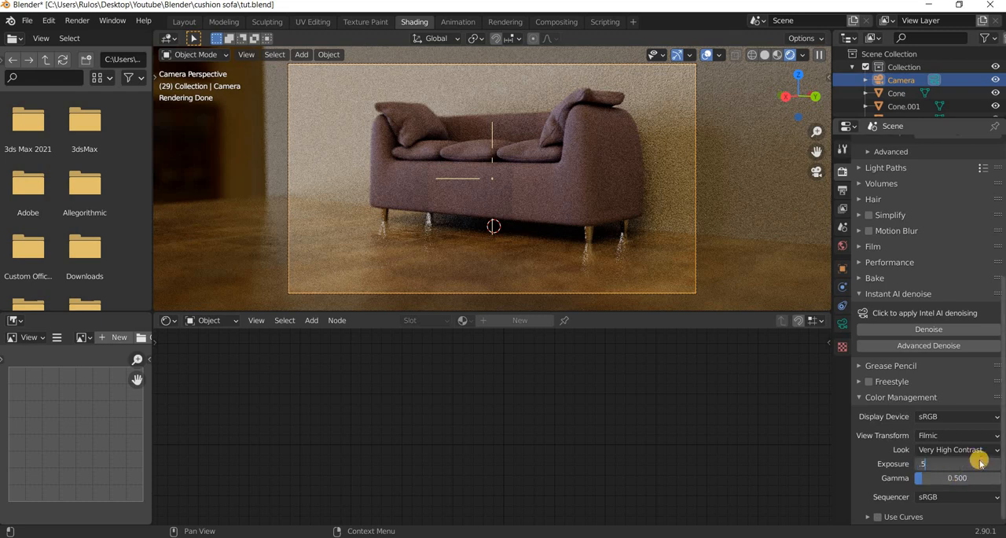
{"action": "type", "text": ".5"}
{"action": "key", "text": "Return"}
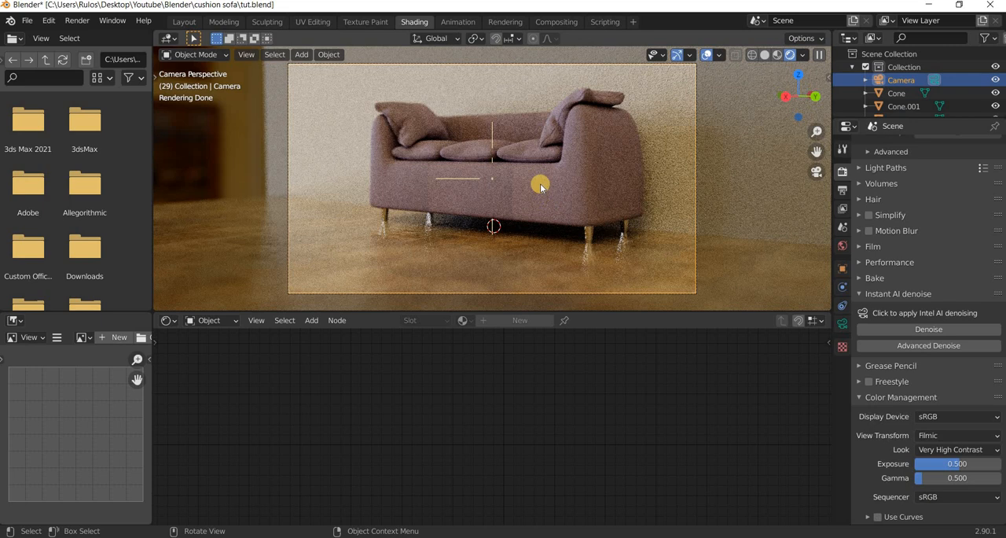
Set the output resolution to 1280 by 720 px.
{"action": "left_click", "coordinate": [77, 21]}
{"action": "left_click", "coordinate": [843, 190]}
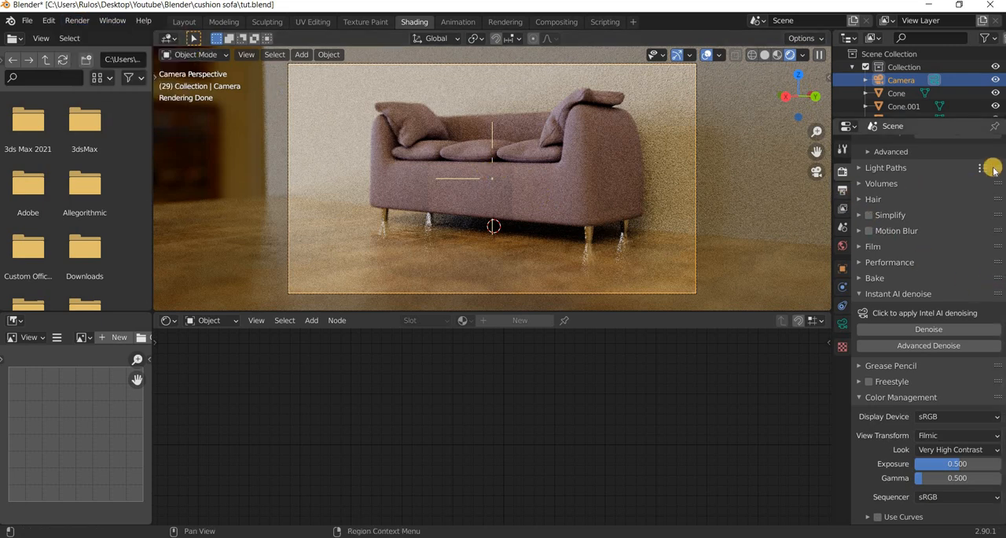
{"action": "left_click", "coordinate": [977, 160]}
{"action": "type", "text": "1"}
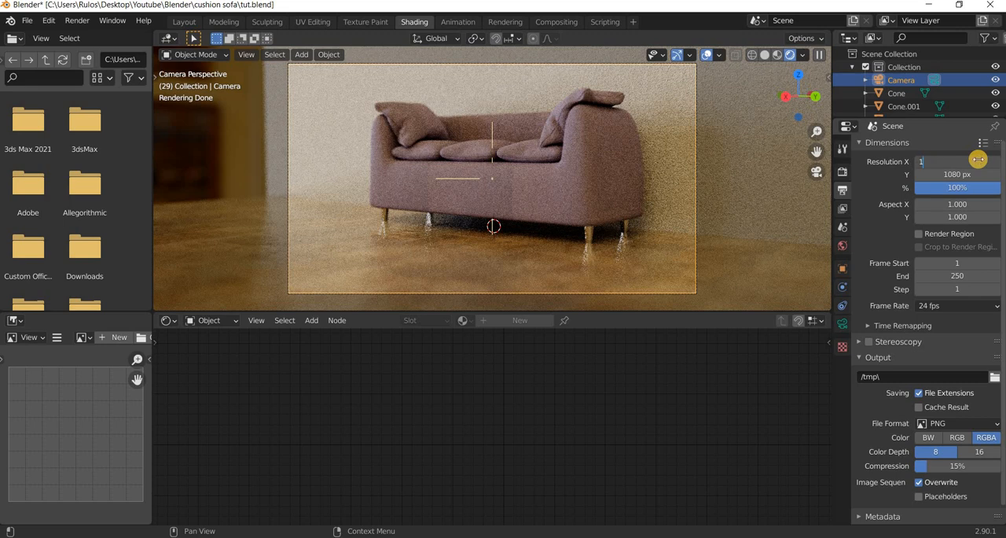
{"action": "type", "text": "280"}
{"action": "left_click", "coordinate": [954, 174]}
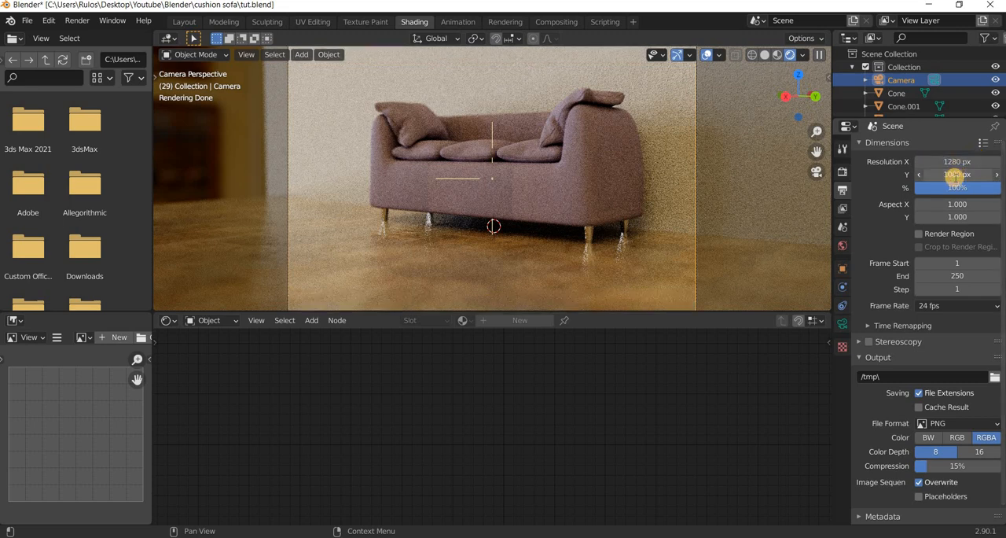
{"action": "type", "text": "720"}
{"action": "key", "text": "Return"}
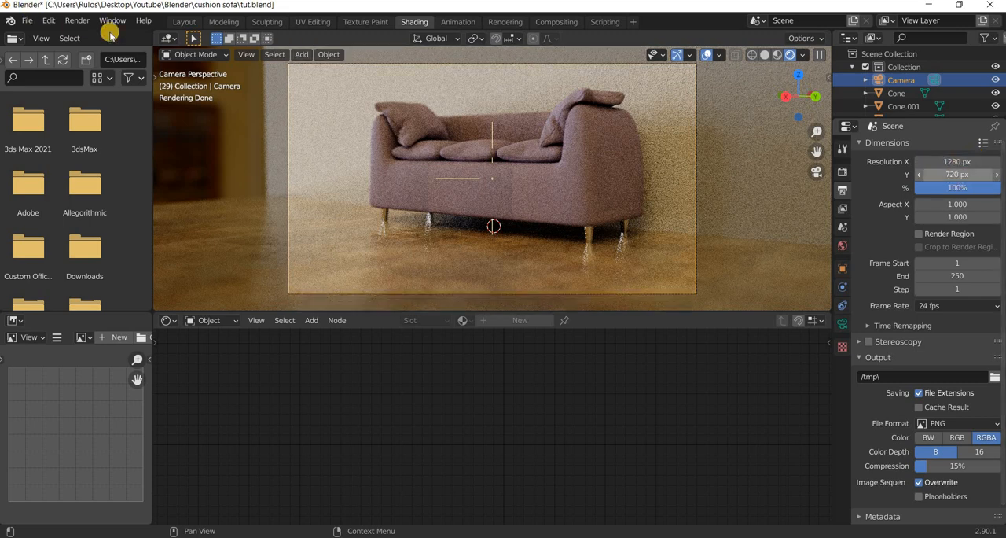
Render the sofa image from the scene camera and close the render window.
{"action": "left_click", "coordinate": [77, 21]}
{"action": "left_click", "coordinate": [99, 34]}
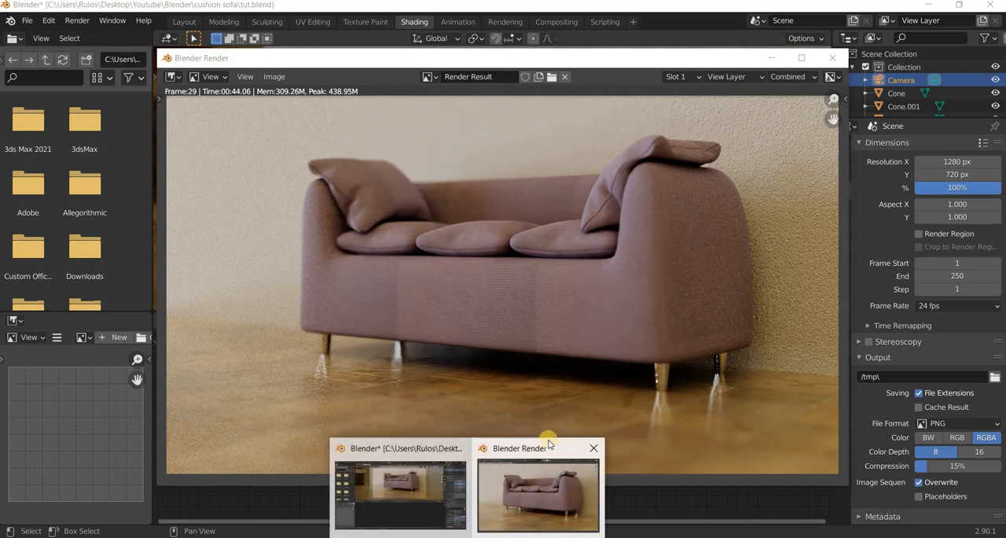
{"action": "left_click", "coordinate": [833, 57]}
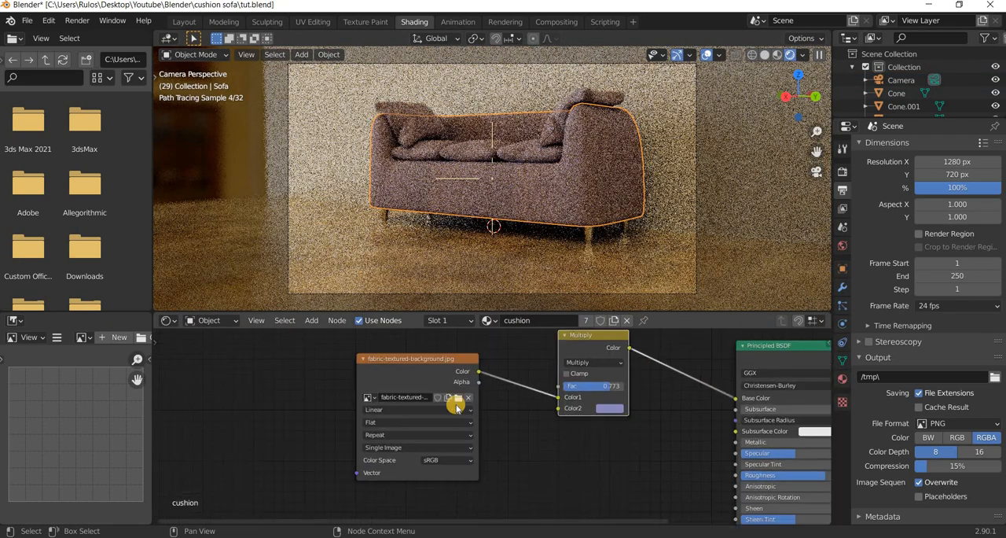
Replace the image texture in the sofa's cushion material with white-woven-fabric_53876-89528.jpg and render the image again.
{"action": "left_click", "coordinate": [455, 403]}
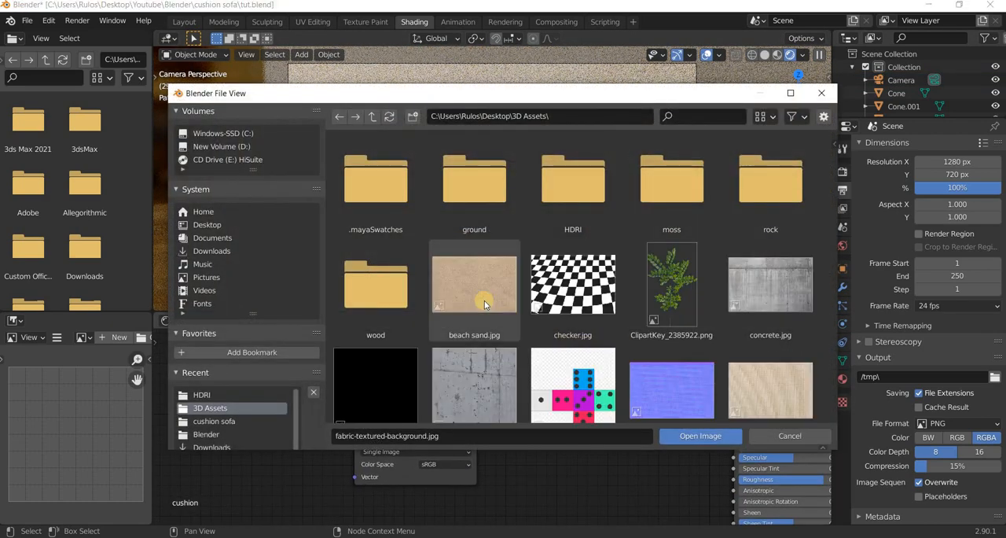
{"action": "scroll", "coordinate": [485, 305], "scroll_direction": "down", "scroll_amount": 10}
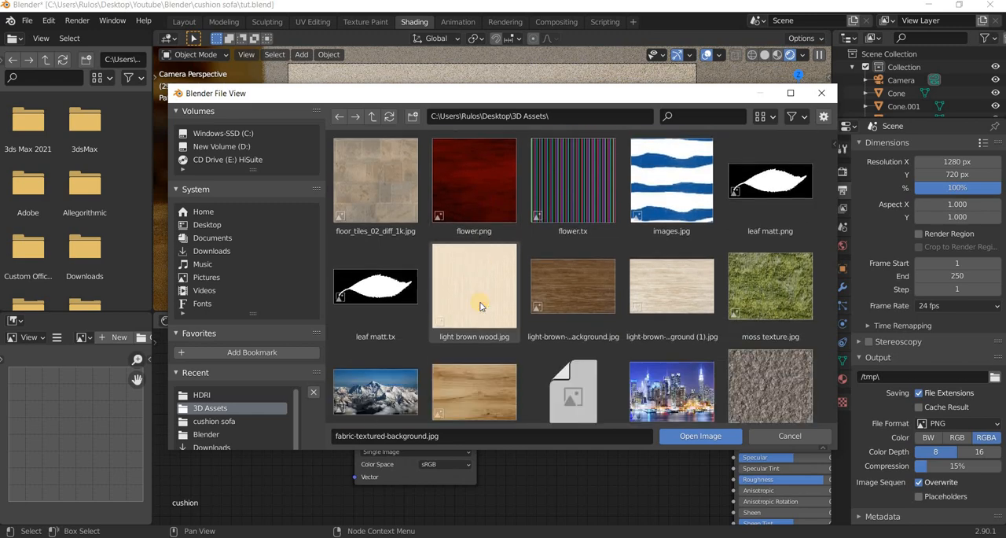
{"action": "scroll", "coordinate": [481, 307], "scroll_direction": "down", "scroll_amount": 6}
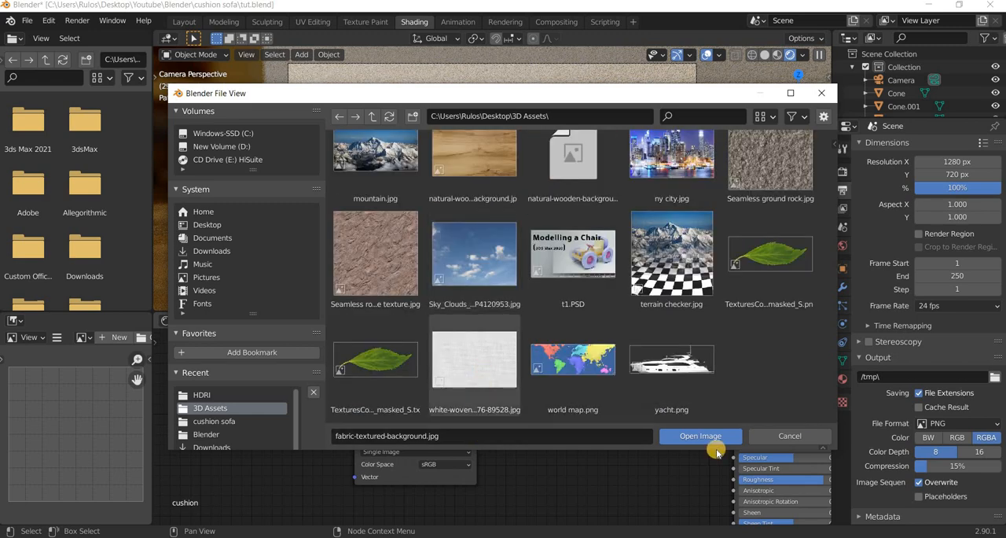
{"action": "left_click", "coordinate": [676, 435]}
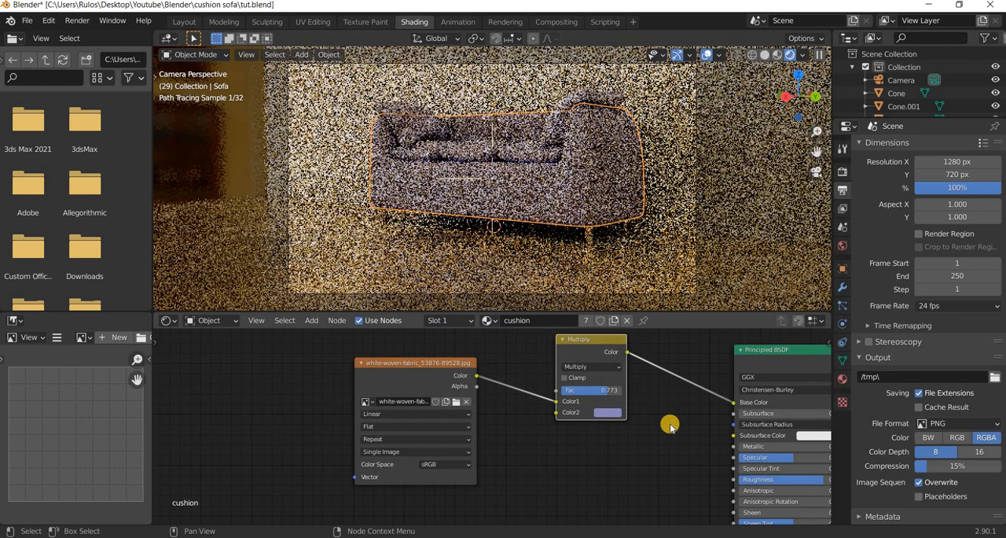
{"action": "left_click", "coordinate": [77, 21]}
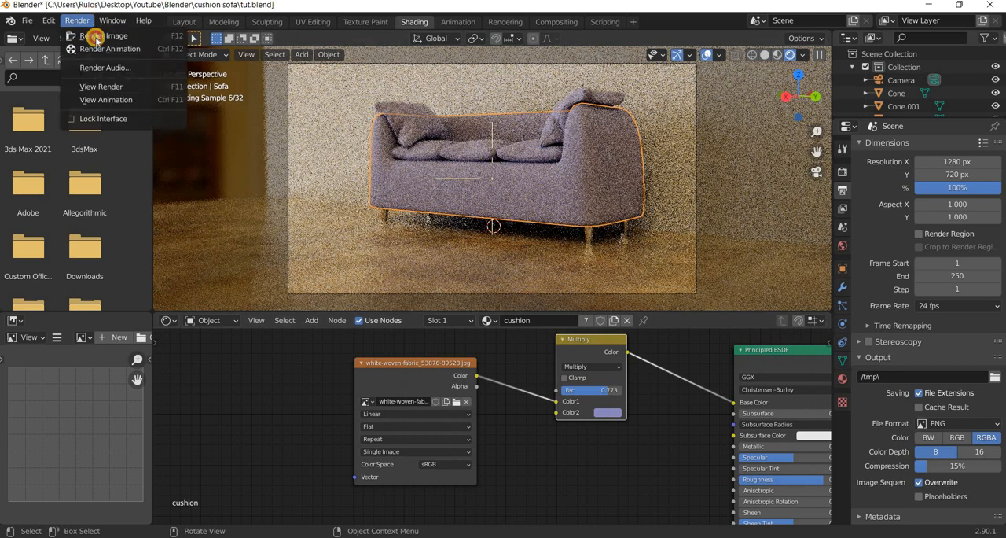
{"action": "left_click", "coordinate": [94, 36]}
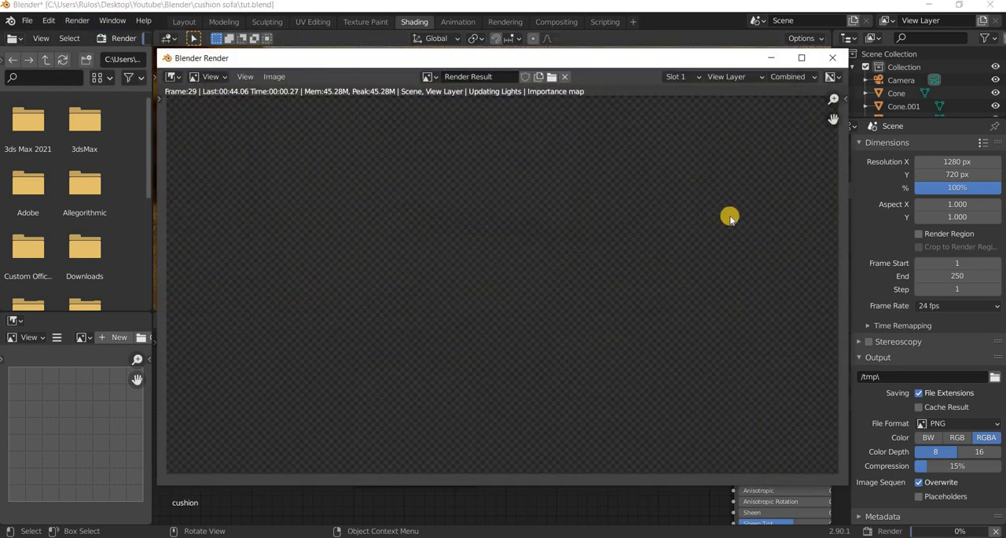